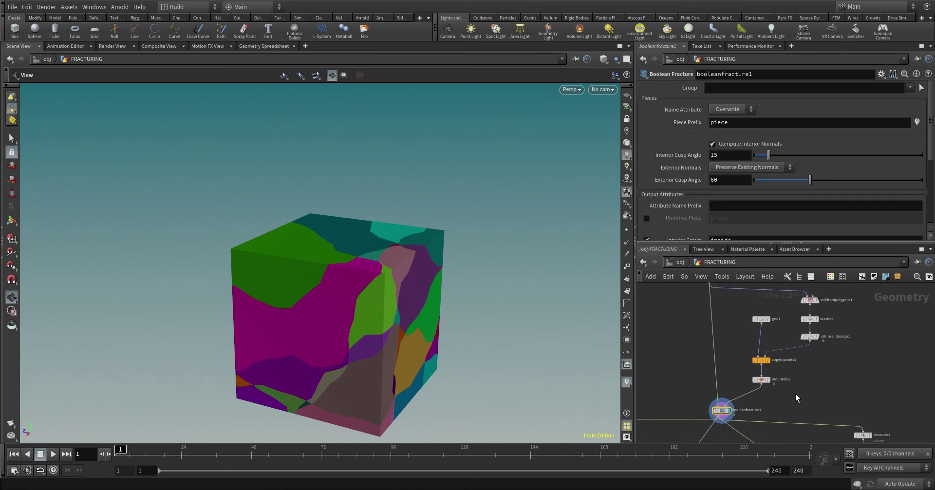
- Display the explodedview3 node and inspect the tiny fragments among the separated fracture pieces from several sides
scroll(716, 406, "up", 2)
left_click(732, 396)
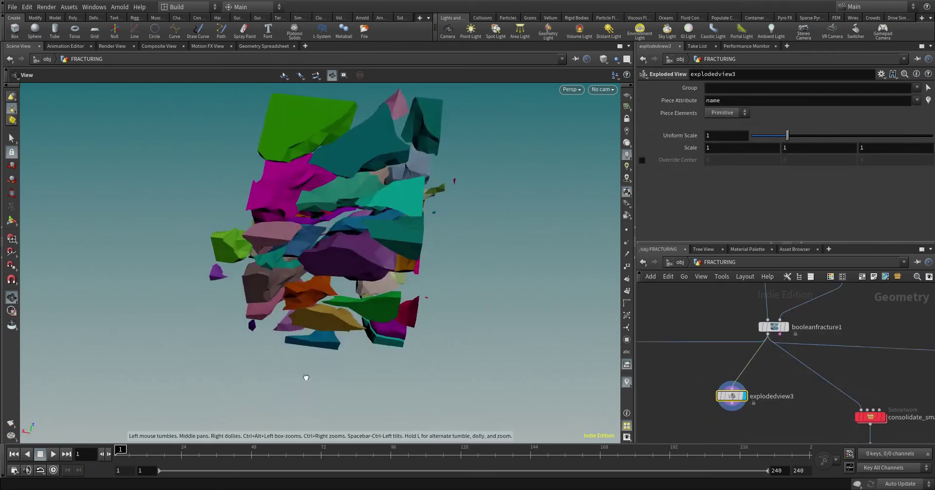
left_click_drag(340, 292, 459, 261)
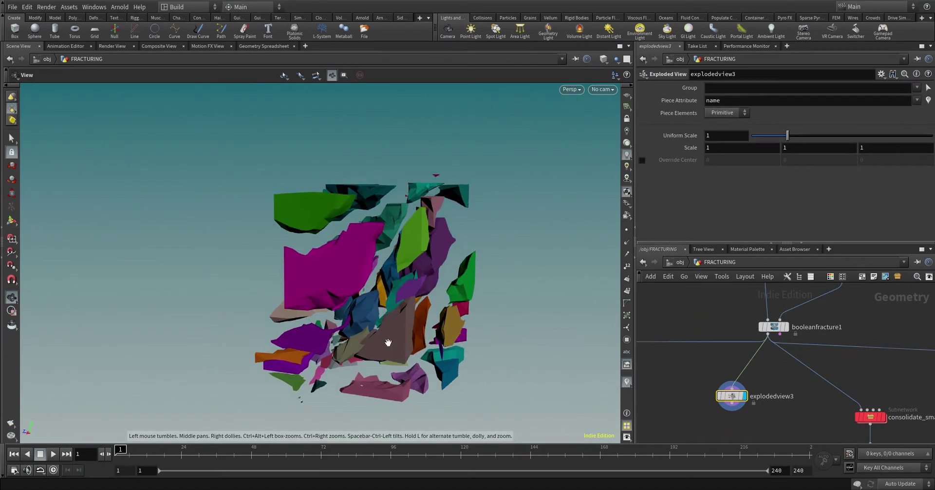
left_click_drag(388, 343, 424, 370)
scroll(436, 302, "up", 3)
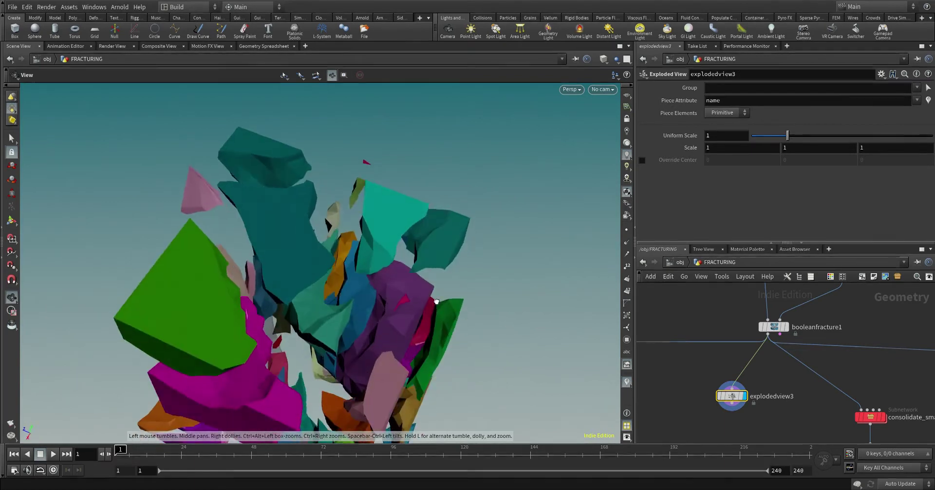
scroll(436, 301, "up", 5)
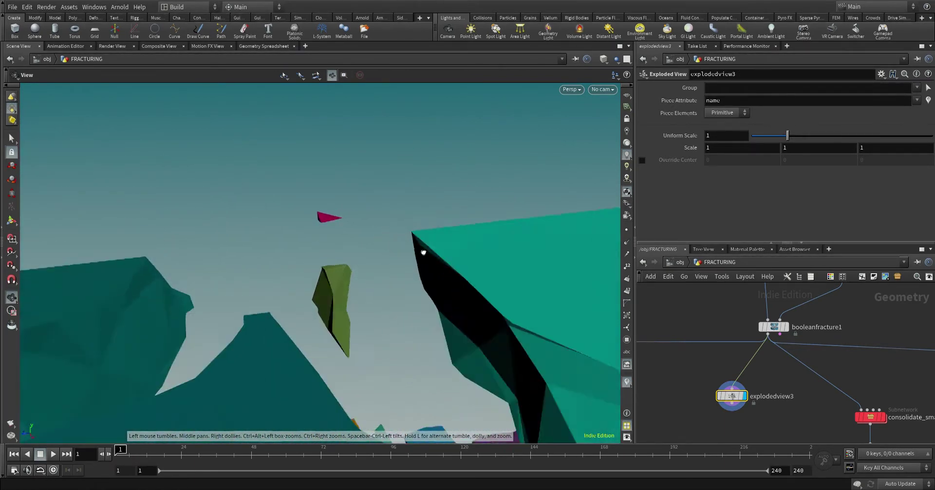
scroll(423, 252, "down", 5)
key("f")
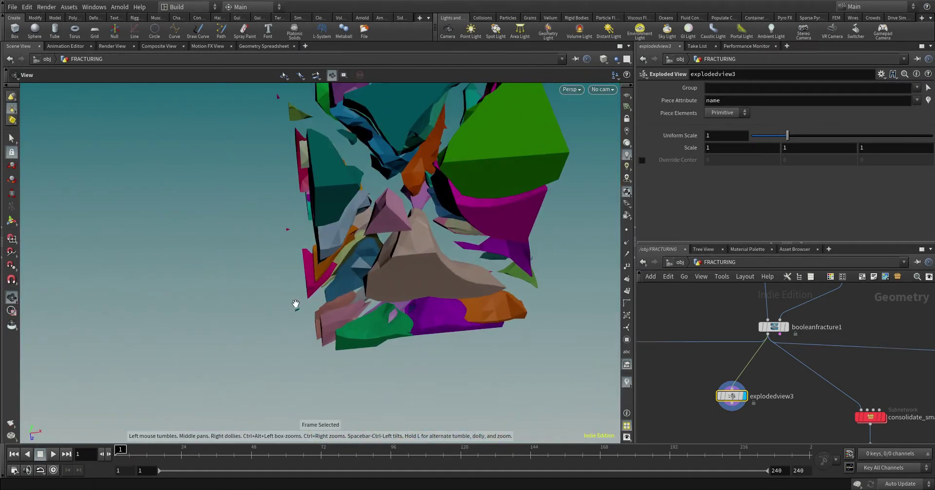
scroll(295, 304, "up", 8)
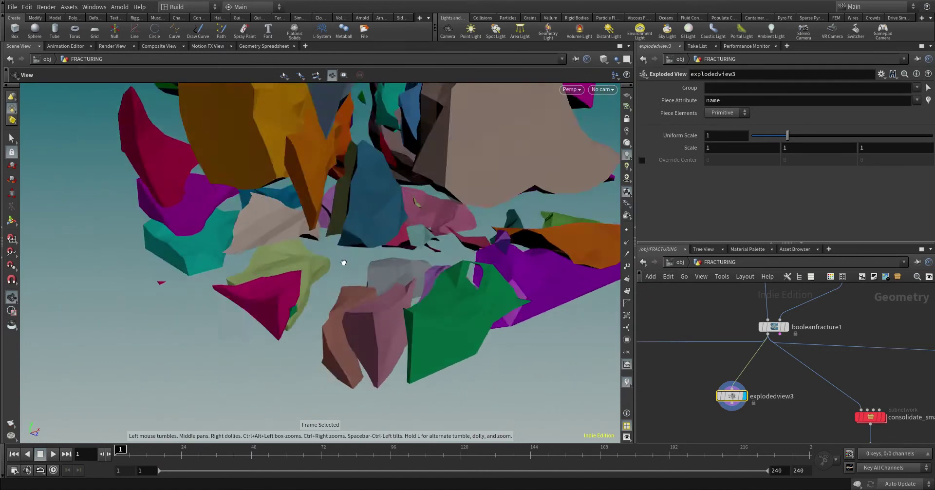
scroll(343, 263, "up", 8)
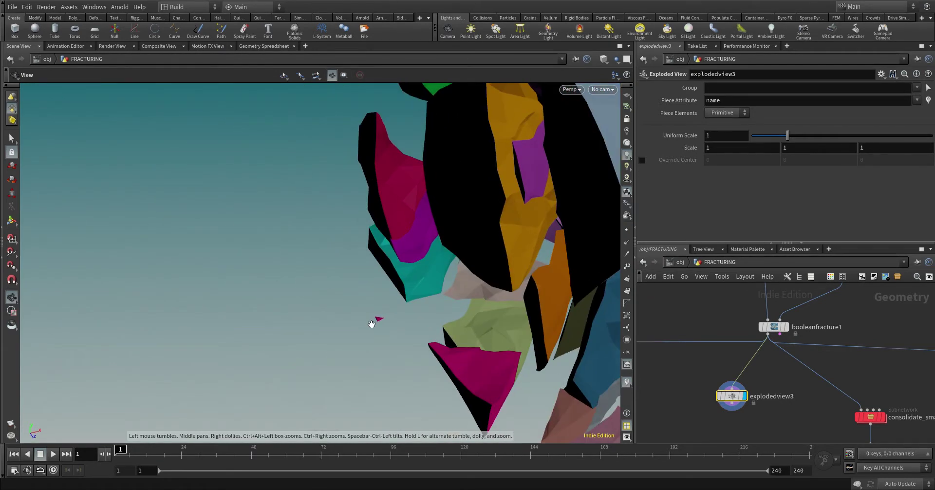
left_click_drag(380, 317, 380, 354)
key("f")
scroll(732, 389, "down", 2)
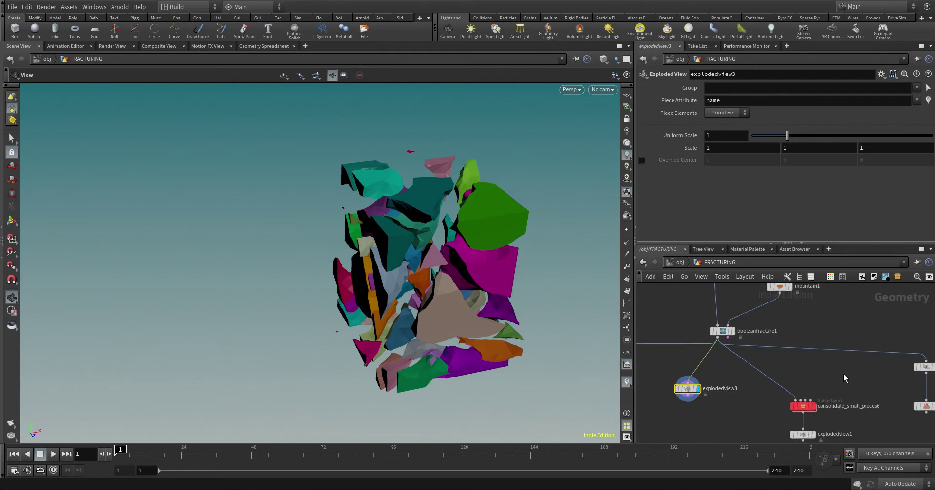
- Display the measure1 node to review its per-piece volume measurement settings
middle_click_drag(845, 378, 721, 375)
scroll(789, 361, "up", 2)
left_click(801, 357)
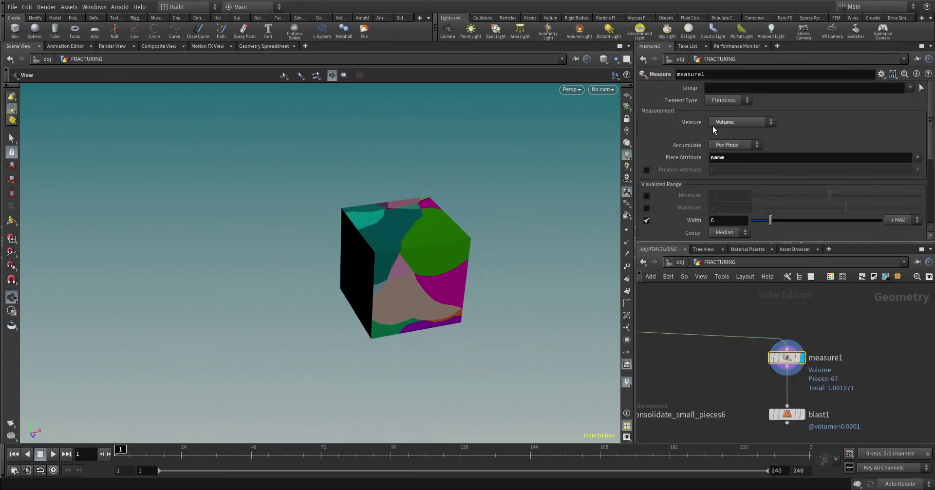
- Display the blast1 node, check its geometry information, and inspect the cube for holes left by the deleted small pieces
middle_click_drag(834, 406, 819, 375)
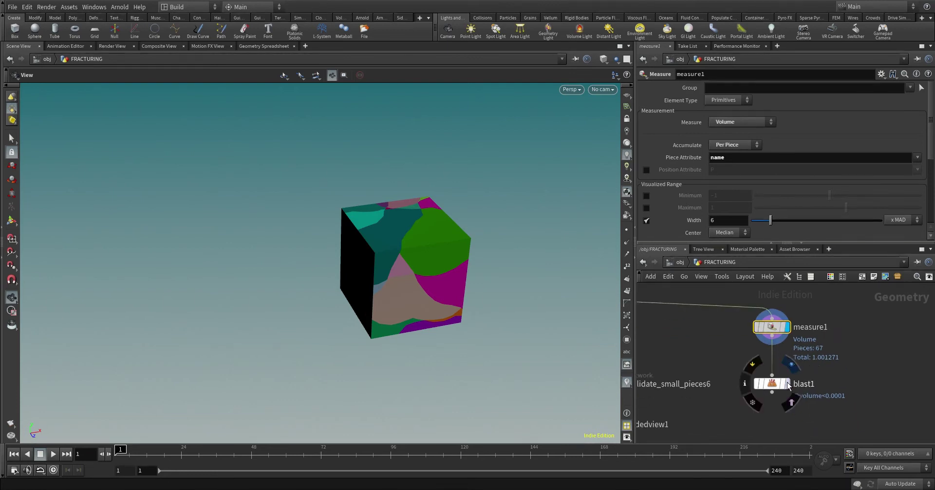
left_click(785, 384)
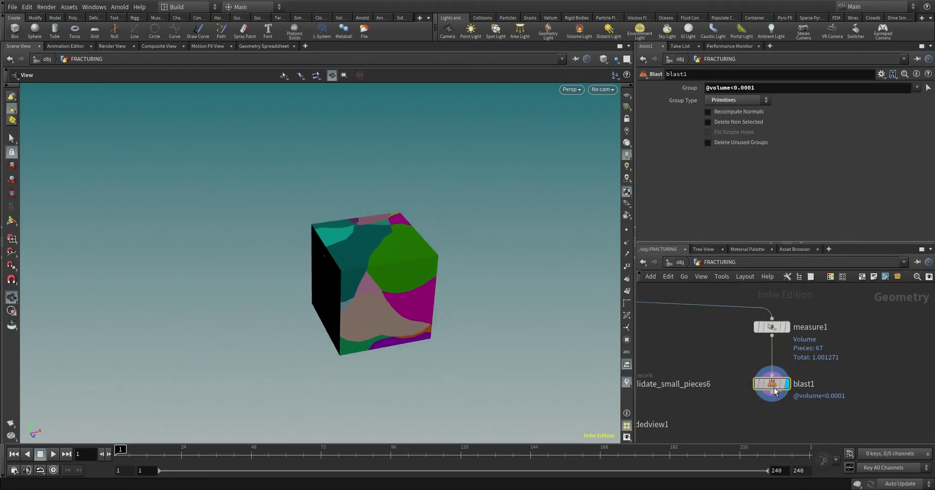
middle_click(774, 392)
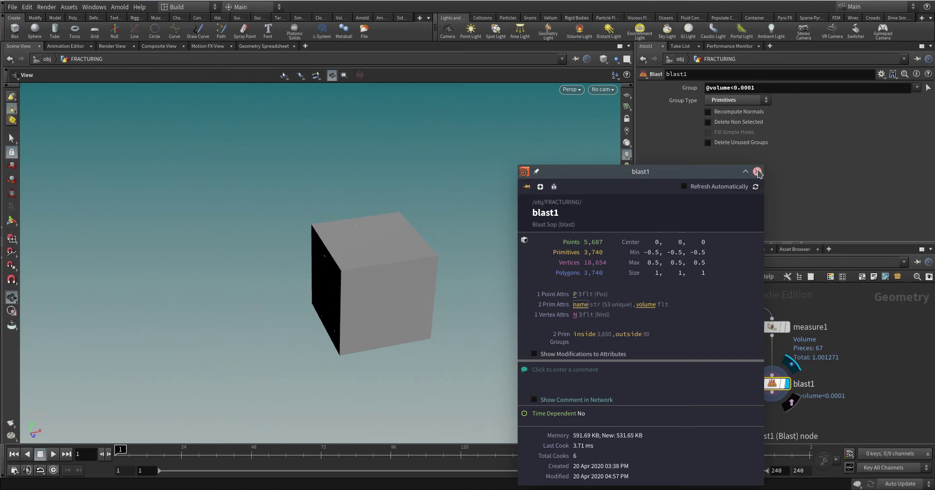
left_click_drag(355, 268, 477, 341)
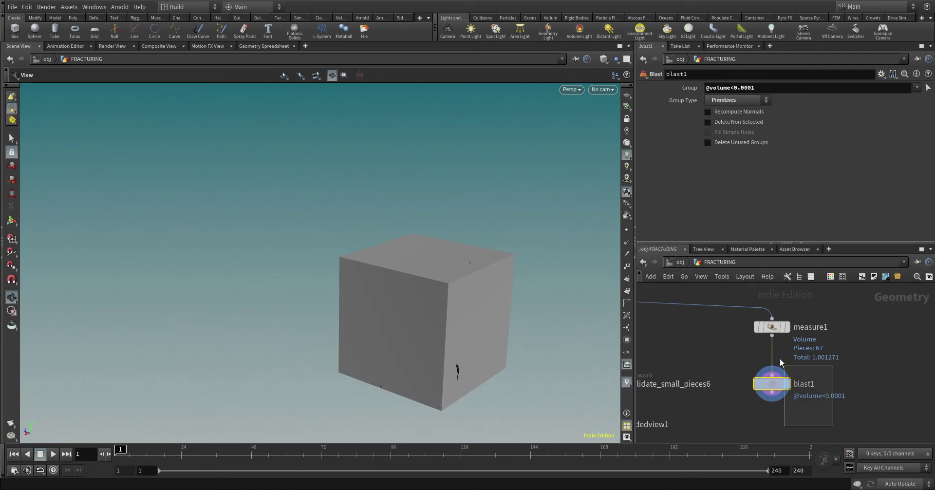
- Select the measure1 and blast1 nodes together and lay them out automatically
left_click(772, 326, "shift")
key("l")
scroll(794, 408, "down", 3)
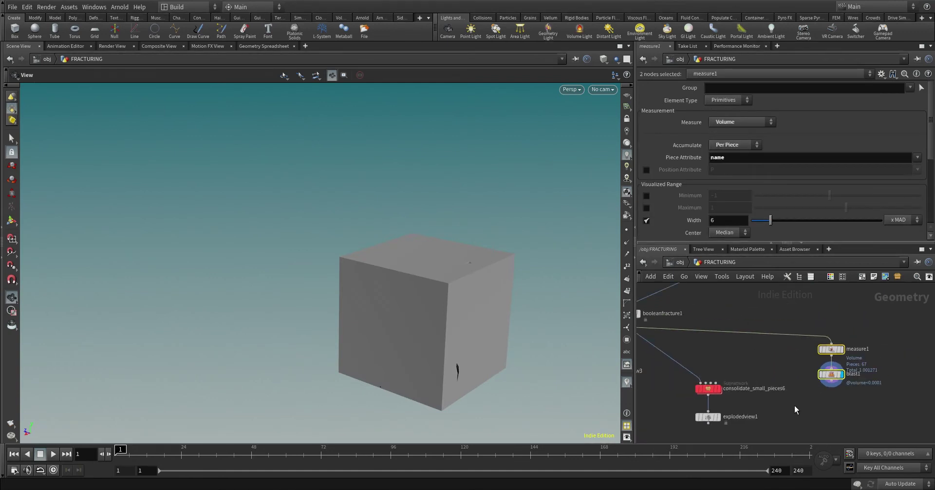
middle_click_drag(758, 366, 802, 369)
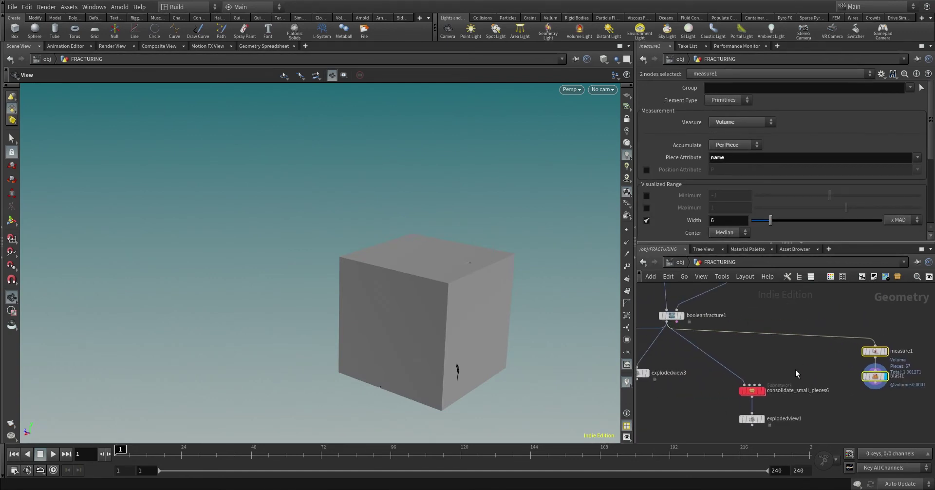
- Inspect the cluster of pieces isolated by blast2, including the small purple piece, and display that piece alone through blast4
left_click_drag(451, 375, 370, 381)
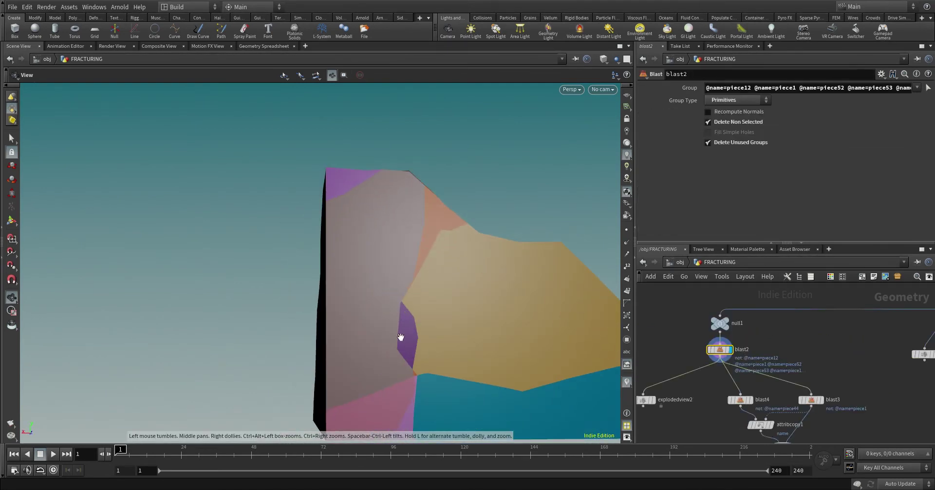
mouse_move(404, 348)
left_mouse_down()
mouse_move(428, 370)
mouse_move(405, 384)
mouse_move(401, 373)
mouse_move(451, 296)
mouse_move(474, 315)
mouse_move(393, 287)
left_mouse_up()
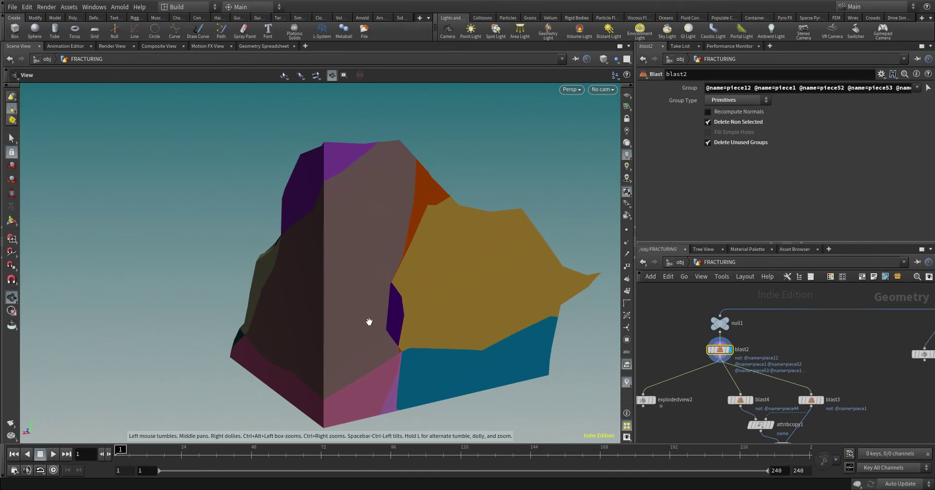
left_click_drag(397, 317, 391, 318)
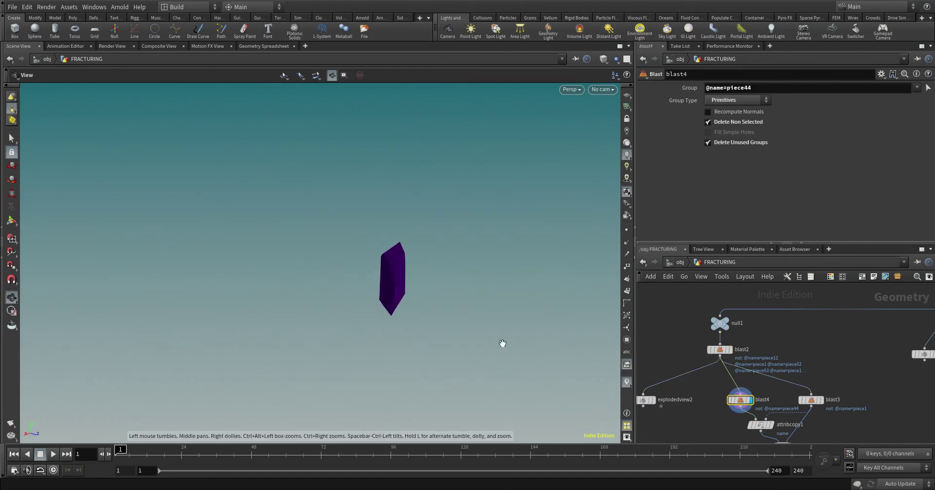
- Display the blast3 node and examine the cavity in the isolated large piece
left_click(811, 399)
left_click(822, 399)
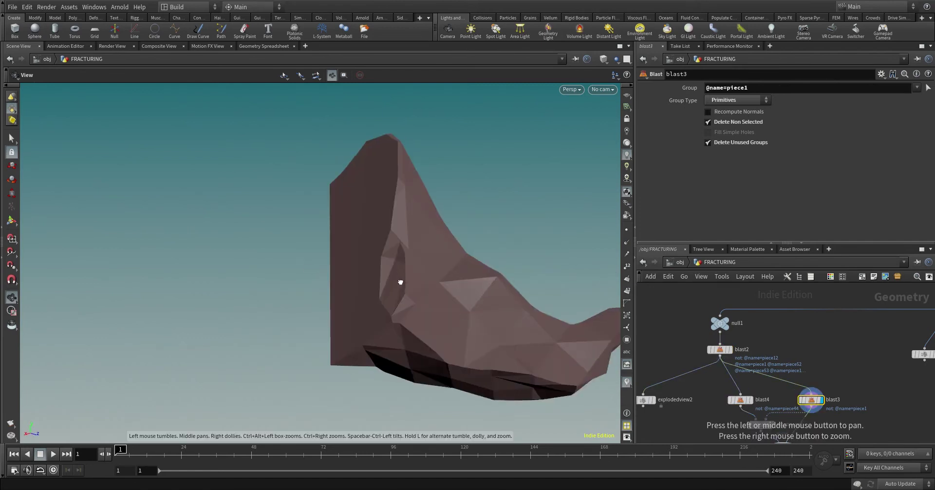
left_click_drag(400, 282, 440, 311)
left_click_drag(756, 390, 756, 352)
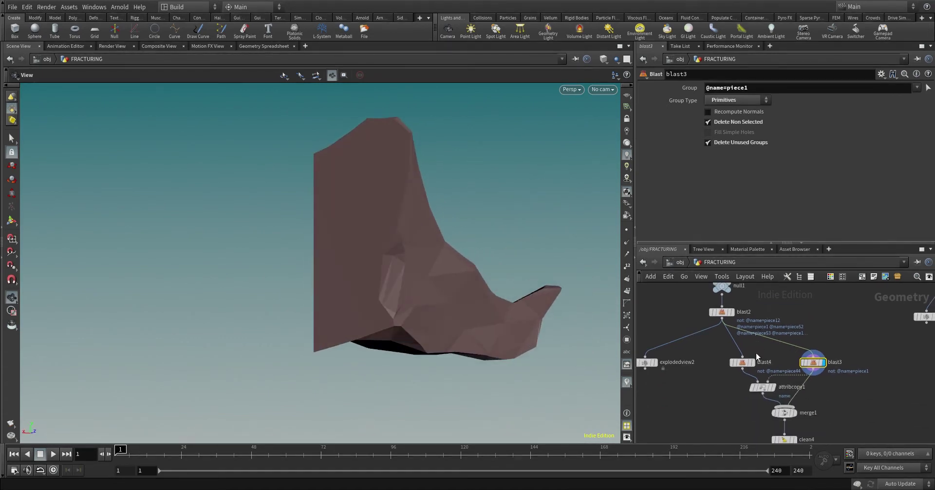
- Bypass the attribcopy1 node that copies the name attribute between the two isolated pieces
scroll(756, 353, "up", 3)
left_click(753, 382)
scroll(779, 387, "up", 2)
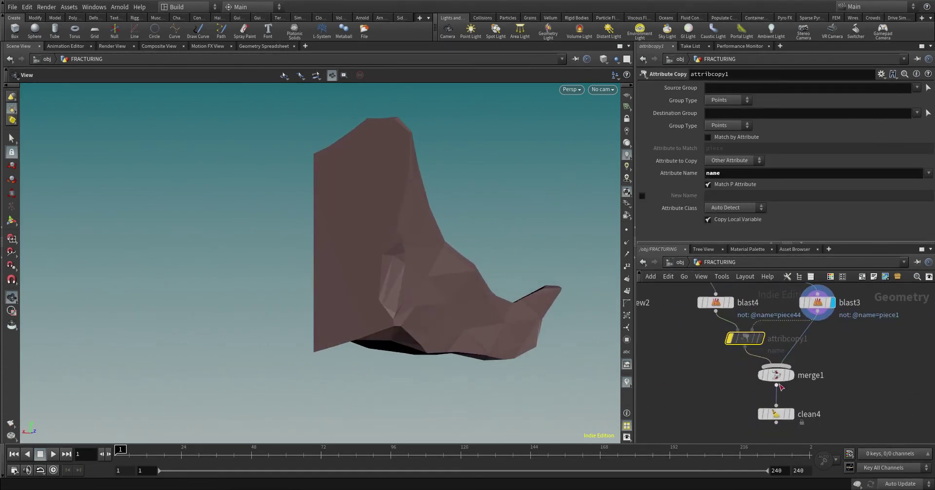
- Display the merge1 node and inspect how the small purple piece sits inside the larger piece
left_click(790, 375)
left_click(774, 375)
left_click_drag(461, 318, 470, 259)
scroll(406, 288, "up", 5)
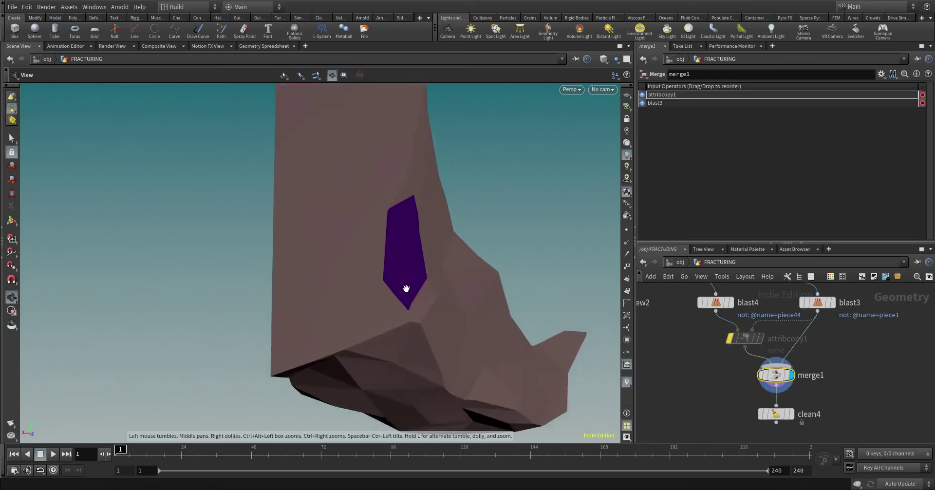
left_click_drag(406, 289, 397, 338)
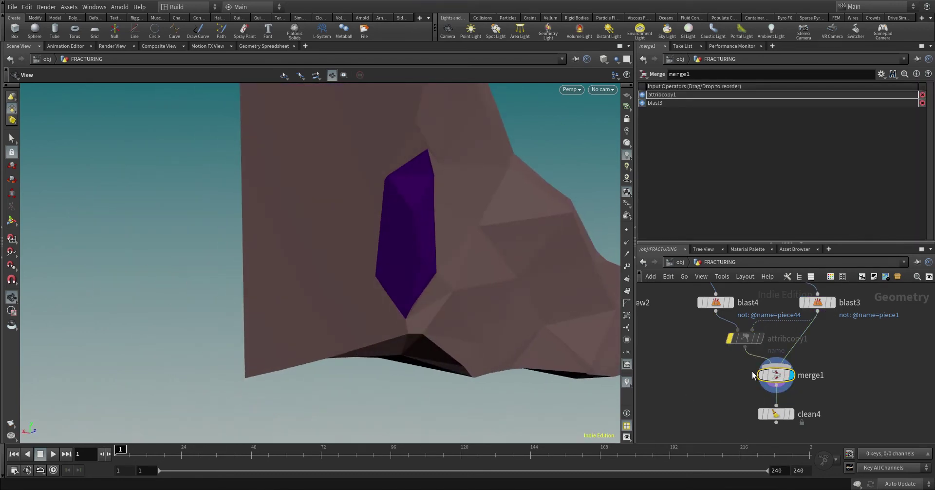
- Re-enable the attribcopy1 node so the small piece takes the larger piece's name
middle_click_drag(753, 374, 727, 389)
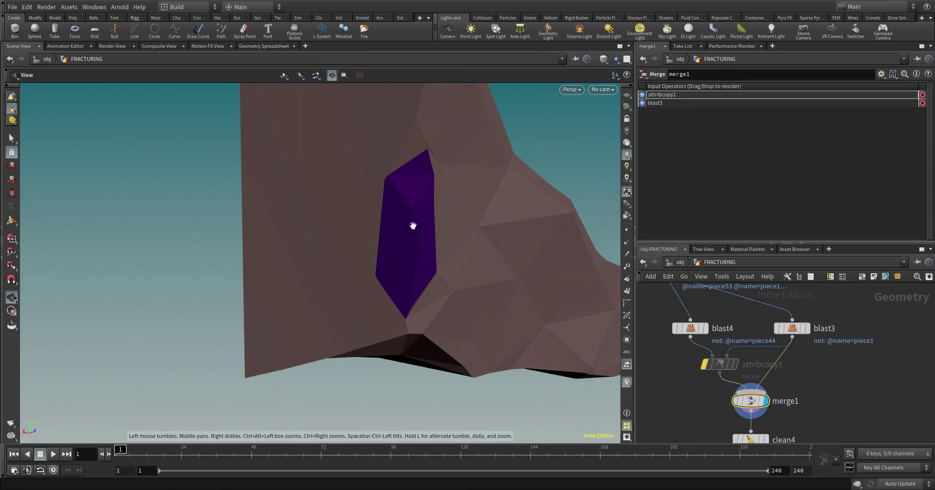
left_click(712, 363)
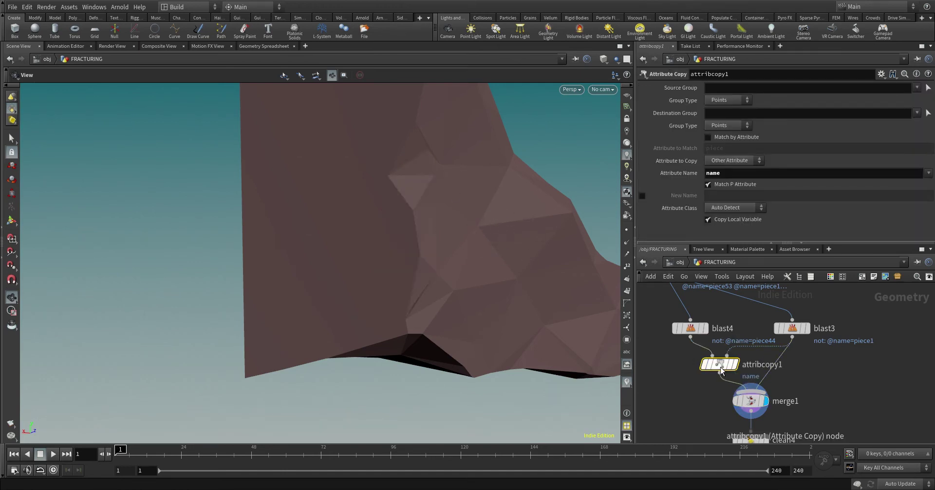
left_click_drag(468, 273, 416, 317)
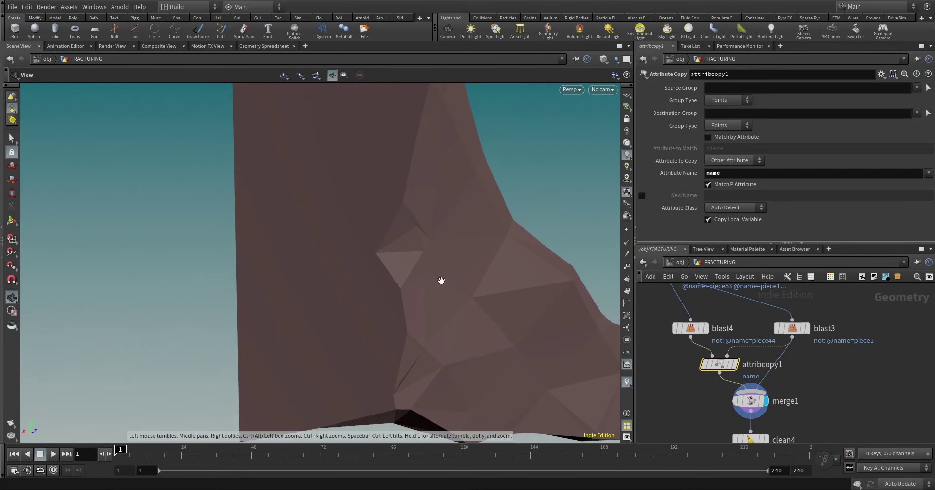
- Check the name visualizer in the viewport display options, and examine the internal faces inside the merged piece
mouse_move(719, 367)
left_click(627, 440)
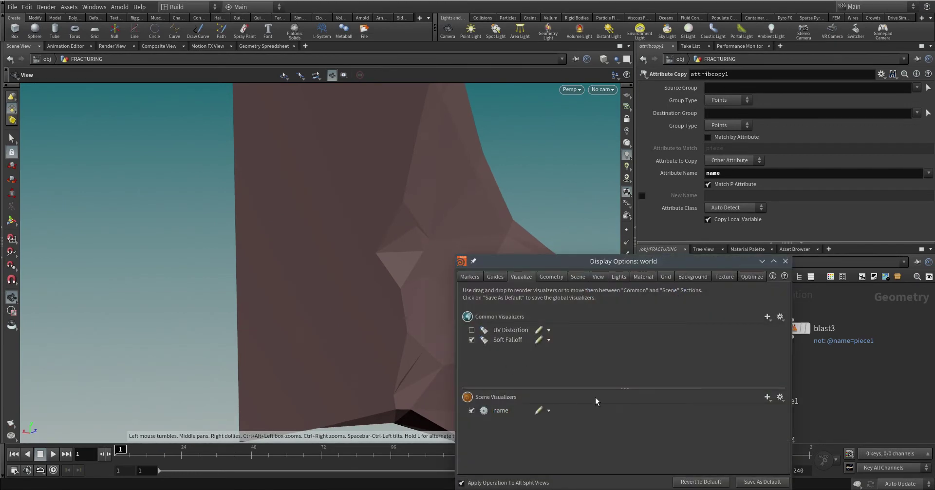
left_click(786, 262)
left_click_drag(380, 298, 446, 254)
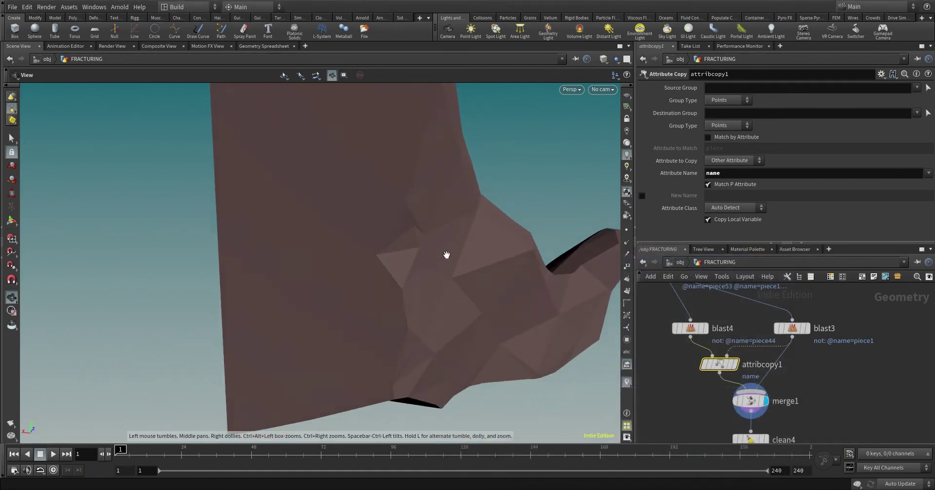
left_click_drag(372, 273, 384, 160)
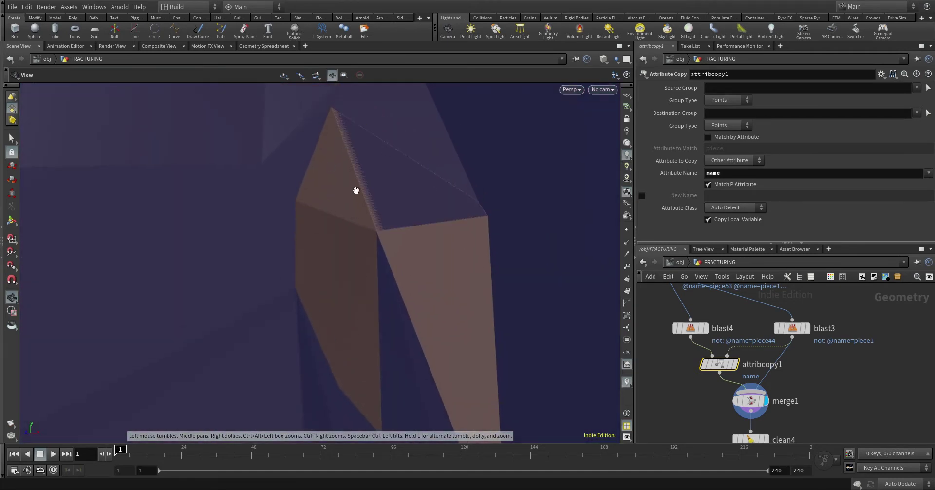
- Display the clean4 node, review its Consolidate Points and Fix Overlaps options, and inspect the cleaned piece inside and out
middle_click_drag(742, 440, 735, 385)
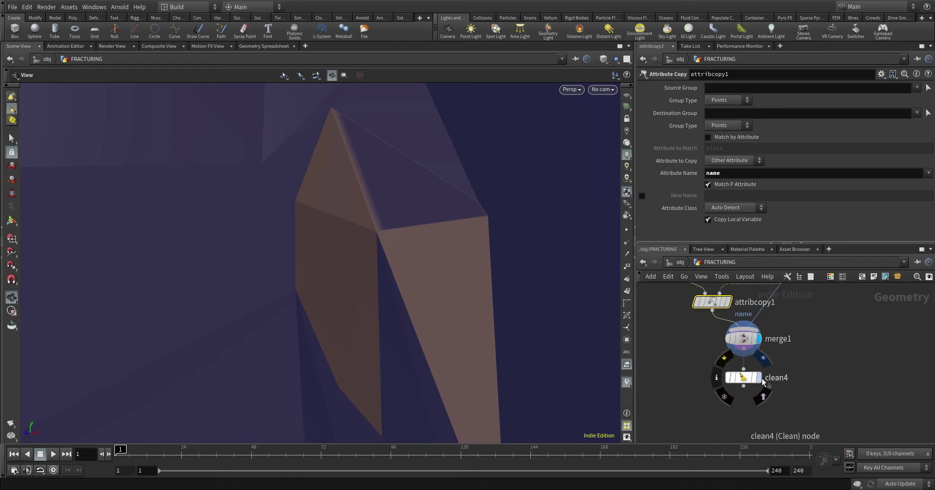
left_click(746, 375)
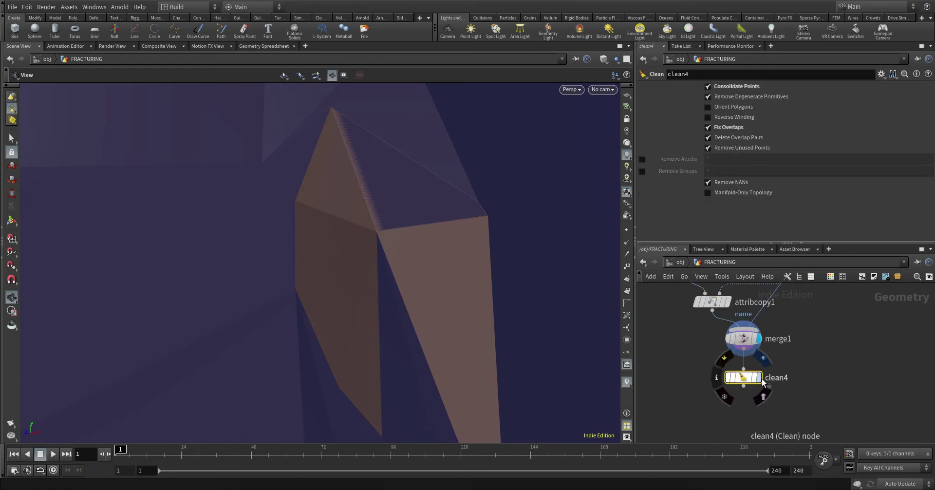
left_click(761, 379)
left_click_drag(440, 262, 165, 287)
key("f")
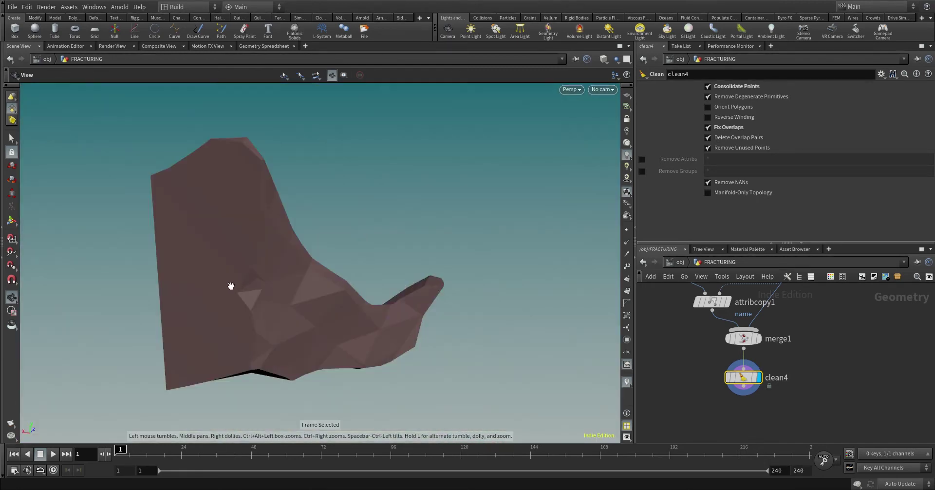
left_click_drag(210, 369, 239, 305)
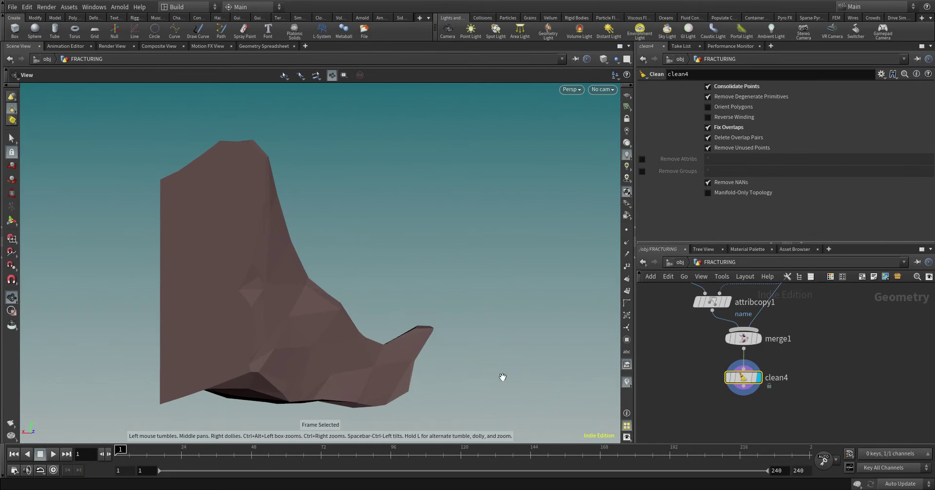
left_click_drag(502, 376, 304, 283)
- Display the consolidate_small_pieces6 subnetwork with Preview Small Pieces turned on and look over the fractured cube
scroll(783, 408, "down", 3)
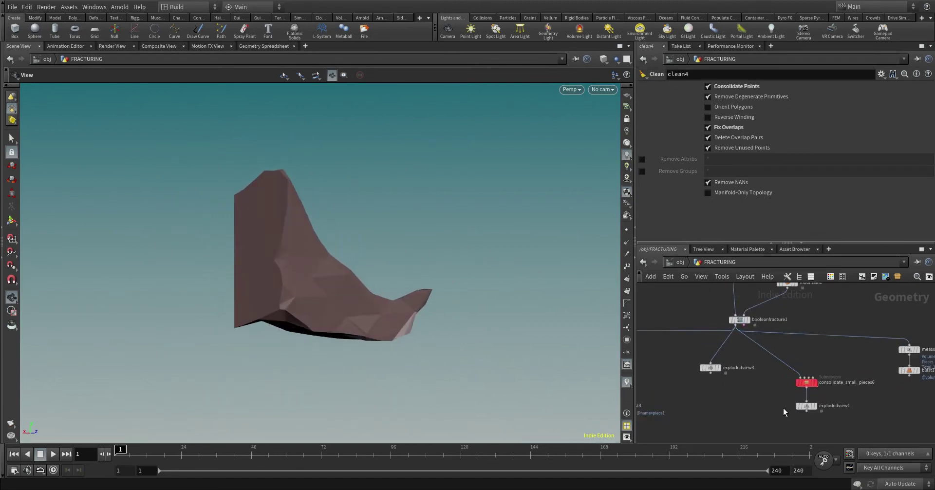
scroll(748, 407, "up", 3)
scroll(750, 419, "down", 3)
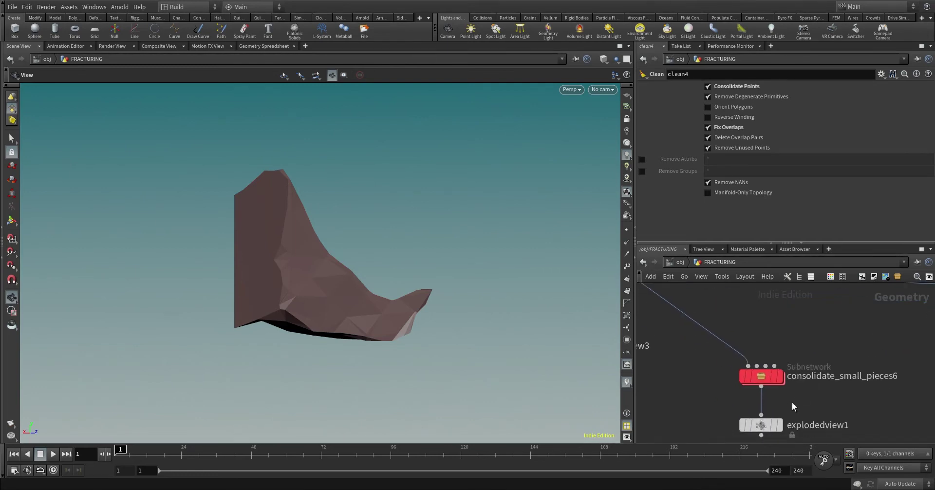
scroll(785, 365, "up", 2)
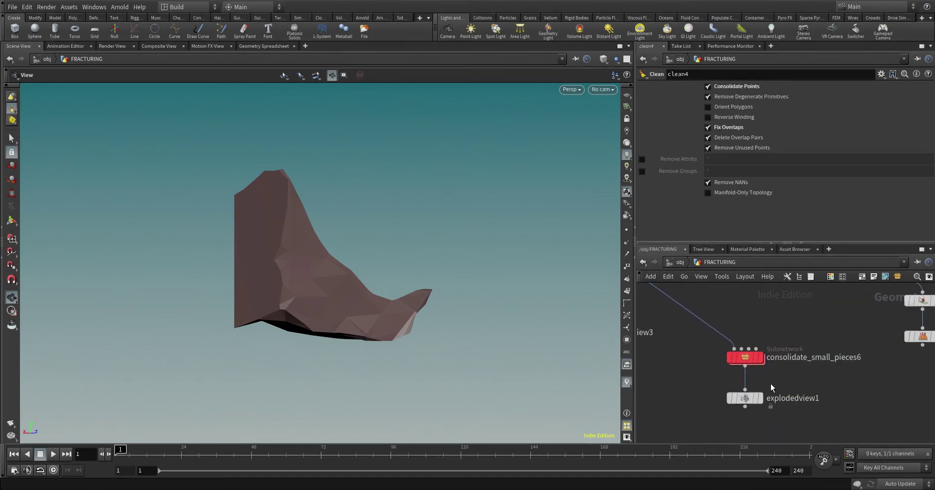
middle_click_drag(775, 379, 789, 395)
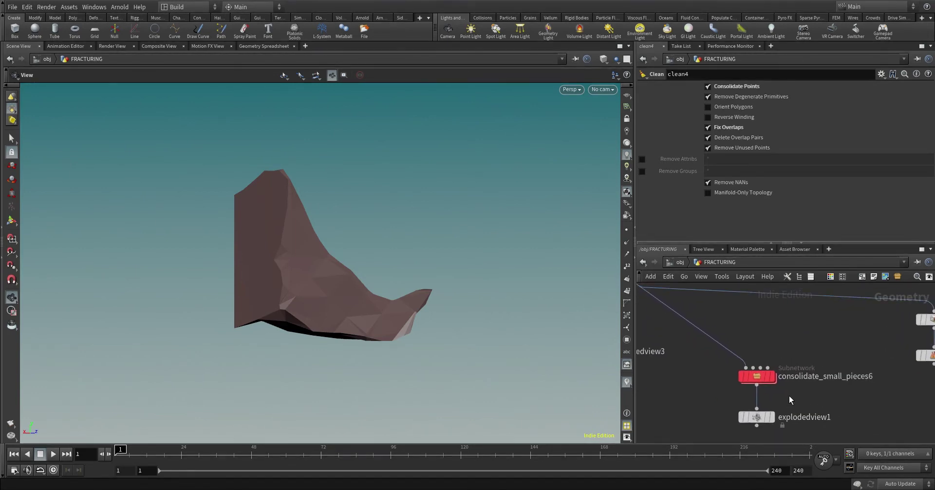
left_click_drag(789, 395, 729, 349)
left_click(709, 111)
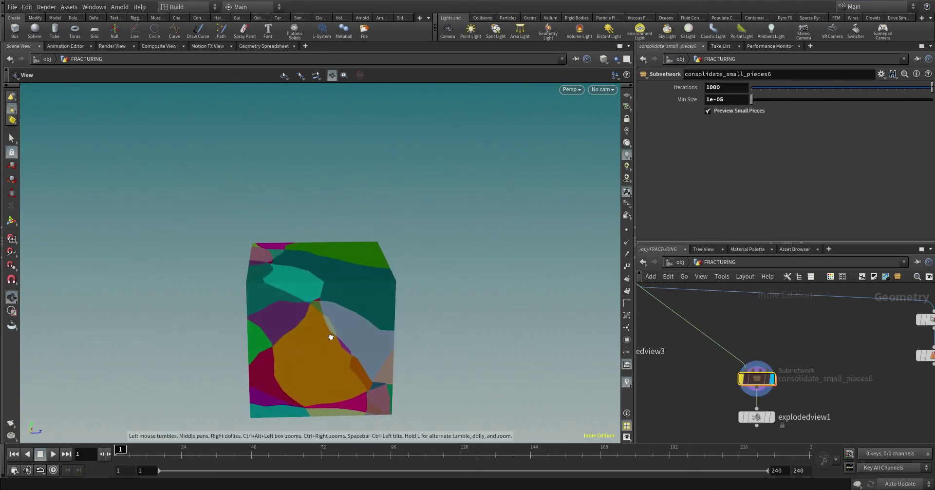
left_click_drag(328, 217, 432, 310)
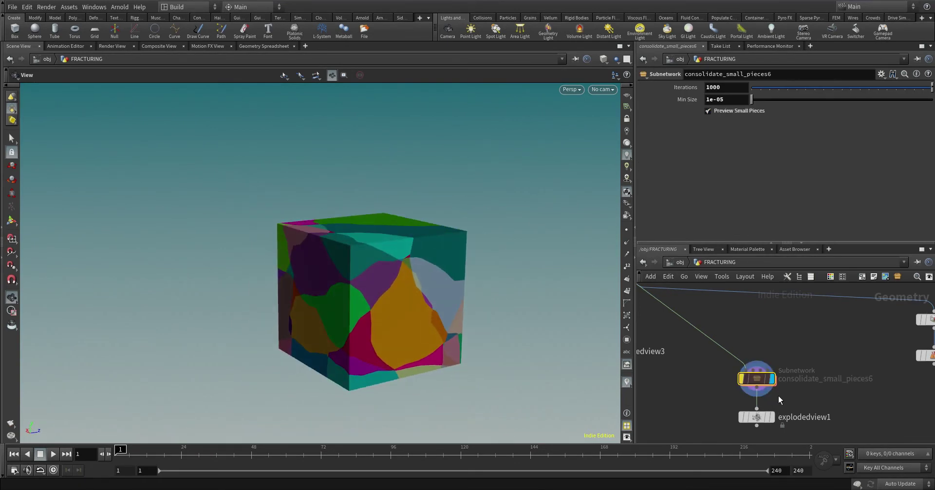
middle_click_drag(778, 395, 791, 378)
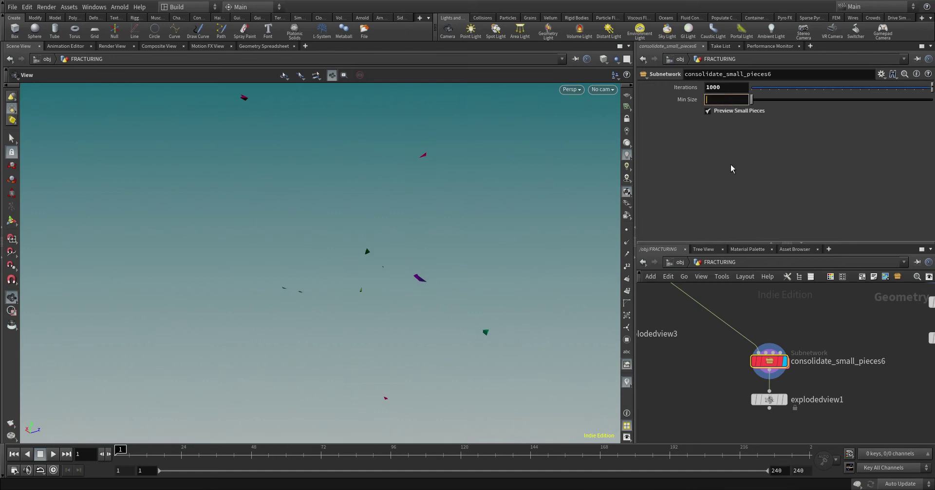
- Set Min Size to 0.001 on consolidate_small_pieces6 and inspect the previewed small pieces from several angles
type("0.001")
key("Return")
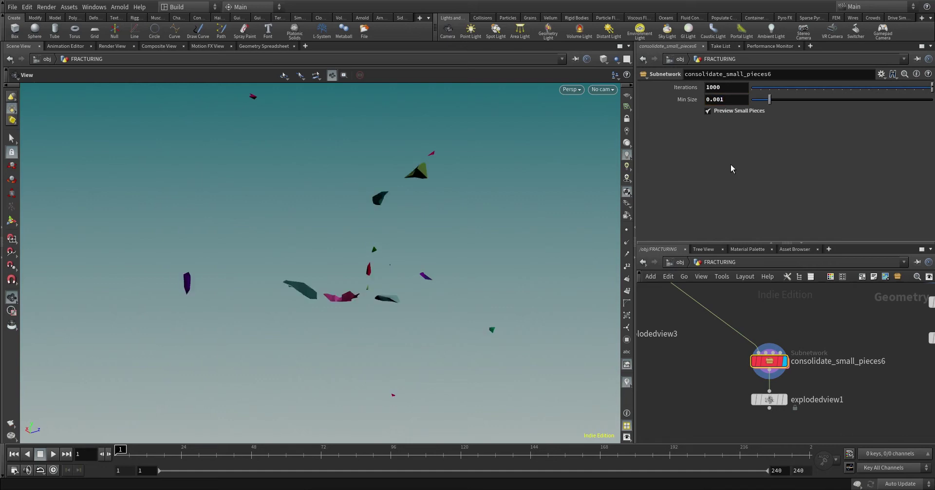
left_click_drag(369, 271, 428, 295)
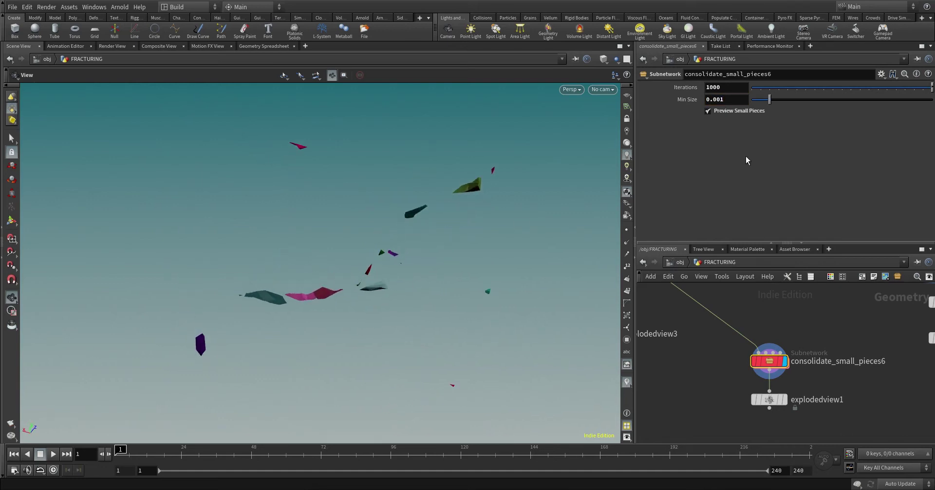
left_click_drag(362, 289, 530, 246)
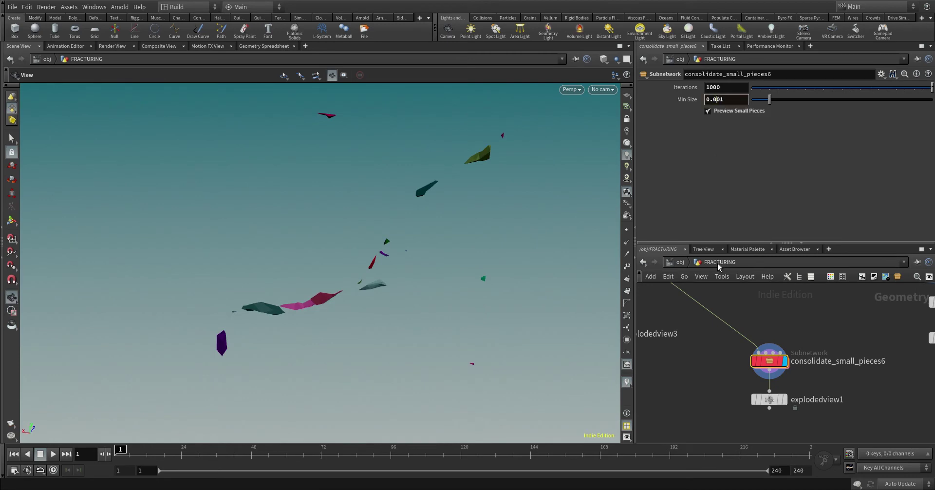
- Set Min Size to 0.0001 and turn off Preview Small Pieces, viewing the whole fractured cube
key("Return")
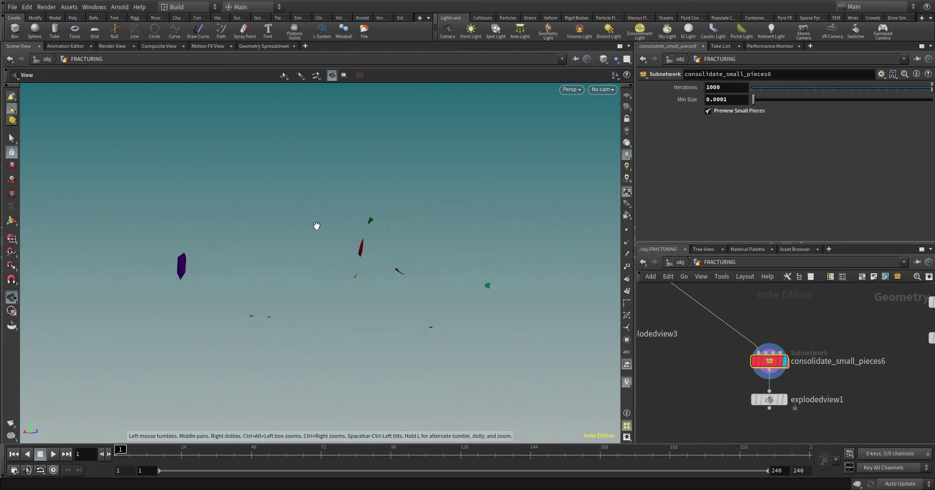
left_click(722, 111)
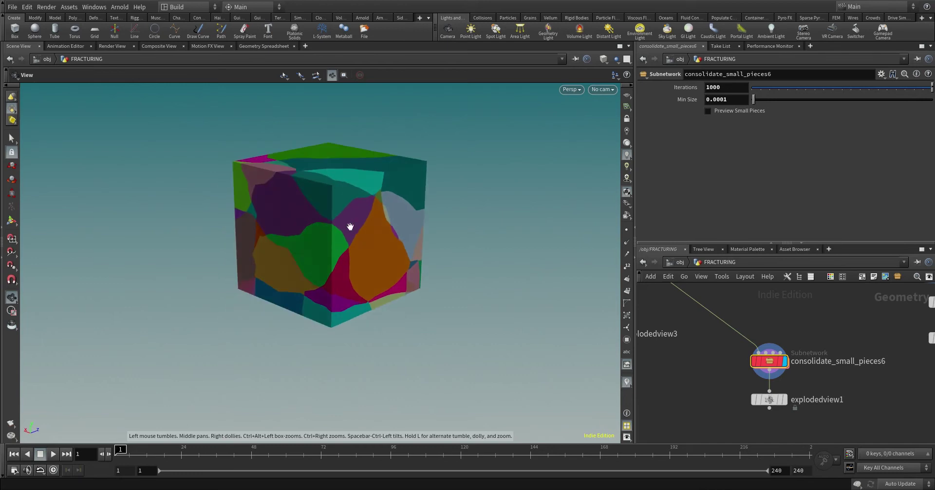
left_click_drag(350, 226, 409, 292)
- Display the explodedview1 node and frame the separated pieces for inspection
left_click(784, 399)
left_click(770, 400)
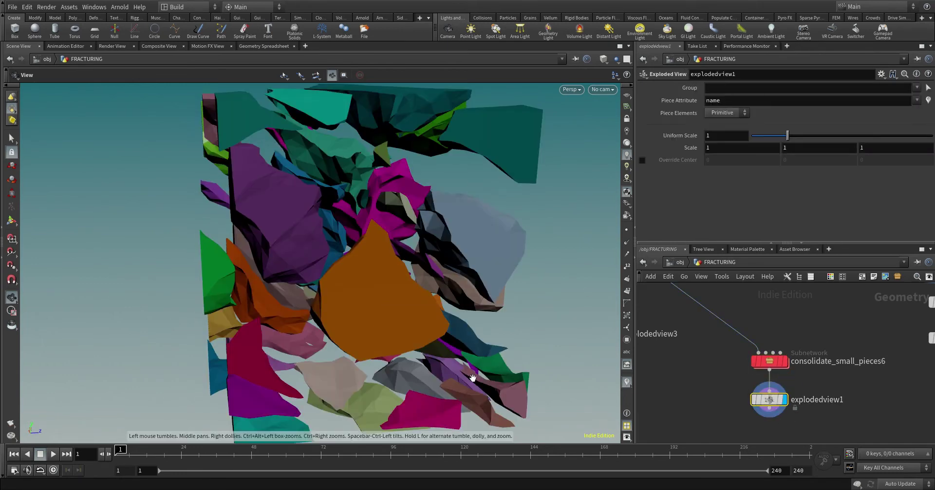
key("f")
left_click_drag(453, 302, 492, 316)
- Compare the exploded pieces with consolidate_small_pieces6 bypassed and enabled, checking where the small fragments occur
left_click(771, 363)
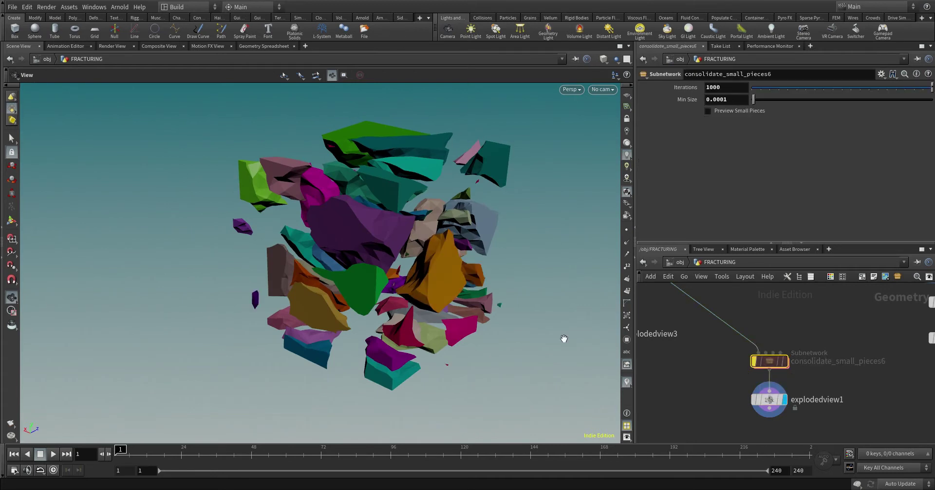
left_click_drag(564, 338, 279, 267)
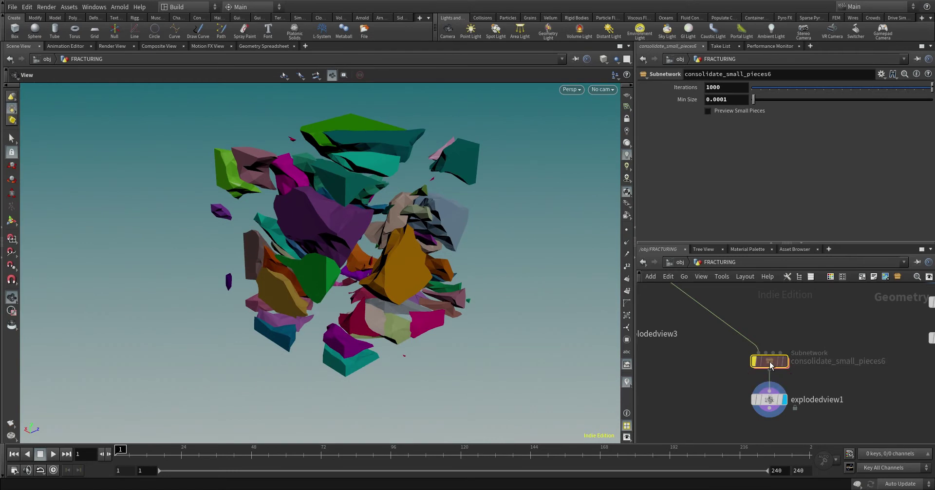
left_click_drag(390, 341, 338, 292)
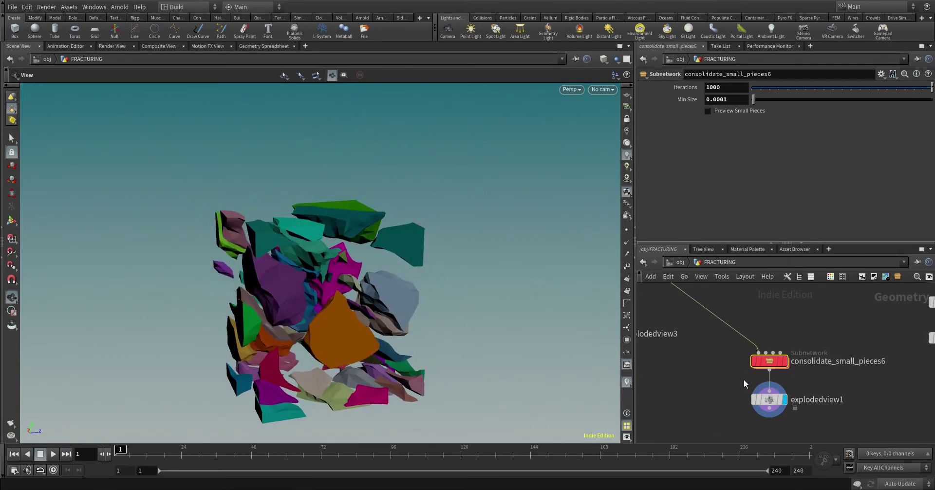
left_click_drag(313, 341, 388, 326)
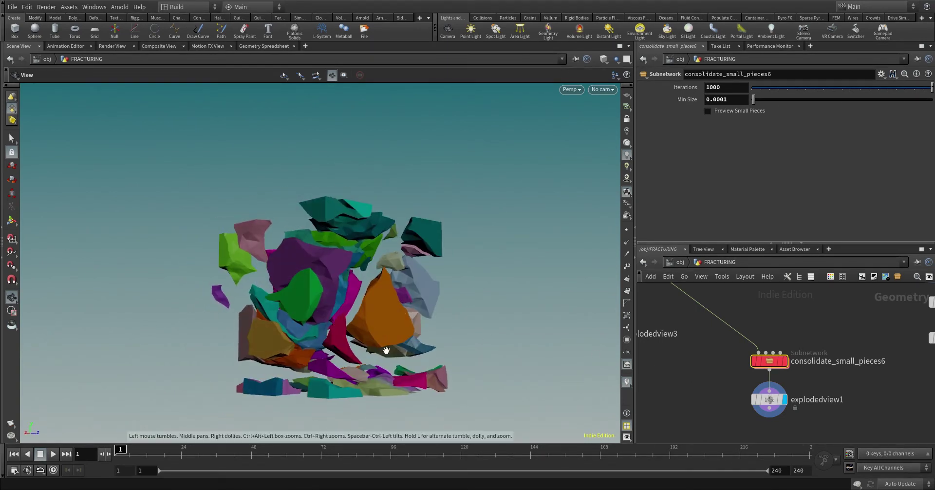
- Return to the object level, create a new Geometry object below FRACTURING, and enter it
key("u")
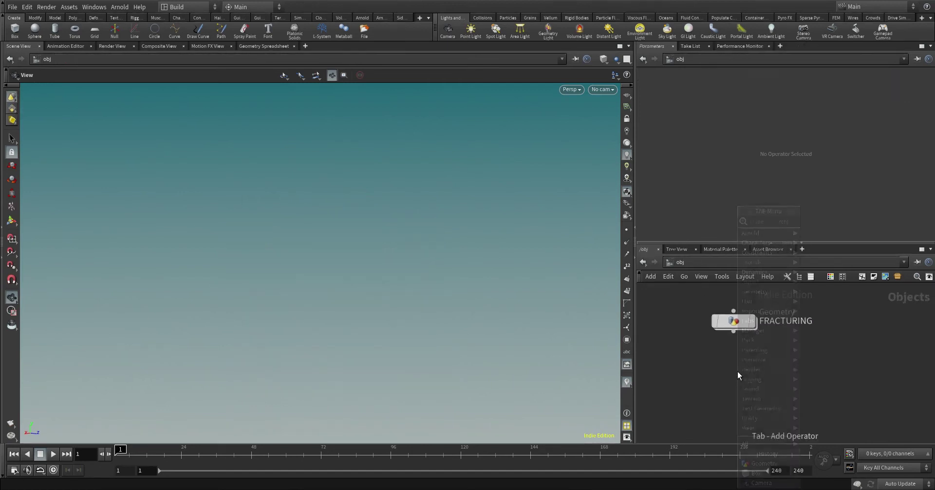
key("Tab")
type("geo")
key("Return")
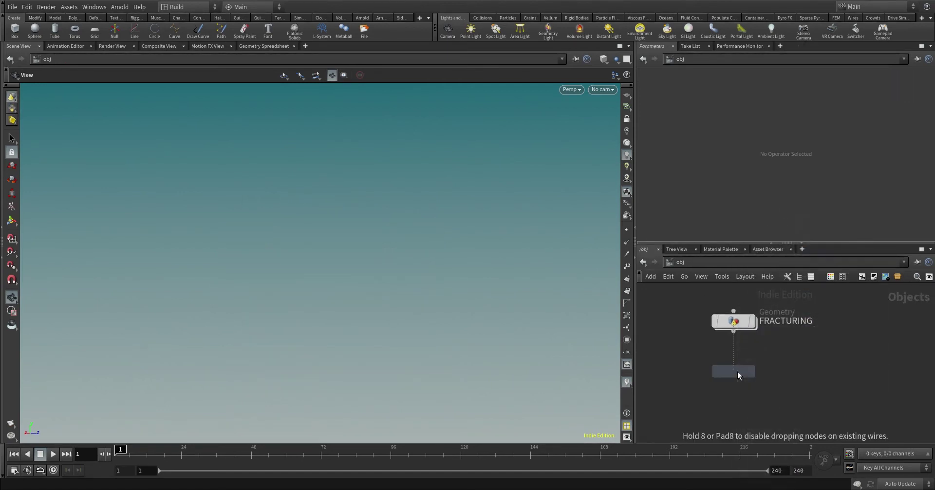
left_click(737, 373)
double_click(737, 373)
- Add a Box node to the empty geometry network and view the cube from above
key("Tab")
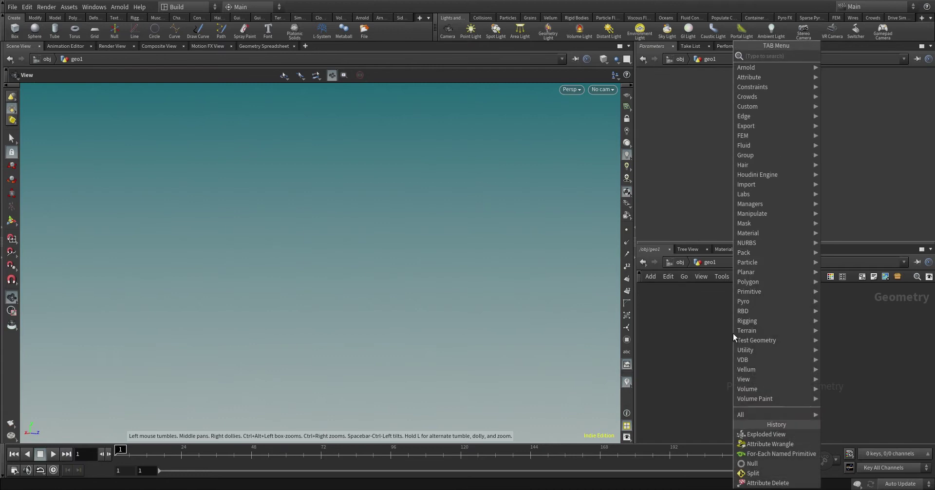
type("box")
key("Return")
left_click(732, 333)
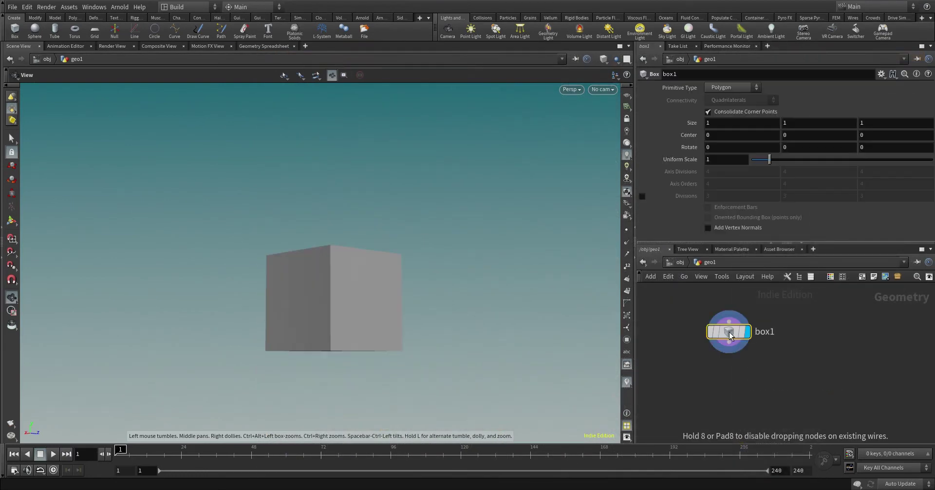
left_click_drag(338, 350, 341, 323)
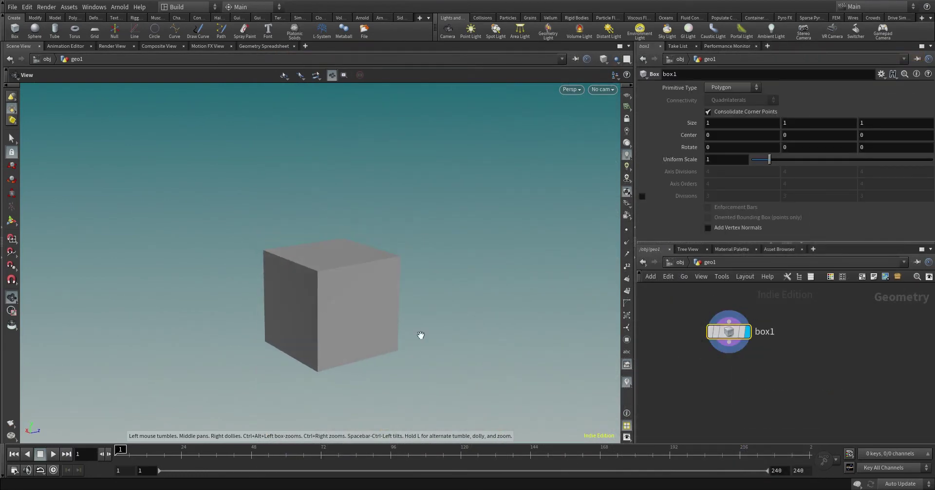
- Add a VDB from Polygons node fed by box1 and display it
key("Tab")
type("vdb fro")
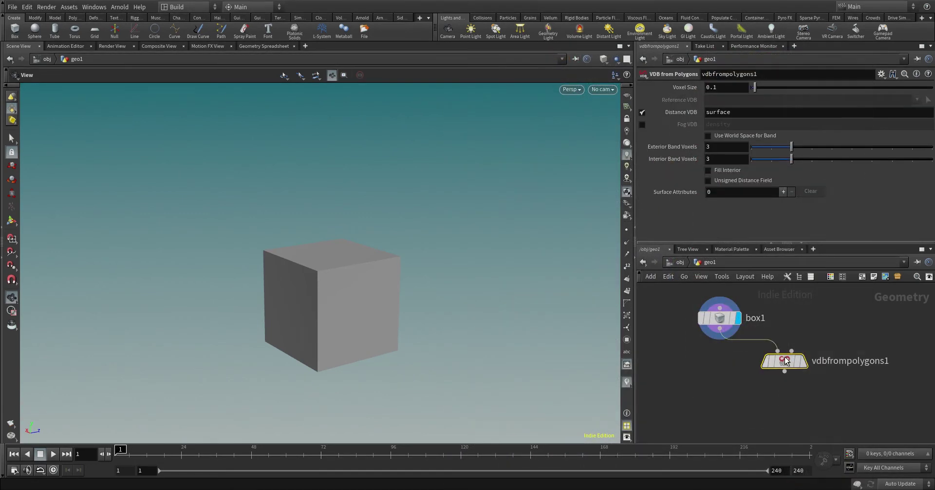
left_click(803, 360)
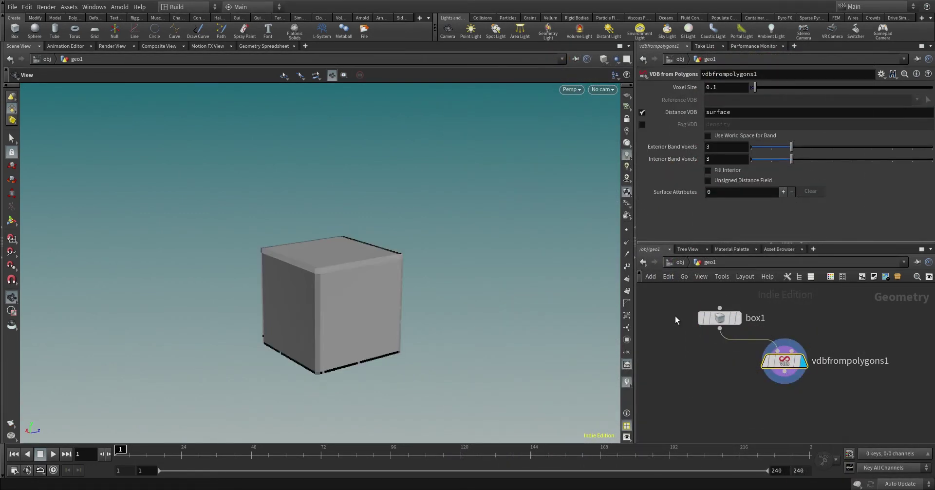
- Switch the VDB output from distance to fog density and set the voxel size to 0.01
left_click(642, 113)
left_click(642, 124)
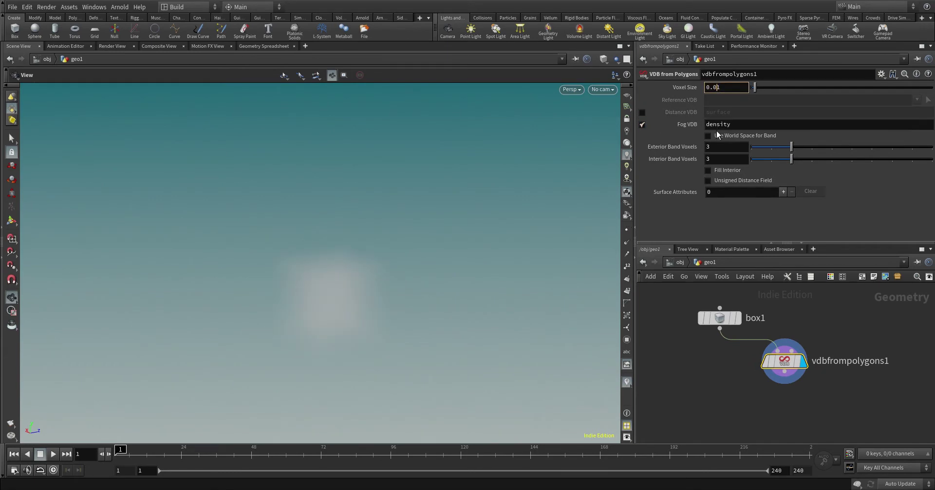
key("Return")
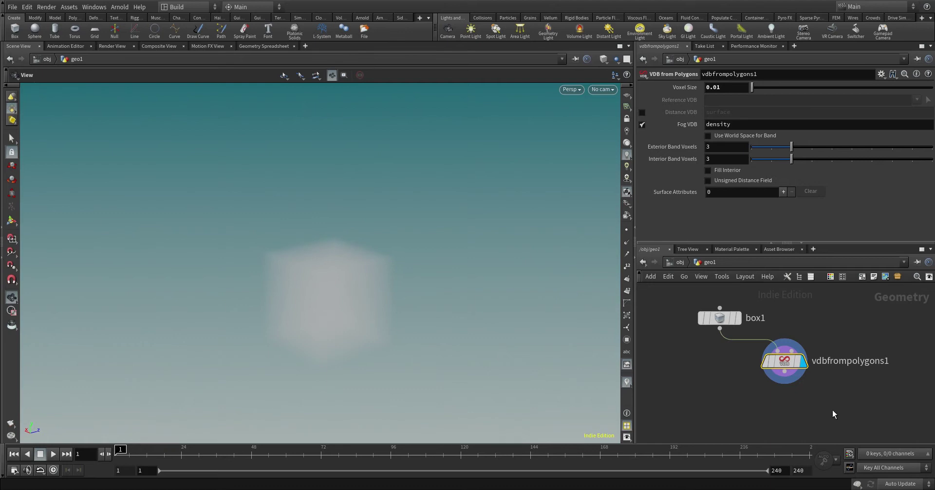
- Add and display a Scatter node under vdbfrompolygons1 with Force Total Count set to 8
left_click_drag(785, 349, 780, 378)
type("sca")
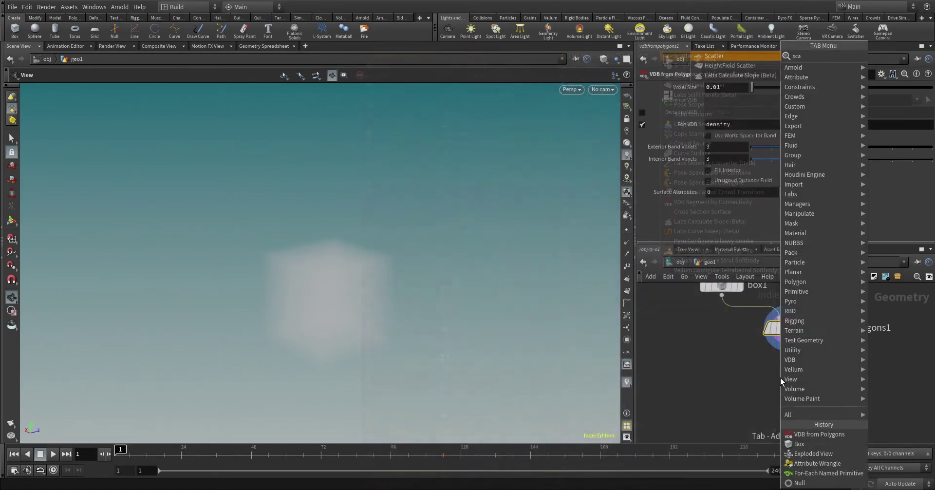
key("Return")
left_click(780, 378)
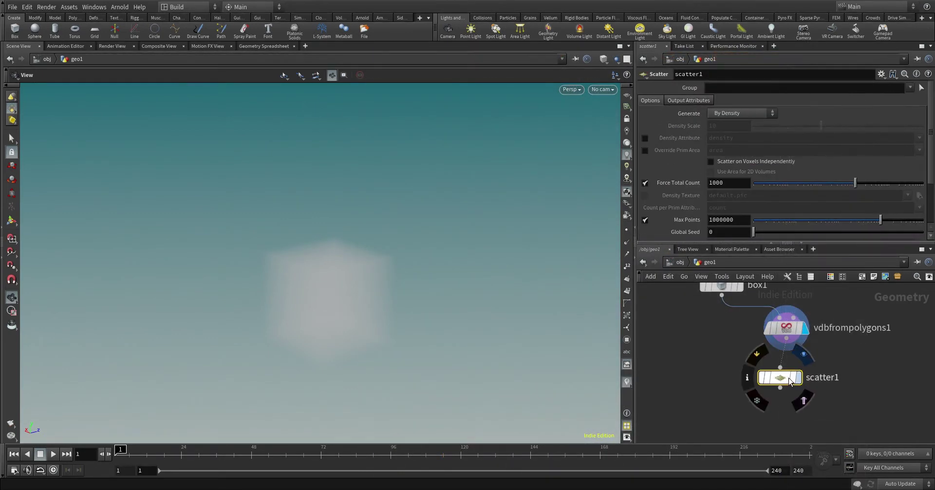
double_click(720, 182)
type("8")
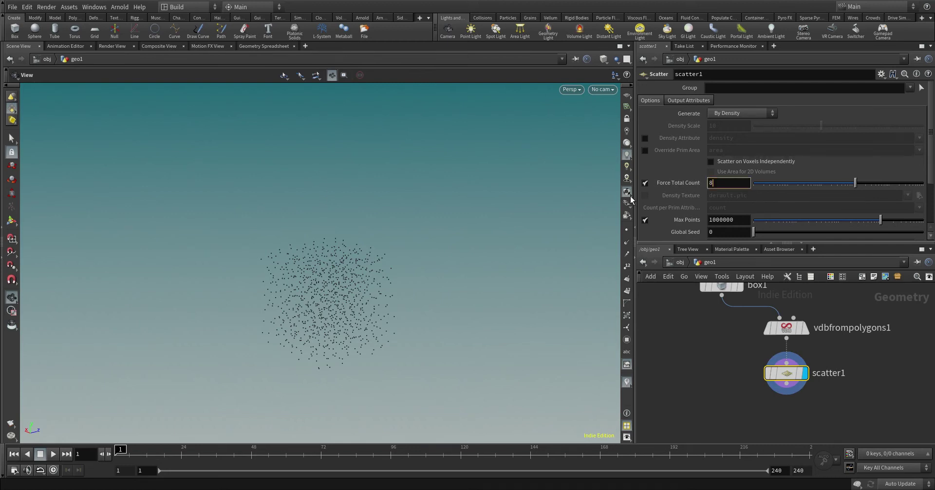
key("Return")
- Add a Grid node beside the scatter branch
key("Tab")
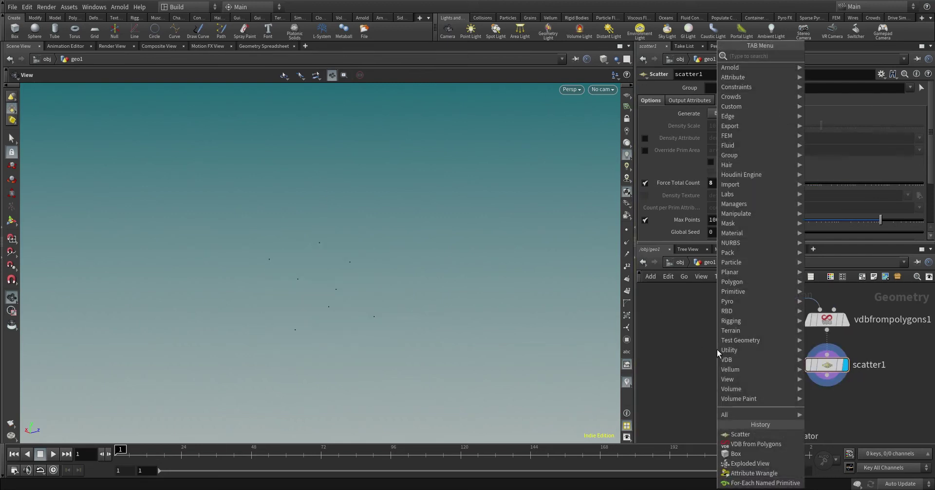
key("Return")
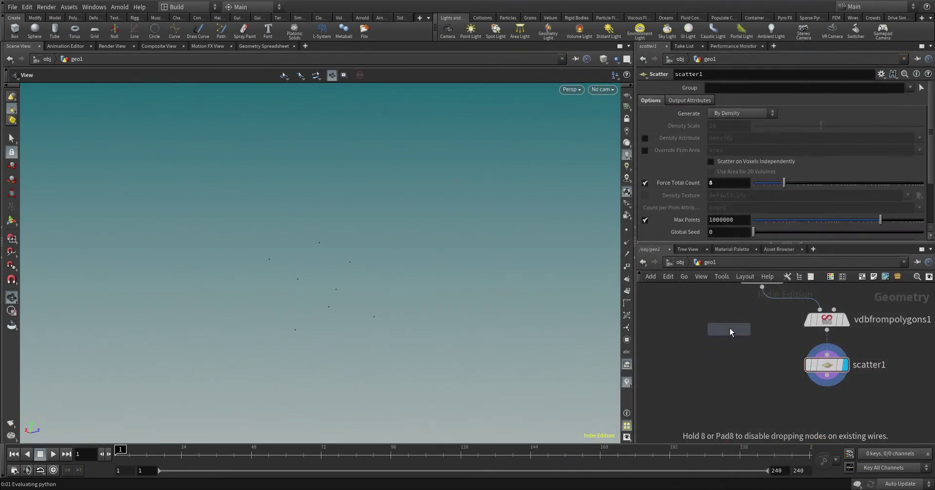
left_click(729, 328)
key("l")
- Add a Copy to Points node, feed it grid1 as source and scatter1 as target points, and display it
key("Tab")
type("c")
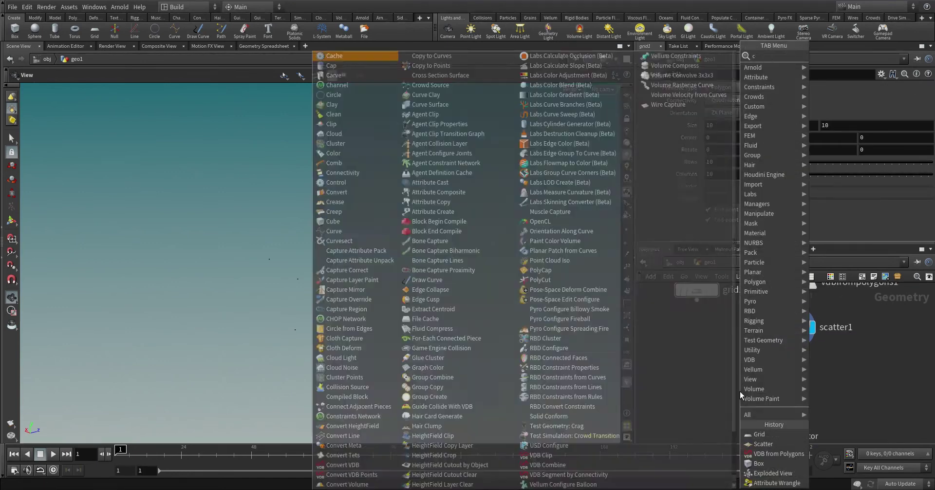
type("opy to")
key("Down")
key("Return")
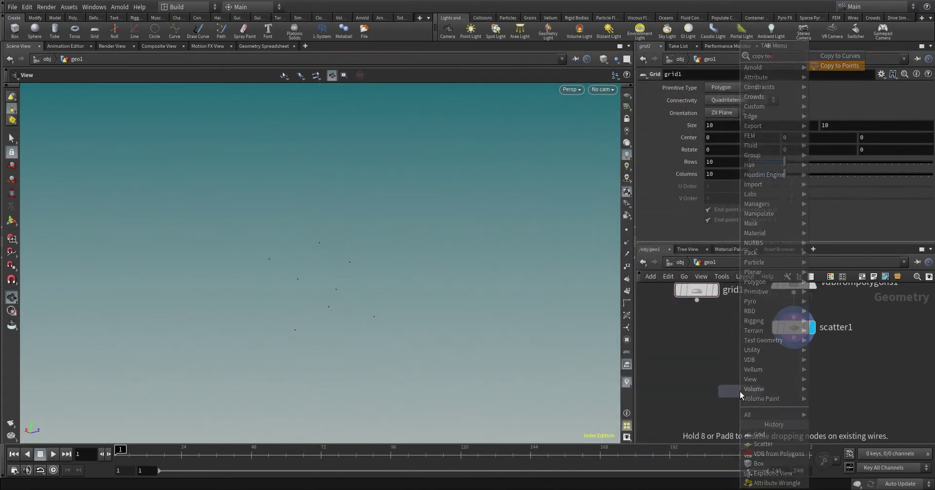
left_click(732, 390)
left_click_drag(725, 376, 697, 300)
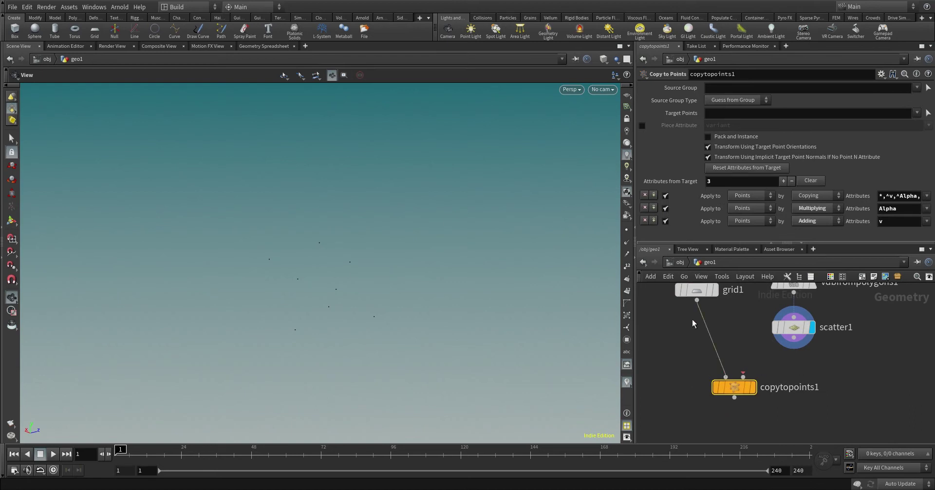
left_click_drag(743, 376, 794, 337)
left_click(753, 387)
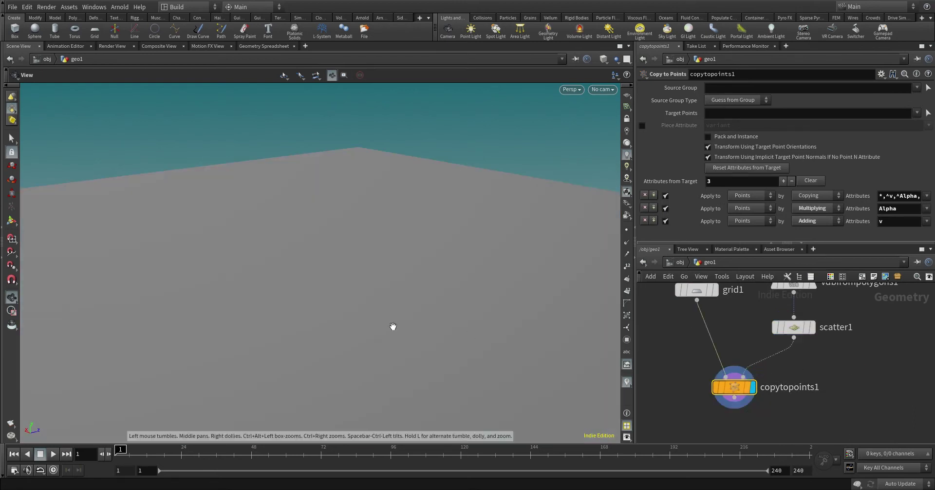
- Show wireframe edges over the shaded geometry in the viewport so the copied grids' divisions are drawn
scroll(393, 326, "down", 5)
left_click_drag(385, 349, 409, 307)
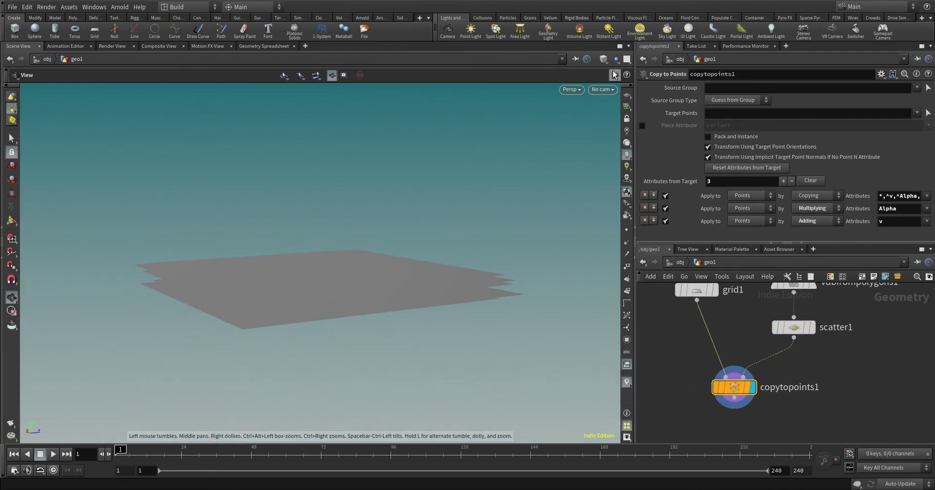
left_click(614, 74)
left_click(624, 138)
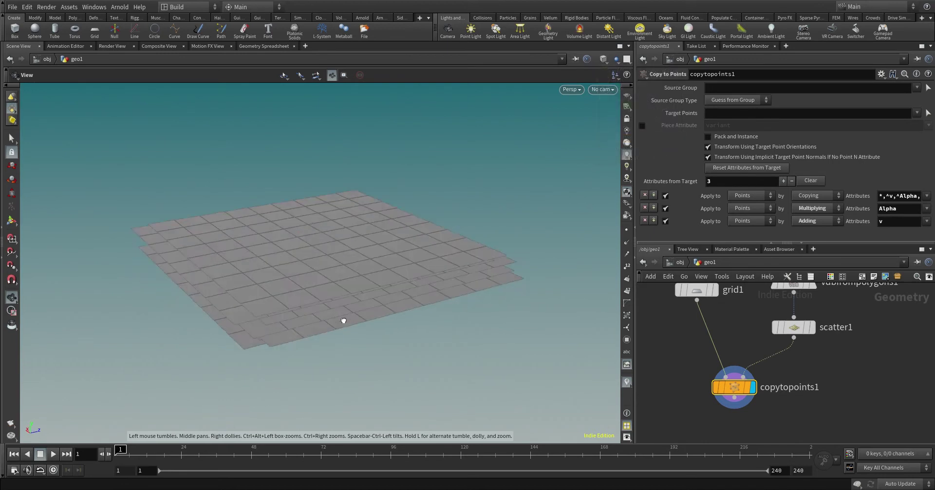
left_click_drag(343, 320, 344, 317)
- Insert an Attribute Randomize node between scatter1 and copytopoints1, making room for it in the network
middle_click_drag(769, 413, 762, 423)
left_click_drag(794, 344, 802, 330)
middle_click_drag(802, 330, 786, 380)
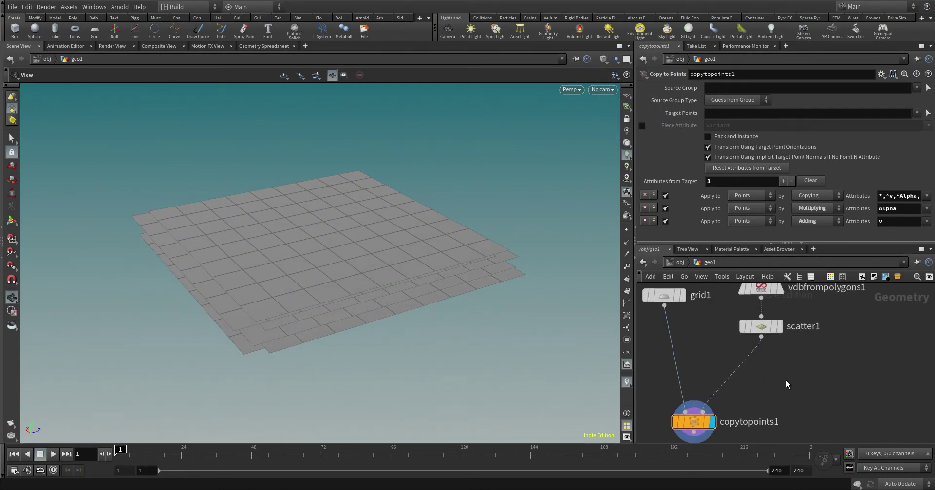
key("Tab")
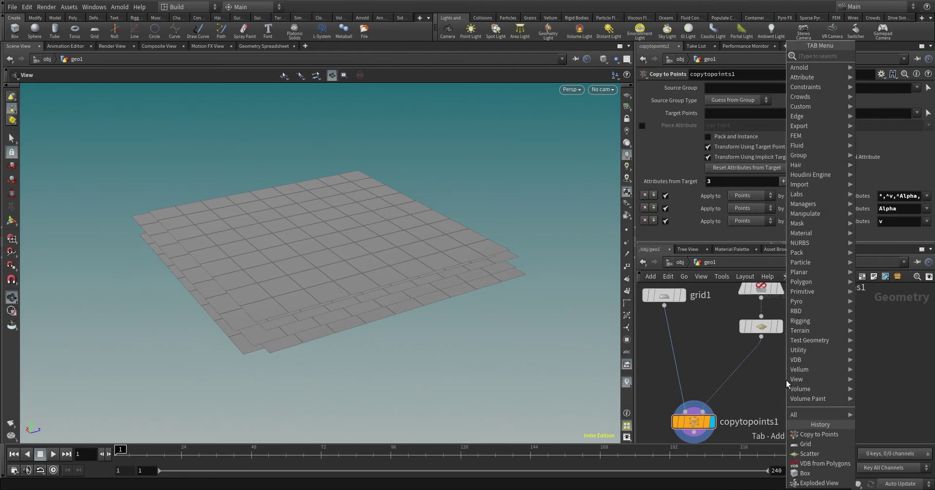
type("attribute ran")
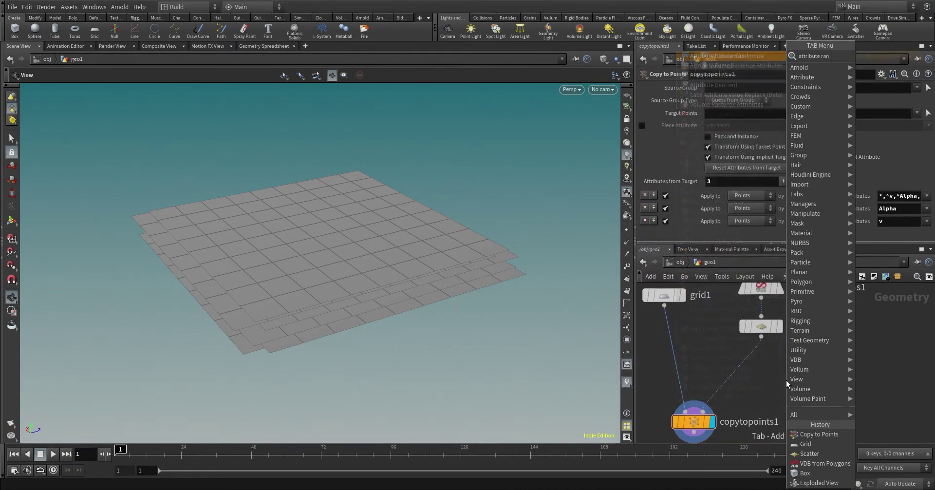
key("Return")
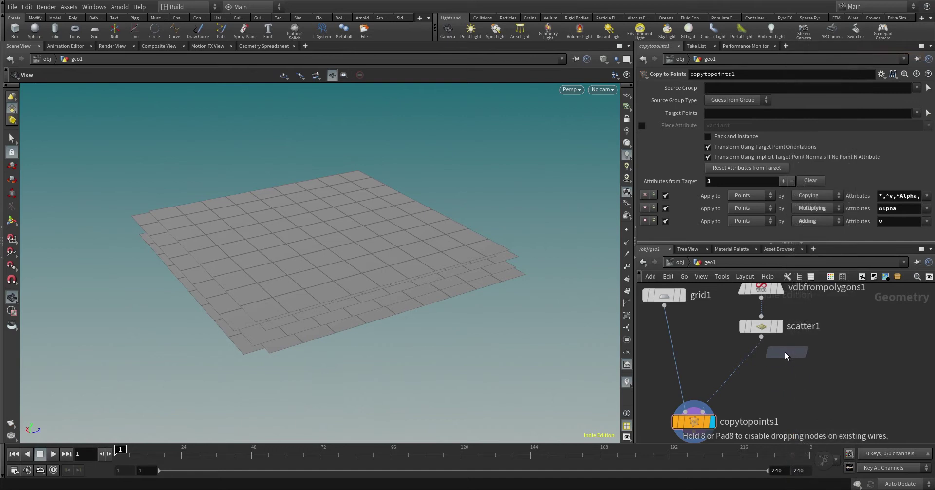
left_click(735, 366)
left_click_drag(735, 367, 762, 368)
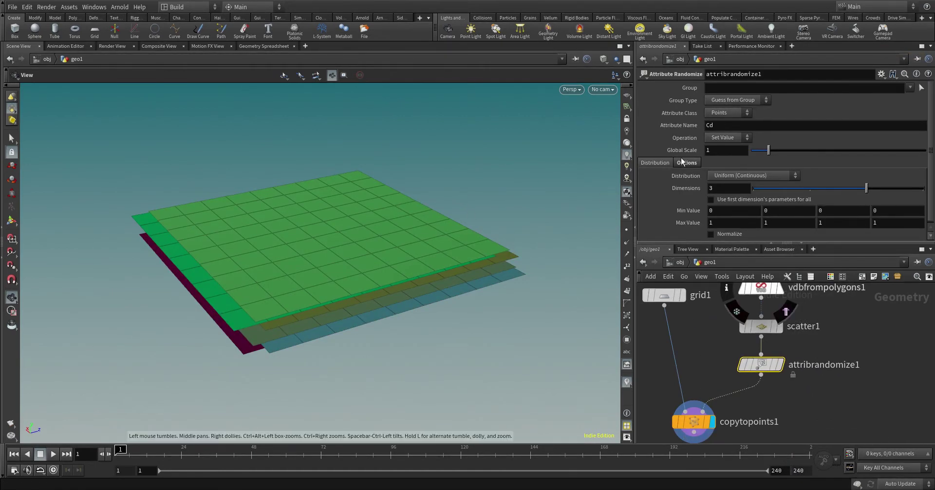
- Make attribrandomize1 randomize the N attribute using the Inside Sphere distribution
left_click(741, 125)
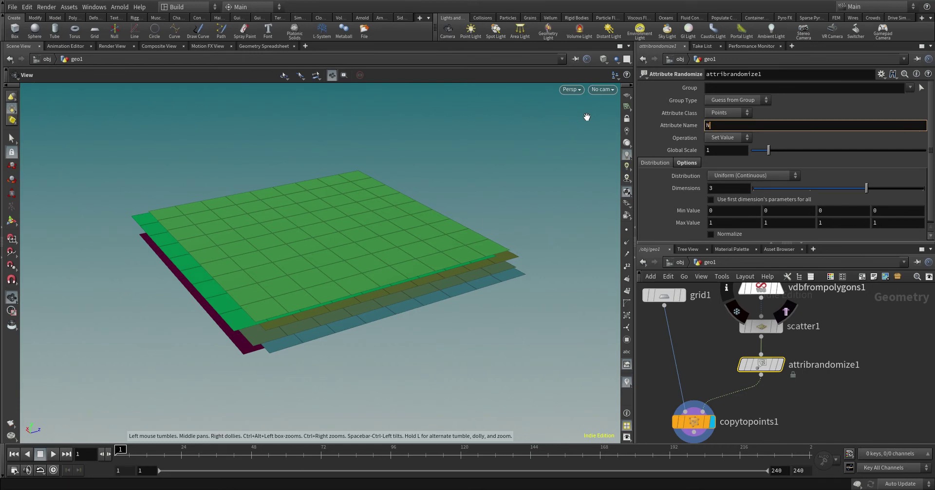
type("N")
key("Return")
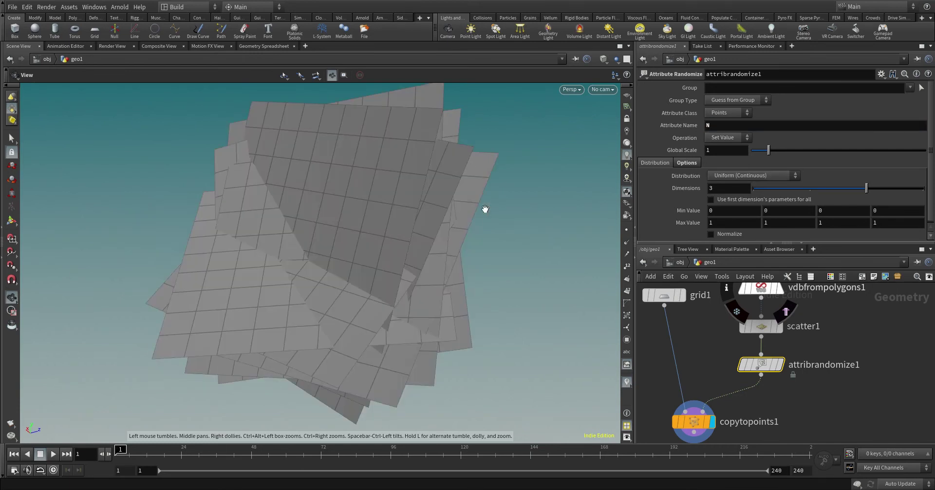
left_click_drag(485, 209, 432, 263)
left_click(731, 175)
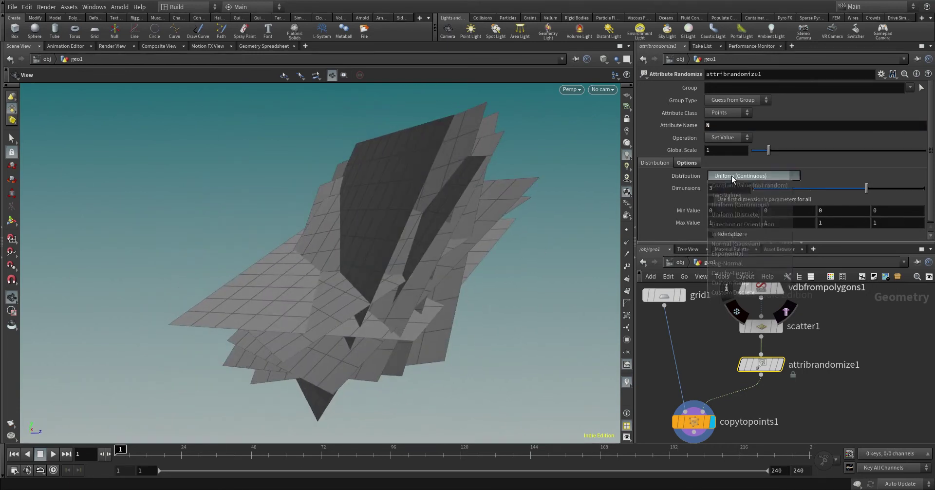
left_click(752, 235)
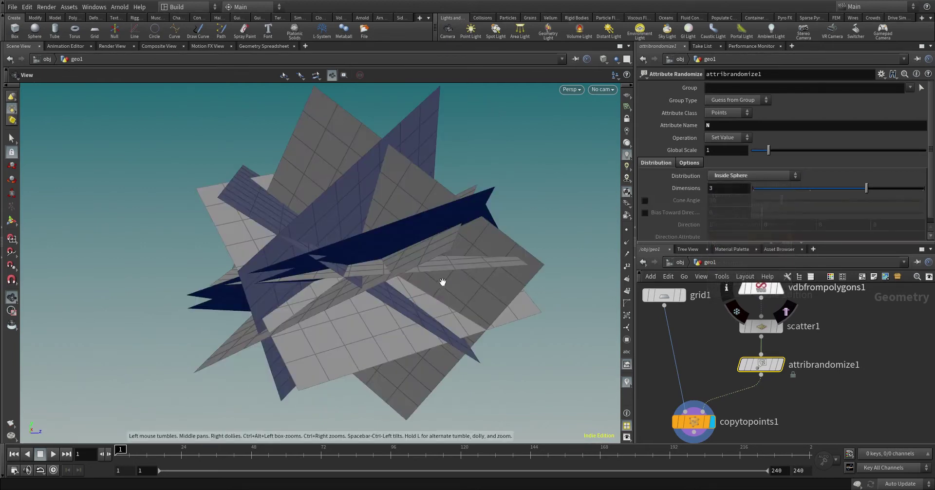
left_click_drag(442, 281, 547, 280)
- Add a Mountain node below copytopoints1 and display it
middle_click_drag(755, 441, 767, 370)
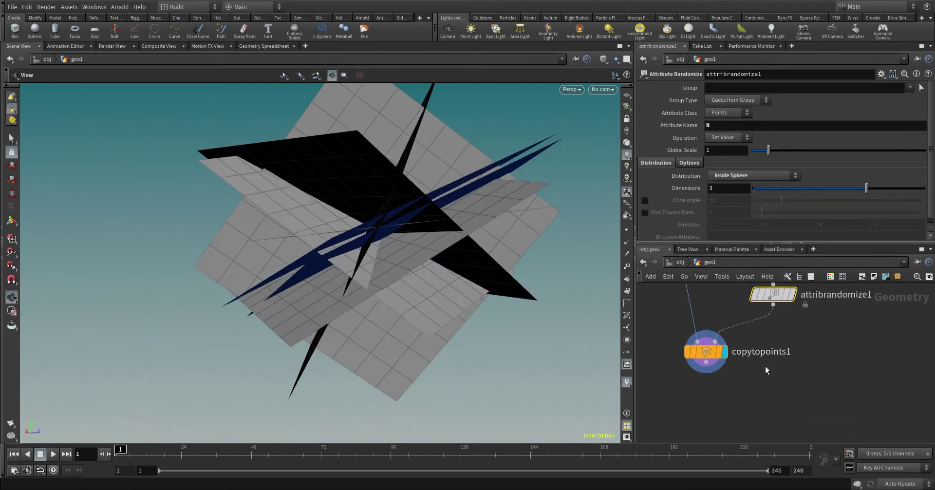
scroll(767, 370, "down", 3)
left_click_drag(730, 377, 715, 373)
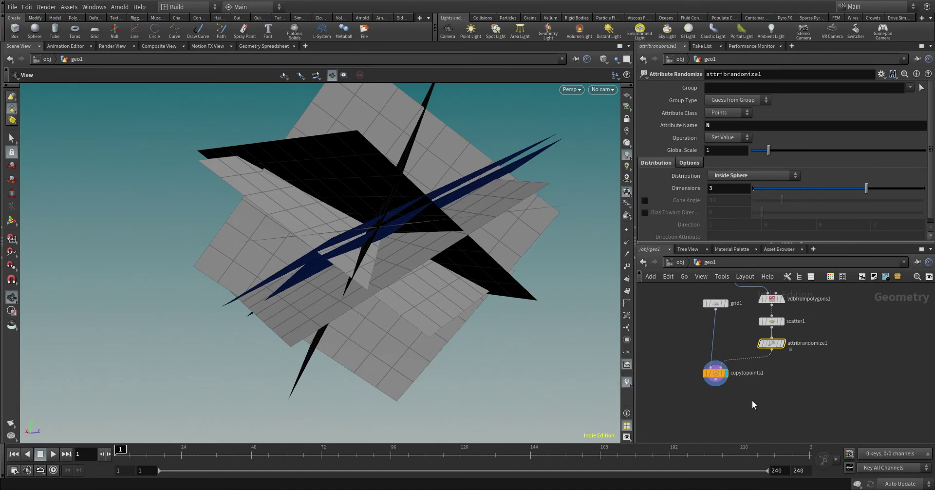
key("Tab")
type("m")
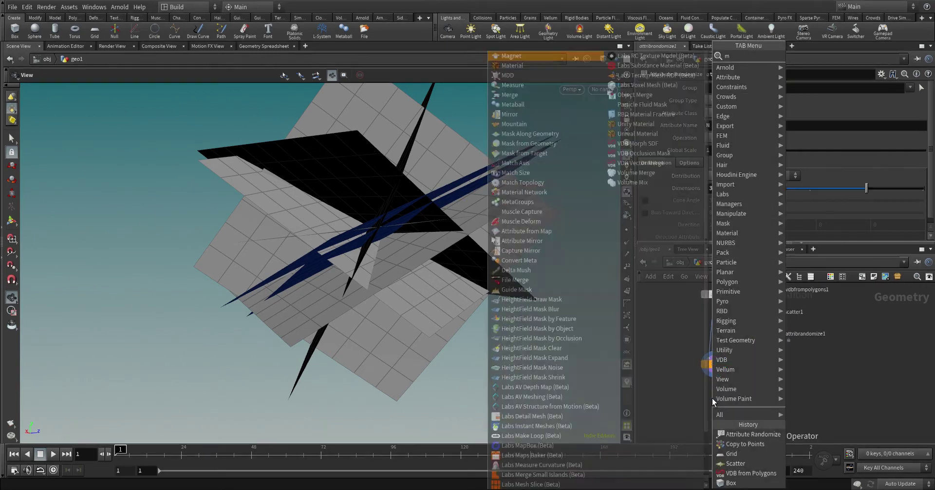
type("ou")
key("Return")
left_click(712, 399)
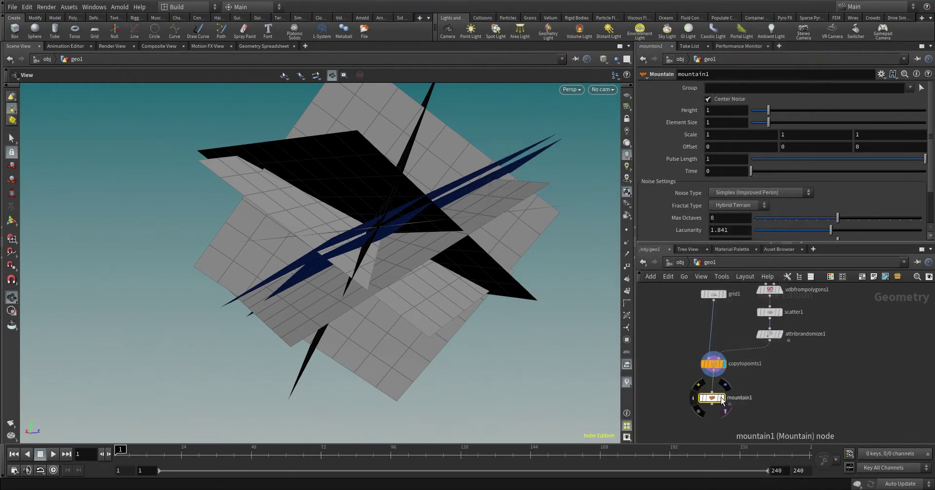
left_click(722, 400)
key("h")
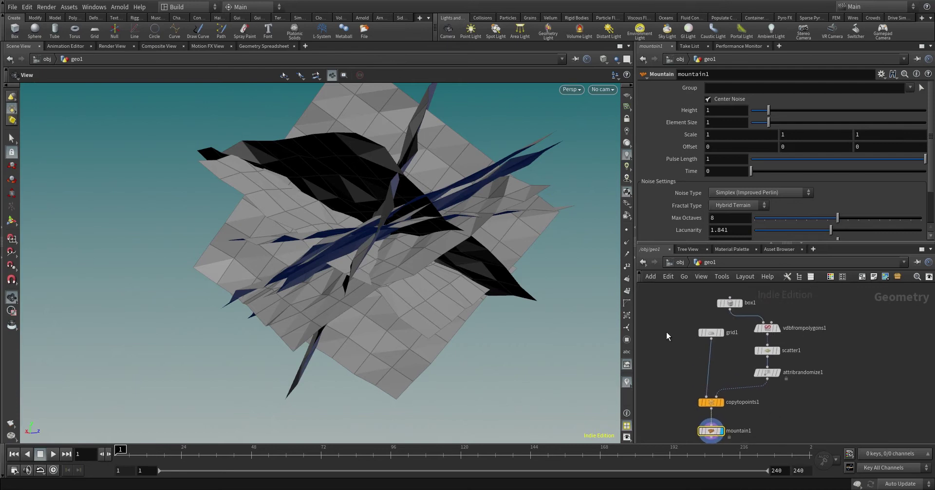
- Set grid1 to 100 rows and 100 columns
left_click(711, 332)
left_click_drag(726, 177, 725, 161)
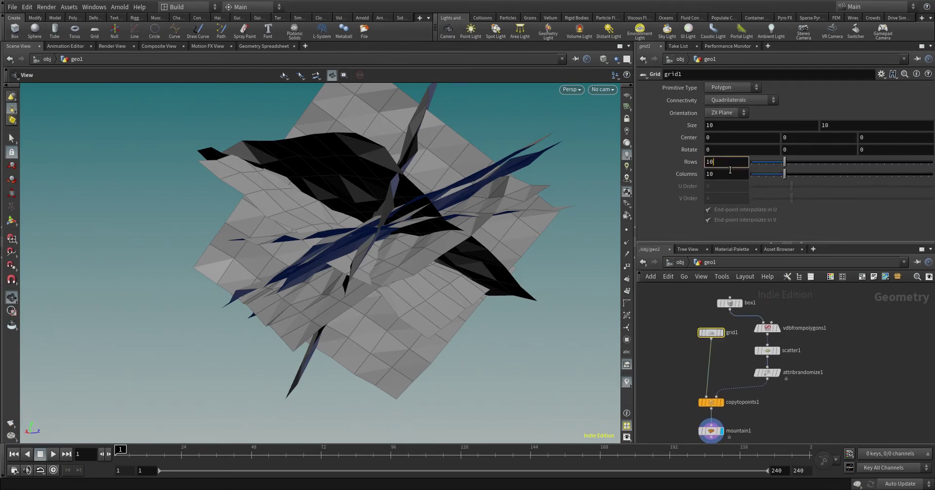
type("100")
key("Return")
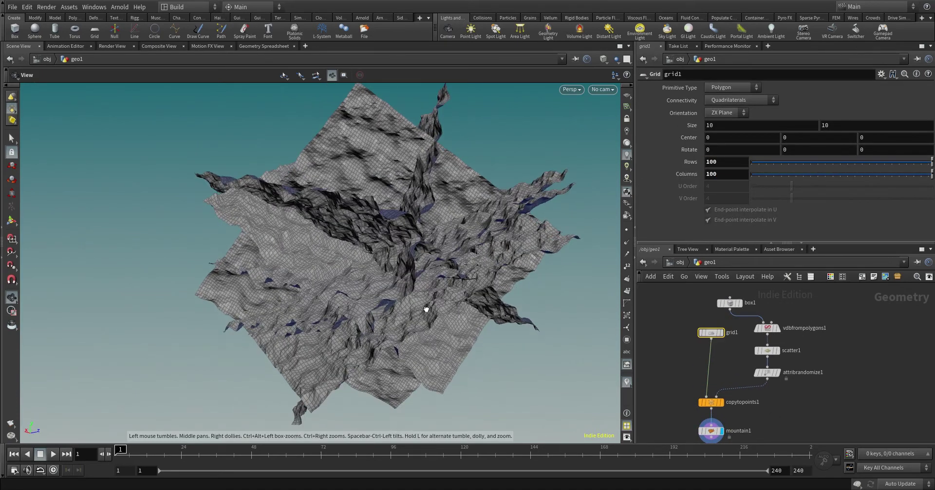
- Place a Boolean Fracture node below mountain1 in the network
scroll(761, 431, "down", 3)
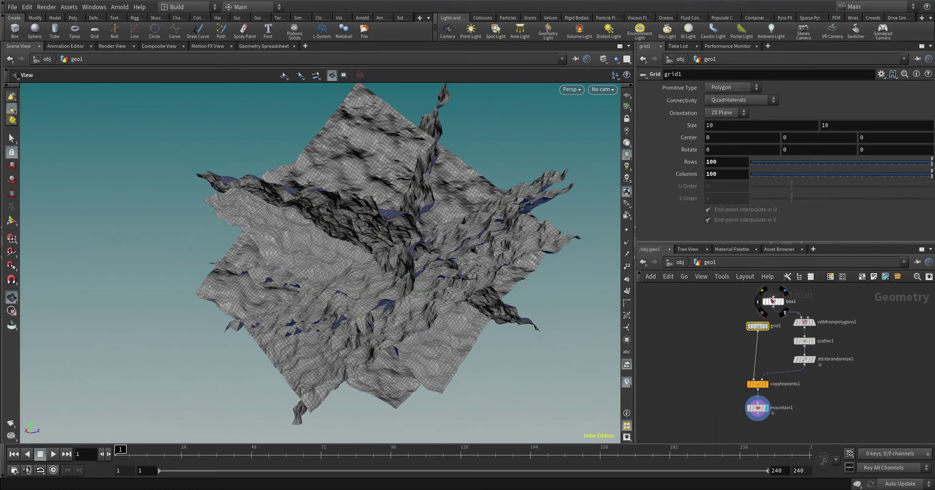
middle_click_drag(749, 299, 772, 406)
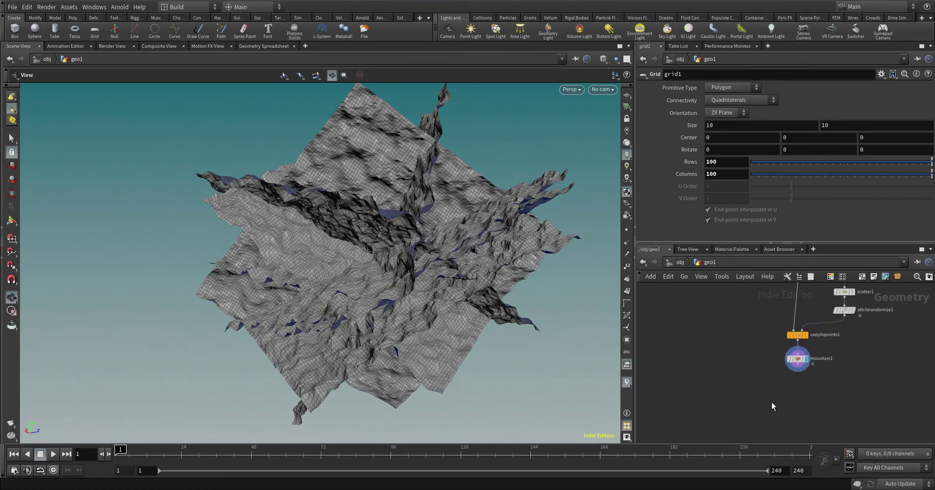
key("Tab")
type("boo")
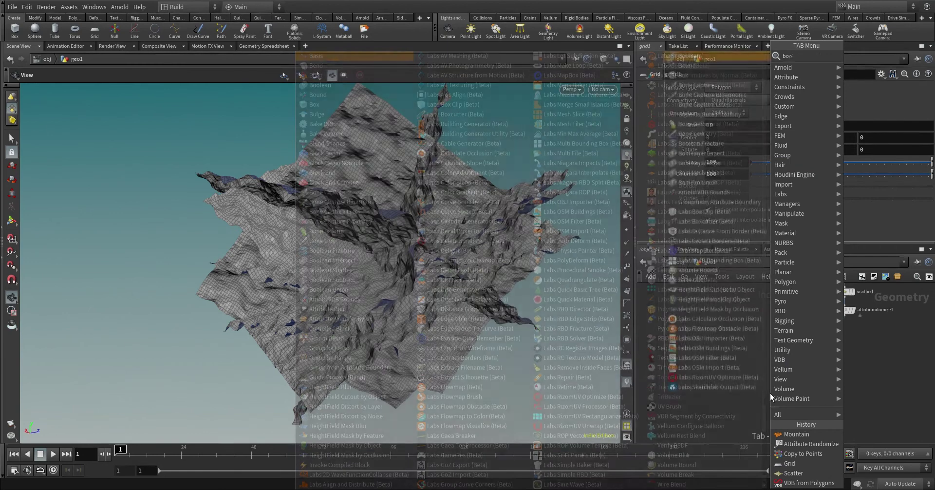
key("Return")
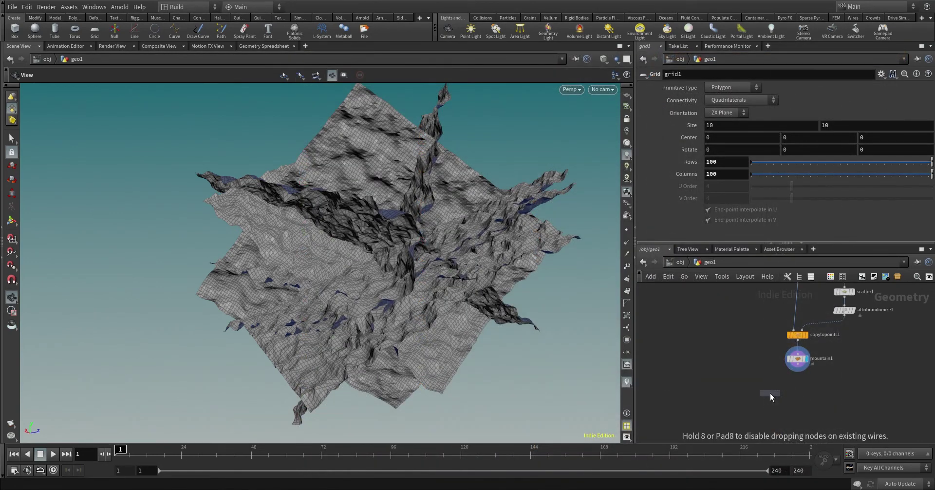
left_click(770, 393)
- Feed booleanfracture1 box1 as the geometry to fracture and mountain1 as the cutting surfaces
left_click(769, 389)
middle_click_drag(747, 325, 747, 425)
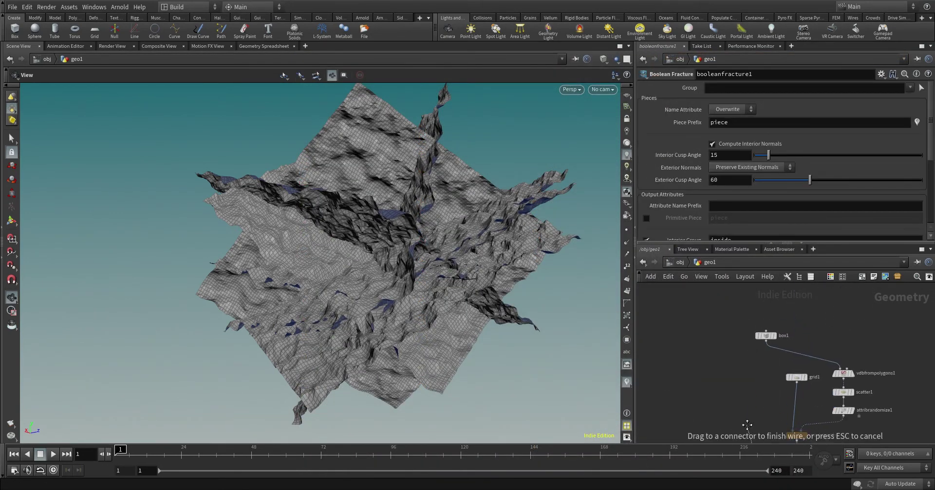
left_click(757, 384)
scroll(756, 384, "up", 3)
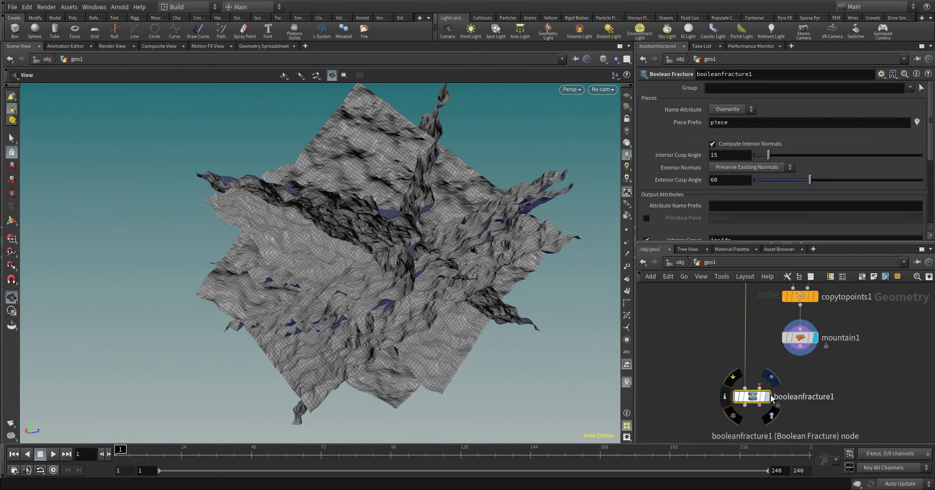
left_click(760, 388)
left_click(796, 363)
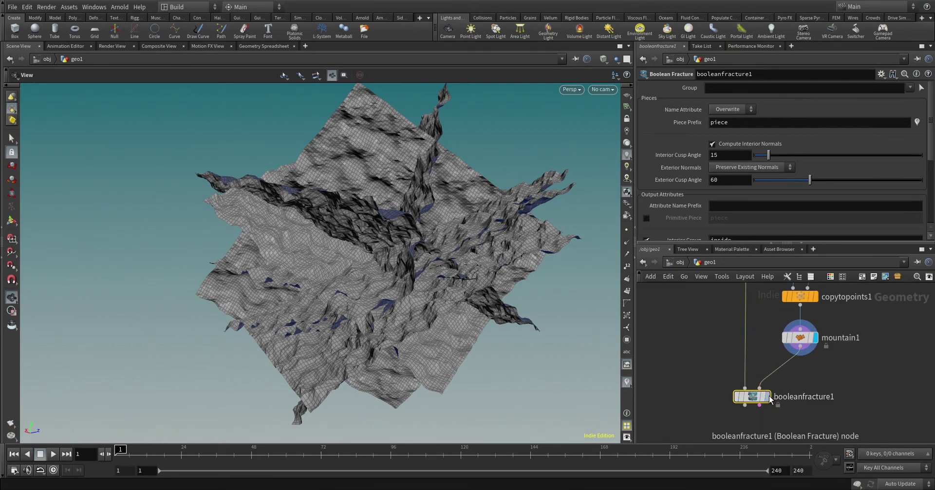
- Display booleanfracture1, frame the fractured box and inspect its pieces
left_click(769, 396)
key("f")
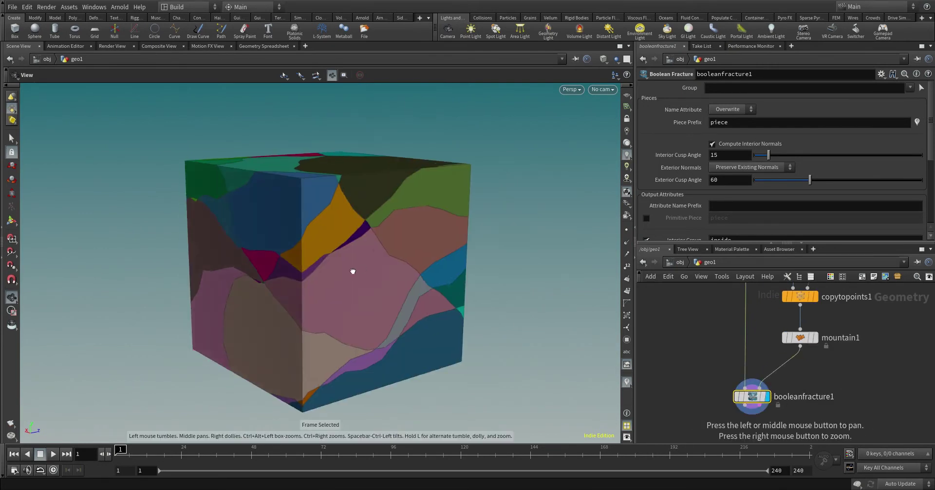
left_click_drag(353, 271, 328, 319)
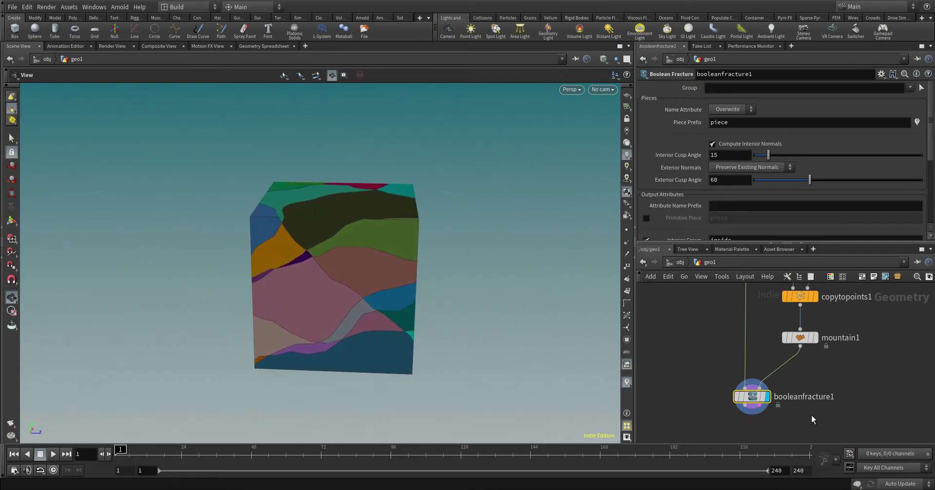
- Add an Exploded View node on booleanfracture1's first output, display it and inspect the separated pieces
middle_click_drag(811, 419, 857, 374)
left_click(794, 364)
key("Tab")
type("e")
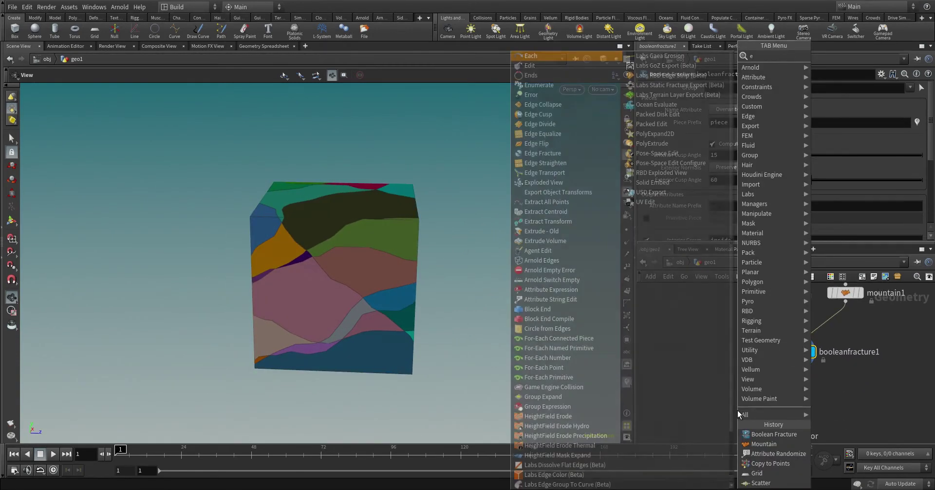
type("xpl")
key("Return")
left_click(737, 410)
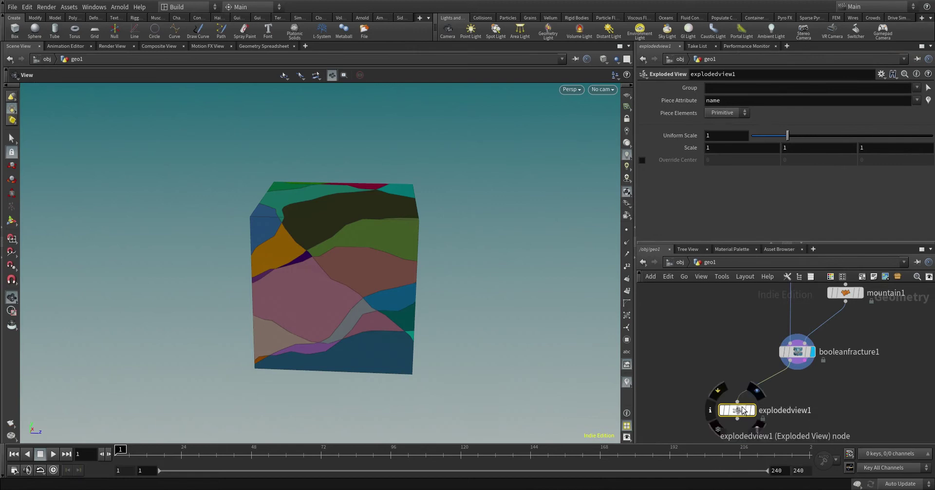
left_click_drag(737, 410, 702, 403)
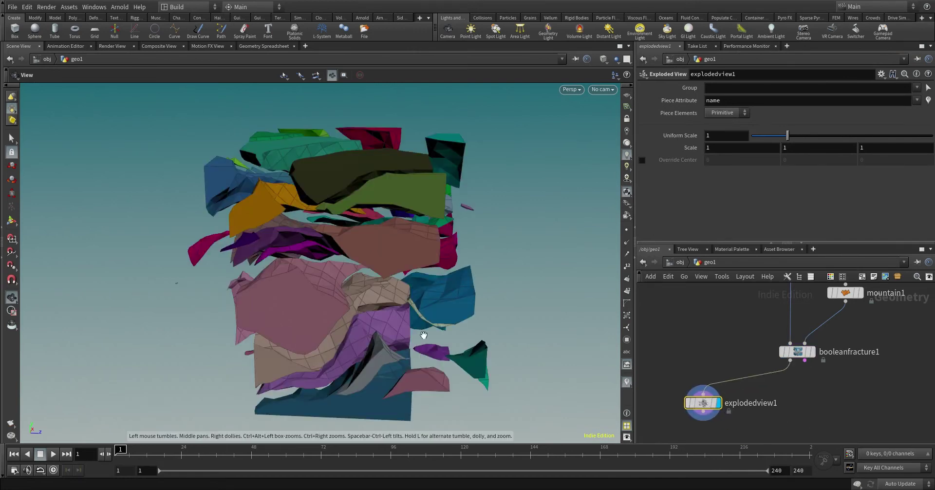
key("f")
left_click_drag(423, 335, 373, 254)
- Branch a Null node off booleanfracture1's first output and display it
middle_click_drag(804, 390, 761, 316)
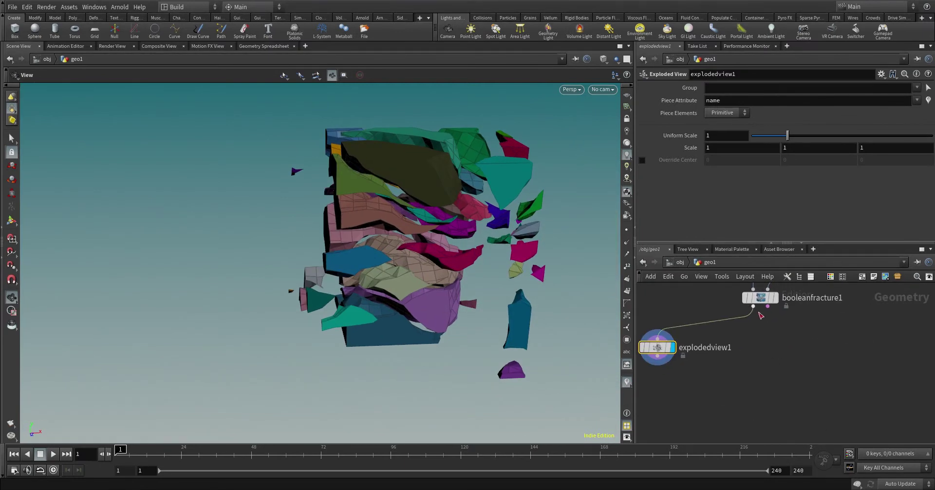
left_click_drag(753, 306, 764, 377)
key("Tab")
type("nu")
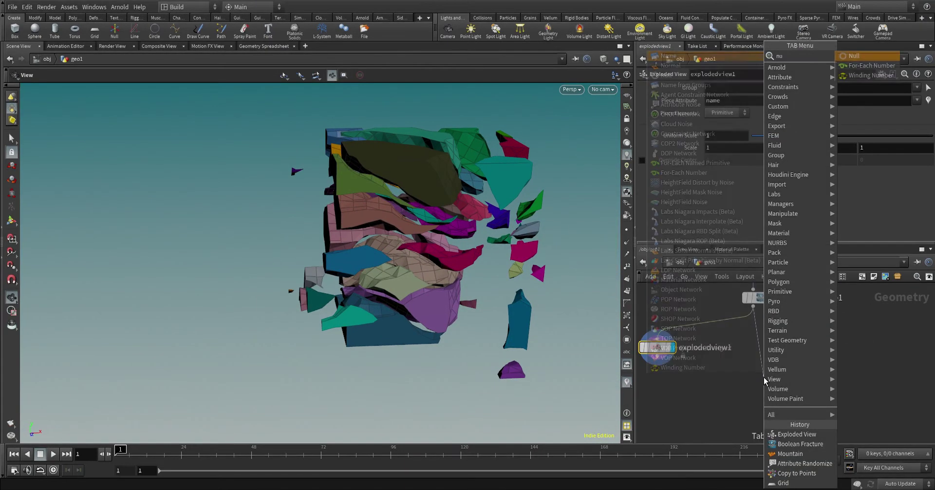
key("Return")
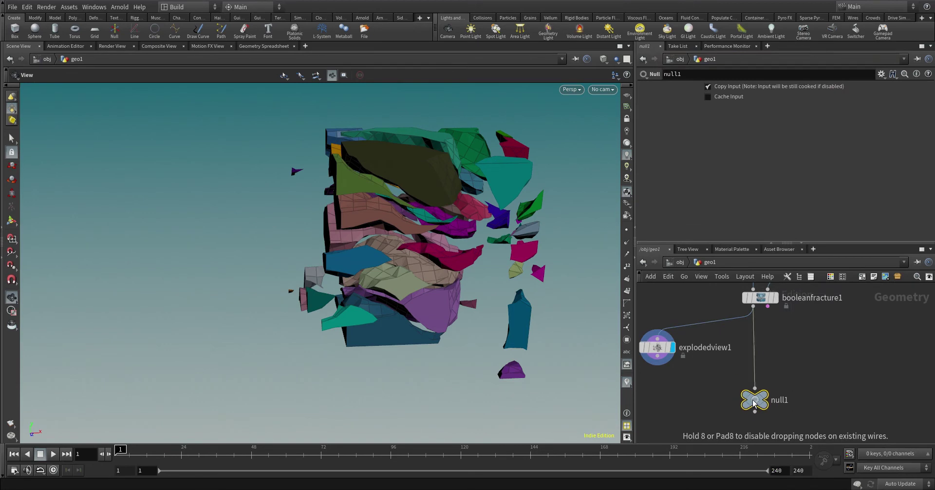
left_click(754, 402)
left_click_drag(468, 263, 409, 280)
- Add a Measure node fed by null1
left_click_drag(763, 319, 760, 353)
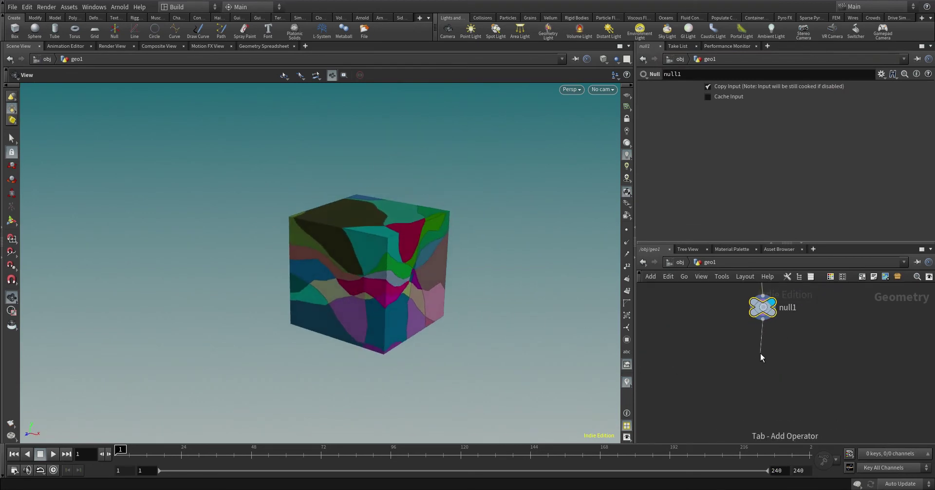
key("Tab")
type("meas")
key("Return")
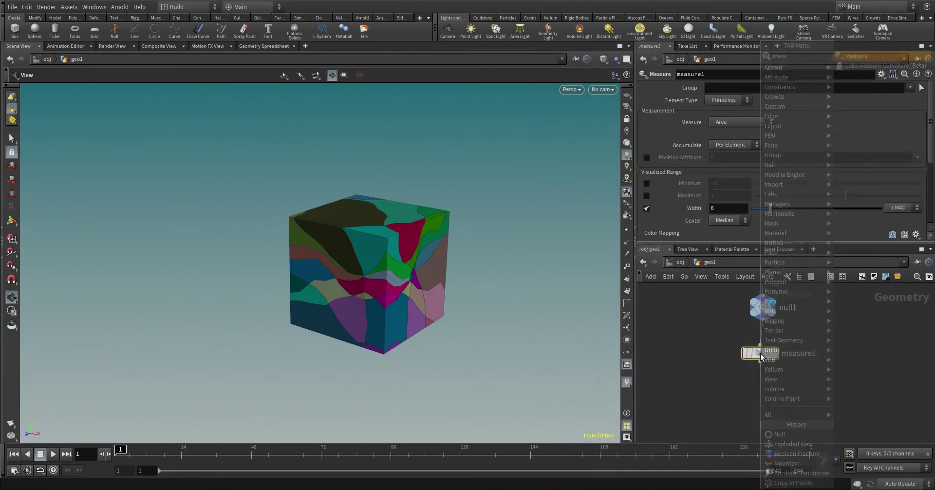
- Place and display the Measure node, and have it measure Volume accumulated per piece using the name attribute
left_click(761, 366)
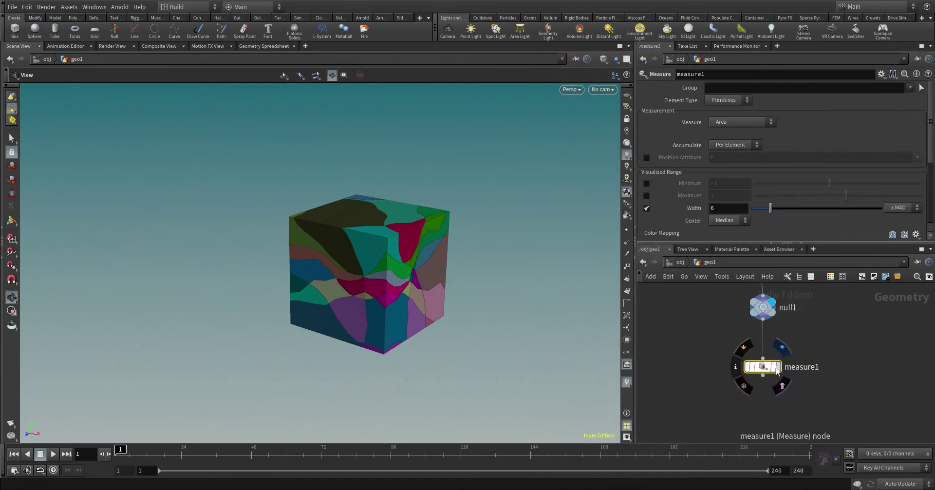
left_click(731, 121)
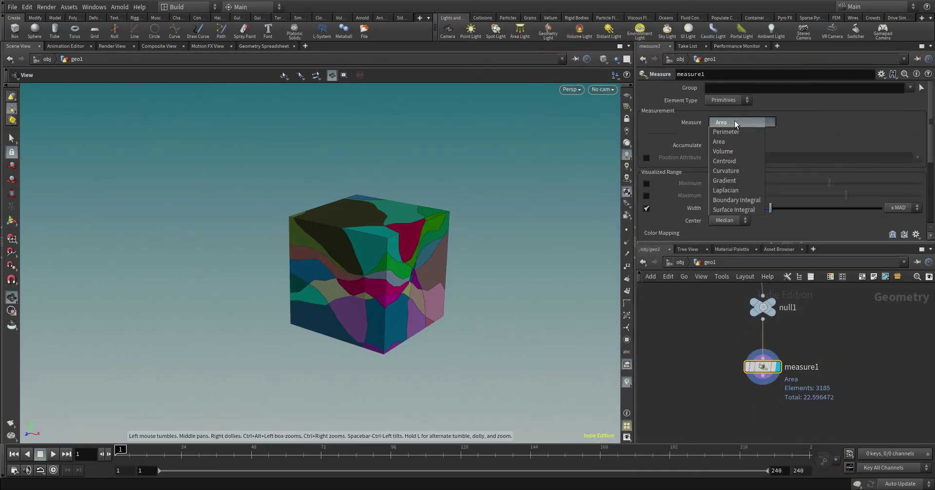
left_click(733, 151)
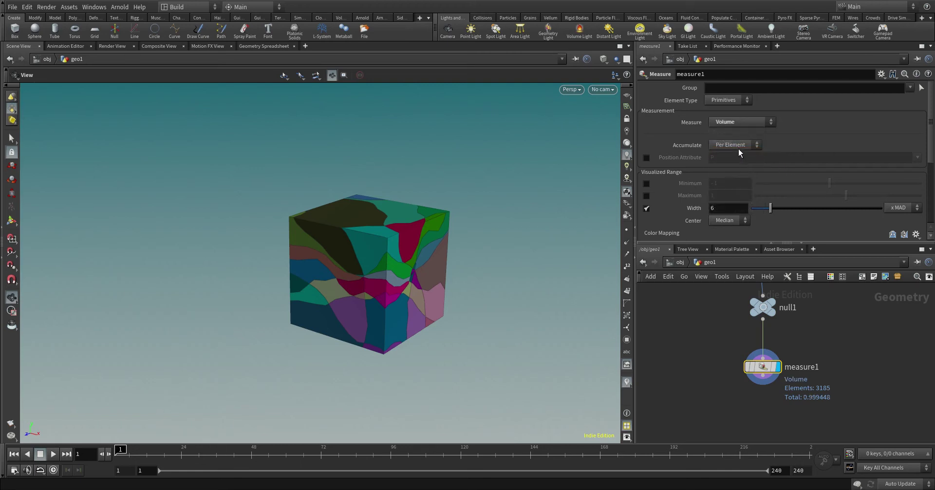
left_click(739, 146)
left_click(733, 164)
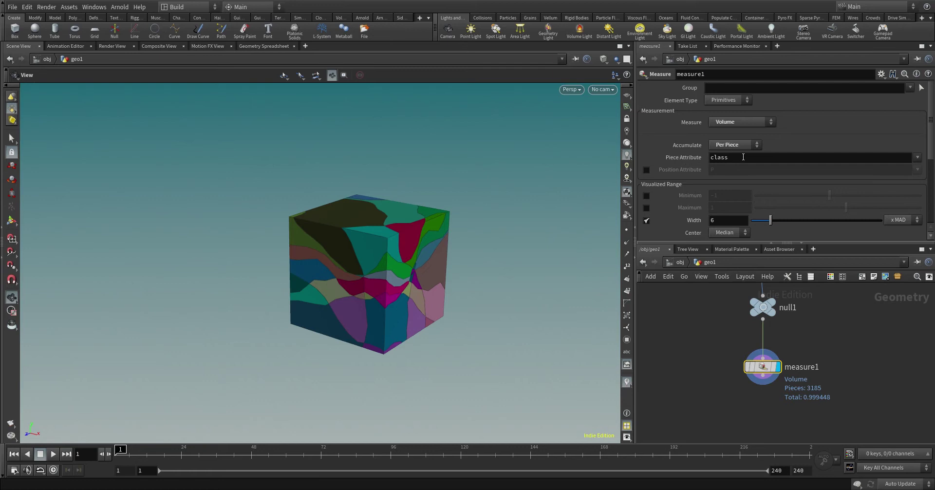
left_click(901, 157)
type("name")
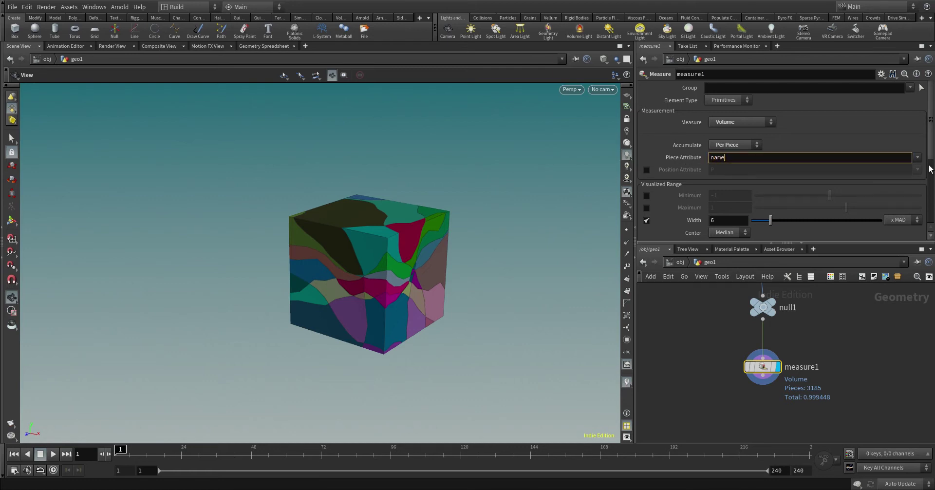
key("Return")
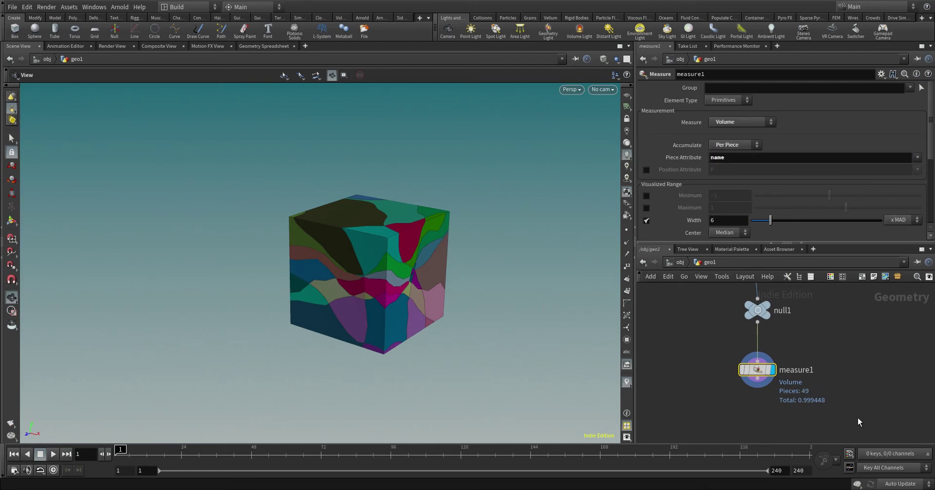
- Collapse measure1 into a subnetwork and make the four Input Label parameters in its parameter interface invisible
middle_click_drag(872, 398, 867, 382)
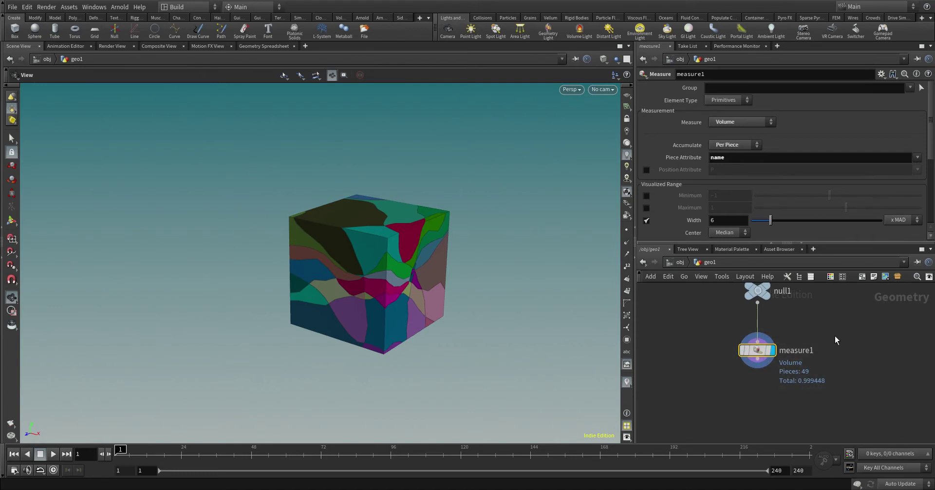
left_click(898, 276)
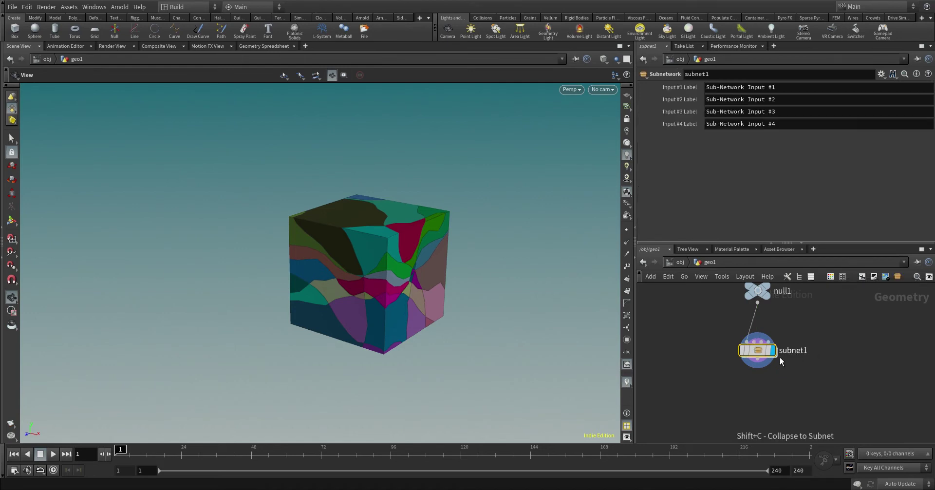
left_click(881, 74)
left_click(823, 87)
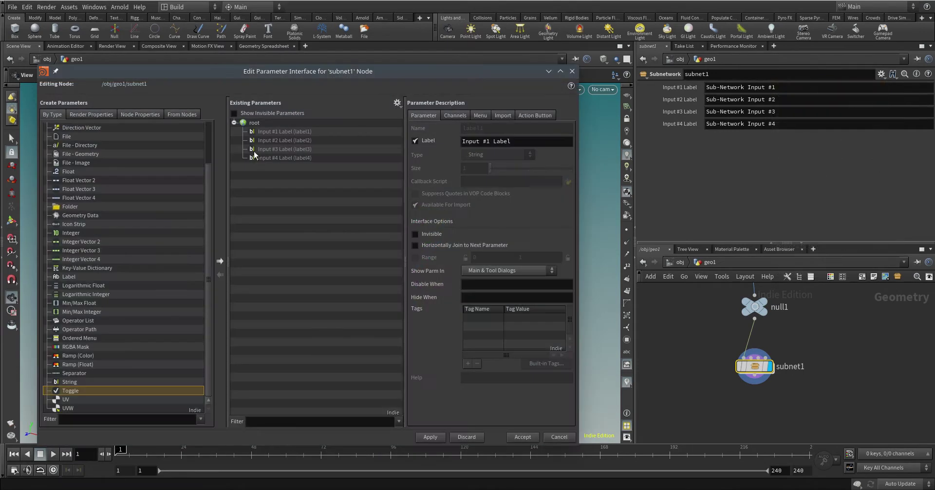
left_click(282, 132)
left_click(282, 158, "shift")
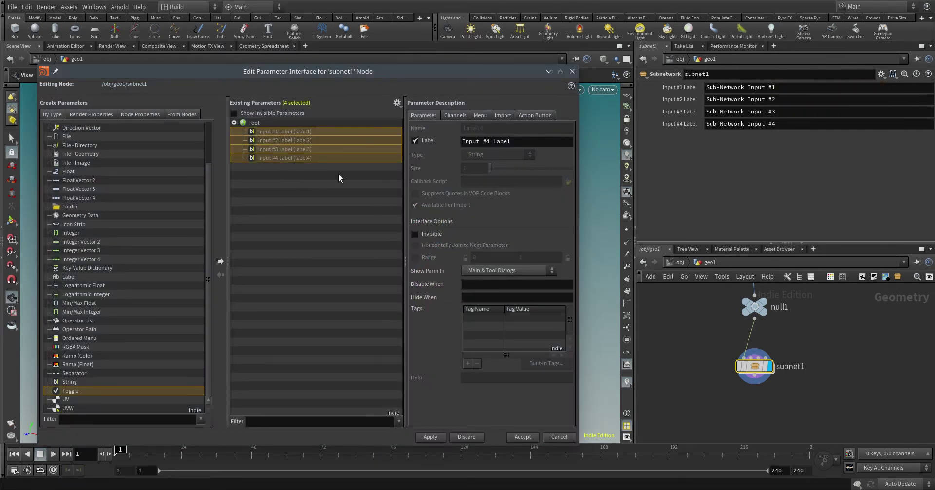
left_click(415, 233)
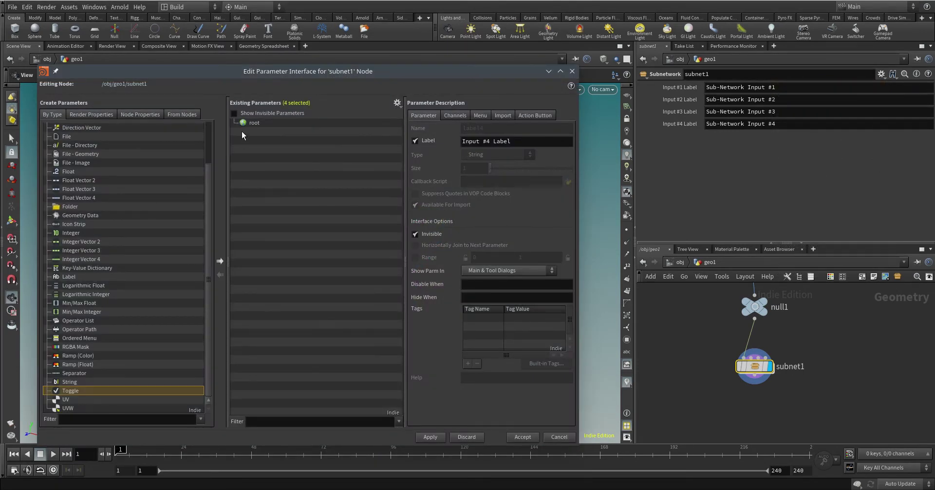
- Add a Float parameter to the subnetwork's interface with the label Min Size and the name minSize
left_click(60, 172)
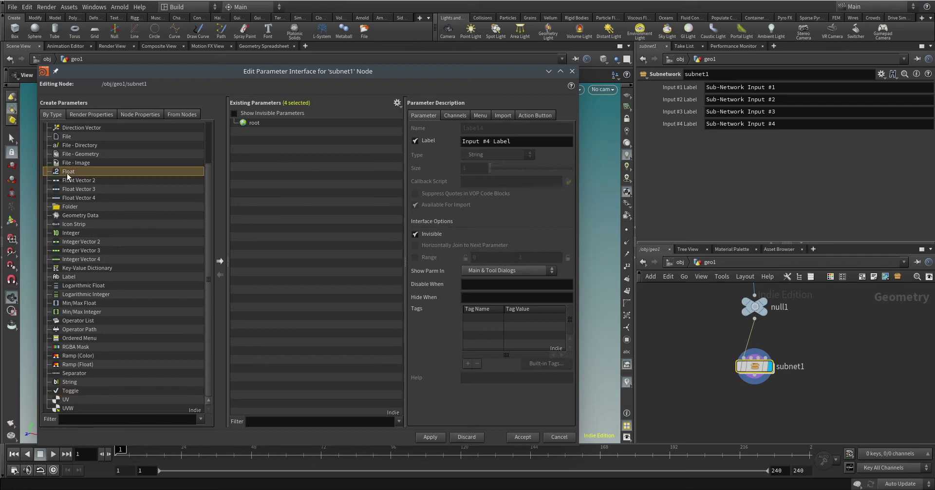
left_click_drag(172, 183, 266, 144)
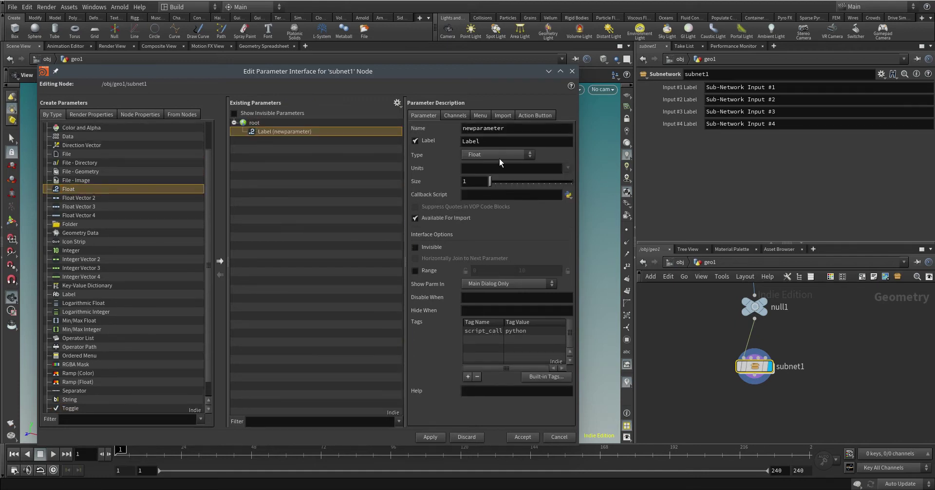
double_click(479, 141)
type("Min Size")
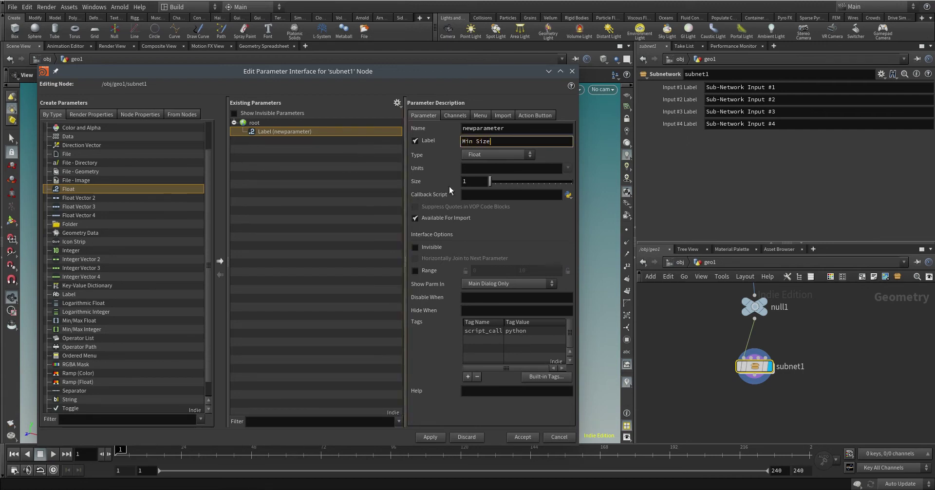
double_click(519, 128)
type("minSize")
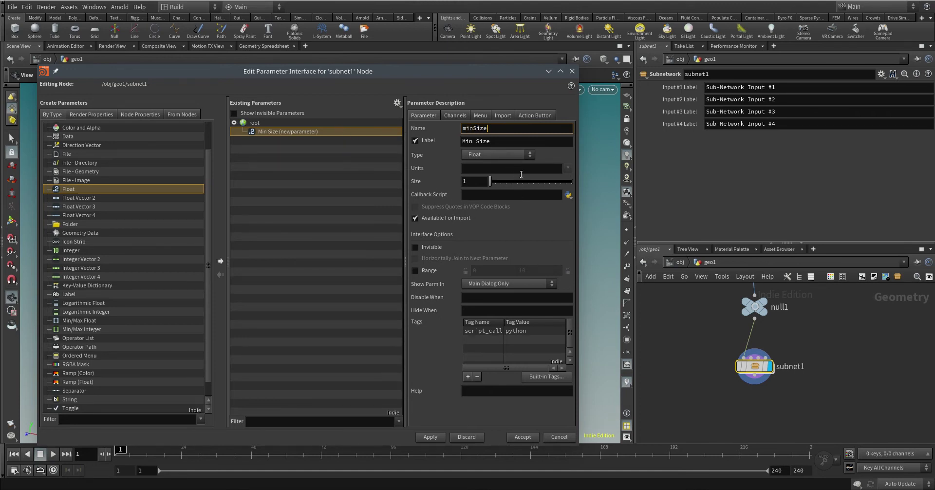
- Give the Min Size parameter a range of 0 to 0.1 and a default of 0.001
left_click(415, 271)
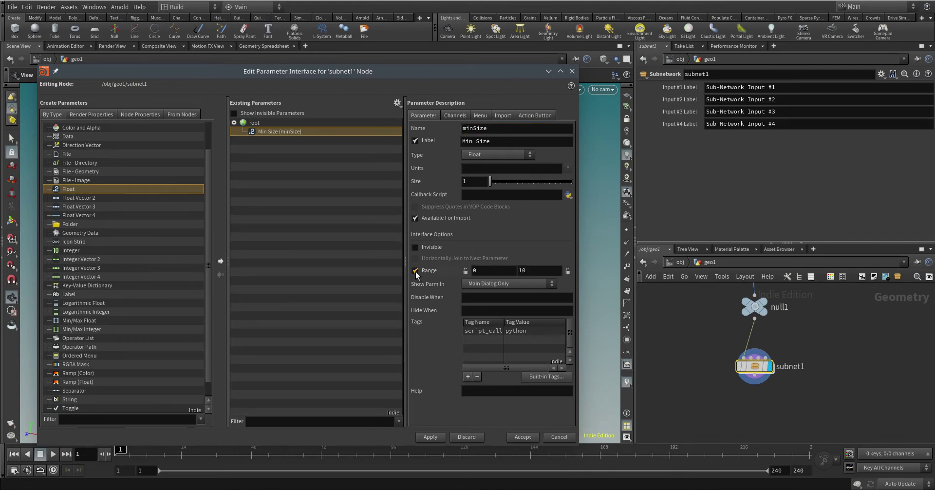
double_click(531, 274)
left_click(456, 116)
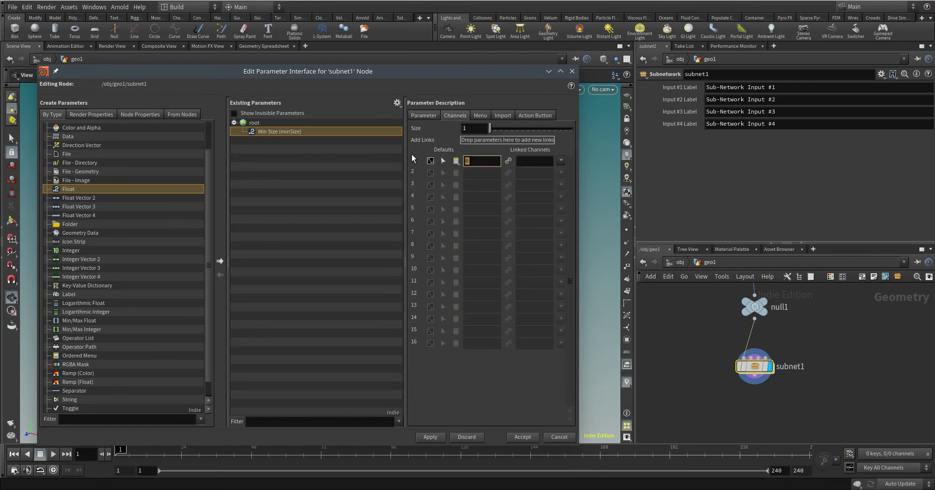
type("0.001")
left_click(423, 116)
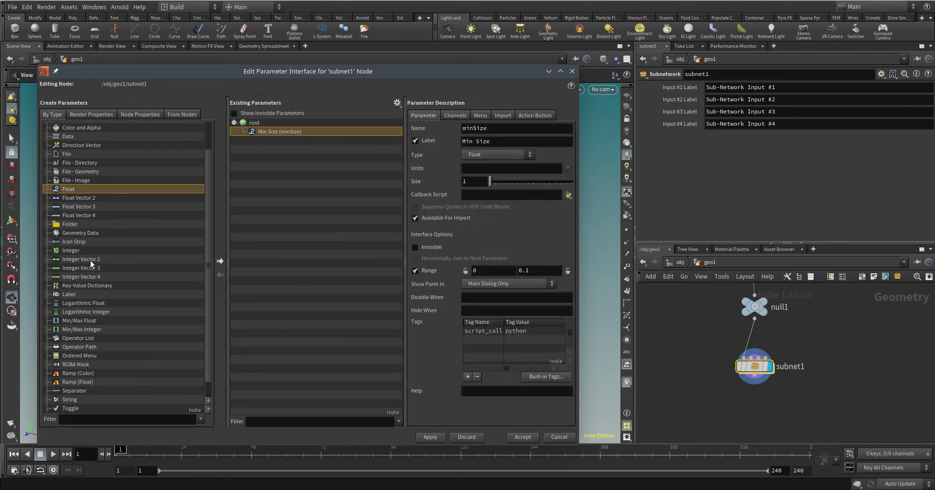
- Add an Integer parameter above Min Size with the label Iterations and the name it
left_click(73, 251)
left_click_drag(69, 251, 261, 130)
left_click(493, 145)
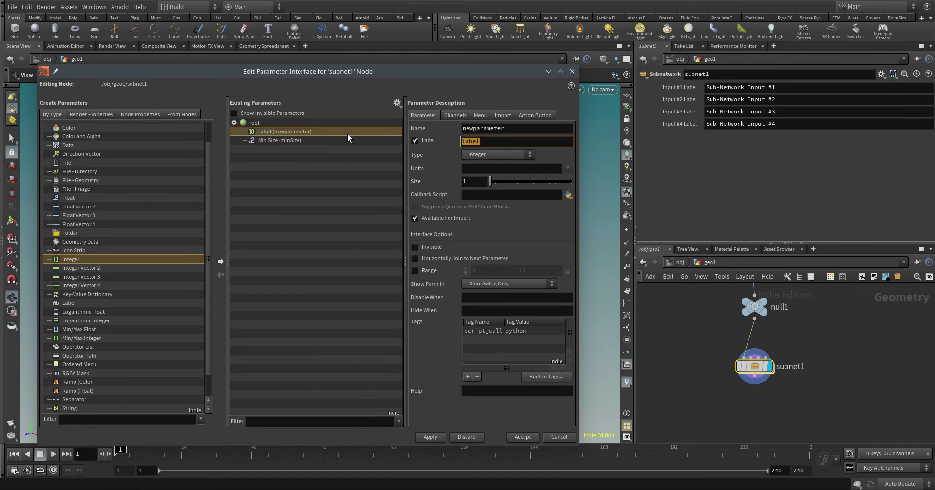
type("Iterations")
left_click(526, 128)
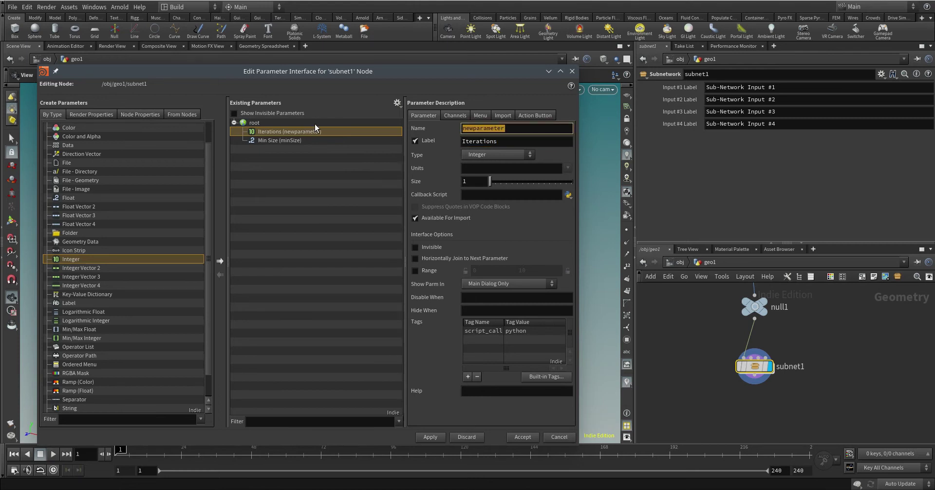
type("it")
- Give the Iterations parameter a range of 1 to 1000 and a default of 1
left_click(415, 272)
double_click(492, 271)
type("1")
key("Tab")
type("1000")
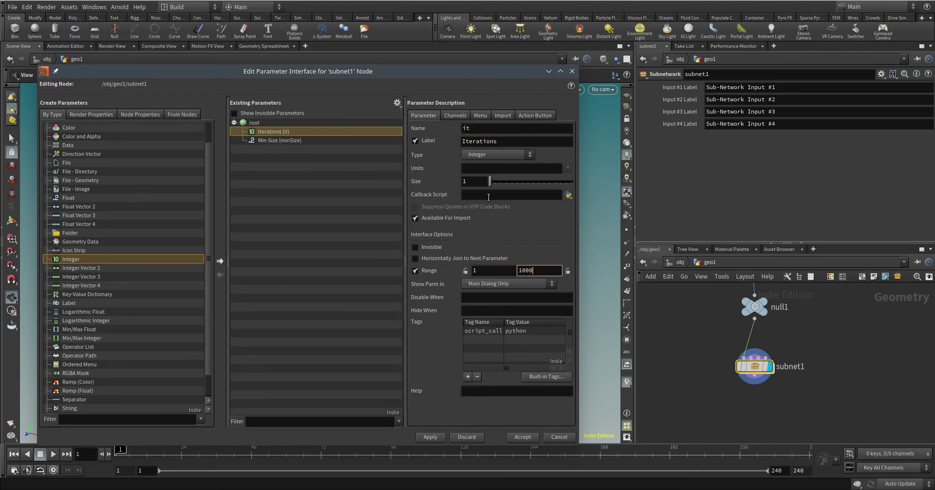
left_click(455, 115)
left_click(470, 161)
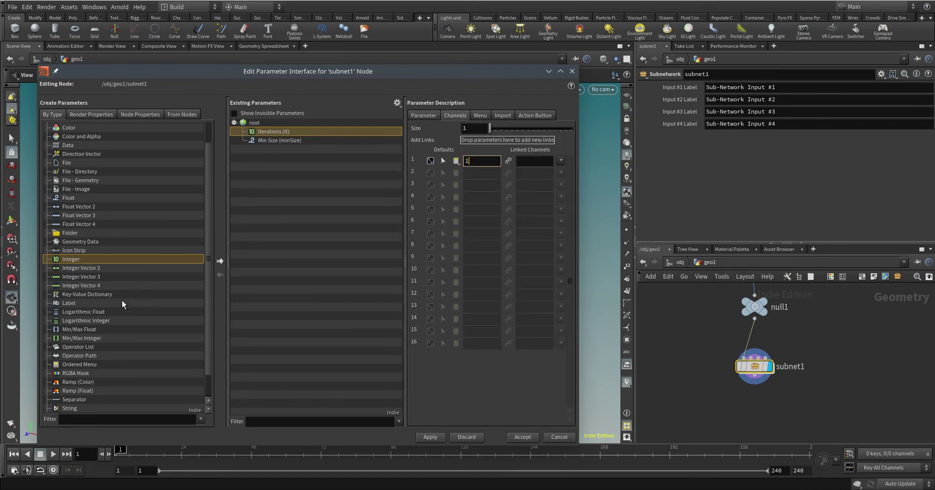
- Add a Toggle parameter named visualize with the label Visualize below Min Size, and accept the parameter interface
scroll(93, 390, "down", 1)
left_click_drag(73, 392, 255, 127)
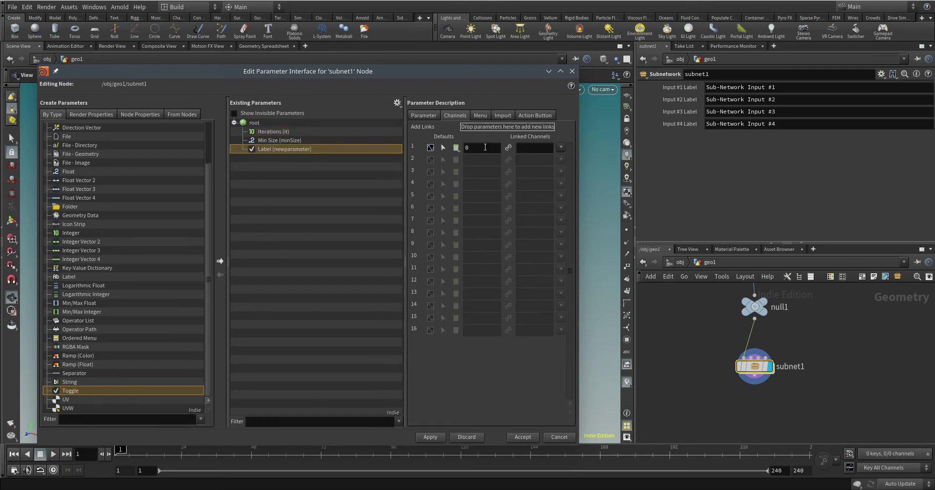
left_click(422, 117)
double_click(518, 129)
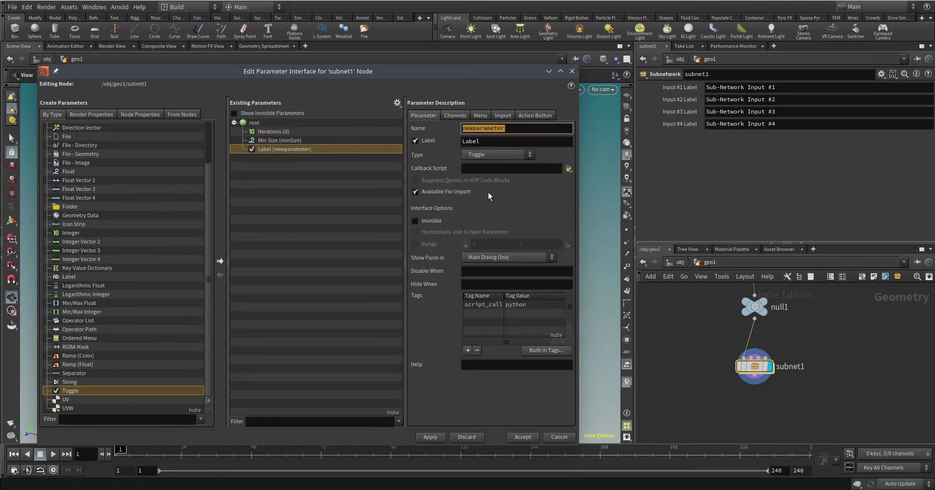
type("vi")
type("ize")
key("Tab")
type("Visualize")
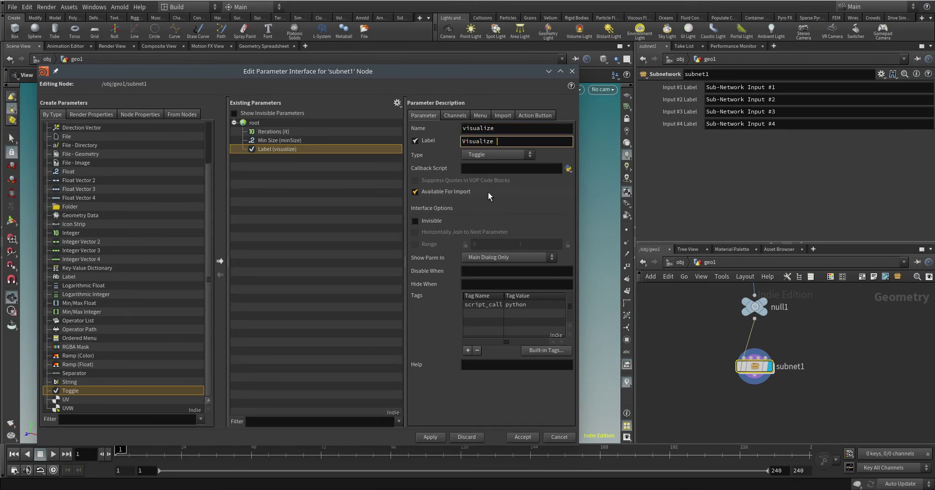
left_click(522, 437)
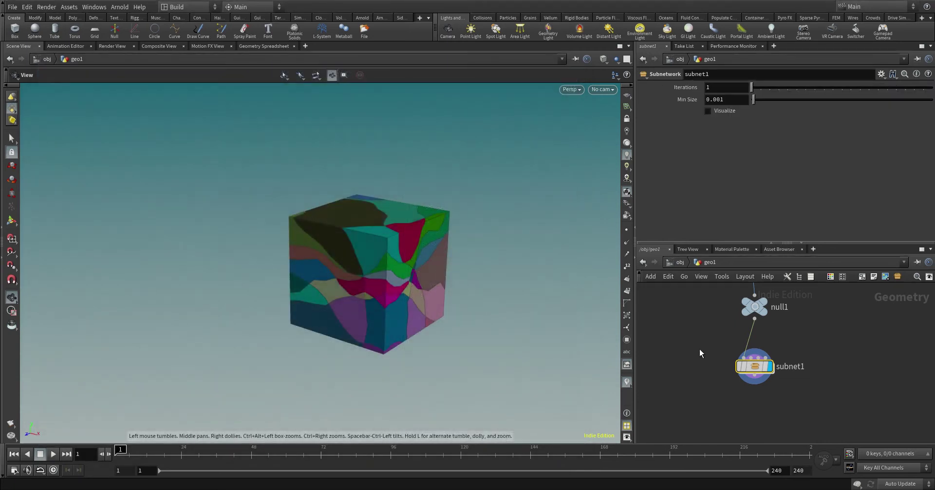
- Color the subnetwork node red and rename it consolidate_small_pieces
middle_click_drag(787, 415, 773, 379)
key("c")
left_click(894, 380)
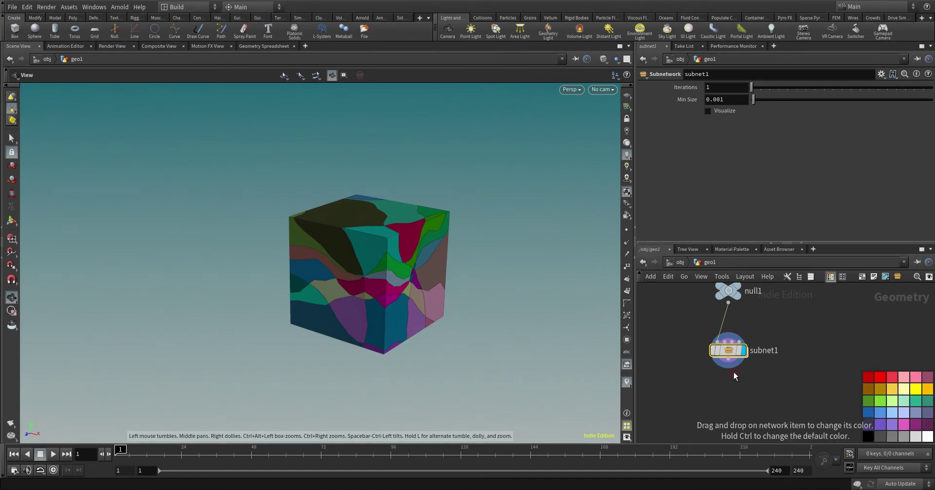
key("c")
double_click(764, 351)
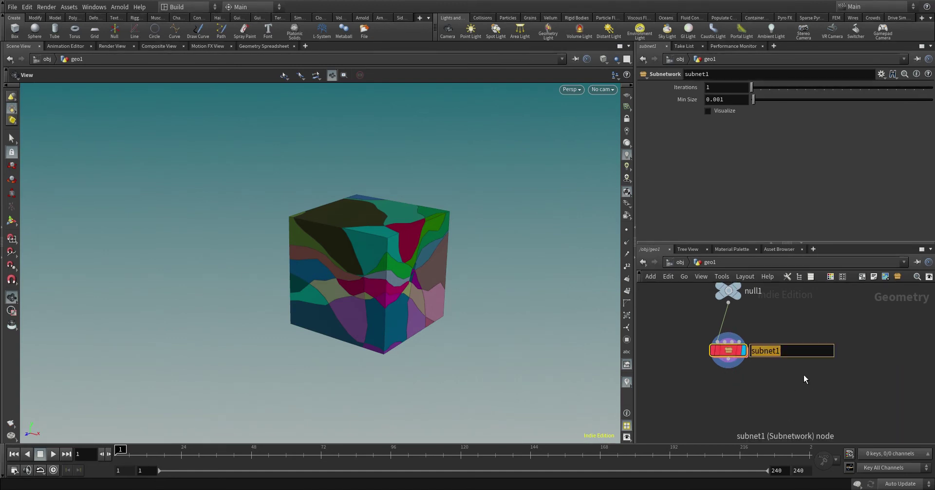
type("consoli")
type("date_small_pieces")
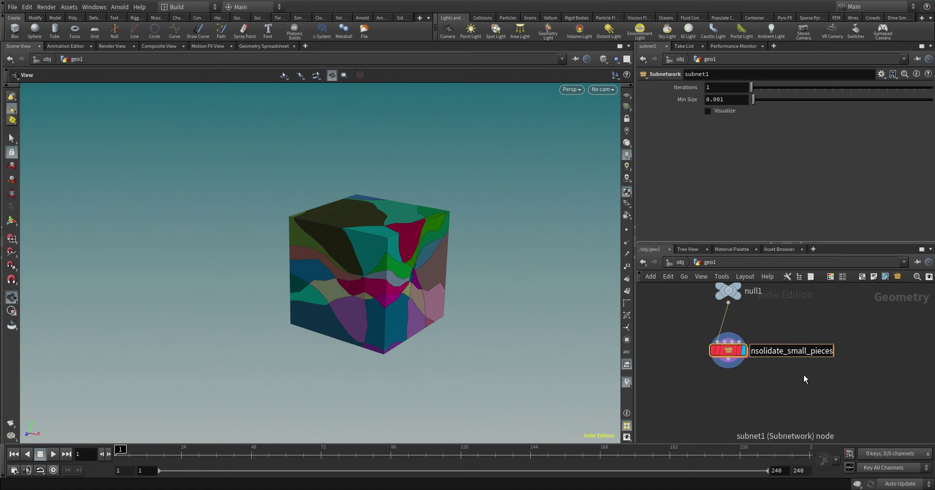
key("Return")
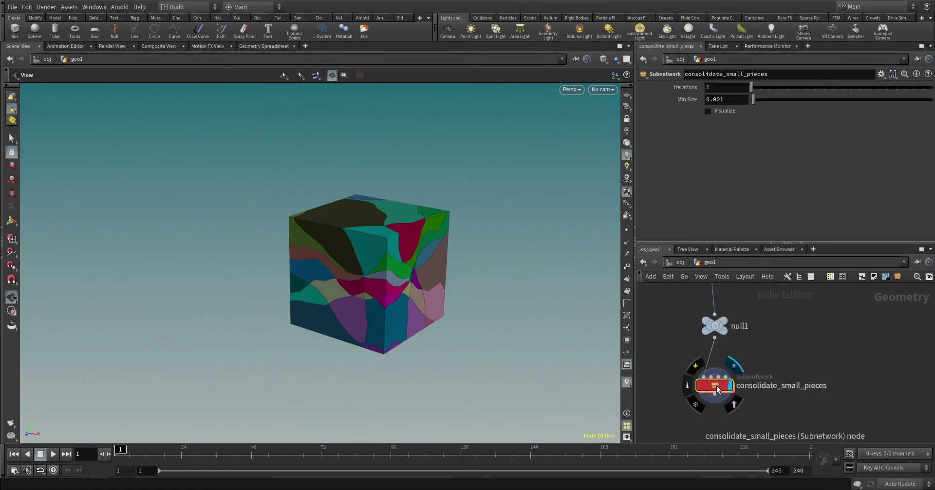
- Enter consolidate_small_pieces, line up the three unused sub-network inputs off to the side and move measure1 further below the first input
double_click(715, 385)
scroll(746, 376, "down", 3)
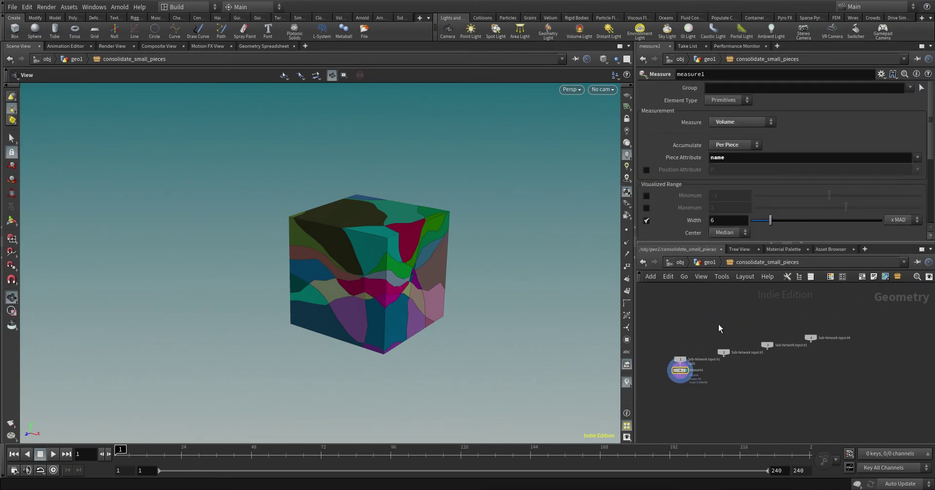
left_click_drag(717, 324, 817, 404)
key("l")
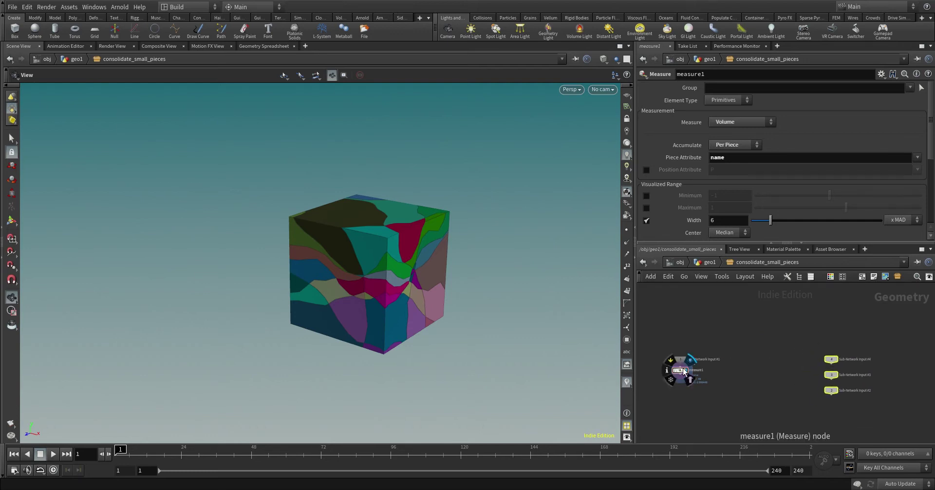
left_click_drag(680, 370, 684, 380)
scroll(684, 379, "up", 4)
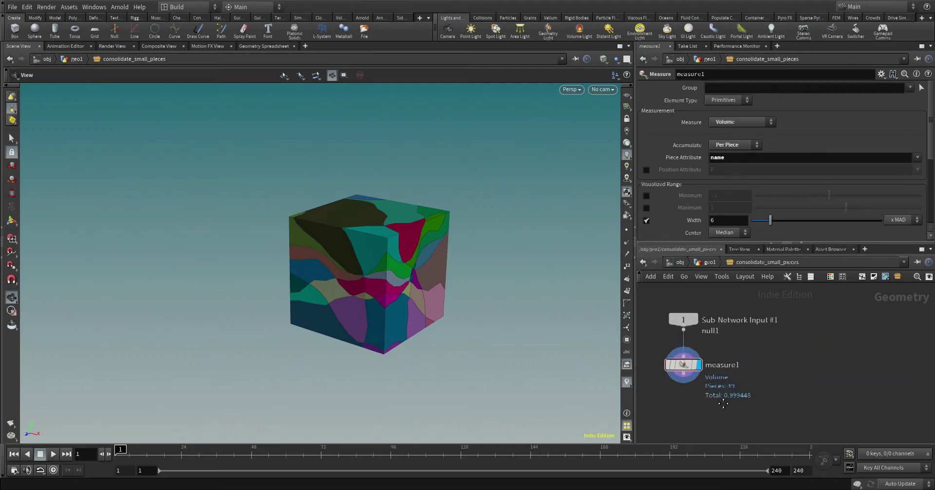
middle_click_drag(684, 379, 734, 379)
- Add a Group Create node below measure1, connect it to measure1's output and display its result
left_click(743, 363)
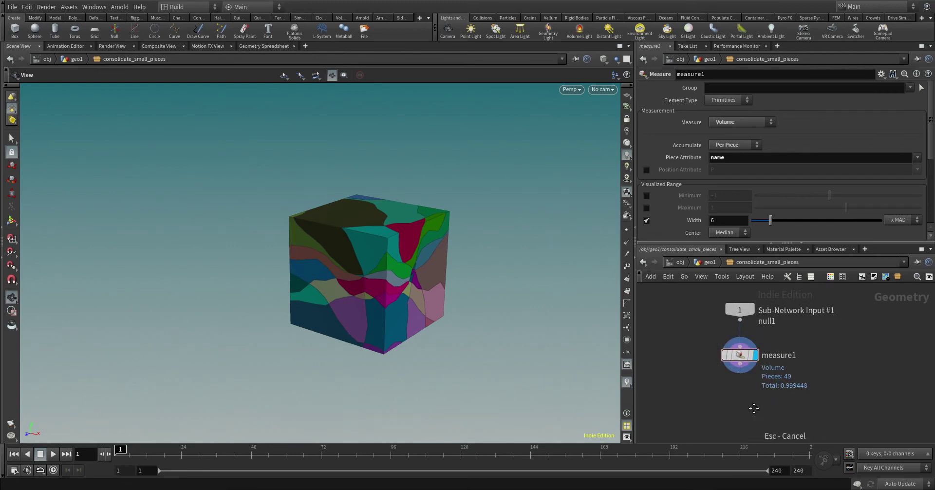
middle_click_drag(753, 408, 732, 364)
left_click_drag(721, 319, 720, 381)
type("group c")
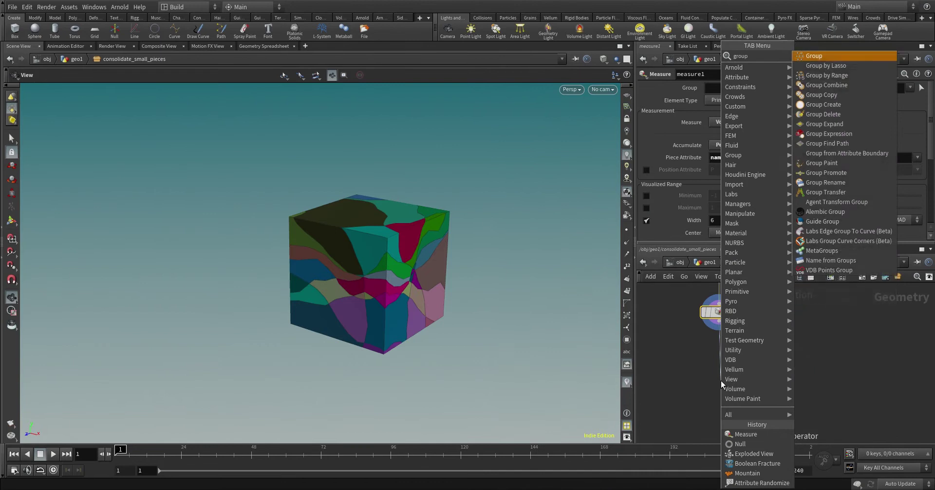
key("Return")
left_click(719, 378)
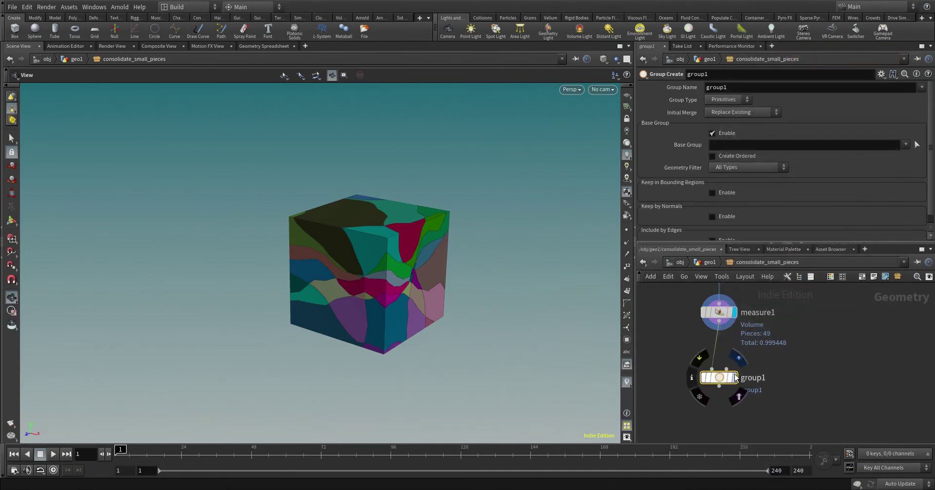
mouse_move(389, 286)
left_mouse_down()
mouse_move(386, 267)
mouse_move(380, 299)
mouse_move(392, 296)
left_mouse_up()
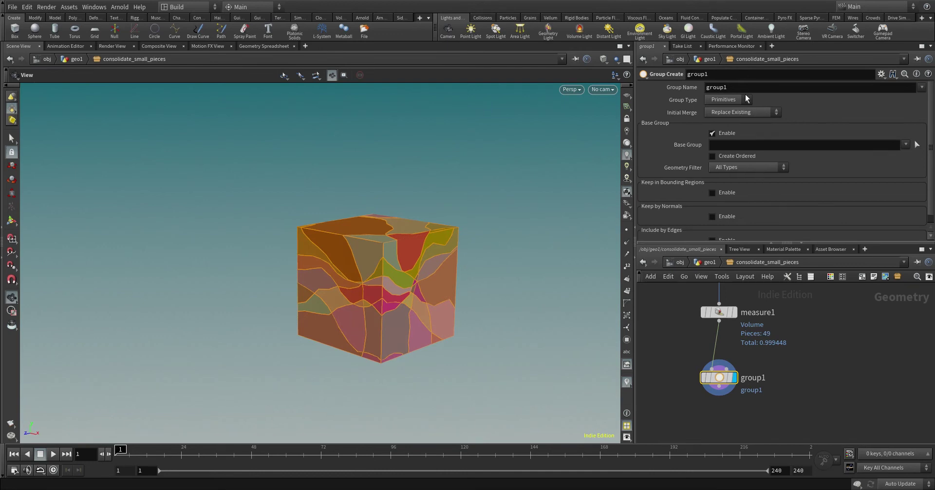
- Set the group name to small and rename the Group Create node create_small_group
double_click(716, 87)
type("small")
key("Return")
double_click(753, 379)
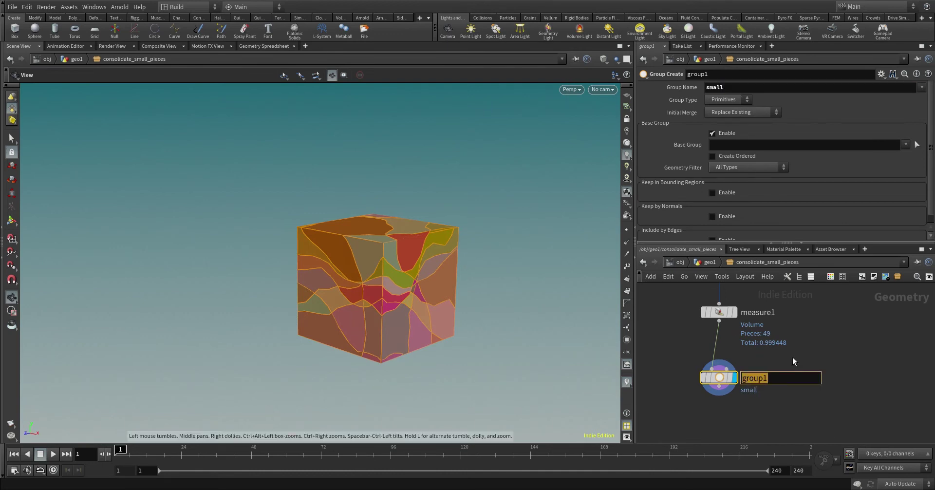
type("create_small_group")
key("Return")
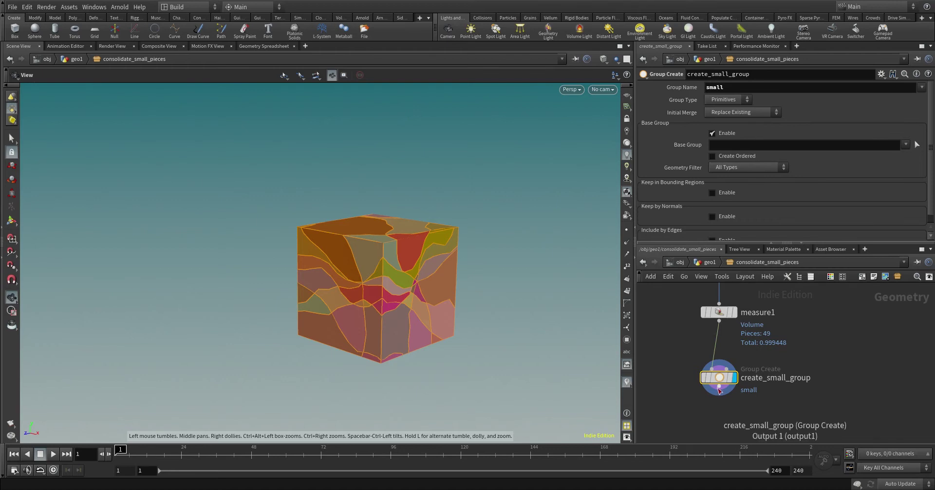
key("u")
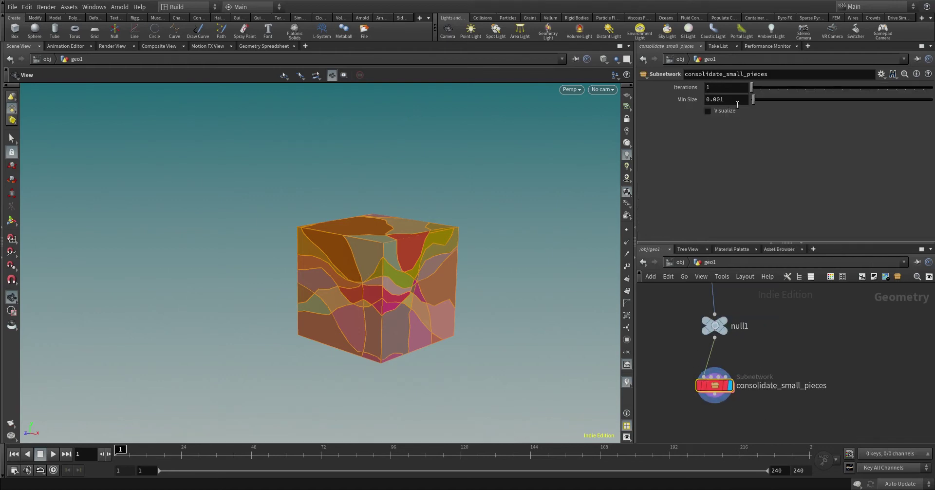
right_click(739, 97)
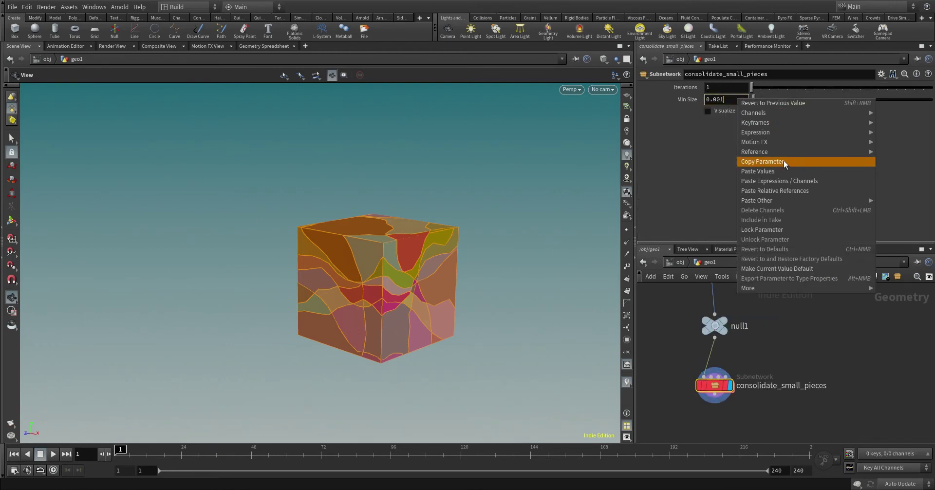
left_click(784, 162)
key("i")
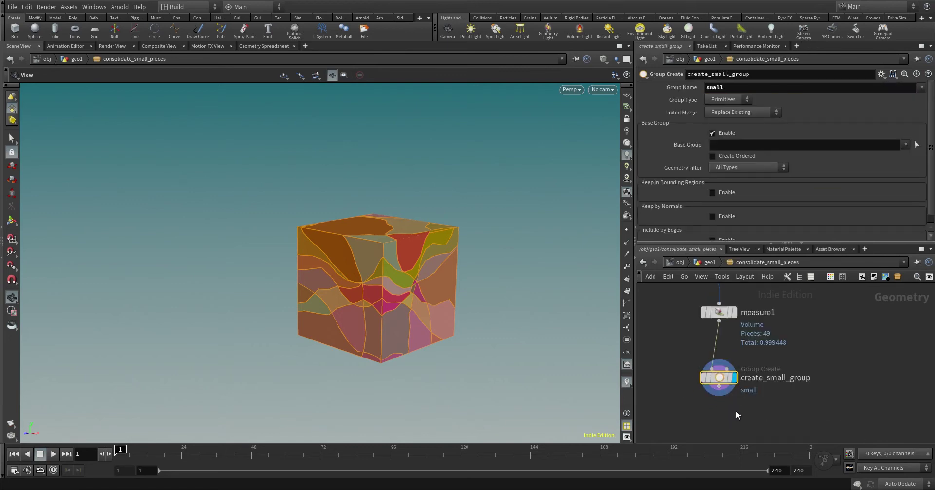
left_click(736, 147)
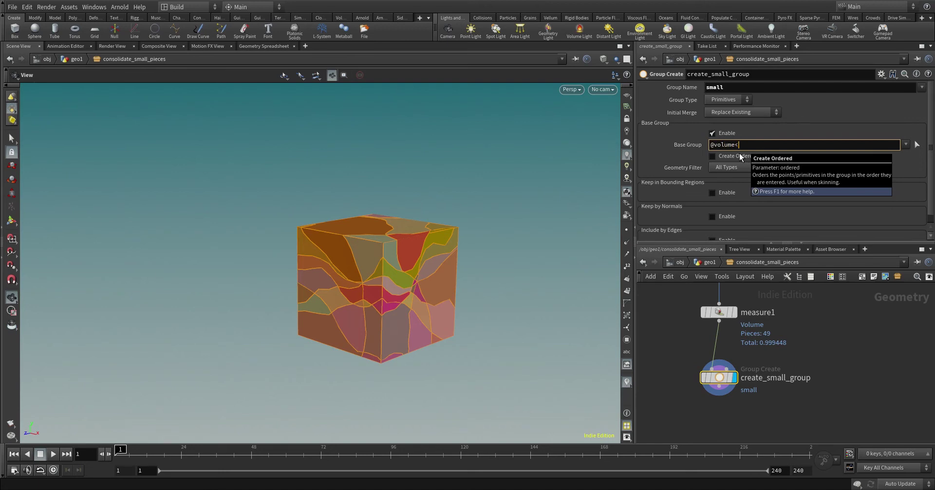
right_click(749, 146)
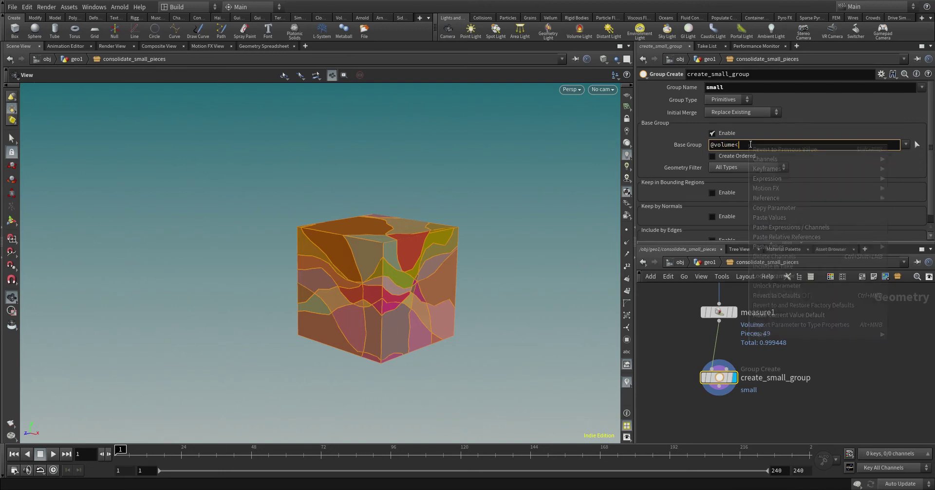
left_click(789, 235)
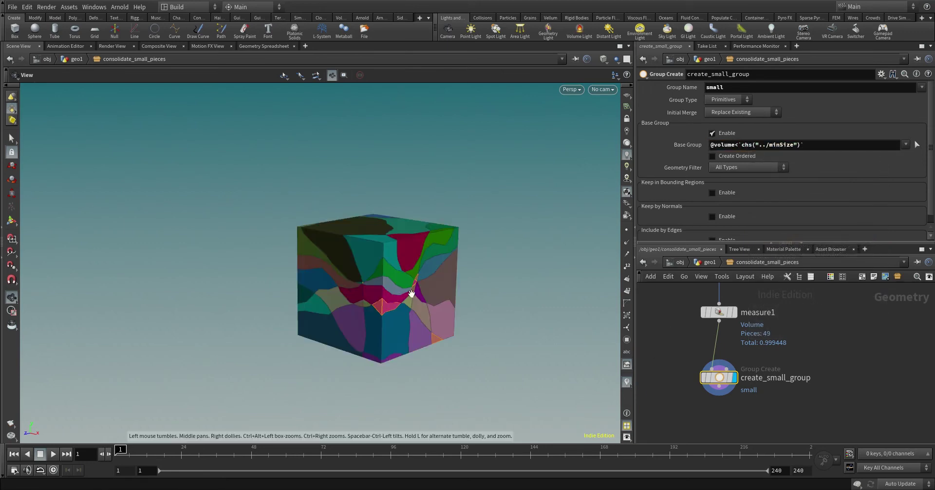
- Add a Blast node below create_small_group, connect it and display its result
middle_click_drag(760, 421, 750, 368)
key("Tab")
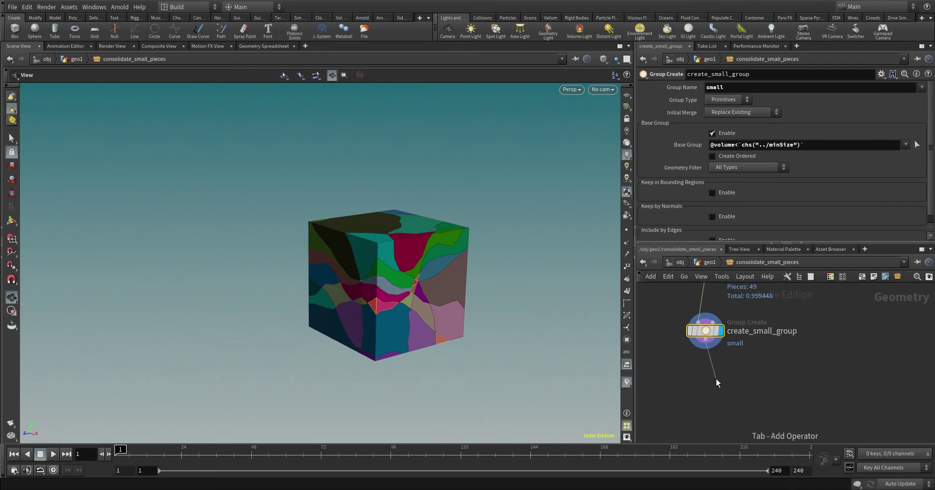
type("blas")
key("Return")
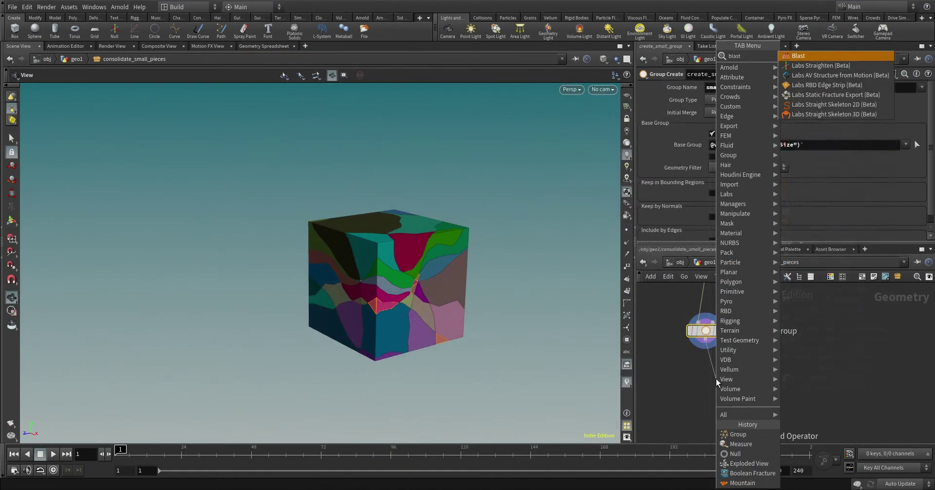
left_click(715, 380)
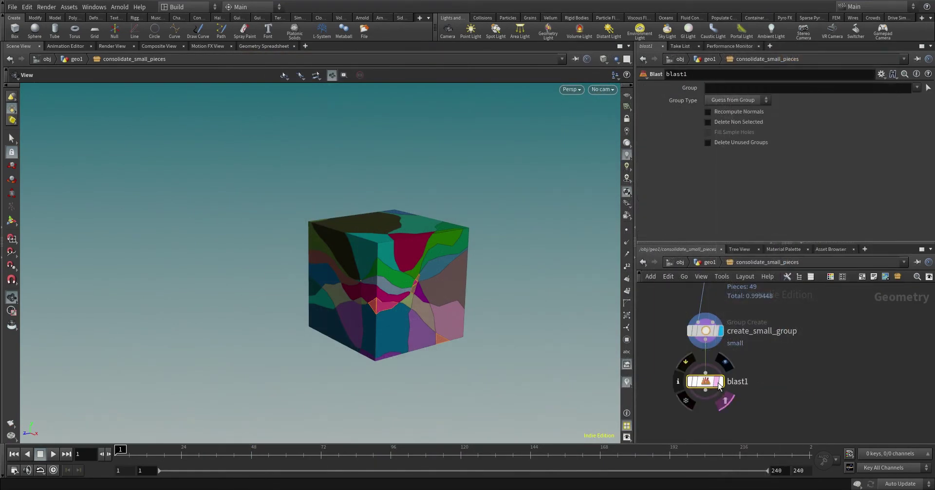
left_click(720, 382)
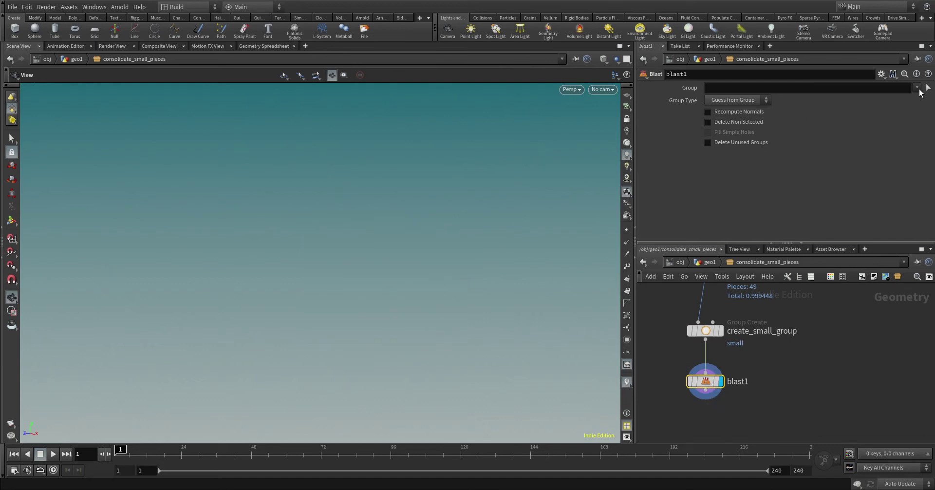
- Set the Blast node's group to small and enable Delete Non Selected so only the small pieces are kept
left_click(917, 88)
left_click(895, 119)
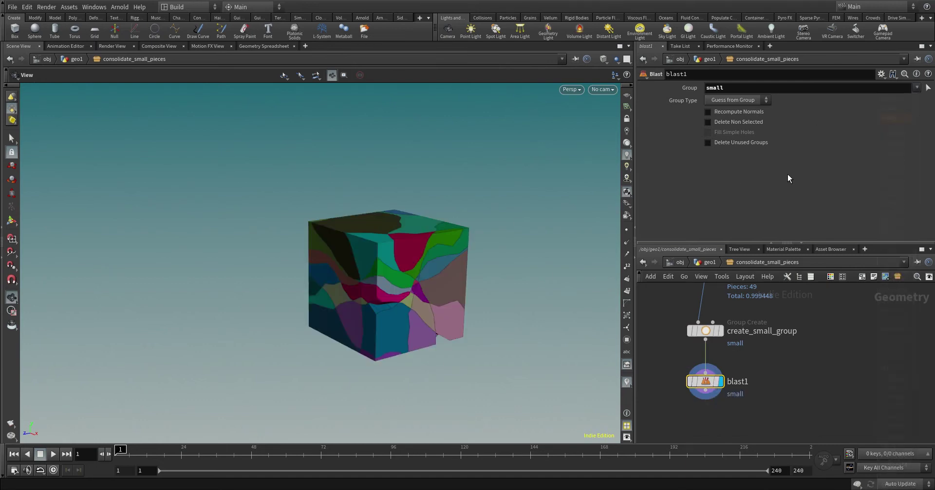
left_click(723, 123)
mouse_move(420, 302)
left_mouse_down()
mouse_move(378, 311)
mouse_move(524, 274)
mouse_move(436, 321)
mouse_move(455, 328)
mouse_move(411, 292)
left_mouse_up()
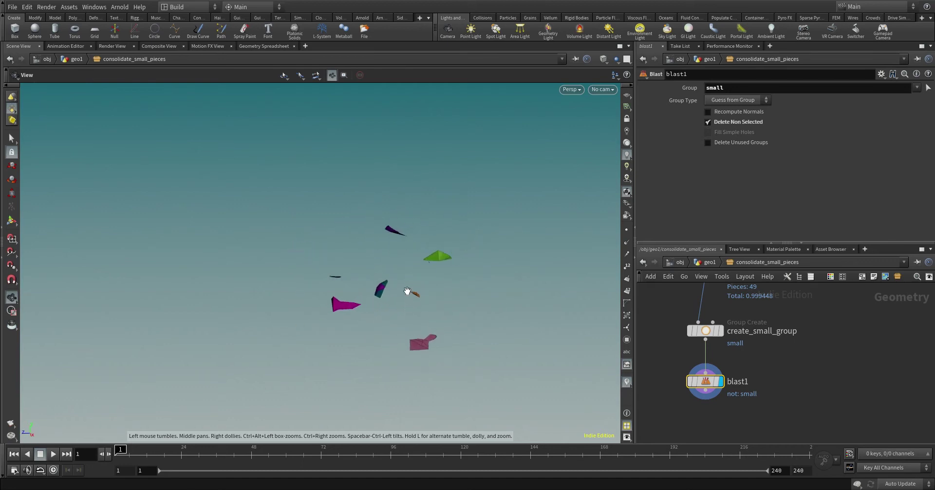
- Offset create_small_group and blast1 to the side and add a Switch node with blast1 as first input and measure1 as second
scroll(774, 385, "down", 3)
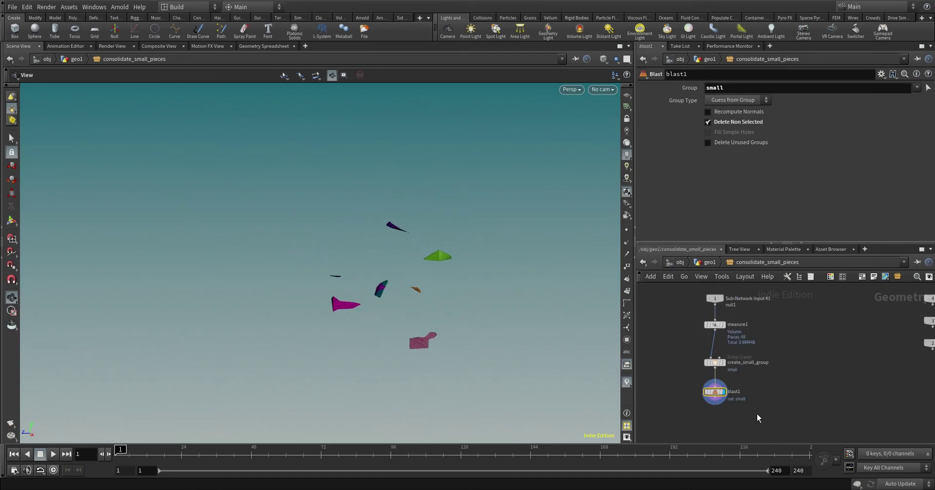
left_click_drag(758, 418, 691, 361)
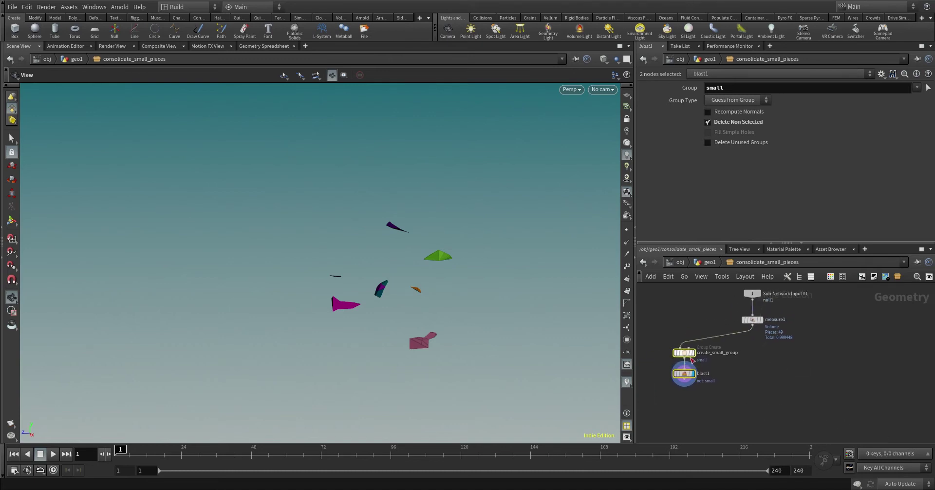
left_click(745, 385)
scroll(744, 384, "up", 3)
key("Tab")
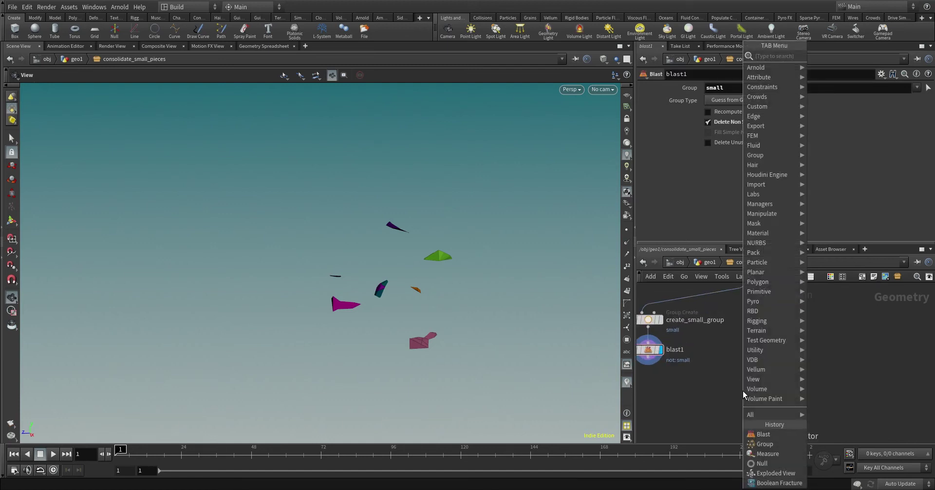
type("null")
key("Return")
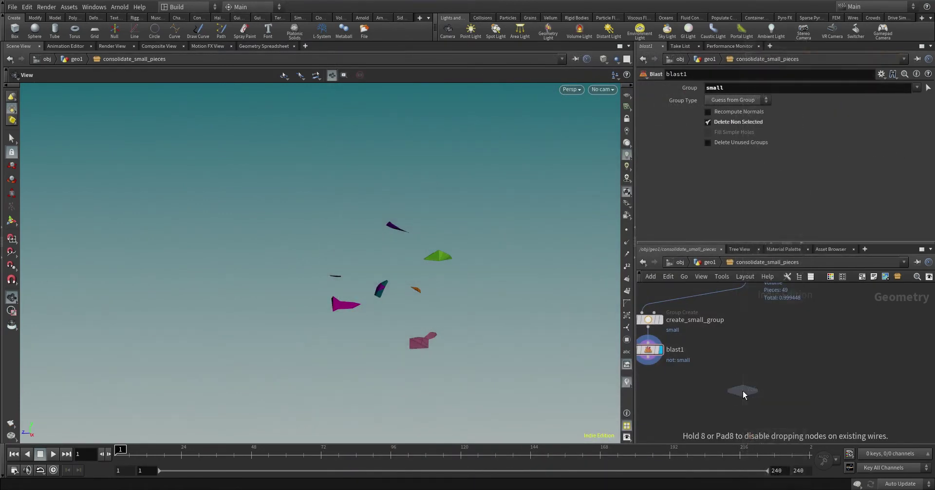
left_click(732, 423)
left_click(734, 411)
left_click(649, 362)
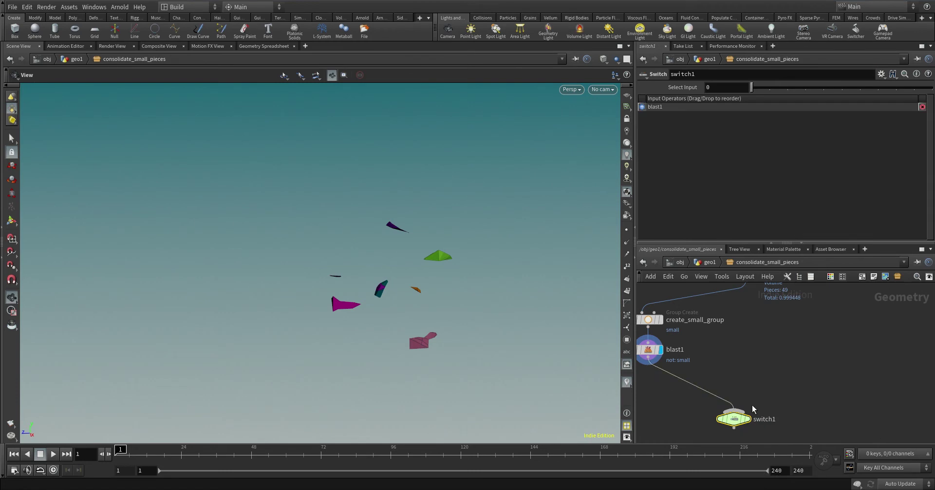
left_click(734, 411)
middle_click_drag(746, 300, 745, 358)
left_click(744, 354)
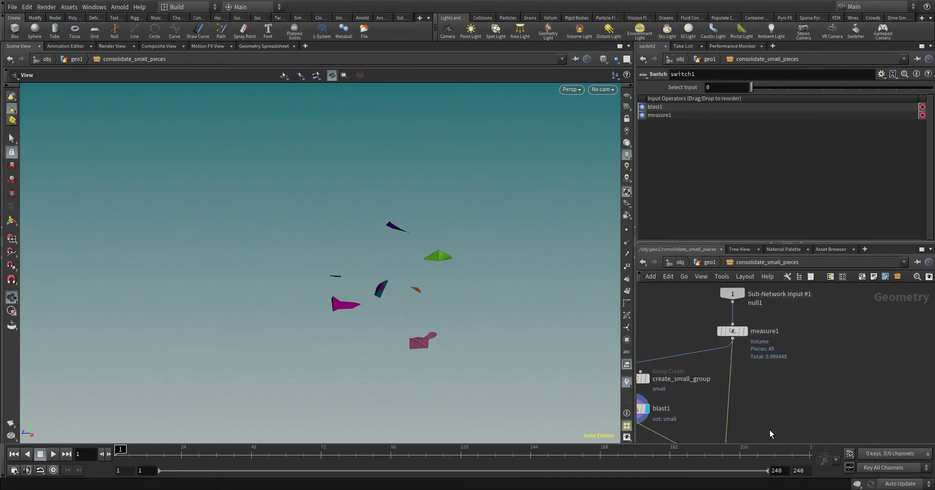
- Move create_small_group directly under measure1 and wire it in so that it feeds both blast1 and the switch's second input
middle_click_drag(769, 429, 810, 404)
left_click_drag(683, 362, 781, 349)
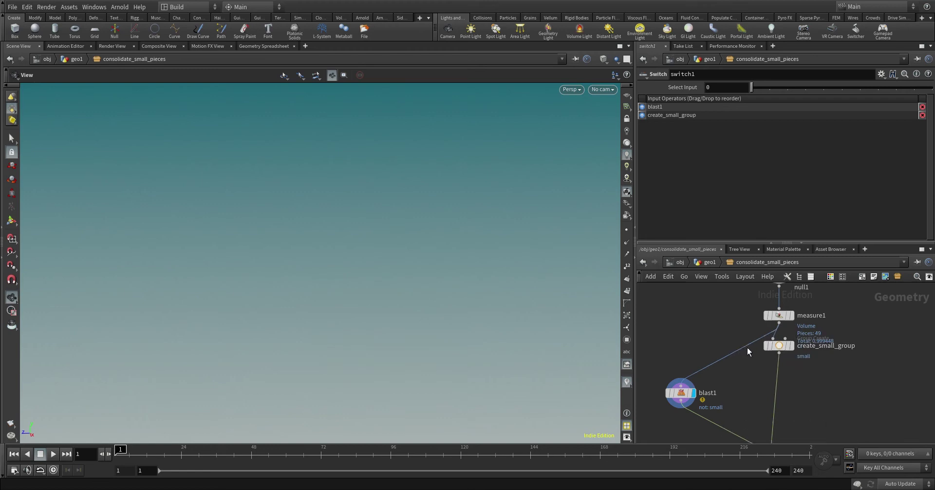
middle_click_drag(757, 407, 760, 359)
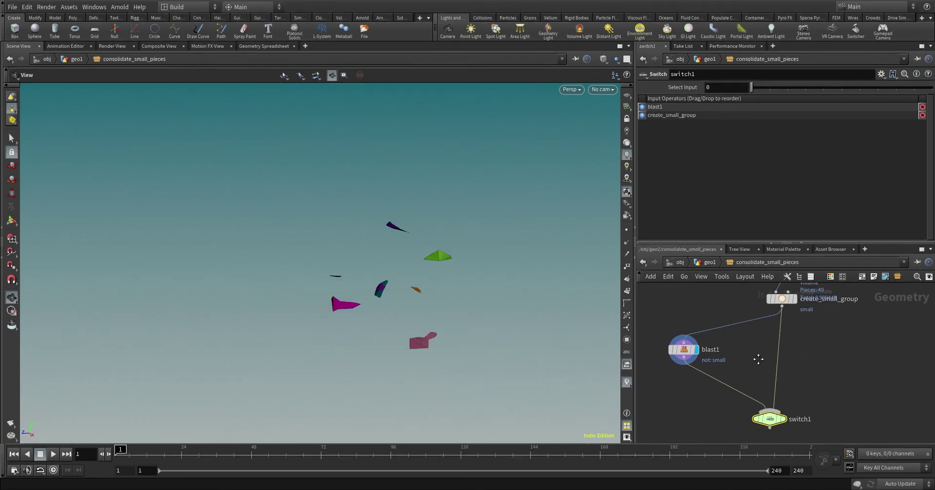
- Rename blast1 to visualize and color the node green
double_click(711, 348)
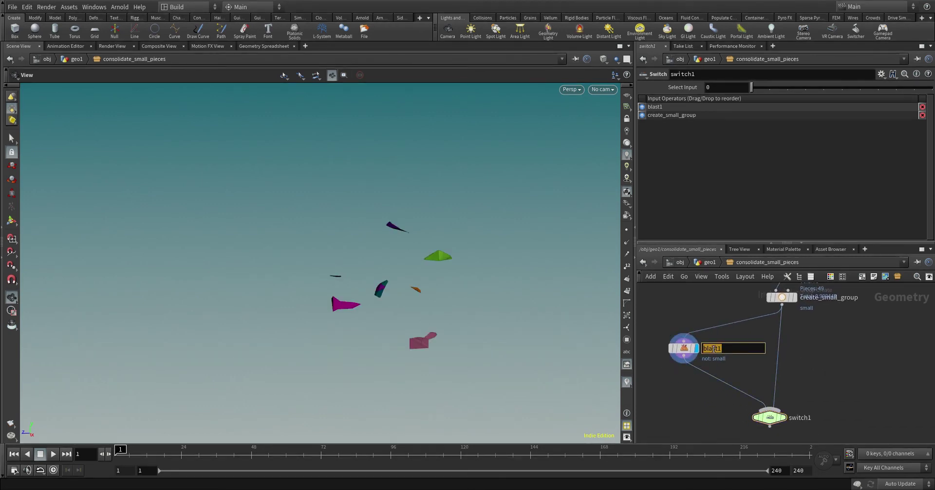
type("visualize")
key("Return")
key("c")
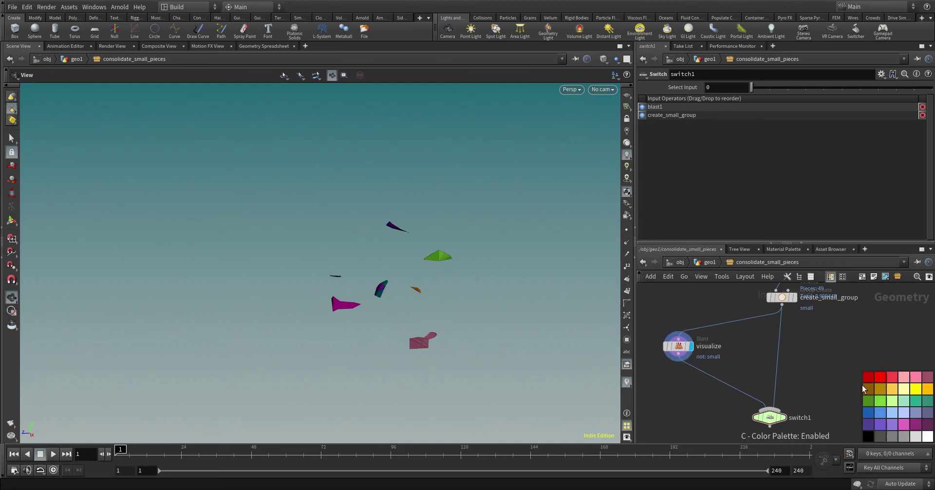
left_click_drag(869, 402, 678, 347)
- Add an Output node below switch1, connect it and display its result
scroll(733, 336, "down", 4)
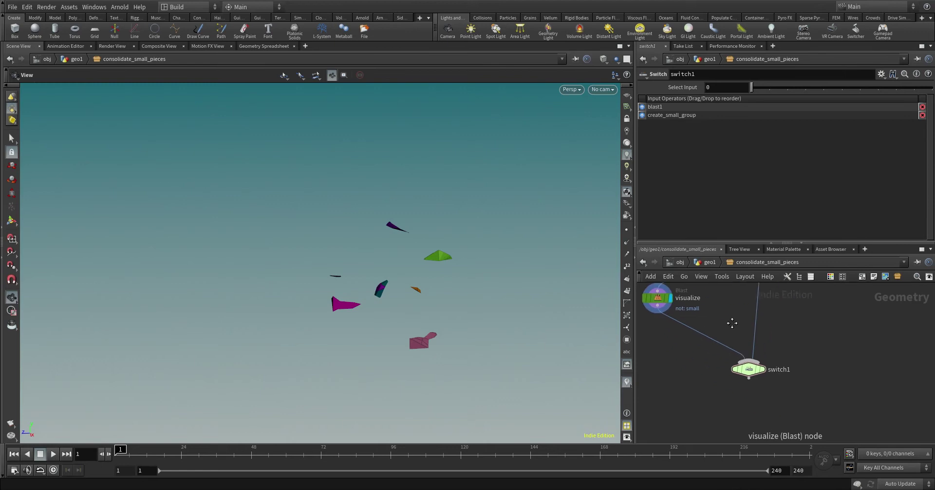
left_click(737, 350)
key("Escape")
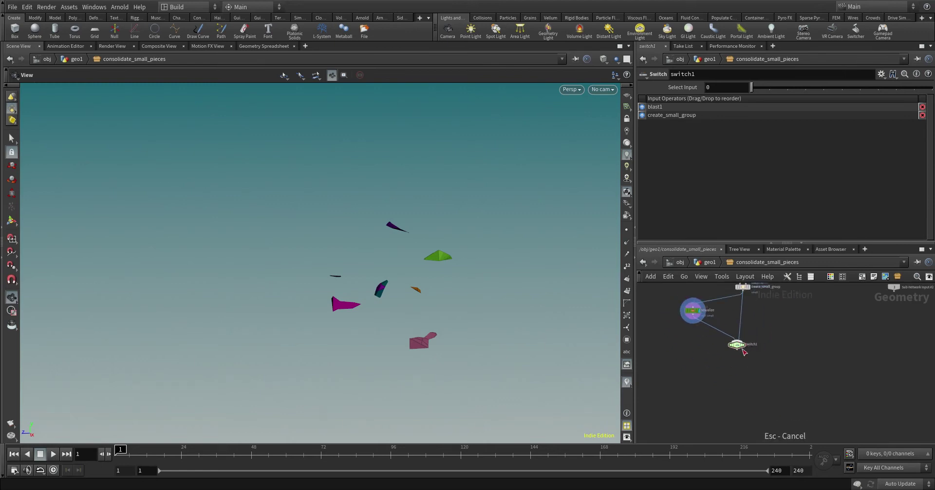
scroll(737, 346, "up", 2)
middle_click_drag(737, 345, 730, 363)
key("Tab")
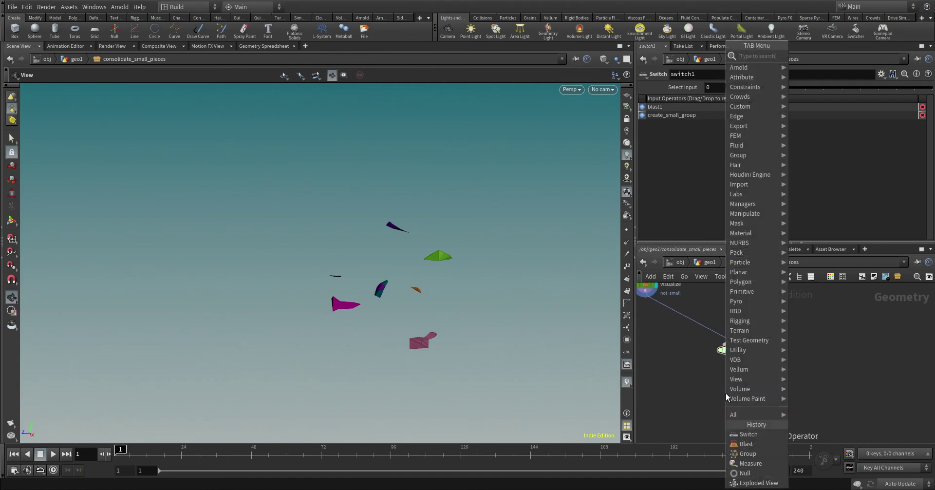
type("outp")
key("Return")
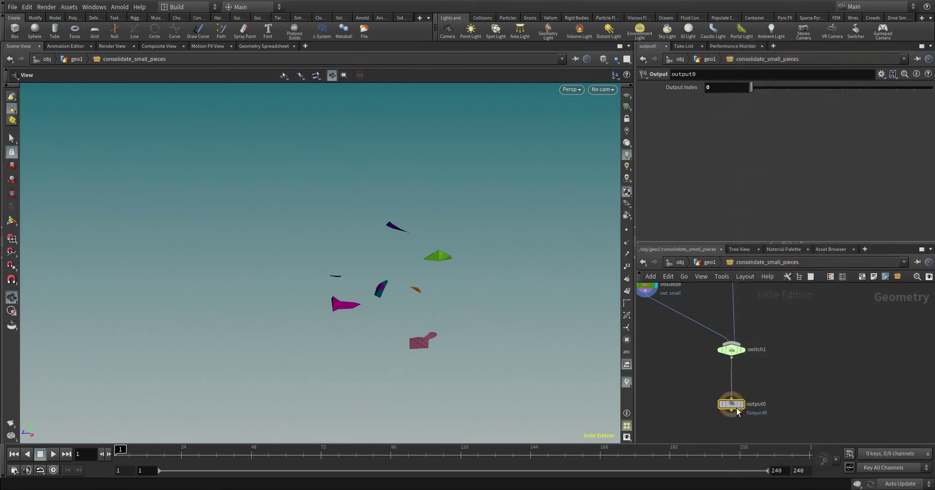
left_click(732, 402)
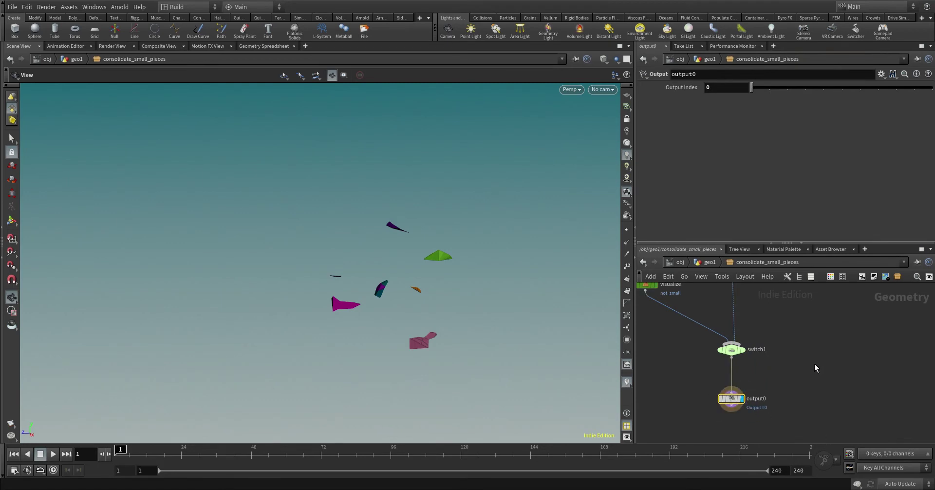
- Select measure1 and display its result to view all the fractured pieces again
middle_click_drag(814, 367, 781, 385)
scroll(720, 324, "up", 5)
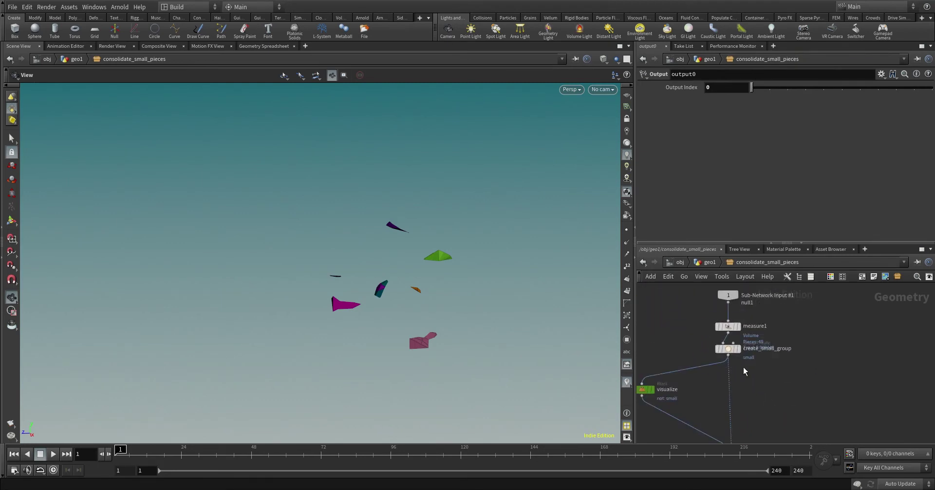
left_click(739, 365)
left_click(730, 362)
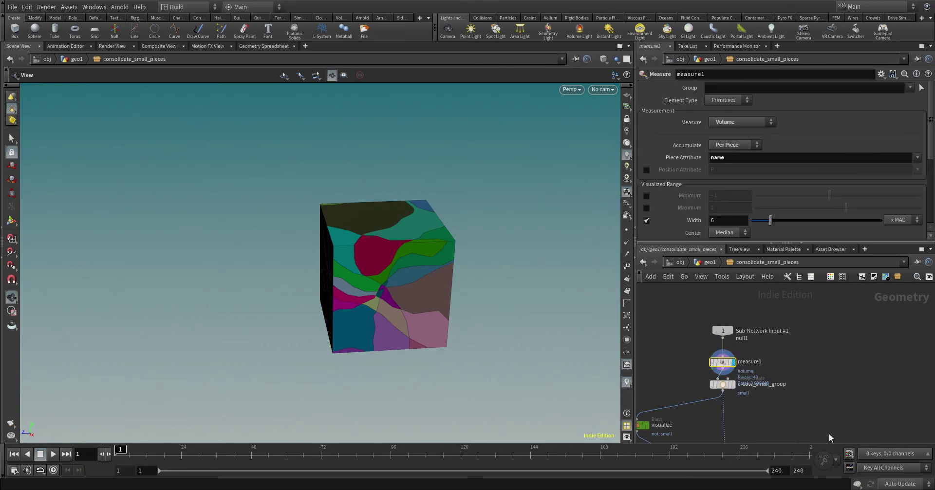
- Link switch1's Select Input to the subnetwork's Visualize toggle with a pasted relative reference
scroll(826, 361, "down", 5)
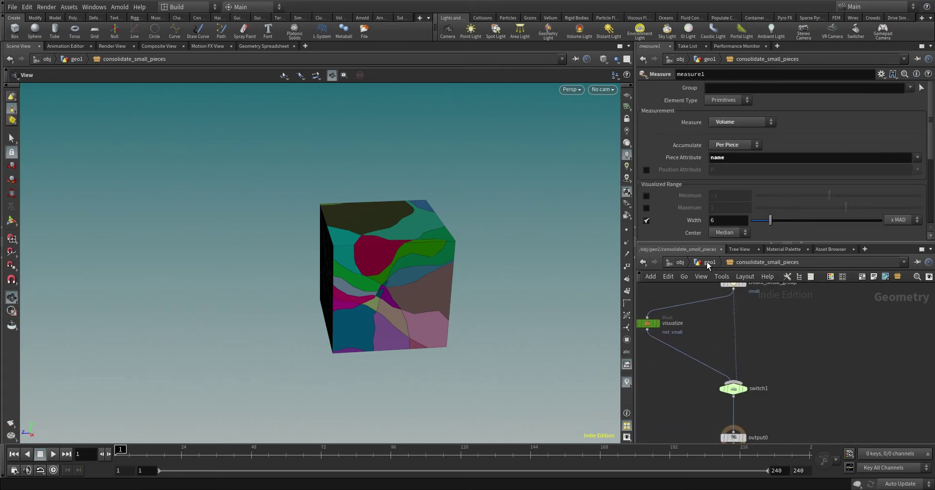
left_click(708, 263)
double_click(715, 386)
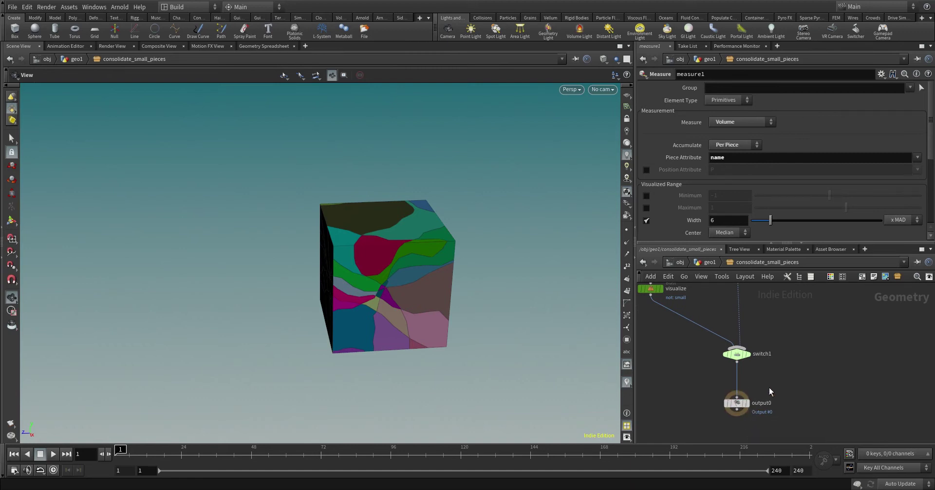
middle_click_drag(771, 391, 773, 396)
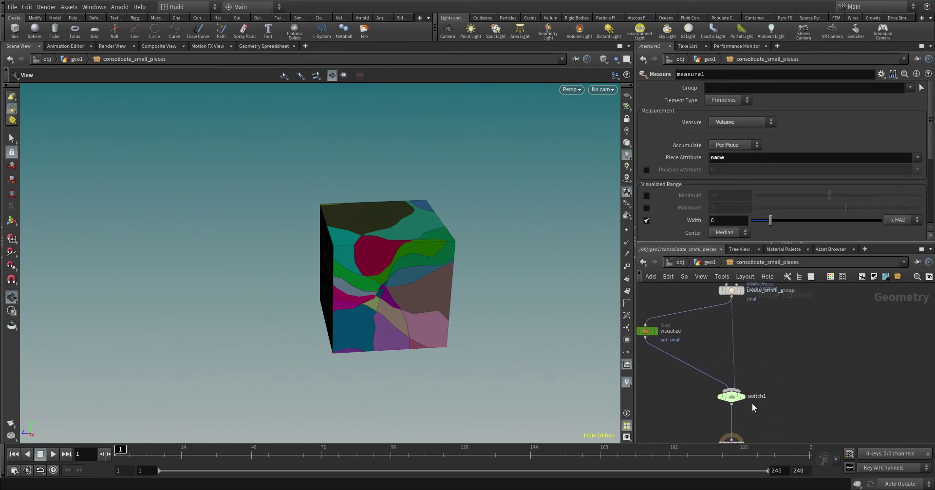
left_click(716, 262)
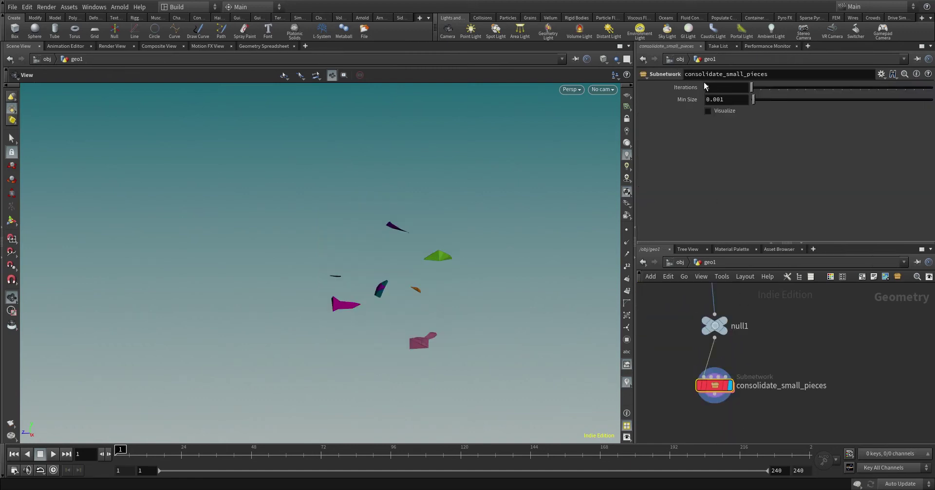
right_click(727, 110)
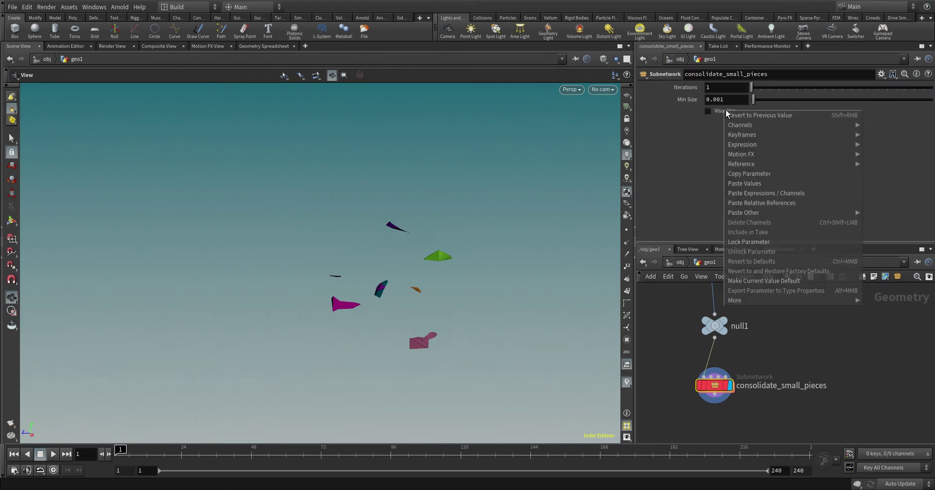
left_click(771, 173)
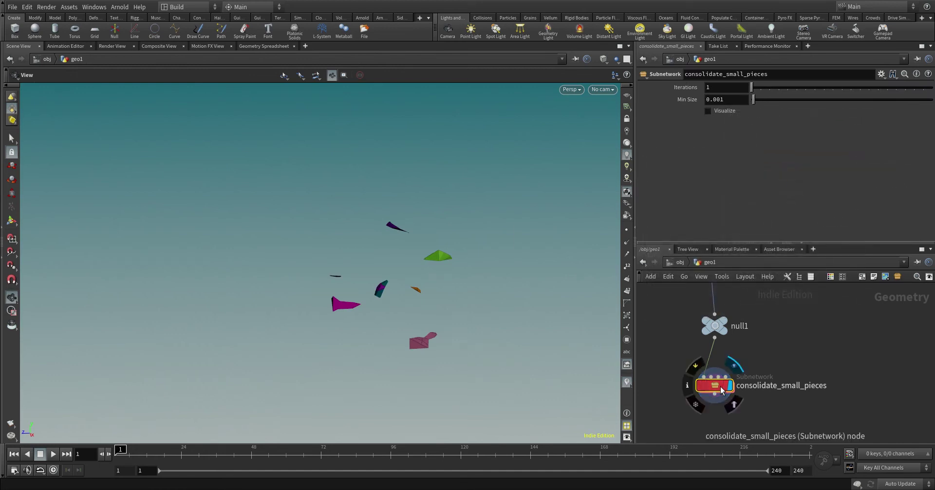
double_click(715, 385)
left_click(725, 360)
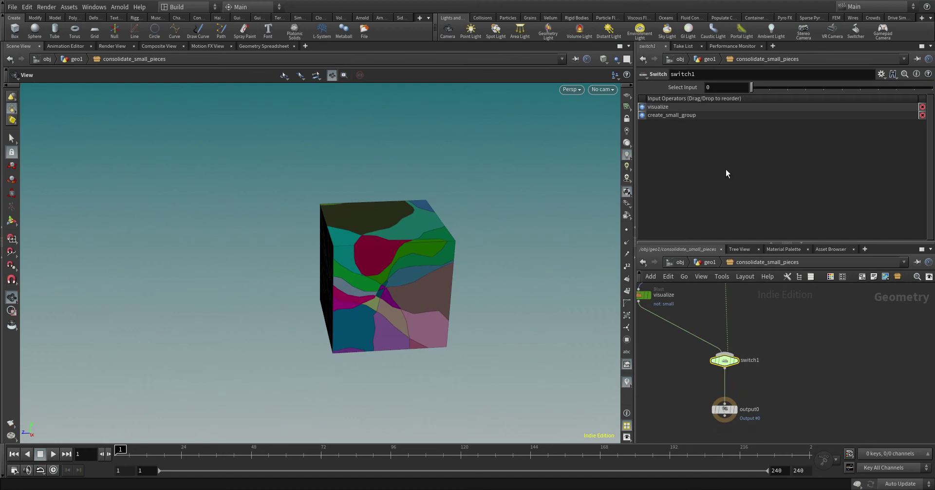
right_click(708, 87)
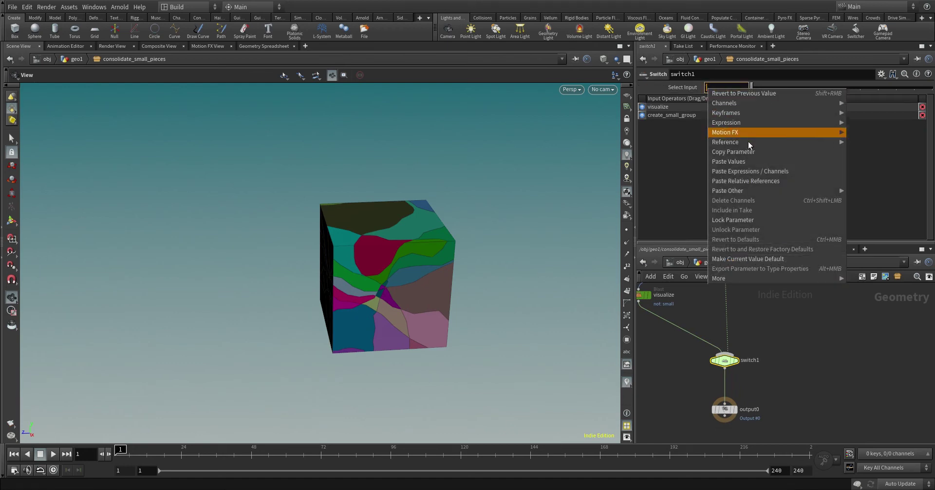
left_click(744, 180)
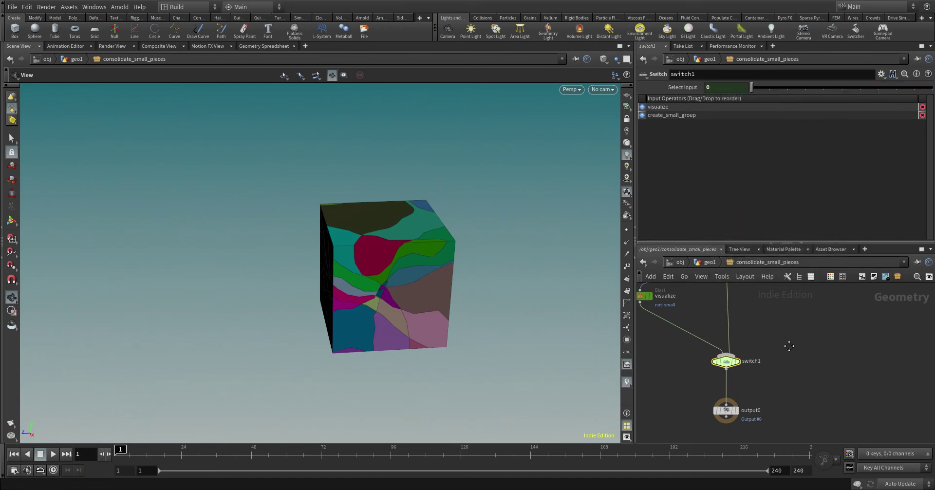
- Display switch1's result and invert its Select Input expression to !ch("../visualize")
middle_click_drag(788, 346, 753, 385)
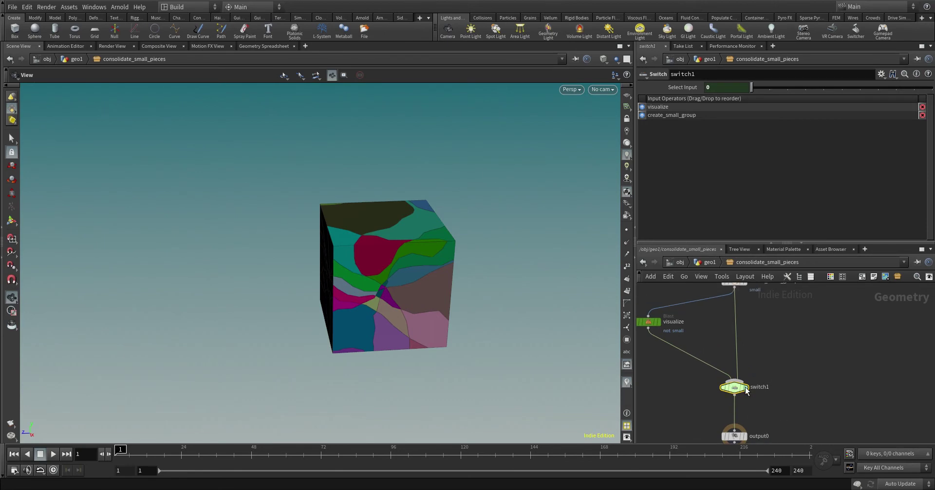
left_click(746, 387)
middle_click_drag(781, 354, 783, 370)
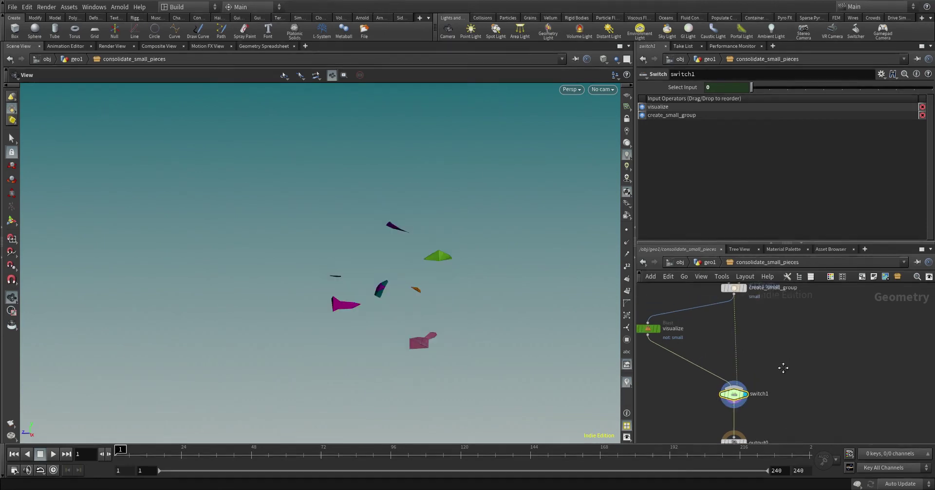
left_click(684, 88)
left_click(728, 87)
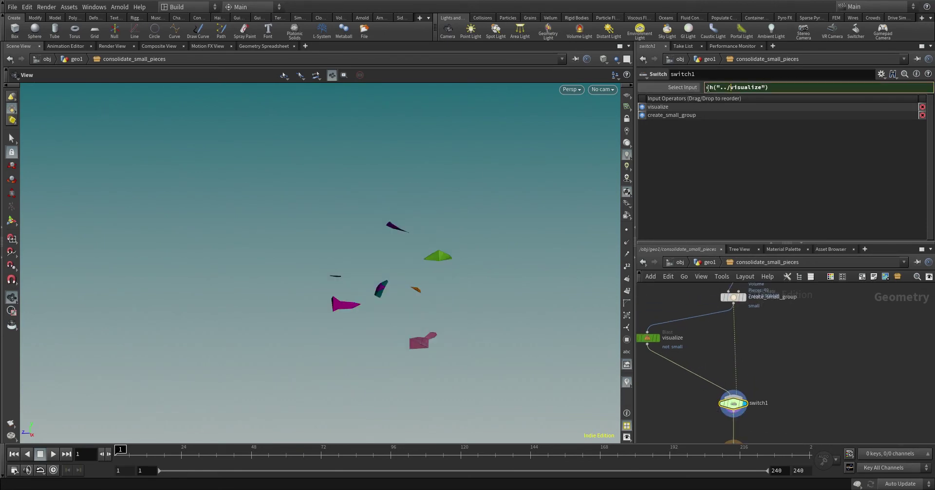
type("!")
key("Return")
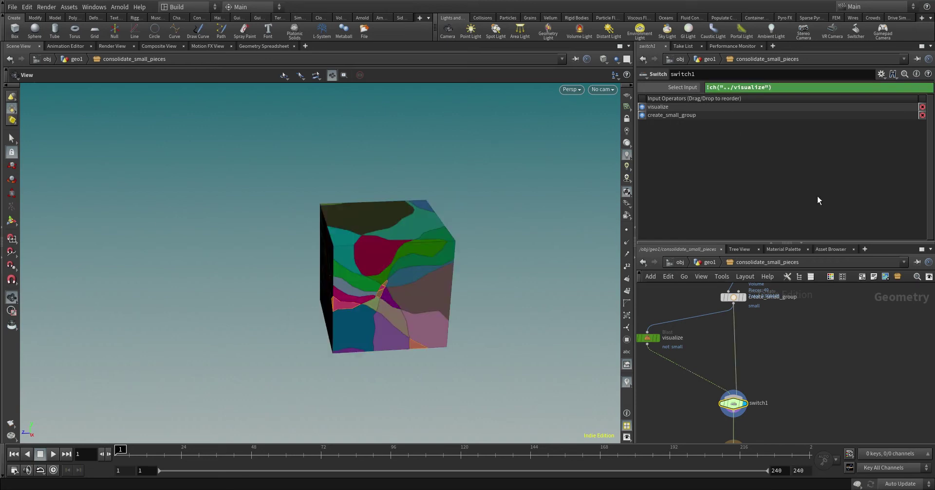
middle_click_drag(770, 370, 771, 335)
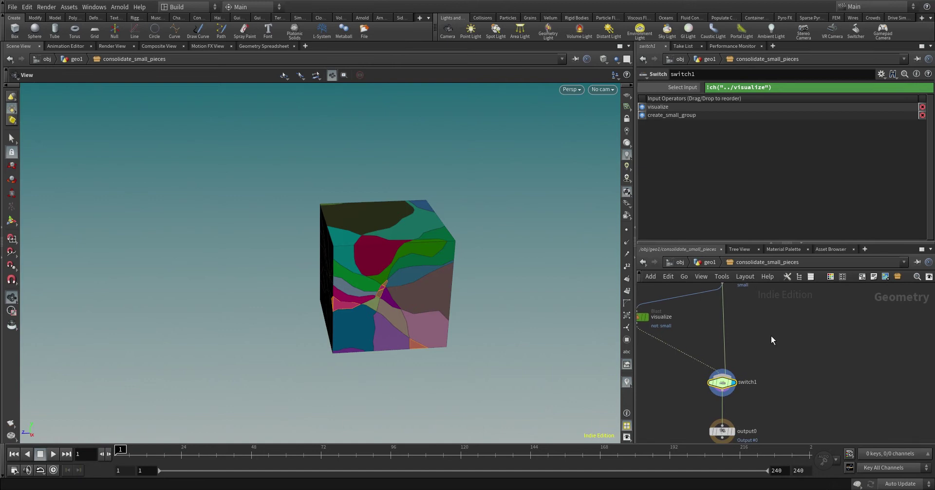
- Return to geo1 and switch the subnetwork's Visualize toggle on and off to test it
left_click(714, 262)
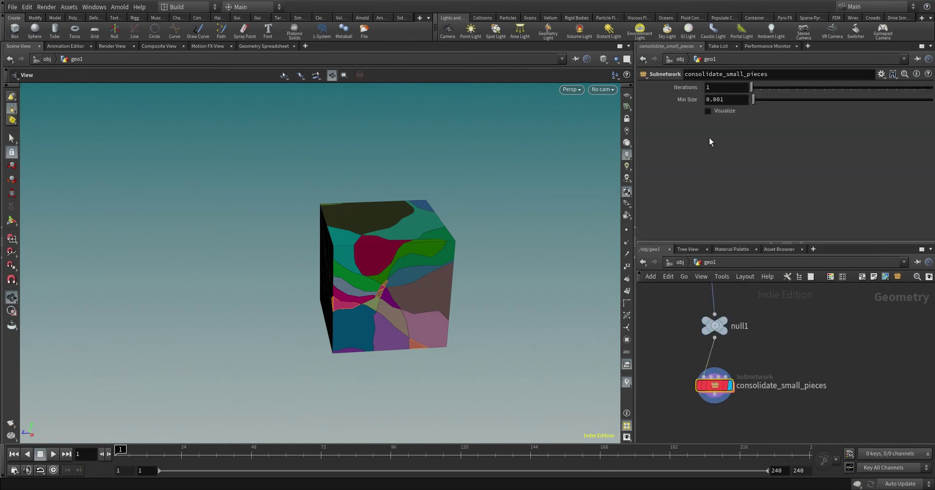
left_click(718, 111)
left_click(718, 110)
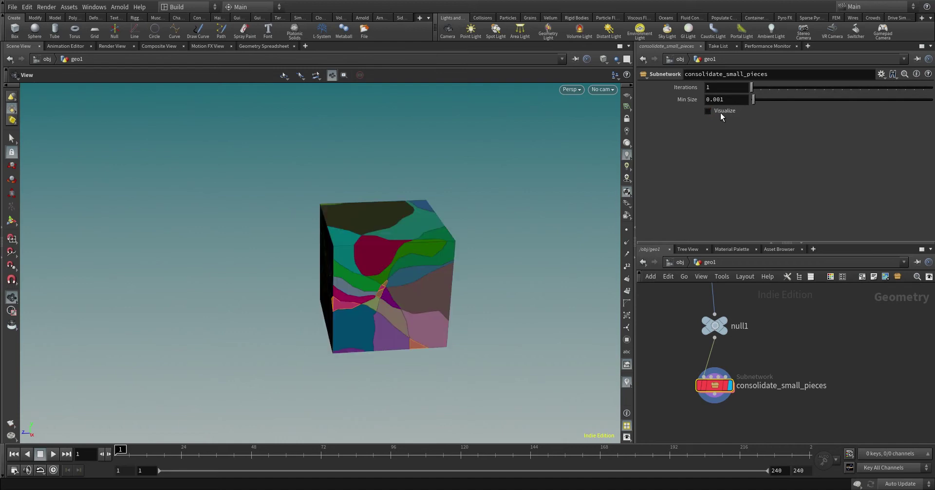
- Inside consolidate_small_pieces, move switch1 and output0 together further down to open space below create_small_group
double_click(718, 387)
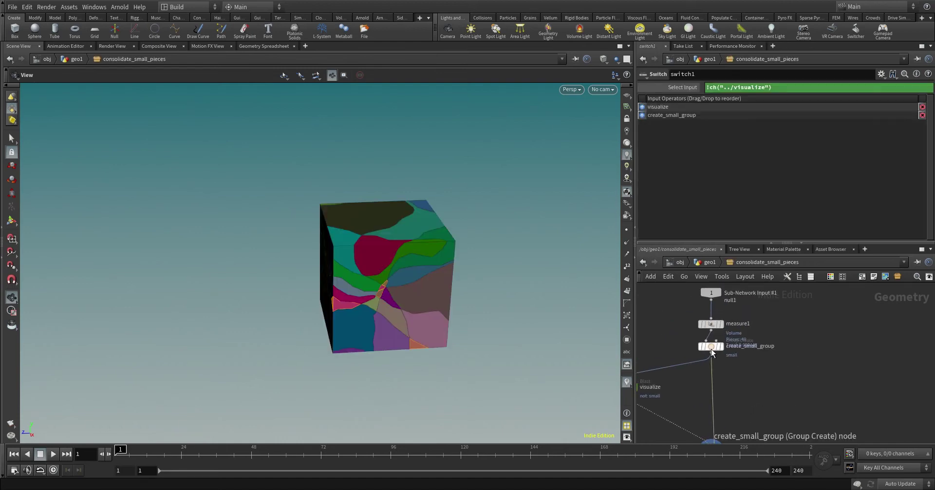
scroll(711, 351, "down", 2)
left_click_drag(793, 373, 721, 433)
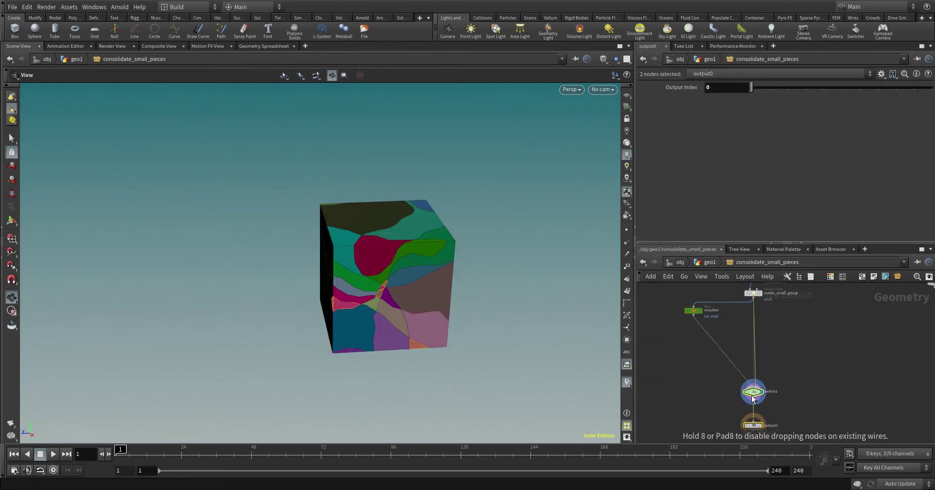
scroll(779, 365, "down", 3)
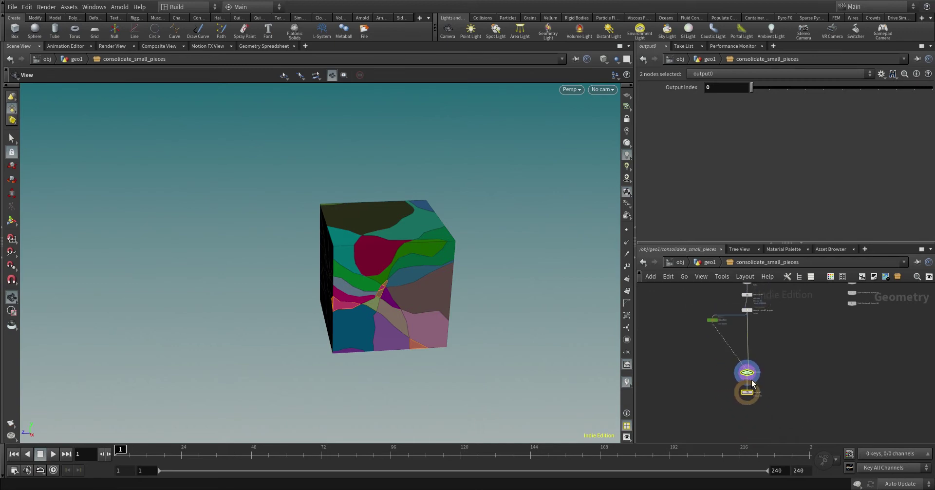
left_click_drag(751, 380, 747, 394)
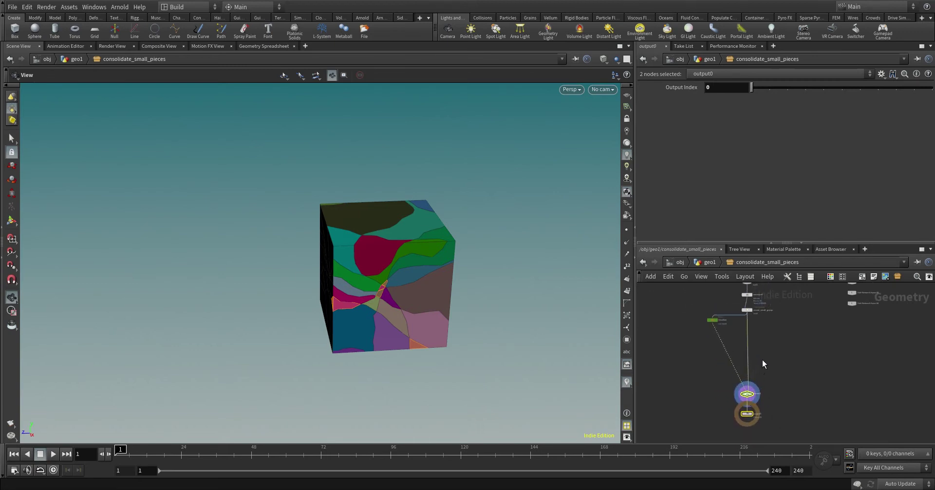
- Add a For-Loop with Feedback block in the open space below create_small_group
scroll(753, 372, "up", 5)
left_click(754, 374)
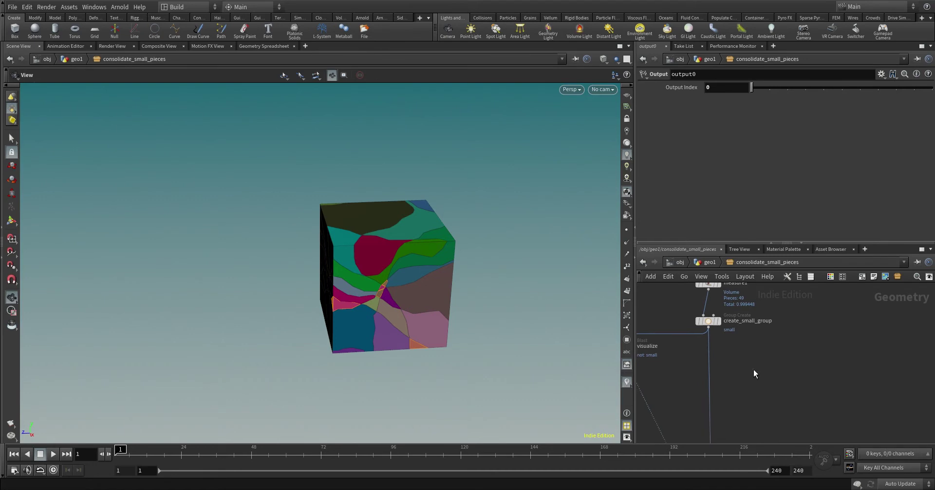
key("Tab")
type("for")
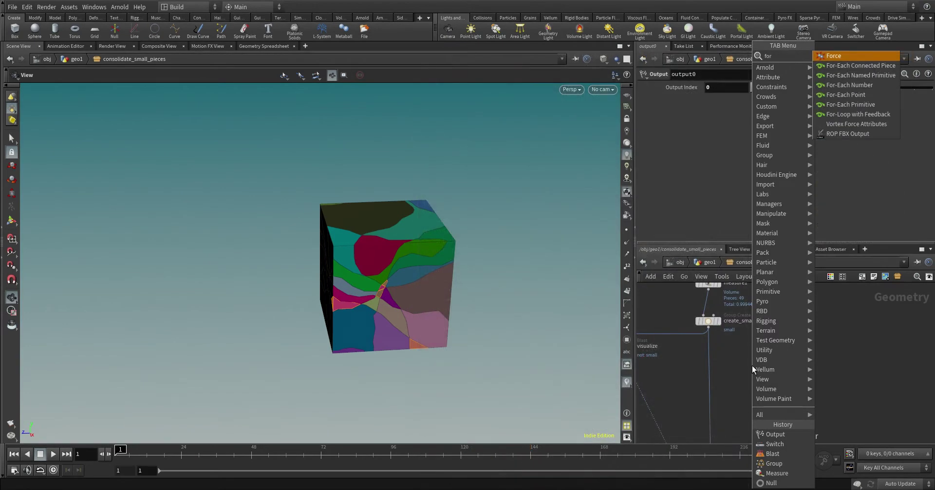
key("Up")
key("Up")
key("Up")
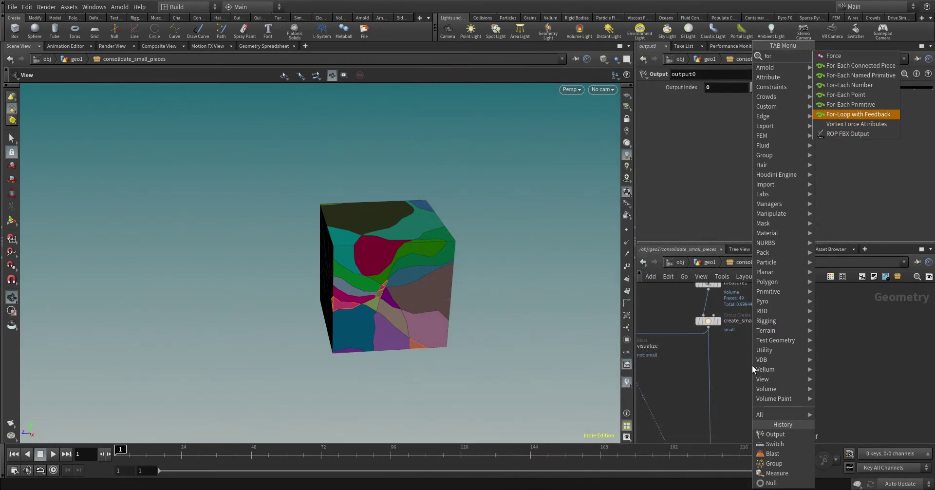
key("Return")
left_click(752, 364)
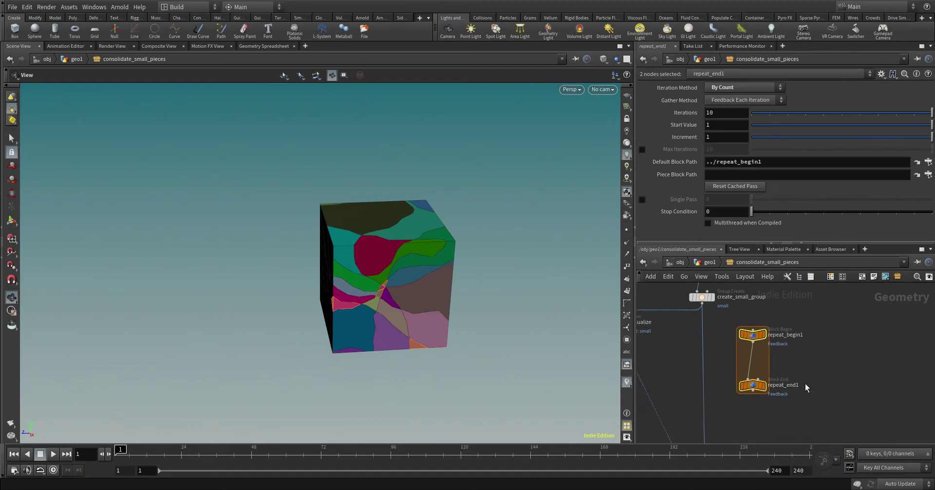
- Wire create_small_group into repeat_begin1 and repeat_end1 into switch1's second input
left_click(753, 333)
middle_click_drag(745, 422, 754, 349)
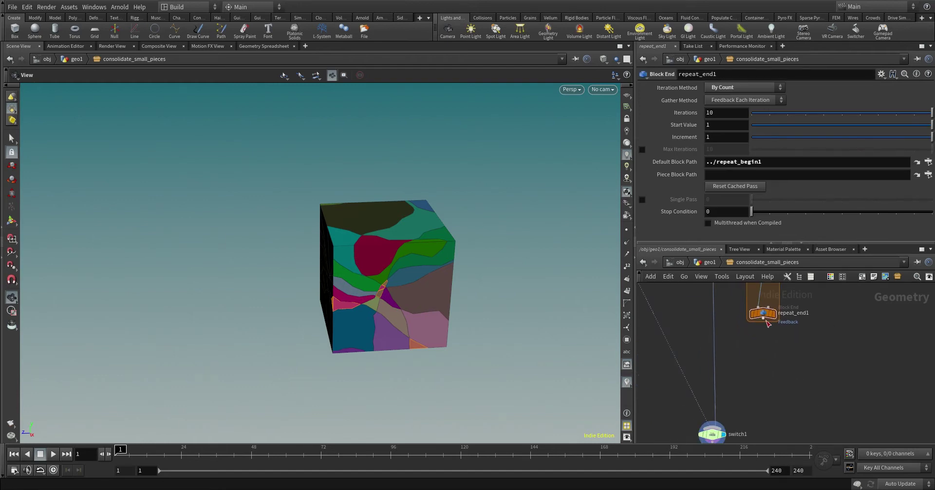
left_click(712, 422)
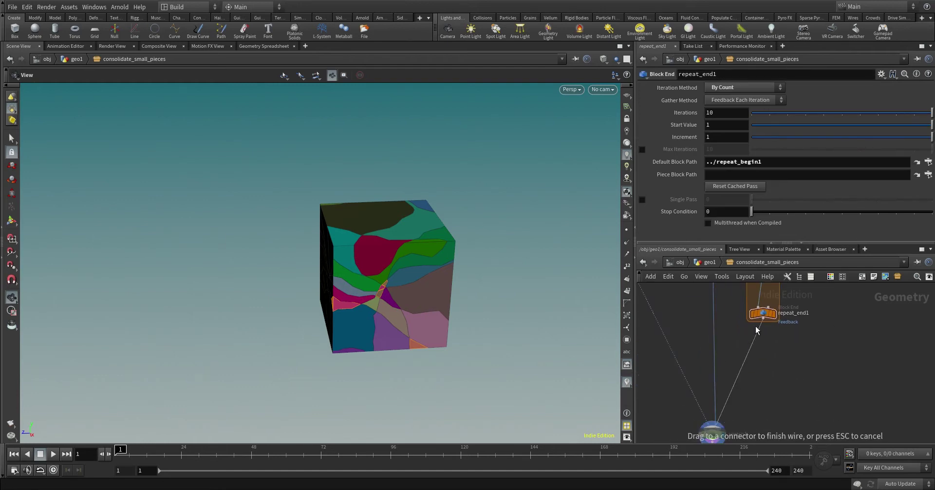
middle_click_drag(783, 381, 783, 422)
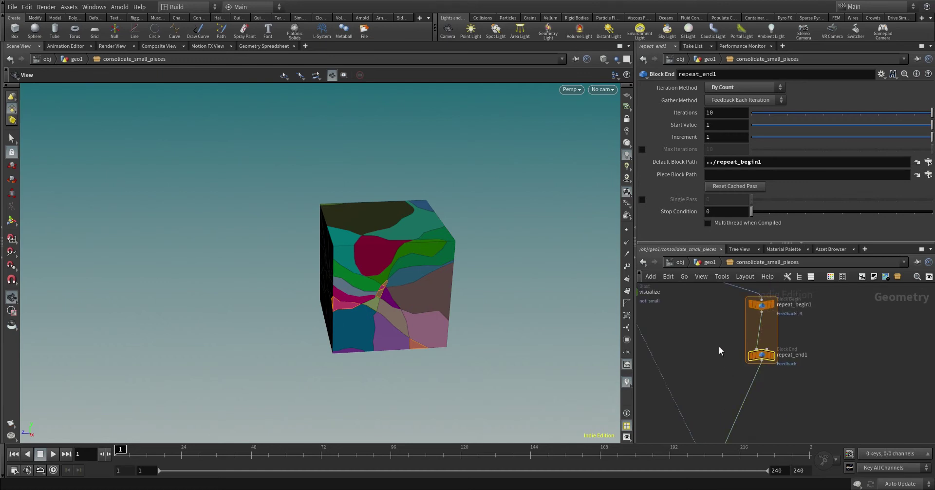
- Link repeat_end1's Iterations to the subnetwork's Iterations parameter with a pasted relative reference
left_click(705, 265)
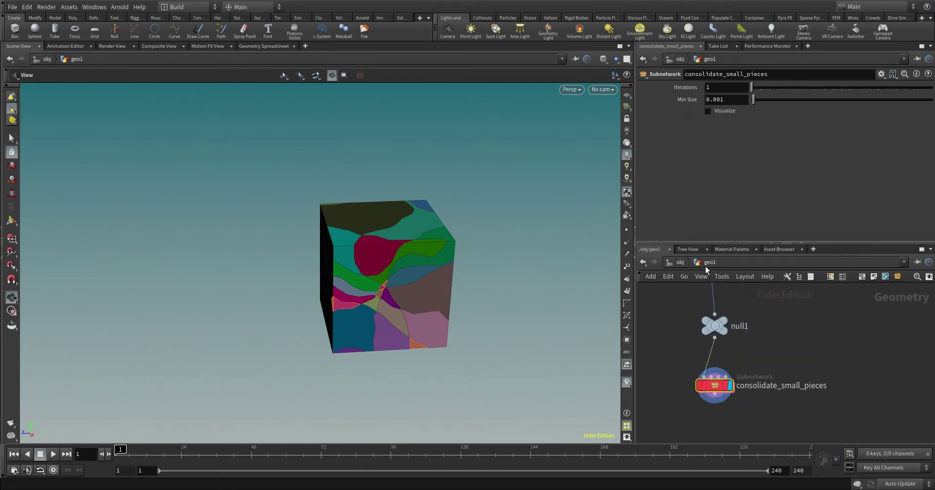
right_click(722, 87)
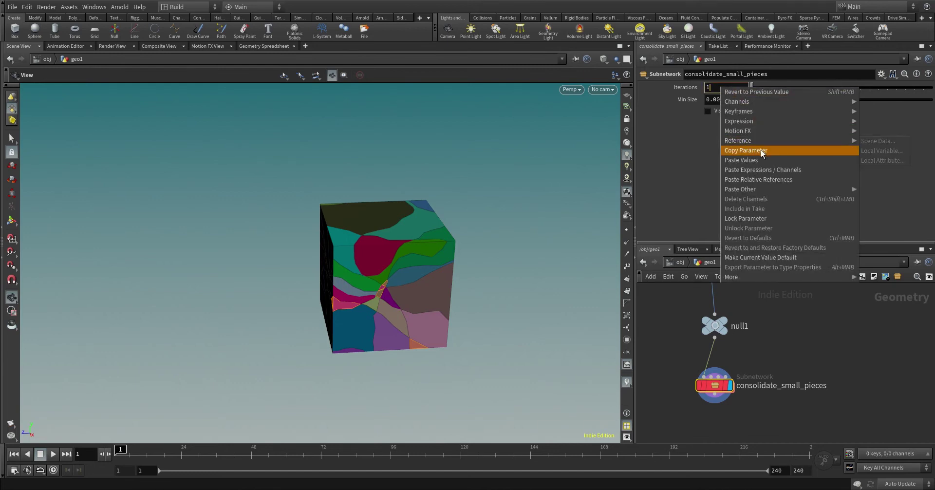
left_click(763, 149)
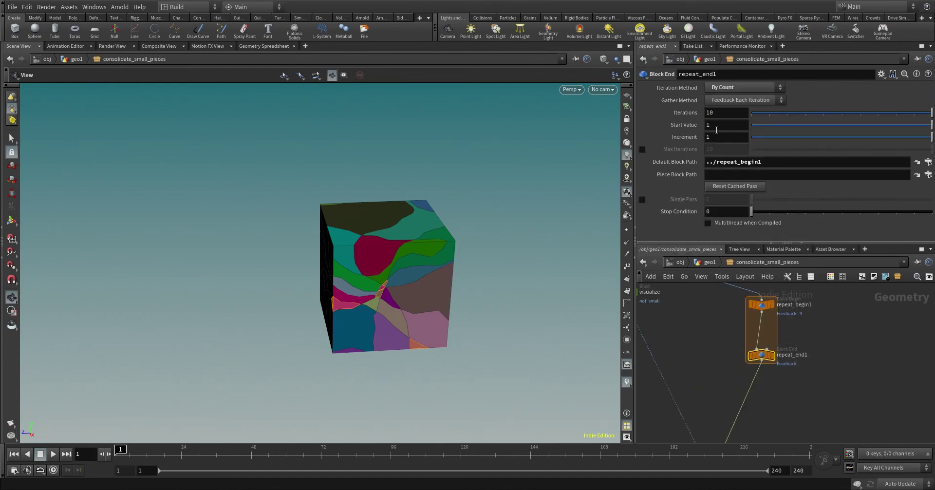
right_click(723, 113)
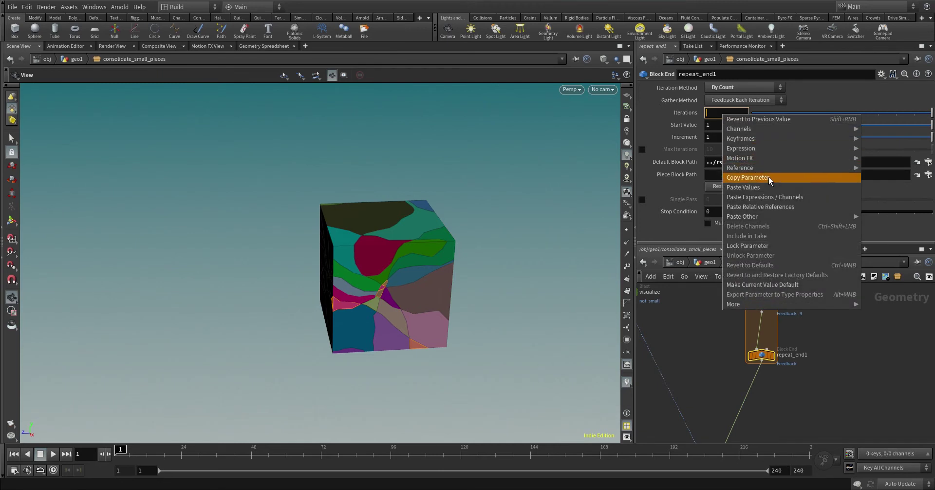
left_click(767, 207)
- Lengthen the loop block by moving repeat_end1 further down, and shift both loop nodes closer beneath create_small_group
scroll(799, 385, "down", 3)
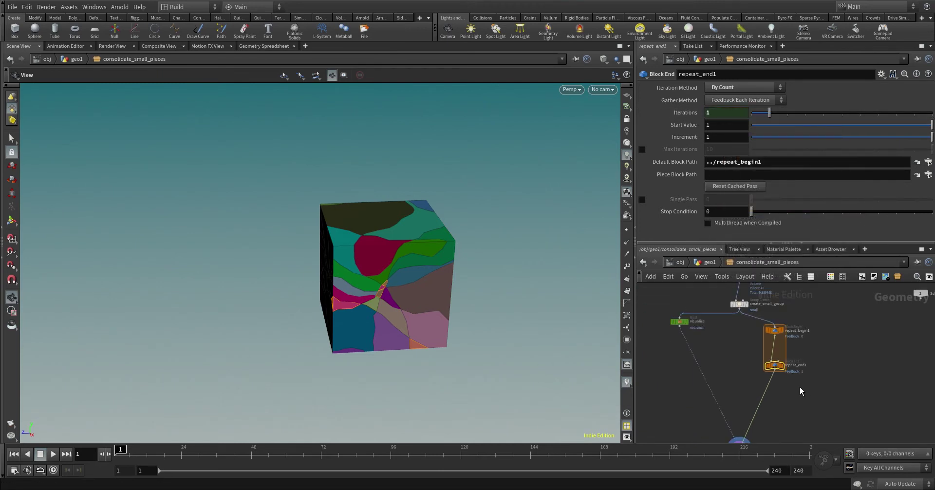
left_click_drag(796, 361, 797, 407)
left_click(792, 320, "shift")
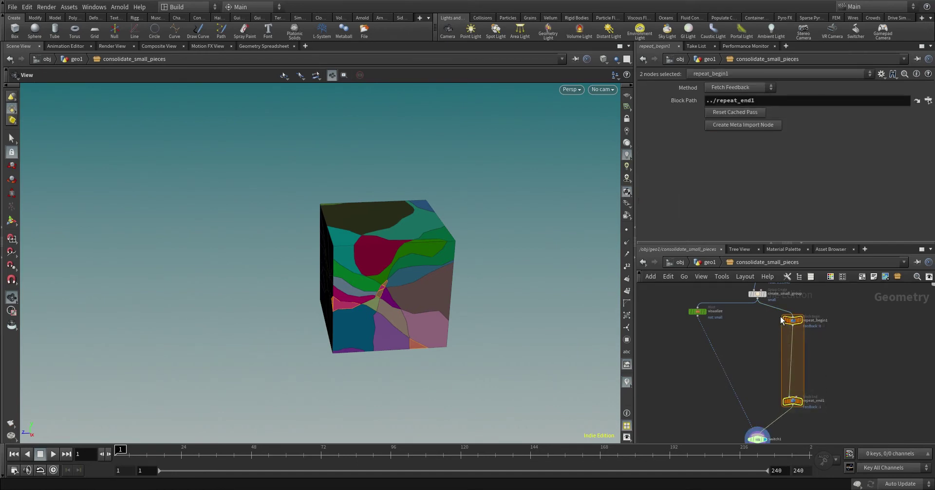
key("f")
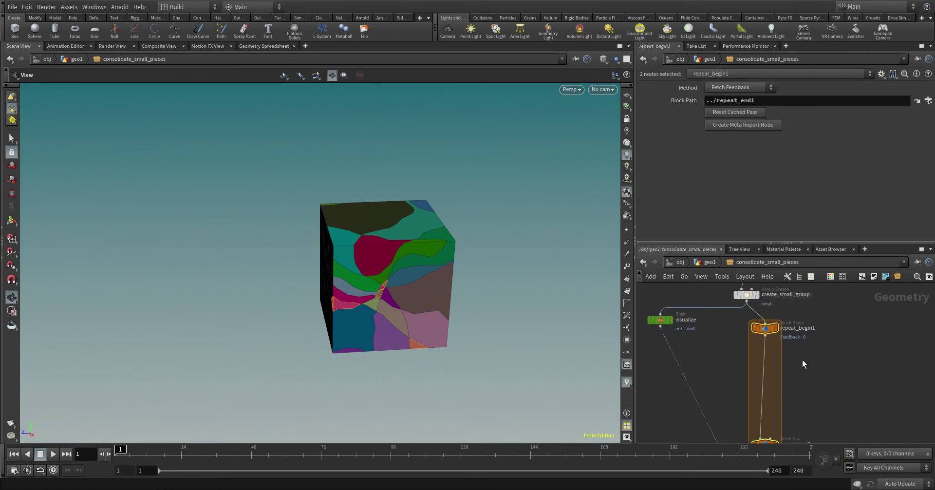
- Display repeat_begin1's result and inspect the fractured cube's pieces from above
left_click_drag(473, 290, 437, 359)
scroll(382, 290, "up", 3)
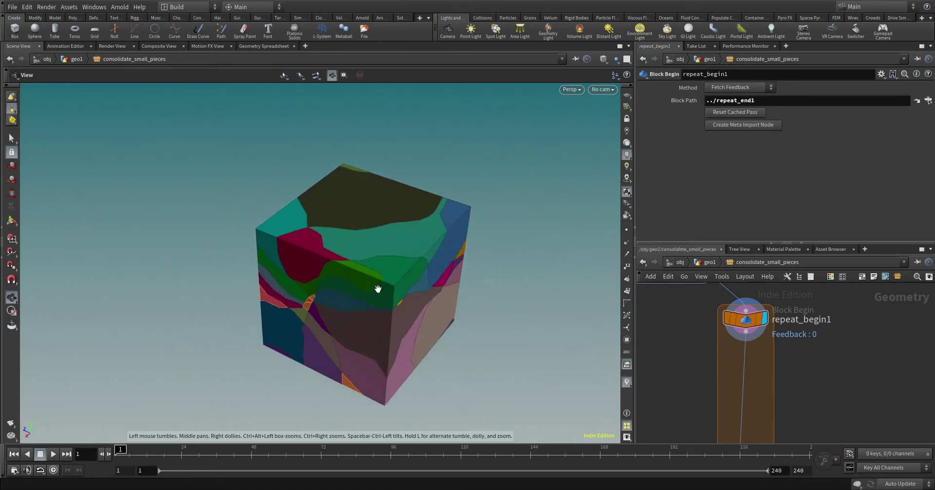
- Insert an Attribute Promote node directly below repeat_begin1, inside the feedback loop
left_click_drag(378, 290, 428, 271)
scroll(389, 270, "up", 3)
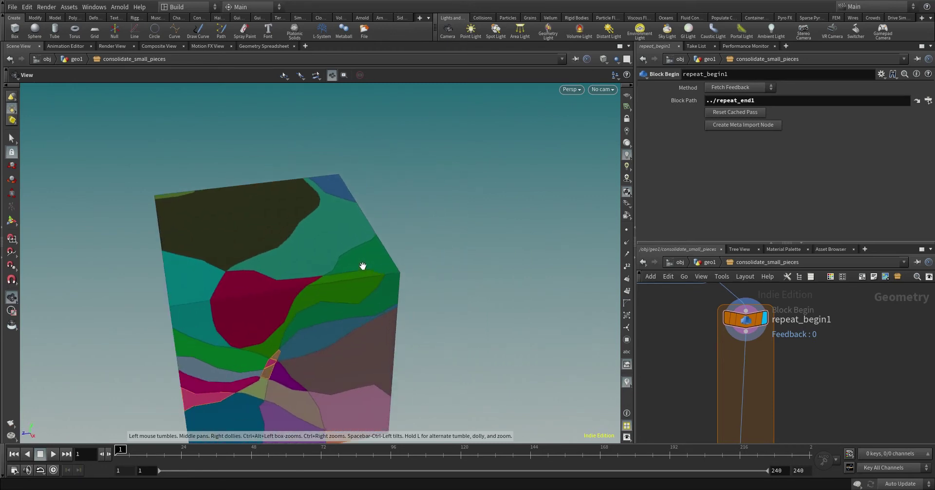
left_click_drag(361, 267, 341, 273)
key("Tab")
type("at")
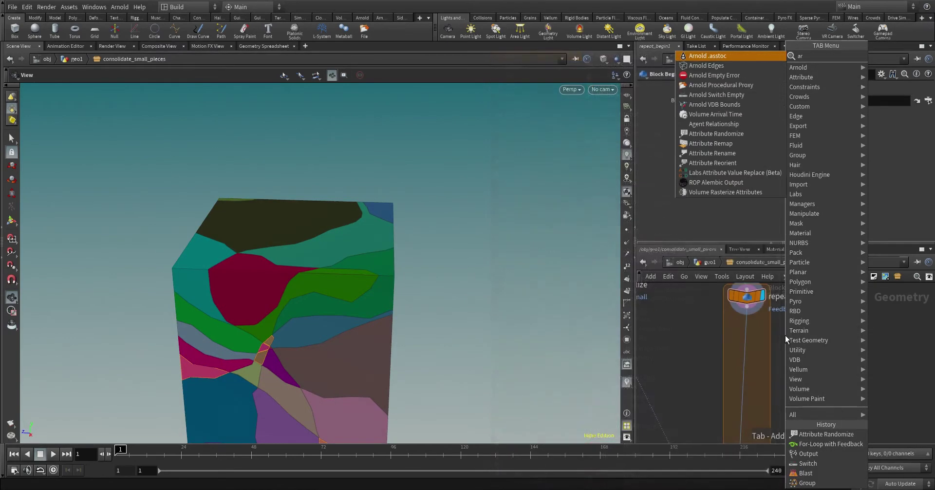
type("tribute pr")
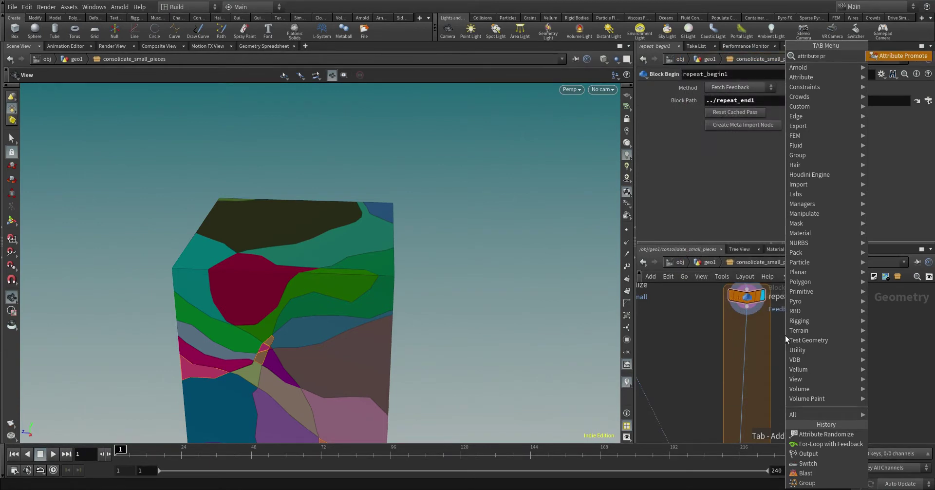
key("Return")
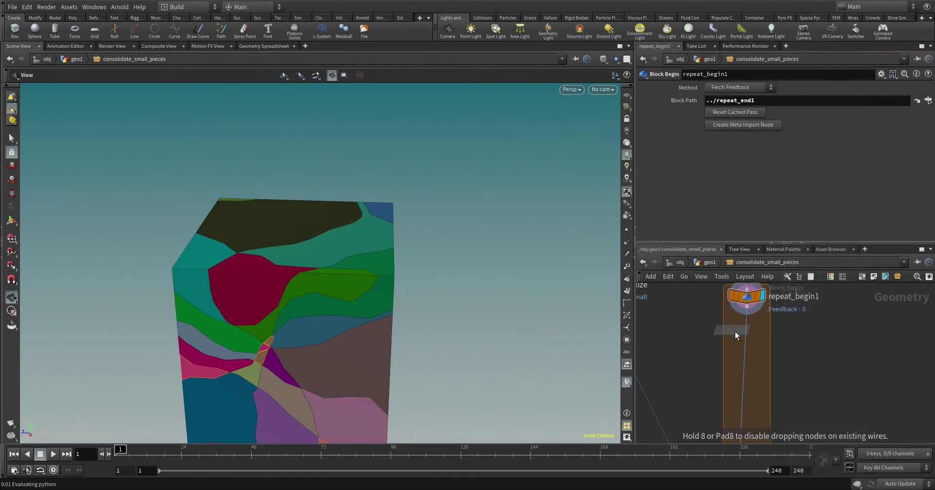
left_click(748, 336)
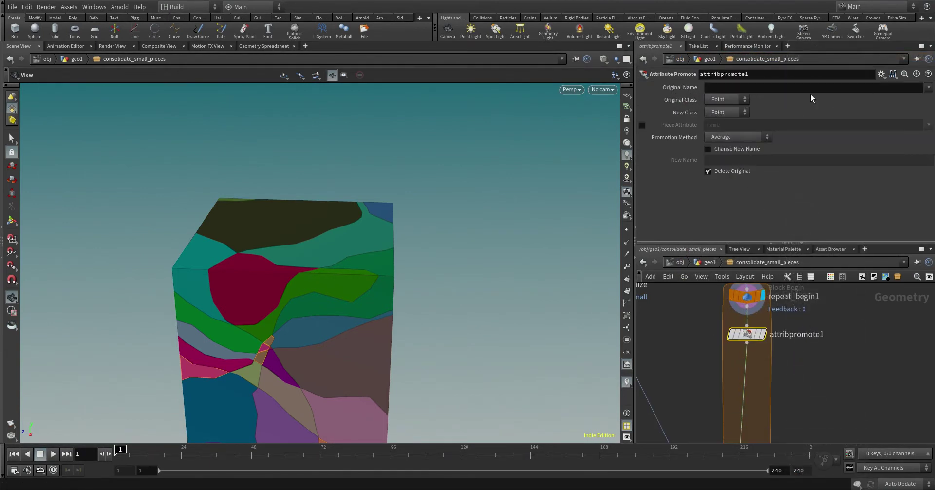
- Promote the name attribute from primitives to points, display the result, and keep the original attribute
left_click(744, 99)
left_click(721, 119)
left_click(929, 88)
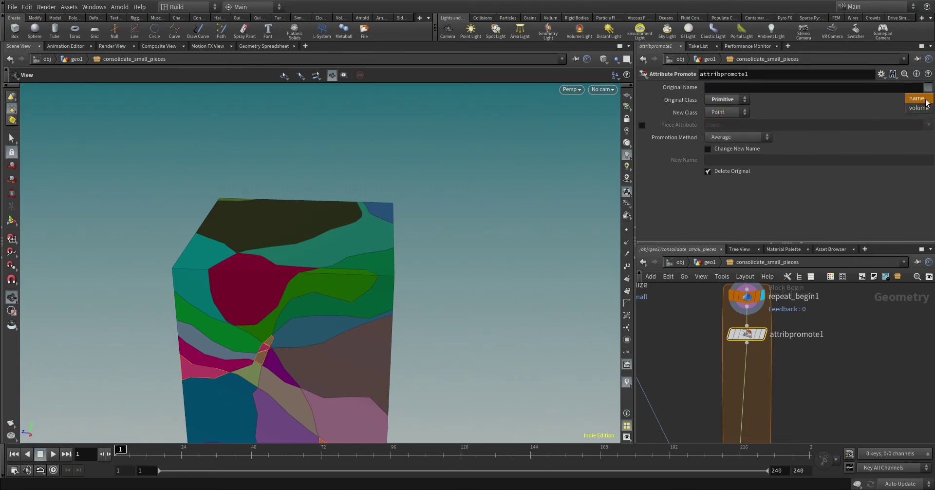
left_click(925, 100)
mouse_move(753, 360)
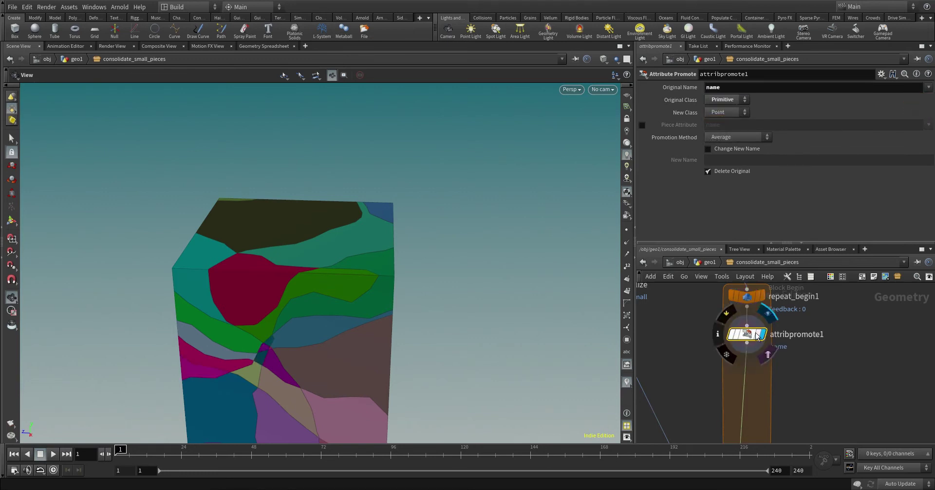
left_click(721, 174)
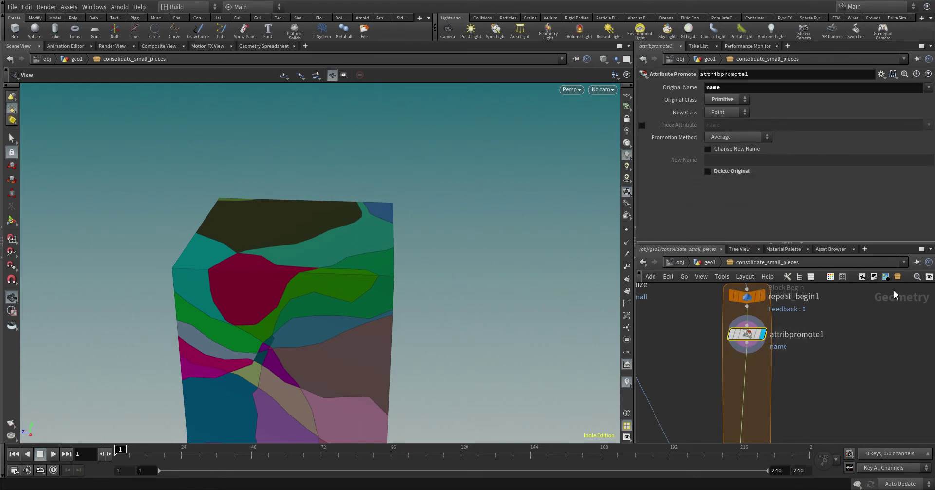
- Collapse attribpromote1 into a subnetwork and make its four input label parameters invisible
key("shift+c")
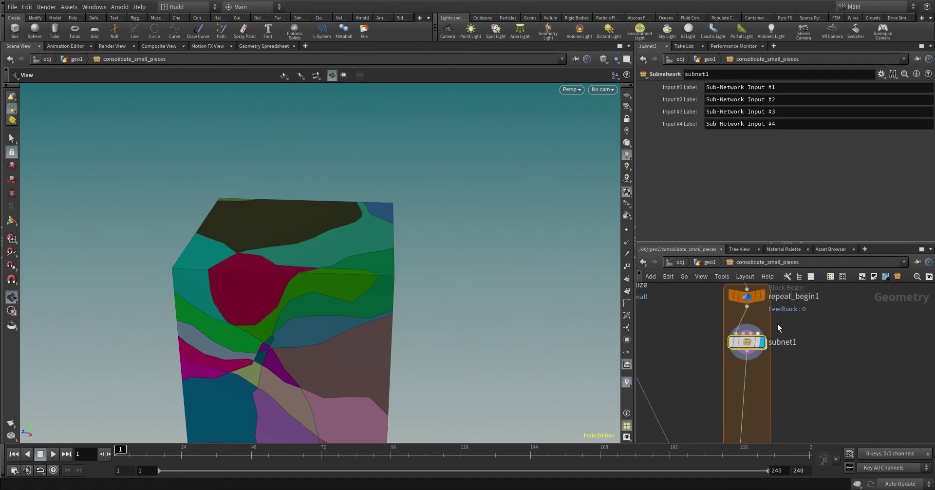
left_click(881, 75)
left_click(872, 86)
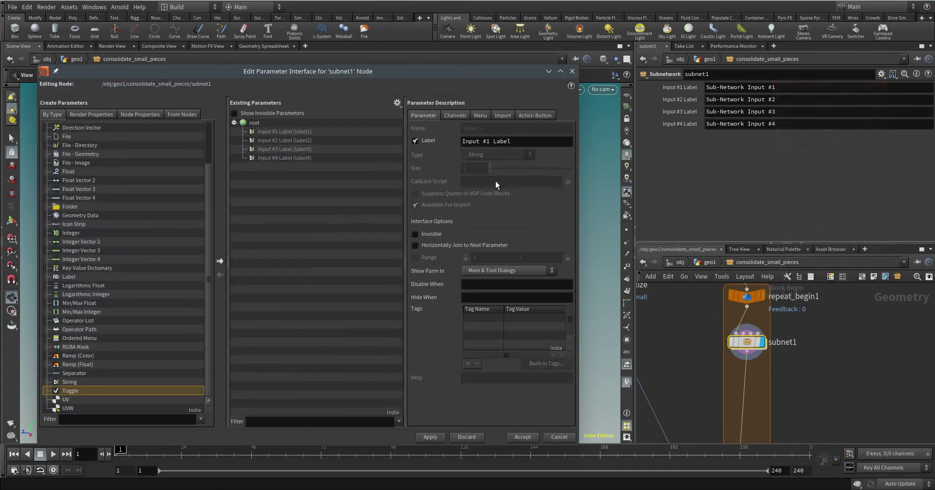
left_click_drag(294, 132, 283, 159)
left_click(457, 233)
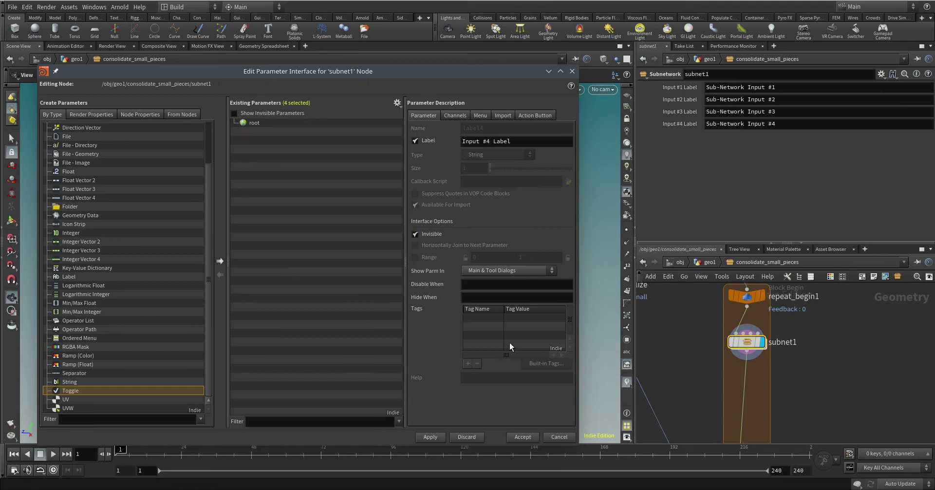
left_click(523, 437)
- Colour the new subnetwork node red and rename it find_conPieces
key("c")
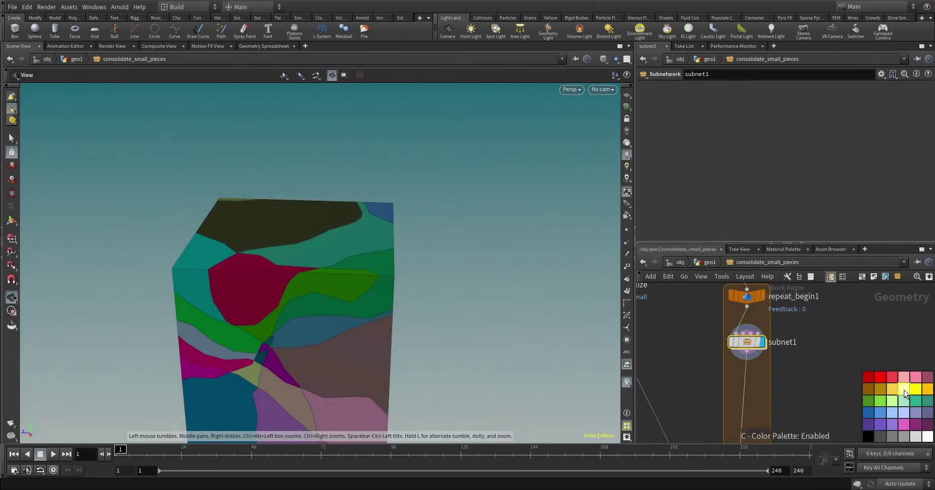
left_click(893, 378)
key("c")
double_click(781, 343)
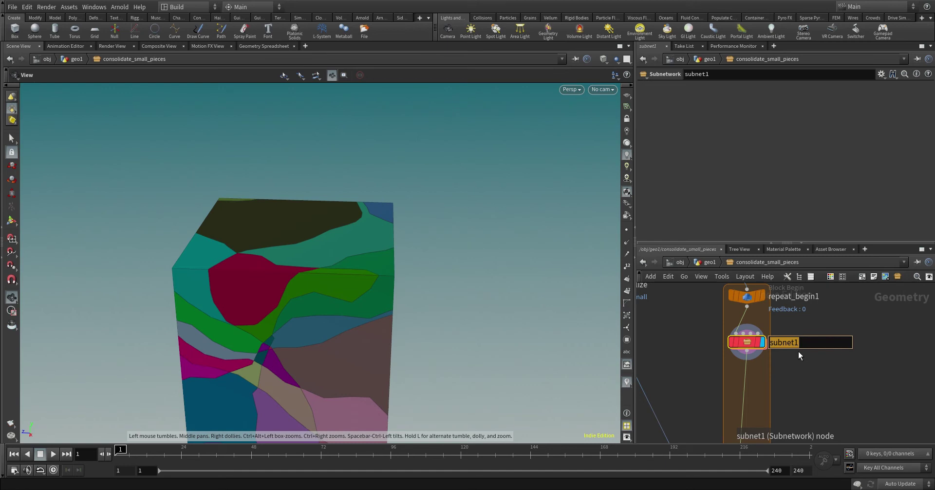
type("find_conPie")
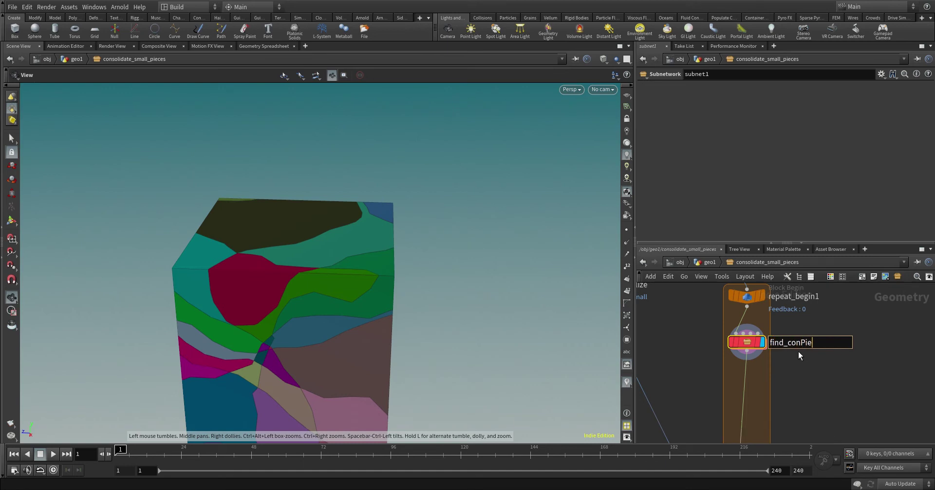
type("ces")
key("Return")
- Enter find_conPieces, stack the unused inputs 2 to 4 neatly off to the side, and shift attribpromote1 slightly lower
double_click(744, 344)
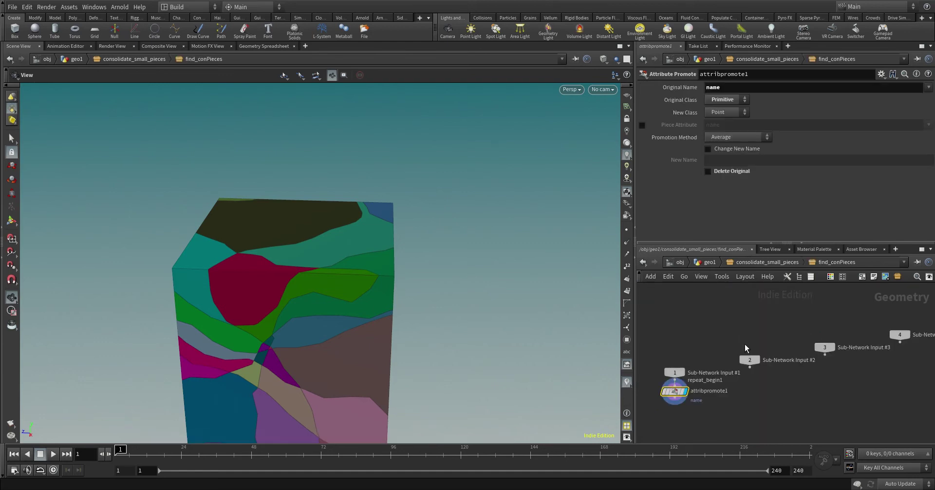
left_click_drag(881, 394, 879, 392)
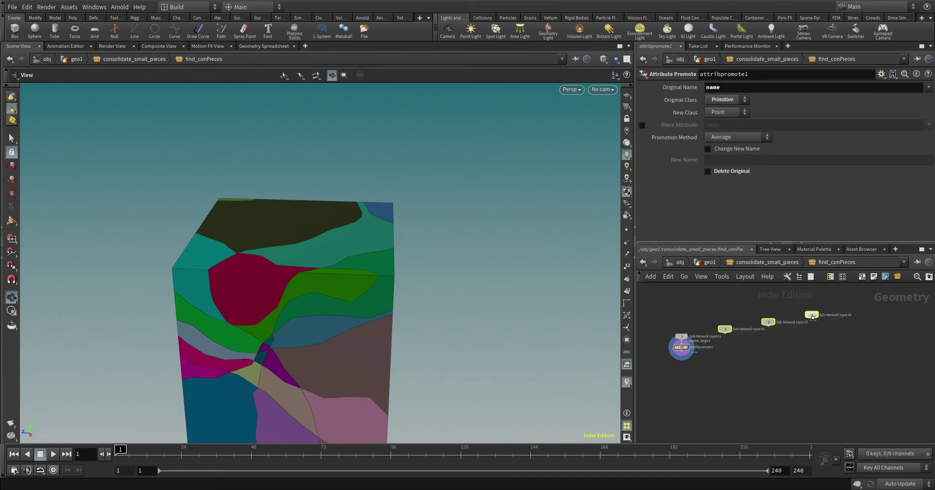
key("l")
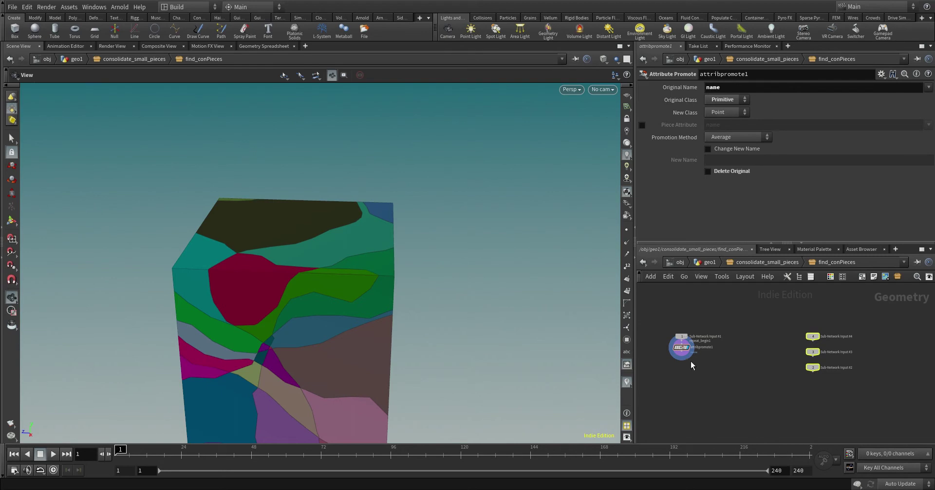
left_click_drag(681, 347, 681, 355)
scroll(685, 378, "up", 1)
scroll(736, 392, "up", 3)
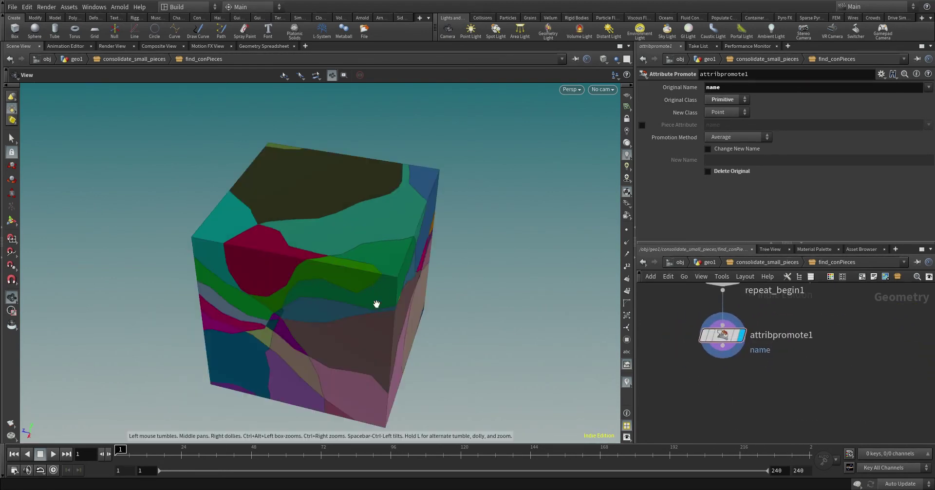
- Add an Attribute Wrangle fed by attribpromote1 and display its result
left_click_drag(375, 305, 413, 271)
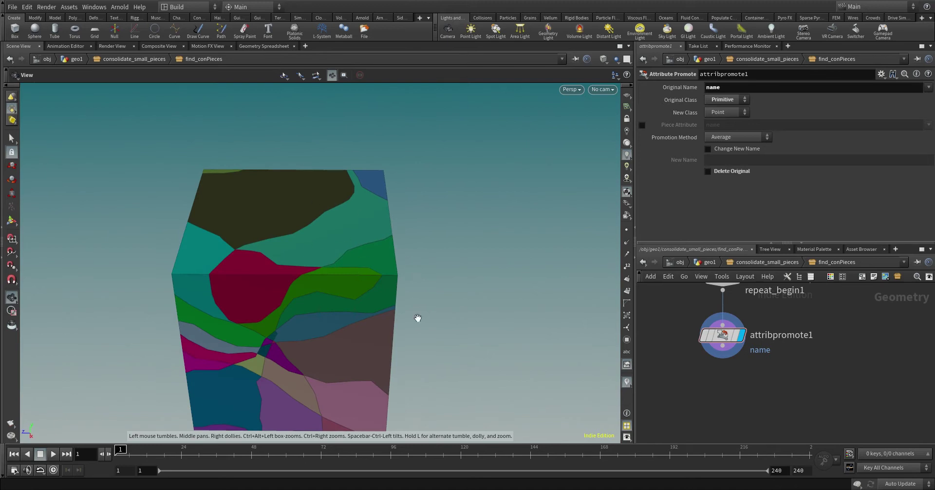
middle_click_drag(743, 396, 743, 374)
left_click_drag(737, 336, 729, 366)
type("wrang")
key("Return")
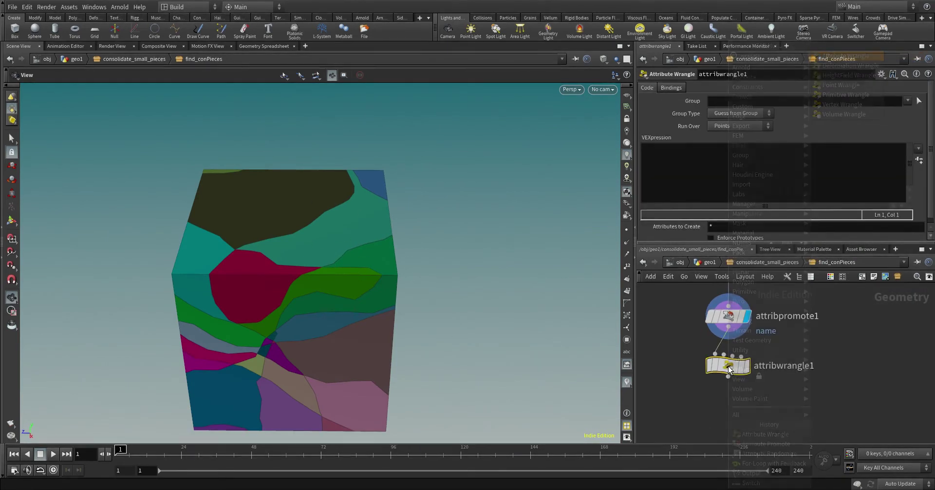
left_click(731, 378)
left_click(748, 378)
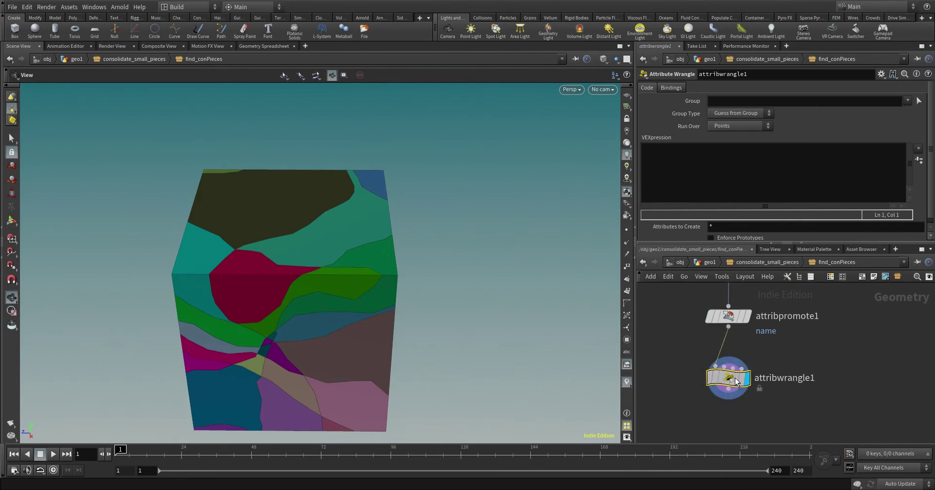
- Switch to the paint program's polygon sketch and label the three pieces around S with 1, 2 and 3
left_click_drag(333, 311, 330, 302)
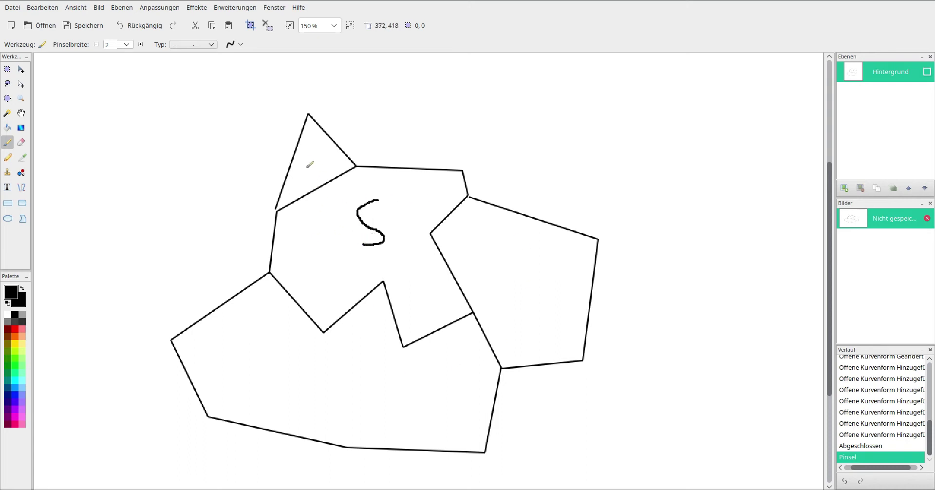
left_click_drag(306, 166, 320, 173)
mouse_move(482, 253)
left_mouse_down()
mouse_move(480, 279)
mouse_move(490, 285)
left_mouse_up()
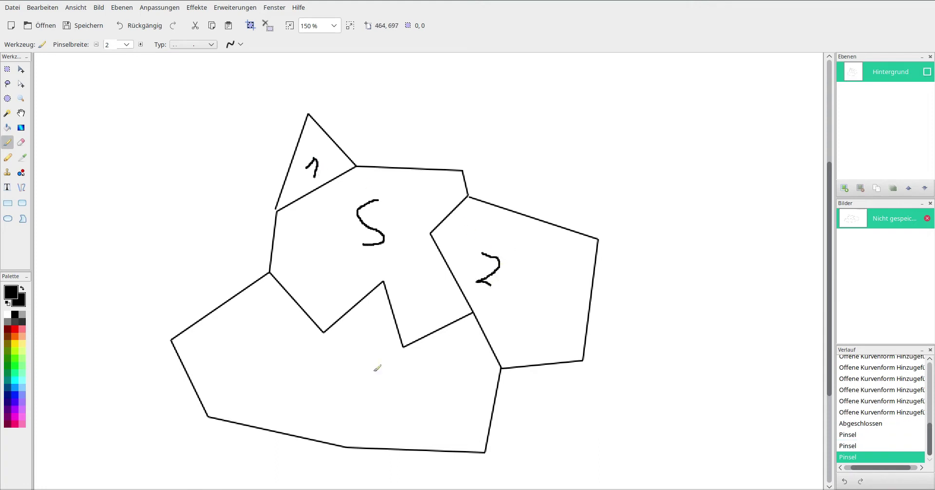
left_click_drag(367, 367, 350, 412)
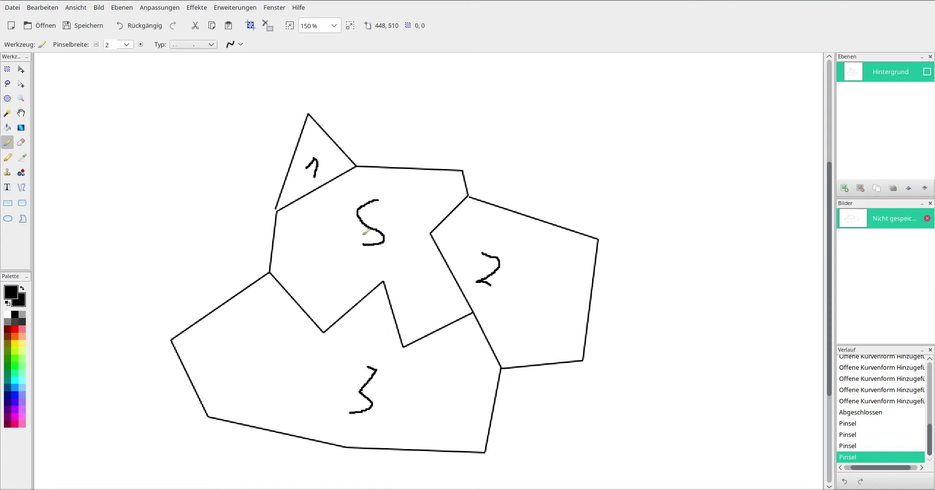
- Circle the corner points that piece S shares with pieces 1, 2 and 3 in the sketch
mouse_move(280, 201)
left_mouse_down()
mouse_move(271, 217)
mouse_move(279, 200)
left_mouse_up()
mouse_move(356, 163)
left_mouse_down()
mouse_move(348, 172)
mouse_move(357, 163)
left_mouse_up()
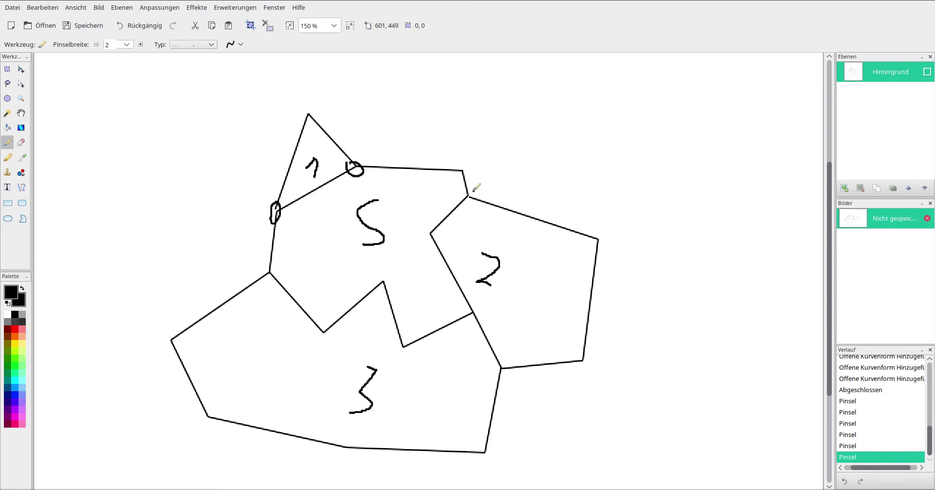
left_click_drag(475, 191, 472, 194)
mouse_move(432, 221)
left_mouse_down()
mouse_move(426, 238)
mouse_move(433, 225)
left_mouse_up()
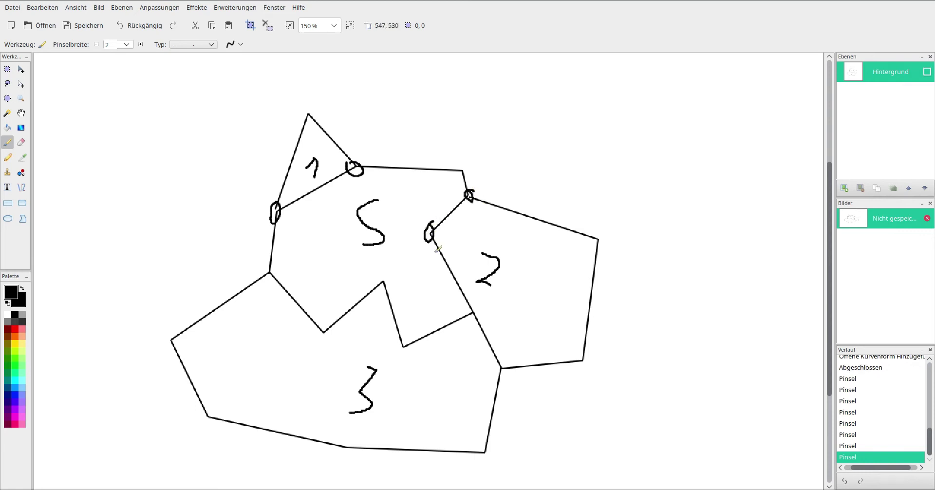
mouse_move(472, 305)
left_mouse_down()
mouse_move(466, 315)
mouse_move(472, 305)
left_mouse_up()
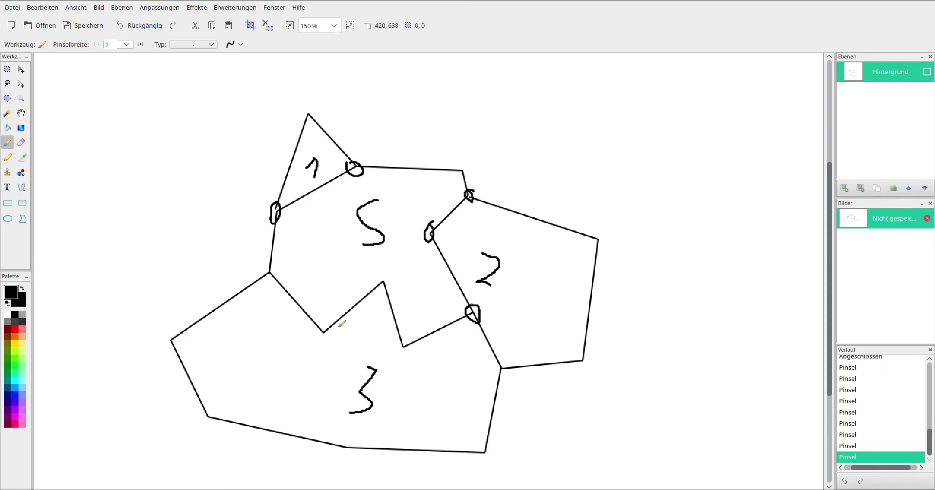
mouse_move(282, 267)
left_mouse_down()
mouse_move(274, 263)
mouse_move(270, 282)
mouse_move(277, 266)
left_mouse_up()
mouse_move(317, 316)
left_mouse_down()
mouse_move(320, 343)
mouse_move(325, 322)
left_mouse_up()
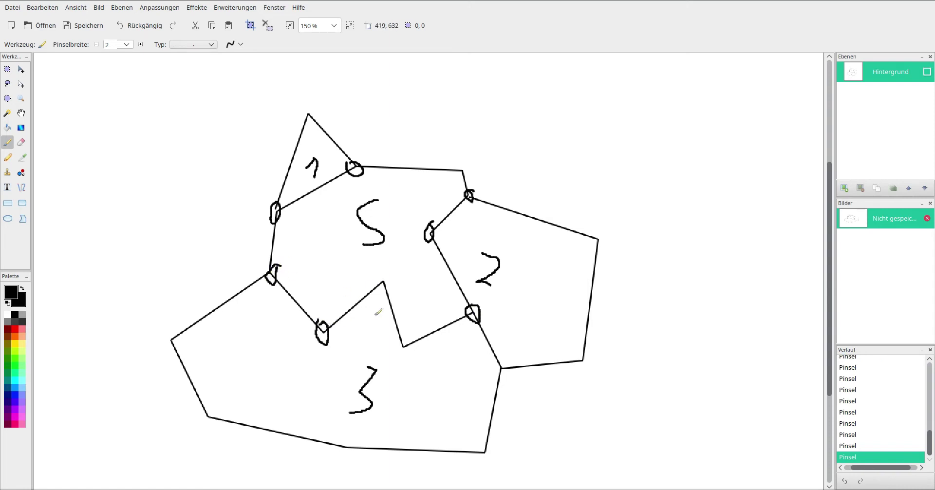
left_click_drag(381, 276, 380, 279)
mouse_move(409, 335)
left_mouse_down()
mouse_move(408, 354)
mouse_move(404, 332)
left_mouse_up()
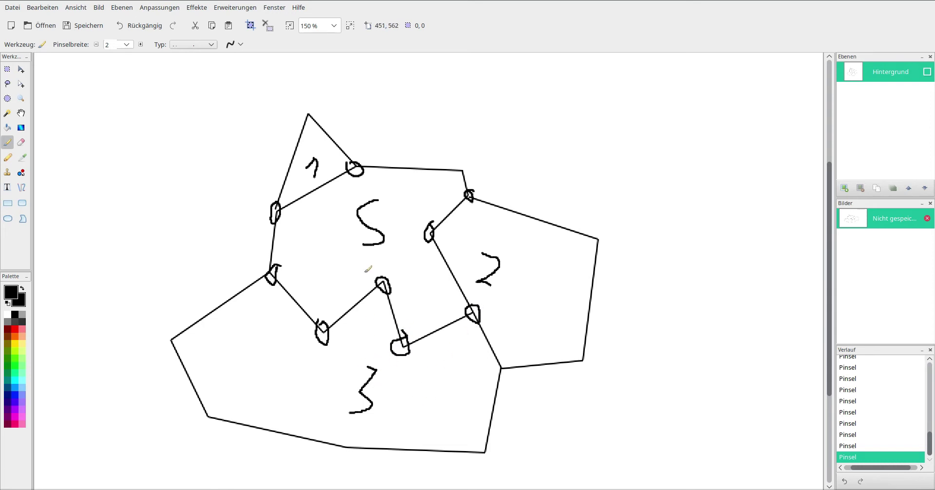
- Return to Houdini and start attribwrangle1's VEX code with int npts[] = nearpoints();
mouse_move(438, 385)
left_mouse_down()
mouse_move(424, 298)
mouse_move(461, 367)
mouse_move(421, 385)
left_mouse_up()
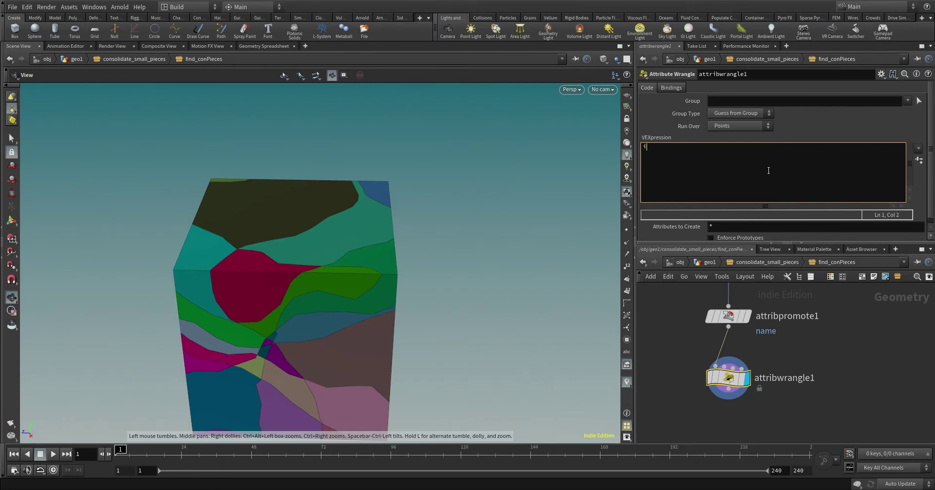
type("nt npts[] = nearp")
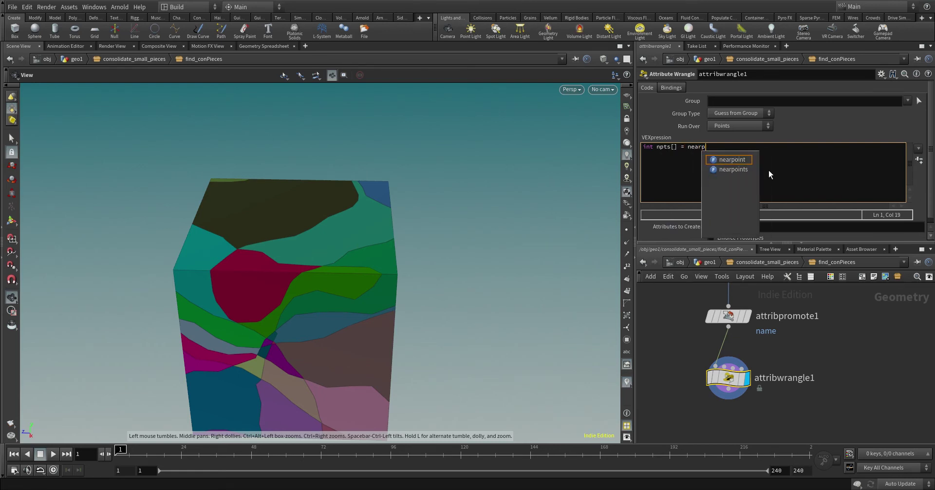
key("Down")
key("Return")
type("();")
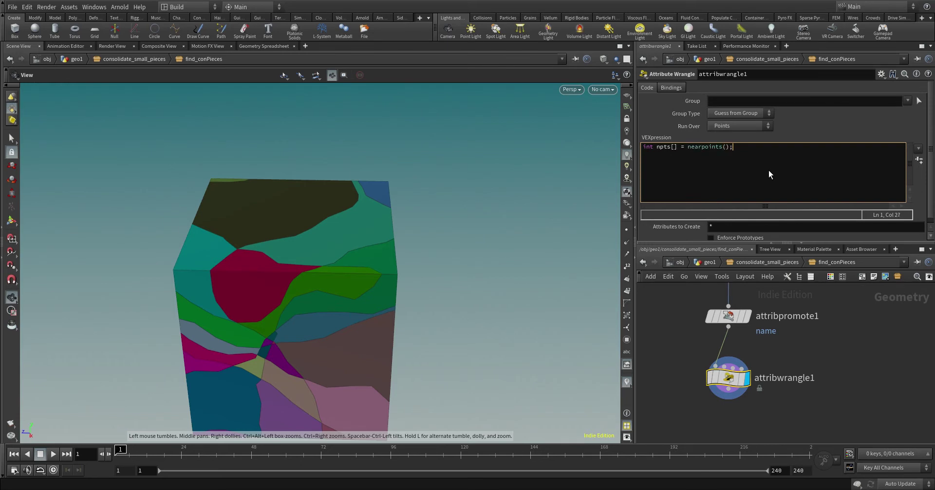
- Consult the nearpoints help page and complete the call as nearpoints(0, @P, 0.0001), then put the help window away
key("F1")
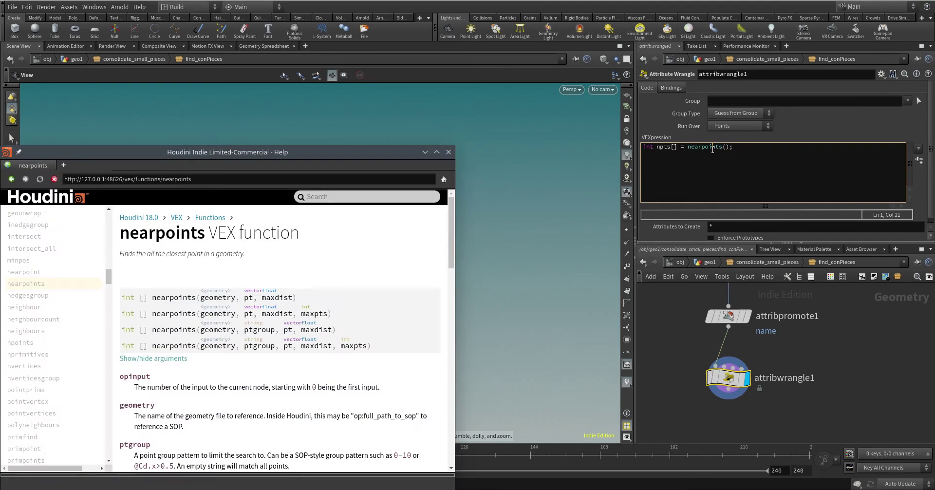
left_click(726, 147)
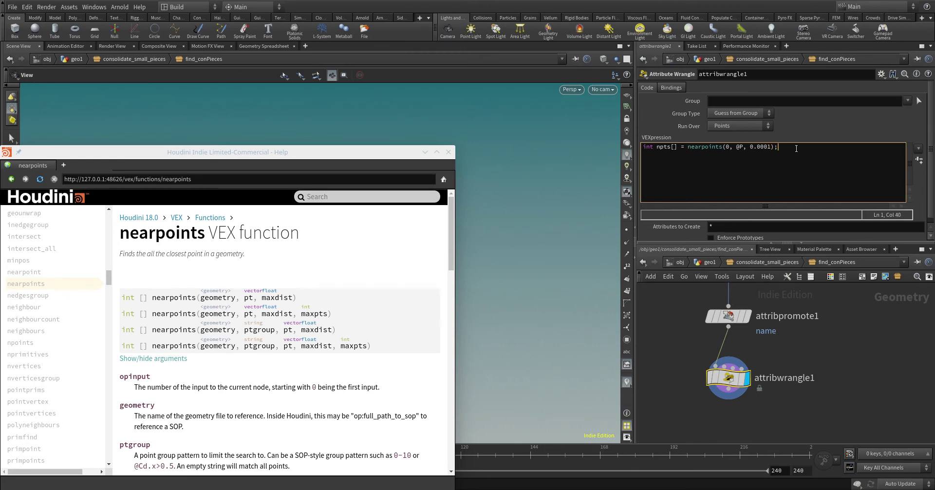
left_click(425, 152)
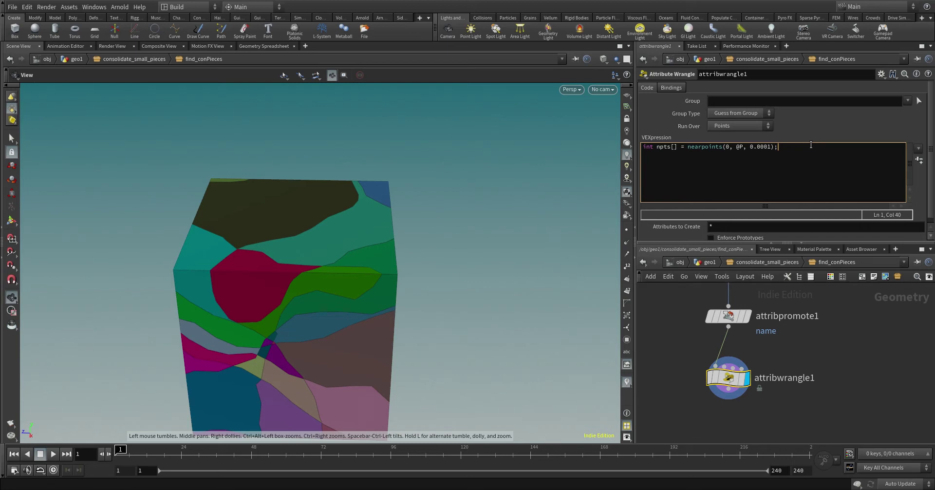
- Add a removevalue(); call on a new line of the VEX code and look up its help page
key("Return")
type("remove")
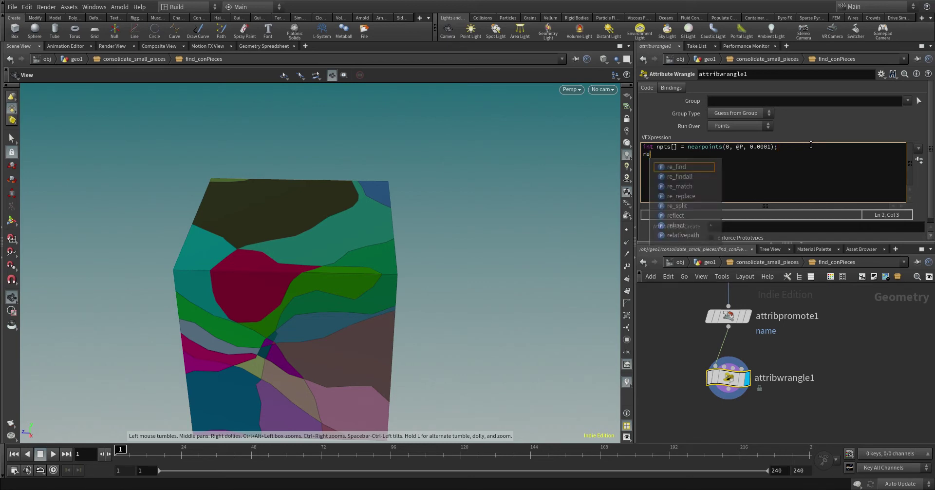
key("Down")
key("Down")
key("Down")
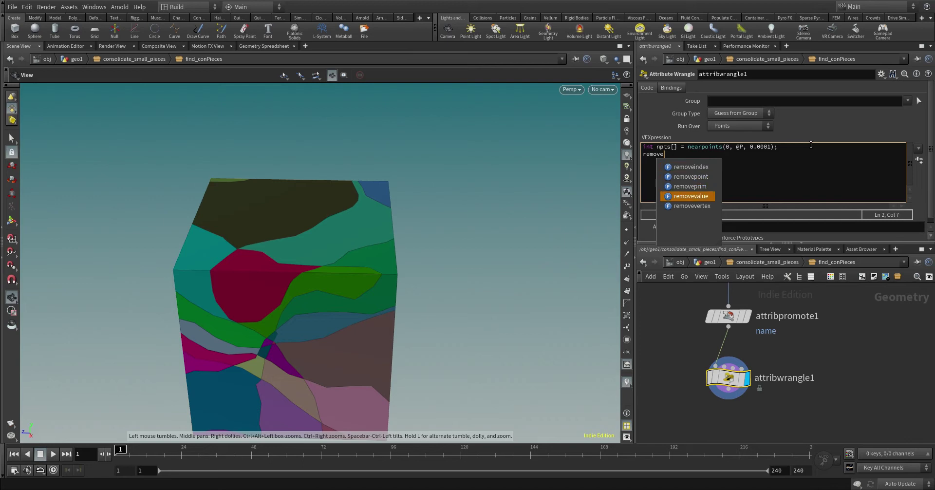
key("Return")
type("();")
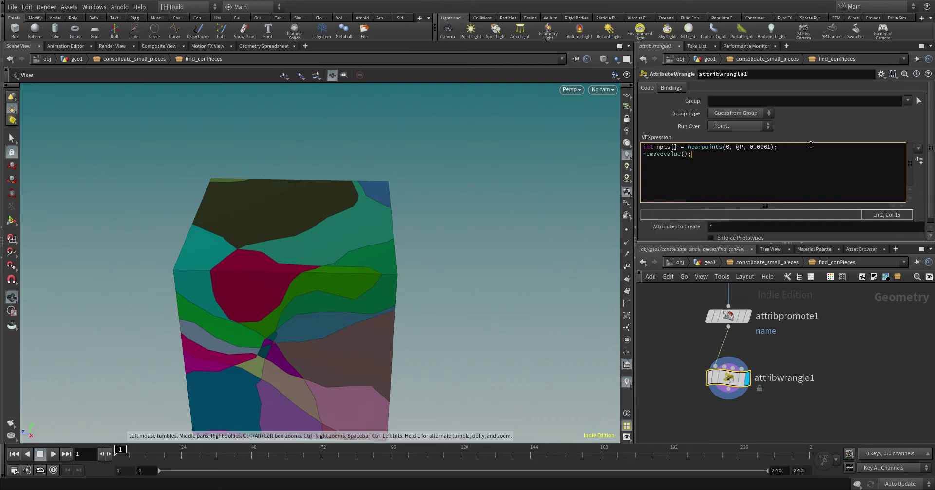
left_click(656, 156)
key("F1")
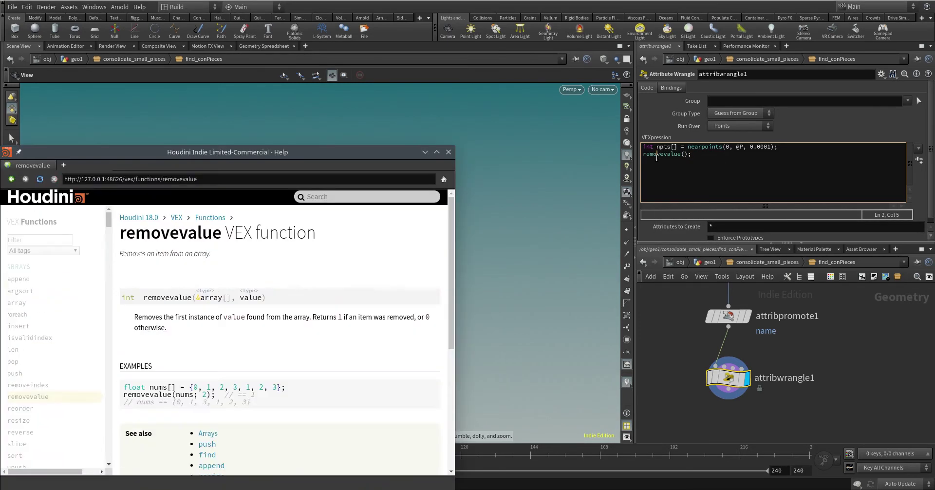
double_click(662, 148)
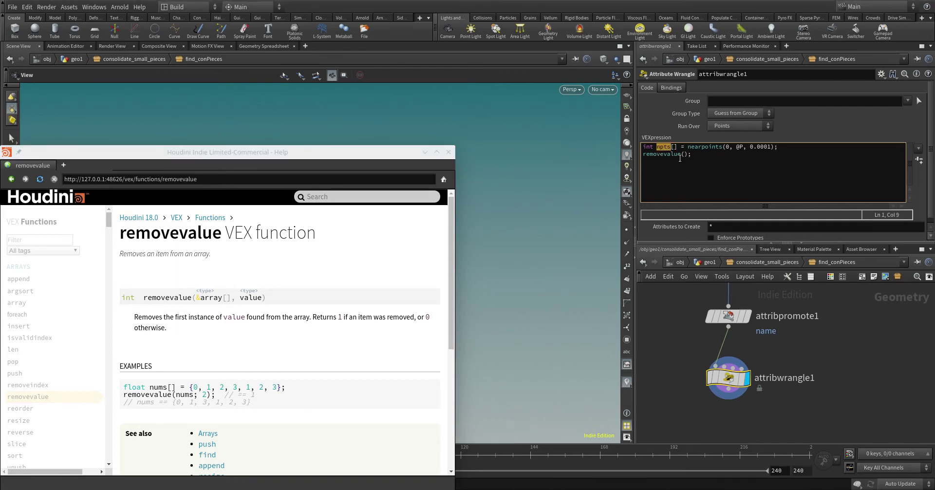
key("ctrl+c")
left_click(685, 154)
key("ctrl+v")
type(", @ptnum")
- Add a blank line and an empty loop foreach(int npt; npts) { } below the removevalue line
left_click(744, 154)
key("Return")
key("Return")
type("foreach() ")
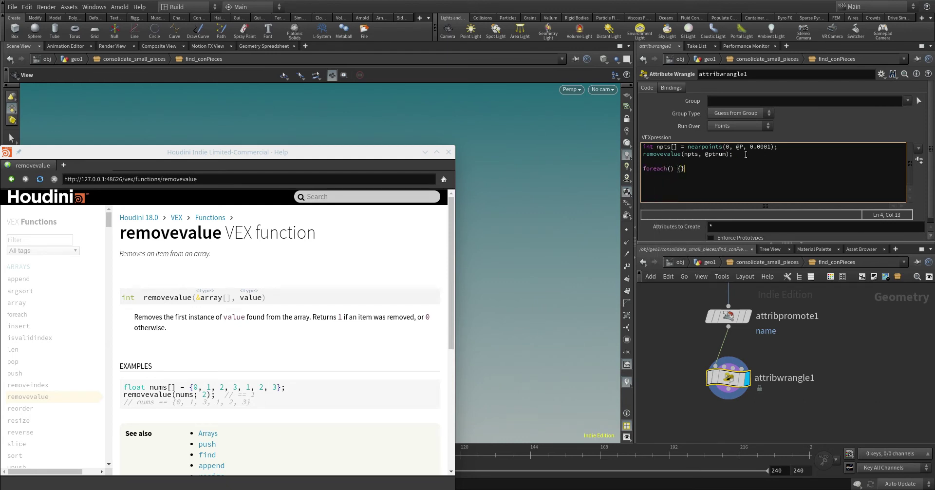
type("{  }")
key("Left")
key("Return")
key("Return")
type("int npt")
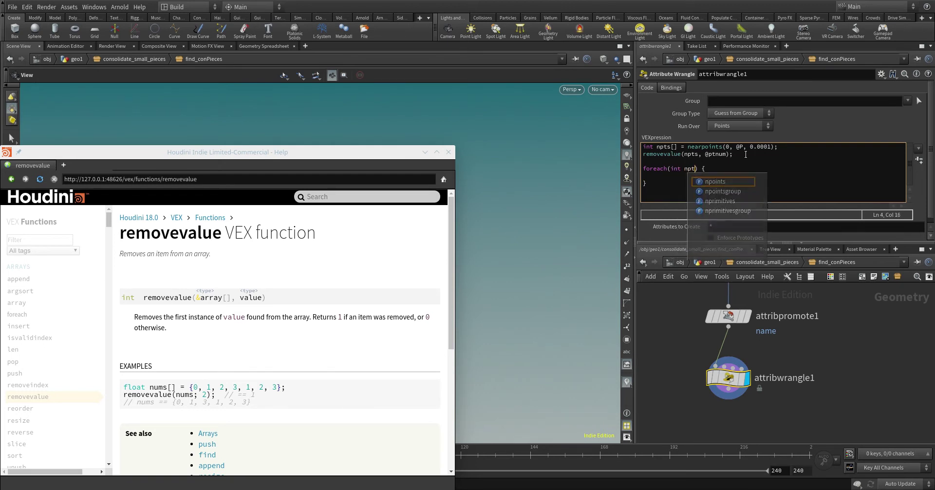
type("; npts")
key("Down")
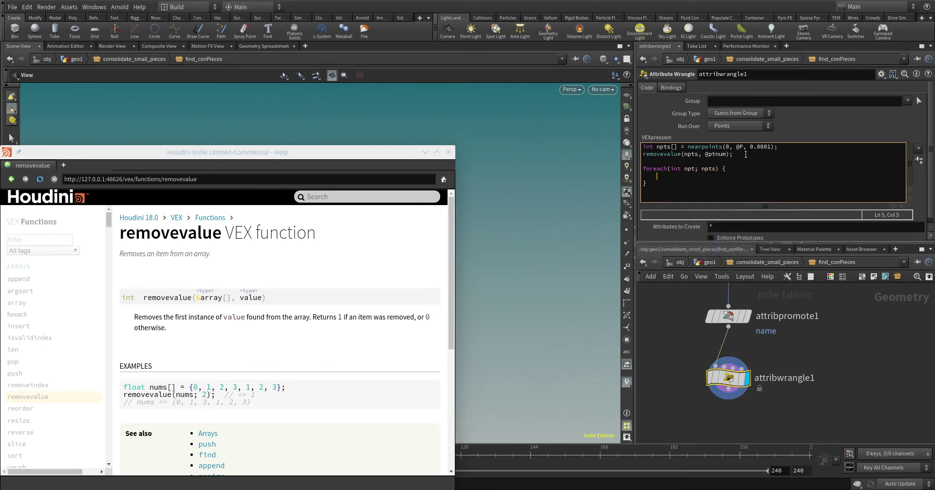
- Declare the array string names[]; on its own line directly below the nearpoints line
left_click(787, 147)
key("Return")
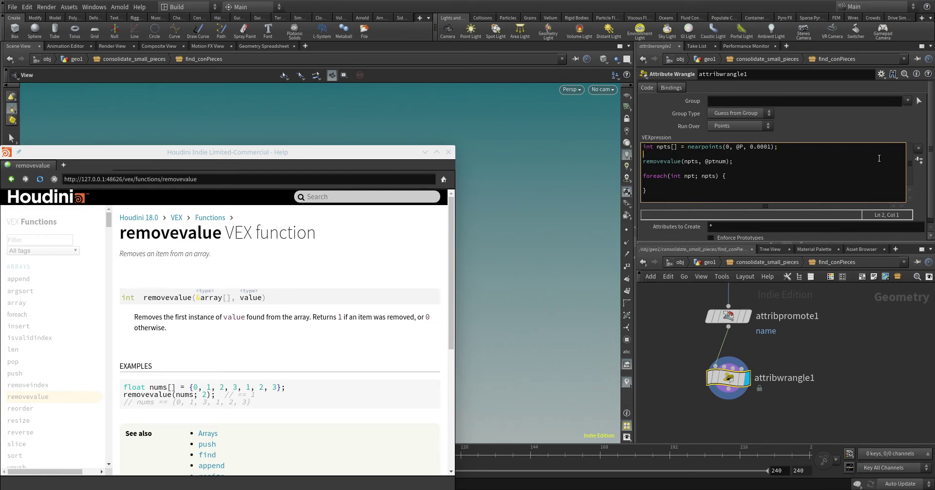
type("st")
type("g names[];")
- Inside the foreach loop, read the near point's name with string name = point(0, "name", npt);
left_click(701, 184)
type("string")
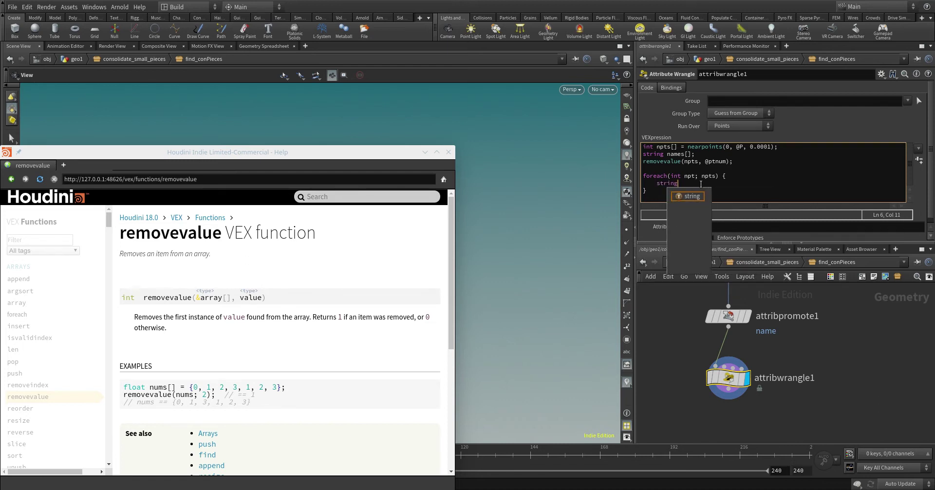
type(" name =")
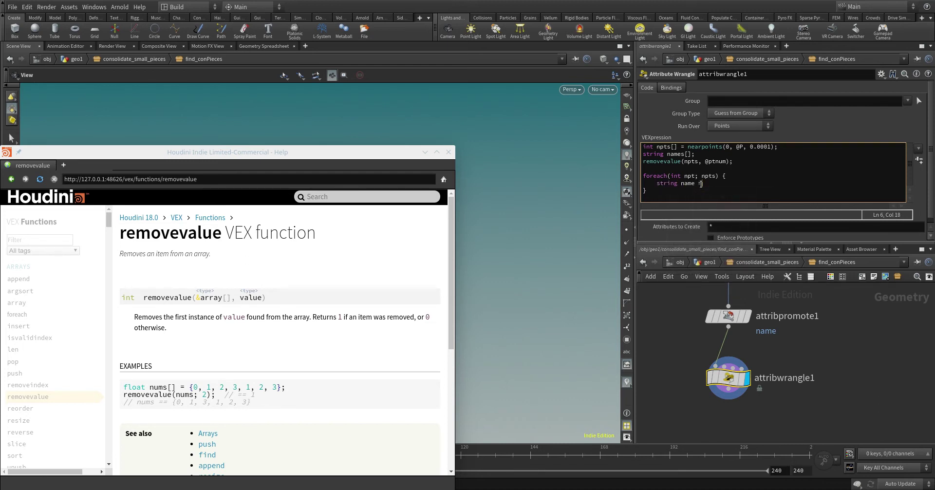
type(" point();")
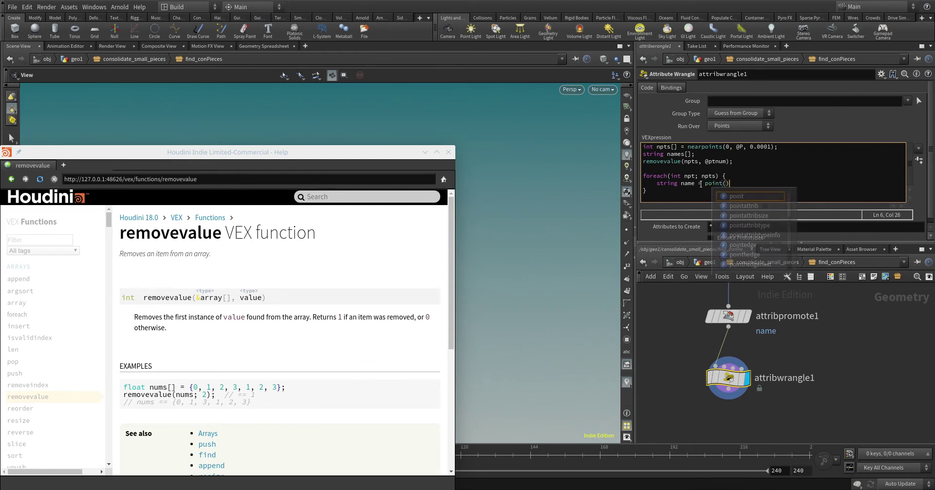
key("Left")
type("0")
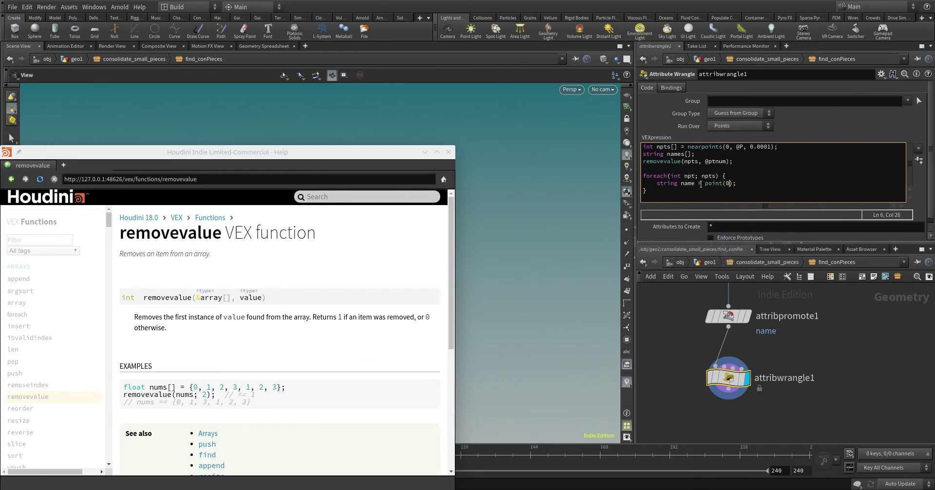
type(", \"name\", npt")
key("End")
- Add int found = find(); to the loop and look up the find(array[], target) form in the function's help page
left_click_drag(695, 154, 644, 154)
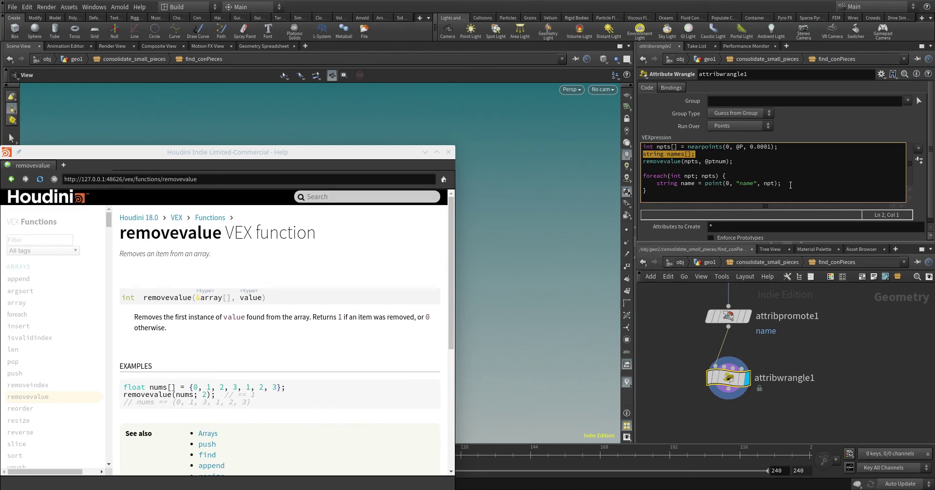
left_click(802, 187)
key("Return")
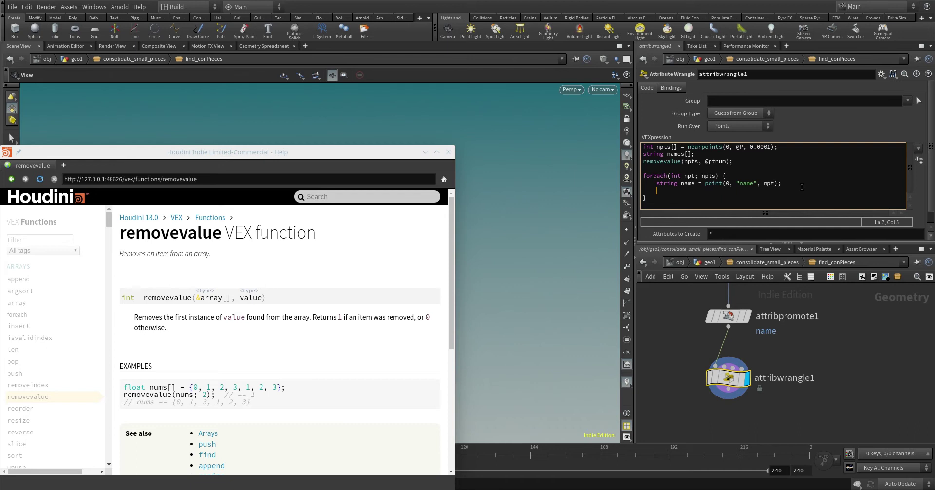
type("int found = find")
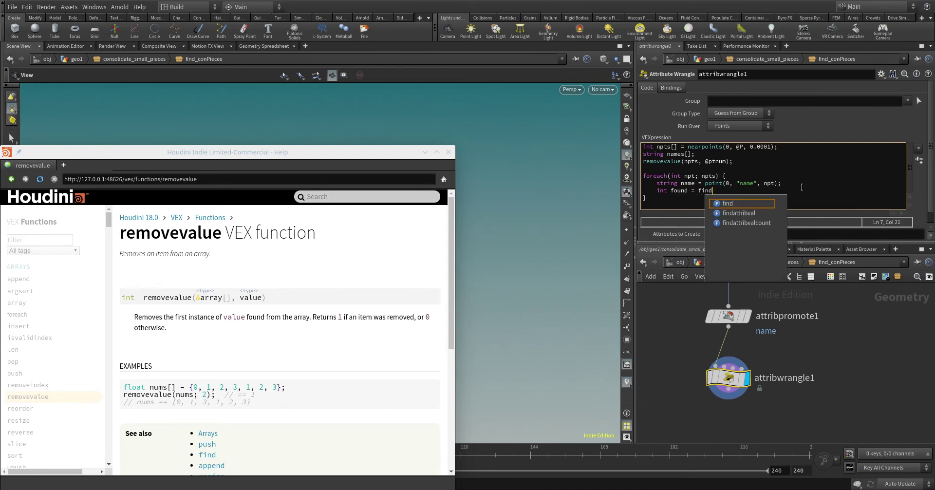
type("();")
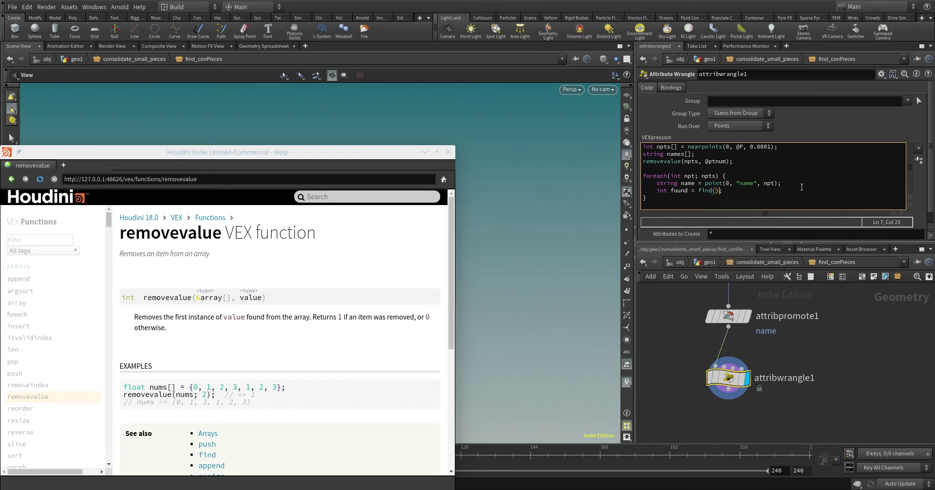
left_click(709, 191)
key("F1")
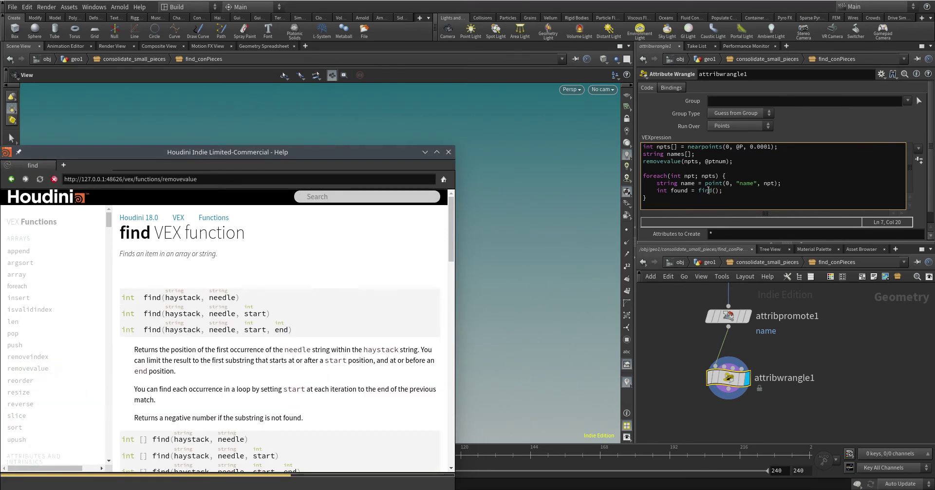
scroll(277, 377, "down", 3)
scroll(276, 377, "down", 4)
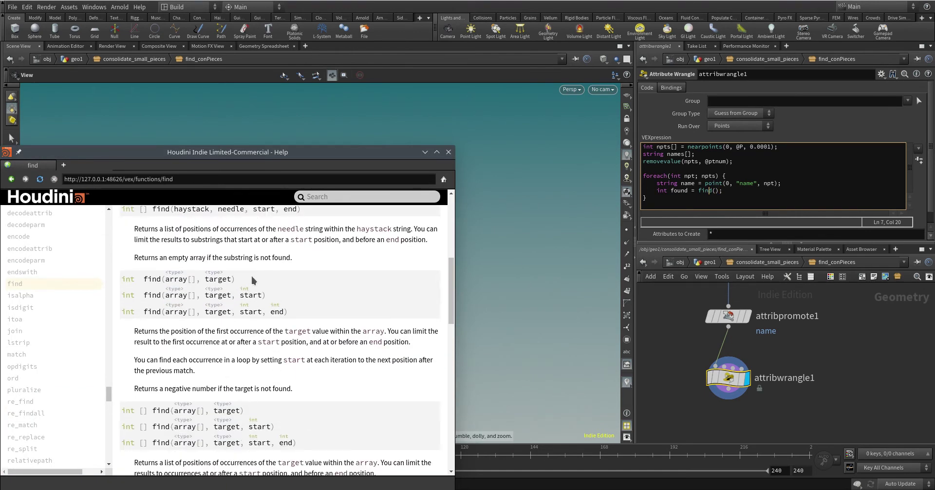
left_click_drag(236, 279, 145, 281)
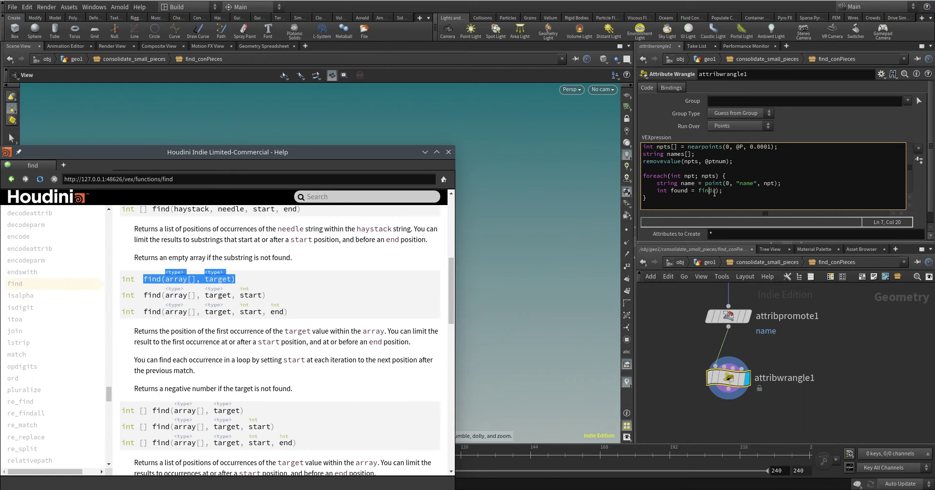
- Fill in the find call's arguments so the line reads int found = find(names, name);
left_click(715, 191)
double_click(676, 154)
key("ctrl+c")
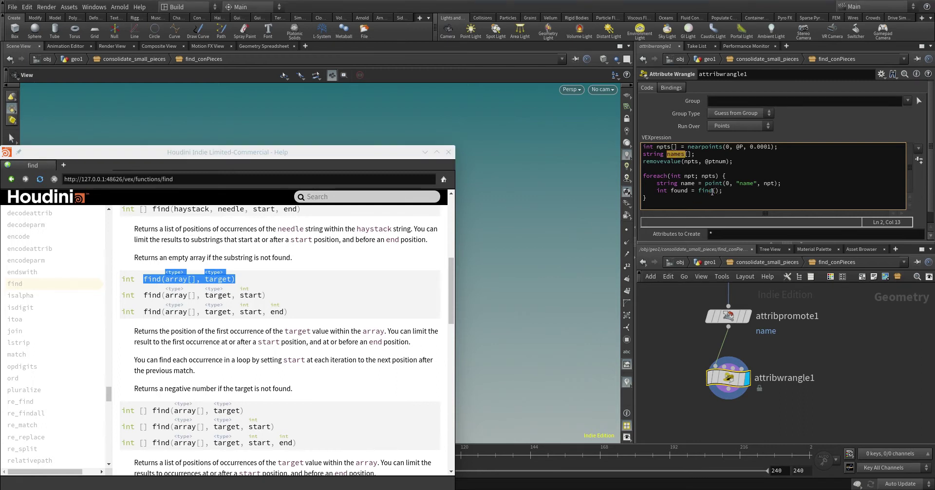
left_click(716, 191)
key("ctrl+v")
type(",")
double_click(687, 183)
key("ctrl+c")
left_click(740, 190)
key("ctrl+v")
- Add the condition if (found < 0) { } to the loop with append(names, name); in its body
key("Return")
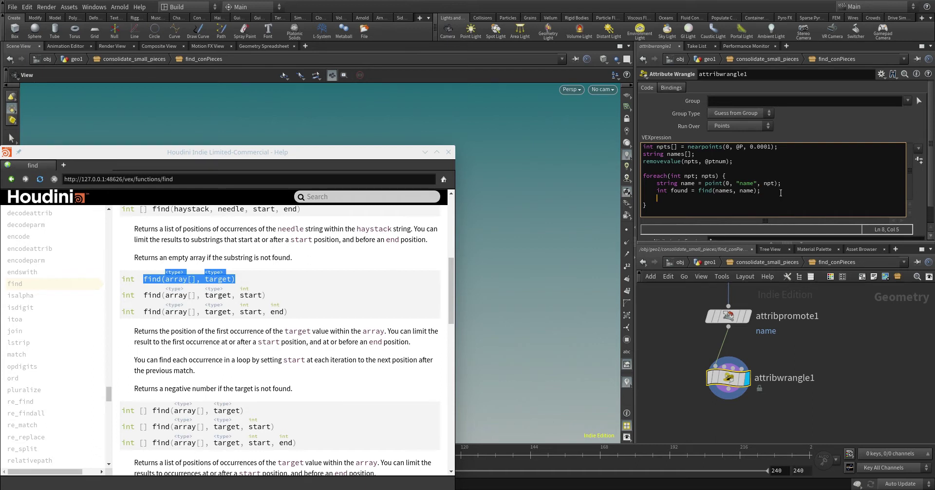
type("if () {")
key("Return")
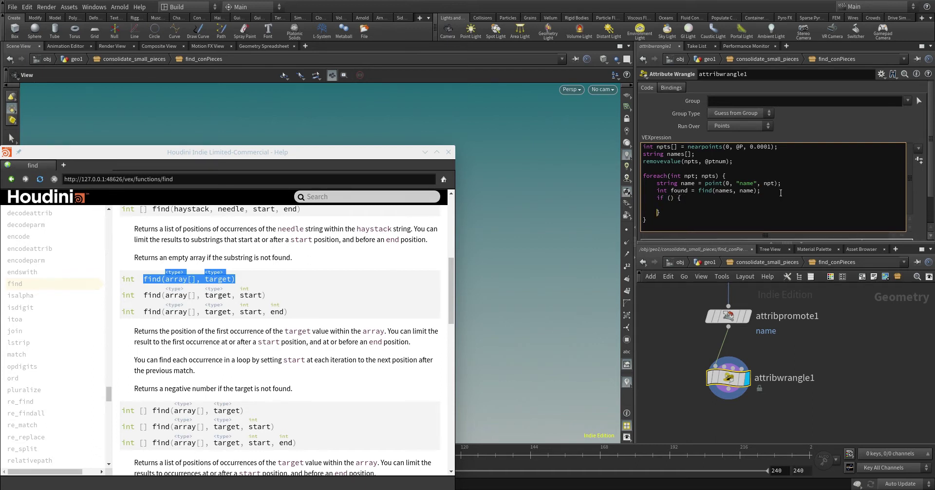
key("Up")
type("found <")
type(" 0) {         ")
type("append(")
type(");")
double_click(676, 154)
middle_click(695, 205)
type("name")
left_click(733, 236)
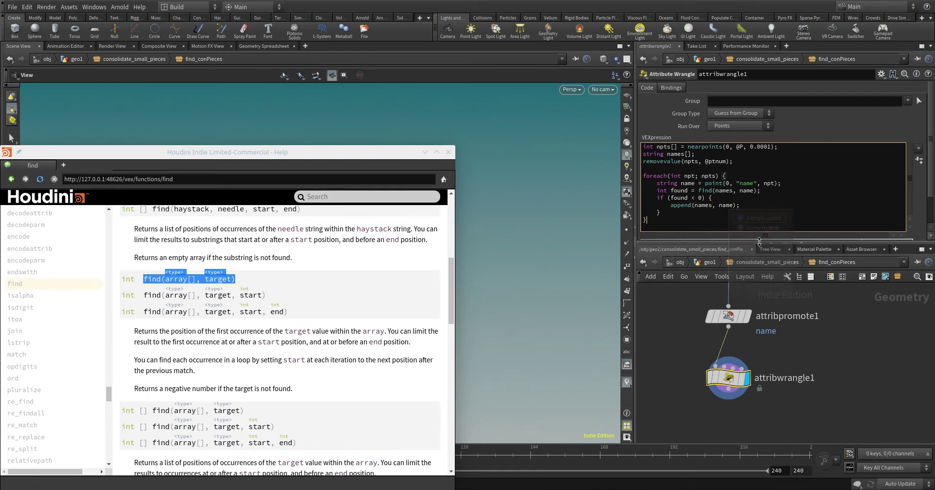
key("Return")
key("Return")
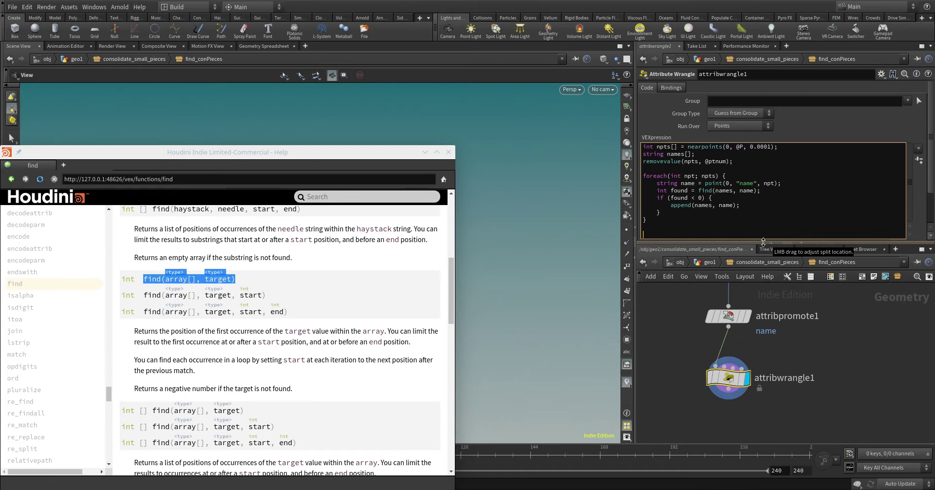
type("s")
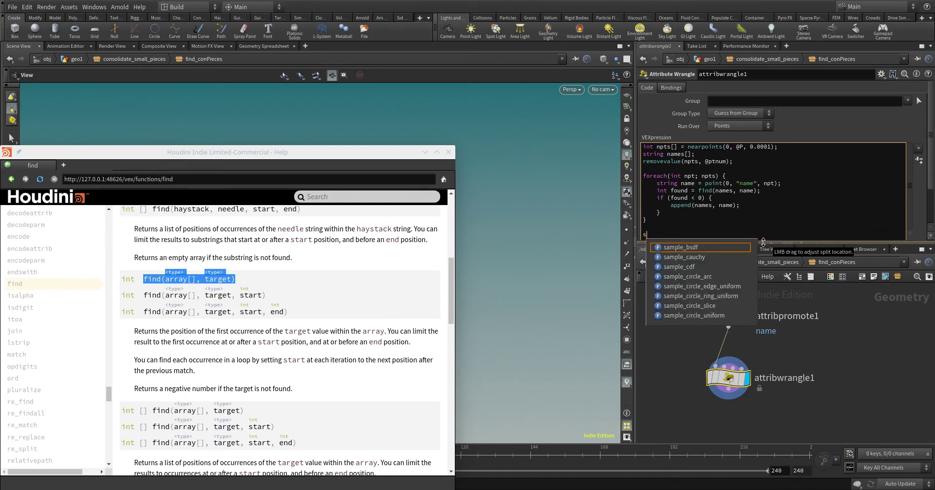
type("[]")
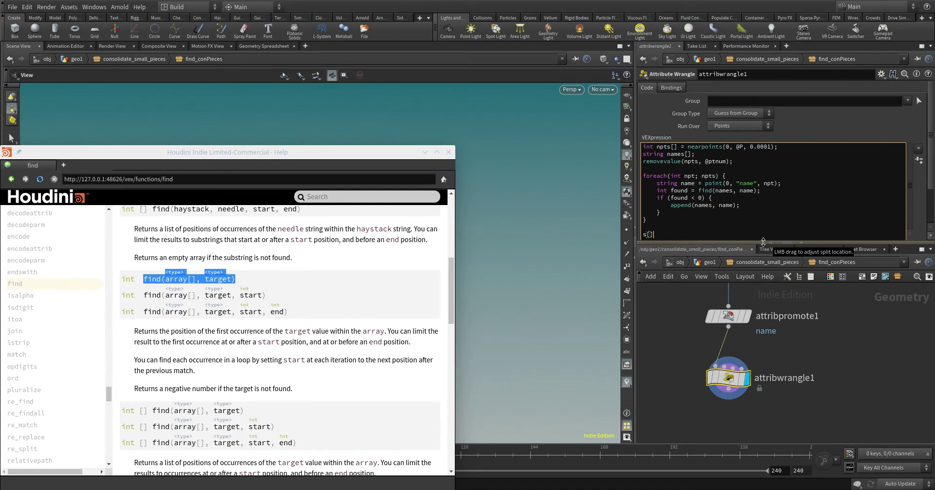
type("@conPieces = names;")
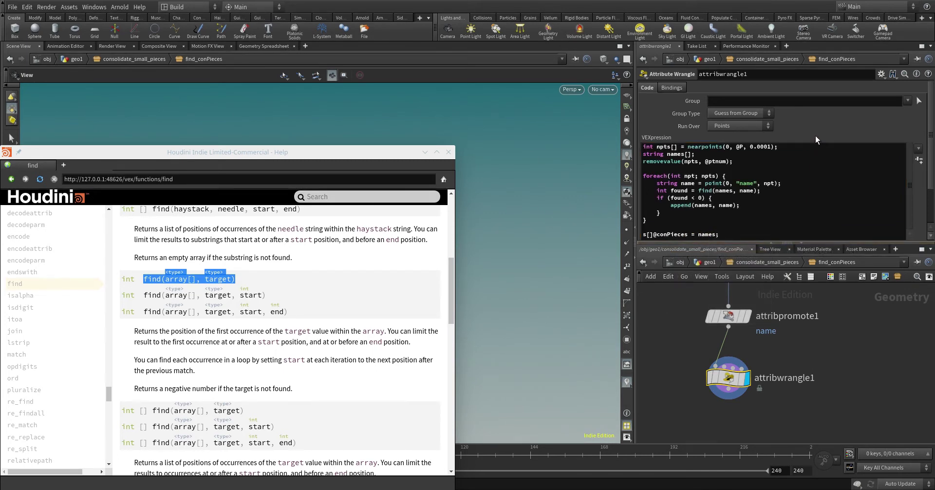
- Put the help window away and examine the conPieces arrays per point in the Geometry Spreadsheet, widening that column
left_click(425, 152)
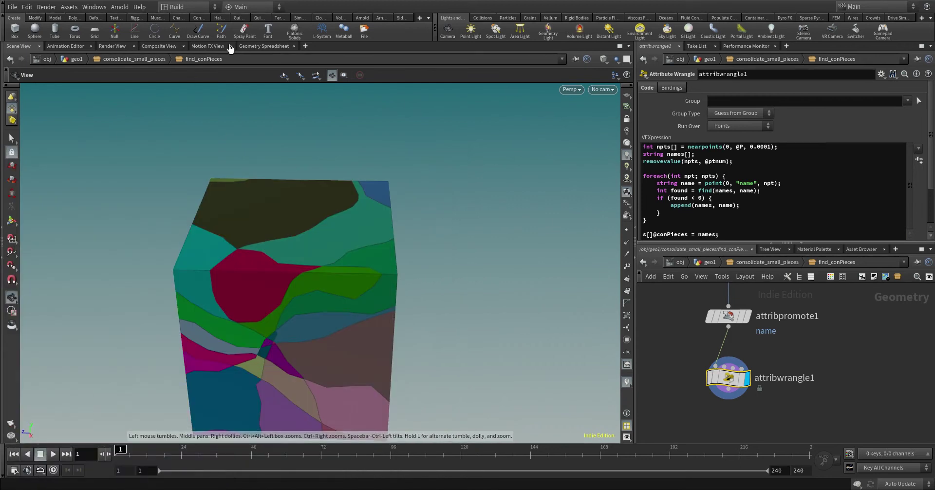
left_click(257, 46)
left_click_drag(209, 103, 457, 108)
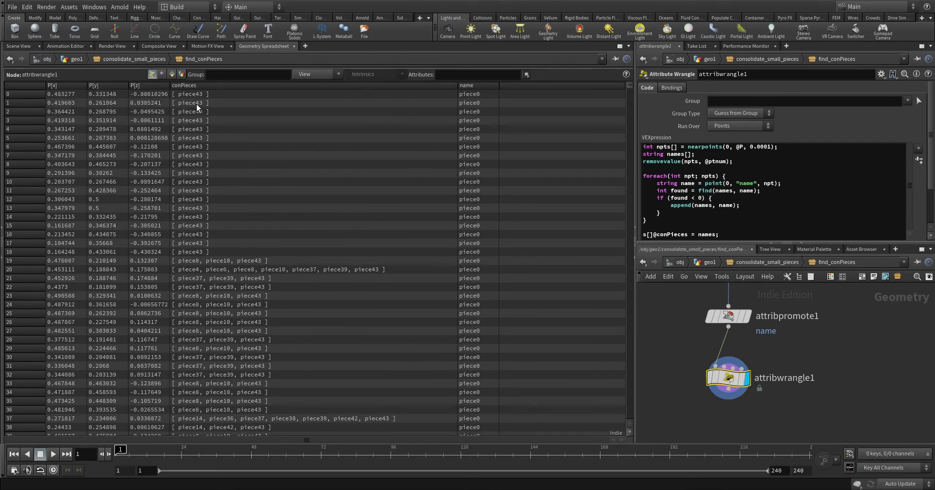
scroll(210, 214, "down", 2)
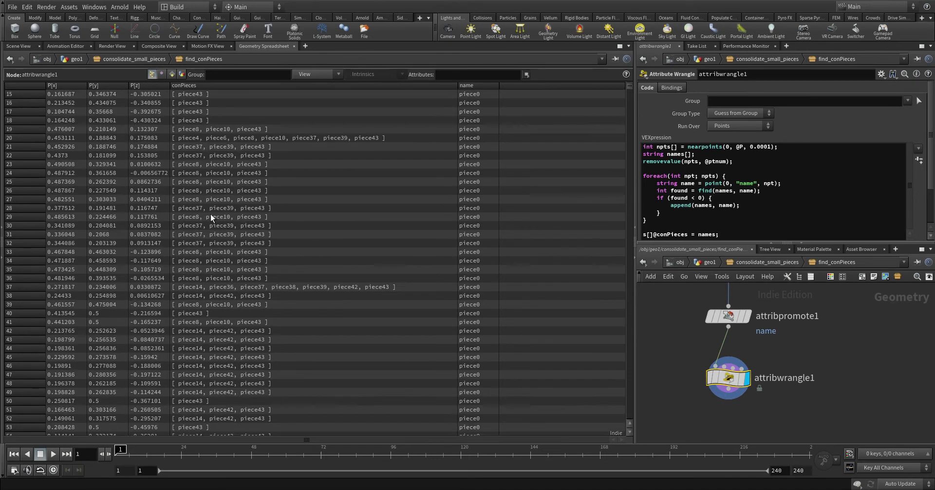
scroll(220, 344, "up", 2)
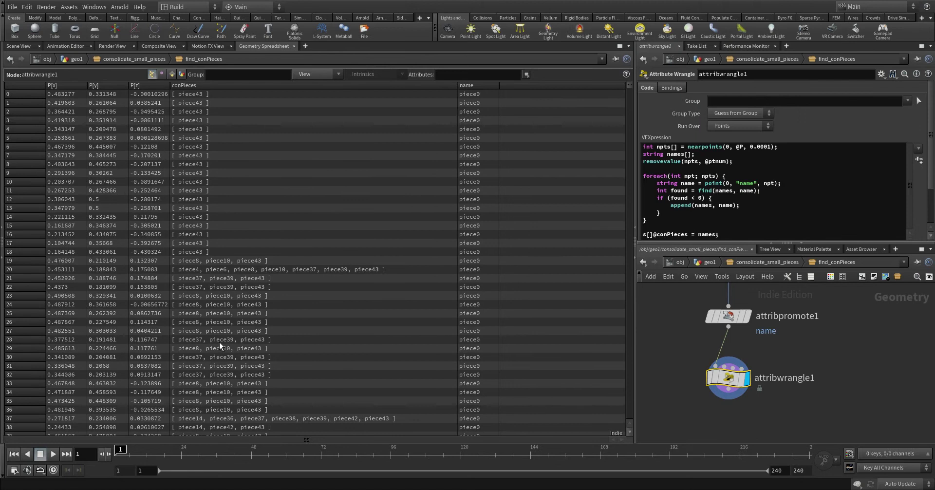
key("ctrl+z")
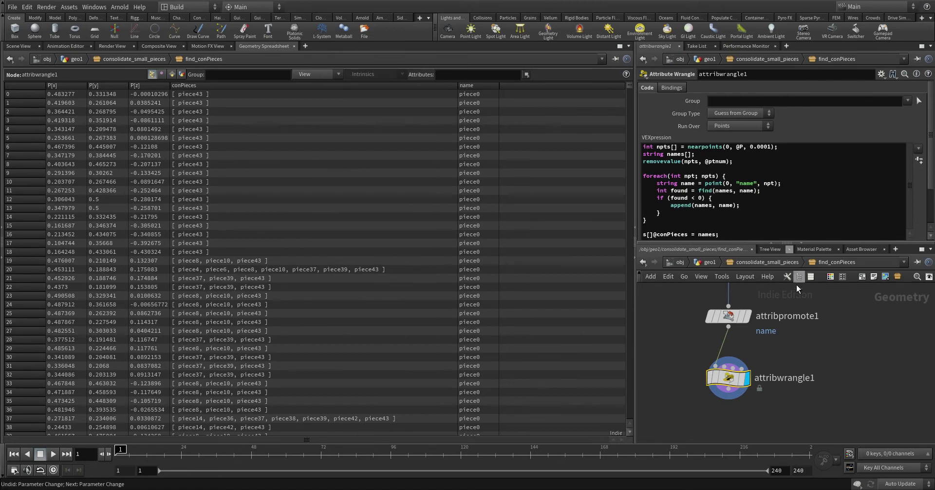
- Rename the attribwrangle1 node to find_conPieces_per_point
double_click(775, 378)
type("find_conPie")
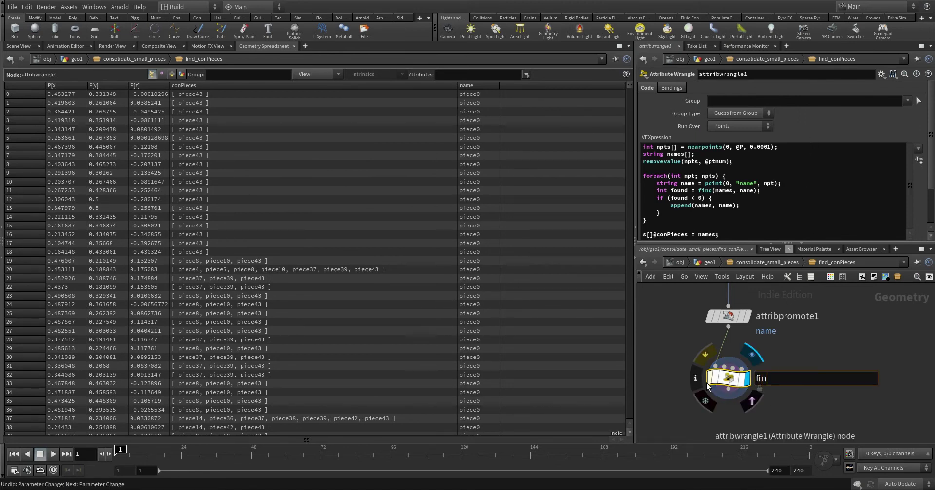
type("ces_per_point")
key("Return")
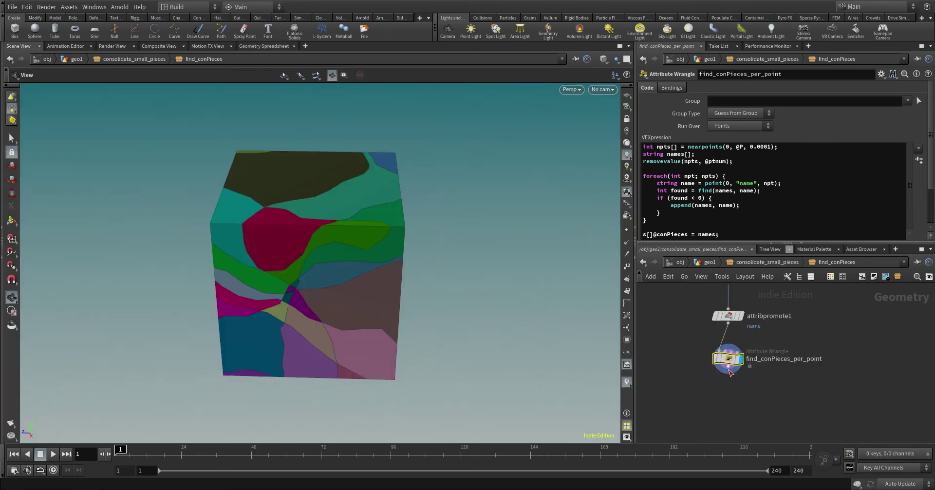
- Add a Split node fed by find_conPieces_per_point and make it the displayed node
left_click(727, 392)
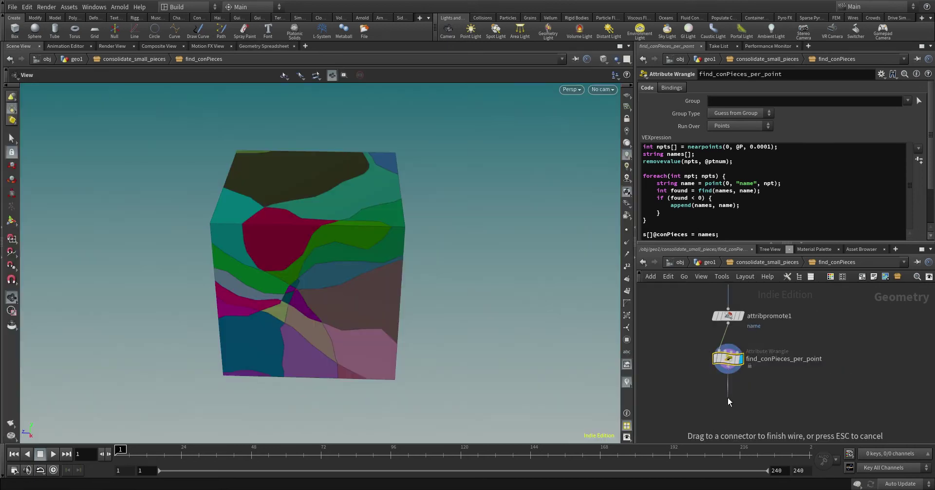
key("Tab")
type("sp")
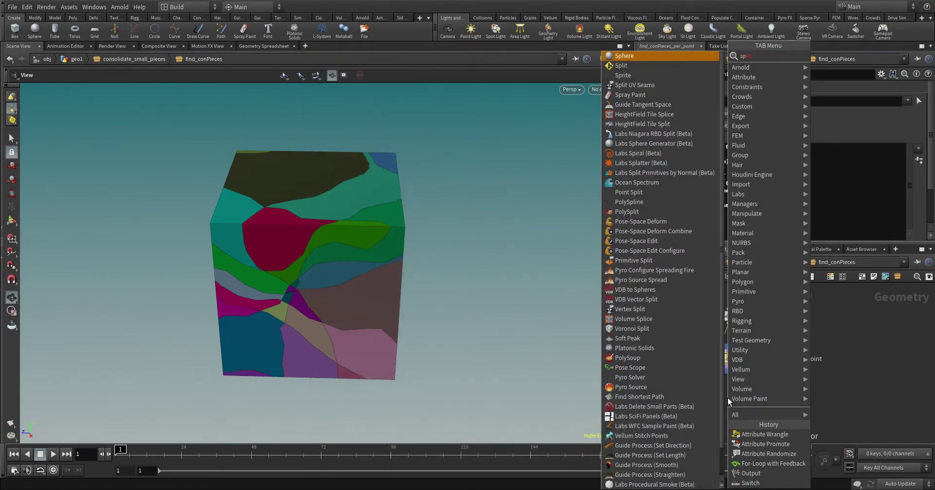
type("l")
key("Return")
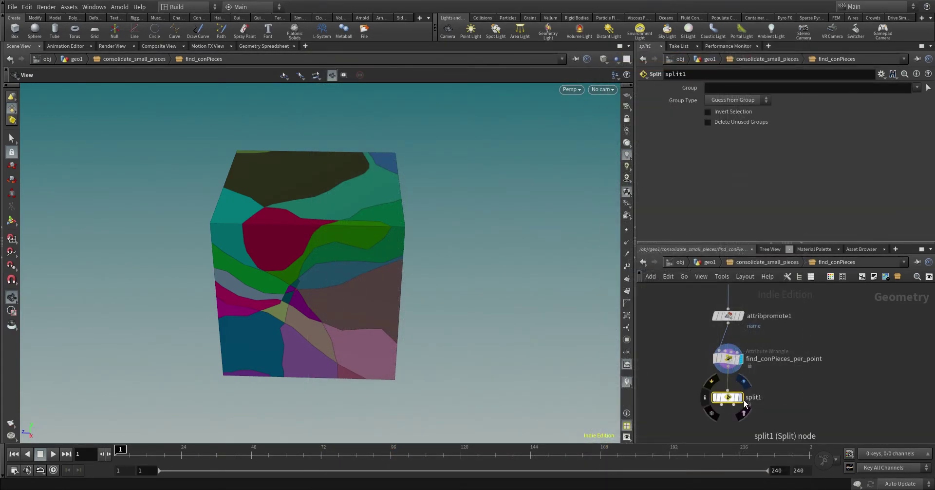
left_click(738, 397)
middle_click_drag(794, 414, 800, 378)
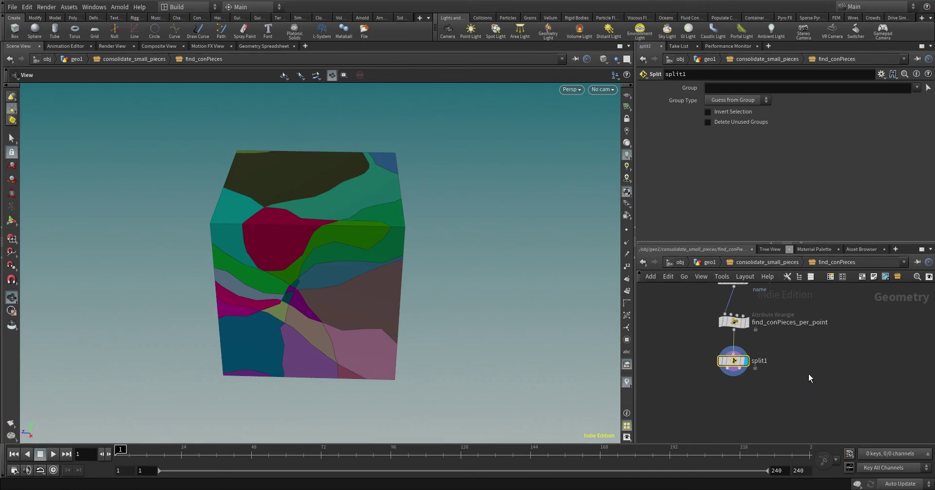
- Set the Split node's group to small and view the separated pieces from another angle
mouse_move(731, 371)
left_click(917, 87)
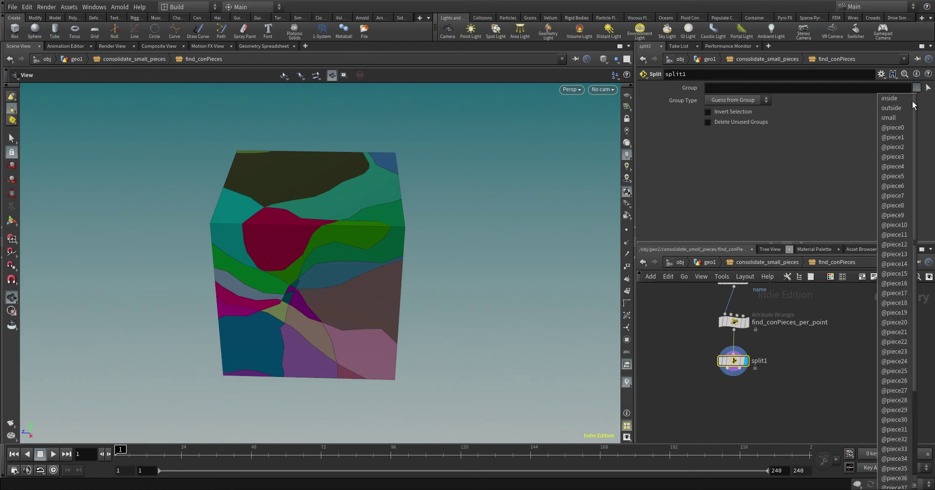
left_click(892, 118)
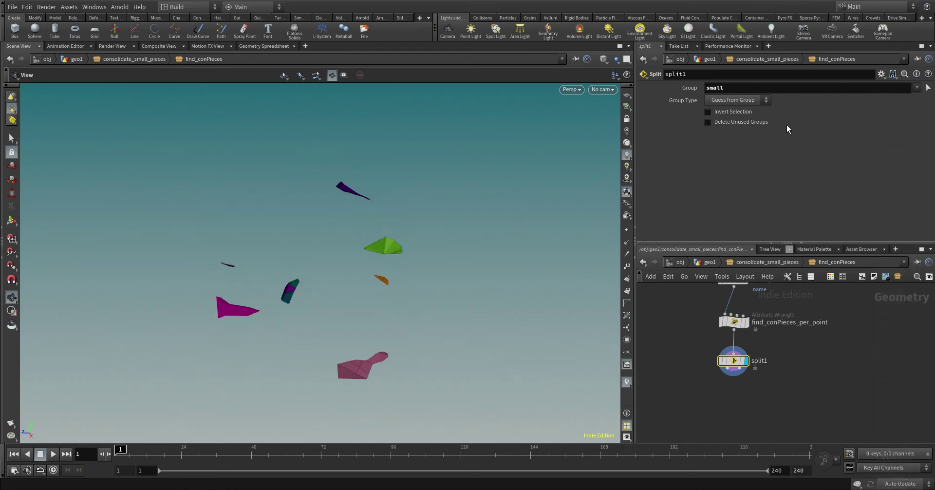
left_click_drag(384, 334, 312, 336, "alt")
- Add a Null node wired to the Split node's second output and display it to check the remaining pieces
middle_click_drag(768, 407, 808, 365)
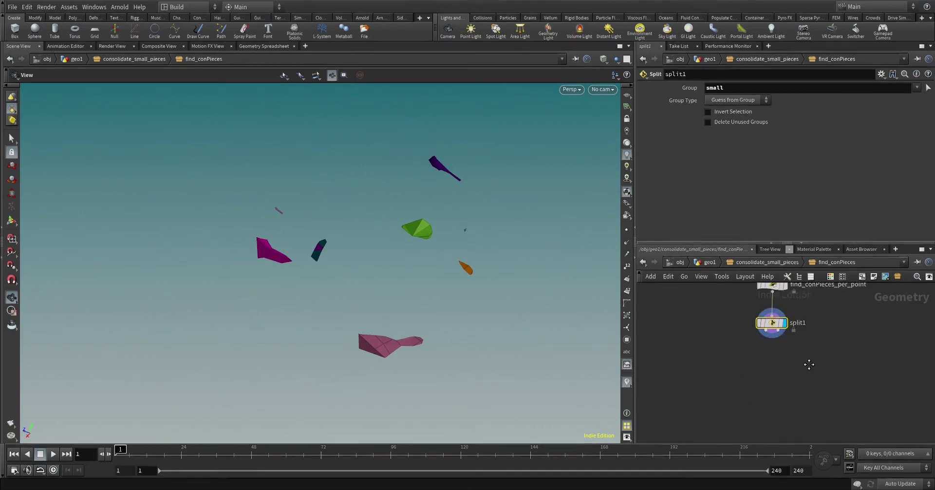
left_click(779, 326)
left_click(839, 378)
type("null")
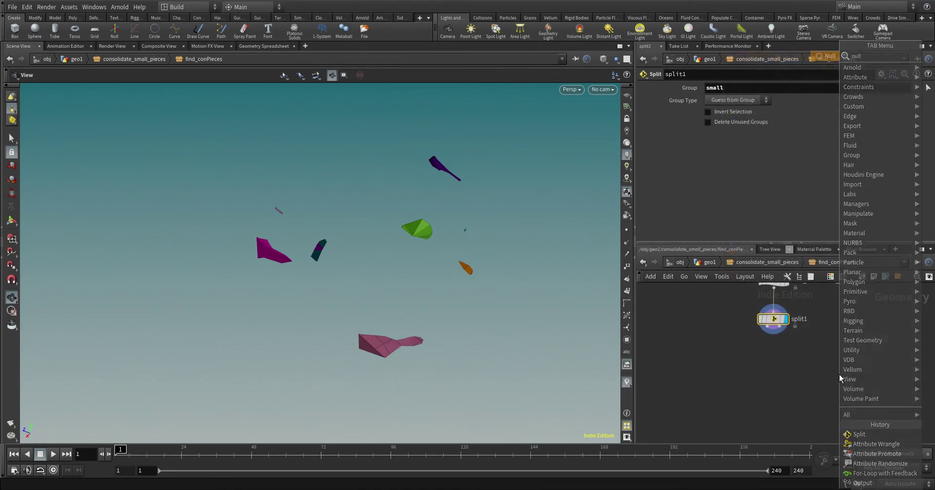
key("Return")
left_click(838, 374)
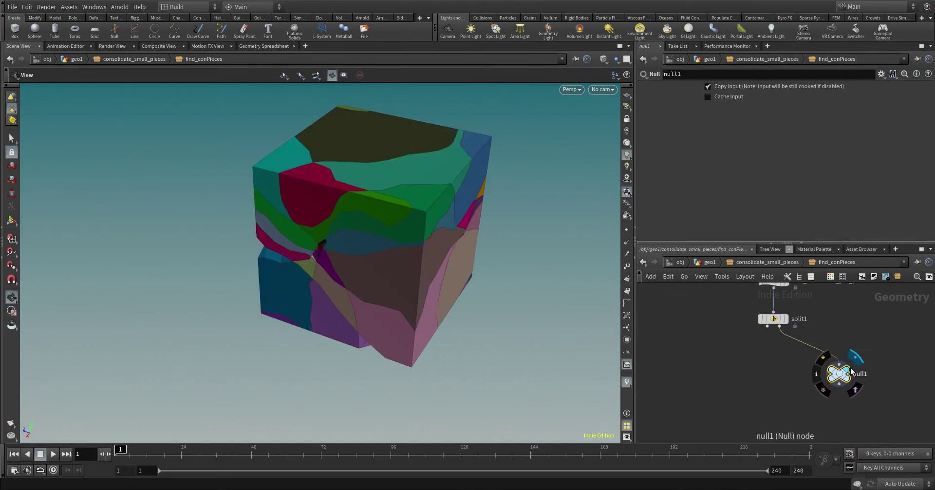
left_click_drag(372, 283, 560, 292)
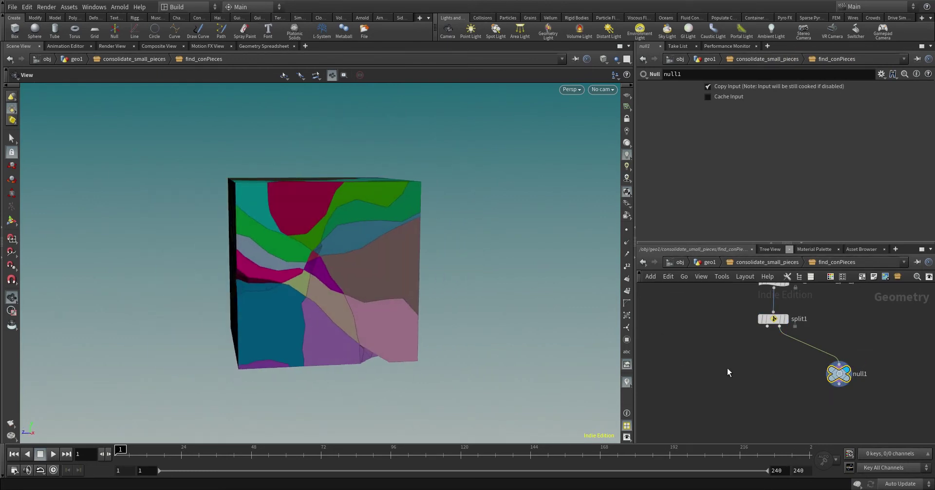
- Begin adding a new node wired to the Split node's first output
left_click(766, 326)
key("Tab")
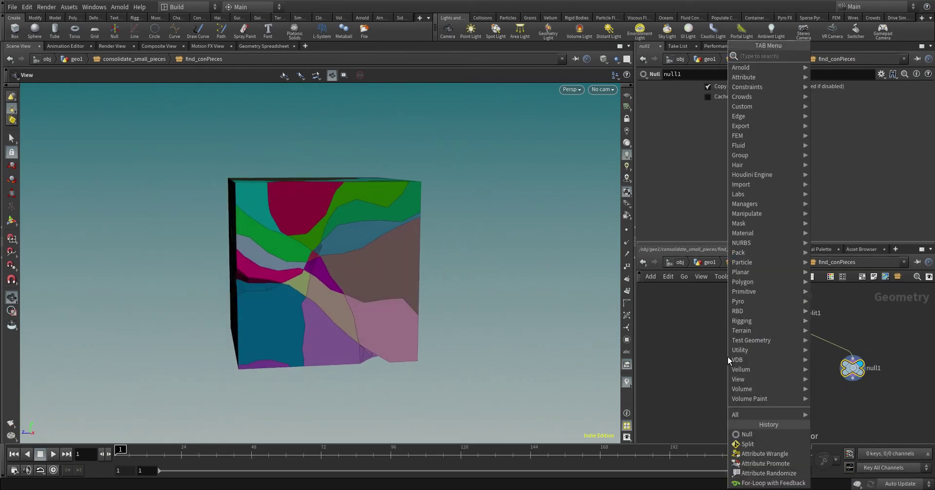
- Add a For-Each Named Primitive loop below split1, fed by its first output
type("for")
key("Down")
key("Down")
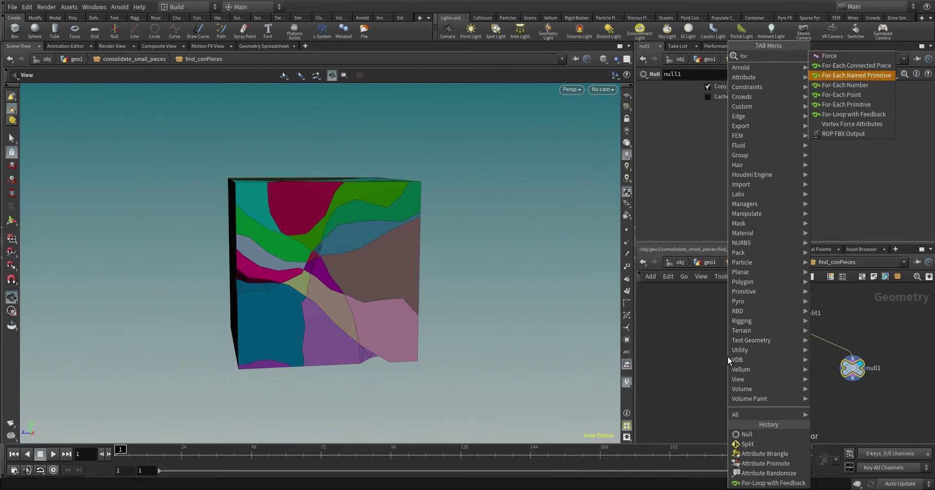
key("Return")
left_click(735, 366)
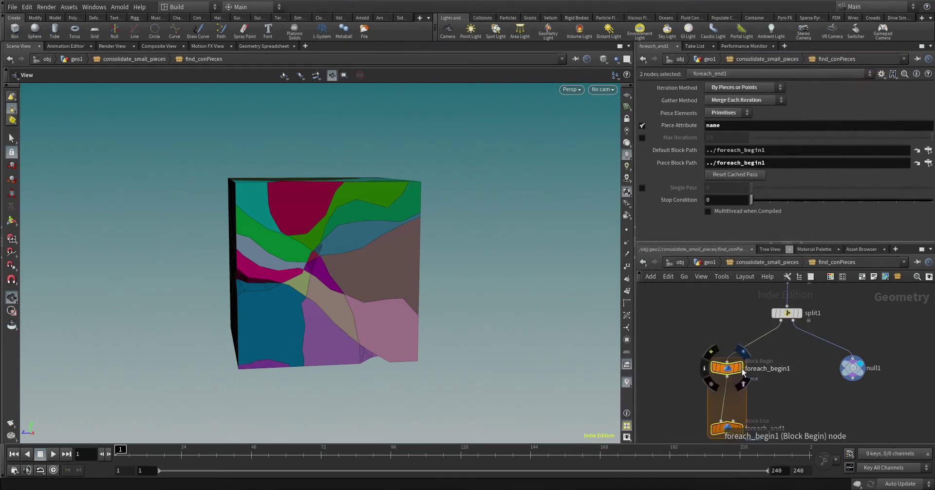
- Move foreach_end1 further down to make room inside the loop, and inspect the single piece in the scene view
scroll(750, 385, "down", 2)
middle_click_drag(760, 396, 751, 352)
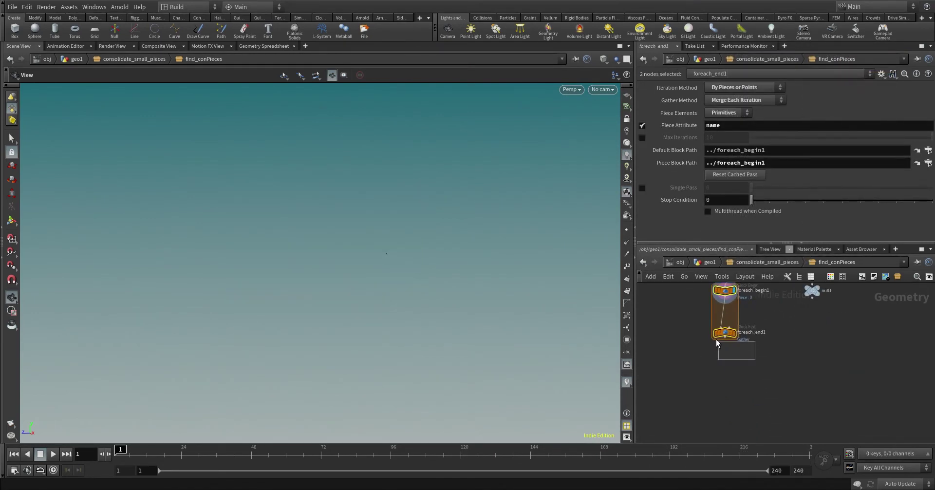
left_click(725, 336)
left_click_drag(724, 338, 720, 410)
key("f")
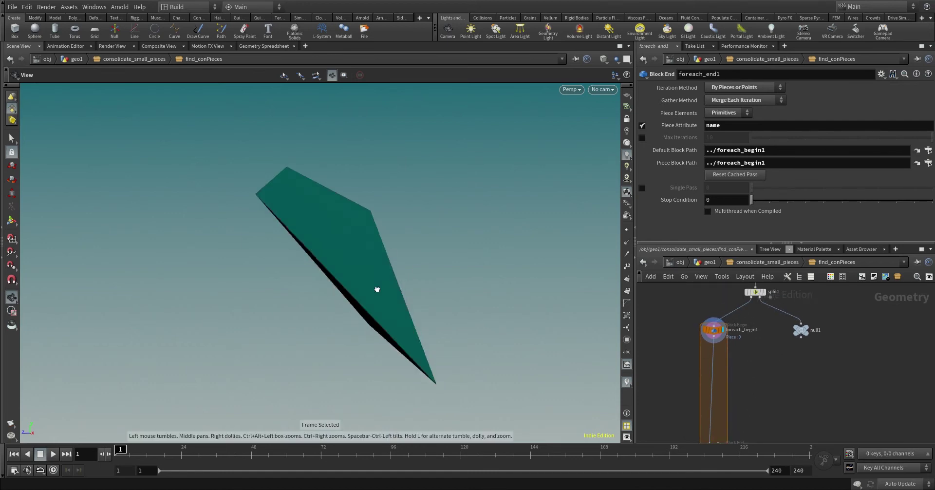
left_click_drag(390, 269, 363, 288)
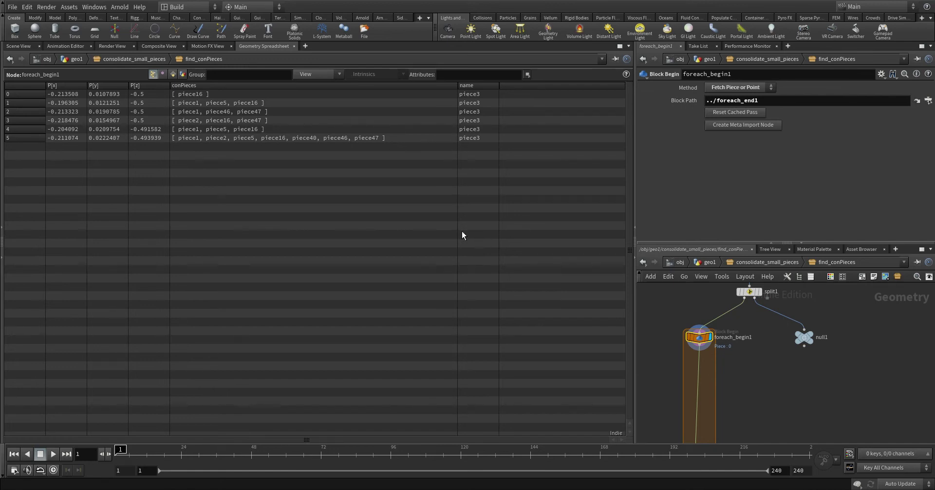
- Insert an Attribute Wrangle after foreach_begin1, display it, and set it to run over Detail (only once)
scroll(706, 389, "up", 2)
middle_click_drag(732, 383, 761, 362)
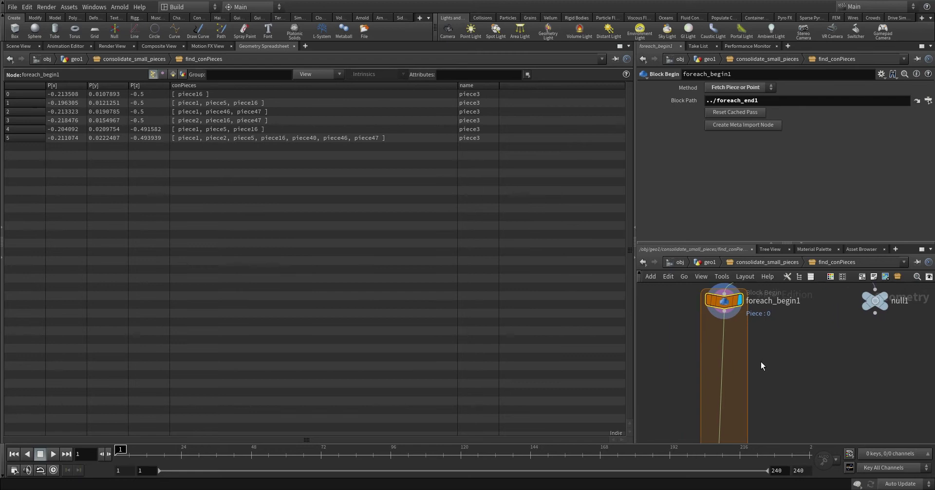
key("Tab")
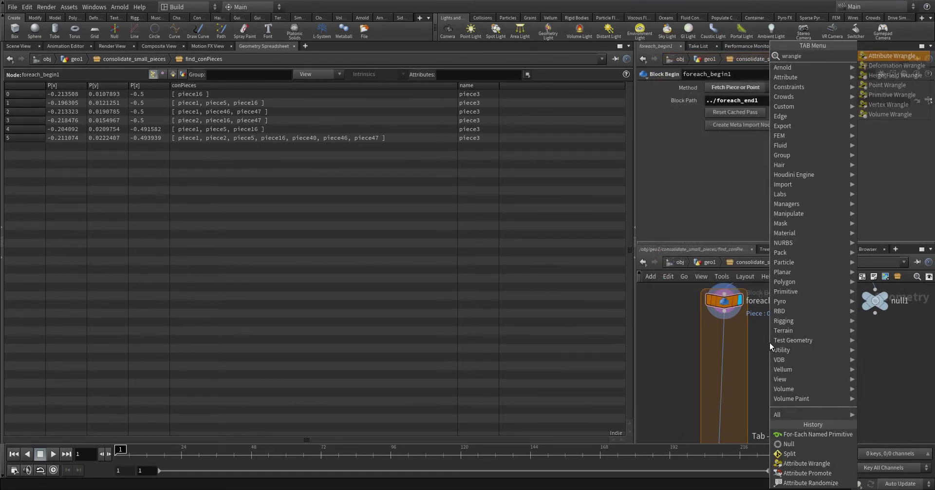
key("Return")
left_click(720, 340)
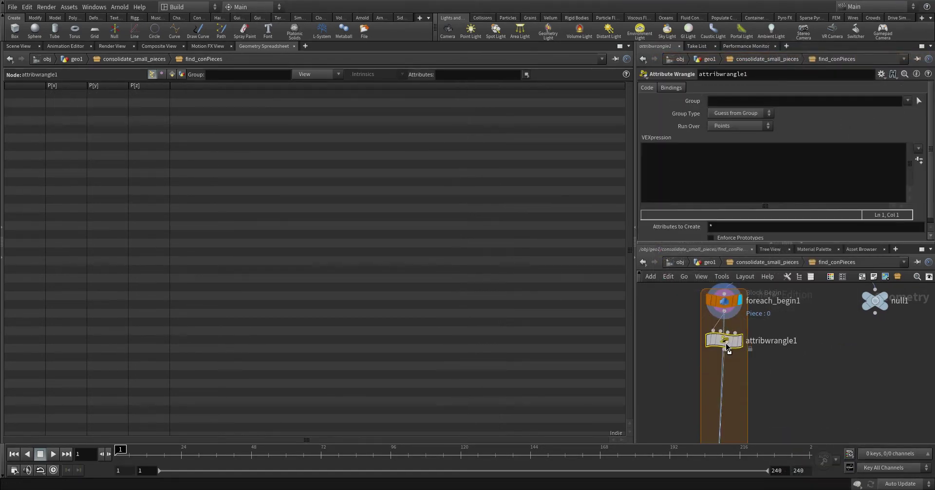
left_click(740, 344)
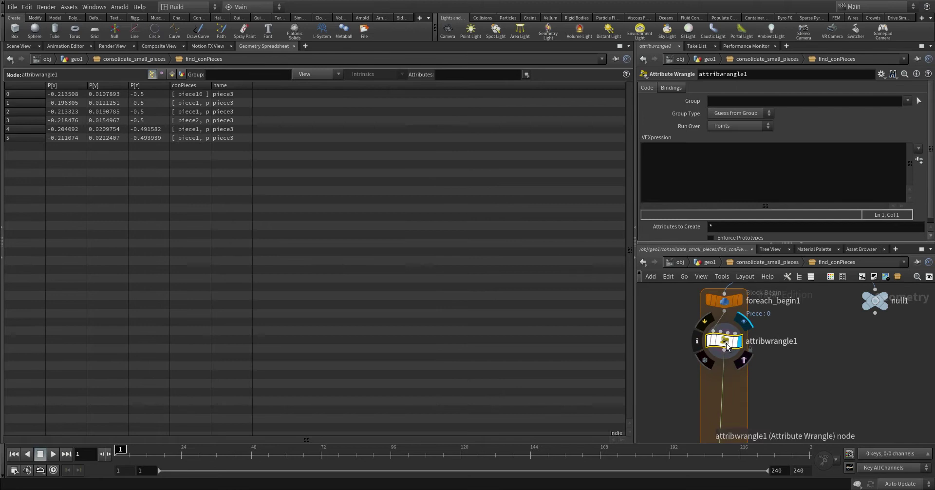
left_click(723, 127)
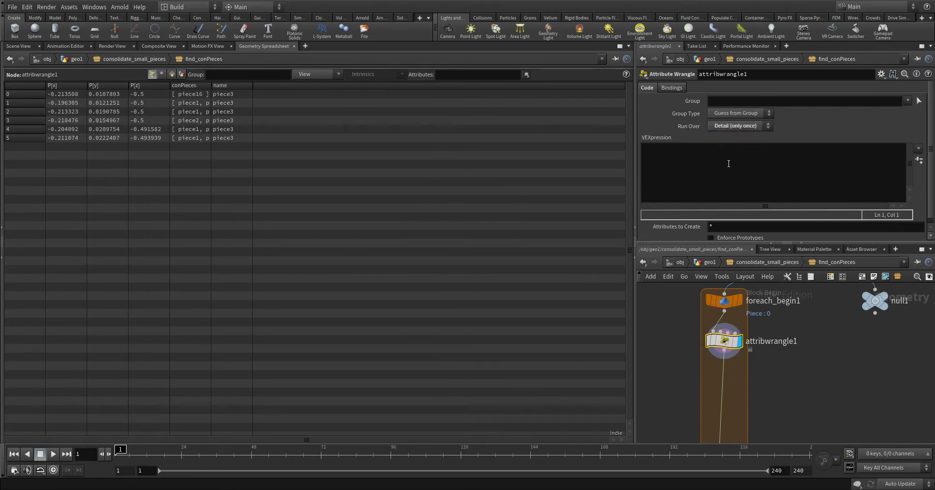
- Write a for loop in the wrangle with the header "int i = 0; i < npoints(0), i++" and an empty body
left_click(728, 161)
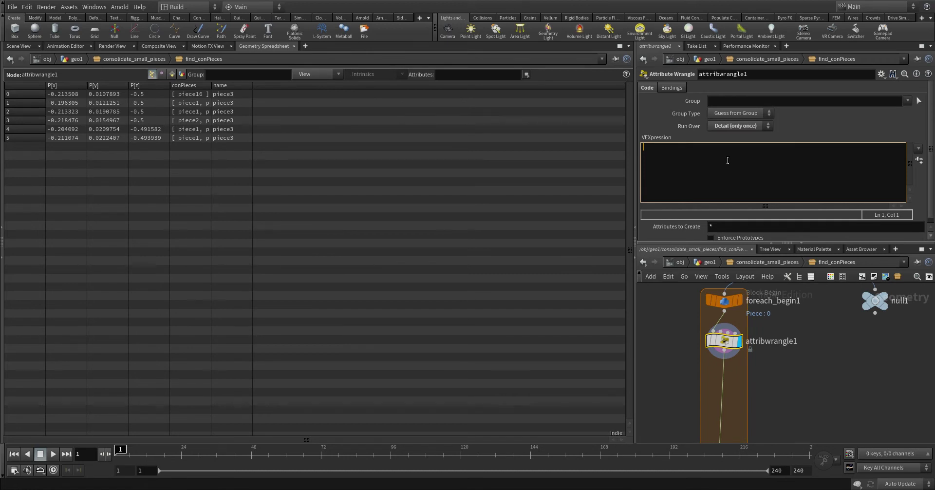
type("for () ")
type("{")
key("Return")
key("Return")
key("Right")
type("int i = 0; i < npoint")
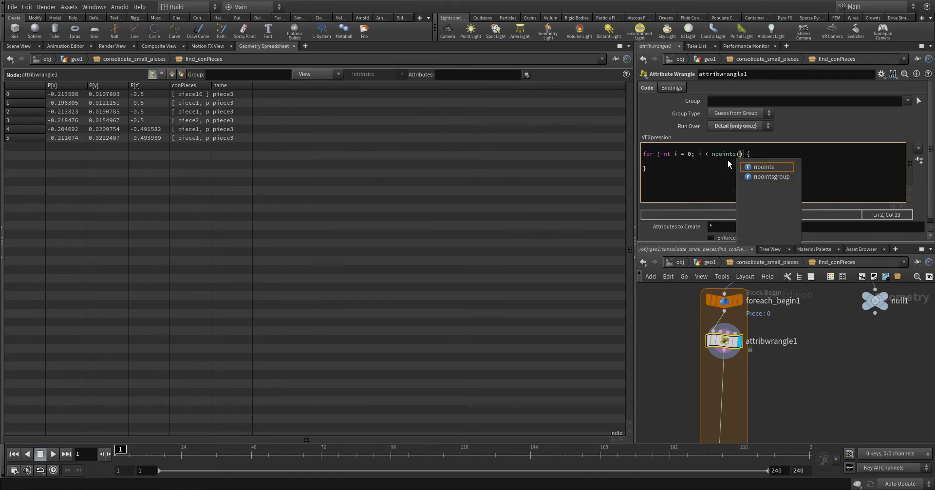
type("s(0")
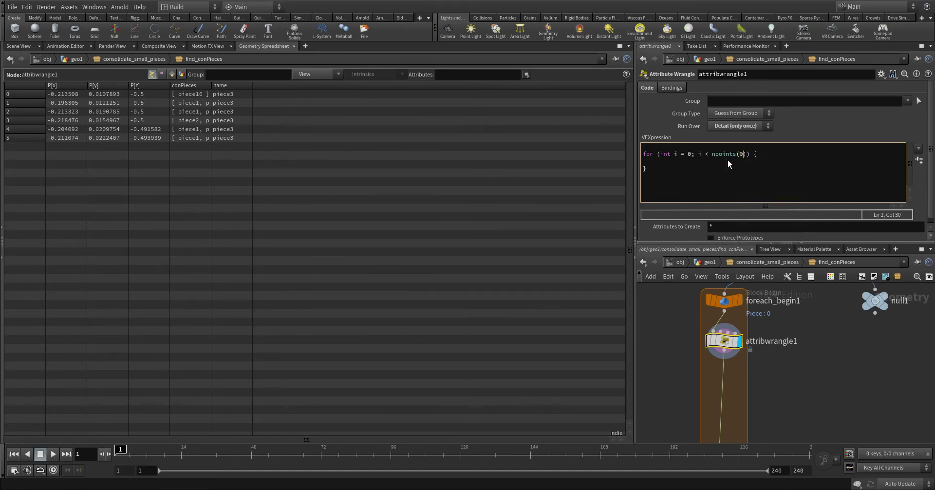
type("), i++")
left_click(682, 161)
left_click_drag(745, 154, 714, 154)
- In the loop body, declare string conPieces[] = point(0, "conPieces", i);
left_click(684, 160)
type("stri")
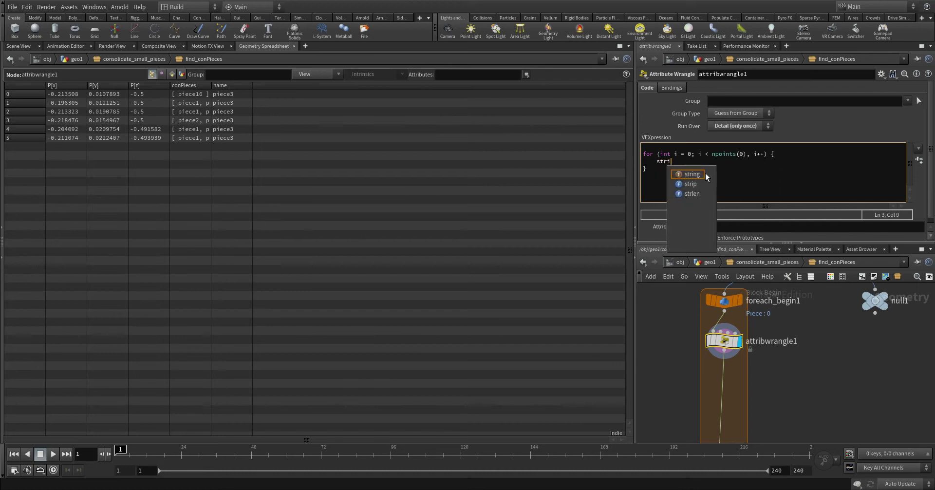
type("ng con")
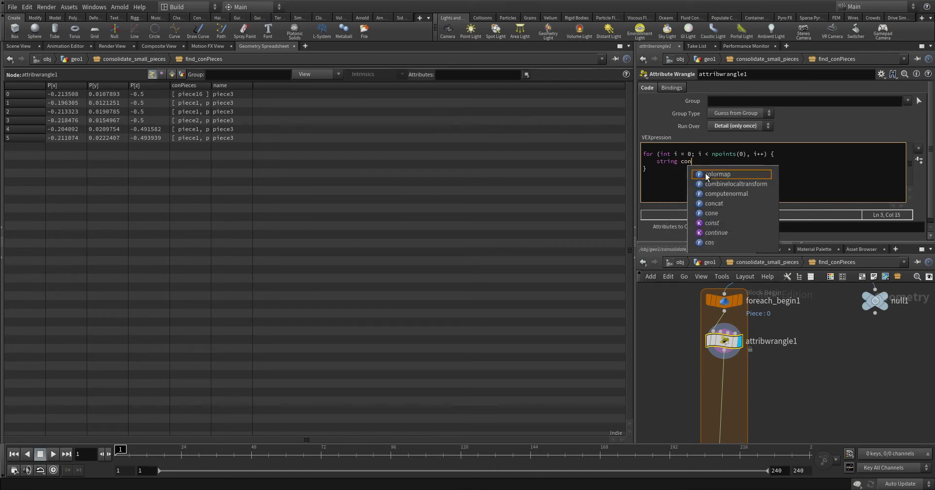
type("Pieces ")
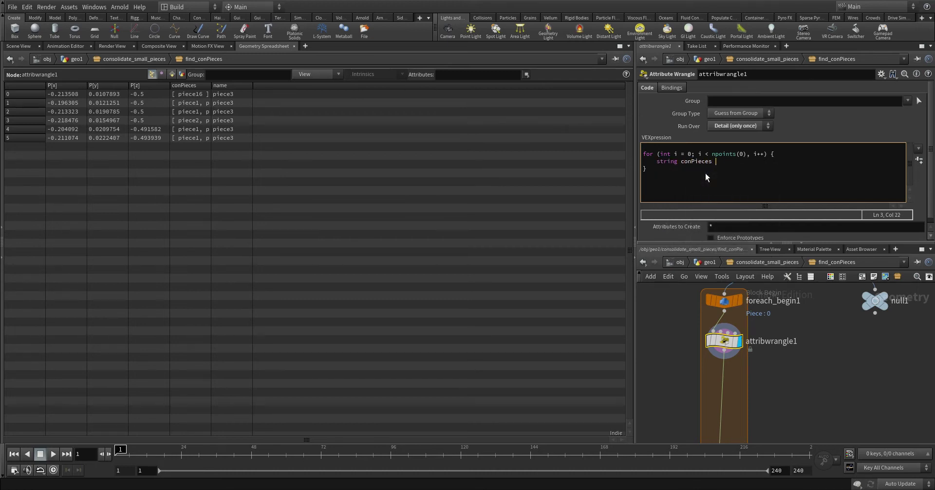
type("= point();")
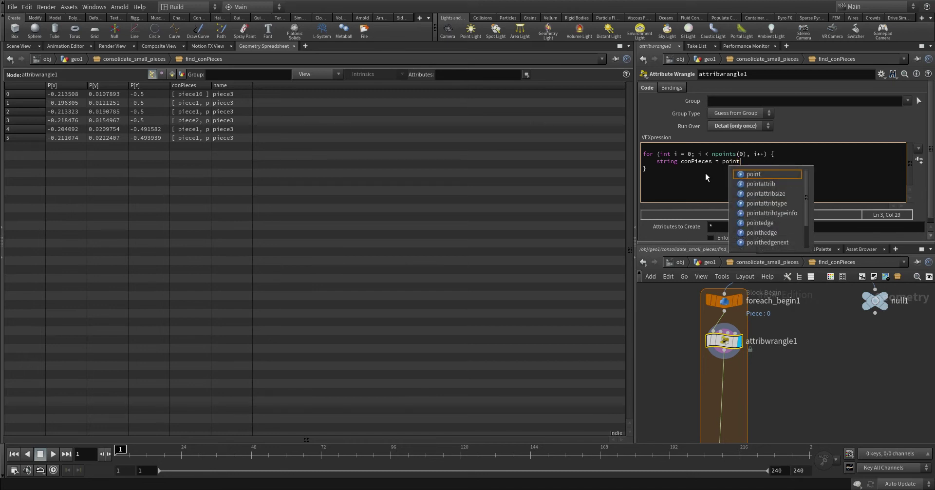
key("Left")
key("Left")
type("0")
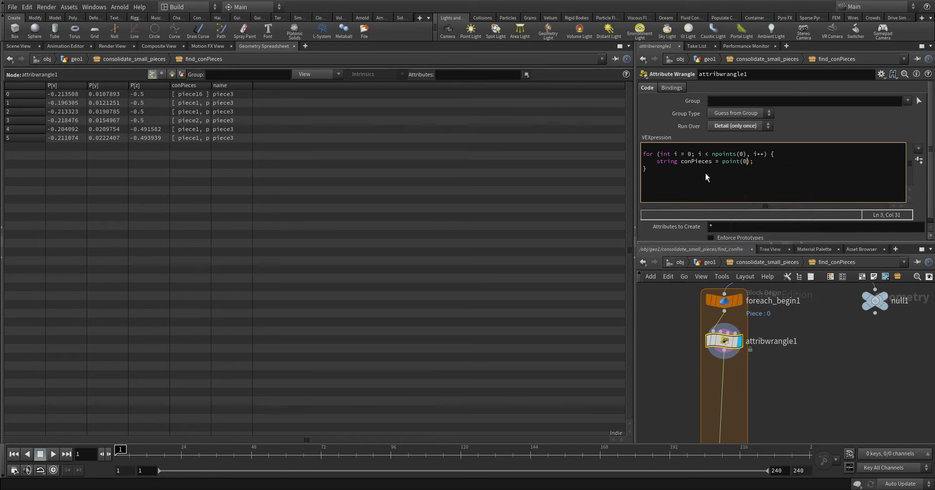
type(", \"con")
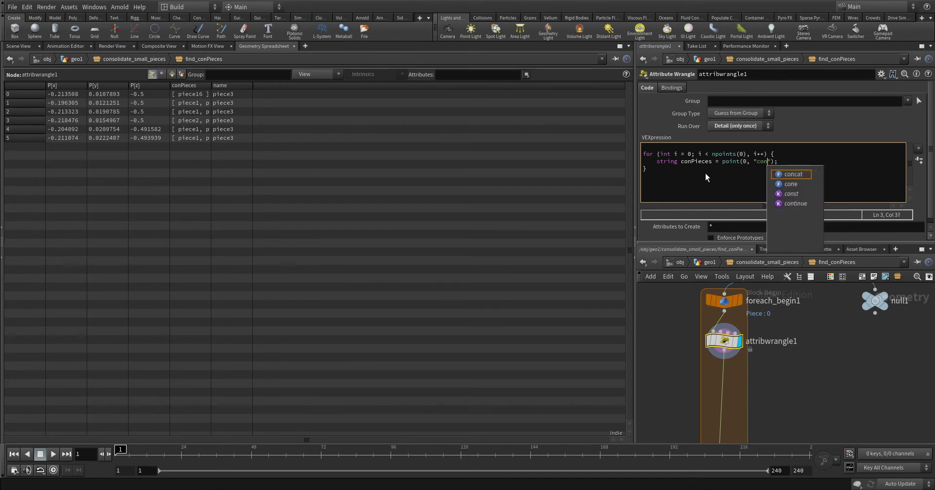
type("Pieces\", ")
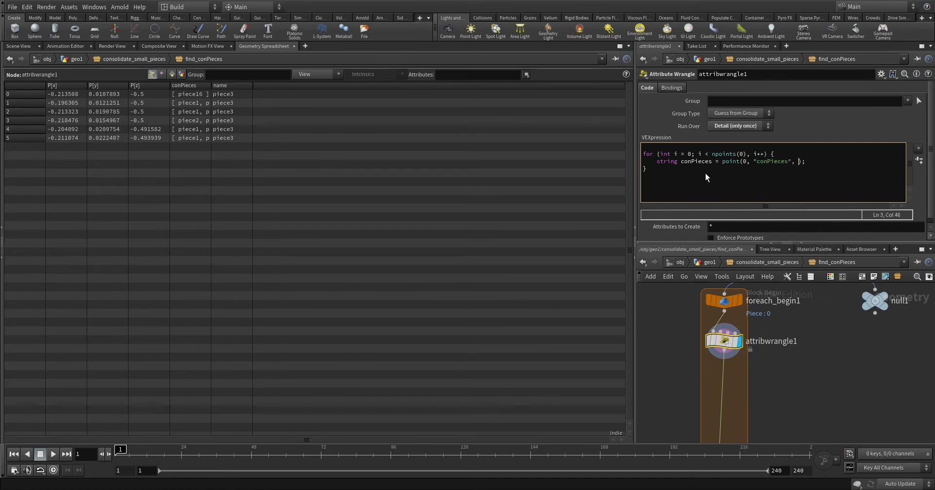
type("i")
key("Escape")
key("End")
key("Return")
key("Return")
left_click(713, 162)
type("[]")
- Below the conPieces declaration, add an empty nested loop: foreach(int conPiece; conPieces) { }
left_click(692, 170)
key("Return")
type("foreac")
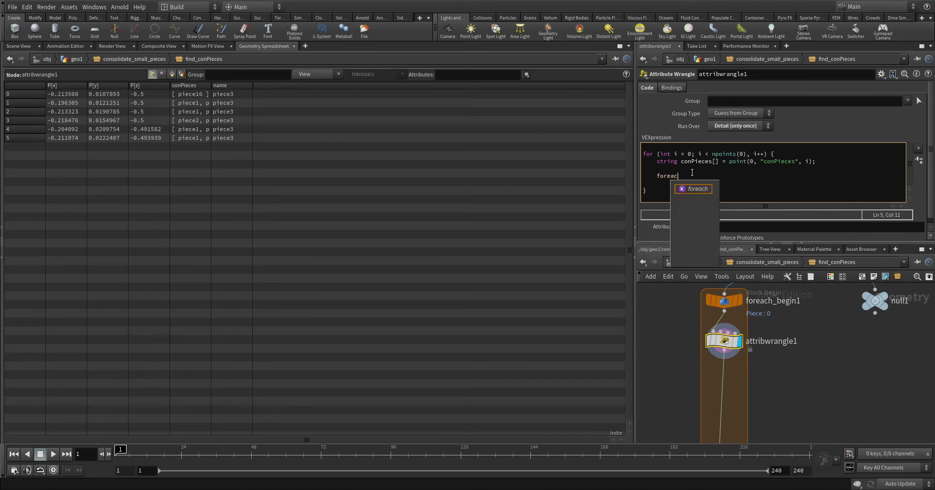
type("h() ")
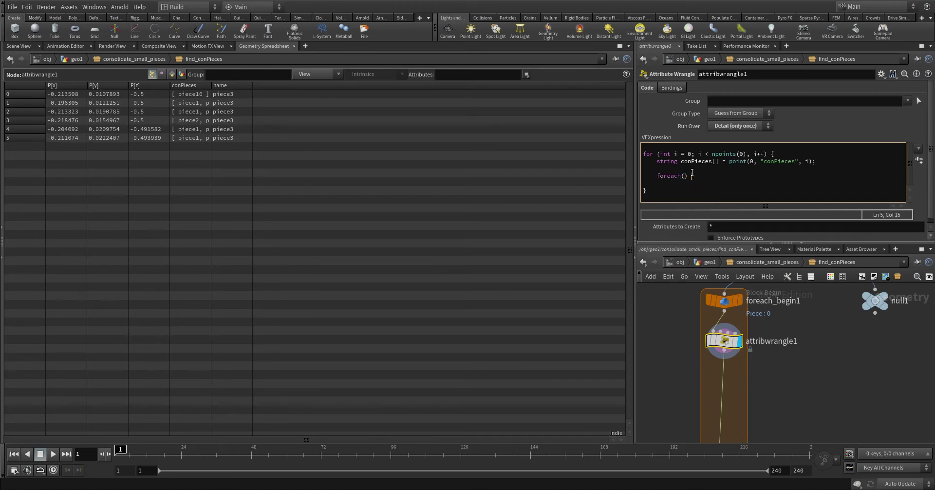
type("{")
key("Return")
key("Return")
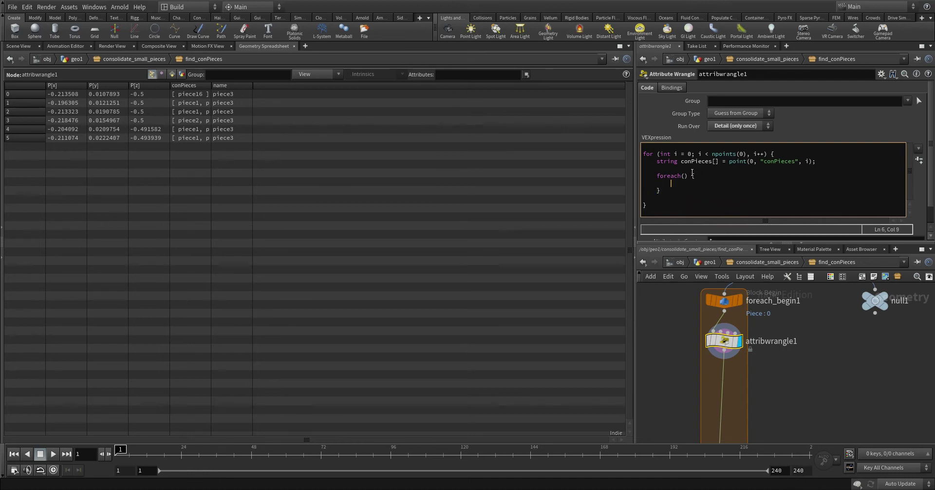
key("Up")
key("Right")
key("Right")
key("Right")
key("Right")
type("int conPiec")
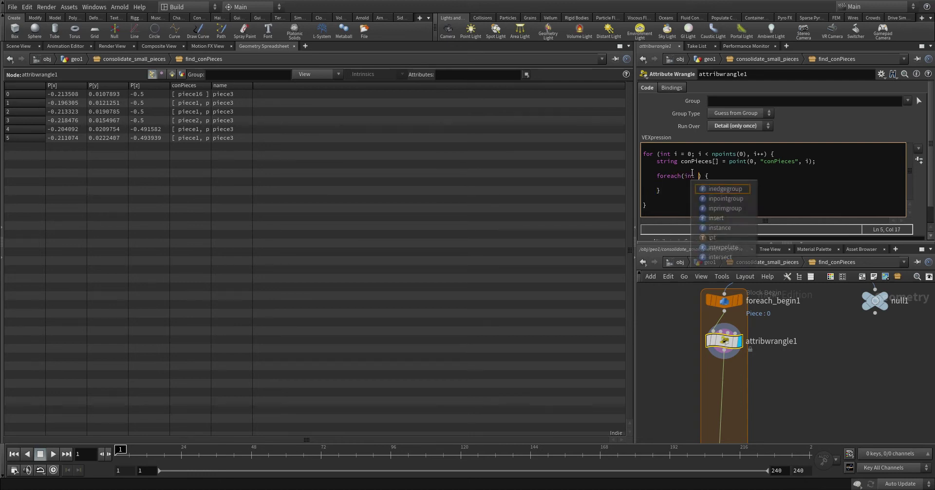
type("e; conP")
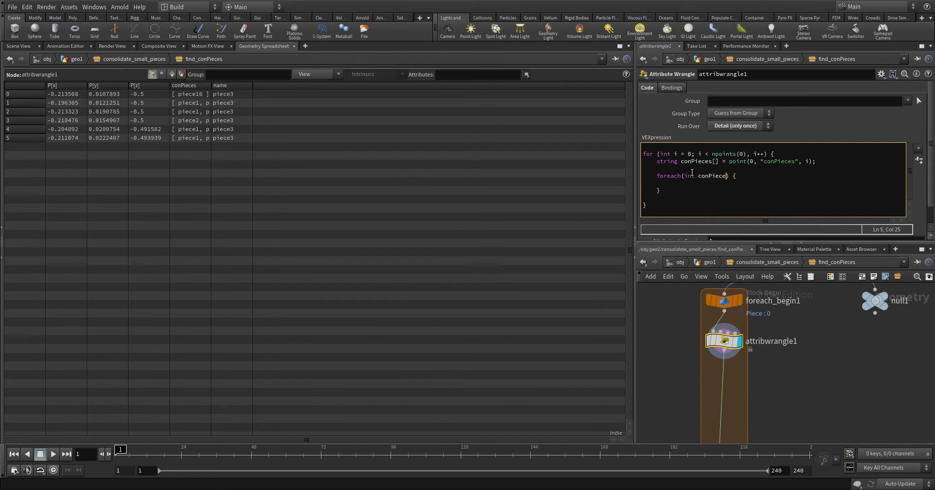
type("ieces")
key("Down")
- Examine the conPieces values of foreach_begin1 in the widened spreadsheet column, then return to attribwrangle1
left_click(208, 90)
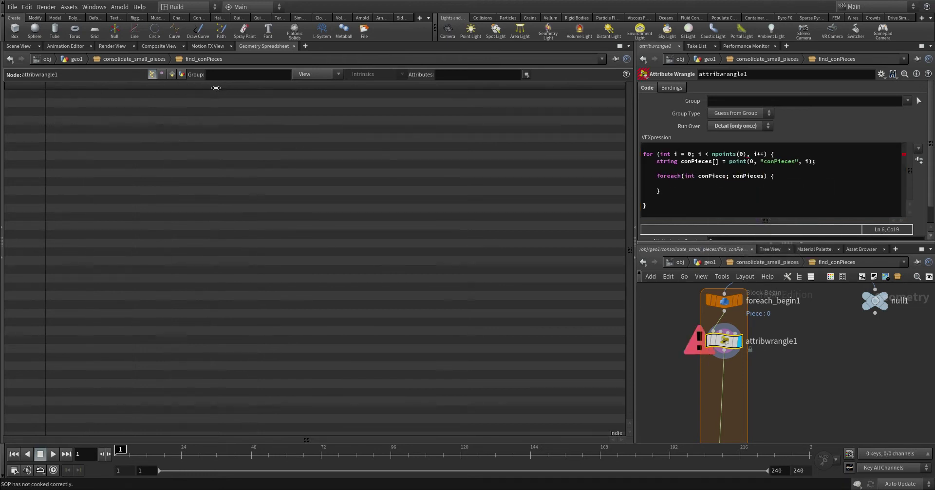
left_click(711, 302)
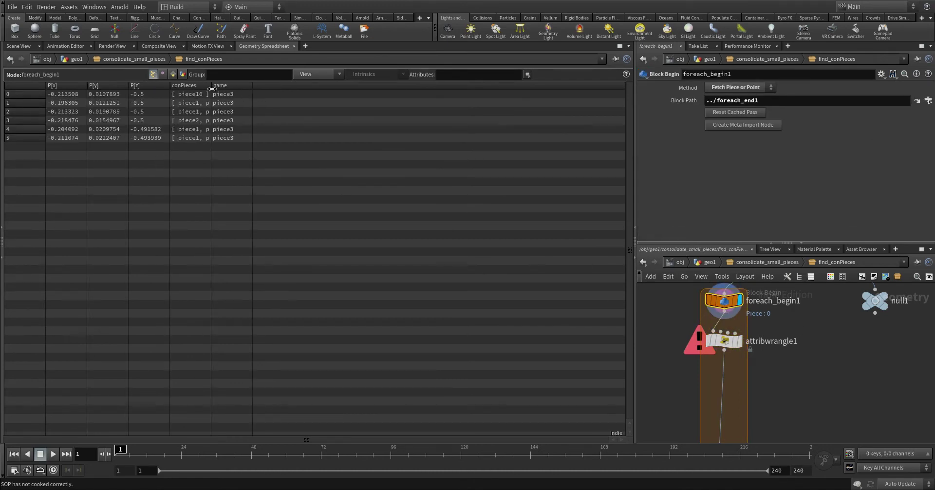
left_click_drag(211, 88, 295, 88)
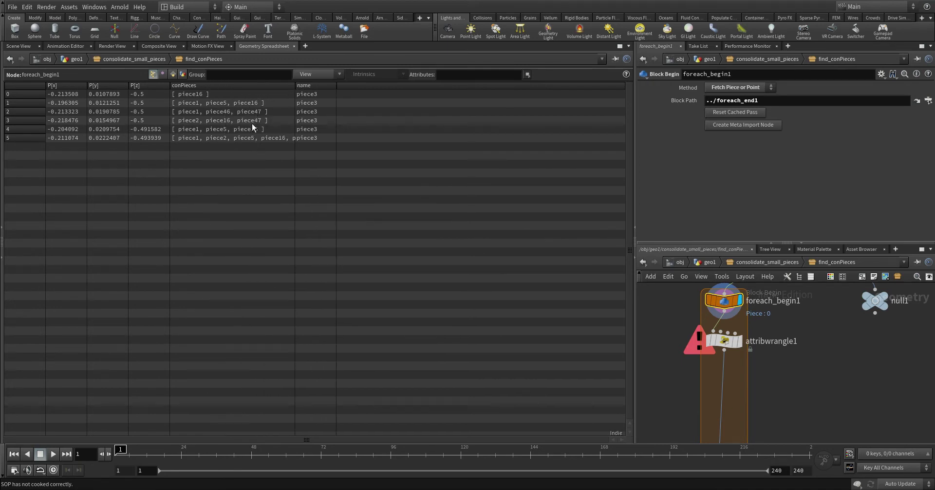
left_click(738, 343)
left_click(726, 346)
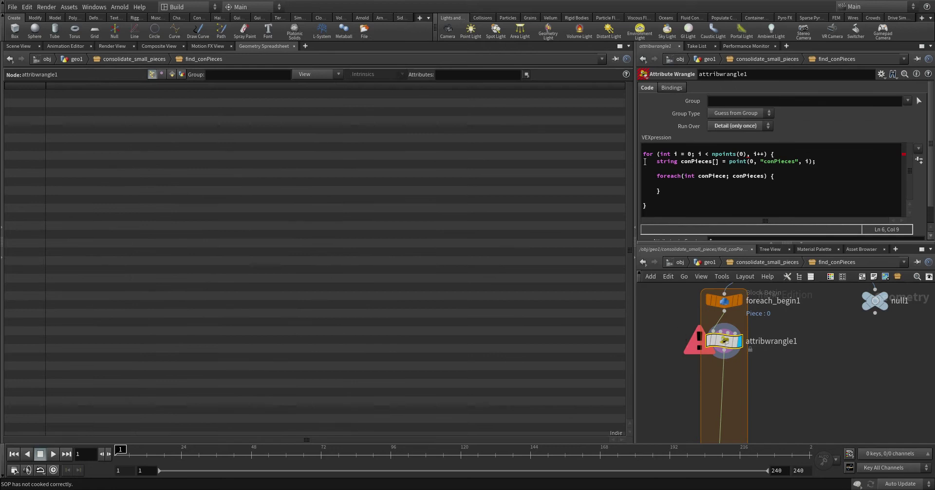
- Replace the comma after npoints(0) with a semicolon, and declare string pieces[]; and int amounts[]; at the start of the code
key("Return")
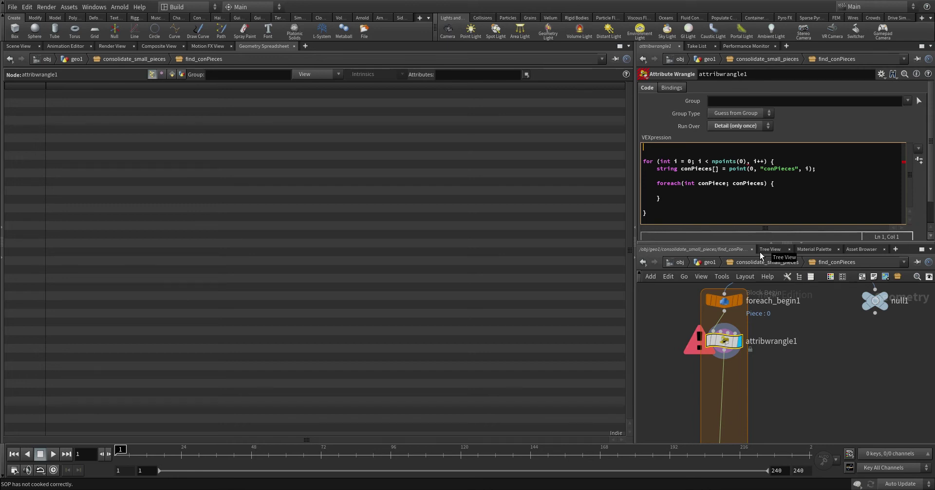
left_click(748, 161)
type("strin")
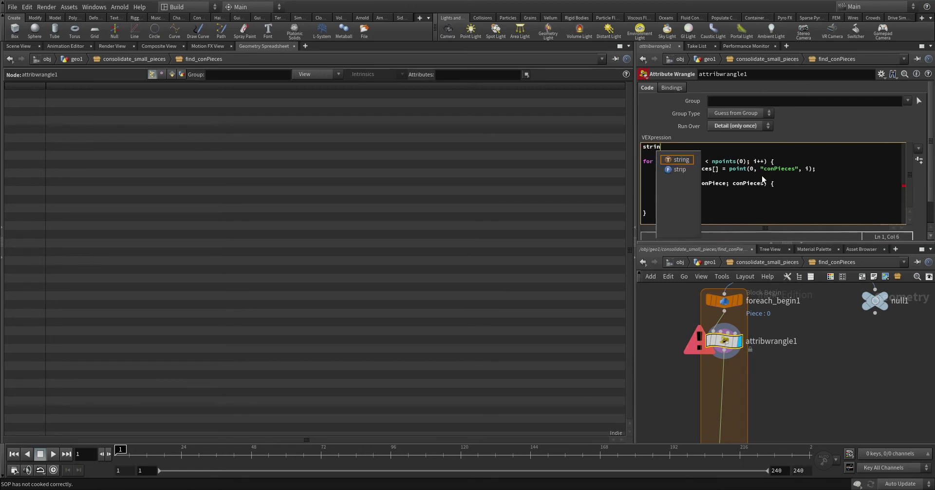
type("g pieces")
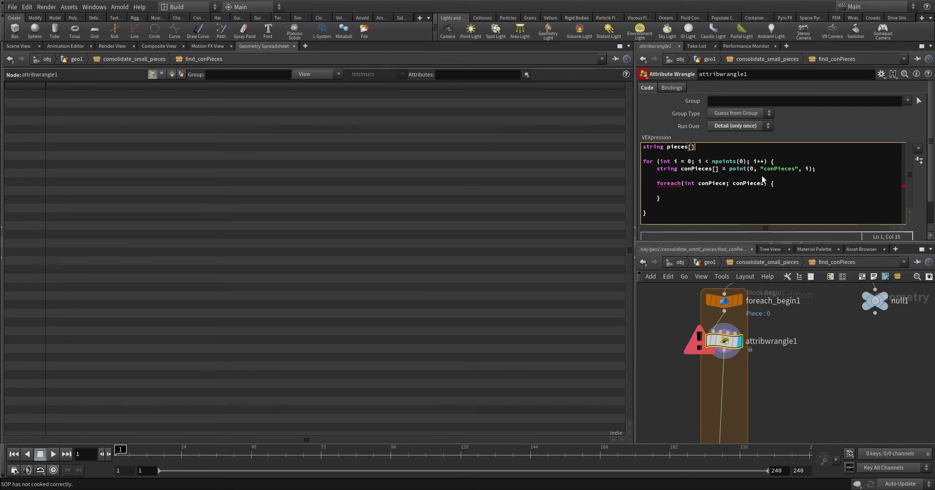
type("[];")
key("Return")
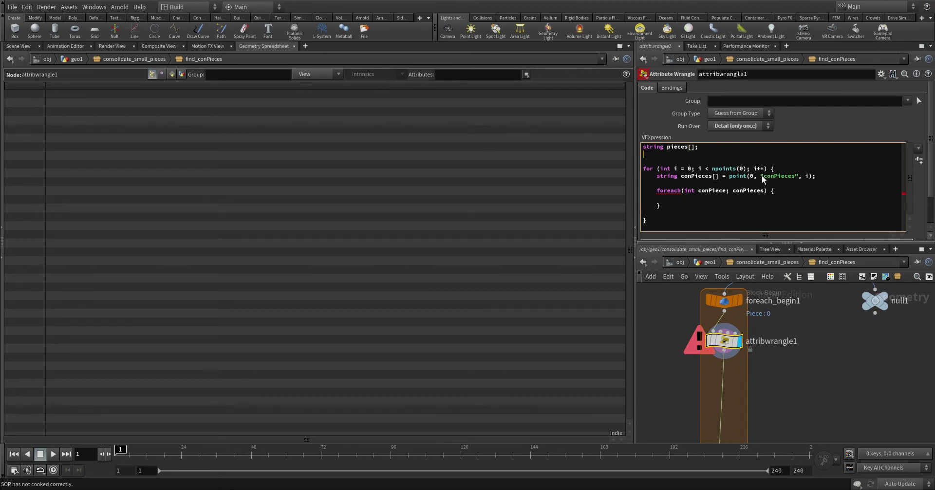
type("int amounts[];")
- Inside the foreach loop, add int found = find(); and open the help page for the find function
left_click_drag(697, 189, 727, 190)
key("ctrl+c")
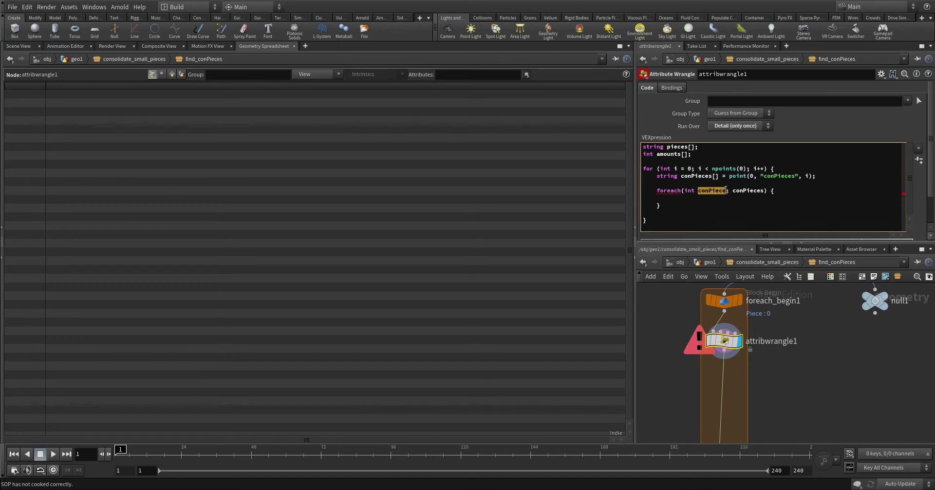
left_click(680, 199)
type("int found = find();")
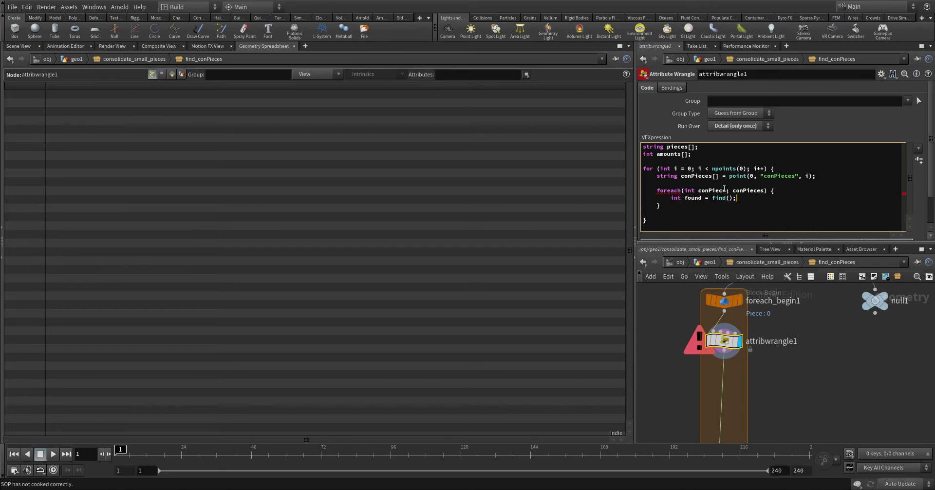
left_click(719, 198)
key("F1")
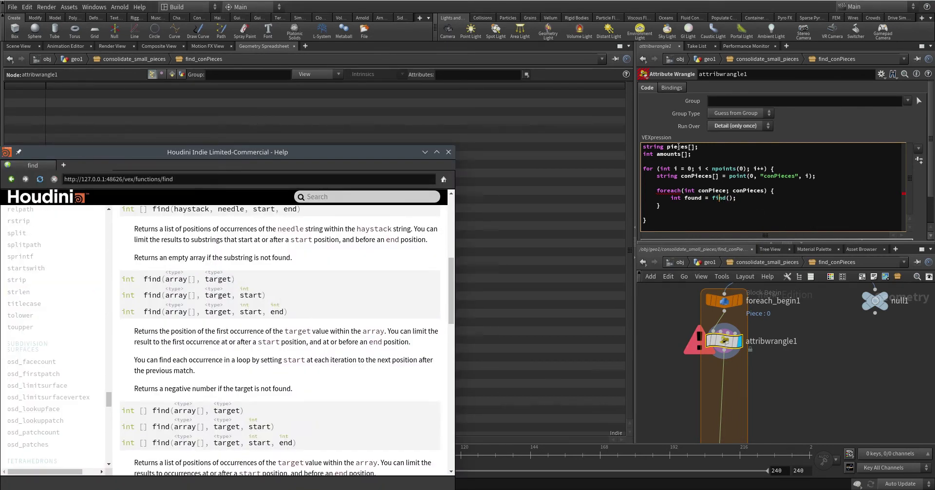
- Complete the find call with the arguments pieces and conPiece
double_click(677, 146)
middle_click(732, 199)
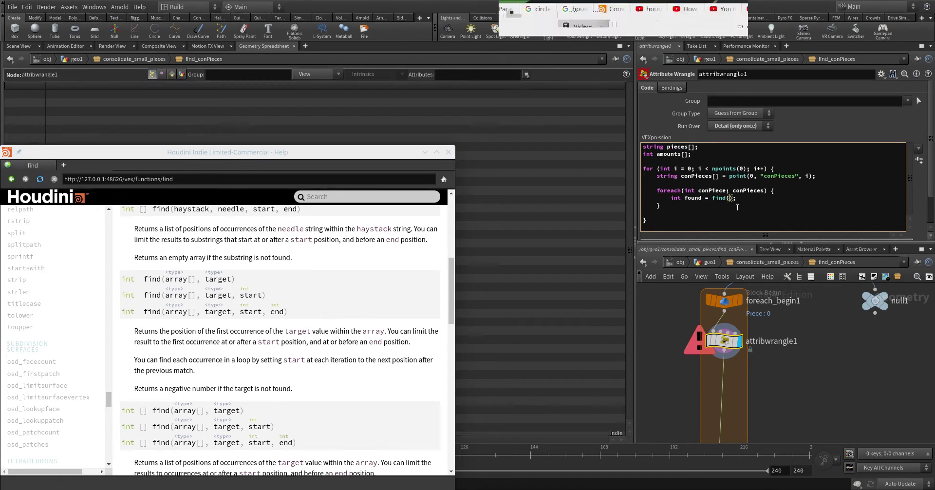
type(",")
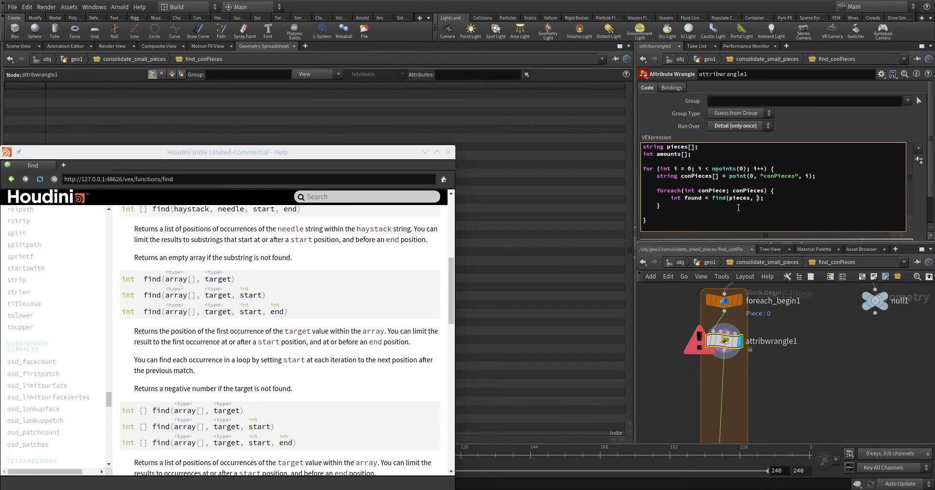
double_click(712, 190)
middle_click(758, 198)
left_click(802, 200)
- Below the find line, add the conditional block if (found < 0) { }
key("Return")
key("Return")
type("if ")
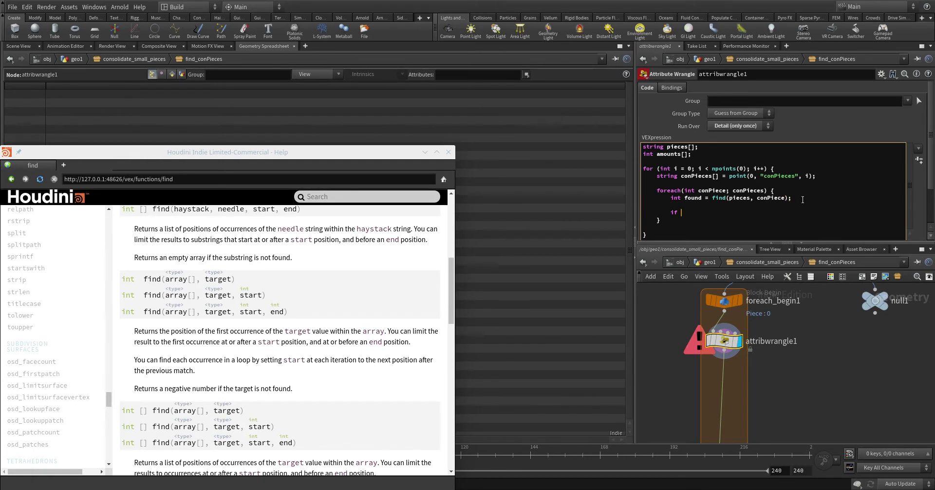
type("() {}")
key("Left")
key("Return")
key("Return")
key("Up")
type("found <")
type(" 0) {             ")
- Inside the if block, add append(pieces, conPiece);
type("append")
type("()")
double_click(679, 147)
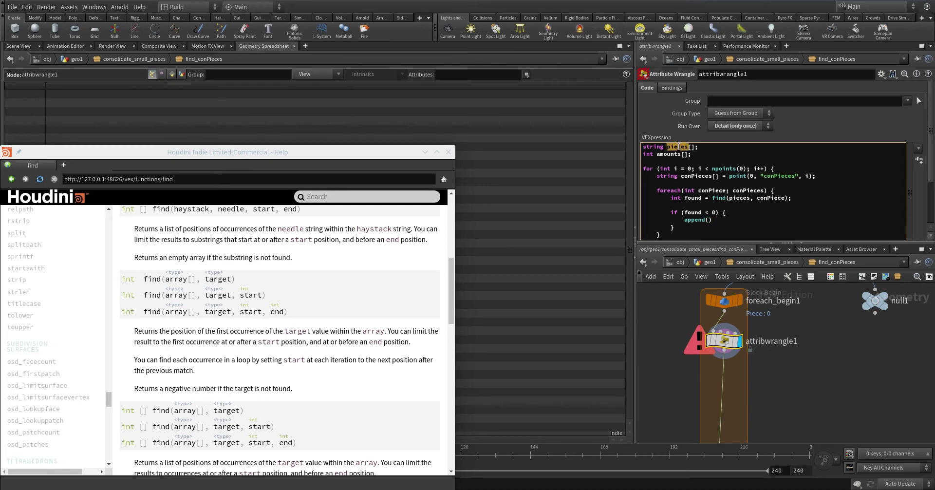
key("ctrl+c")
left_click(710, 219)
key("ctrl+v")
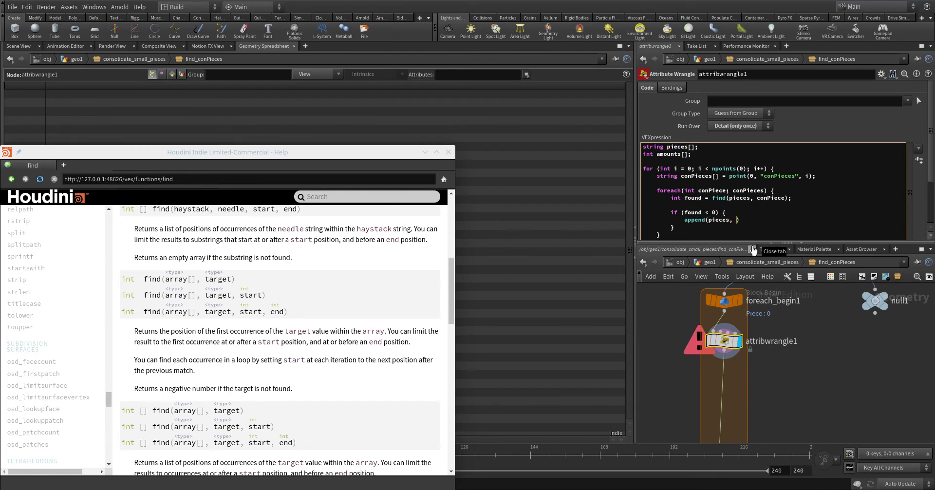
type(", conPiece")
key("End")
type(";")
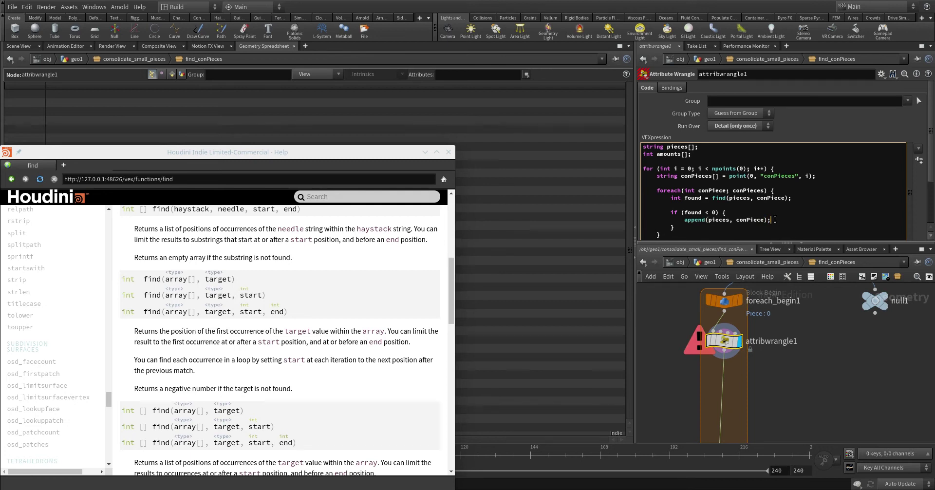
- Below the pieces append, add append(amounts, 1);
key("Return")
type("ap")
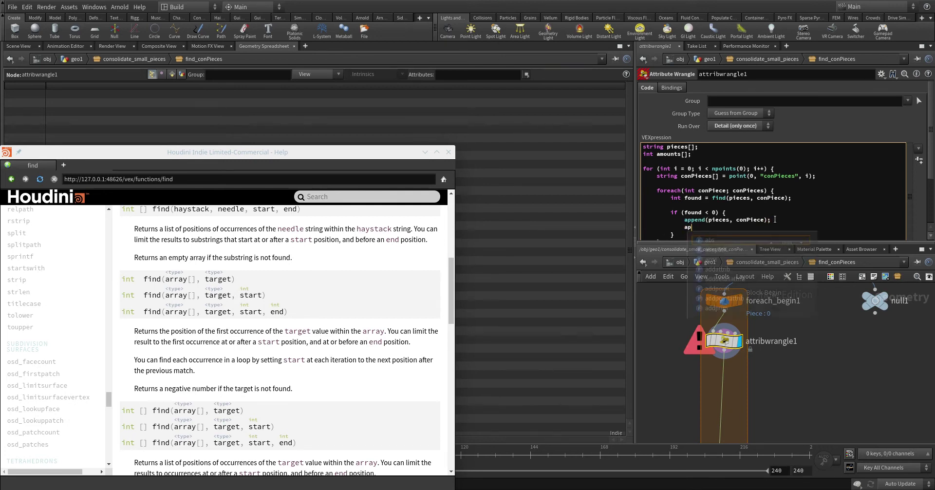
type("pend();")
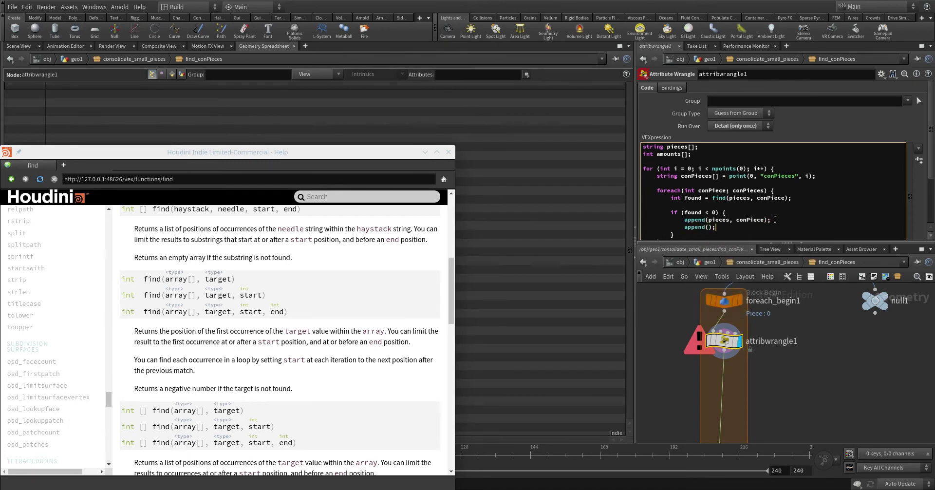
double_click(669, 154)
left_click(709, 227)
key("ctrl+v")
type(", 1")
- Add an empty else { } branch after the if block's closing brace
left_click(684, 235)
type("else {}")
key("BackSpace")
- Open the wrangle code in the separate string editor and enlarge that window to show the whole snippet
right_click(684, 236)
left_click(702, 115)
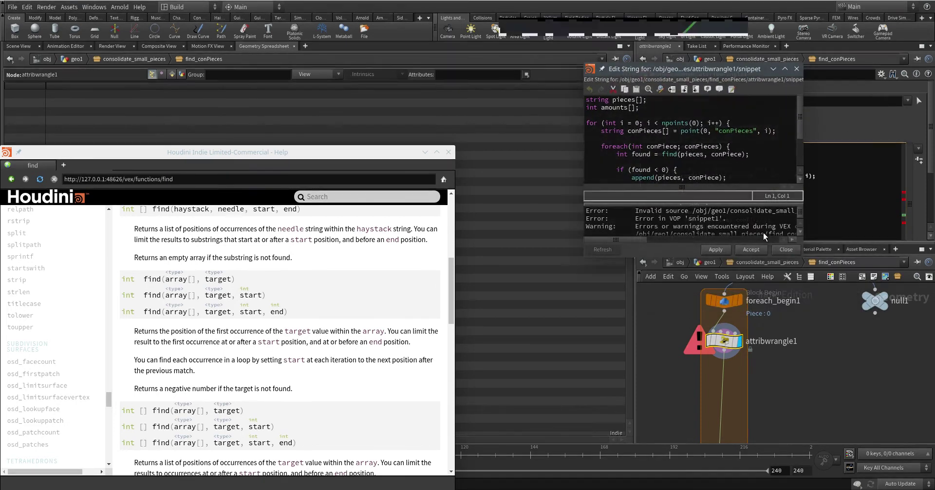
left_click_drag(803, 256, 909, 425)
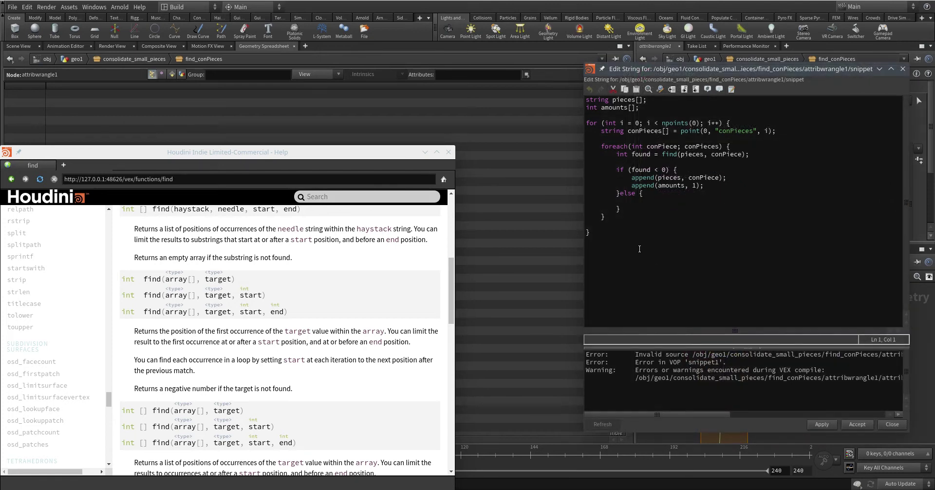
left_click_drag(664, 69, 664, 63)
- Inside the else branch, add amounts[found]++;
left_click(673, 197)
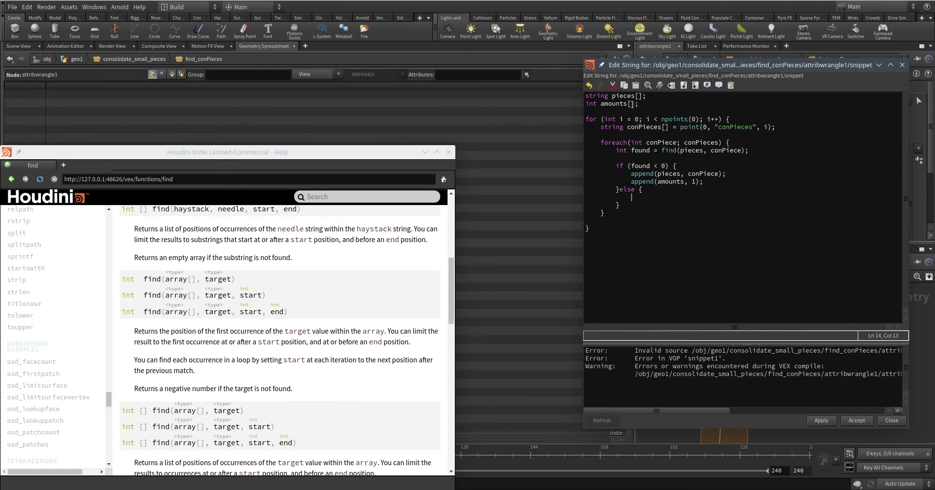
left_click_drag(635, 104, 601, 104)
left_click(643, 197)
key("ctrl+v")
double_click(640, 150)
key("ctrl+c")
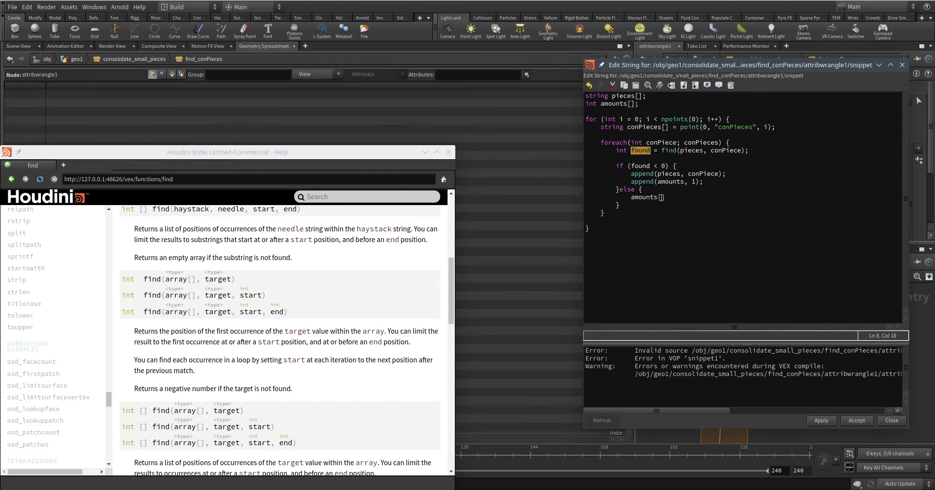
left_click(662, 197)
key("ctrl+v")
left_click(691, 197)
type("++;")
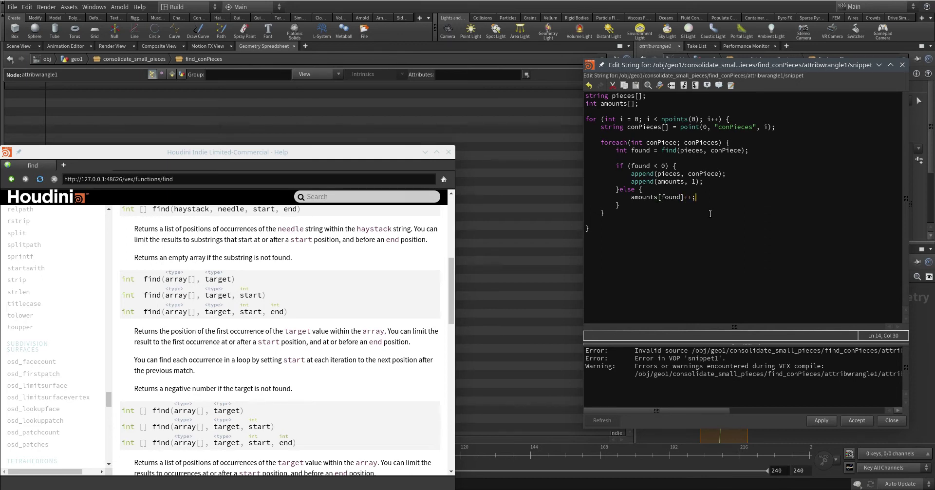
- Remove the blank line before the for loop's closing brace and add s[]pieces = pieces; below the loop
left_click(699, 220)
key("BackSpace")
left_click(613, 221)
key("Return")
key("Return")
type("s[]pieces = pieces;")
key("Return")
- Below the pieces assignment, add i[]amounts = amounts; and accept the edited code
type("i")
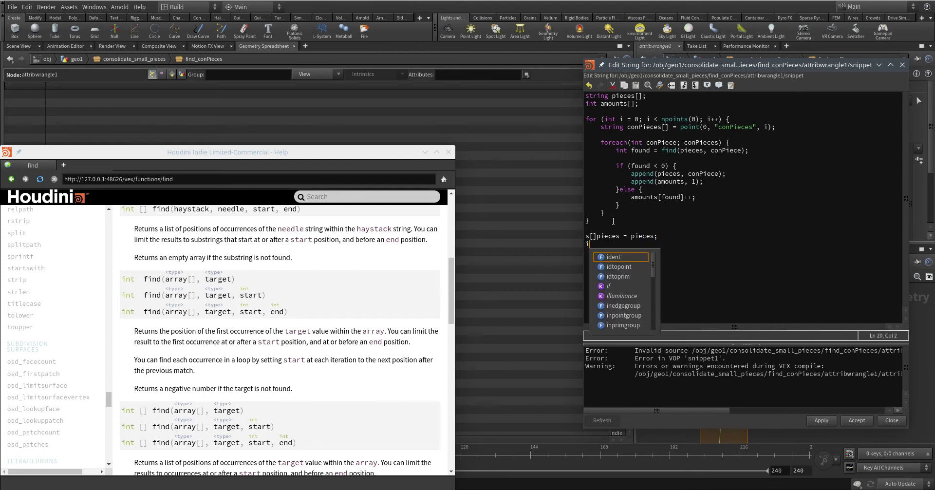
type("[]amoun")
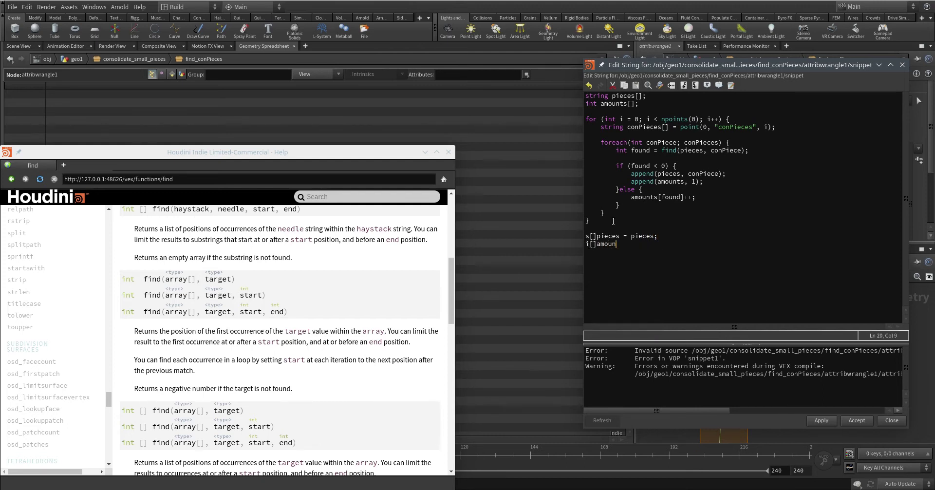
type("ts =")
double_click(615, 104)
middle_click(643, 242)
left_click(861, 421)
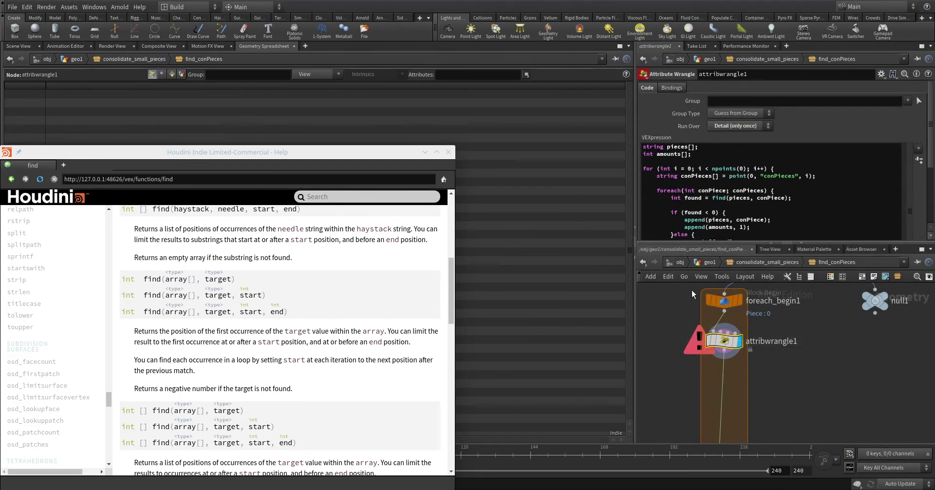
scroll(775, 161, "down", 3)
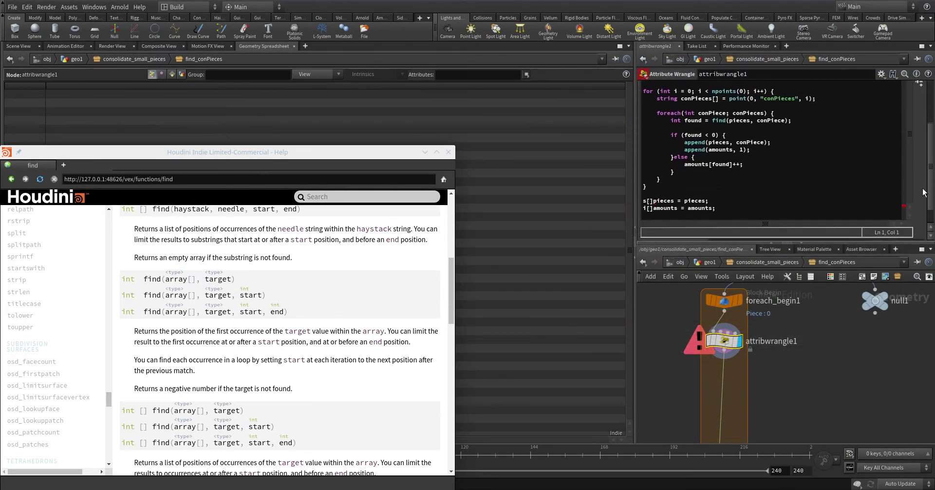
left_click(653, 201)
type("@")
left_click(654, 208)
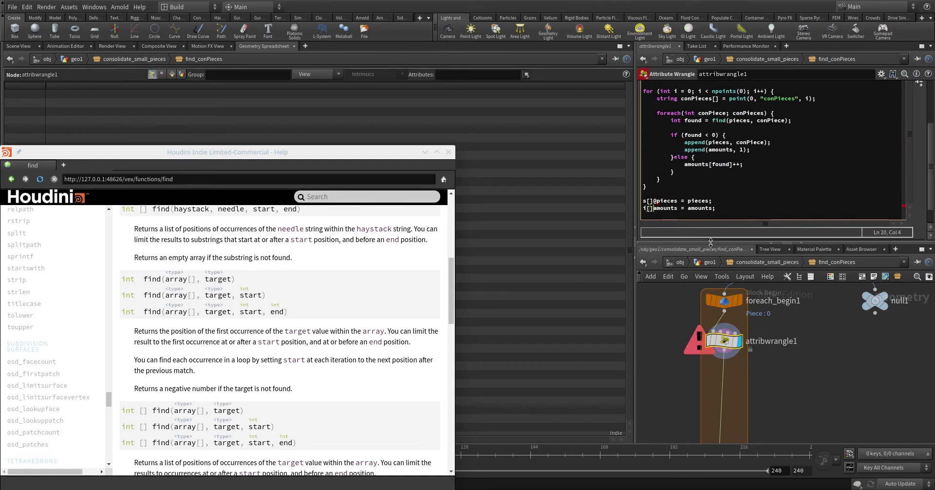
type("@")
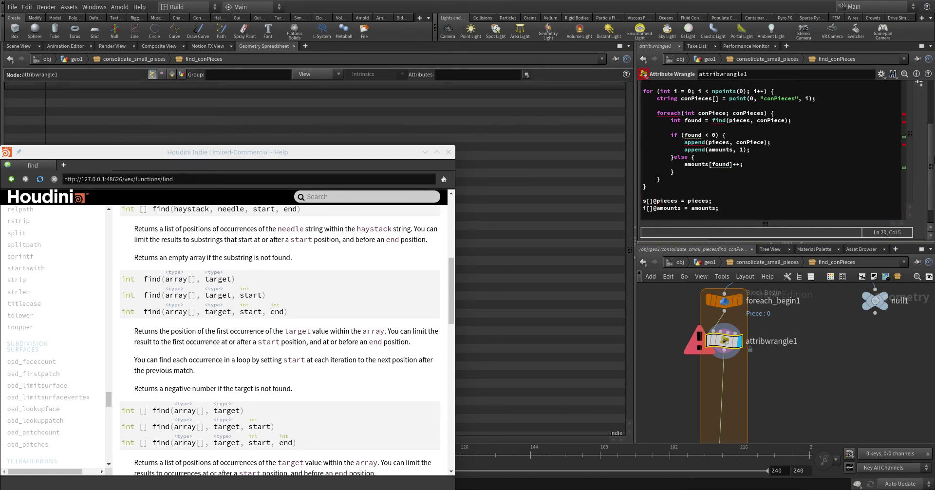
- Change the foreach variable conPiece's type to string
scroll(930, 144, "up", 2)
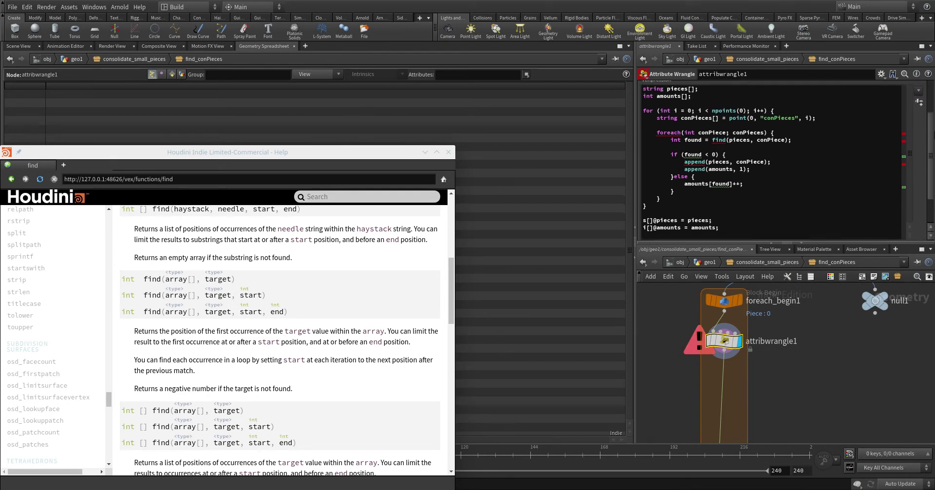
double_click(690, 142)
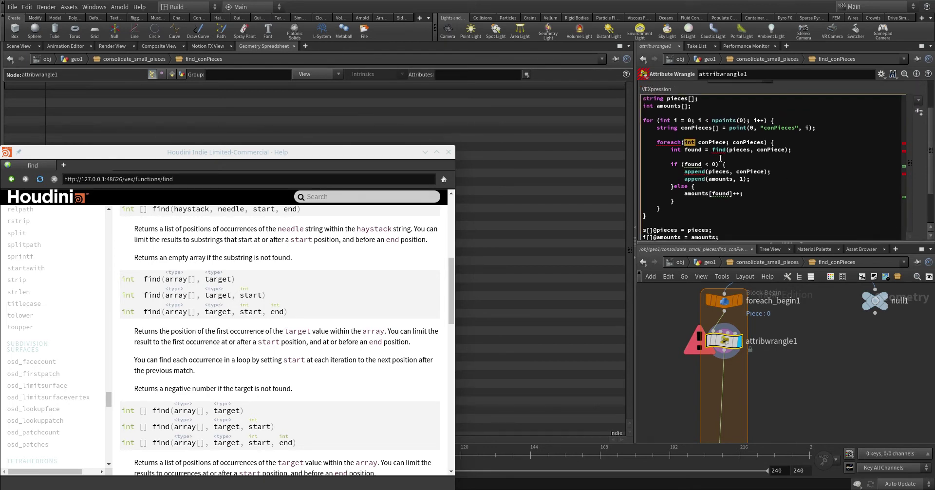
type("strinbg")
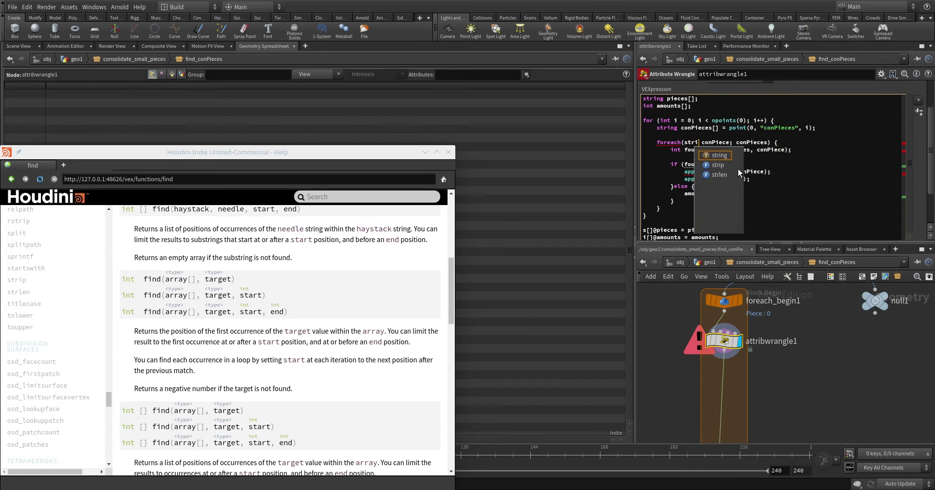
key("BackSpace")
key("BackSpace")
type("g")
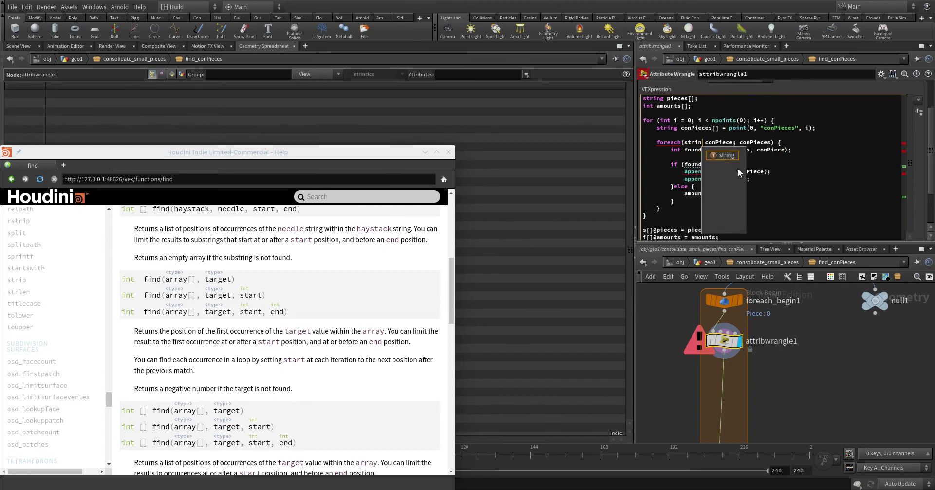
- Examine the wrangle's detail attributes in the spreadsheet, with the help window minimized and the Detail column widened
left_click_drag(933, 160, 933, 178)
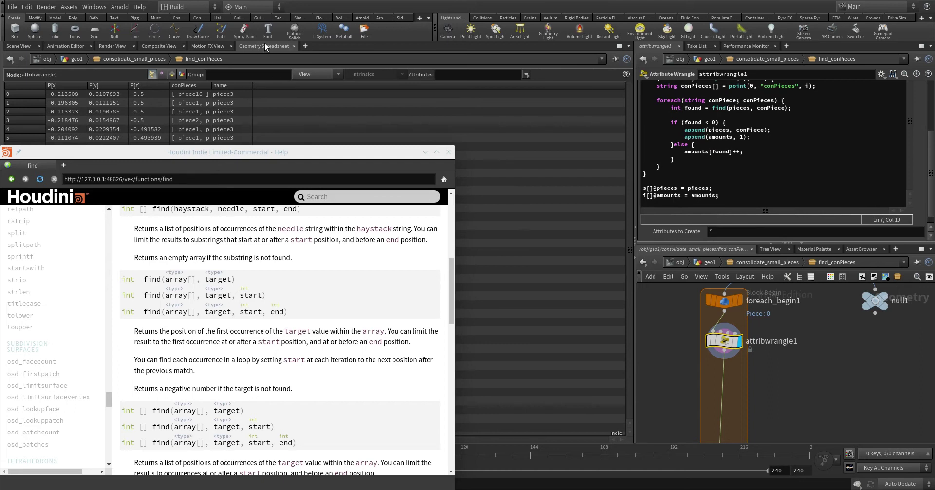
left_click(182, 74)
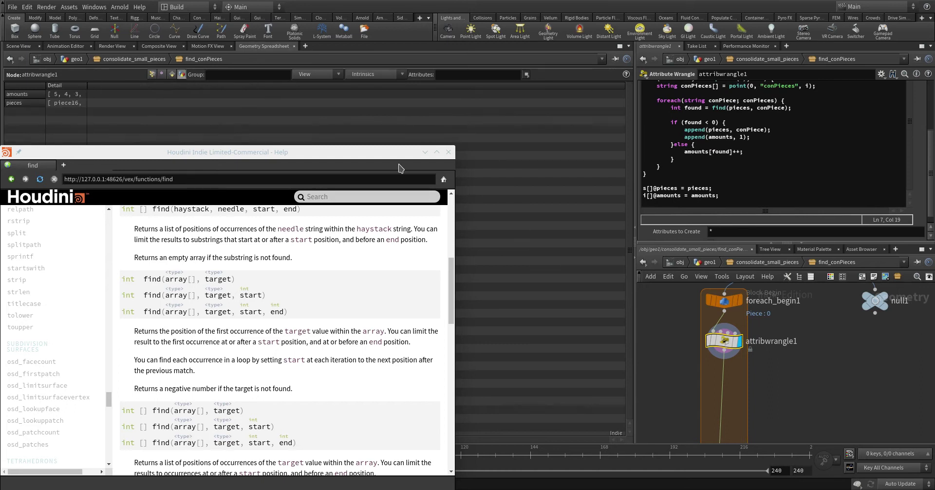
left_click(425, 152)
left_click_drag(86, 83, 399, 86)
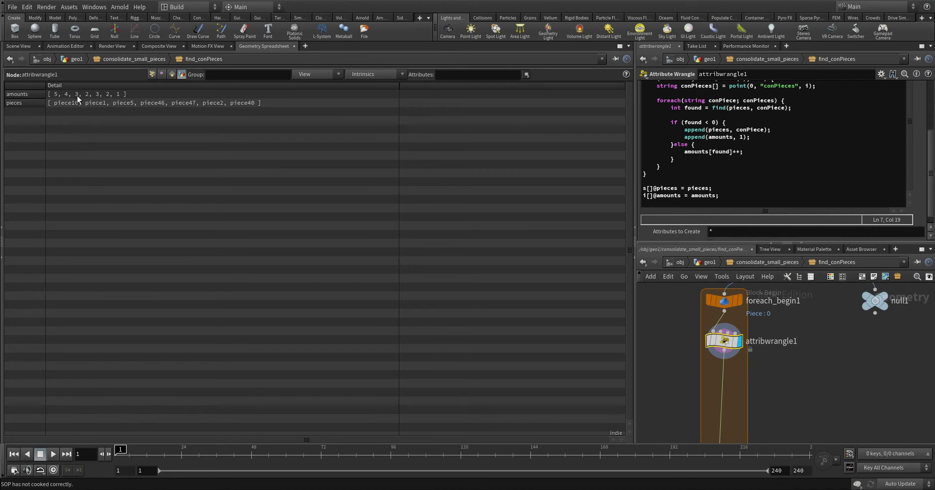
- Undo the last parameter change and reopen attribwrangle1's code in the separate string editor
key("ctrl+z")
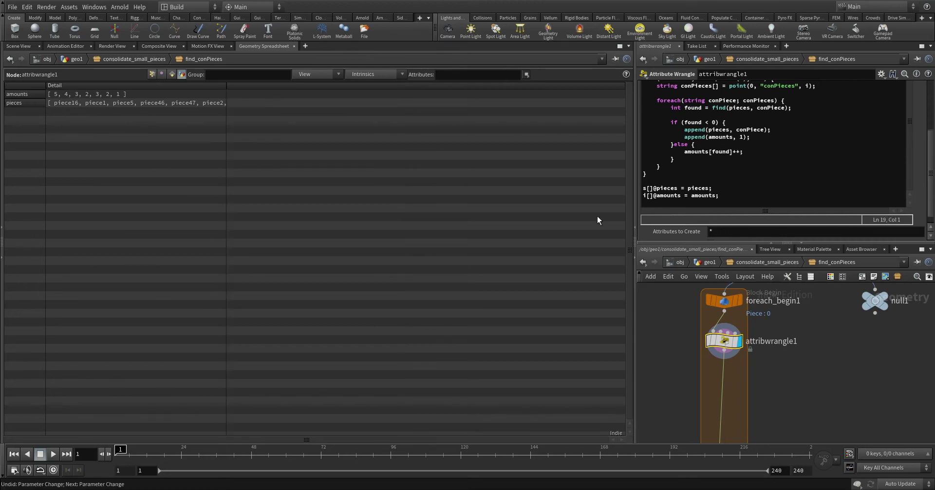
left_click(734, 194)
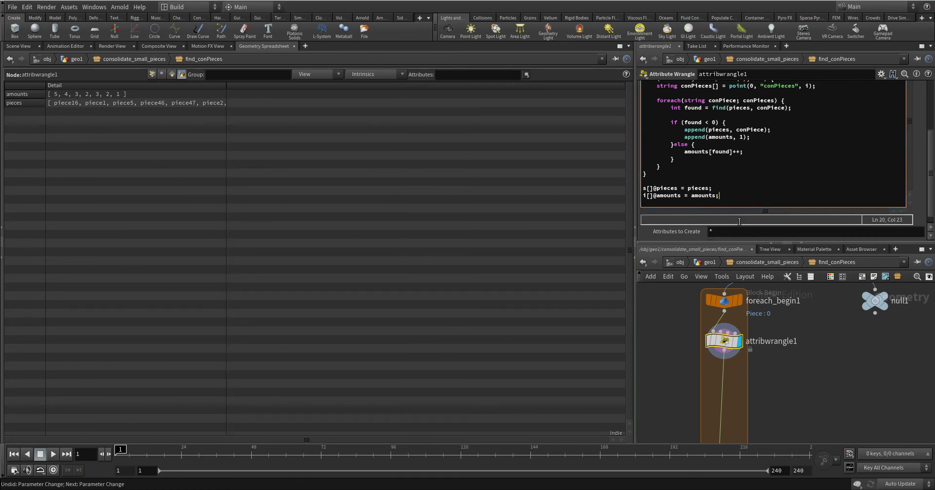
key("alt+e")
left_click_drag(670, 244, 586, 228)
left_click(674, 244)
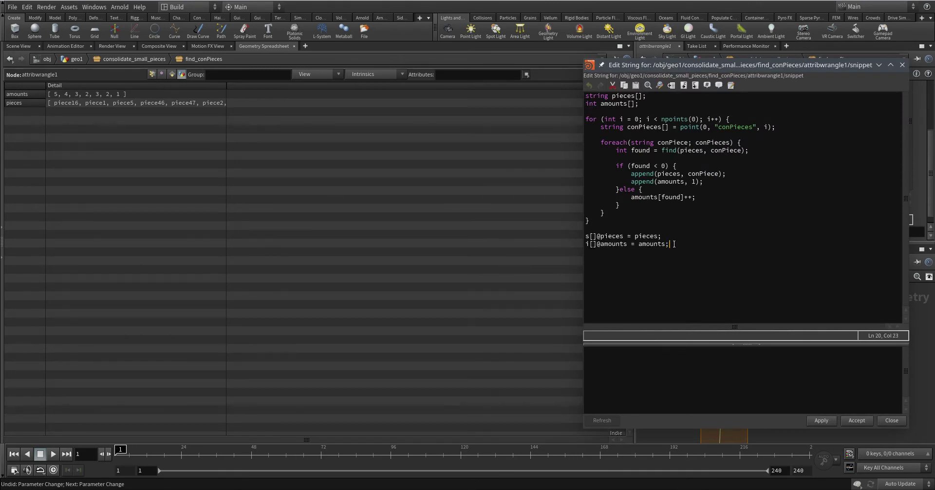
left_click(586, 237)
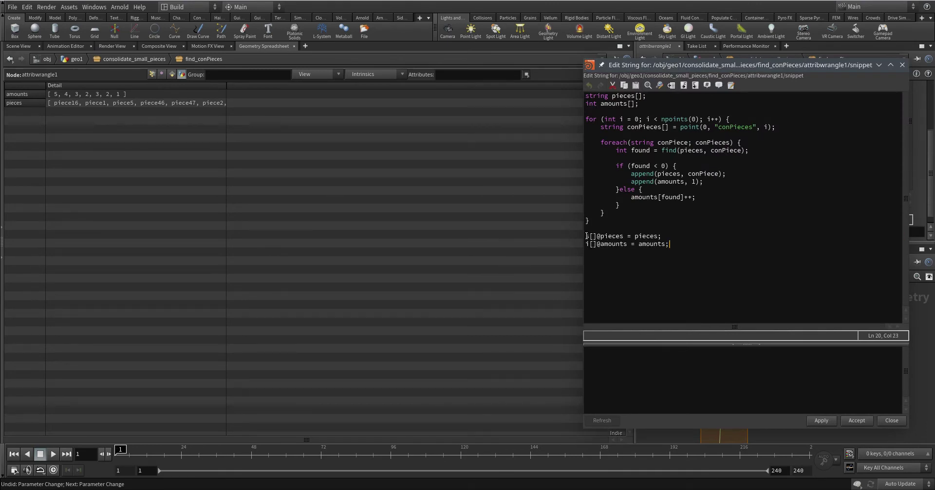
type("//")
left_click(690, 249)
key("Home")
type("//")
left_click(684, 243)
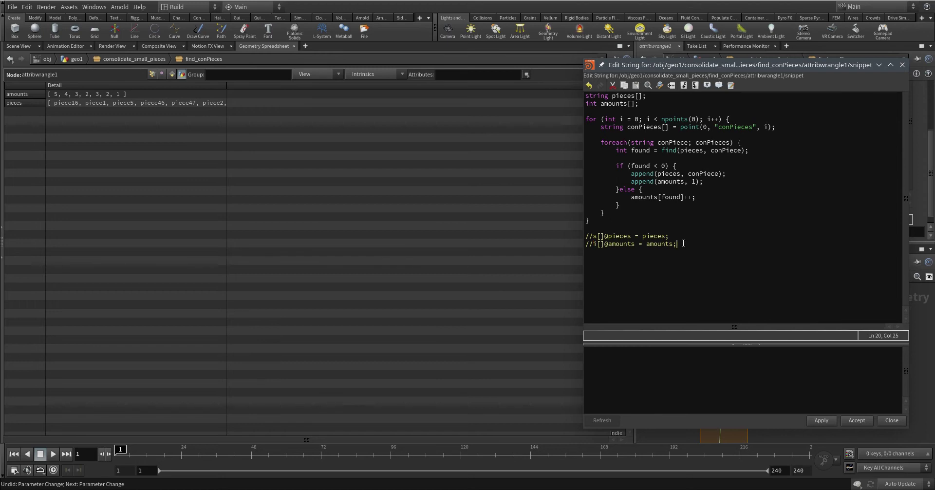
key("Return")
key("Return")
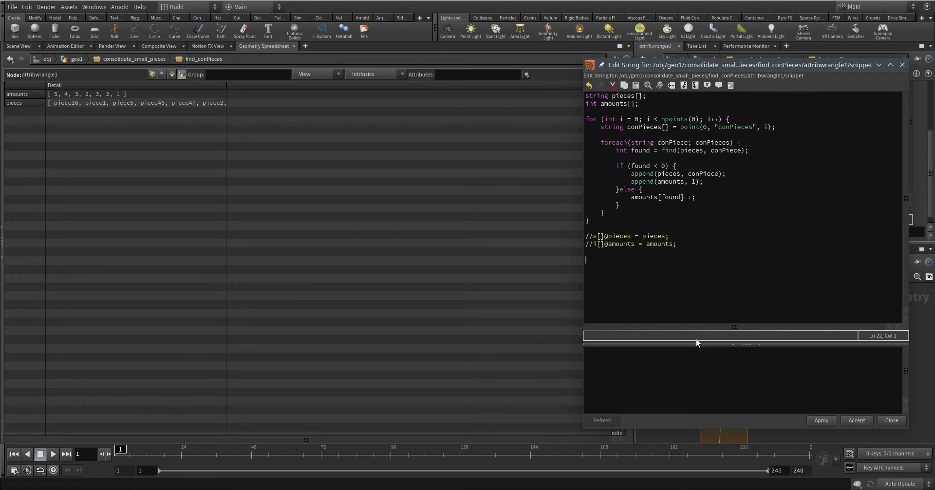
- Declare int maxAmount = -1; and string maxPiece = ""; below the commented attribute lines
type("int max")
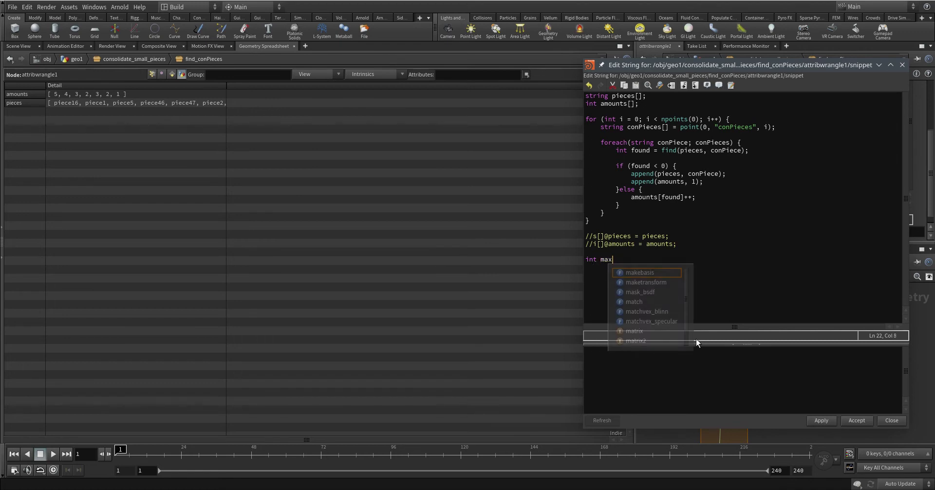
type("Amount ")
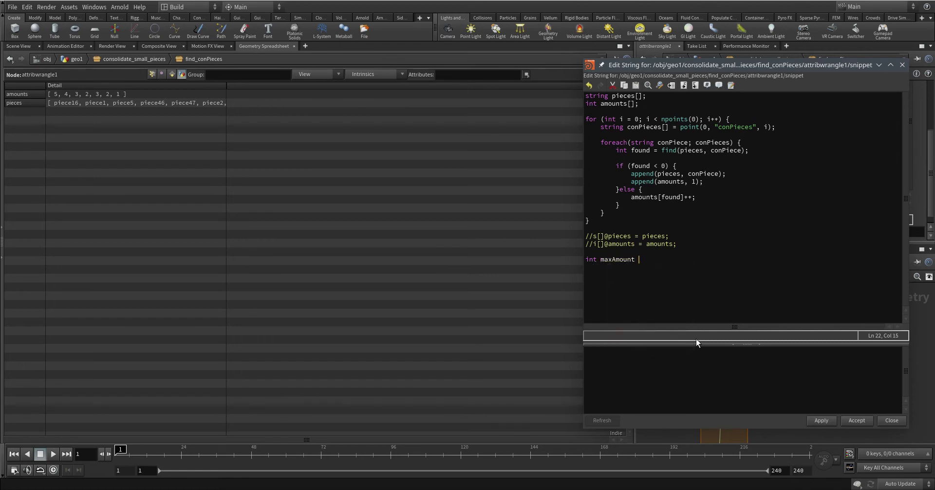
type("= -1;")
key("Return")
type("string ")
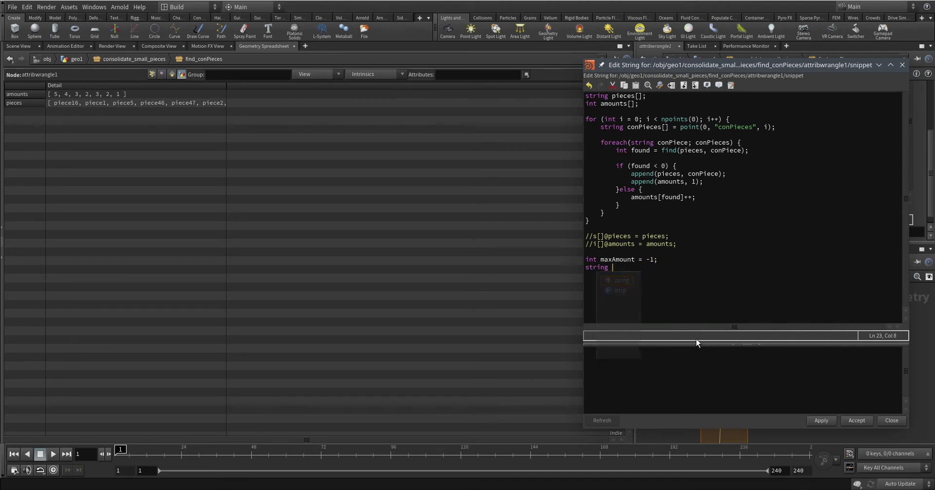
type("maxPi")
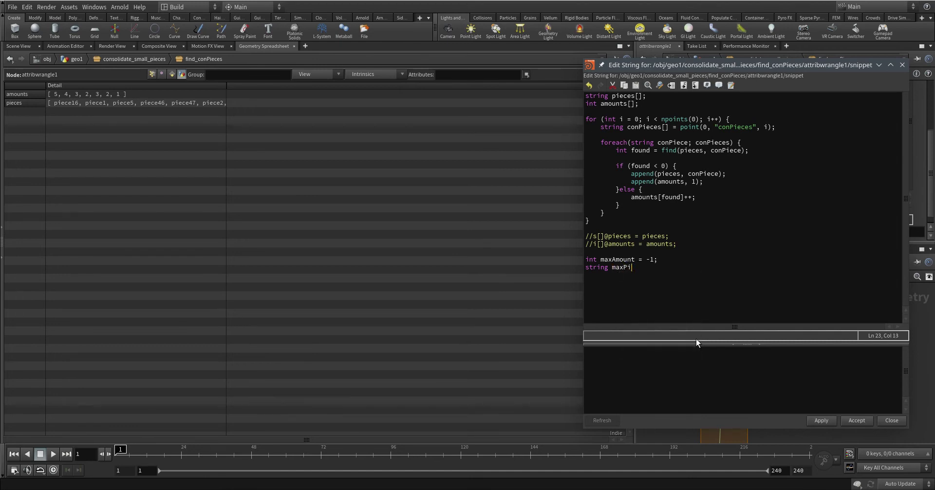
type("ece = \"\";")
key("Return")
- Add a second for loop below the declarations, reusing the first loop's header int i = 0; i < npoints(0); i++
key("Return")
type("for ")
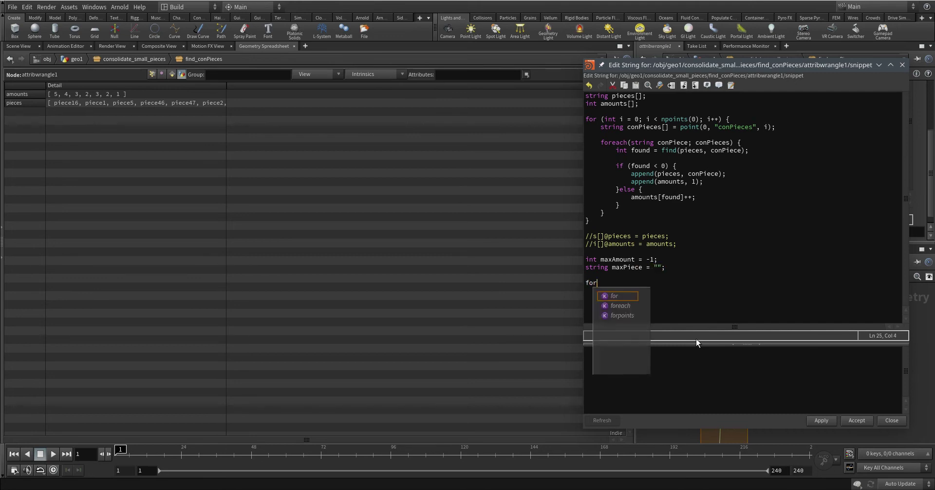
type("() {}")
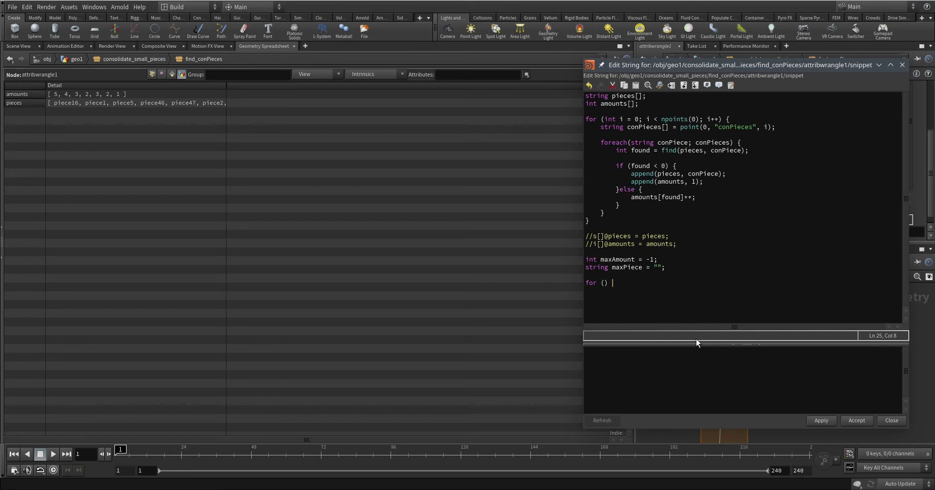
key("Left")
key("Return")
key("Tab")
left_click_drag(718, 118, 604, 118)
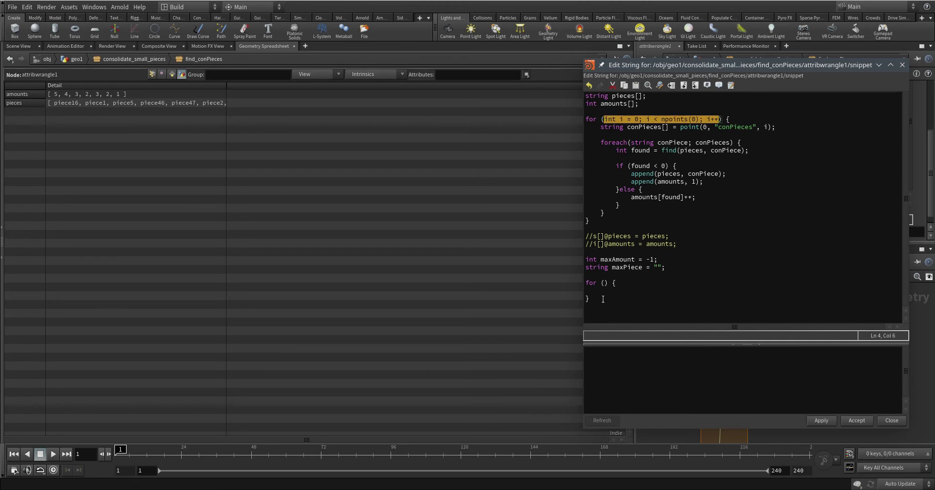
left_click(603, 283)
type("int i = 0; i < npoints(0); i++")
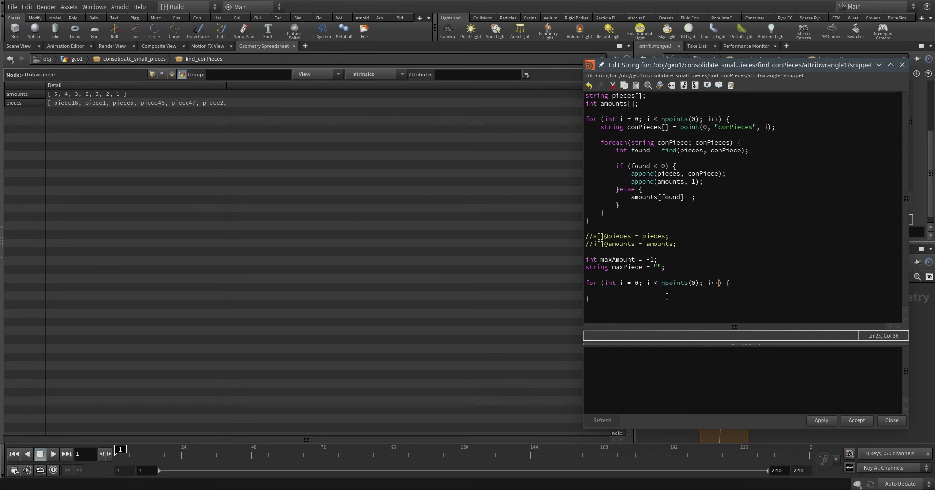
- Replace npoints(0) in the second loop's condition with len(amounts)
left_click_drag(700, 283, 661, 283)
type("len()")
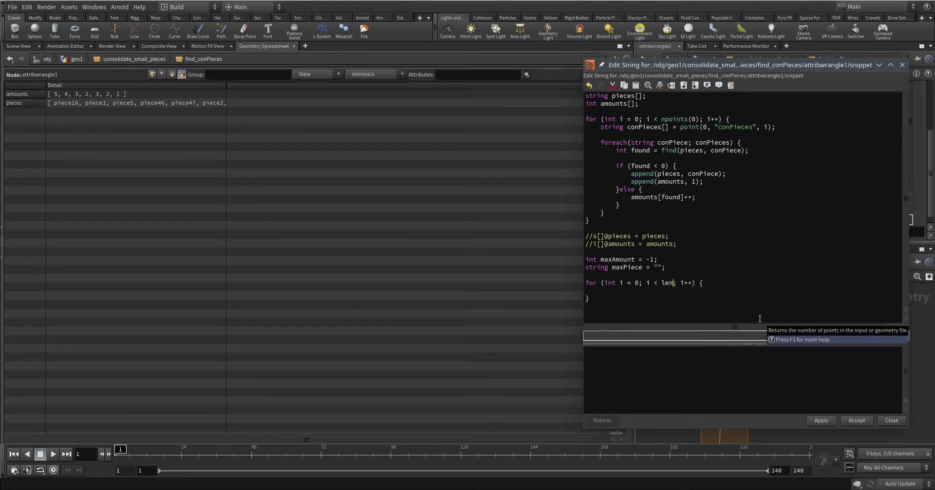
double_click(621, 103)
key("ctrl+c")
left_click(673, 283)
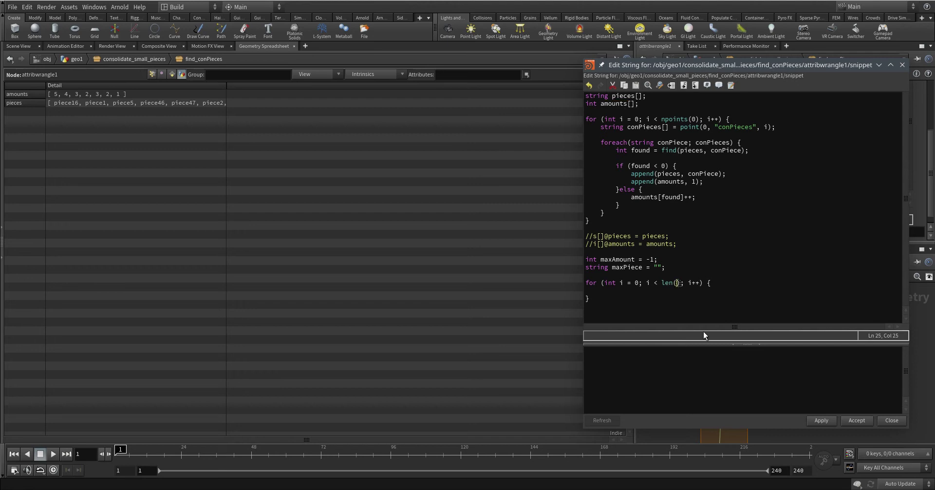
key("ctrl+v")
- Add an if block inside the second loop with the condition amounts[i] > maxAmount
left_click(671, 290)
type("() {}")
key("Left")
key("Return")
key("Return")
key("Up")
key("Right")
key("Right")
key("Right")
key("Right")
type("amounts[]")
key("Left")
type("i")
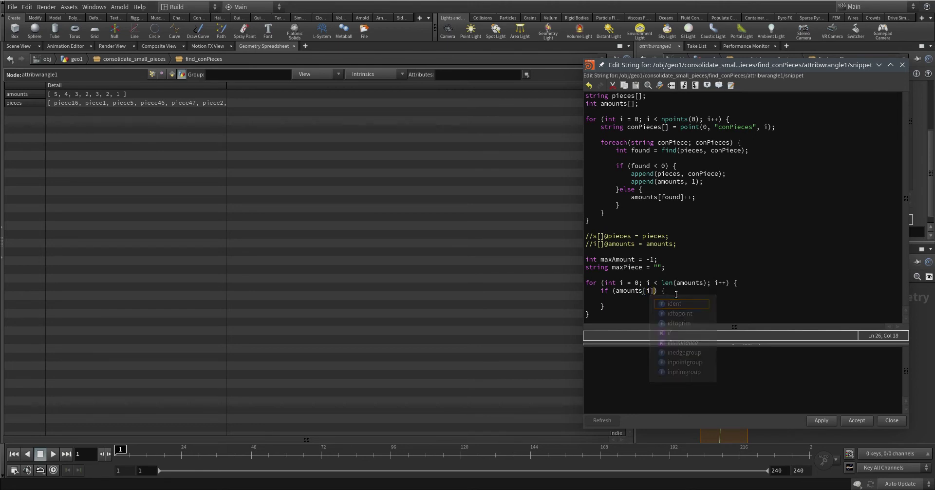
key("Right")
type("> ")
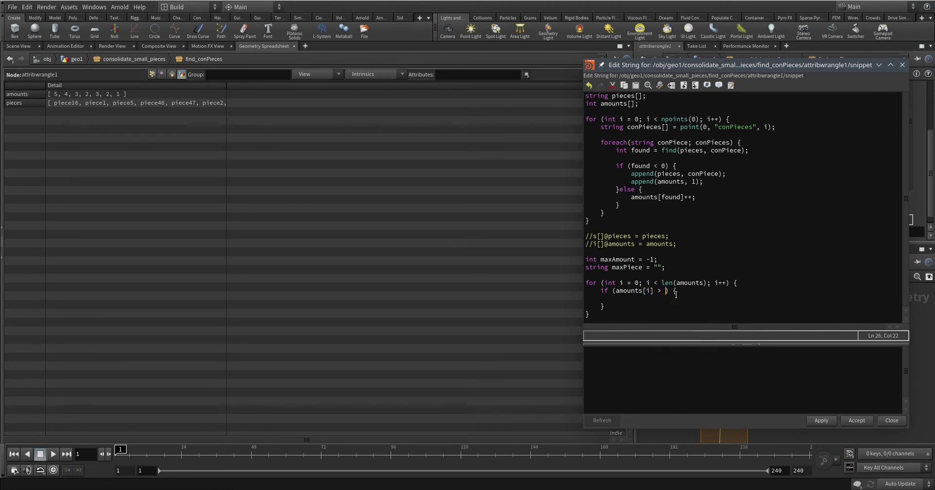
type("maxAmount")
- Assign maxAmount = amounts[i]; inside the if block
key("Down")
type("maxAmount =")
left_click_drag(654, 291, 615, 291)
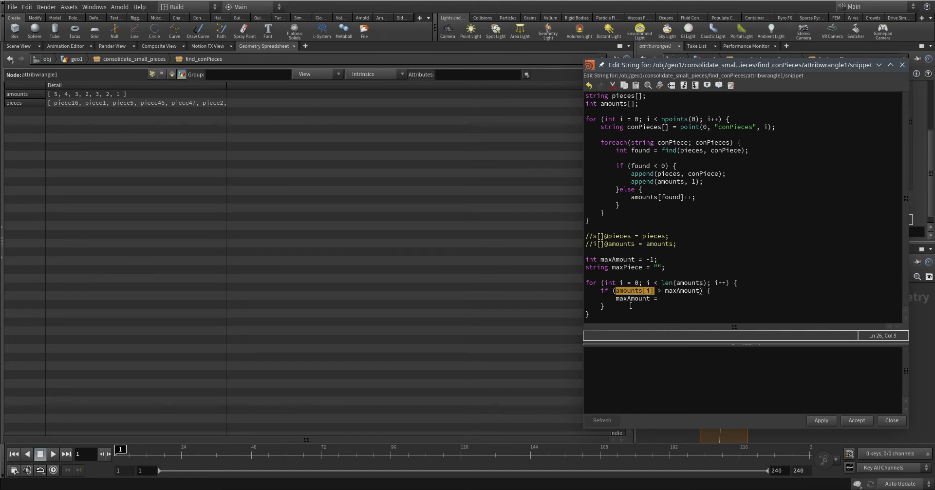
key("ctrl+c")
left_click(662, 299)
key("ctrl+v")
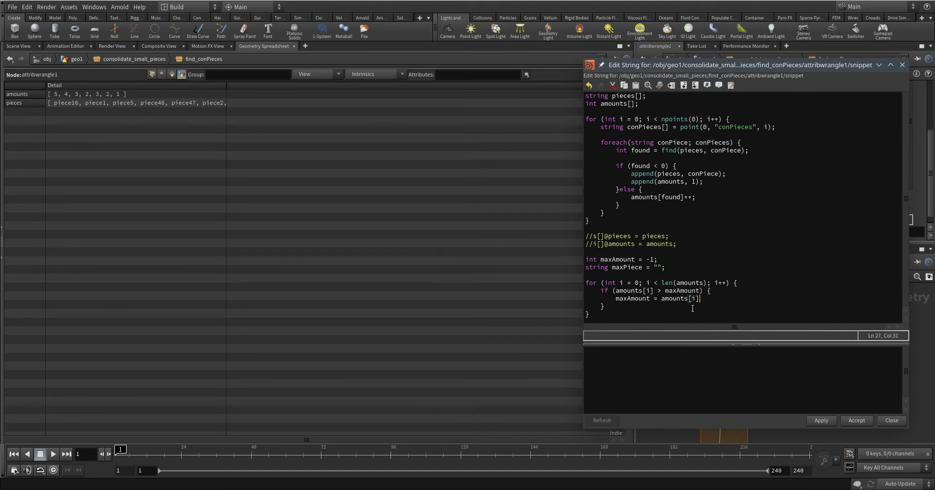
type(";")
key("Return")
- Add the line maxPiece = pieces[i]; below the maxAmount assignment
double_click(638, 267)
key("ctrl+c")
left_click(707, 306)
key("ctrl+v")
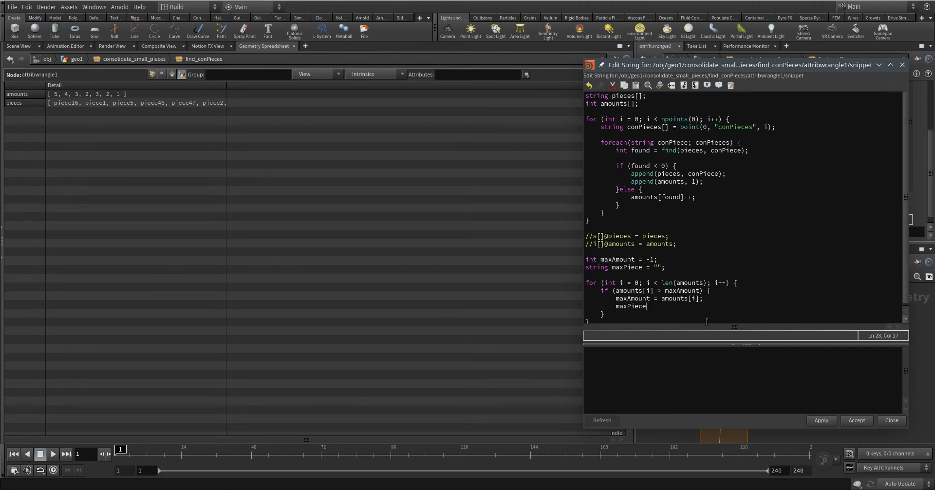
type("=")
double_click(624, 96)
key("ctrl+c")
left_click(716, 305)
key("ctrl+v")
type("[i]")
key("Escape")
type(";")
- Write s@conPiece = maxPiece; after the second loop and accept the edited snippet
left_click(657, 316)
key("Return")
key("Return")
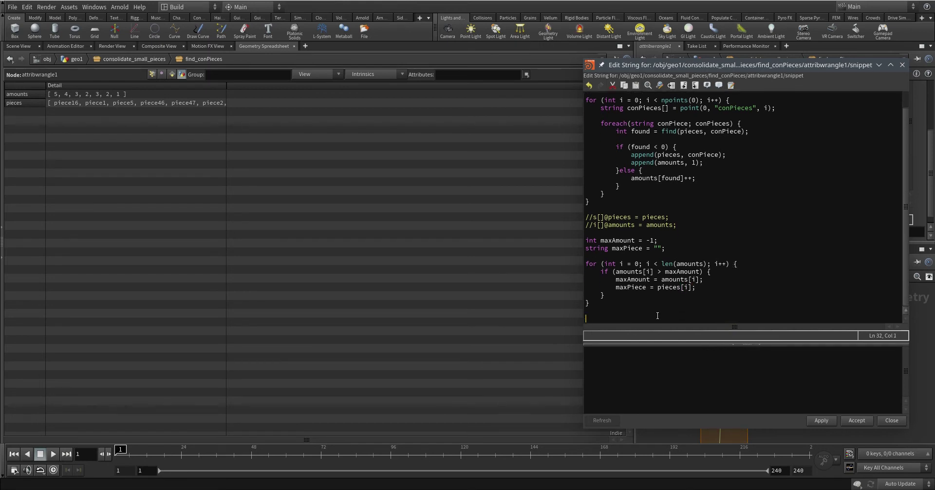
type("s")
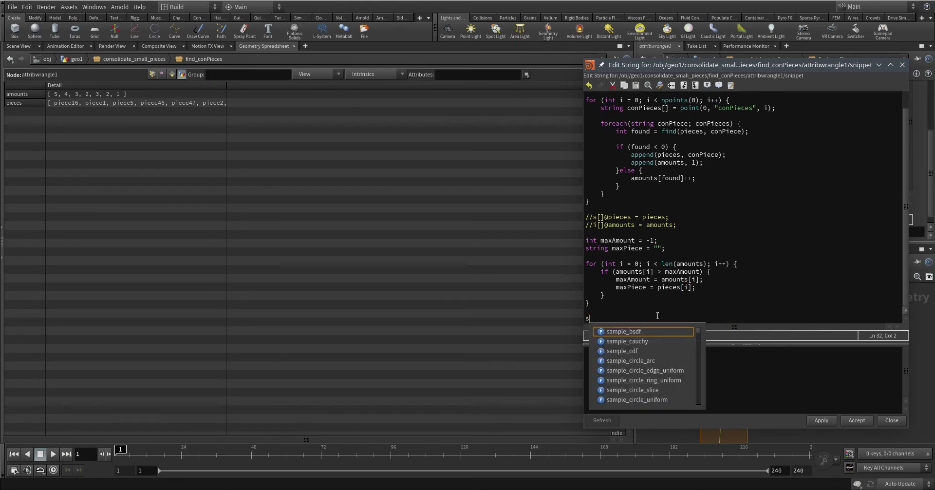
type("@conP")
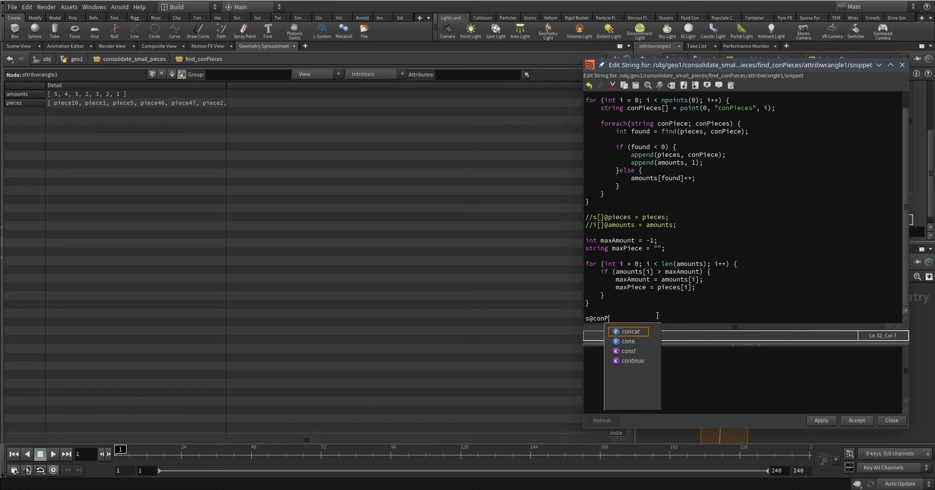
type("iece =")
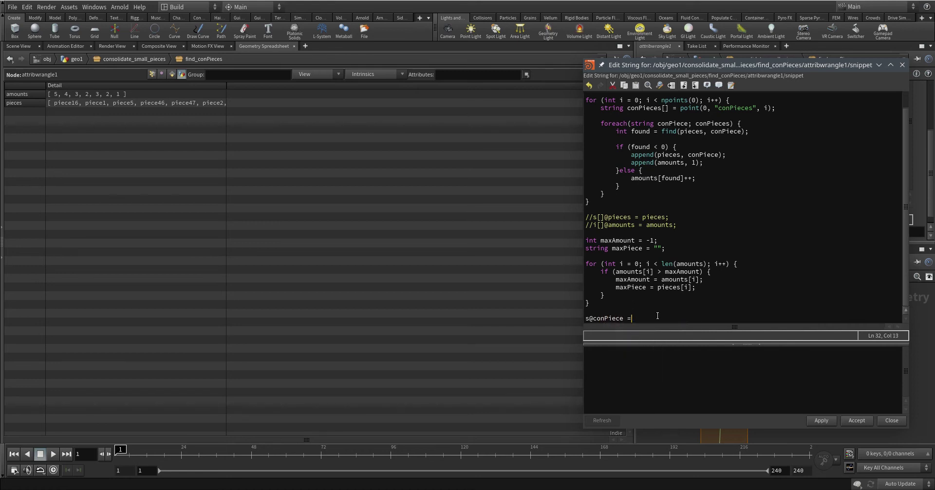
type(" maxPiece;")
left_click(855, 420)
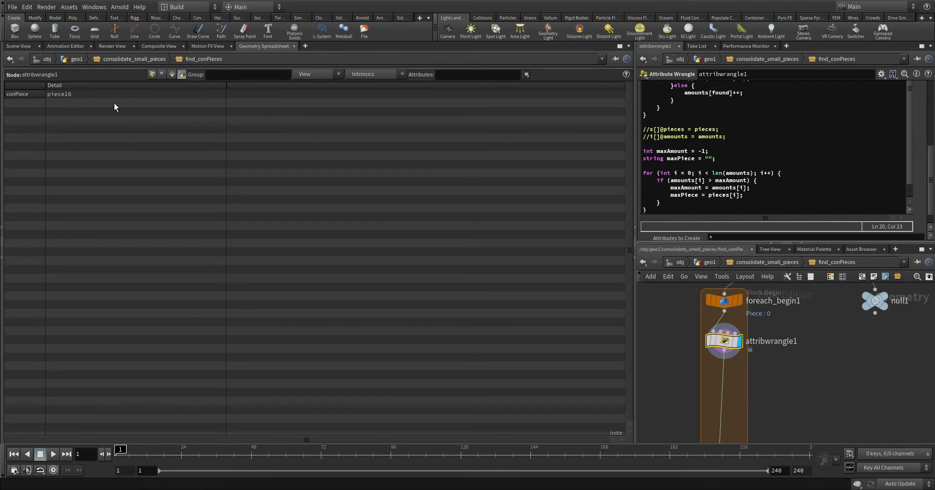
- Check the wrangle's point attributes, then insert an Attribute Delete node after attribwrangle1 that removes the point attribute conPieces
left_click(152, 74)
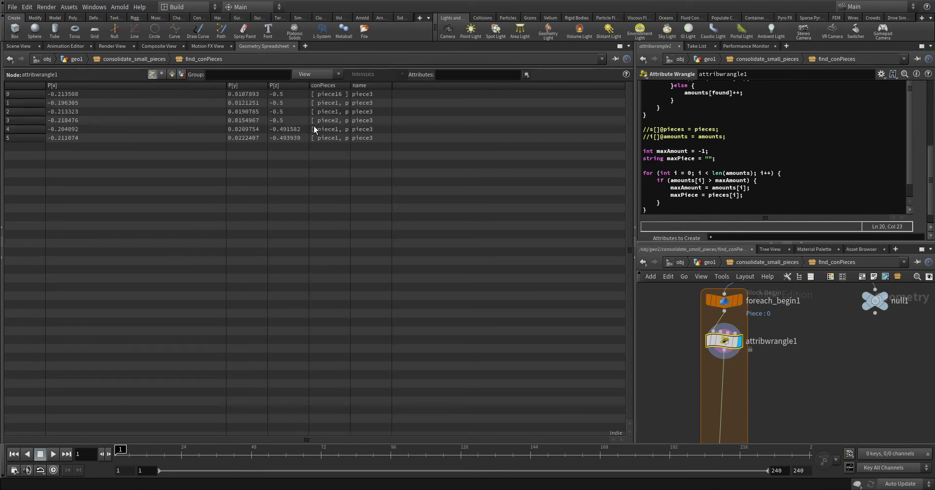
left_click_drag(351, 87, 486, 87)
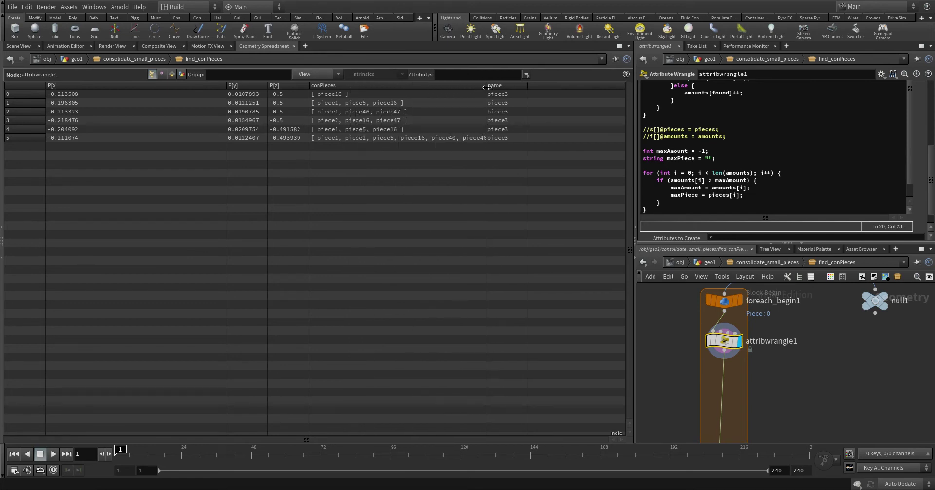
left_click(18, 46)
middle_click_drag(790, 404, 789, 362)
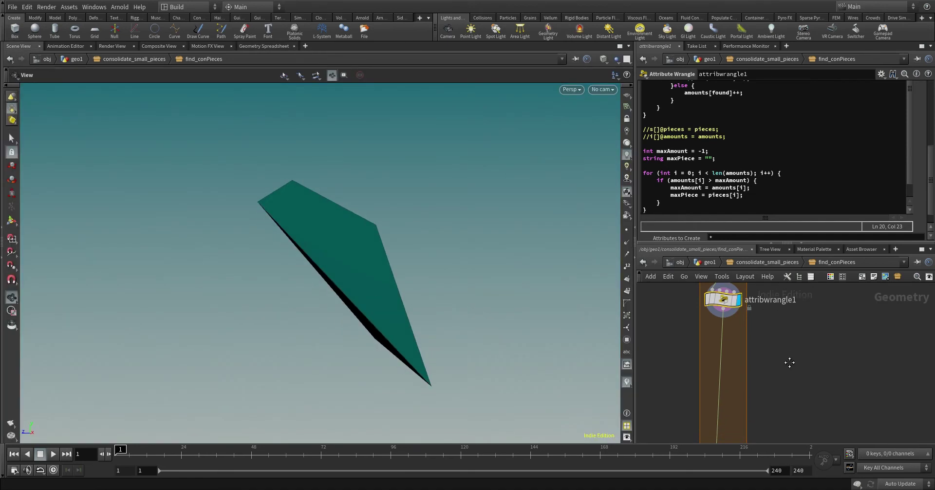
key("Tab")
type("attr")
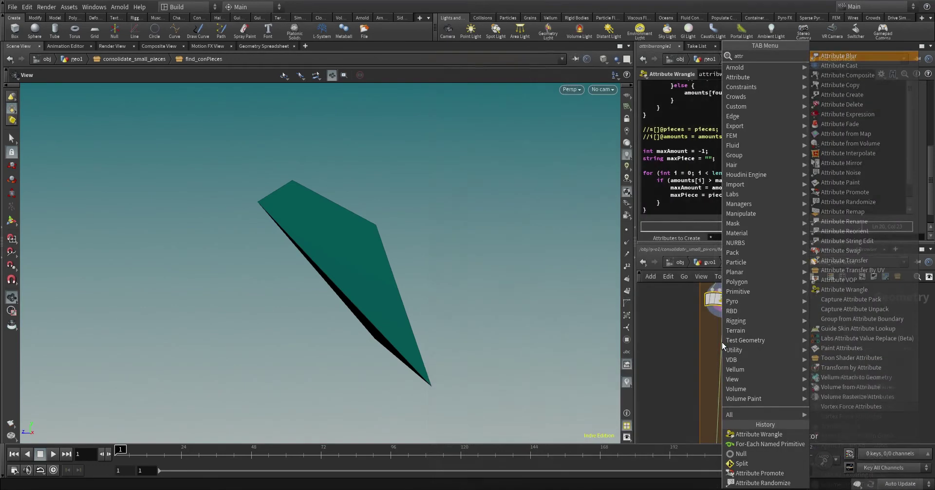
type("ibute de")
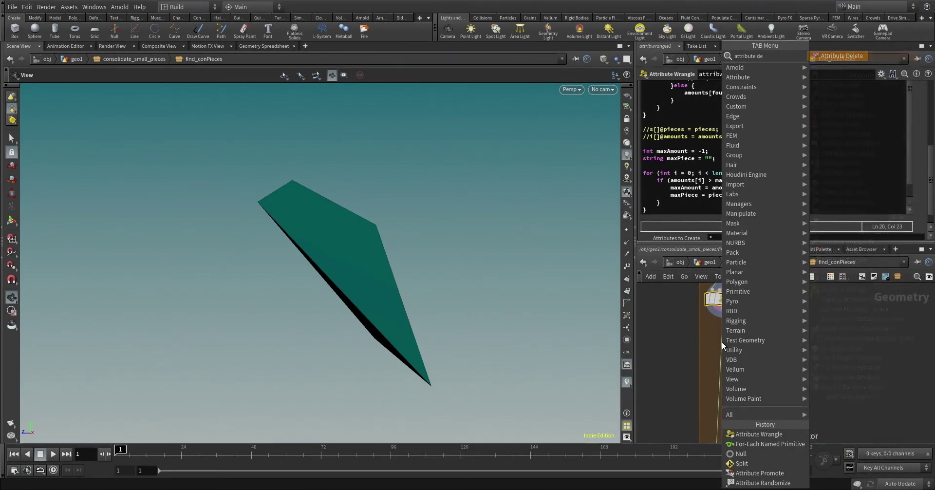
key("Return")
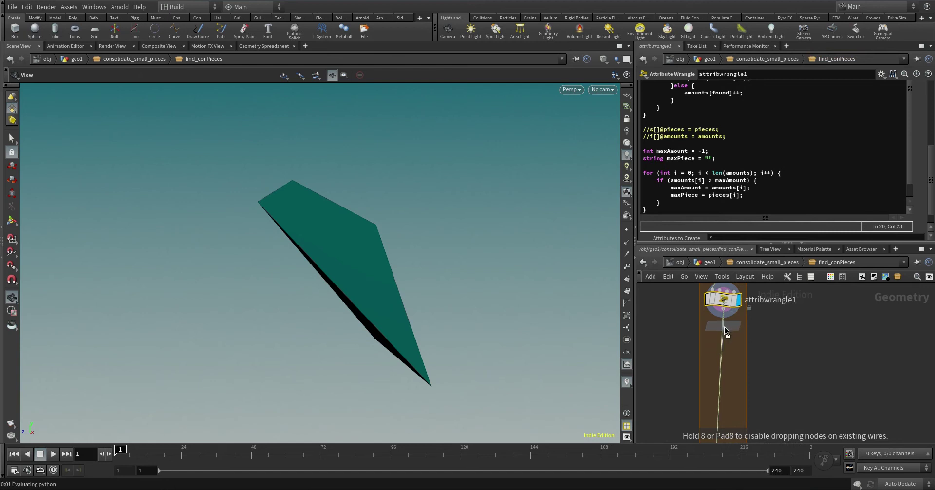
left_click(724, 328)
left_click(928, 87)
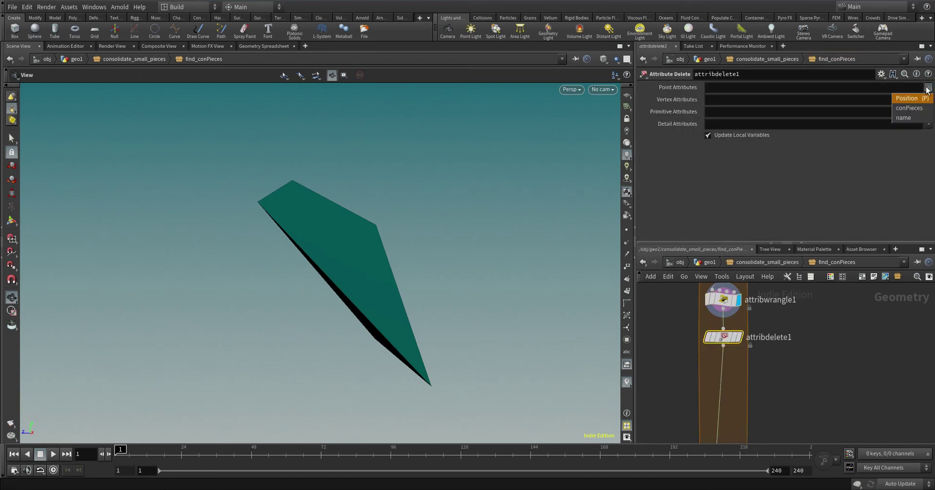
left_click(929, 109)
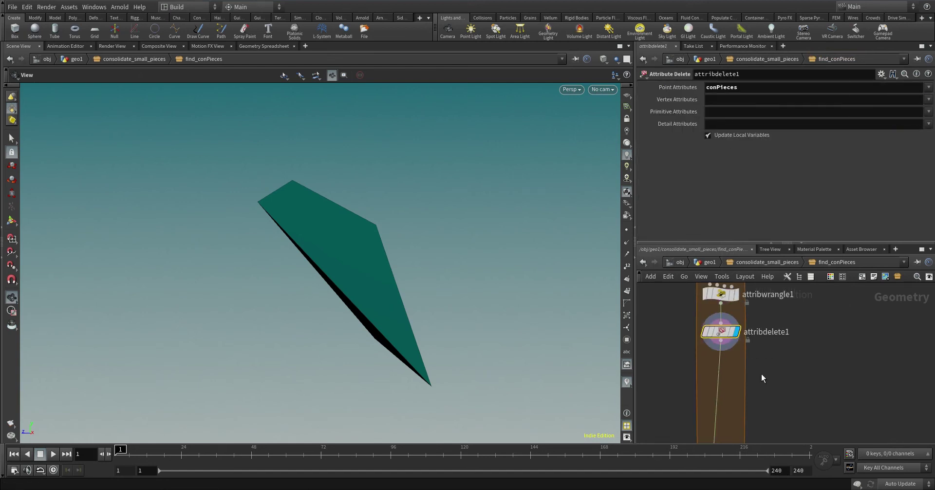
- Insert an Attribute Promote node on the wire below attribdelete1 and display its output
key("Tab")
type("attrib")
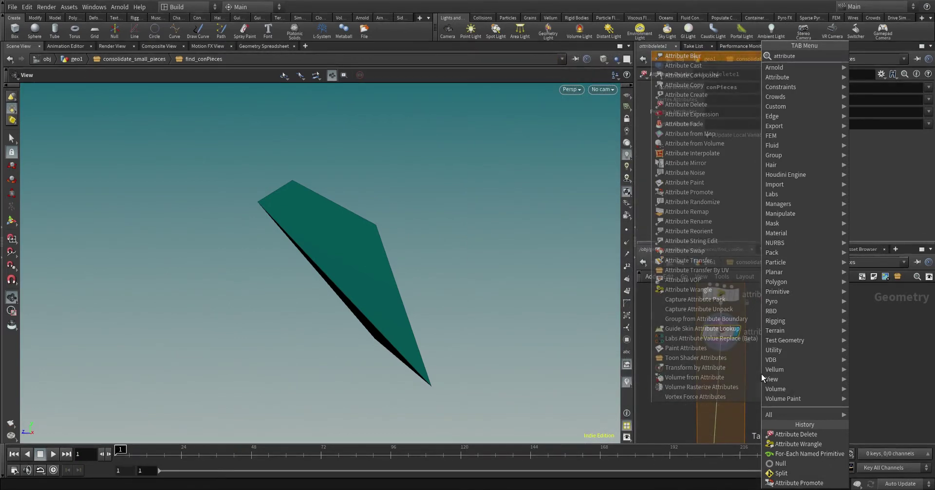
type("ute pr")
key("Return")
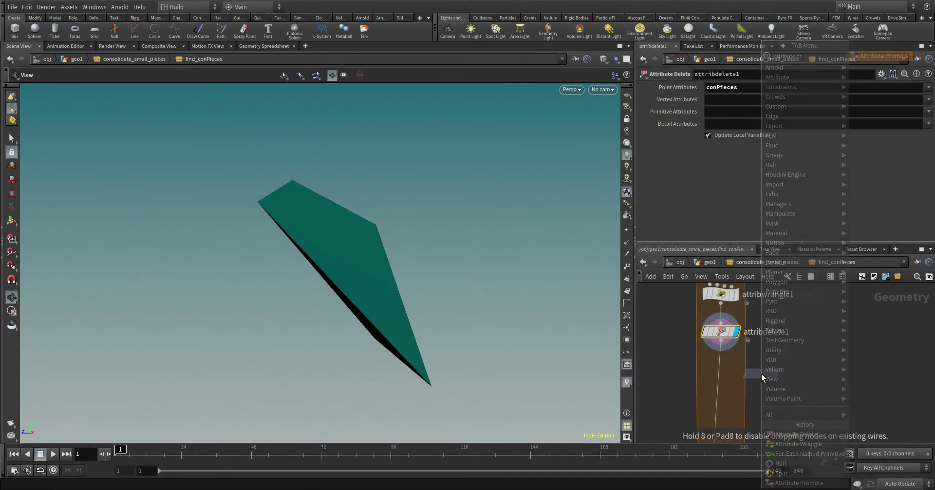
left_click(721, 378)
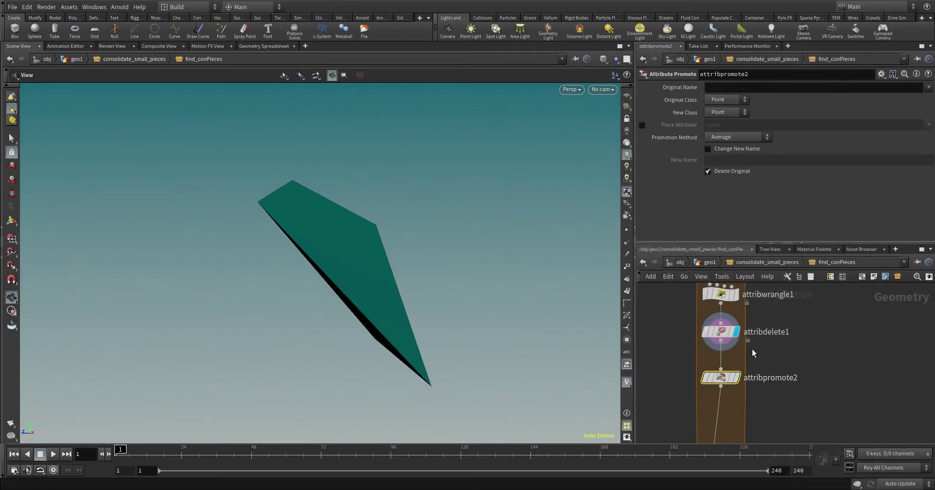
left_click(736, 378)
- Set the Attribute Promote node to promote conPiece from Detail to Primitive
left_click(730, 100)
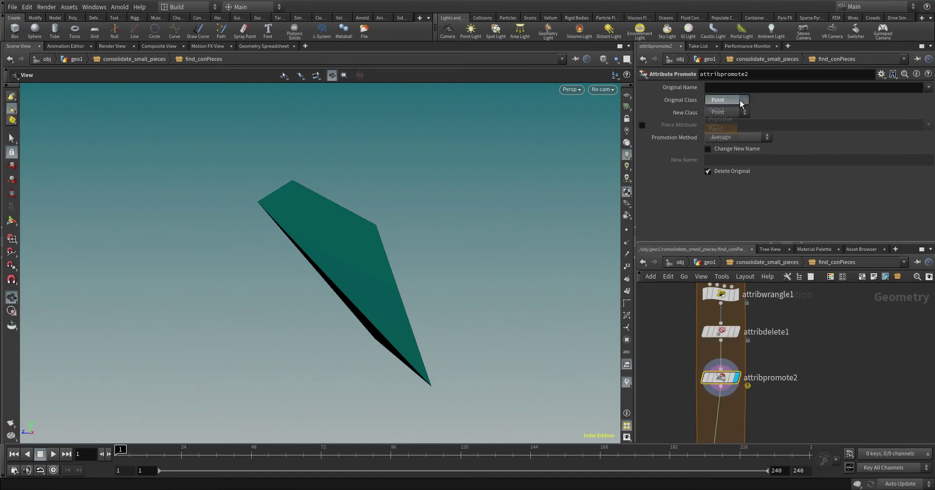
left_click(735, 110)
left_click(738, 113)
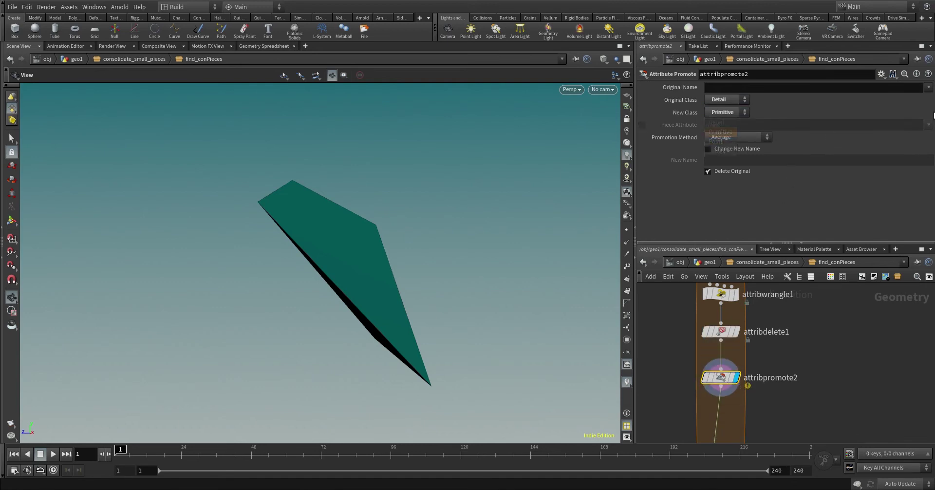
left_click(929, 87)
left_click(916, 97)
- Compare attribdelete1's detail and primitive attributes with attribpromote2's primitive attributes in the spreadsheet to check the conPiece promotion
left_click(264, 45)
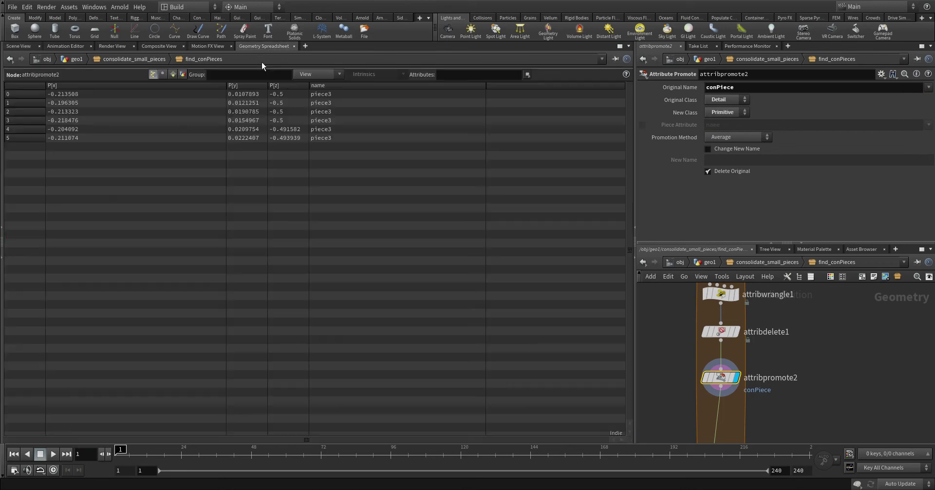
left_click(722, 332)
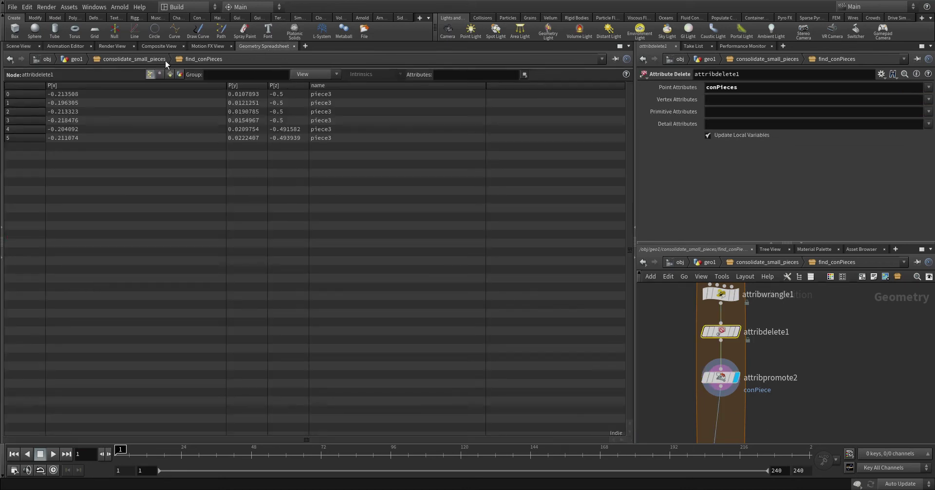
left_click(179, 74)
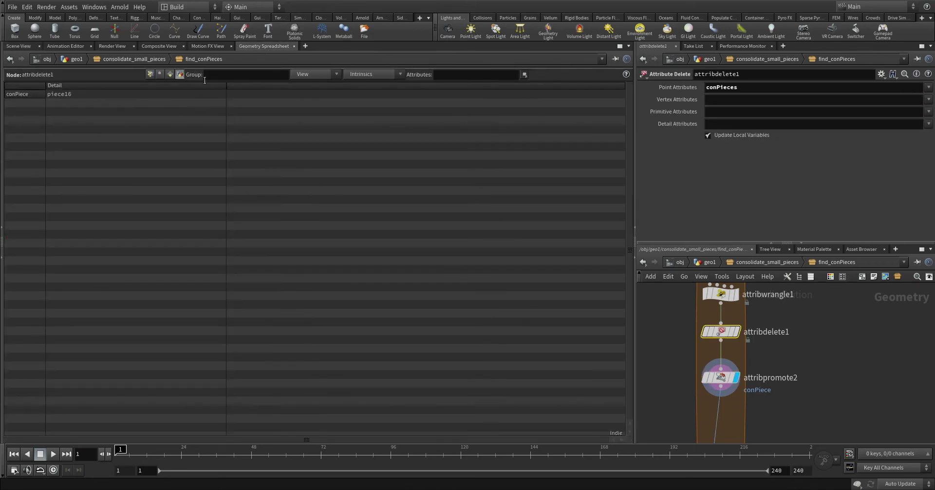
left_click(169, 75)
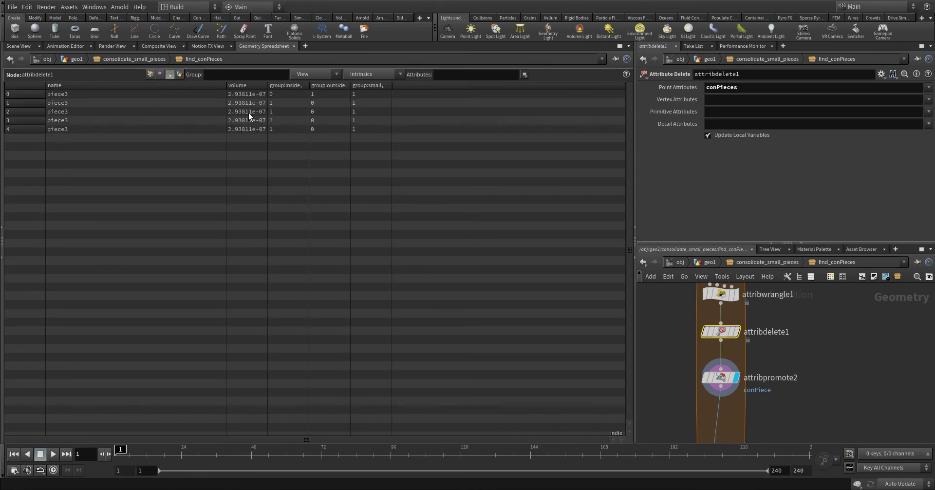
key("Down")
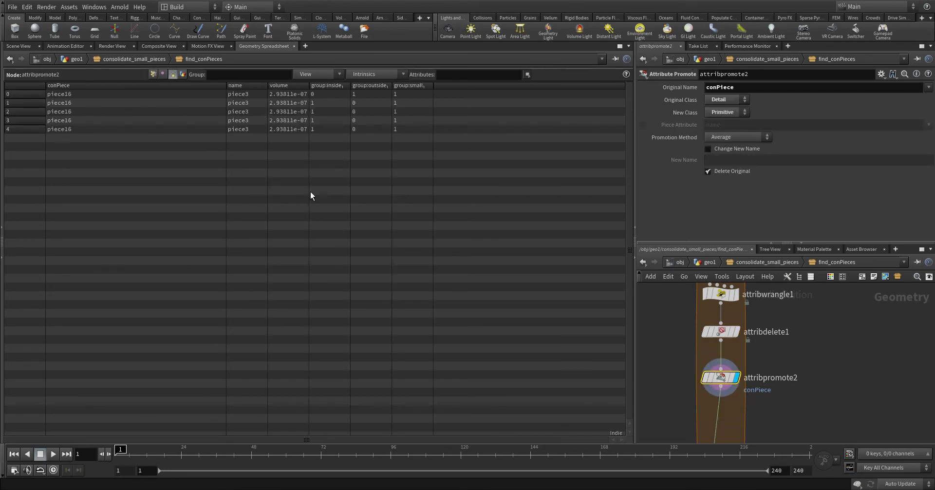
left_click(22, 45)
- Select all five nodes of the for-each loop, from foreach_begin1 to foreach_end1, and lay them out automatically
scroll(790, 385, "down", 3)
left_click_drag(787, 422, 738, 310)
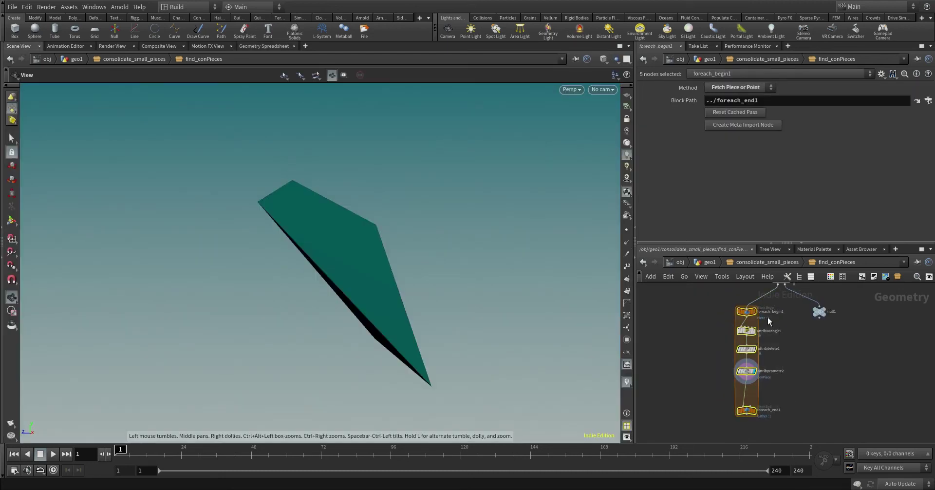
key("l")
scroll(780, 394, "up", 2)
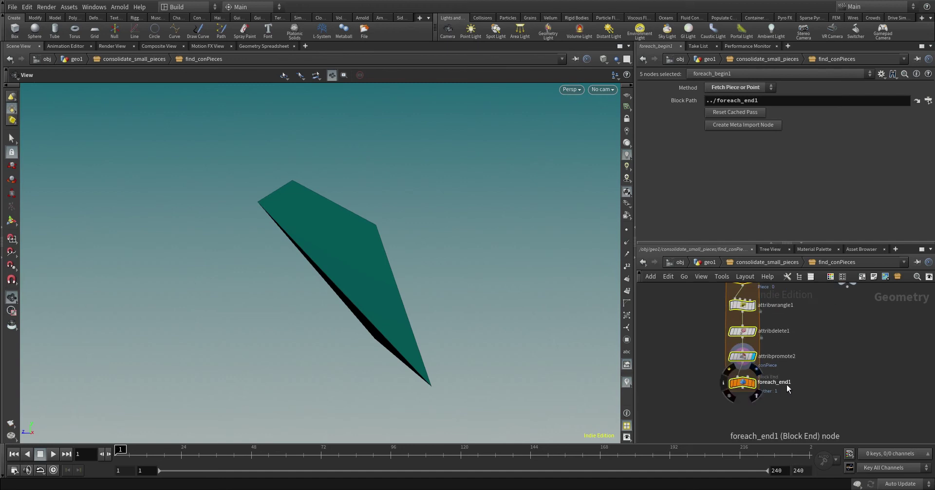
scroll(805, 401, "down", 3)
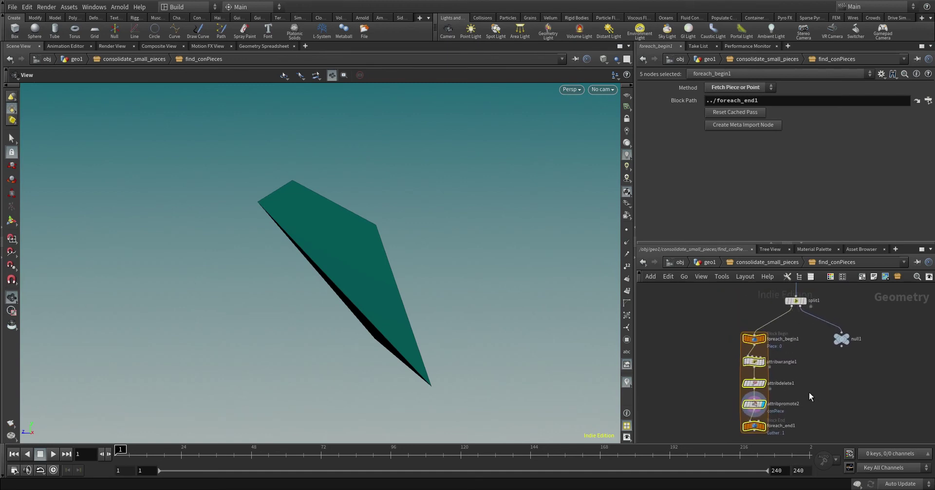
- Add a Compiled Block node pair beside the for-each loop in the network
left_click(715, 361)
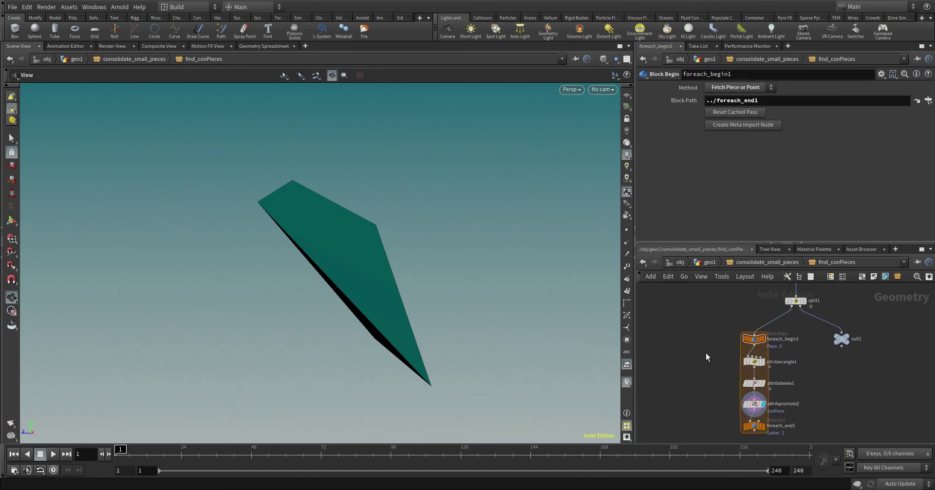
key("Tab")
type("compil")
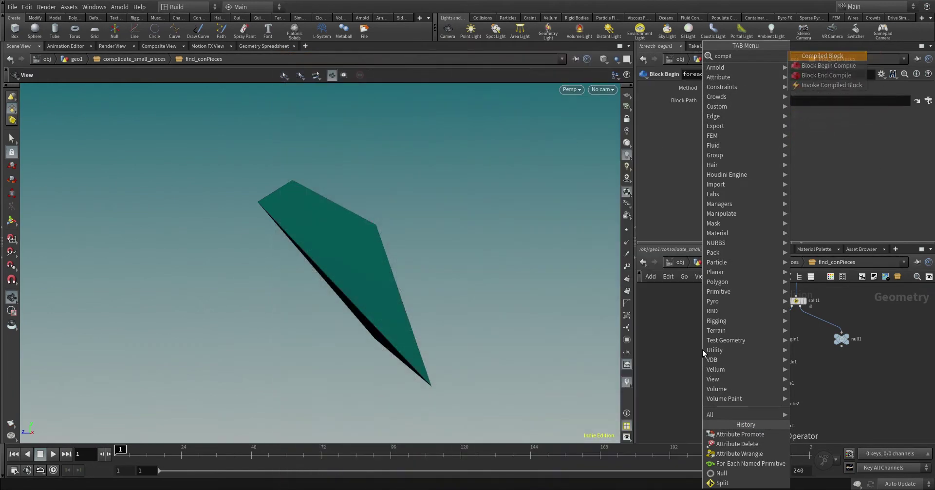
key("Return")
left_click(703, 349)
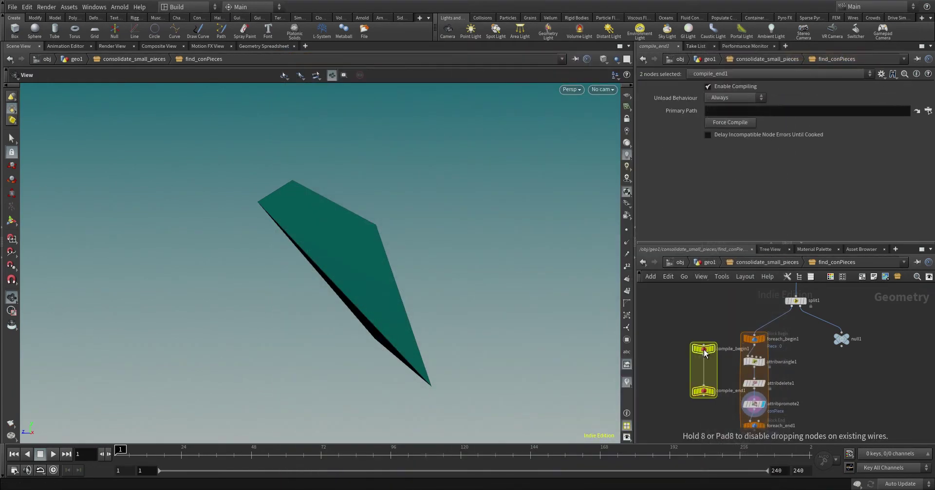
- Wrap the loop in the compiled block by inserting compile_begin1 above foreach_begin1 and attaching compile_end1 below foreach_end1
left_click_drag(693, 352, 763, 327)
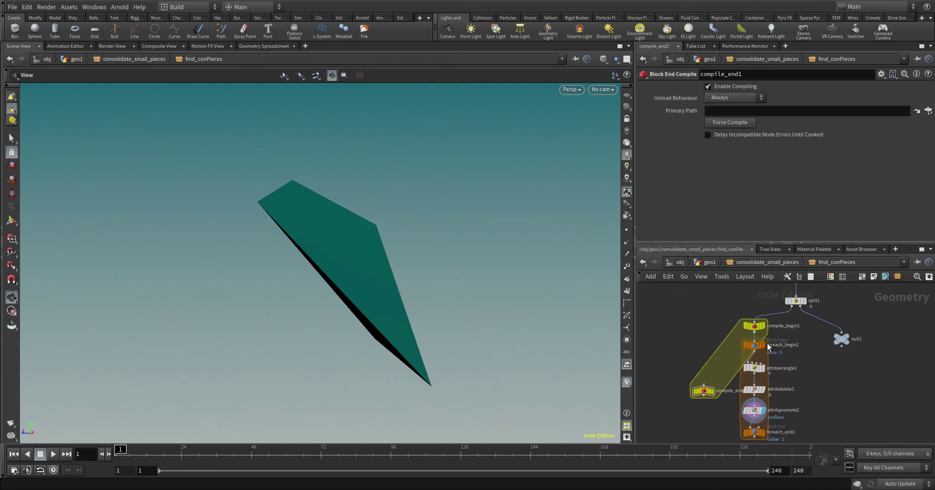
middle_click_drag(710, 389, 697, 343)
left_click_drag(697, 343, 749, 405)
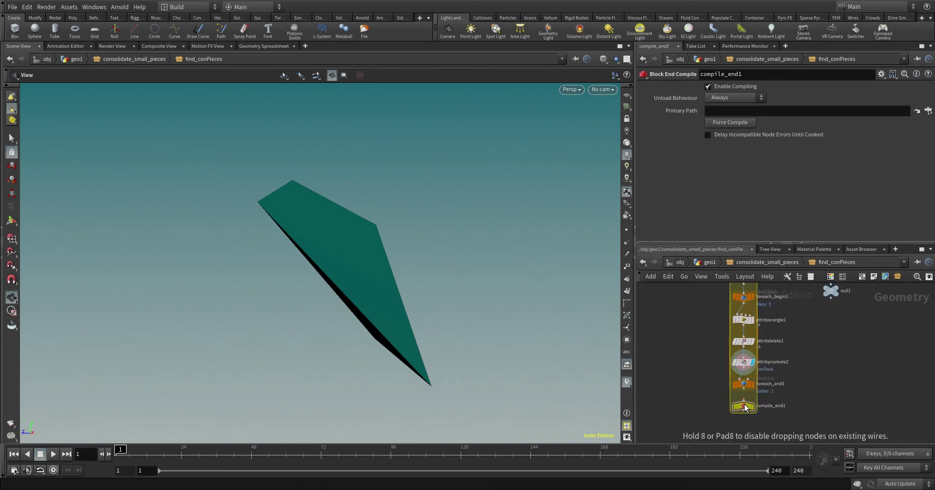
left_click(744, 392)
left_click(744, 401)
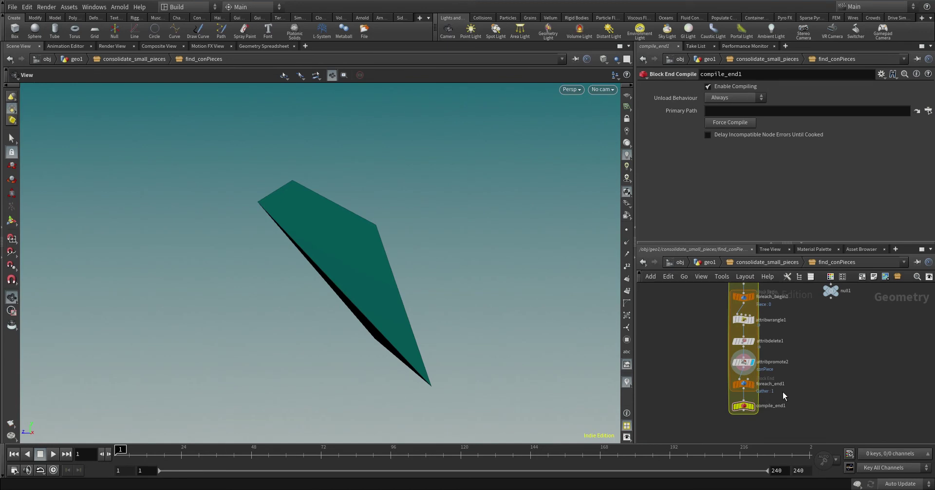
- Enable Multithread when Compiled on foreach_end1, then display compile_end1 and frame its pieces in the view
scroll(782, 392, "up", 3)
left_click_drag(788, 396, 706, 376)
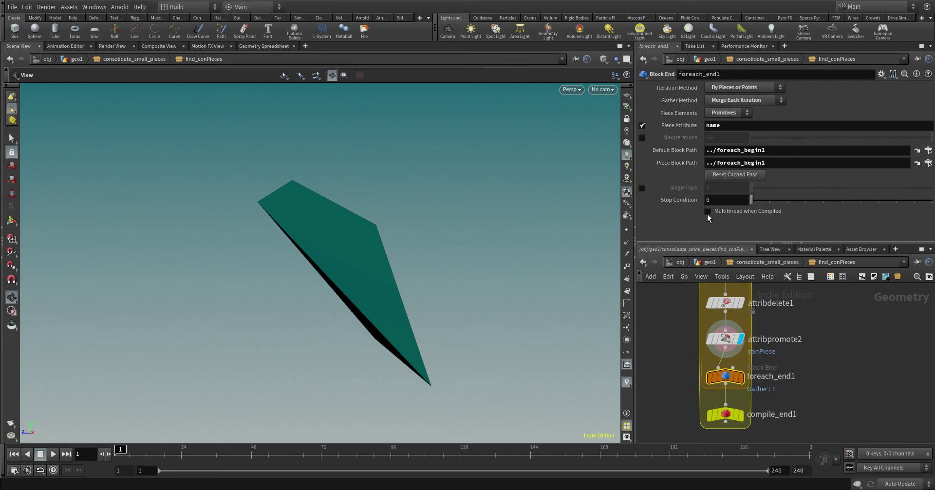
left_click(726, 210)
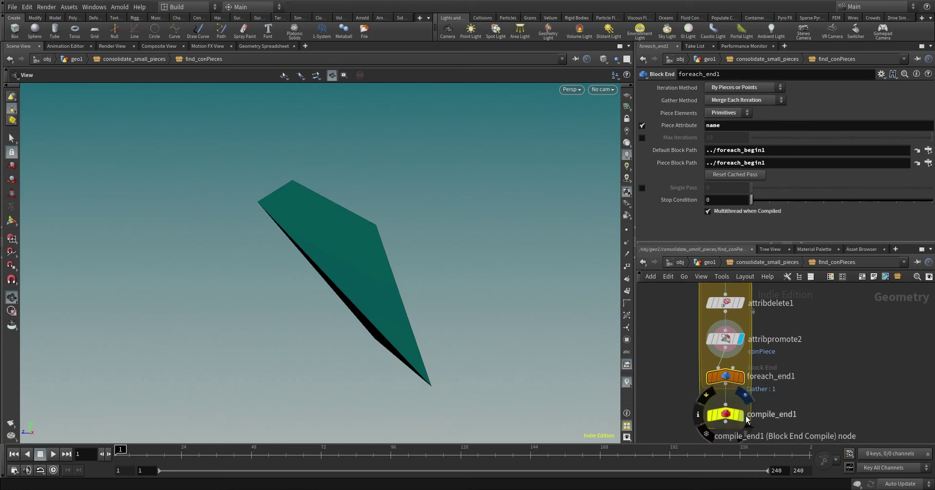
left_click(726, 415)
key("space+f")
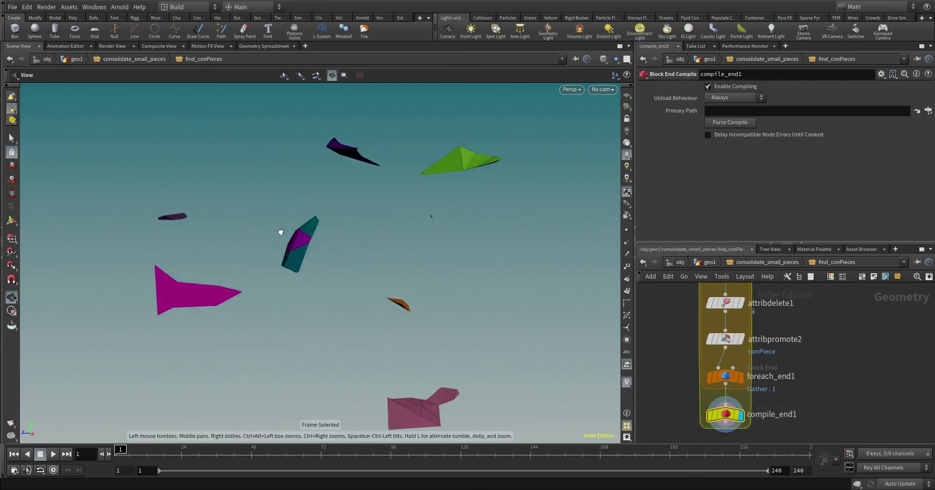
scroll(811, 393, "down", 4)
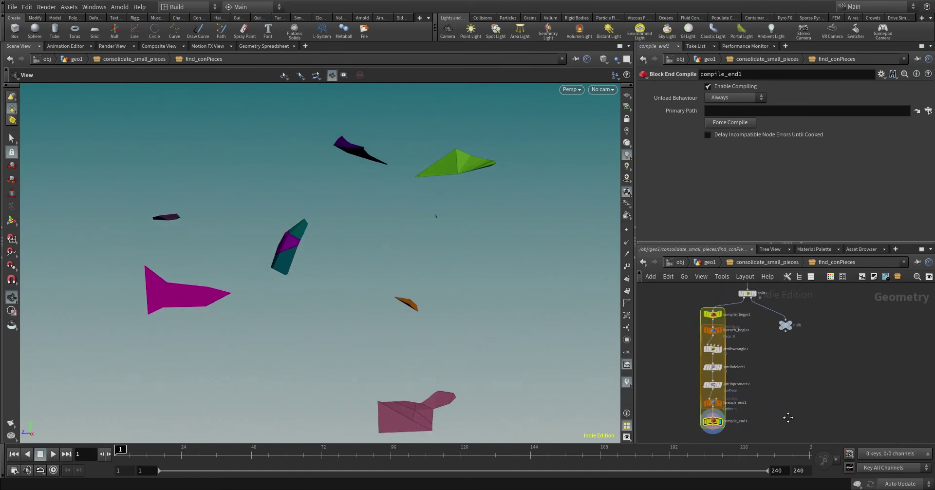
- Display null1 on split1's second output and inspect its node info for the attributes it carries
scroll(778, 402, "up", 2)
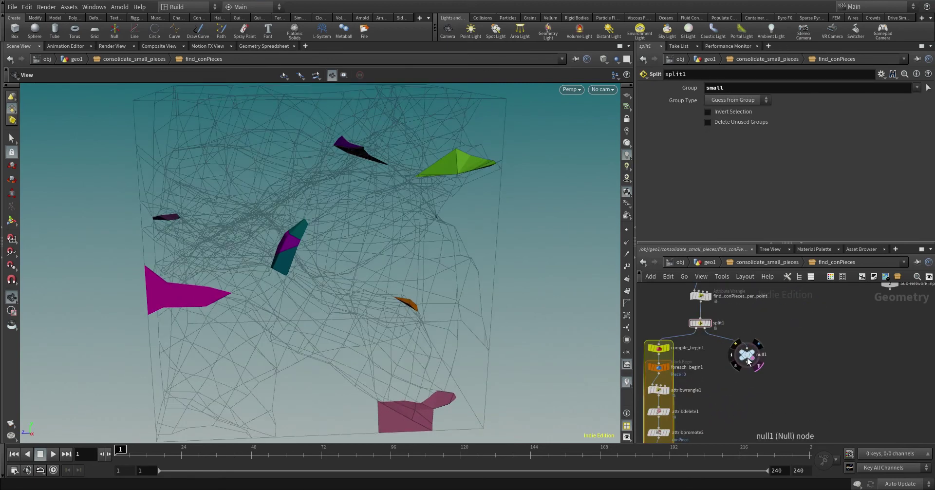
key("r")
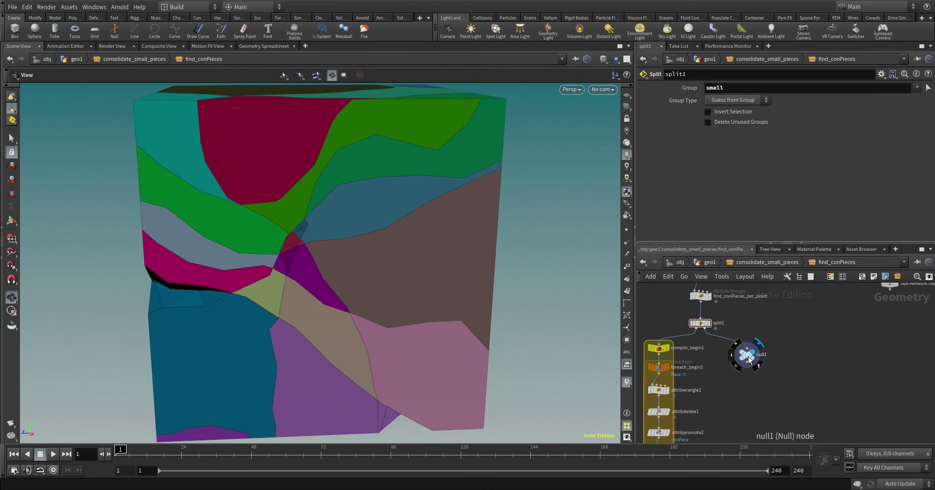
left_click(750, 359)
middle_click(750, 359)
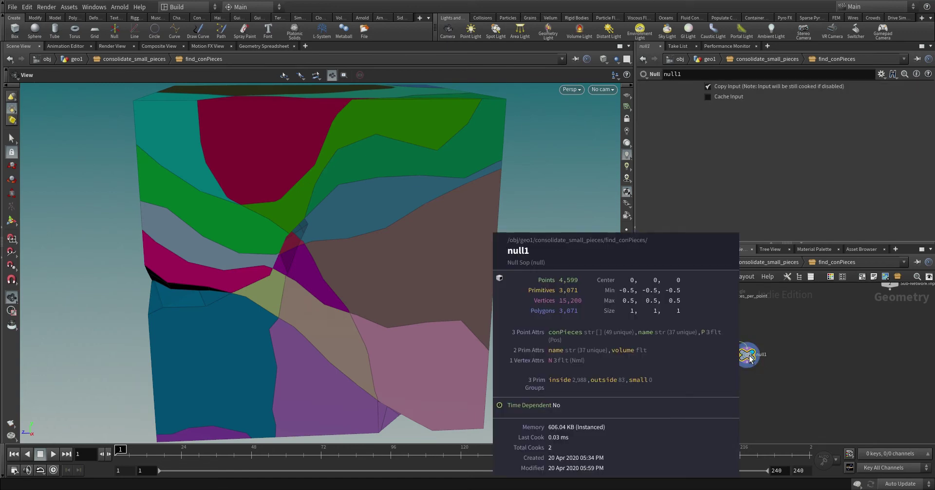
scroll(753, 371, "up", 2)
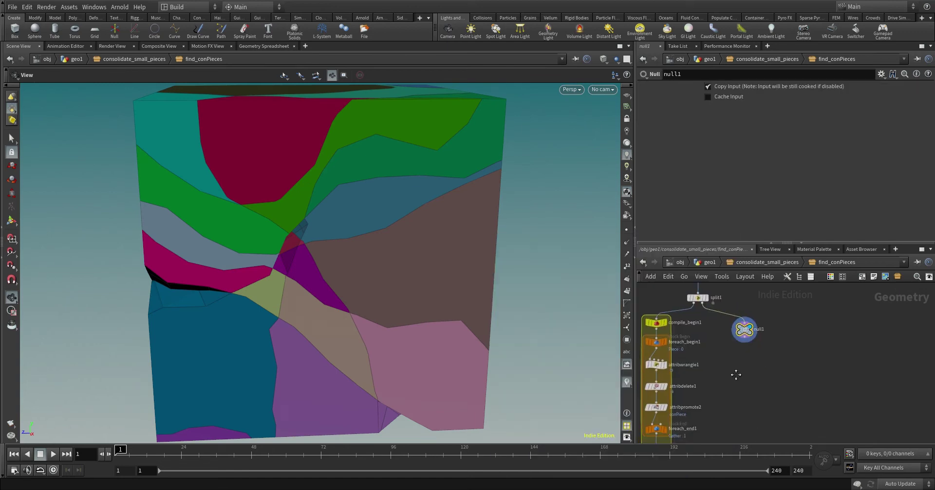
- Duplicate the Attribute Delete node that removes conPieces and place the copy below null1, wired to its output
left_click_drag(654, 369, 748, 321, "alt")
left_click_drag(780, 363, 755, 400)
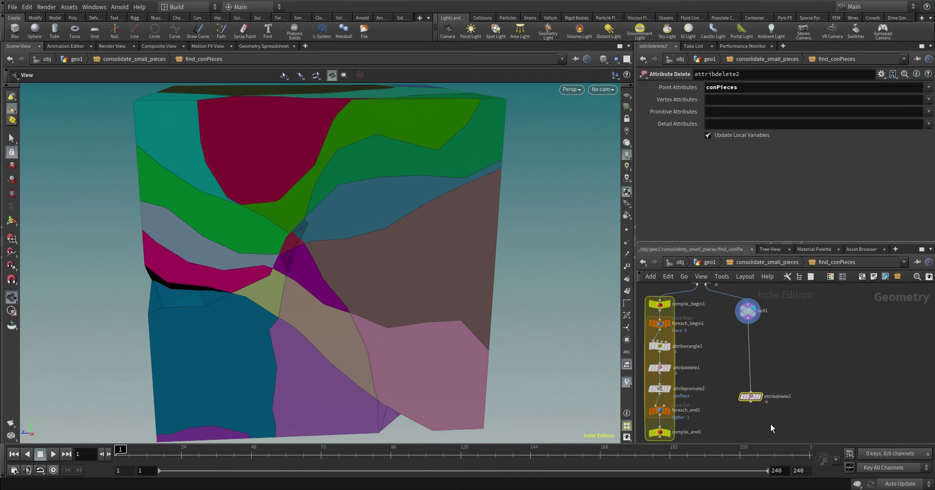
middle_click_drag(756, 405, 758, 350)
left_click_drag(748, 340, 747, 347)
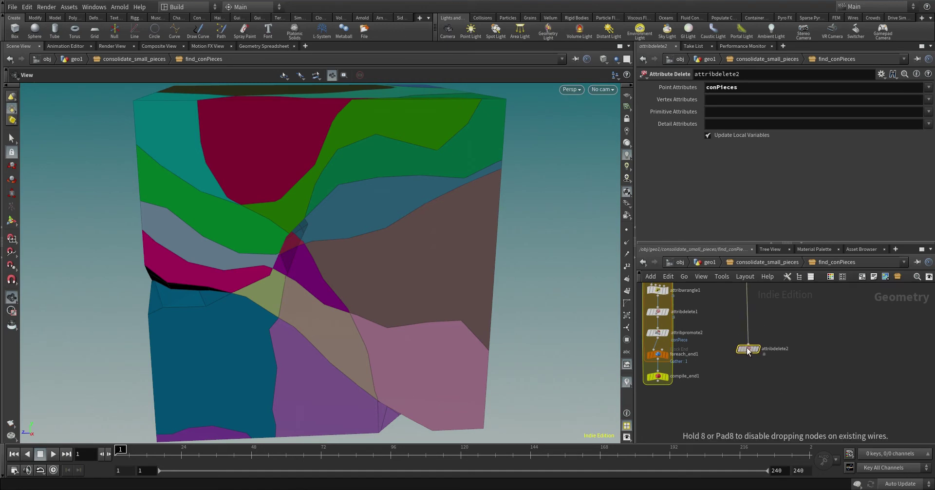
middle_click_drag(775, 388, 772, 427)
- Check compile_end1's attributes, then connect an Attribute Create node below attribdelete2 and display its output
middle_click(659, 419)
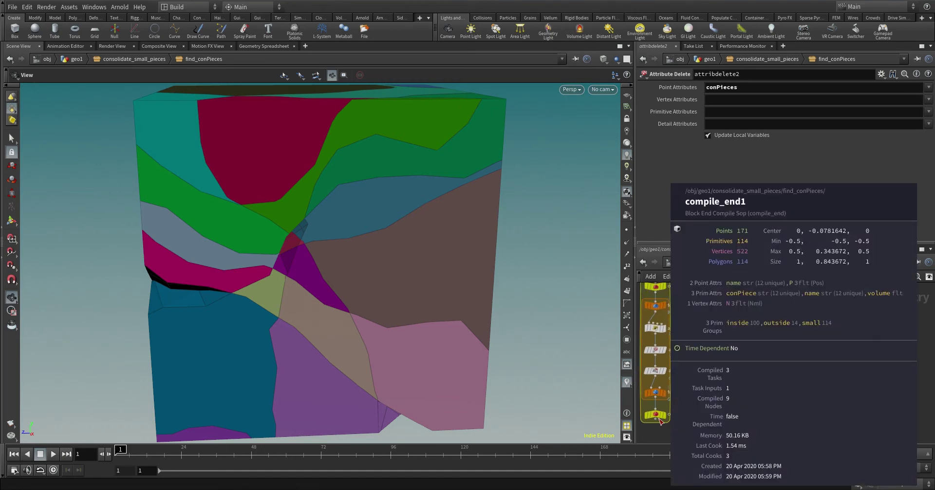
middle_click_drag(756, 417, 814, 373)
key("Tab")
type("a")
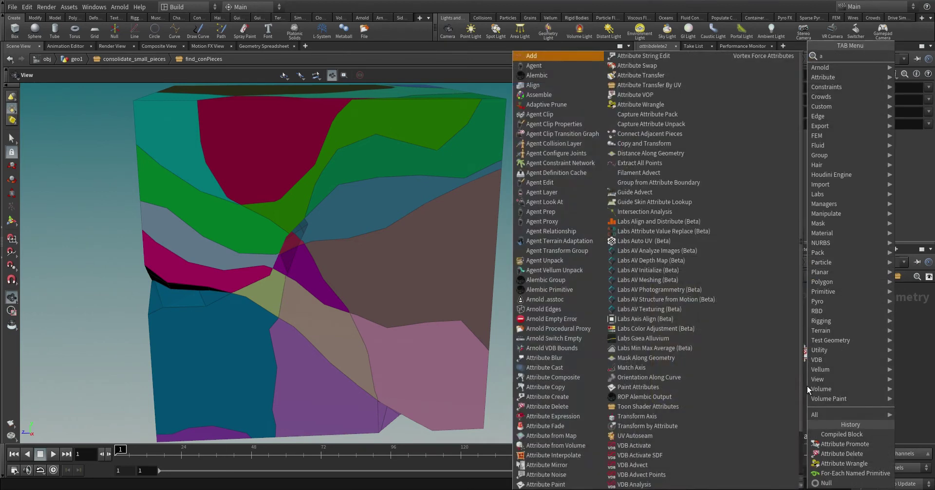
type("ttribute c")
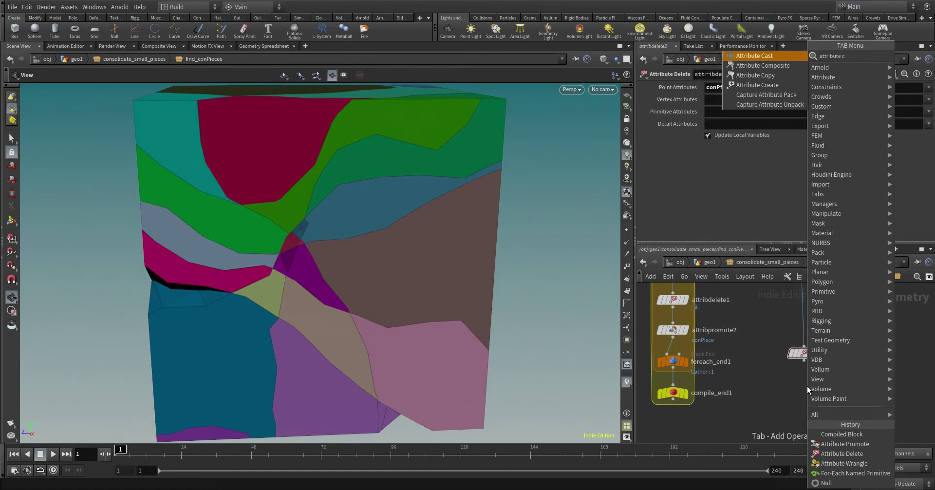
key("Up")
key("Up")
key("Up")
key("Return")
left_click(807, 385)
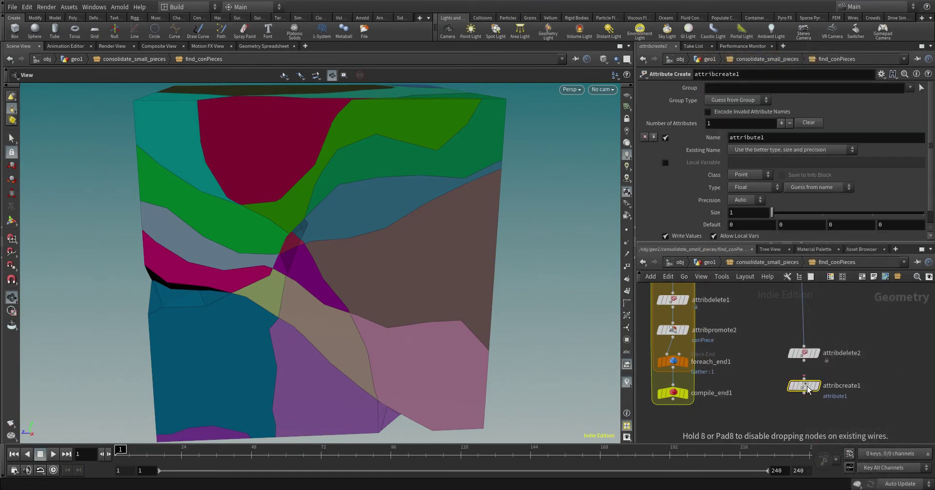
mouse_move(790, 385)
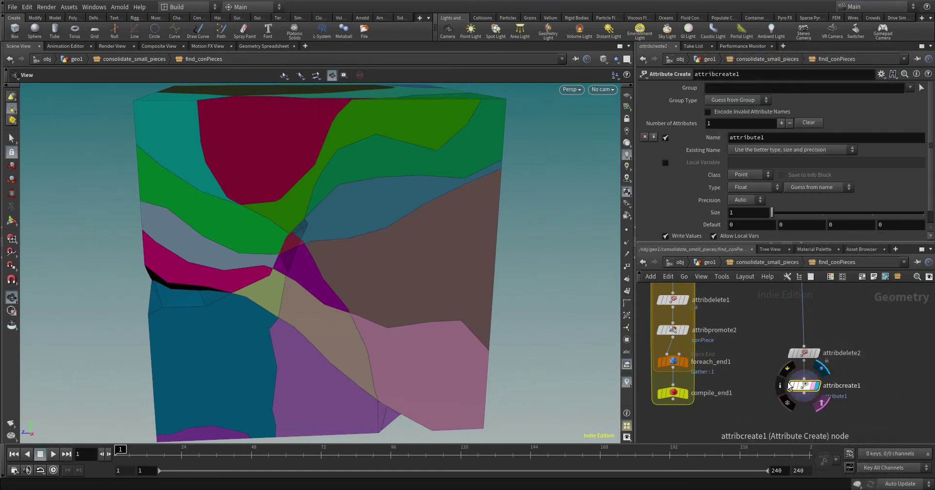
- Set the Attribute Create node to make a primitive string attribute named conPiece with the value -1
double_click(786, 137)
type("conPiece")
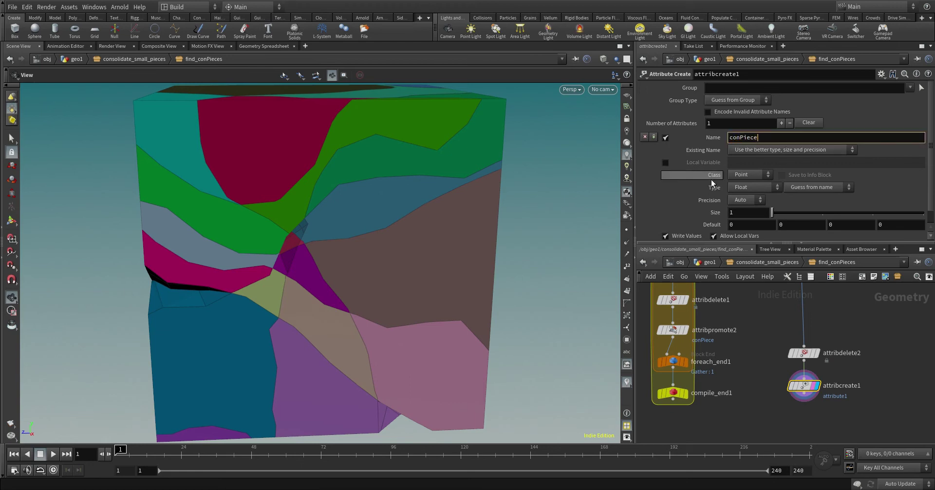
left_click(745, 176)
left_click(747, 191)
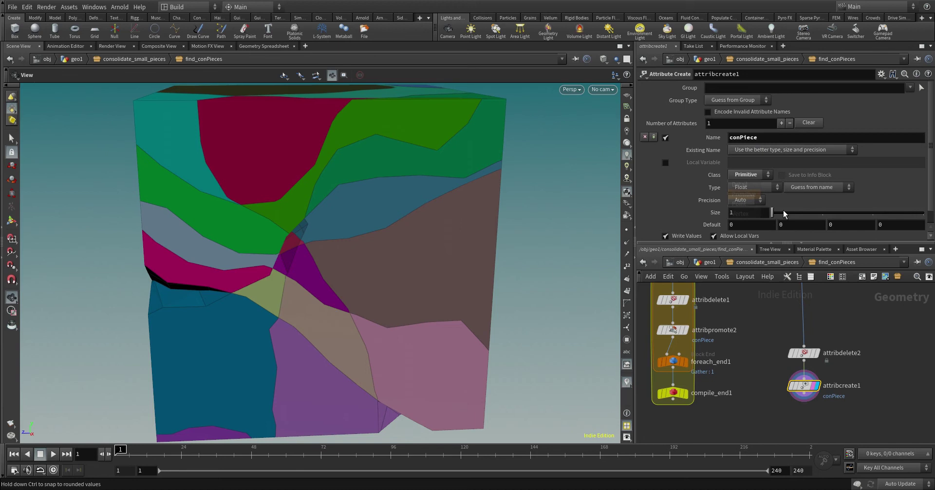
left_click(761, 187)
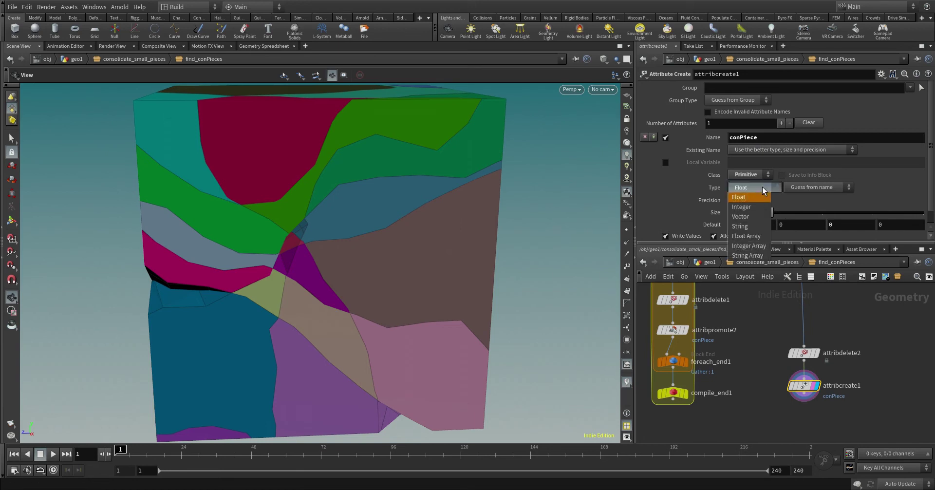
left_click(752, 227)
left_click(758, 211)
type("-1")
key("Return")
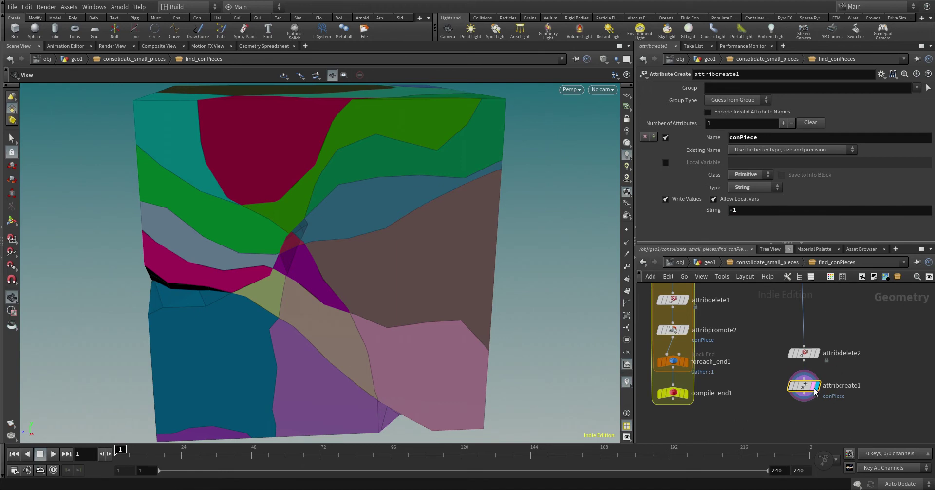
- Combine the outputs of compile_end1 and attribcreate1 in a new Merge node and display it
scroll(833, 405, "down", 3)
key("Tab")
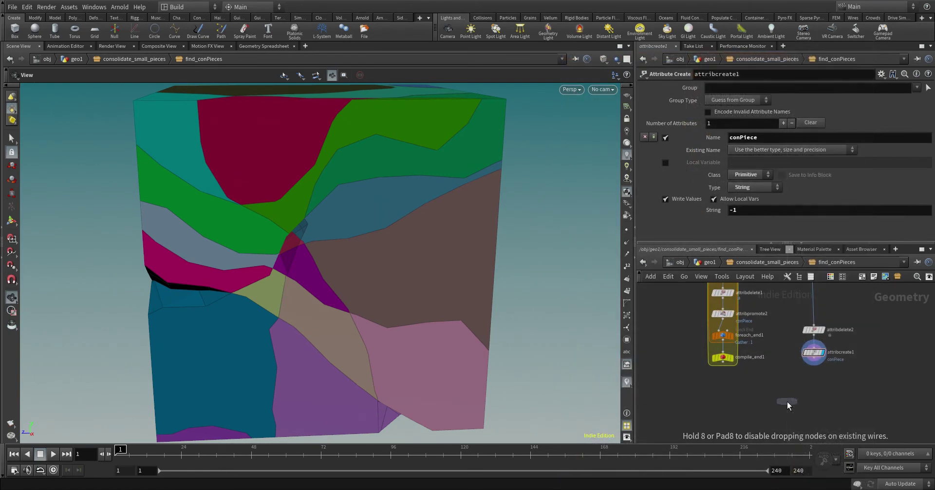
left_click(784, 401)
left_click(723, 366)
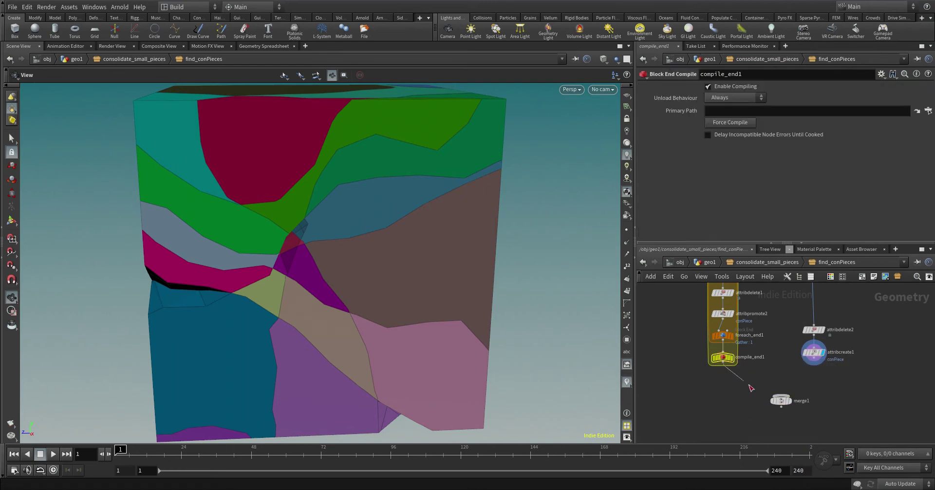
left_click_drag(721, 367, 764, 396)
left_click_drag(813, 357, 781, 396)
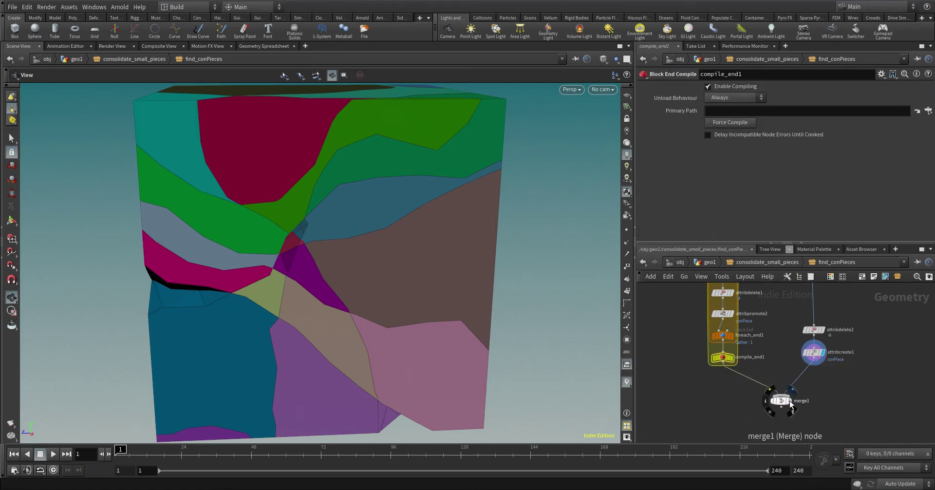
left_click(781, 400)
- Inspect merge1's node info for the attributes and groups it carries
middle_click(782, 401)
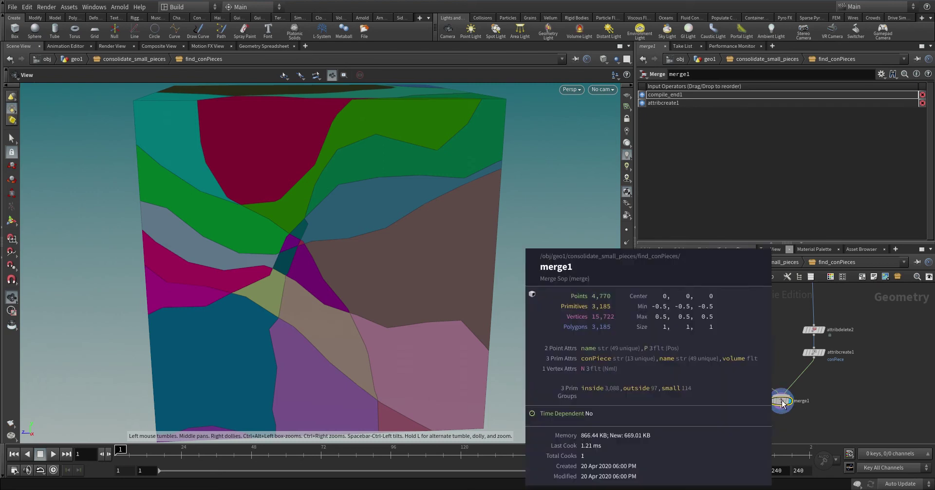
key("h")
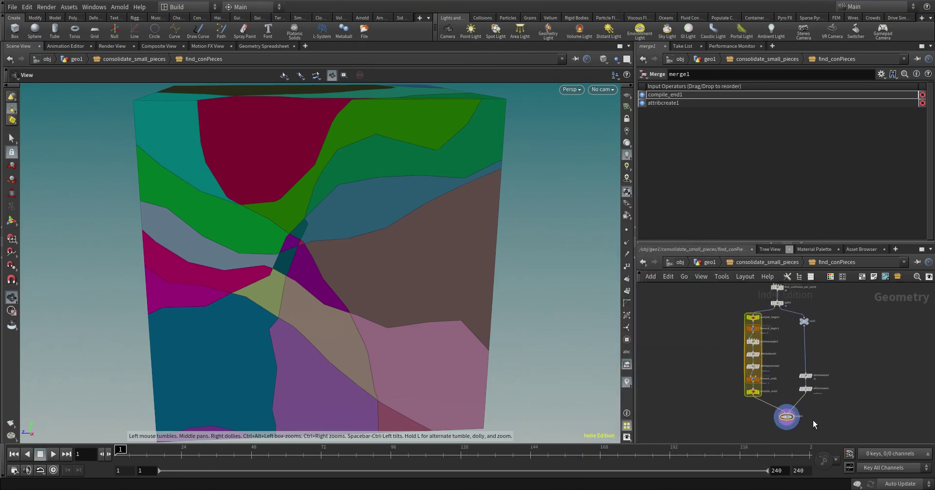
left_click(806, 388)
scroll(832, 397, "up", 3)
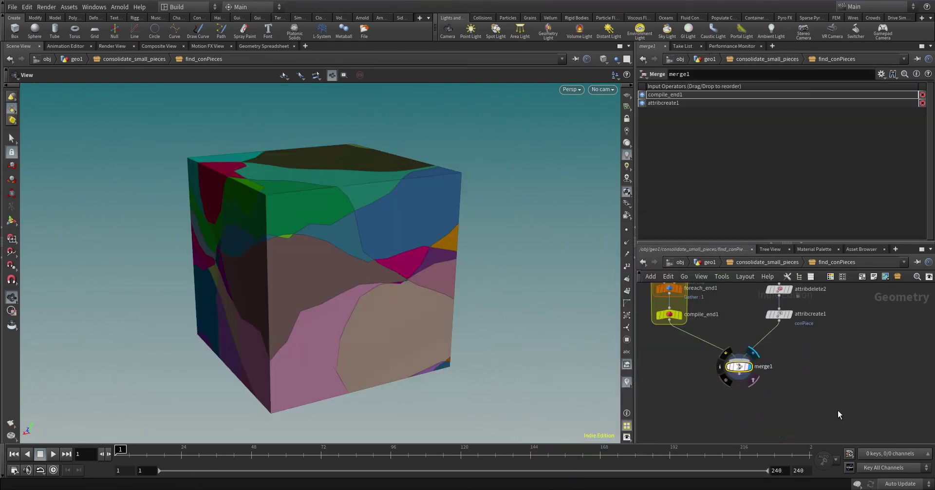
middle_click(741, 367)
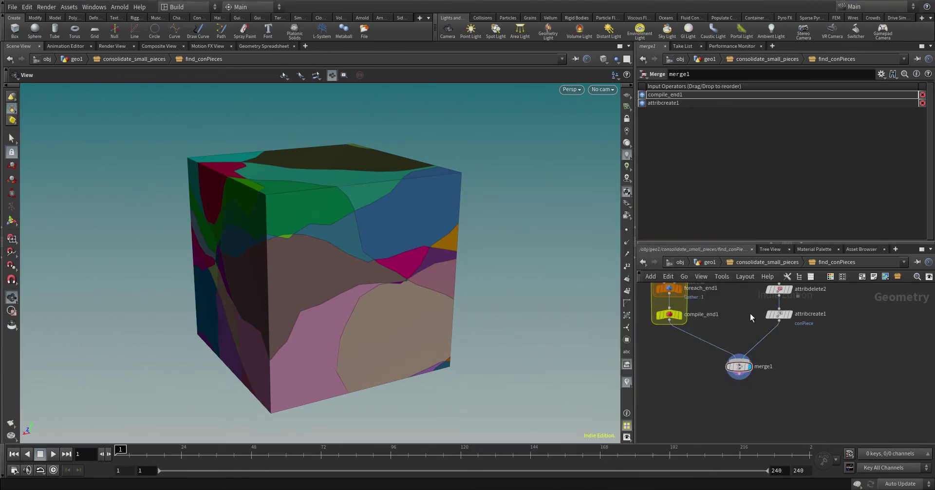
- Insert an Attribute Delete node between find_conPieces_per_point and split1 that removes the point attribute name
scroll(750, 314, "down", 3)
scroll(732, 372, "up", 3)
key("l")
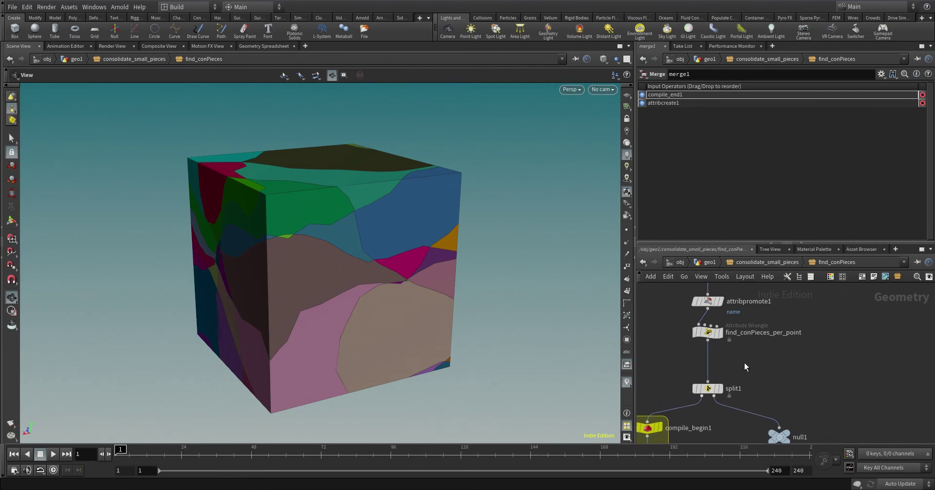
key("Tab")
type("attribute dele")
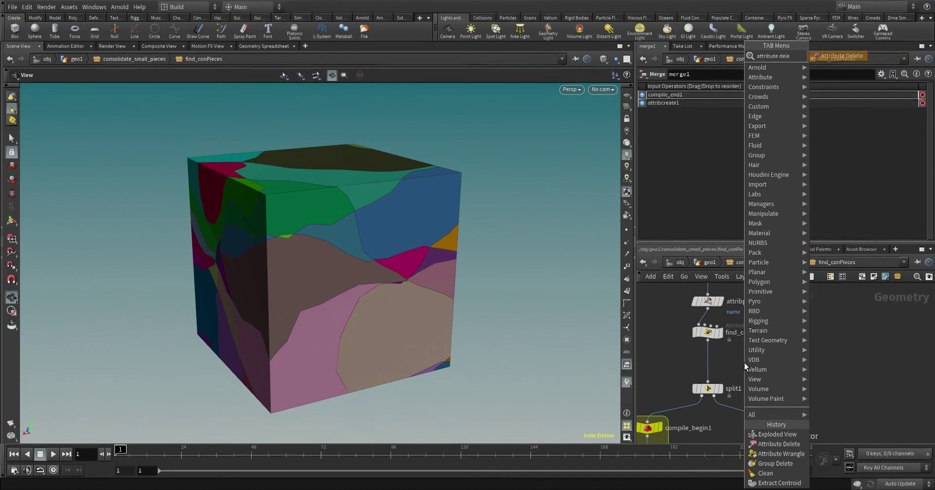
key("Return")
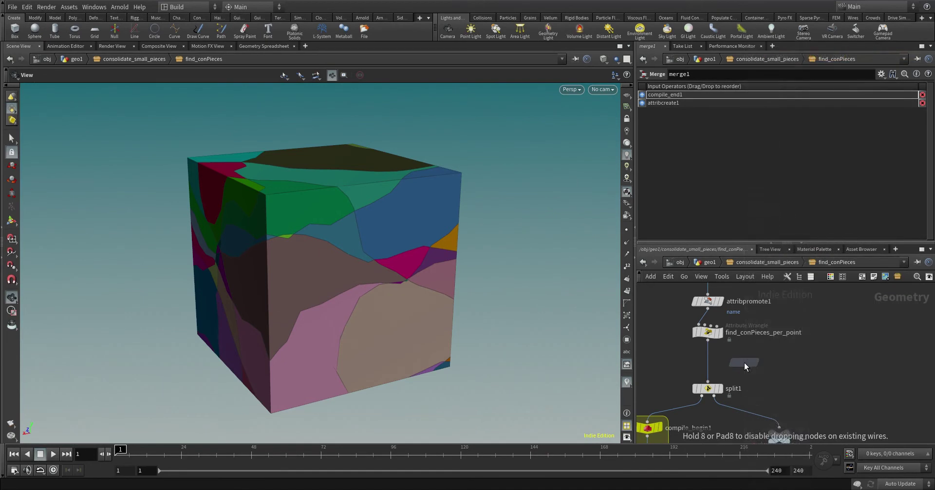
left_click(709, 362)
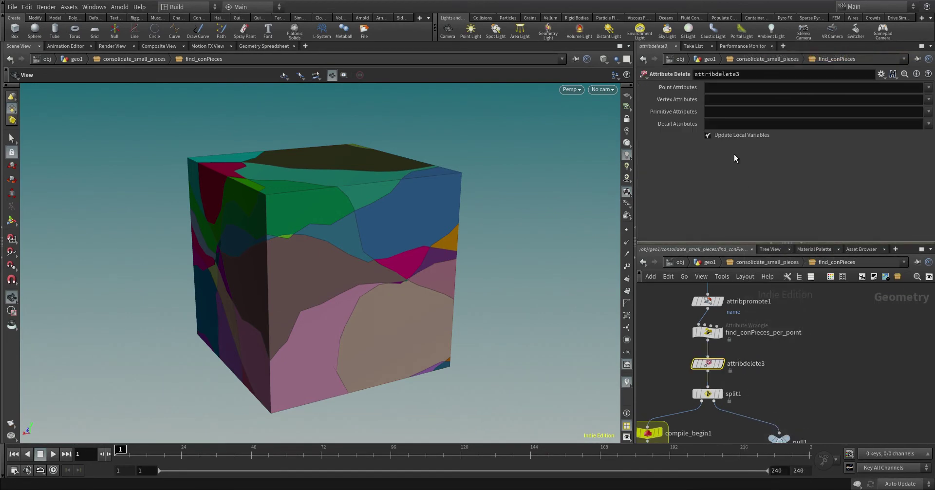
left_click(929, 88)
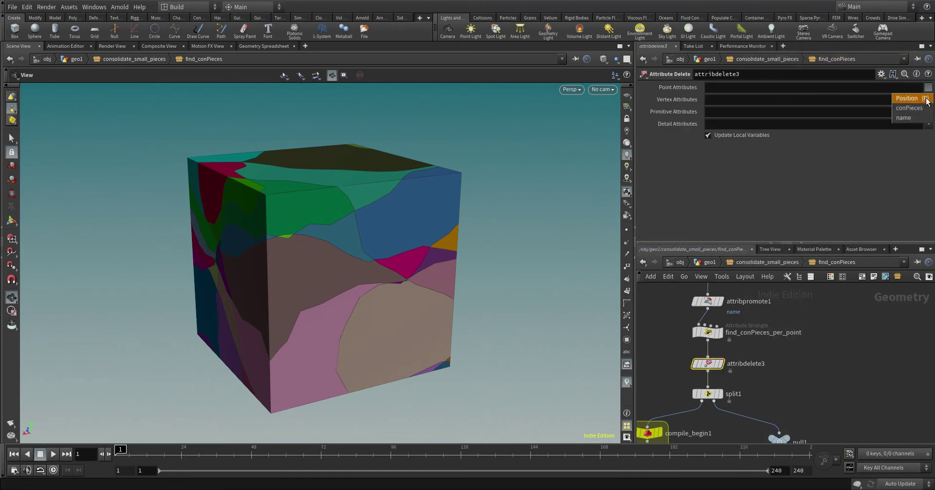
left_click(912, 119)
- Add an Extract Centroid node after merge1 and display its output
scroll(826, 330, "down", 3)
scroll(828, 346, "down", 5)
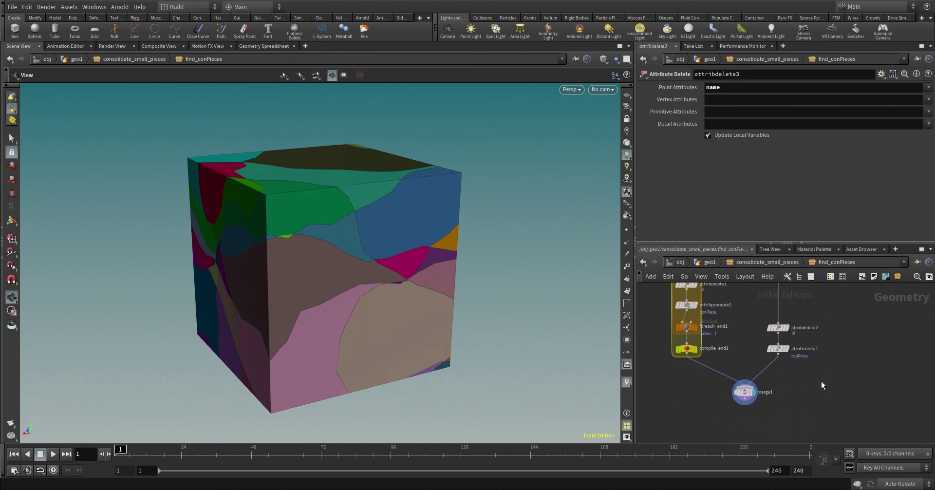
left_click(744, 391)
left_click_drag(374, 404, 334, 340)
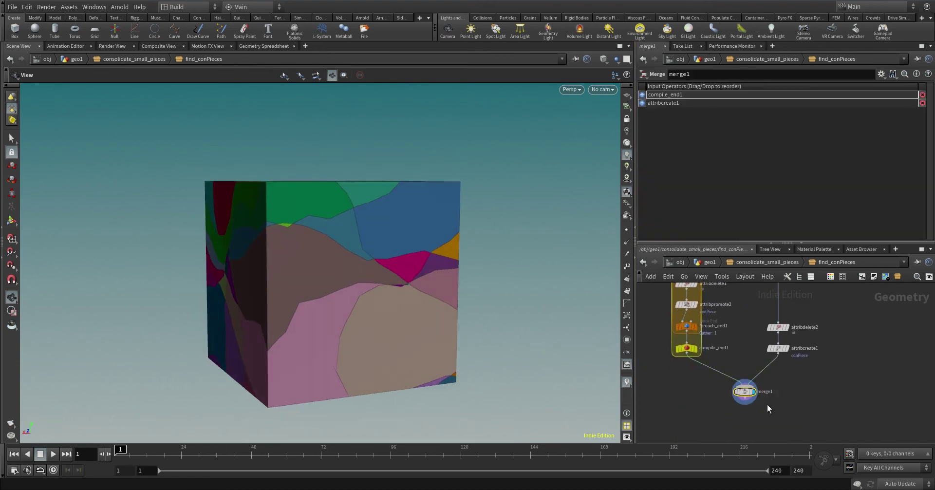
scroll(767, 404, "up", 2)
left_click(744, 402)
key("Tab")
type("extr")
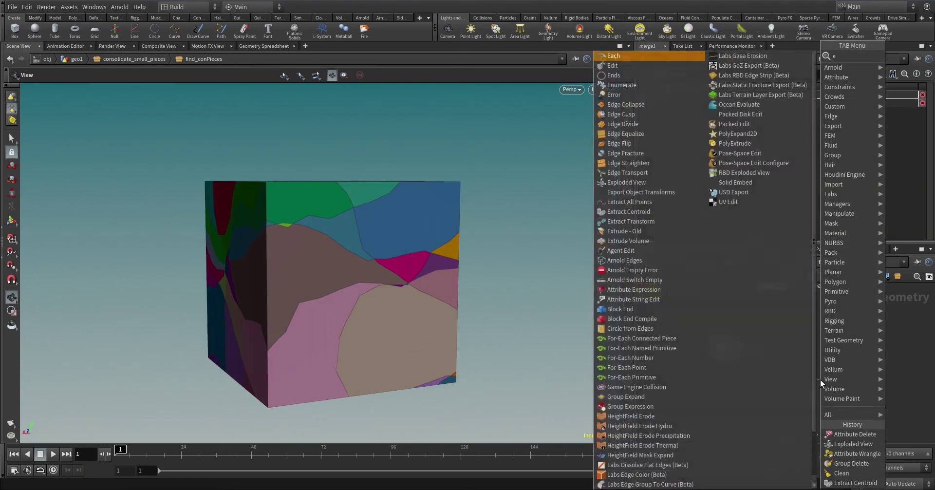
key("Down")
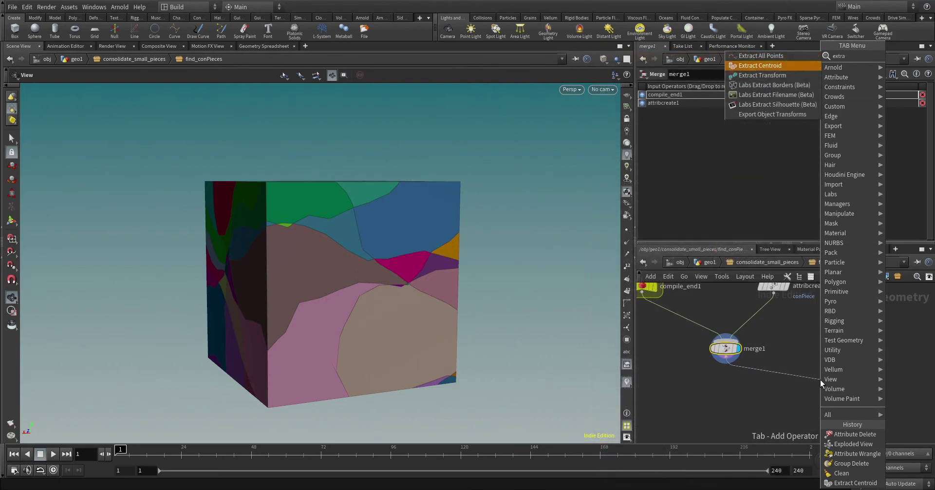
key("Return")
left_click(831, 379)
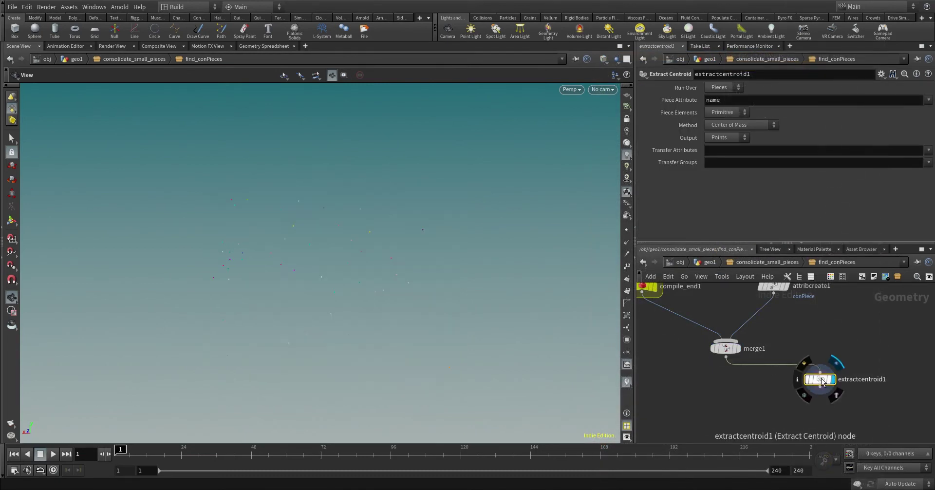
- Set the Extract Centroid method to Bounding Box Center
left_click(742, 125)
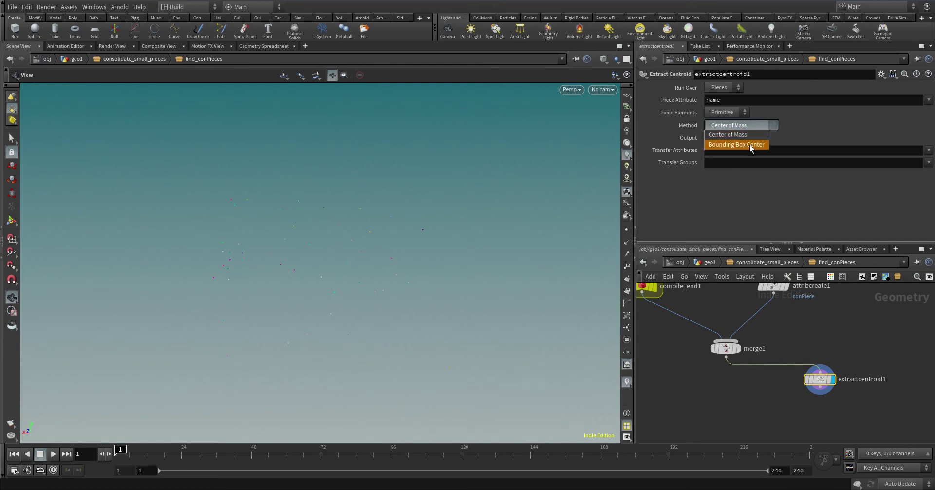
left_click(736, 144)
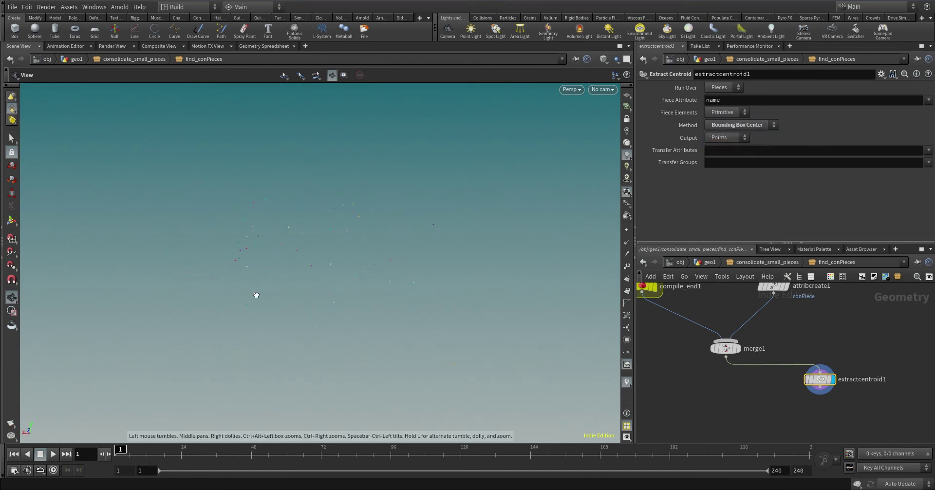
left_click(753, 125)
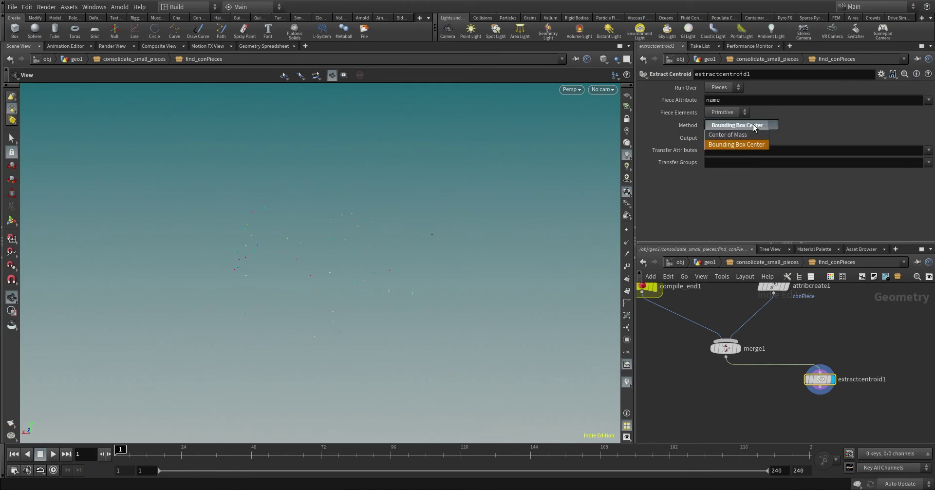
left_click(753, 125)
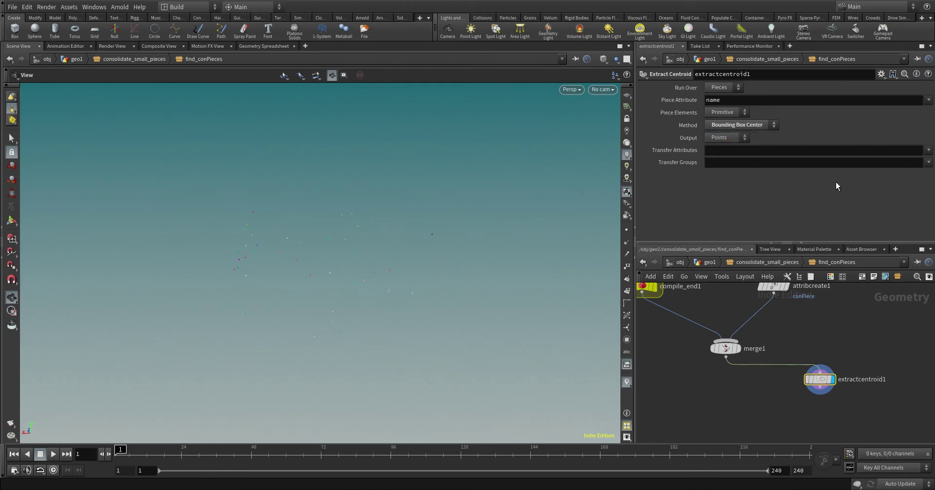
- Make extractcentroid1 transfer the name and conPiece attributes and the small group
left_click(928, 151)
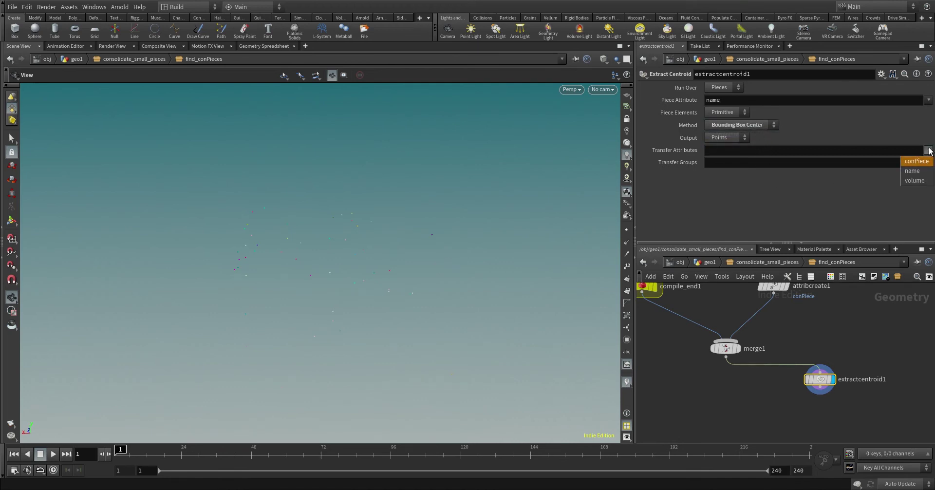
left_click(912, 170)
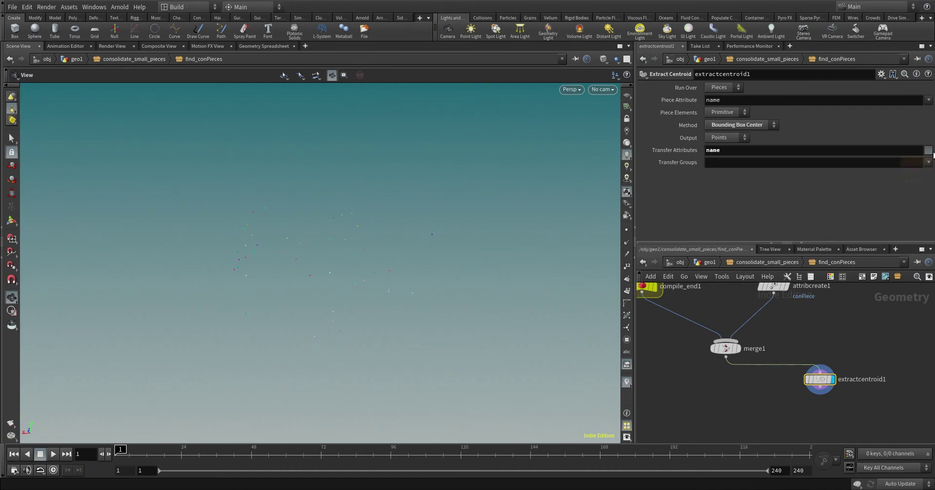
left_click(916, 161)
left_click(928, 162)
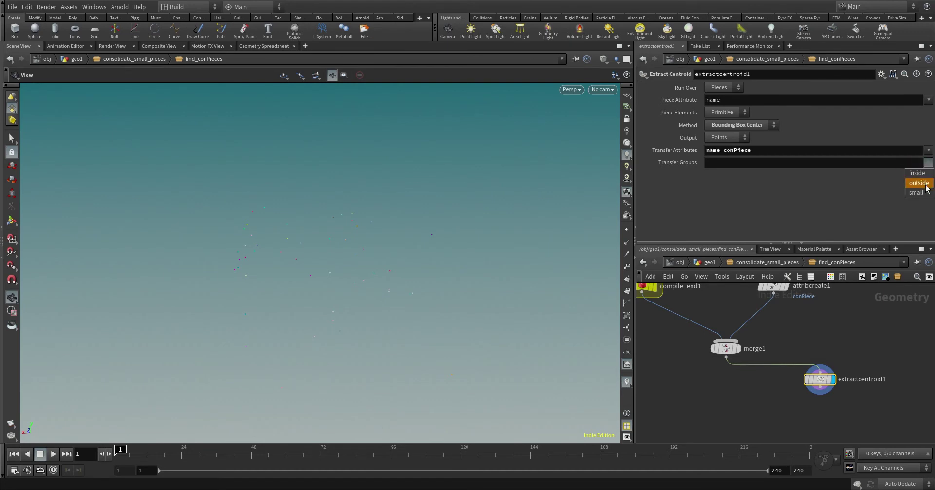
left_click(917, 192)
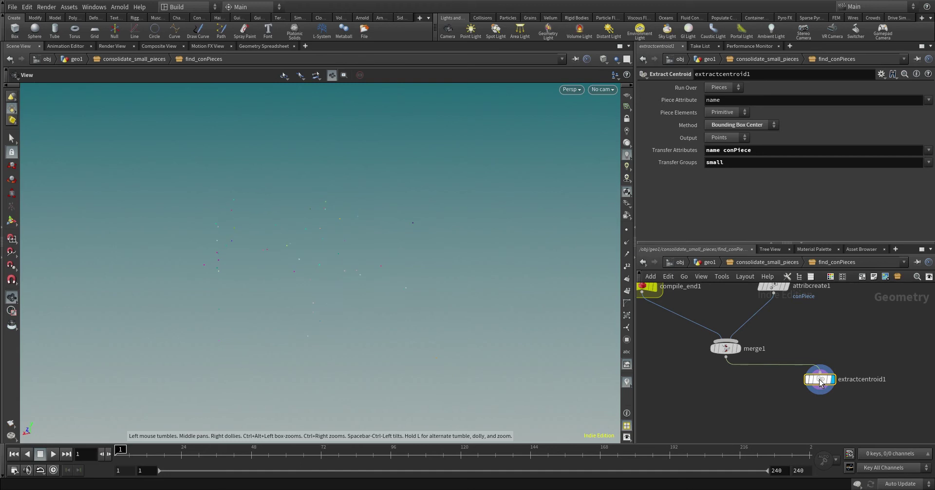
- Check extractcentroid1's node info and visualize its conPiece attribute on the centroid points
mouse_move(821, 383)
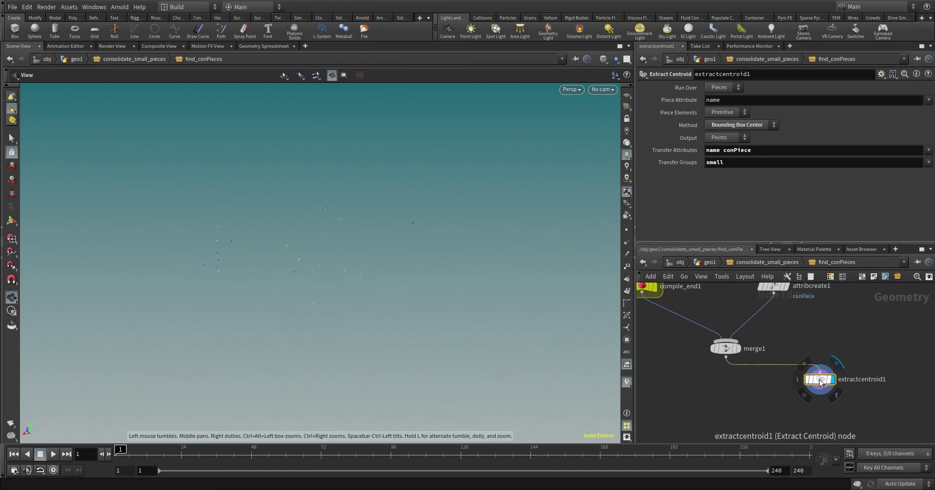
middle_click(821, 382)
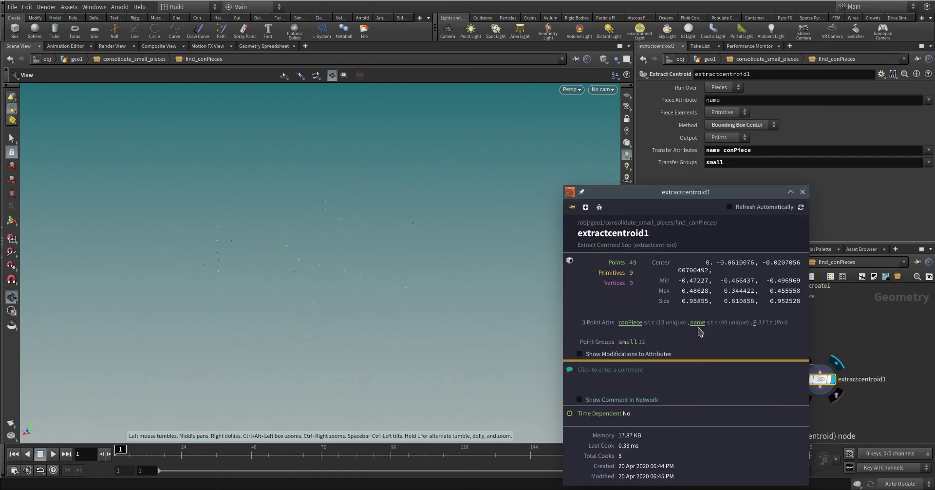
left_click(630, 323)
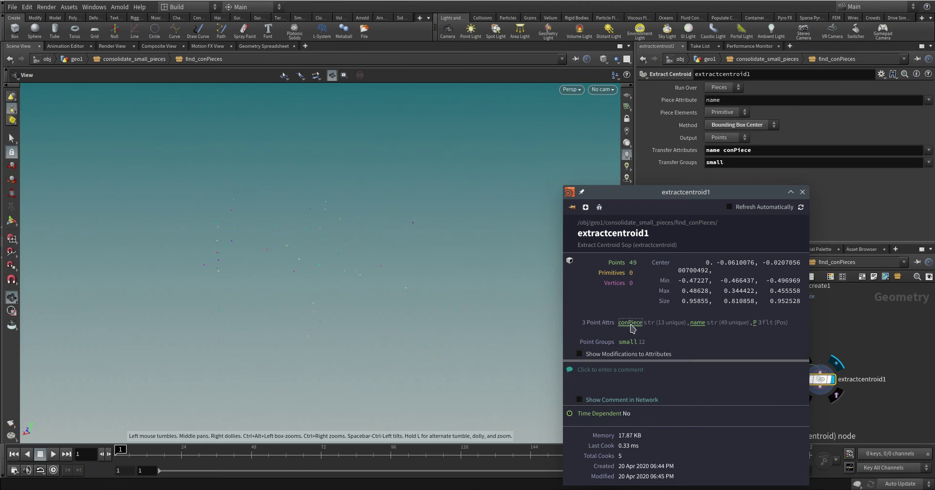
left_click(803, 192)
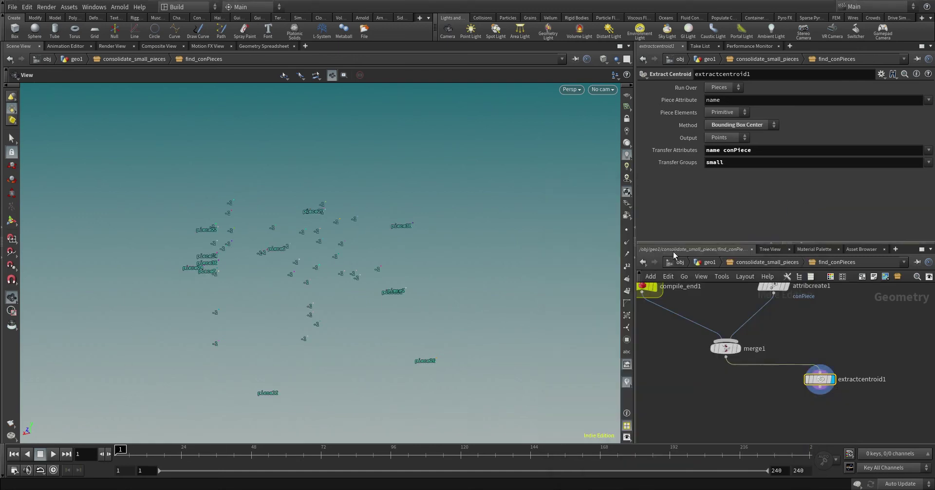
left_click_drag(378, 334, 388, 309)
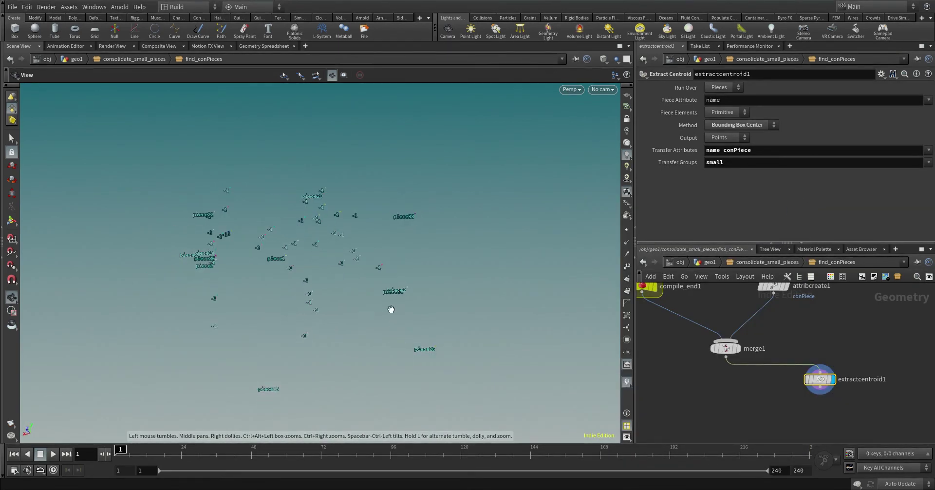
- Edit the name scene visualizer in the display options and change its type to Marker
left_click(628, 438)
left_click_drag(496, 198, 539, 189)
left_click(524, 339)
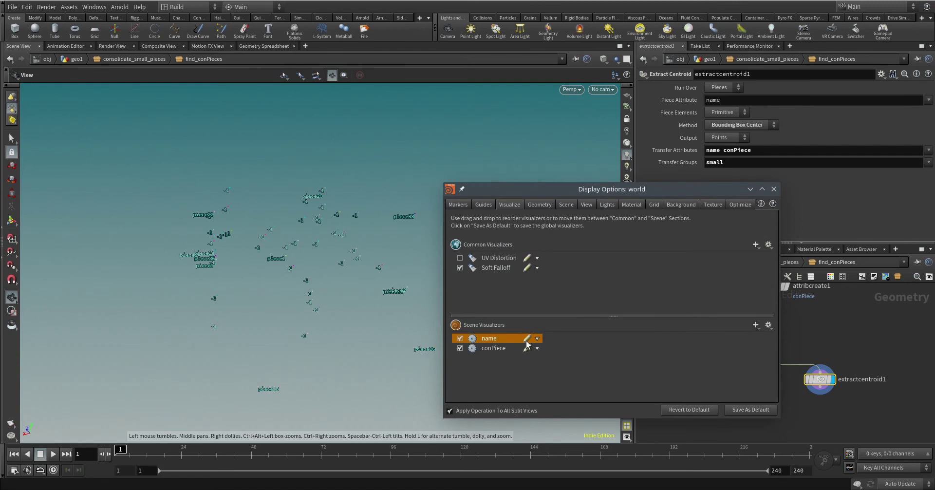
left_click(527, 341)
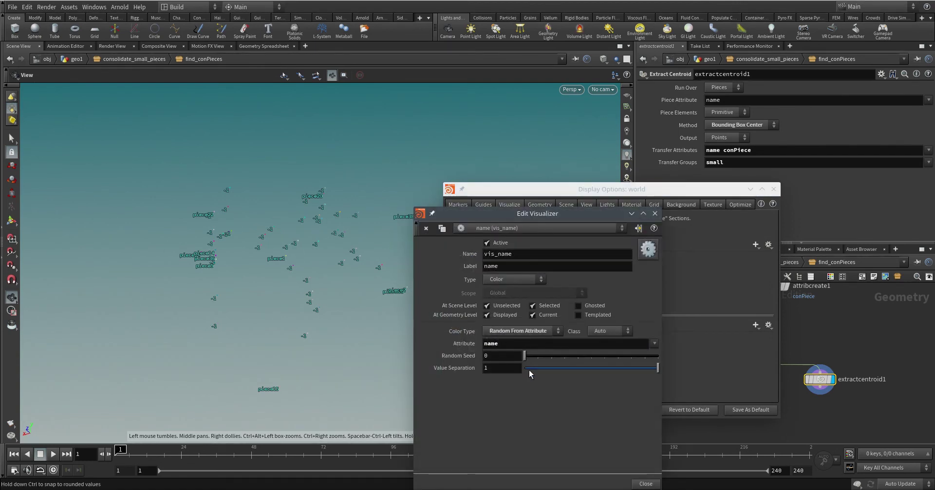
left_click_drag(547, 188, 581, 182)
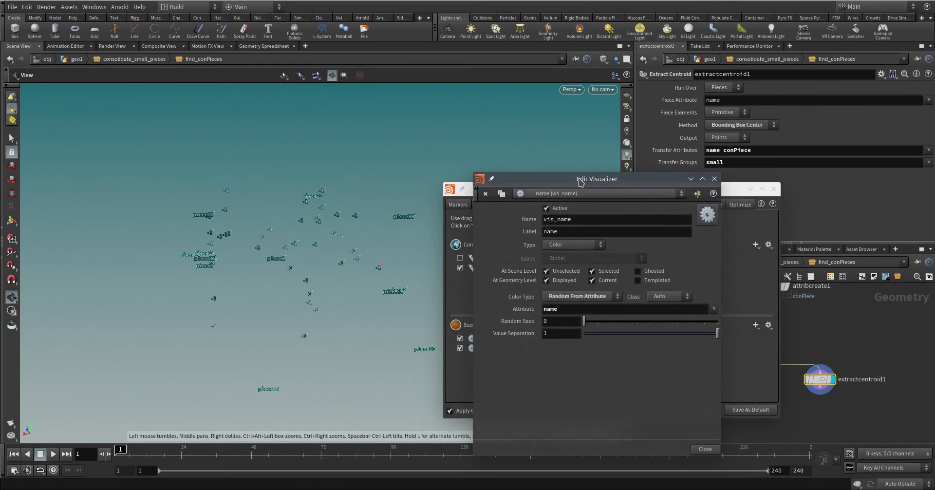
left_click(584, 245)
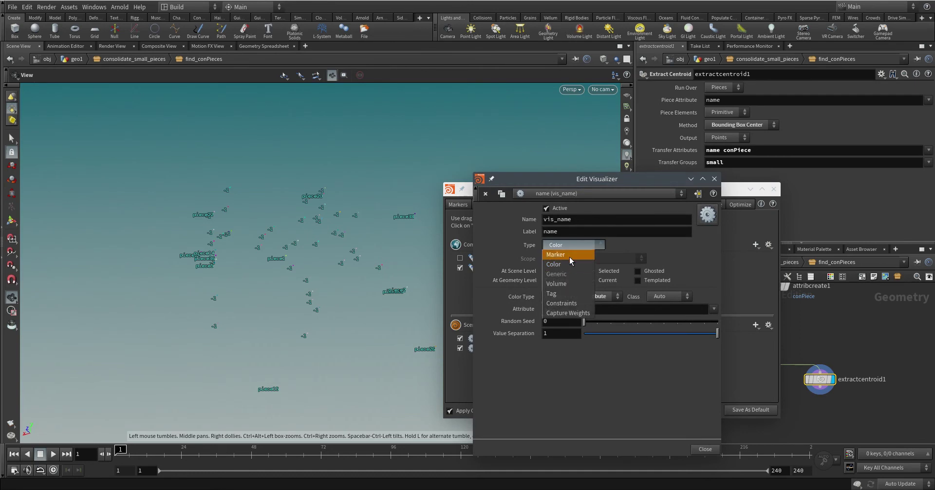
left_click(569, 254)
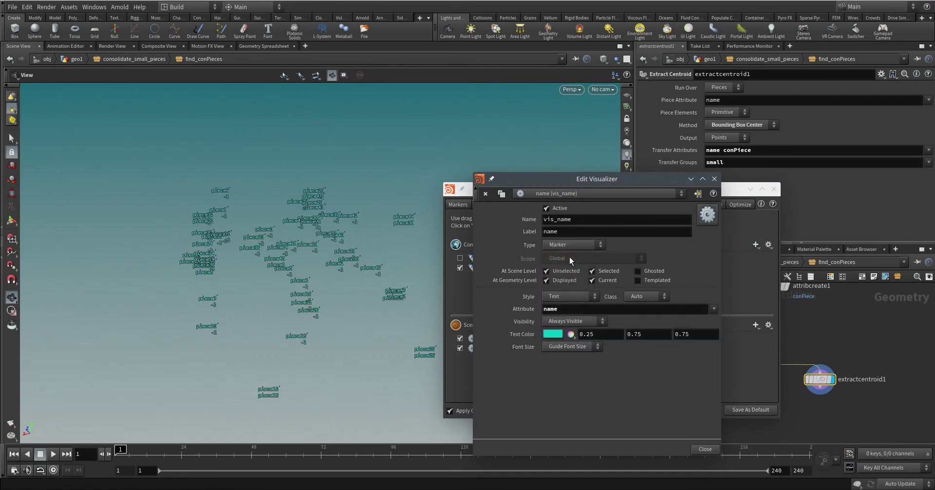
- Set the font size of both the name and conPiece visualizers to Large
left_click(583, 347)
left_click(564, 385)
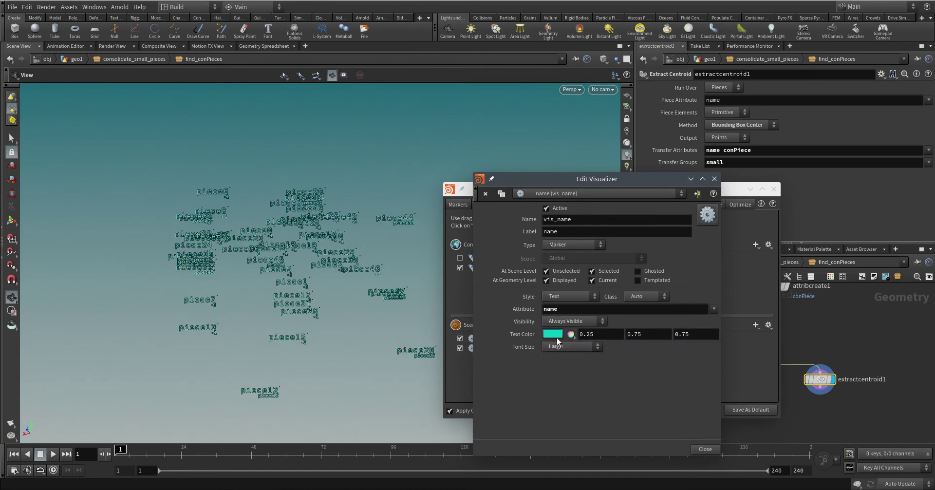
left_click(714, 179)
left_click(525, 349)
left_click(566, 348)
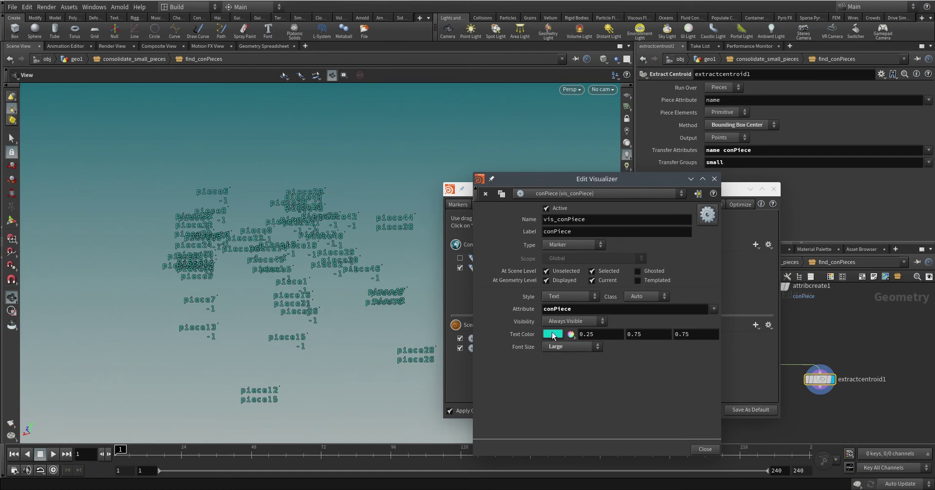
- Change the conPiece visualizer's text color to orange and finish editing the visualizers
left_click(552, 334)
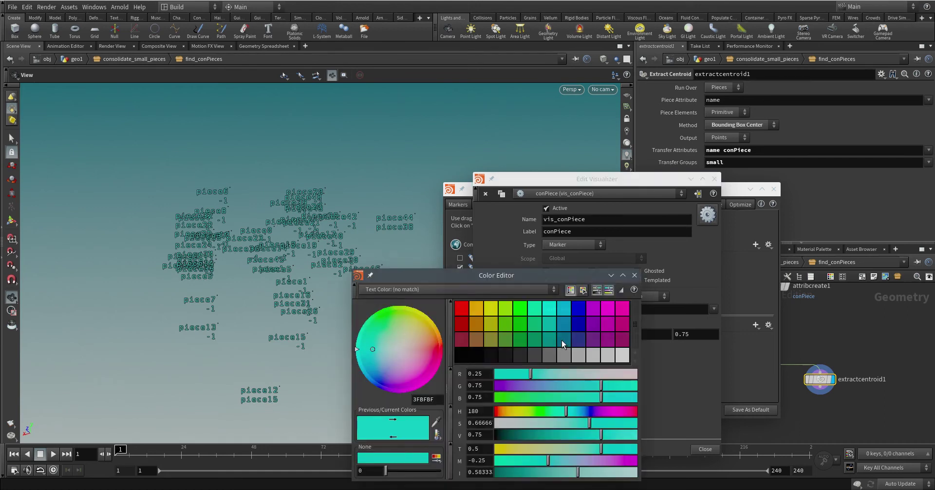
left_click(475, 309)
left_click(635, 275)
left_click(705, 448)
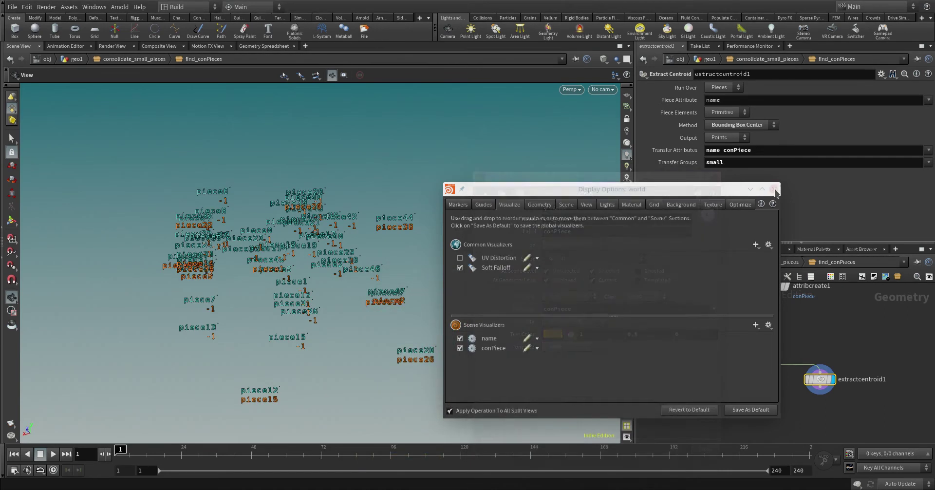
left_click(628, 411)
- Examine the name and conPiece markers on the centroid points from several angles
left_click_drag(442, 340, 440, 366)
key("f")
mouse_move(302, 271)
left_mouse_down()
mouse_move(304, 283)
mouse_move(415, 225)
mouse_move(371, 223)
mouse_move(464, 324)
mouse_move(439, 335)
mouse_move(386, 284)
mouse_move(417, 290)
mouse_move(421, 411)
mouse_move(456, 341)
mouse_move(430, 289)
left_mouse_up()
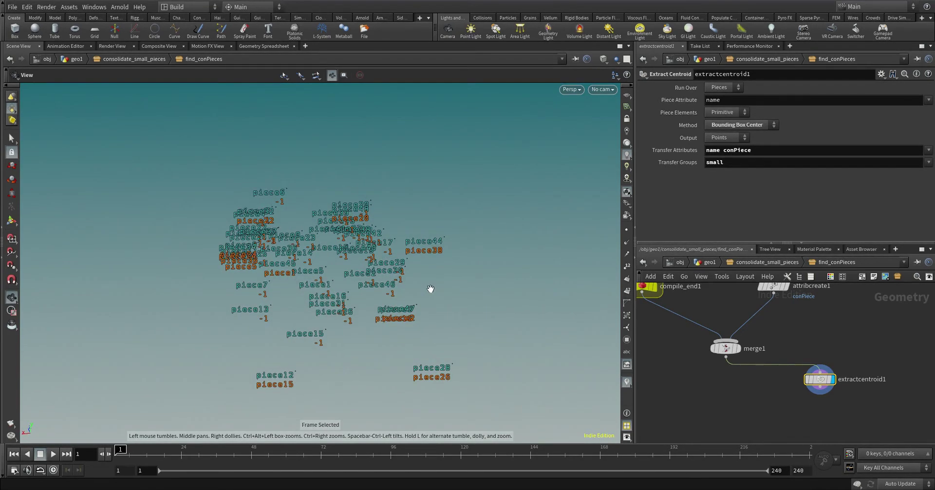
mouse_move(447, 379)
left_mouse_down()
mouse_move(396, 382)
mouse_move(435, 372)
mouse_move(370, 364)
left_mouse_up()
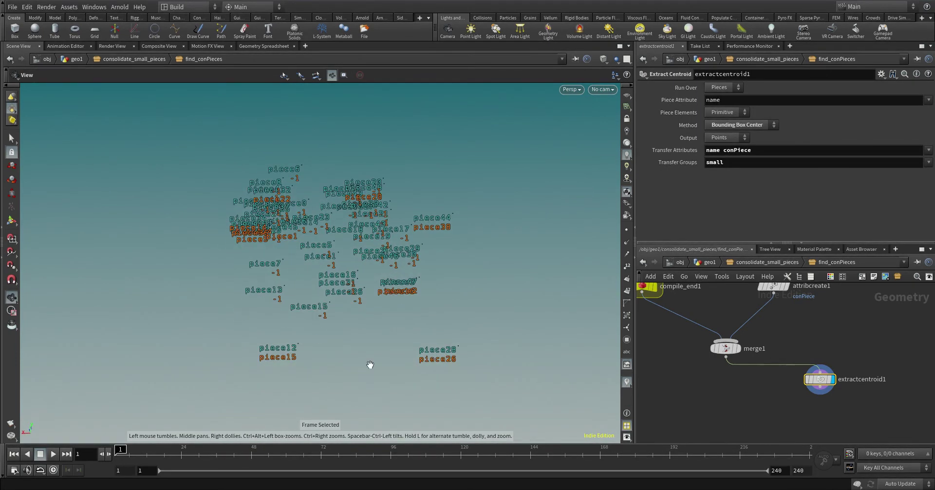
mouse_move(290, 353)
left_mouse_down()
mouse_move(331, 338)
mouse_move(323, 371)
mouse_move(315, 357)
left_mouse_up()
scroll(743, 391, "down", 2)
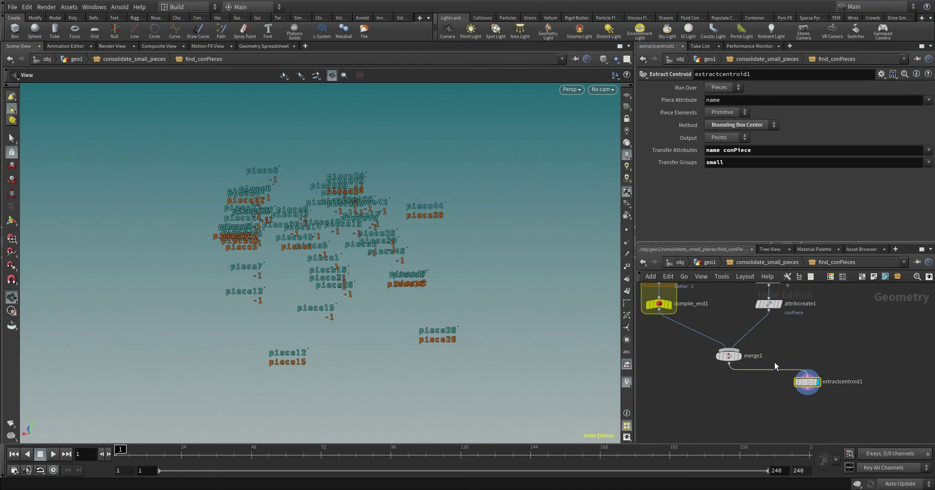
- Return to the geo1 network and add a Box node beside consolidate_small_pieces, displaying its output
left_click(708, 264)
left_click(725, 287)
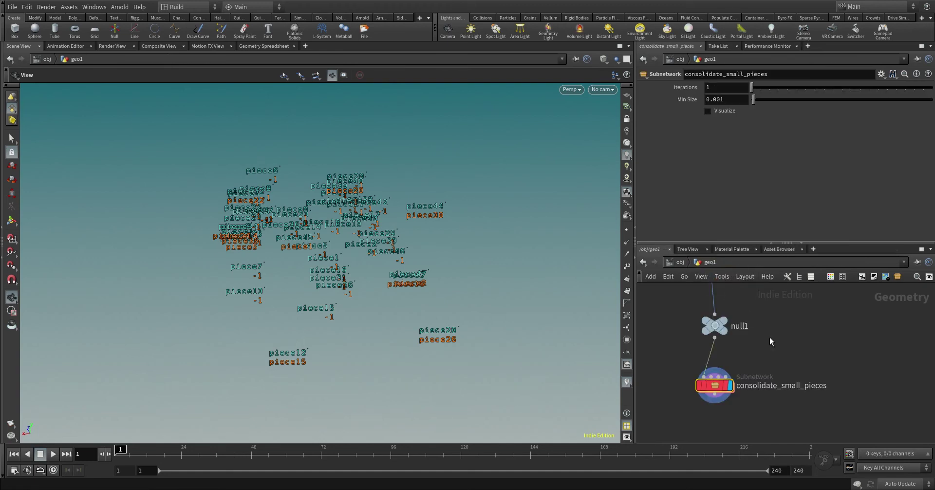
scroll(758, 404, "down", 2)
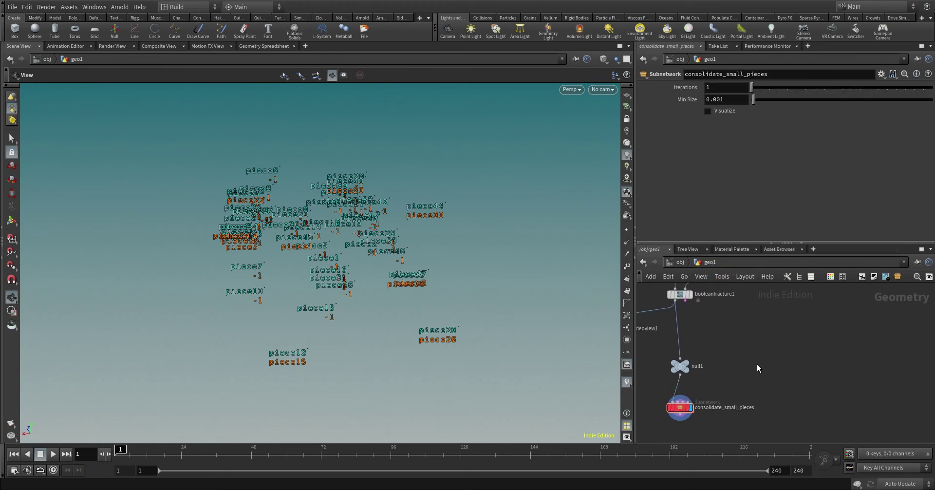
key("Tab")
type("box")
key("Return")
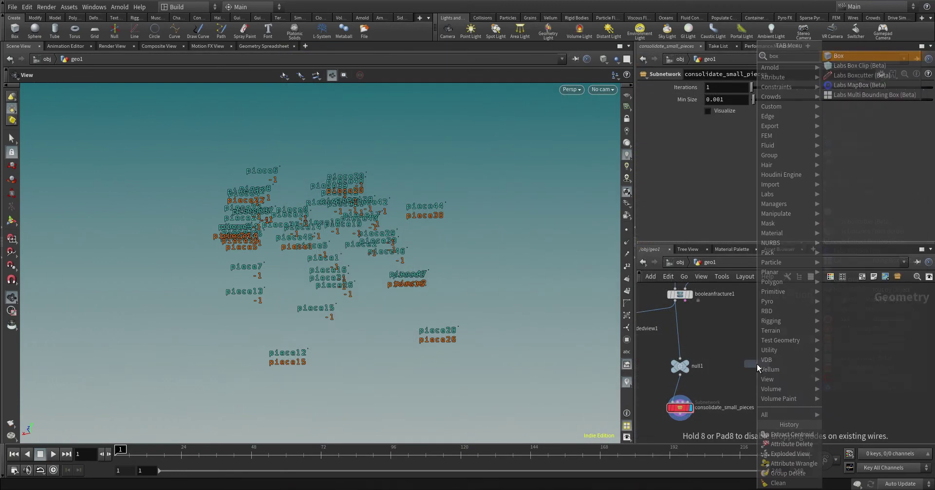
left_click(757, 363)
left_click(766, 364)
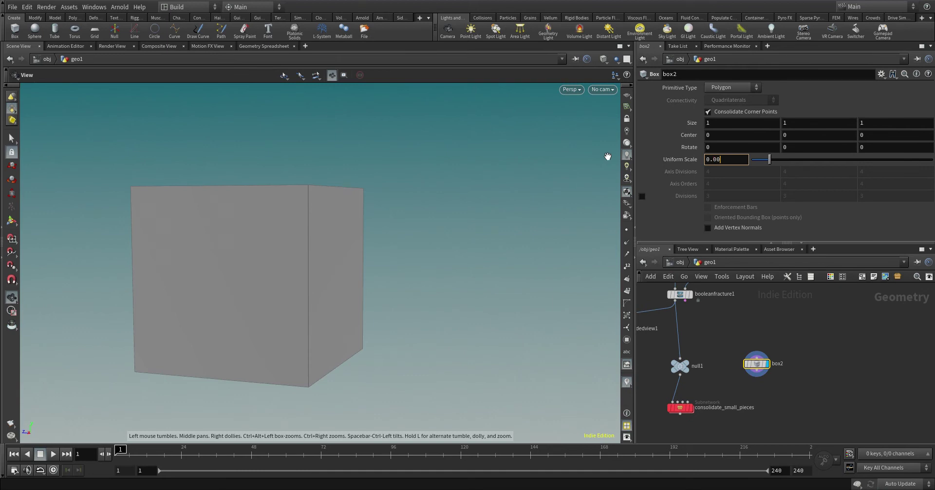
- Set the new box's Uniform Scale to 0.001 and move its node up, away from the fracture chain
type("1")
key("Return")
key("h")
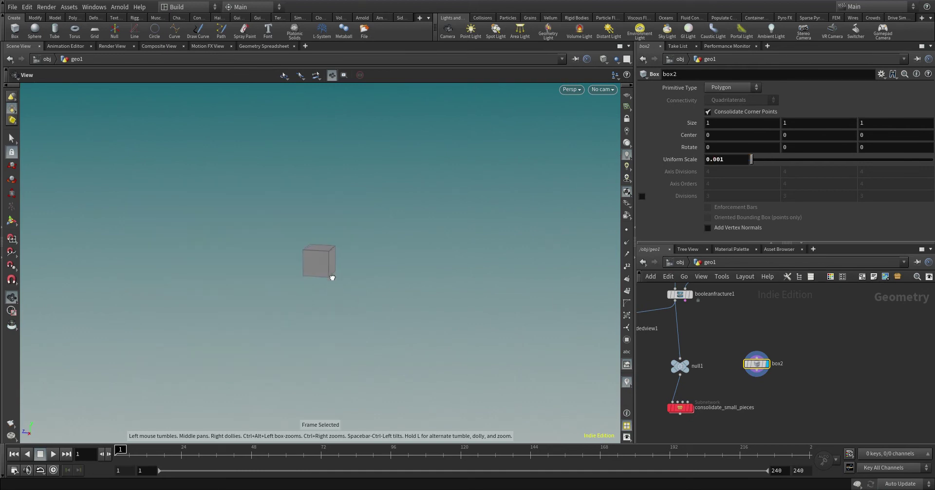
middle_click_drag(762, 369, 751, 349)
left_click_drag(750, 349, 776, 337)
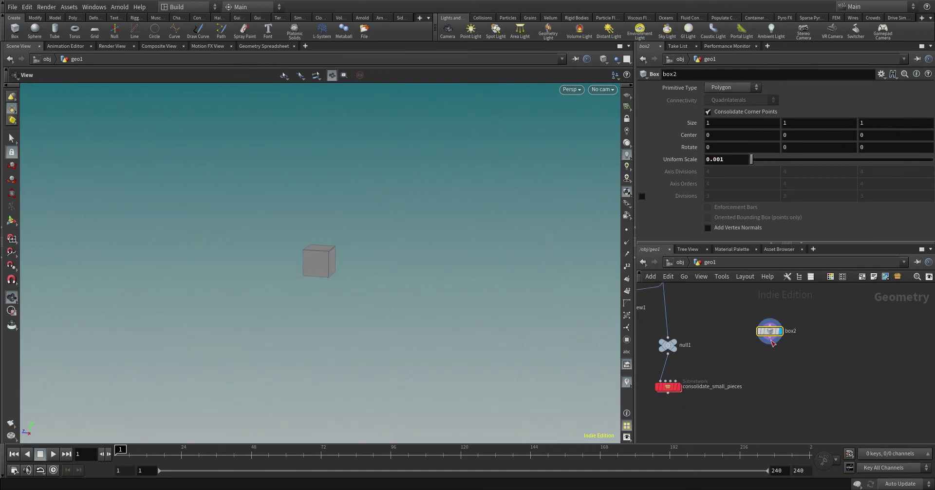
- Attach a Copy and Transform node to the box, display it and set its Total Number to 6
key("Tab")
type("copy")
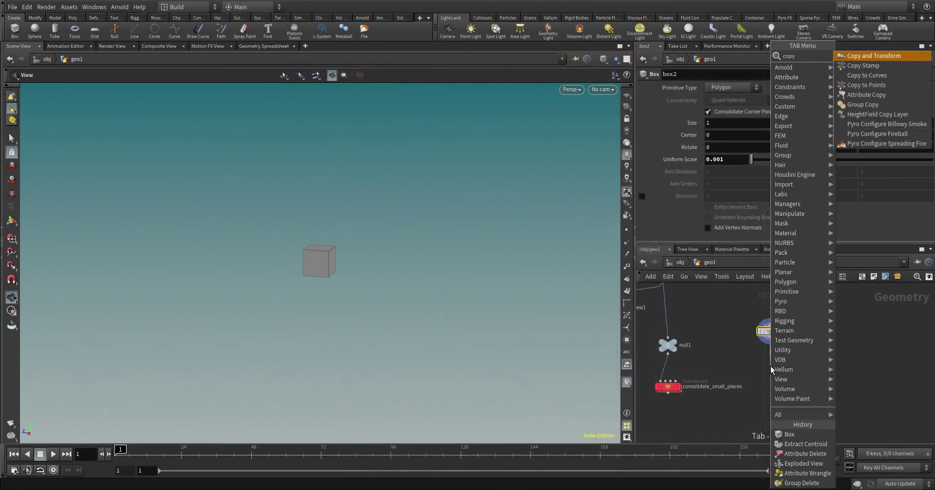
key("Return")
left_click(771, 366)
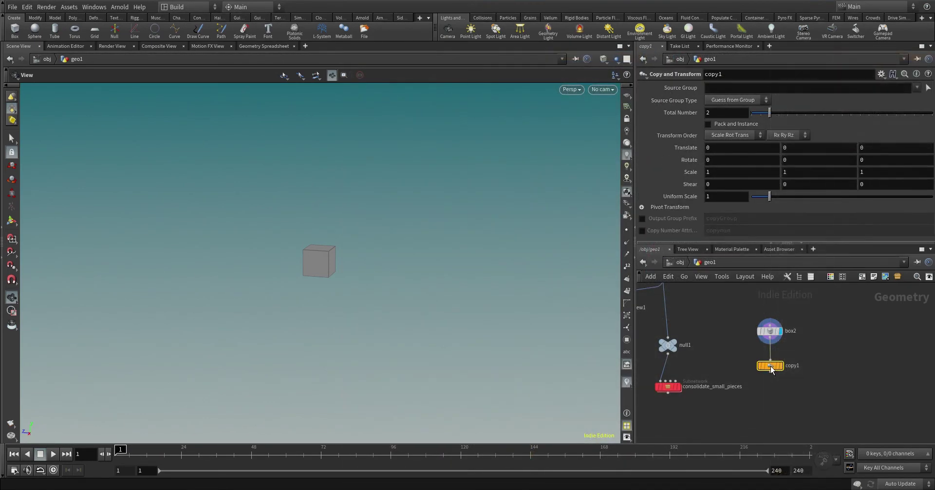
left_click_drag(770, 366, 771, 356)
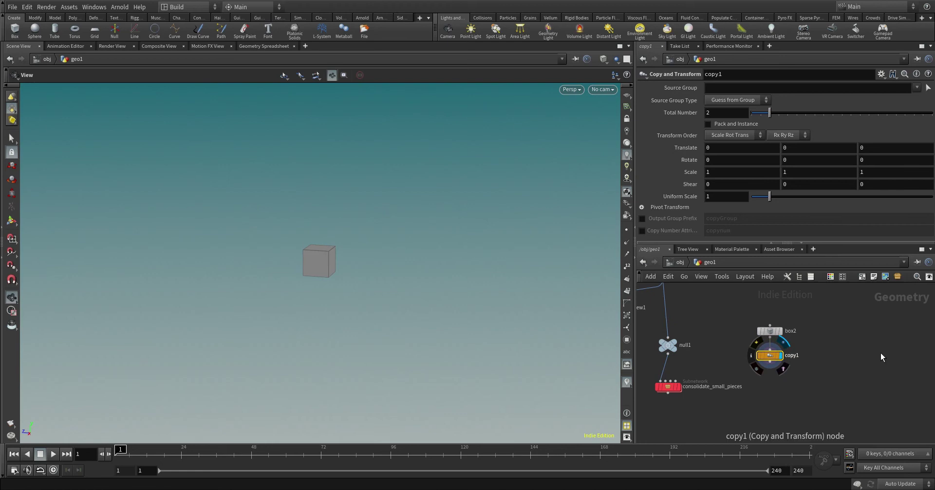
left_click(730, 113)
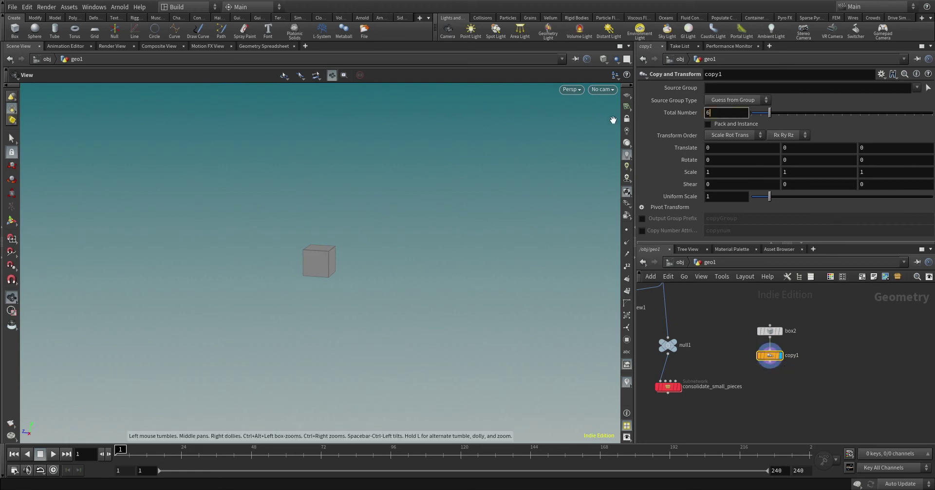
key("Return")
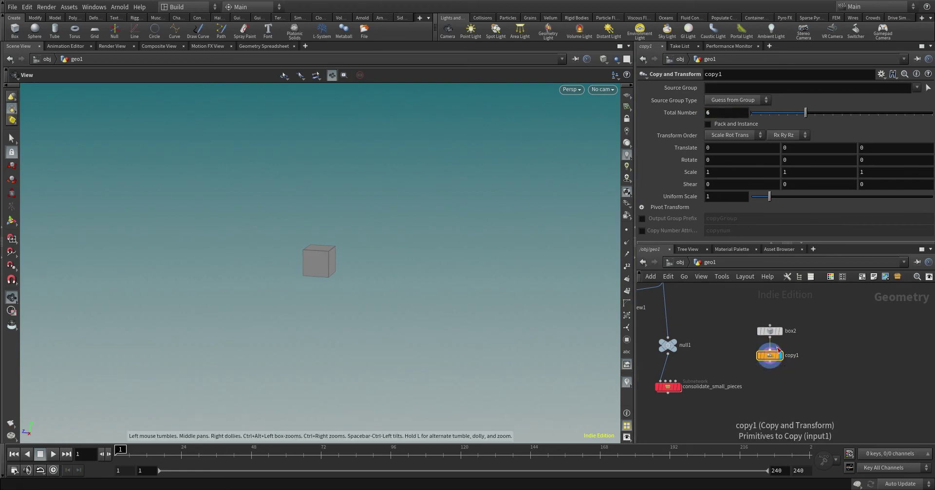
- Link the Copy and Transform node's Z translate to the box's Uniform Scale with a relative reference
left_click(770, 330)
left_click(727, 160)
right_click(727, 159)
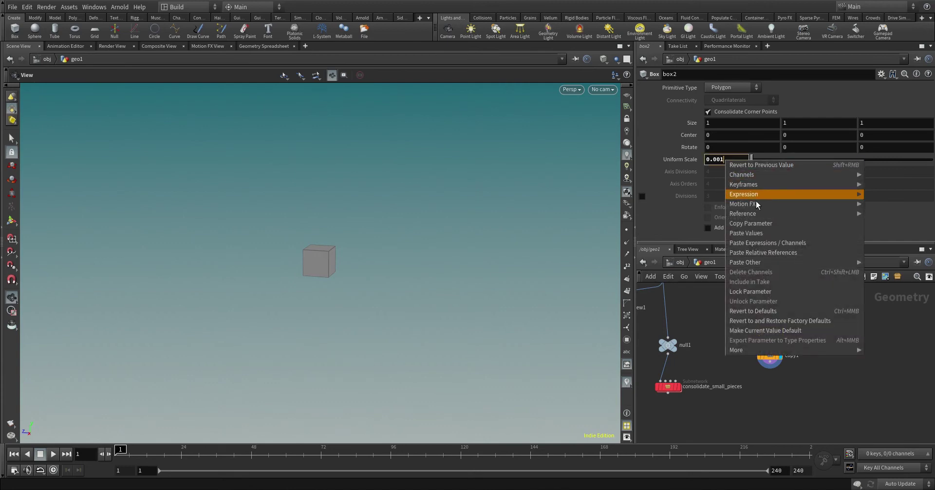
left_click(755, 224)
left_click(755, 351)
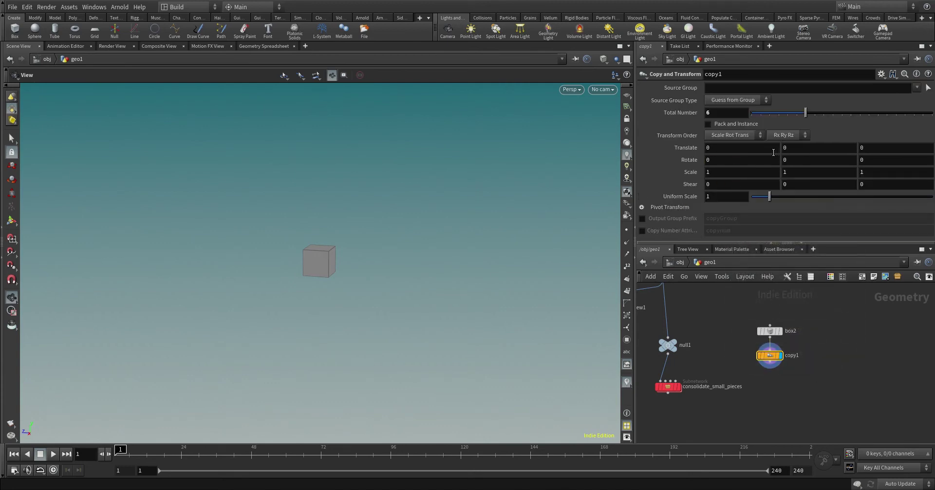
left_click(871, 148)
right_click(884, 149)
left_click(858, 240)
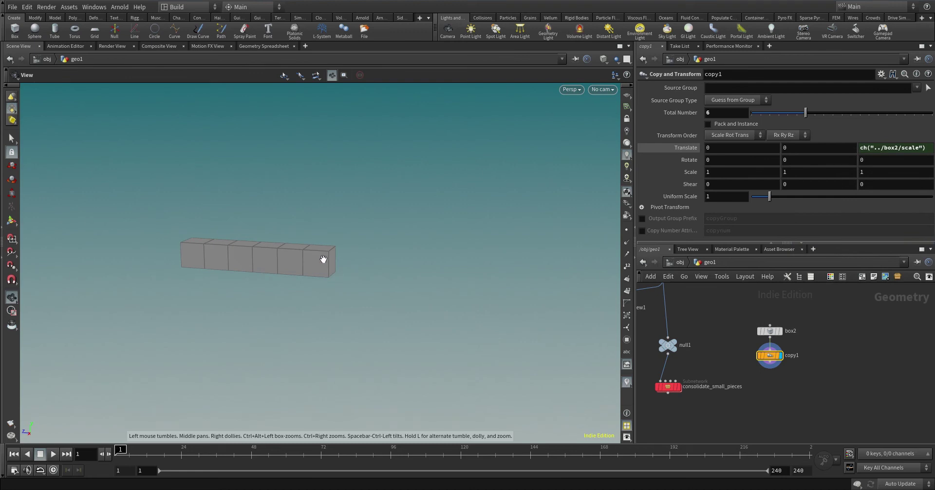
- Reverse the row of boxes by changing the Z translate expression to -ch("../box2/scale")
left_click(859, 148)
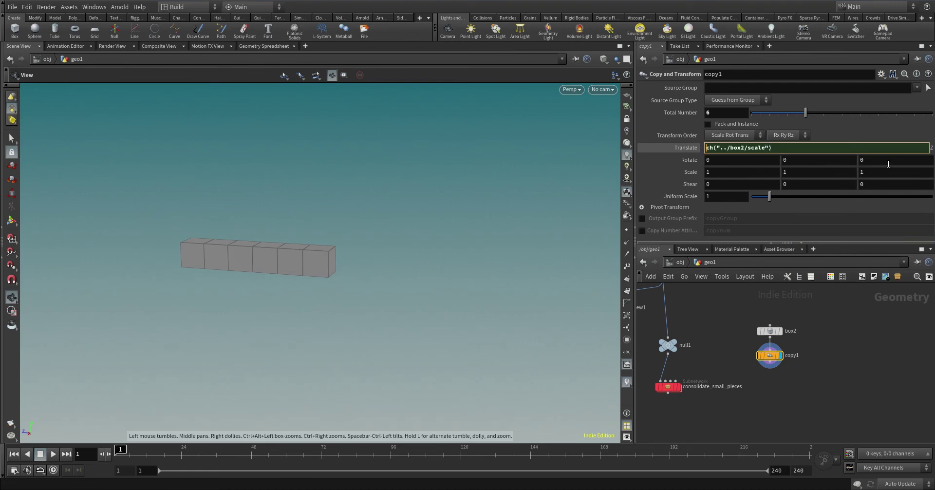
type("-")
key("Return")
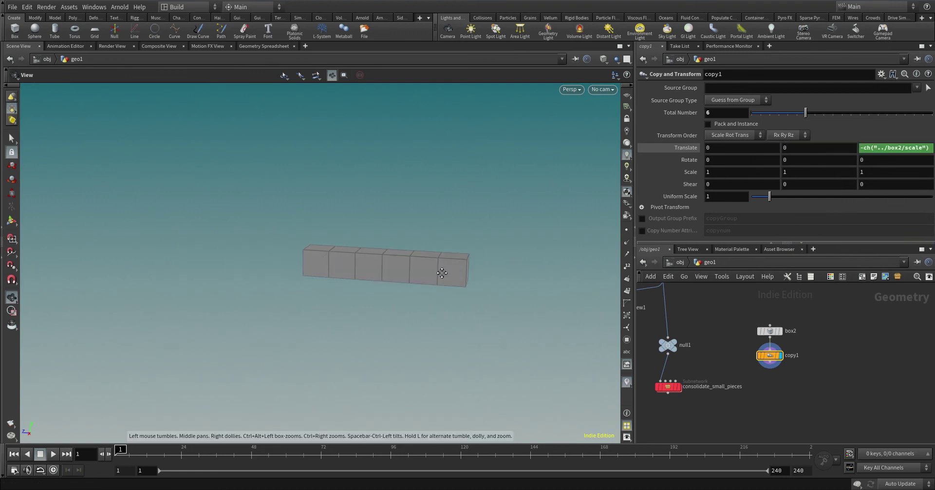
middle_click_drag(440, 271, 452, 278)
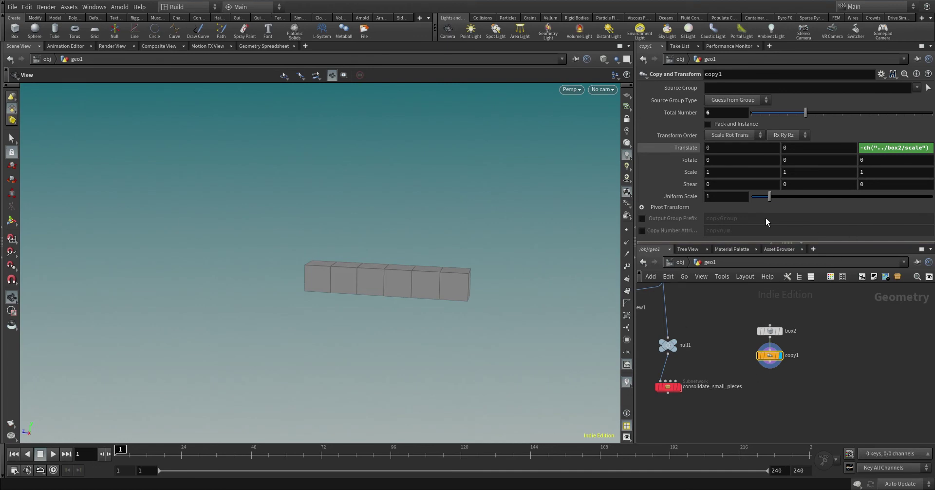
mouse_move(806, 114)
left_mouse_down()
mouse_move(789, 122)
mouse_move(806, 121)
left_mouse_up()
- Duplicate copy1 below itself with 4 copies, Y translate referencing the box's Uniform Scale and Z translate reset to 0
scroll(778, 379, "up", 4)
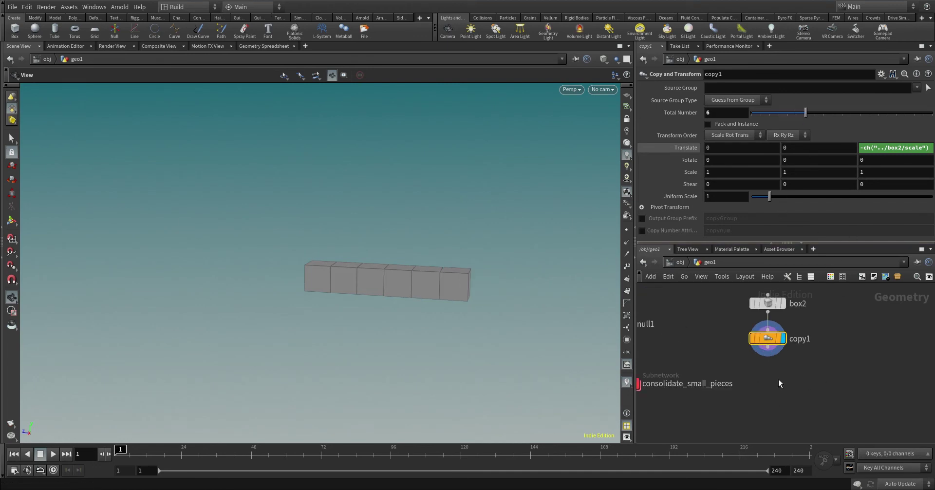
left_click_drag(769, 328, 768, 375, "alt")
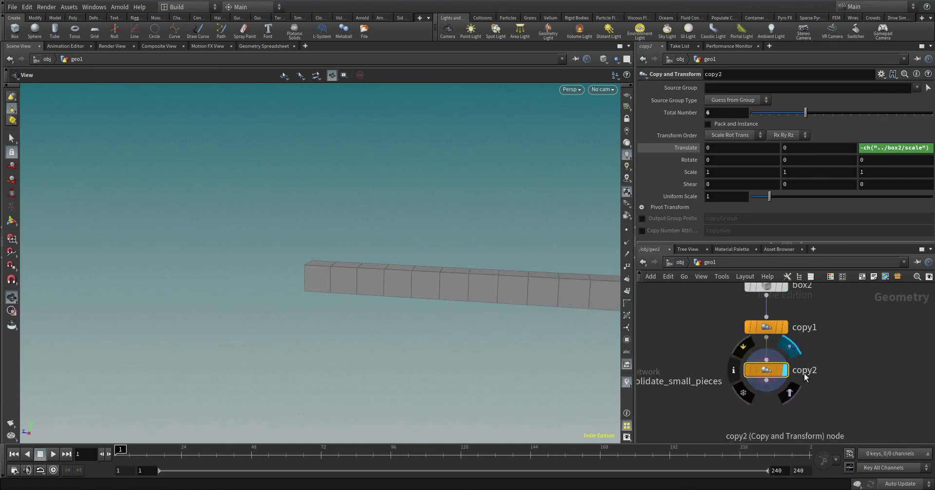
right_click(781, 149)
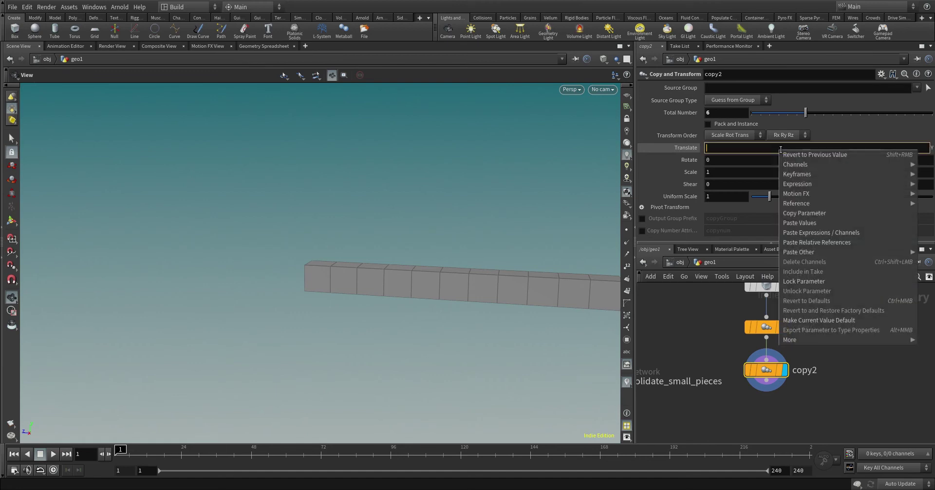
left_click(820, 242)
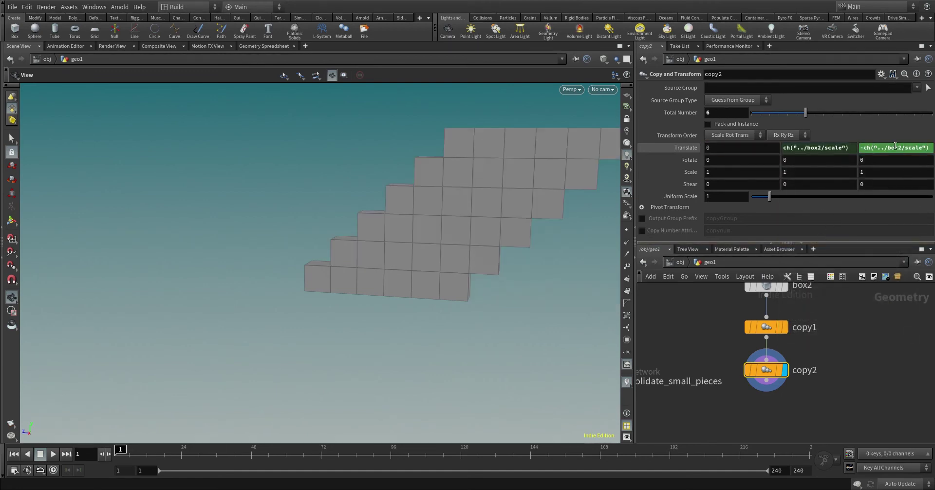
middle_click(892, 149, "ctrl")
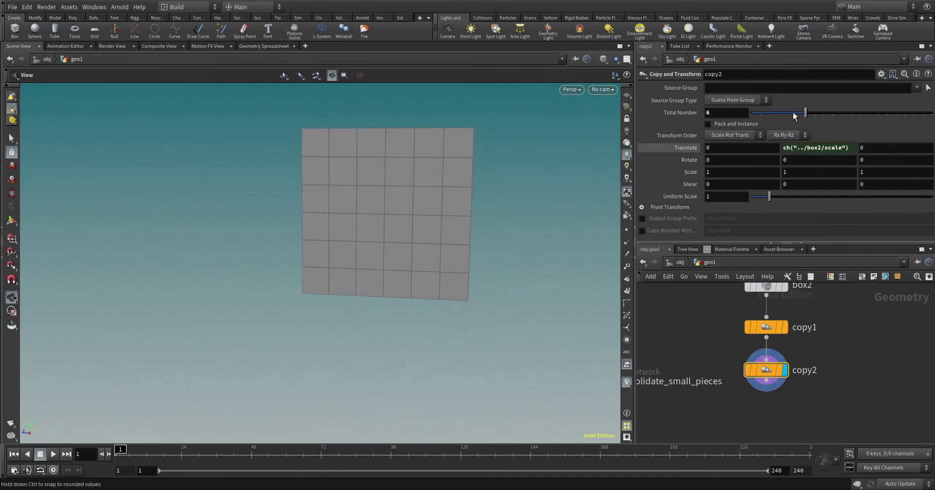
left_click_drag(805, 112, 788, 113)
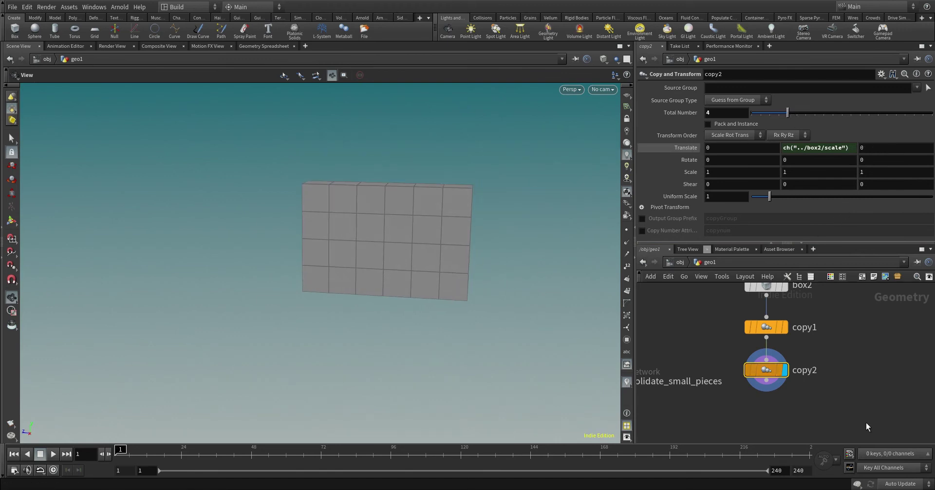
- Move the box chain up and attach another Copy and Transform node below copy2, displaying its output
scroll(870, 422, "down", 3)
left_click_drag(808, 373, 777, 311)
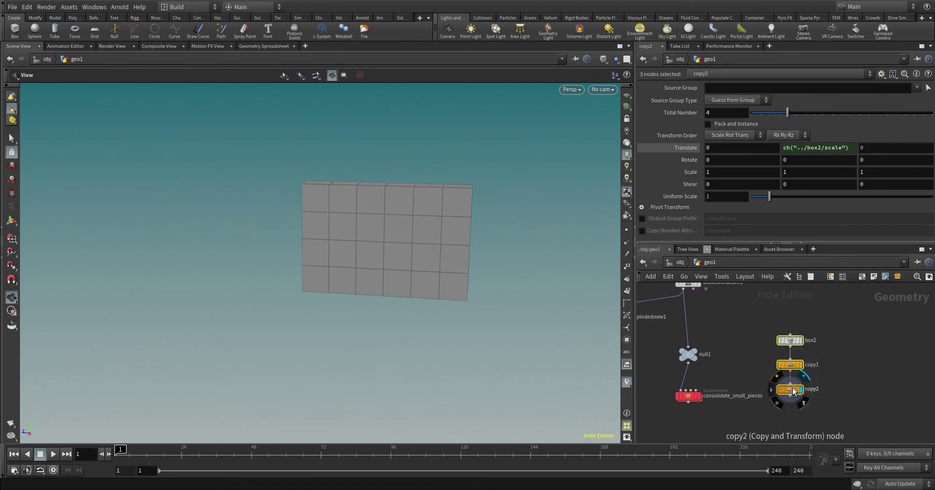
left_click_drag(790, 389, 793, 341)
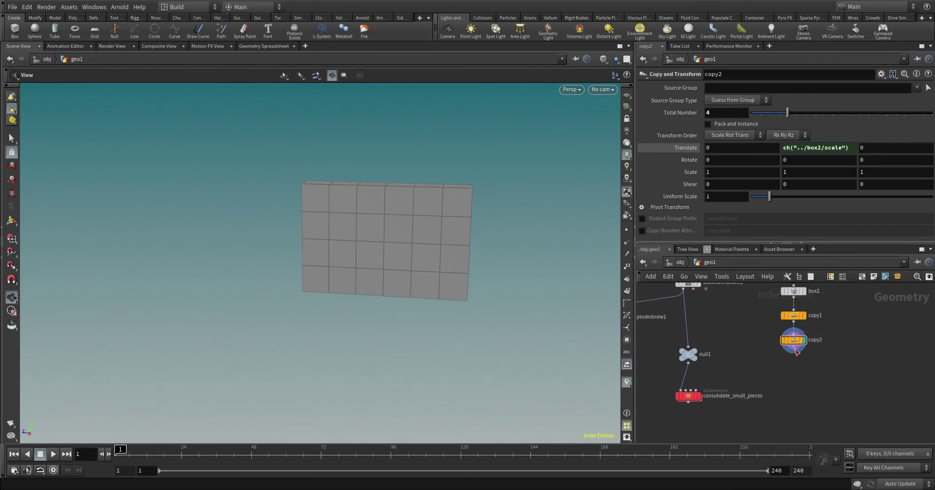
key("Tab")
type("copy a")
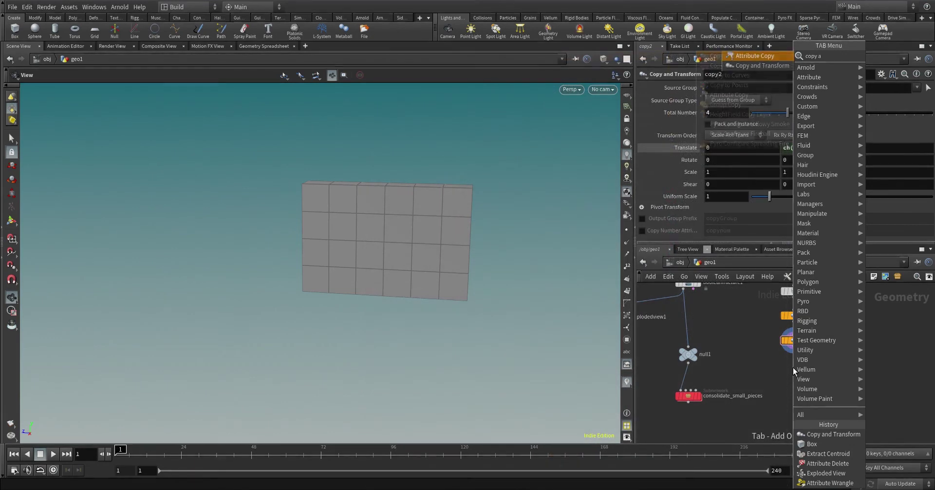
key("Down")
key("Return")
left_click(793, 369)
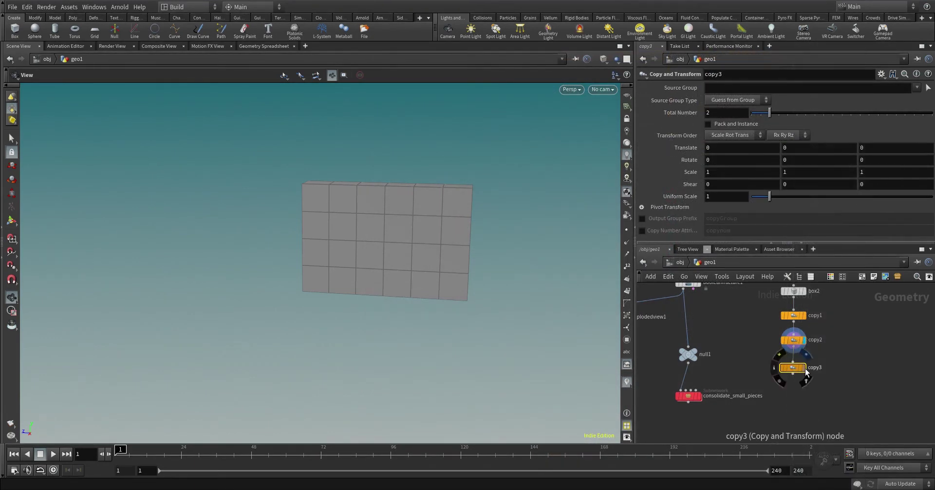
left_click(805, 369)
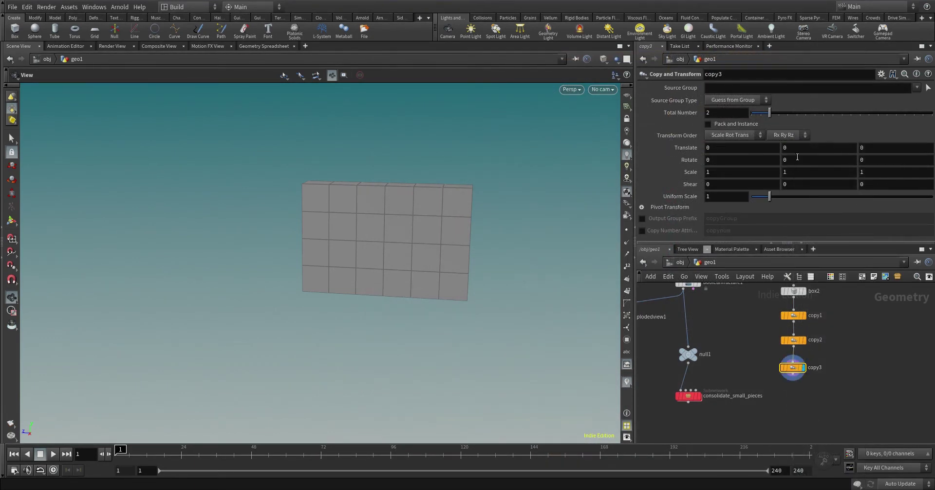
- Set copy3's Y translate to 0.007 to offset the second block of boxes upward
middle_click_drag(797, 148, 833, 180)
middle_click_drag(480, 234, 423, 317)
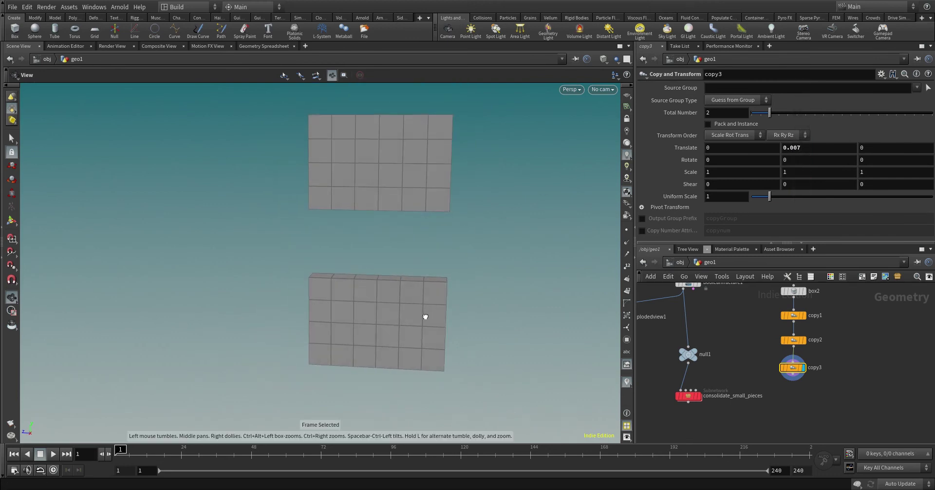
scroll(790, 386, "down", 2)
- Append an Assemble node below copy3, display its output and inspect the piece names on the boxes
left_click_drag(825, 397, 779, 310)
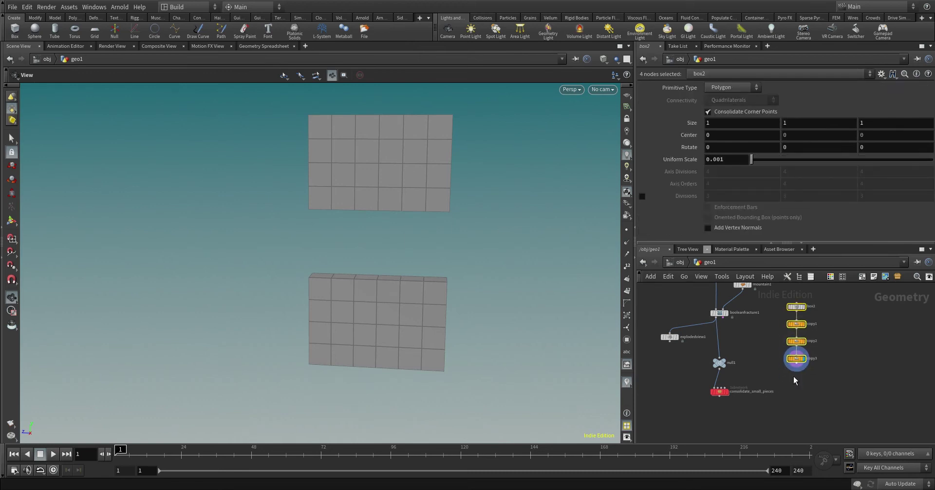
scroll(789, 397, "up", 3)
left_click(802, 401)
key("Tab")
type("assemb")
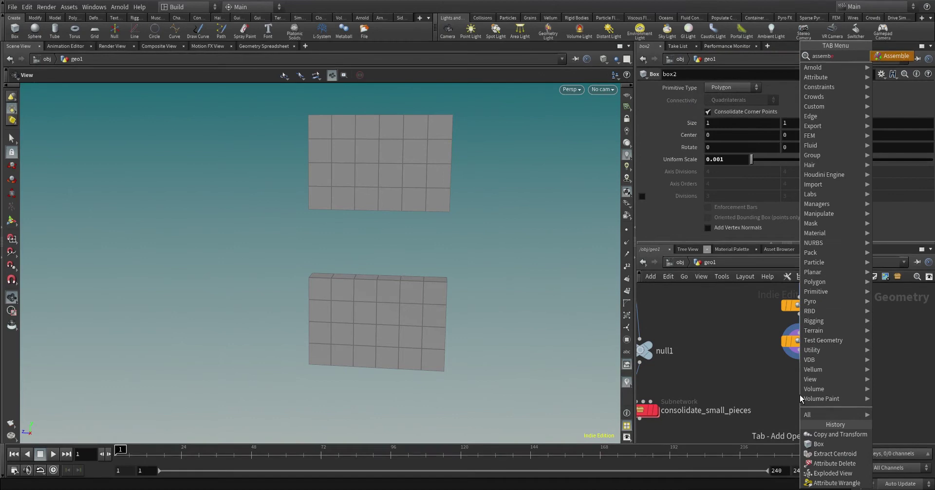
key("Return")
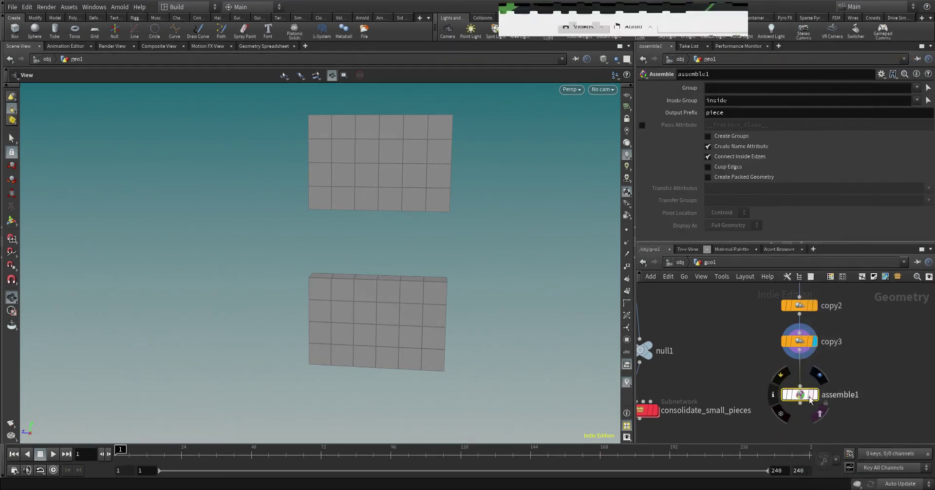
left_click(815, 395)
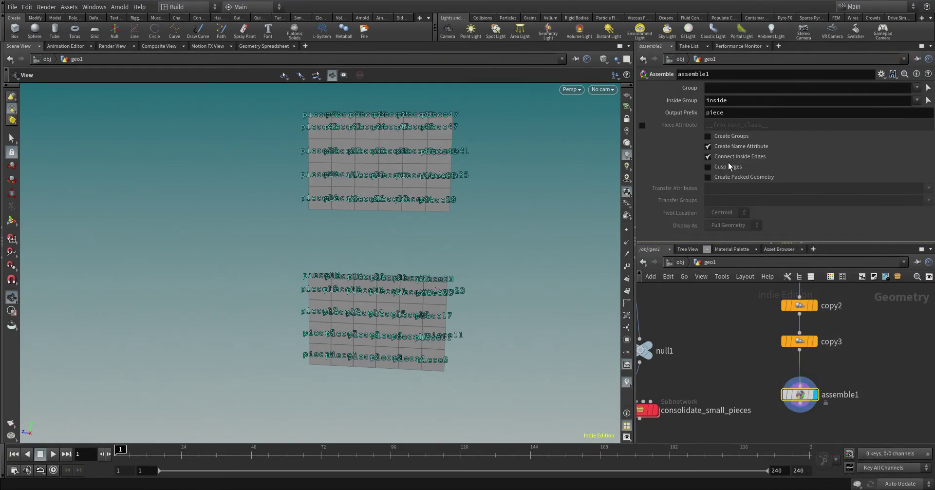
scroll(390, 345, "up", 6)
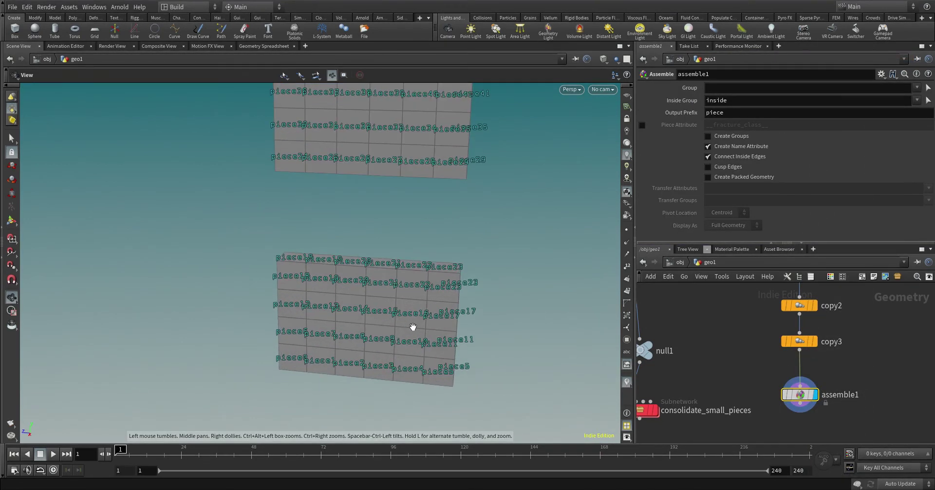
left_click_drag(410, 345, 432, 334)
scroll(789, 411, "down", 3)
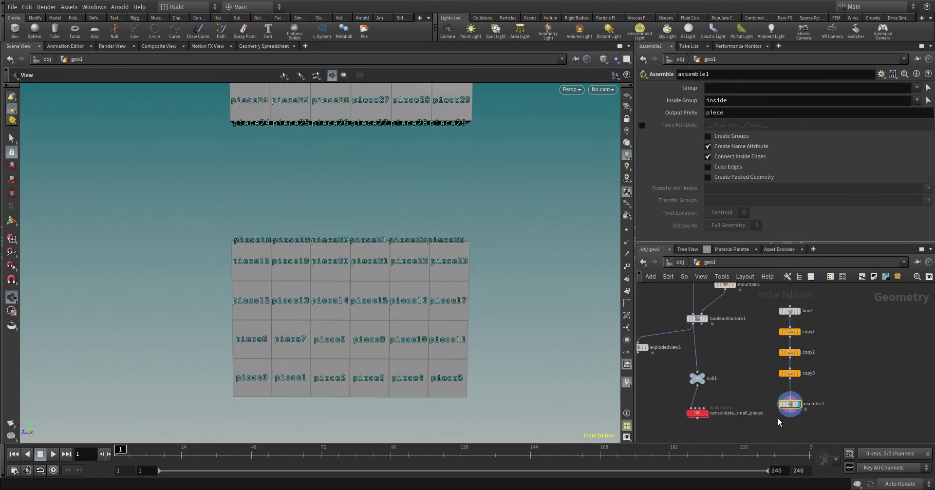
- Tidy the box chain and wire assemble1's output into the first input of consolidate_small_pieces in place of null1
left_click_drag(813, 401, 774, 304)
left_click_drag(791, 403, 794, 387)
left_click(861, 391)
scroll(842, 388, "up", 5)
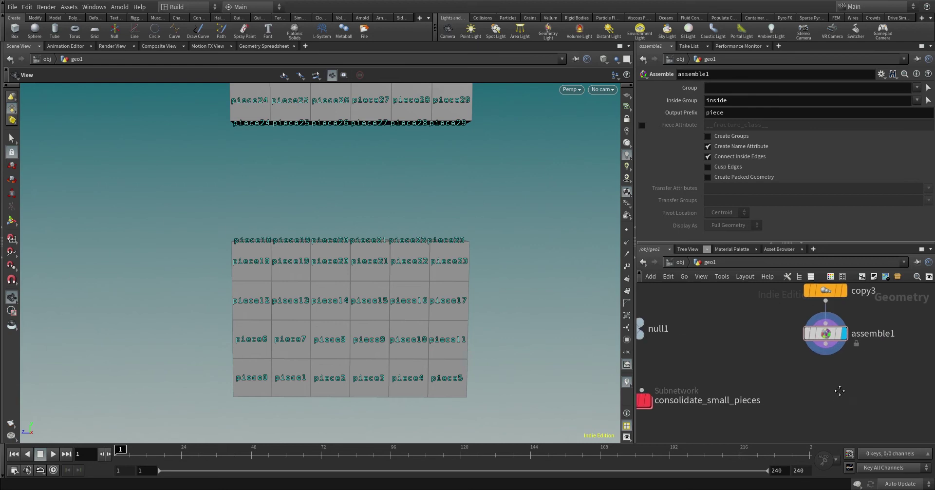
middle_click_drag(887, 354, 841, 364)
left_click_drag(879, 351, 668, 392)
scroll(711, 416, "down", 3)
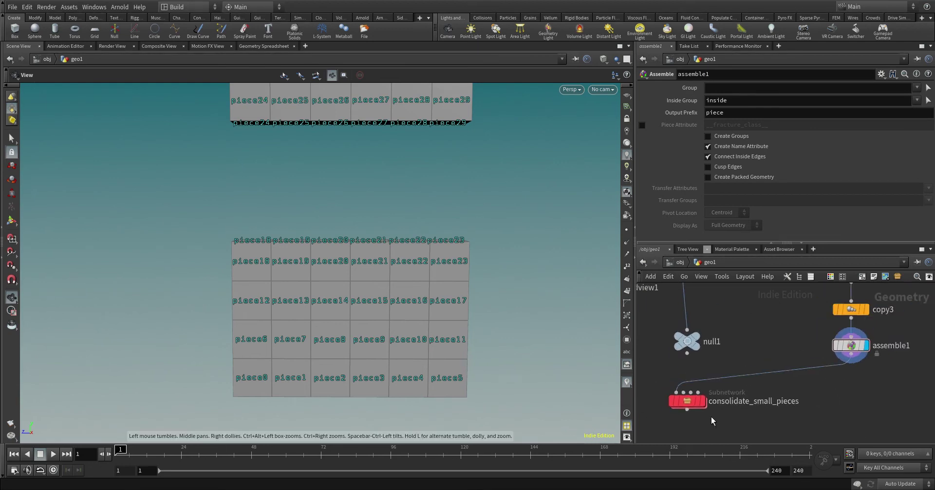
- Display the output of consolidate_small_pieces and go inside it to the find_conPieces subnetwork
scroll(444, 359, "down", 3)
mouse_move(443, 361)
left_mouse_down()
mouse_move(451, 359)
mouse_move(405, 371)
mouse_move(404, 391)
mouse_move(443, 355)
mouse_move(425, 368)
mouse_move(434, 361)
left_mouse_up()
scroll(428, 365, "up", 3)
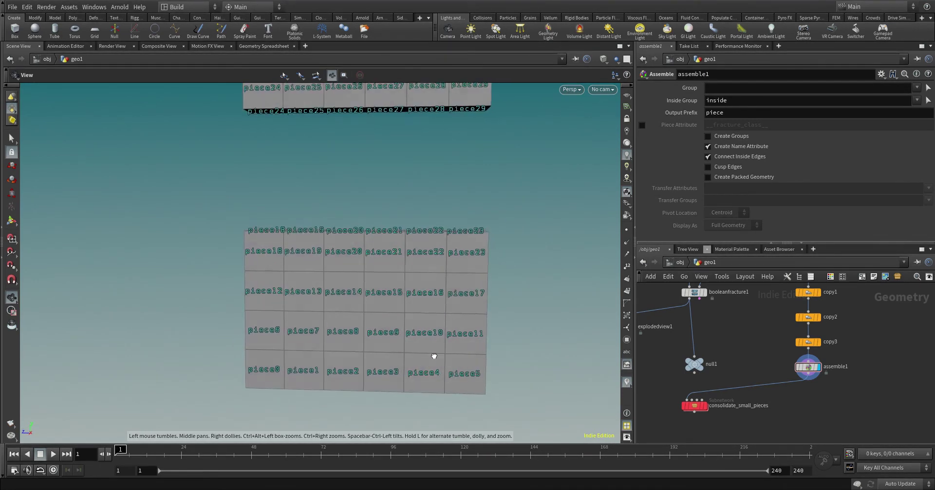
left_click(704, 409)
double_click(694, 406)
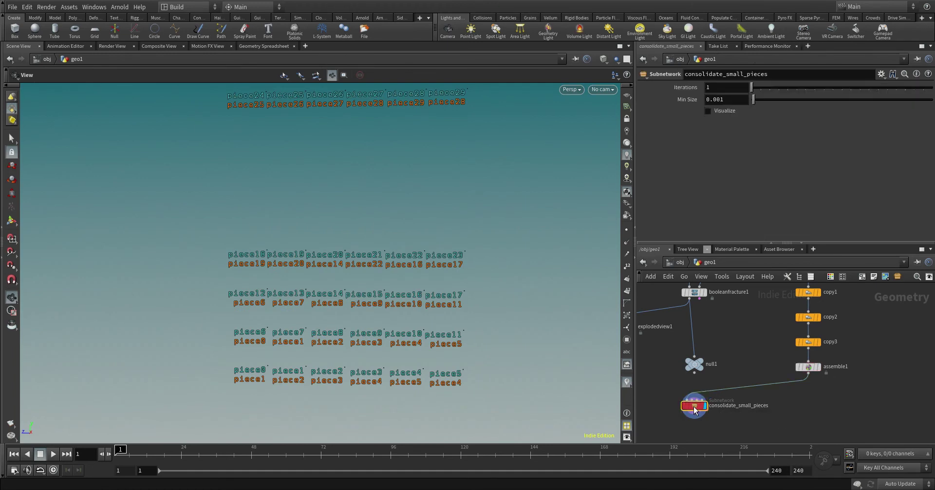
double_click(756, 351)
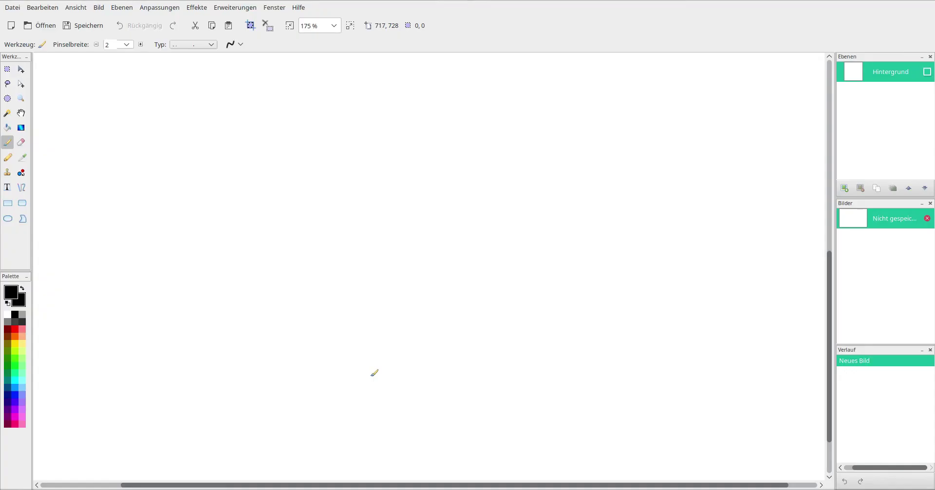
- In the Pinta drawing, sketch a circle, a square and a triangle in a row, joined by short dashes
mouse_move(281, 141)
left_mouse_down()
mouse_move(273, 195)
mouse_move(307, 147)
mouse_move(283, 148)
left_mouse_up()
mouse_move(346, 142)
left_mouse_down()
mouse_move(352, 198)
mouse_move(404, 193)
mouse_move(377, 142)
mouse_move(339, 141)
left_mouse_up()
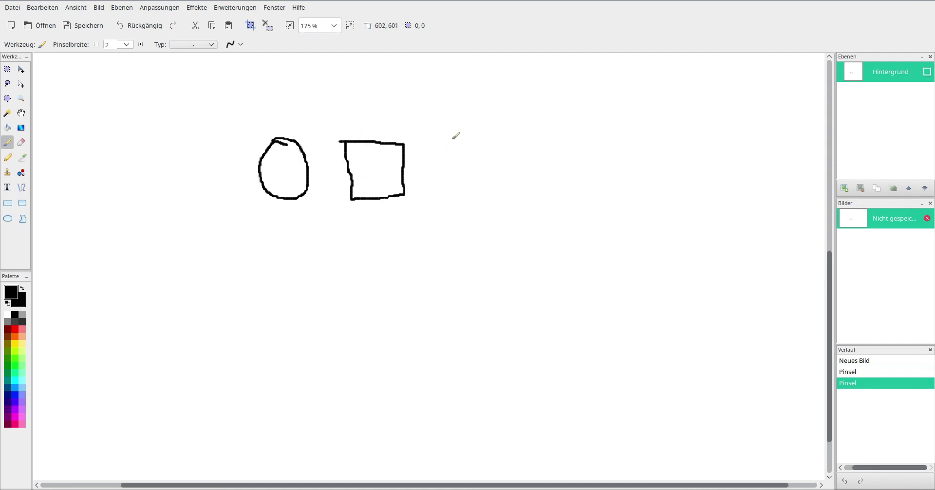
mouse_move(453, 139)
left_mouse_down()
mouse_move(427, 192)
mouse_move(481, 189)
left_mouse_up()
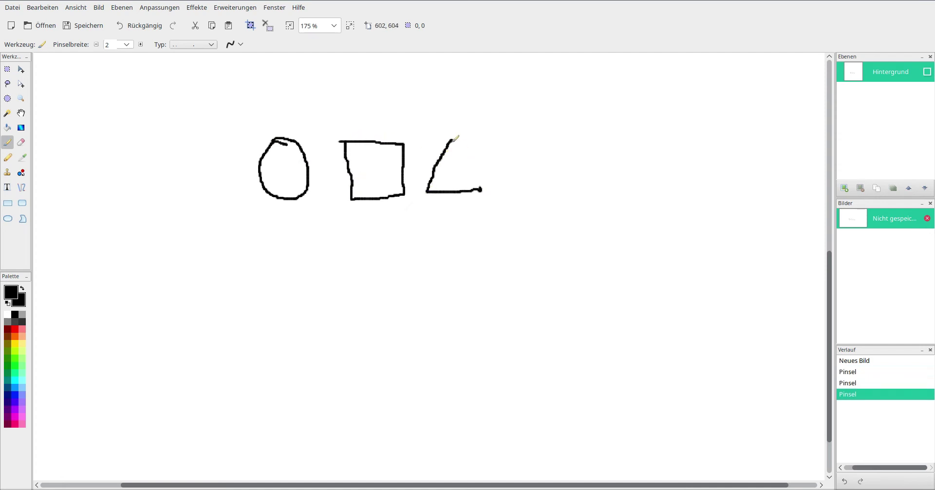
left_click_drag(454, 138, 481, 188)
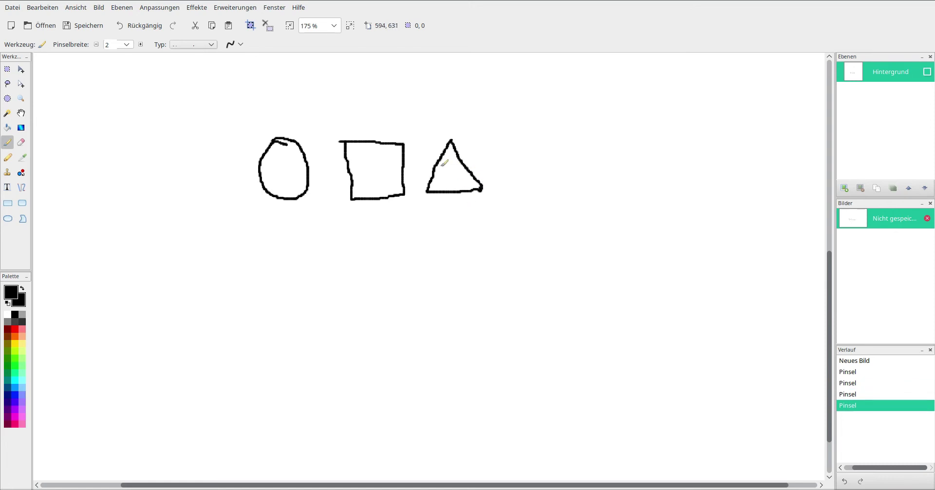
left_click_drag(410, 167, 429, 165)
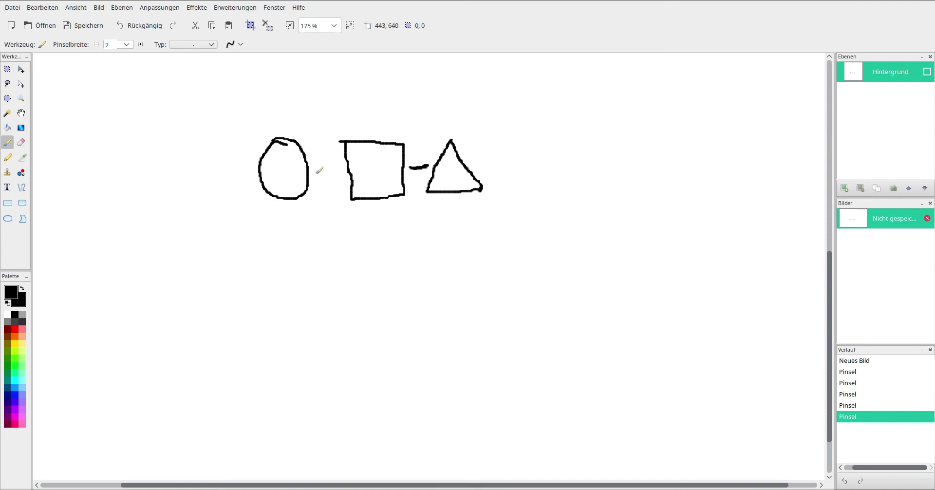
mouse_move(315, 174)
left_mouse_down()
mouse_move(343, 174)
mouse_move(322, 175)
left_mouse_up()
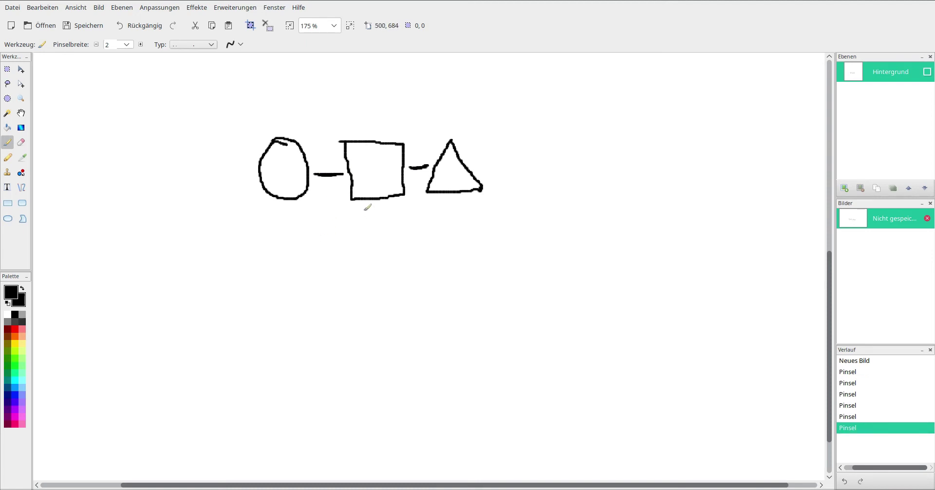
- Sketch lines leading down to a circle-square pair and a square-triangle pair, and loop the middle square in the row
left_click_drag(360, 208, 343, 240)
left_click_drag(289, 215, 321, 243)
mouse_move(299, 258)
left_mouse_down()
mouse_move(313, 283)
mouse_move(340, 284)
mouse_move(319, 256)
left_mouse_up()
left_click_drag(390, 209, 403, 243)
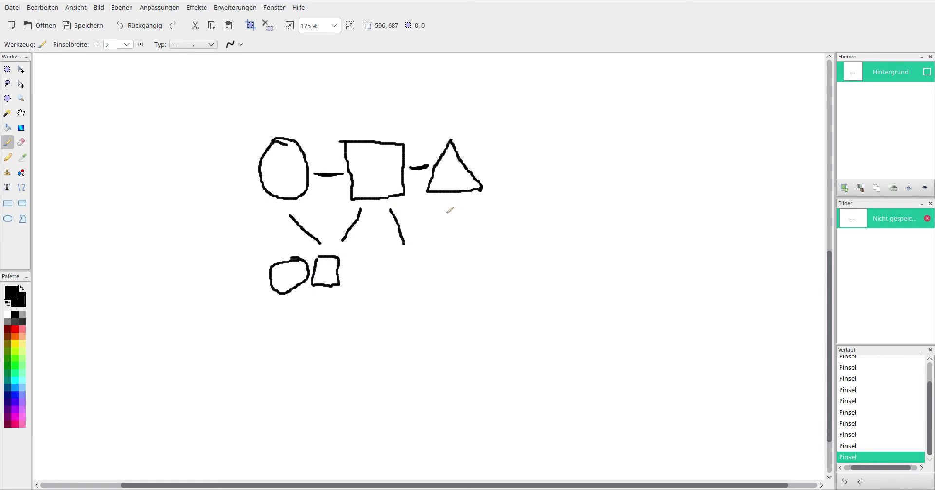
left_click_drag(445, 214, 422, 243)
mouse_move(383, 266)
left_mouse_down()
mouse_move(406, 279)
mouse_move(384, 295)
mouse_move(380, 267)
mouse_move(388, 266)
mouse_move(414, 293)
mouse_move(437, 288)
mouse_move(415, 292)
left_mouse_up()
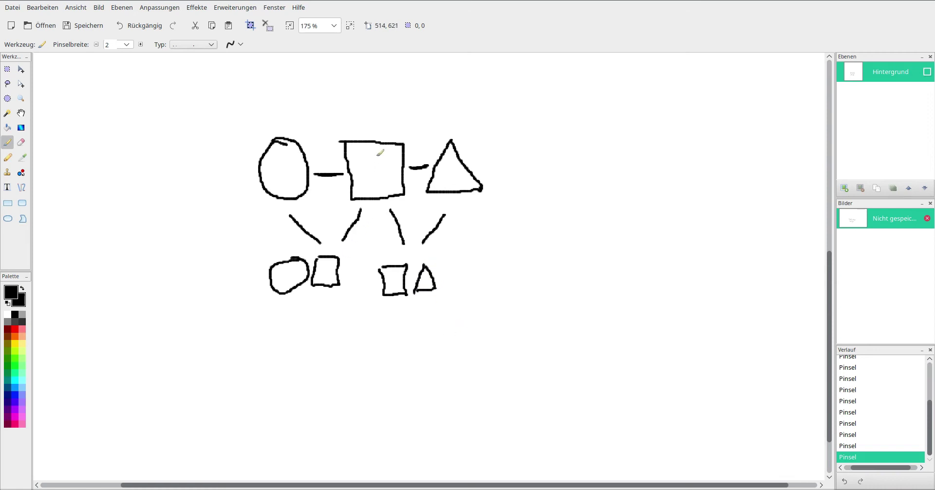
mouse_move(354, 127)
left_mouse_down()
mouse_move(333, 148)
mouse_move(359, 210)
mouse_move(411, 179)
mouse_move(388, 123)
mouse_move(348, 131)
left_mouse_up()
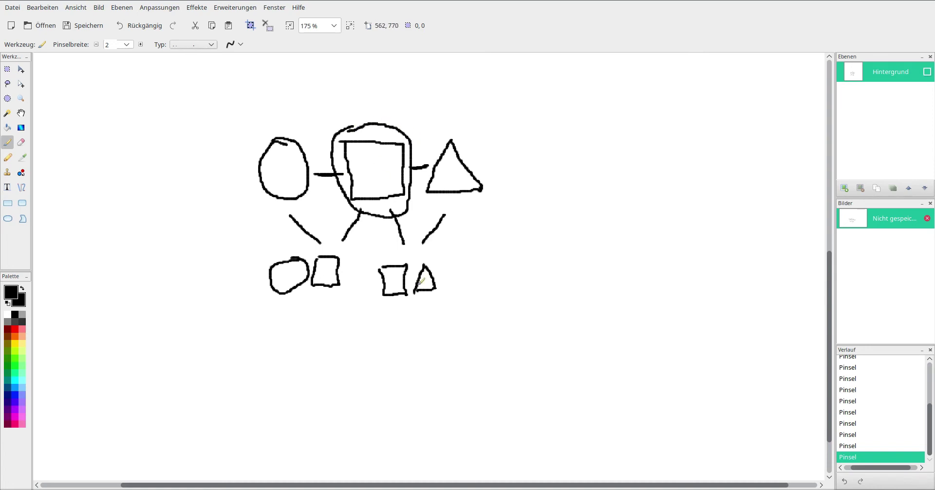
- Undo the loop, the connecting lines and both shape pairs sketched below the row
key("ctrl+z")
key("ctrl+z")
key("ctrl+z")
key("ctrl+z")
key("ctrl+z")
key("ctrl+z")
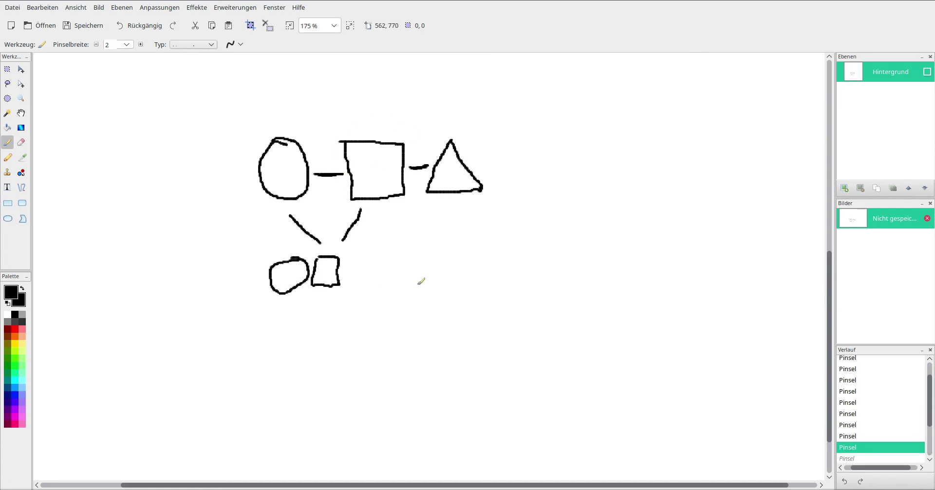
key("ctrl+z")
key("ctrl+z")
key("ctrl+z")
key("ctrl+z")
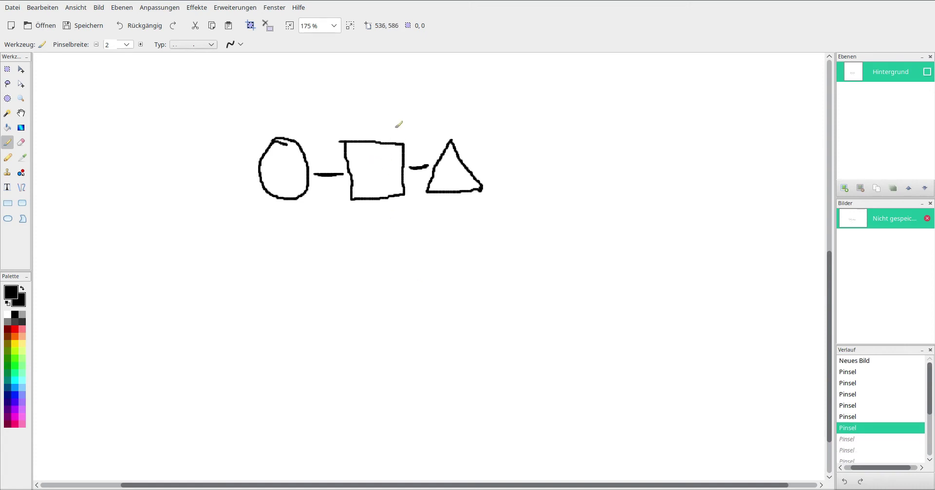
- Draw a loop around the middle square of the row
mouse_move(385, 124)
left_mouse_down()
mouse_move(341, 120)
mouse_move(341, 195)
mouse_move(449, 217)
mouse_move(505, 146)
mouse_move(381, 121)
left_mouse_up()
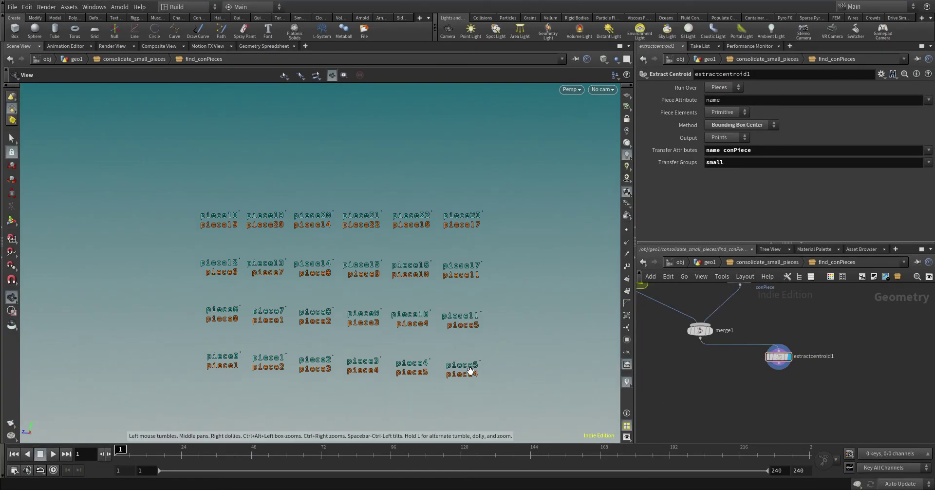
- Back in Houdini, append an Attribute Wrangle below extractcentroid1 in find_conPieces and display its output
left_click_drag(470, 371, 471, 373)
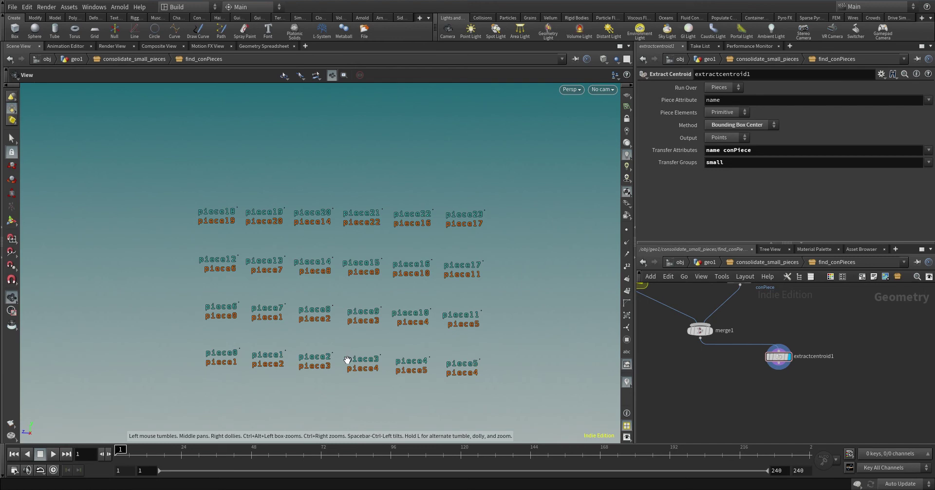
left_click_drag(355, 359, 350, 366)
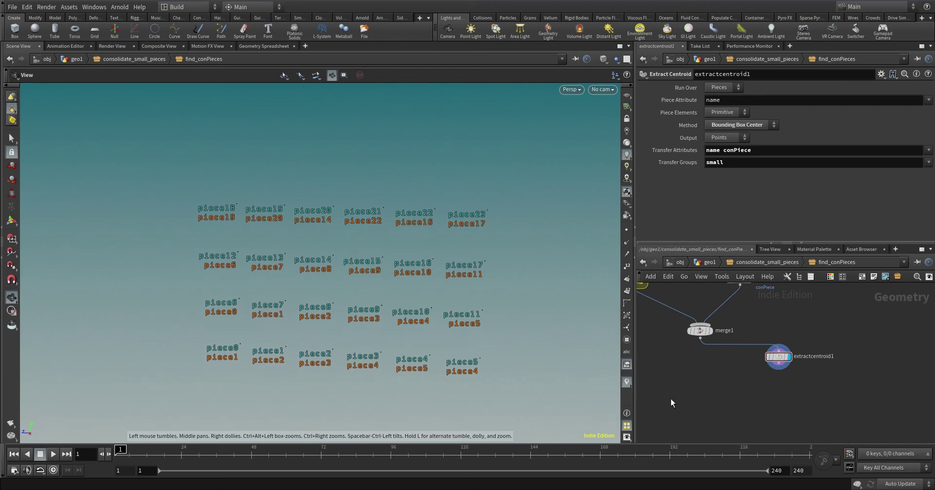
left_click(779, 381)
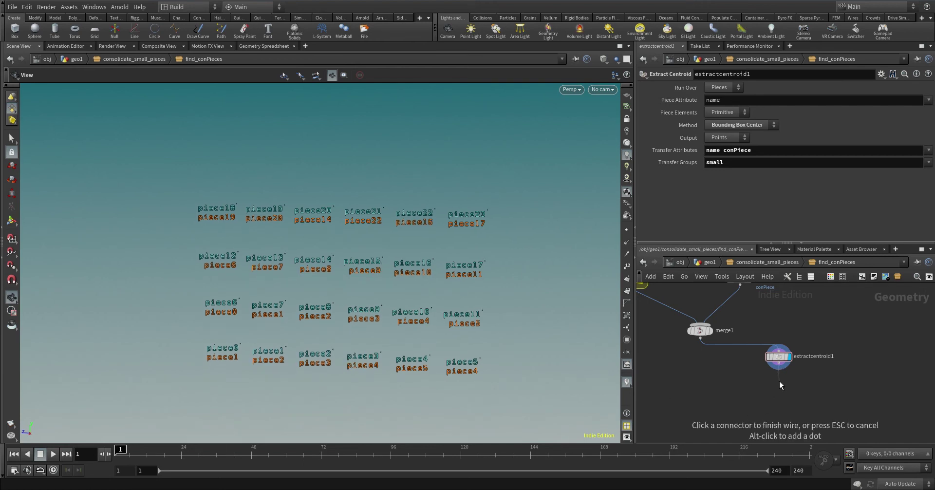
key("Tab")
type("wrangle")
key("Return")
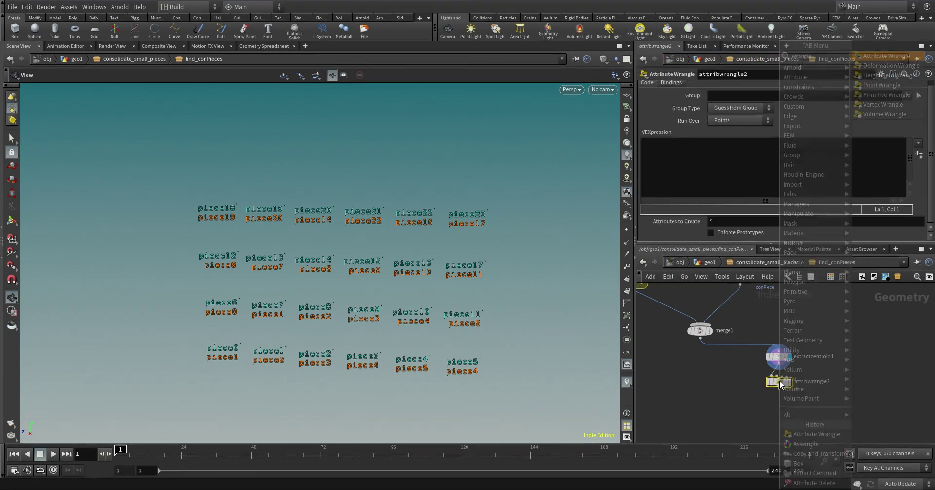
left_click(779, 383)
left_click_drag(779, 384, 781, 390)
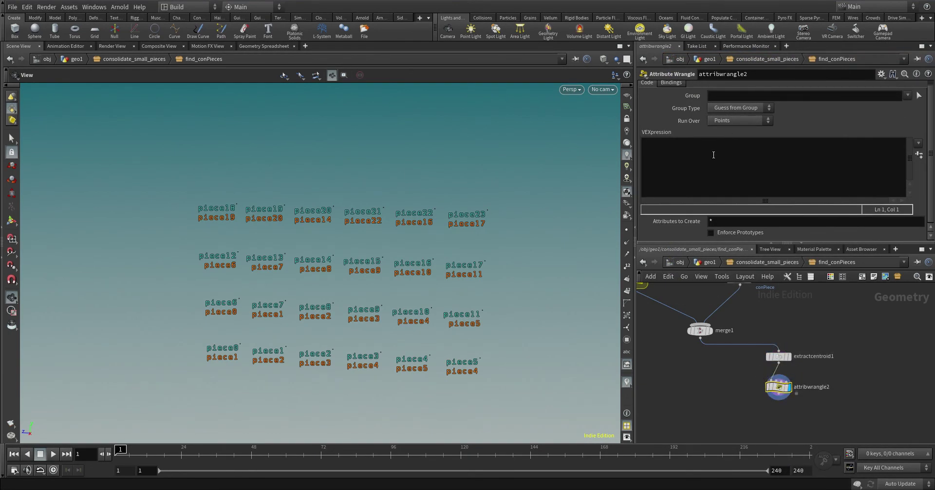
- Write the condition if (s@conPiece != "-1") with an empty brace block in attribwrangle2's VEXpression
left_click(686, 153)
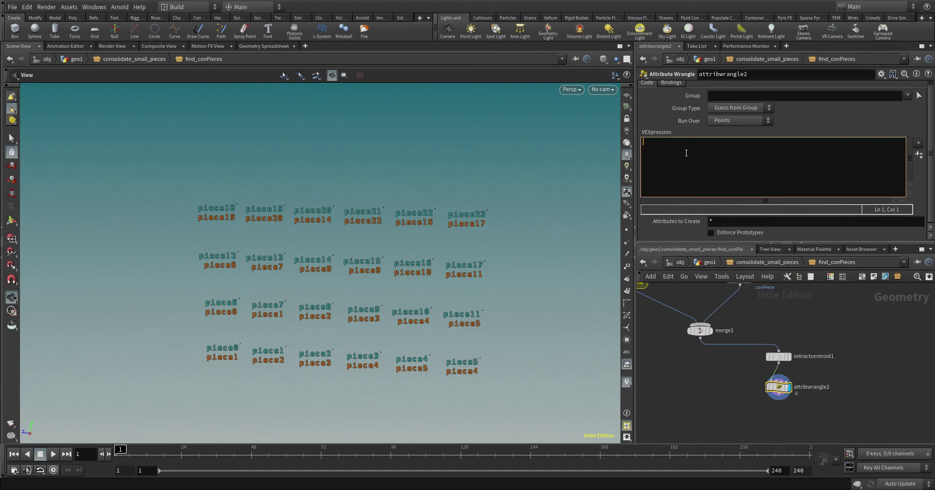
type("if ")
type("()")
type("s@")
type("conPiec")
key("Left")
key("Left")
type("\"")
key("Right")
key("Right")
type("\"")
key("Left")
key("Down")
- Inside the condition block, begin int con = findattribval() and open the function's help page
type("int con = findat")
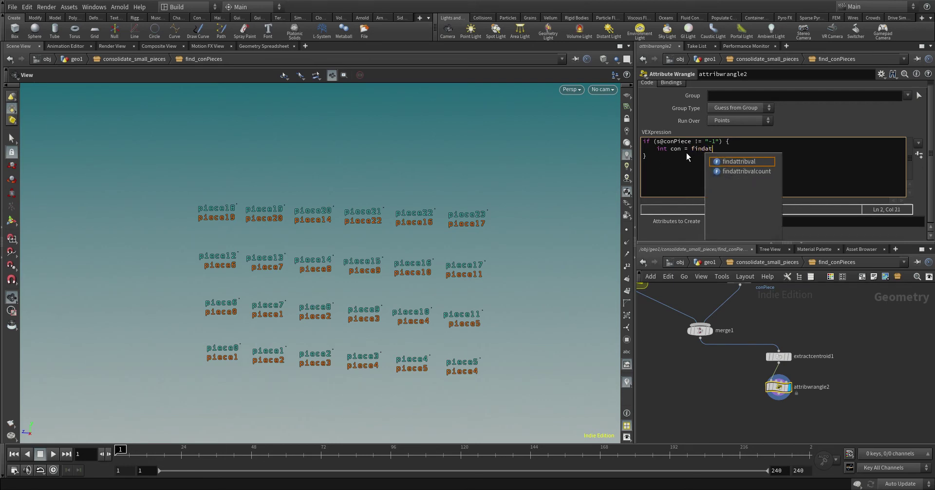
type("tribval(")
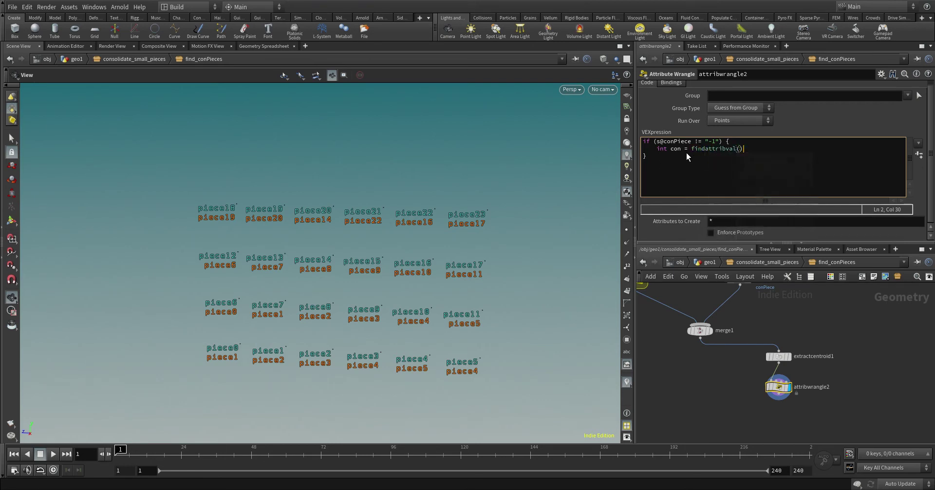
key("F1")
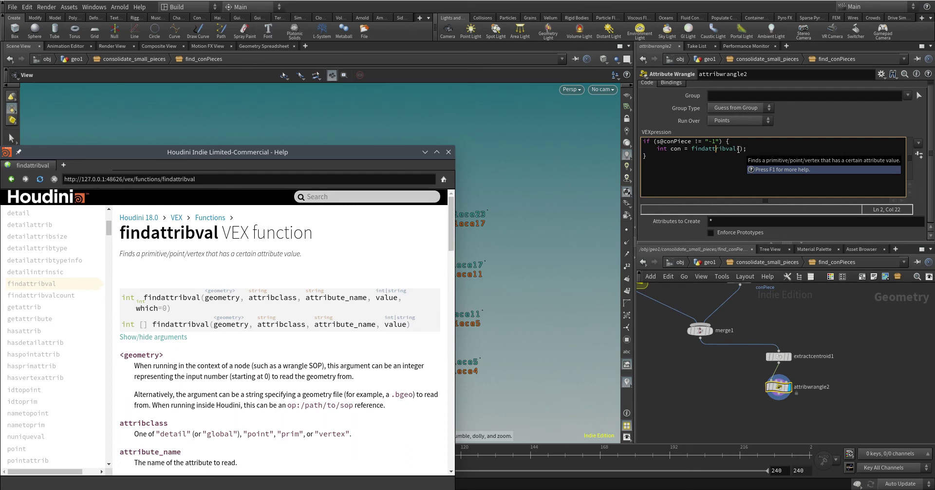
- Complete the call as findattribval(0, "point", "name", s@conPiece, 0); and add a new line below it
left_click(739, 149)
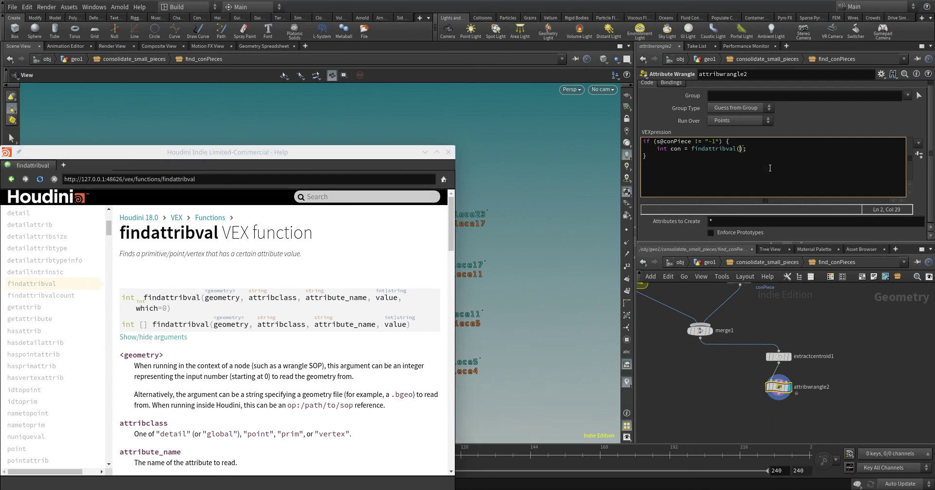
type("0,")
type(" \"\"")
type("point")
key("Right")
type(", \"name")
key("Right")
type(", s@conPiece, 0);")
key("Return")
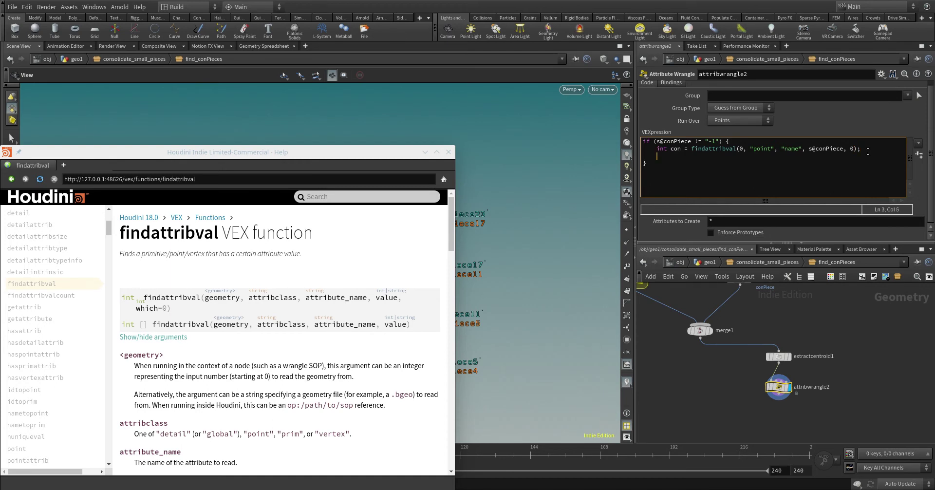
- Below the findattribval line, add an empty addprim(); call, open its help page and consult the two-point signature
type("addp")
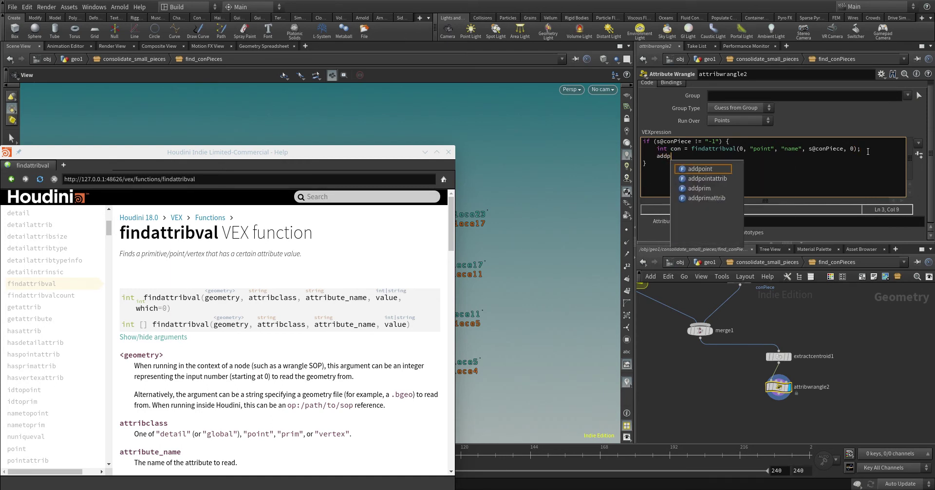
key("Down")
key("Down")
key("Return")
type("();")
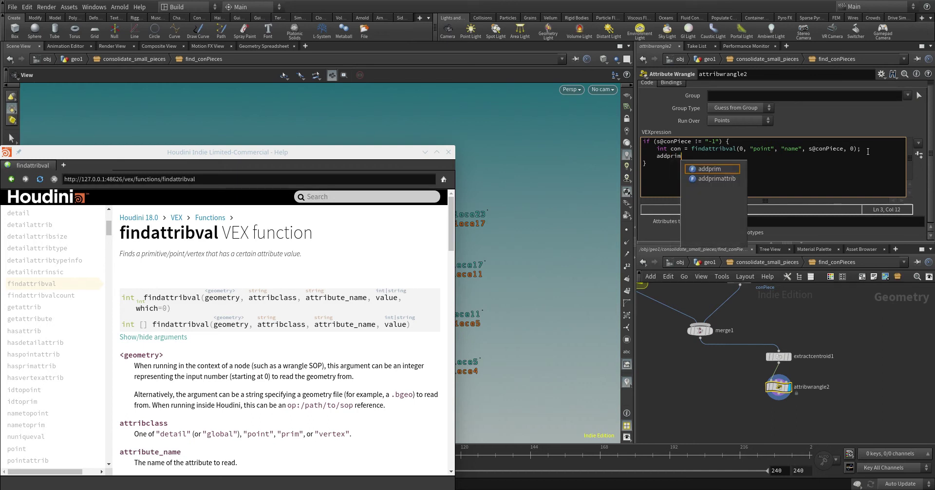
left_click(665, 157)
key("F1")
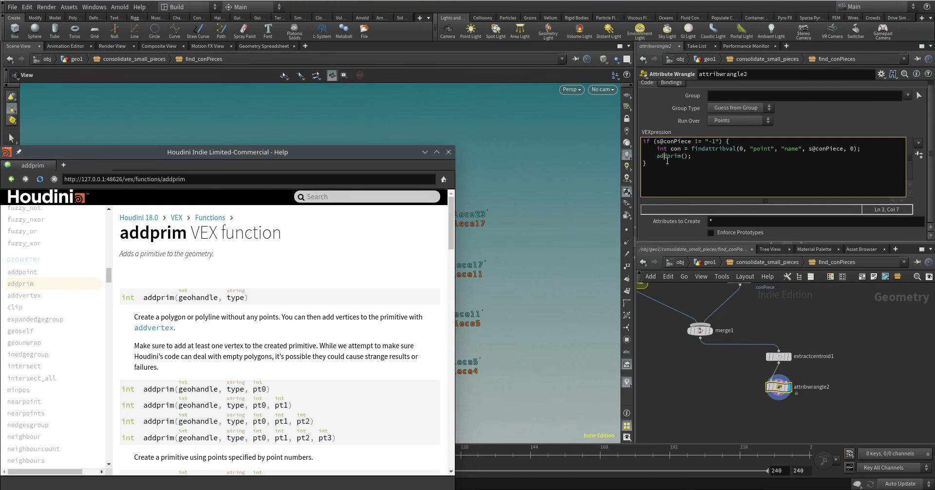
left_click_drag(314, 407, 148, 408)
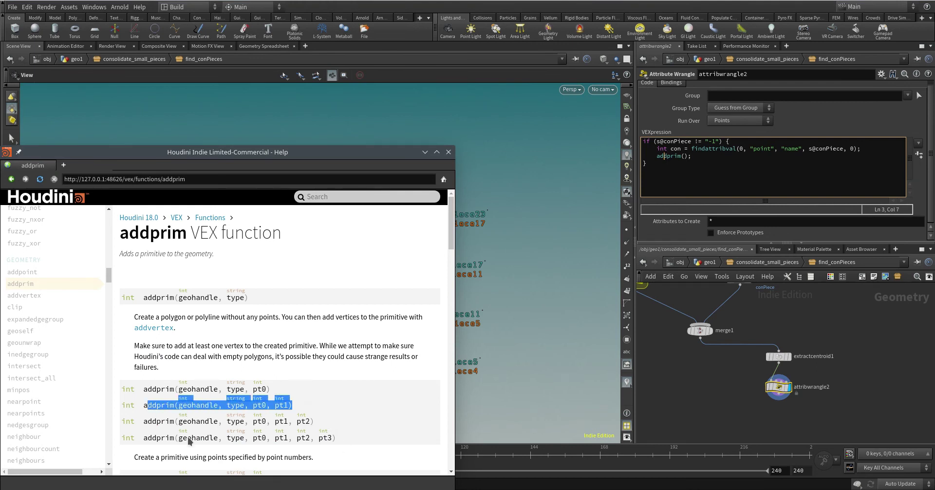
left_click(684, 156)
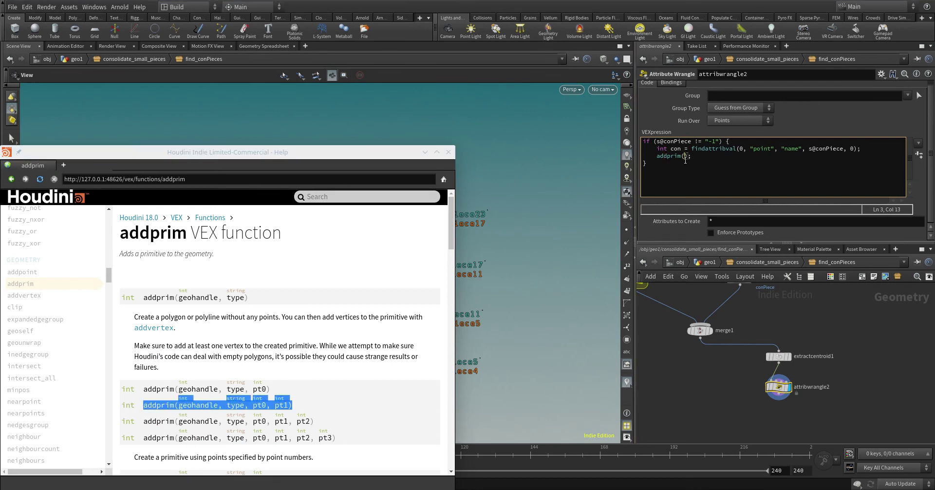
type("0, ")
type("\"\"")
type("polyline")
key("Right")
type(", @ptnum, con")
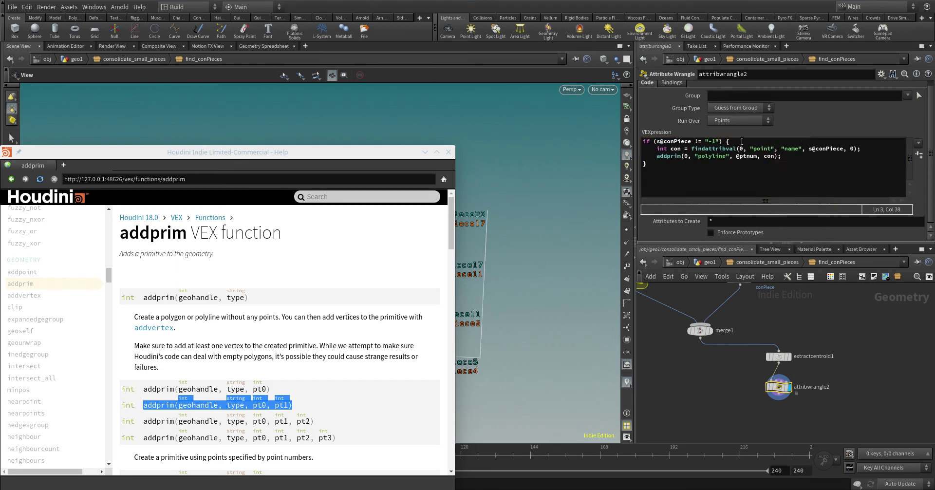
- Minimize the help window and display primitive numbers in the viewport to inspect the lines connecting the pieces
left_click(425, 152)
middle_click_drag(405, 326, 382, 322)
left_click_drag(382, 322, 355, 288)
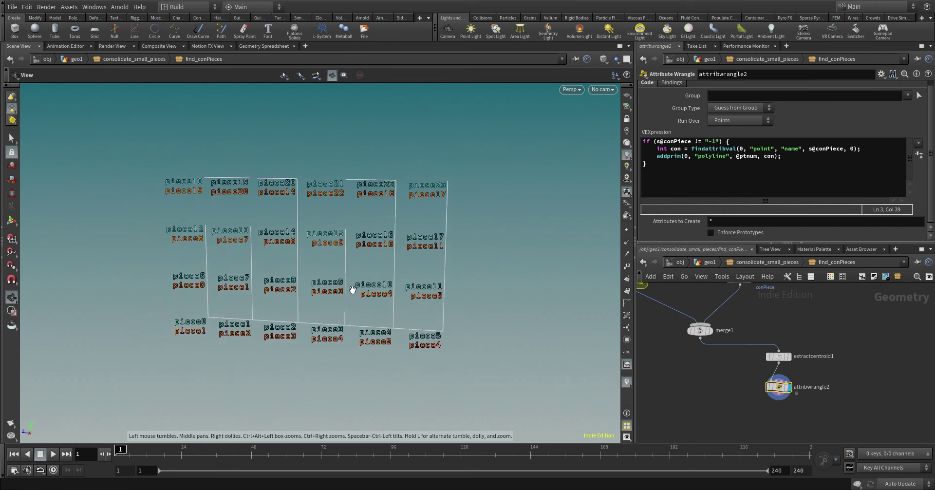
left_click(627, 295)
scroll(387, 338, "up", 5)
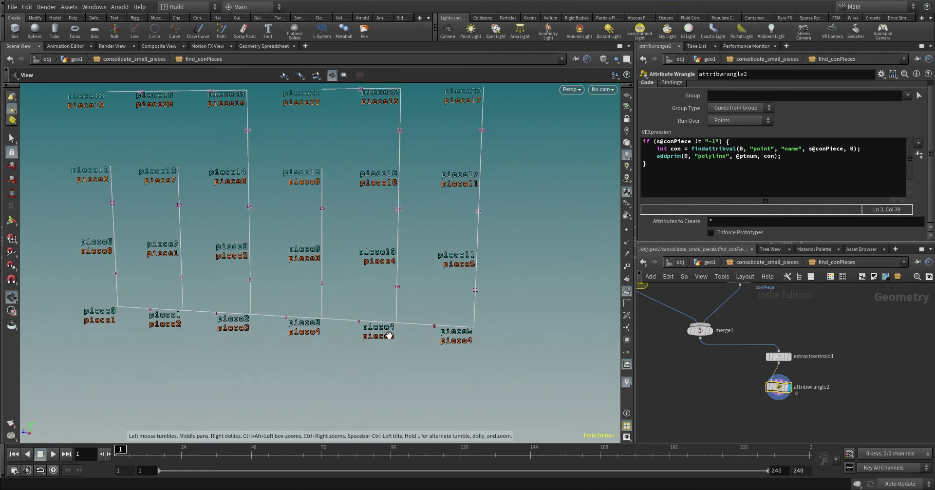
middle_click_drag(395, 320, 369, 327)
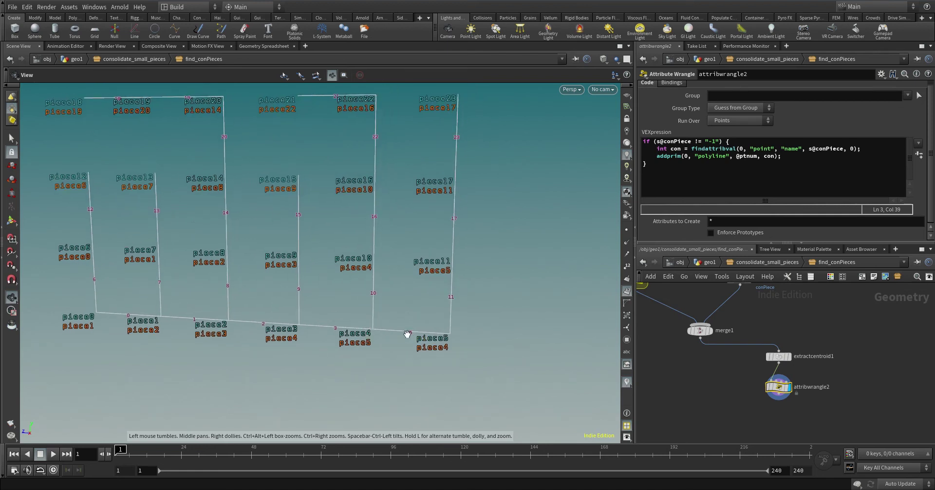
left_click_drag(425, 345, 414, 332)
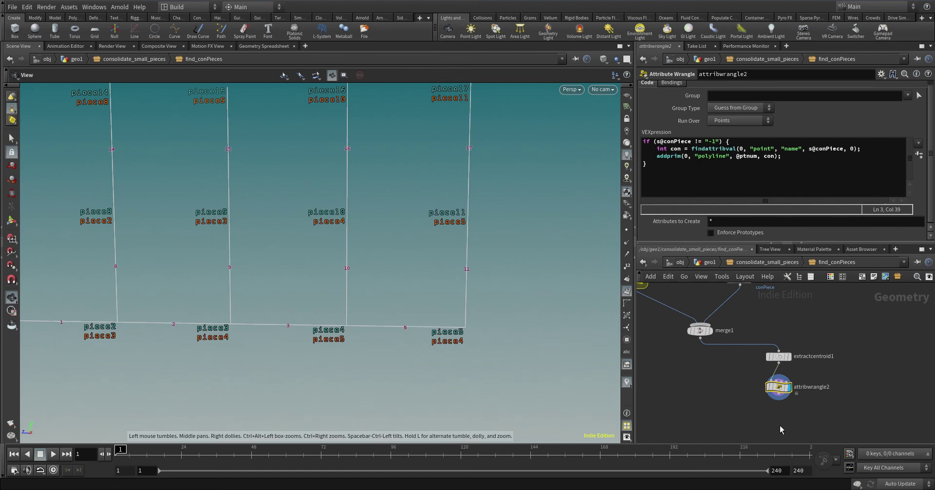
- Append a Clean node below attribwrangle2 and display its output
middle_click_drag(787, 423, 764, 390)
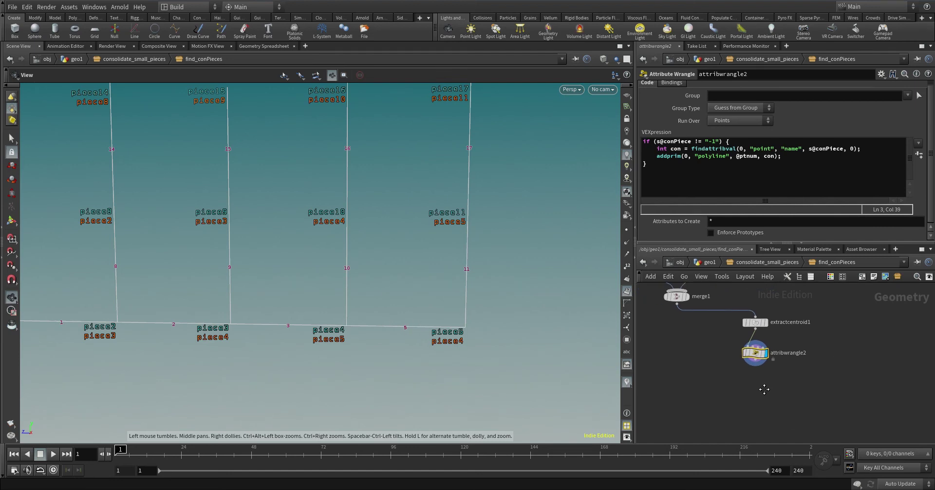
left_click(756, 363)
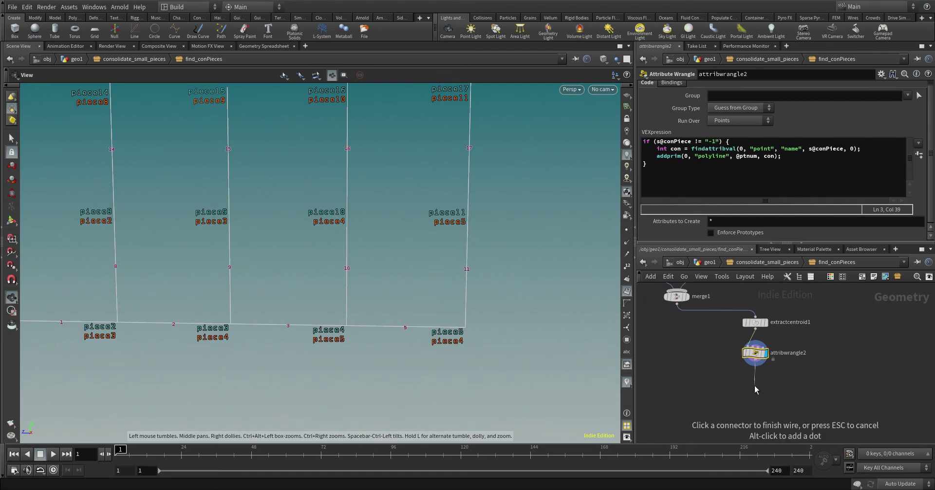
key("Tab")
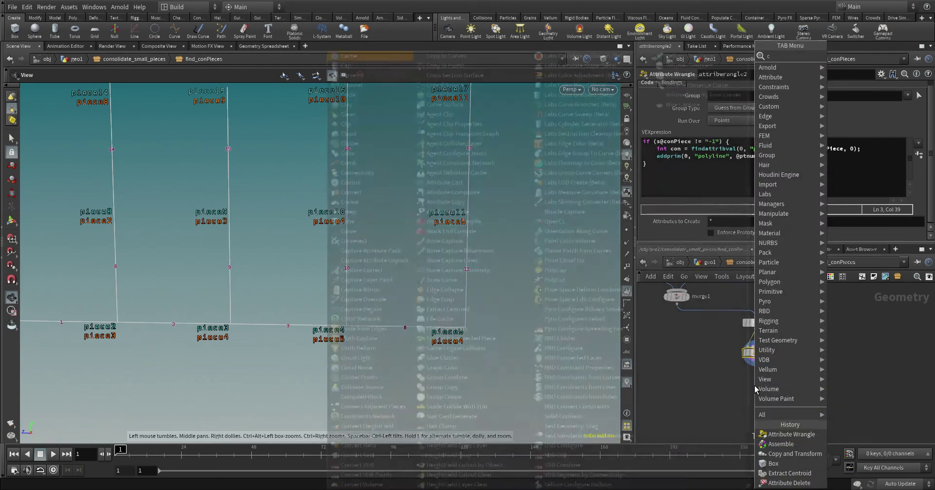
type("clean")
key("Return")
left_click(755, 385)
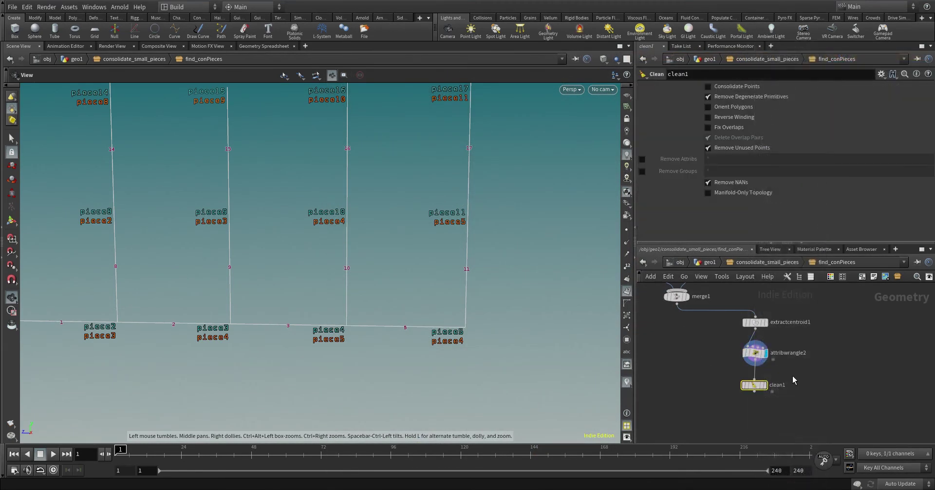
left_click(764, 385)
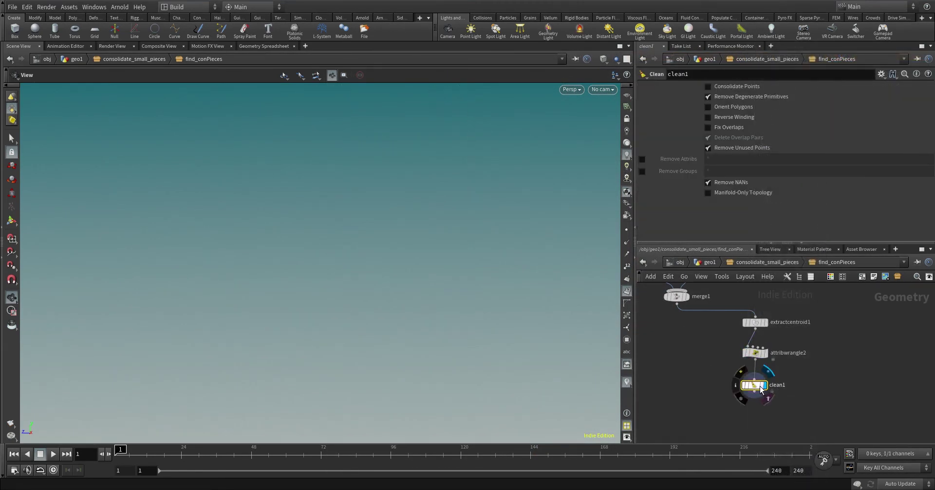
- On clean1, disable Remove Degenerate Primitives, Remove Unused Points and Delete Overlap Pairs, and enable Fix Overlaps
left_click(755, 96)
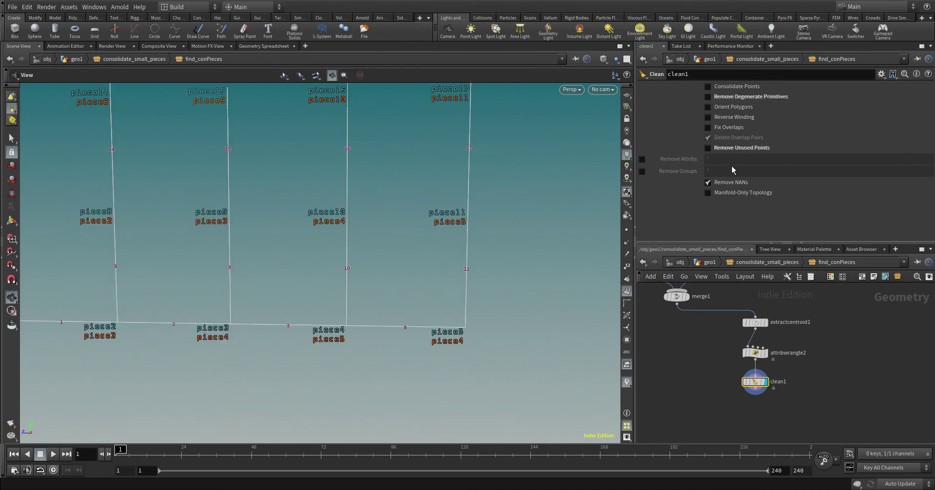
left_click(730, 128)
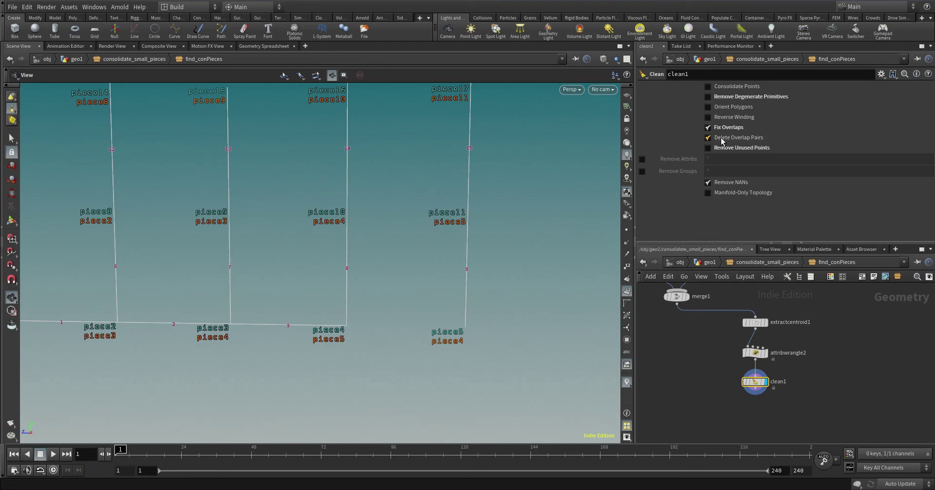
left_click(725, 139)
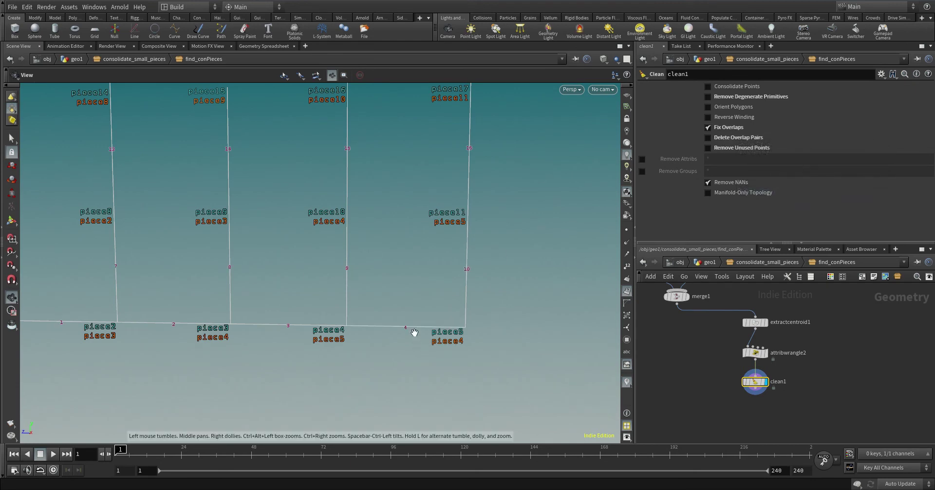
key("f")
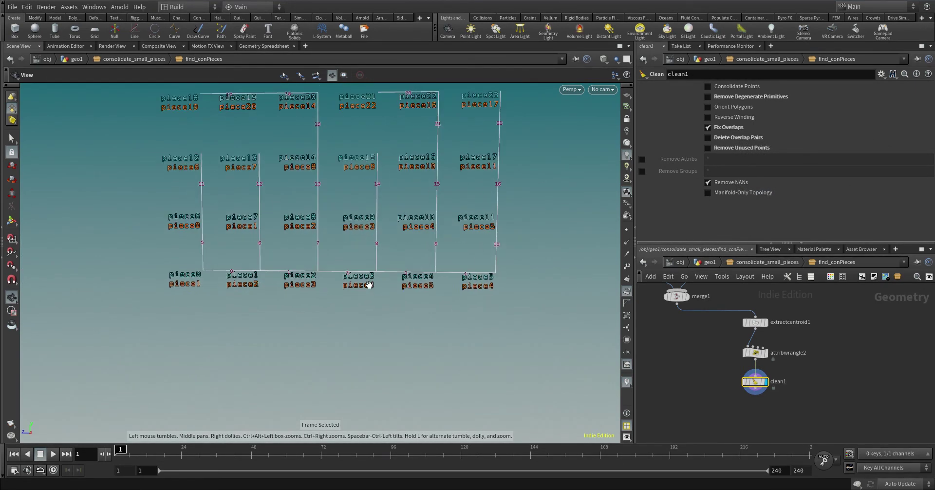
left_click_drag(386, 290, 349, 286)
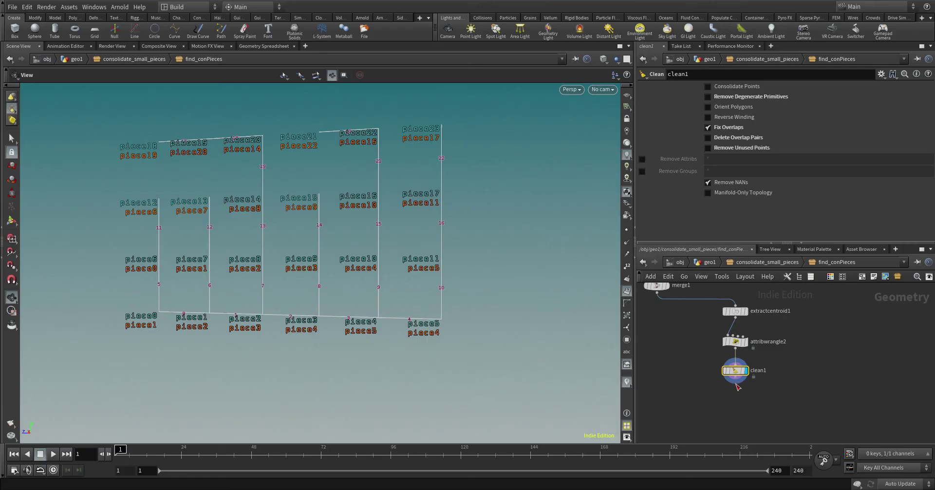
- Append a Graph Color node below clean1 and display its output
left_click(735, 384)
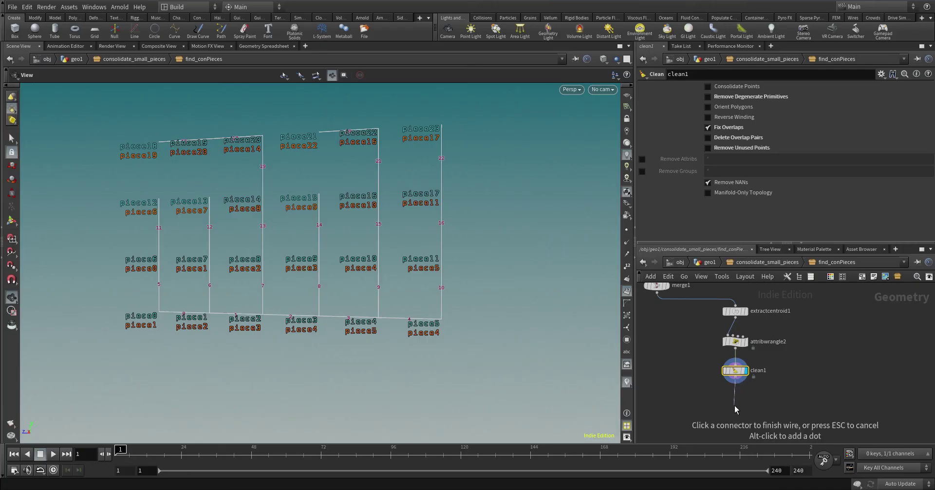
left_click(735, 405)
type("graph col")
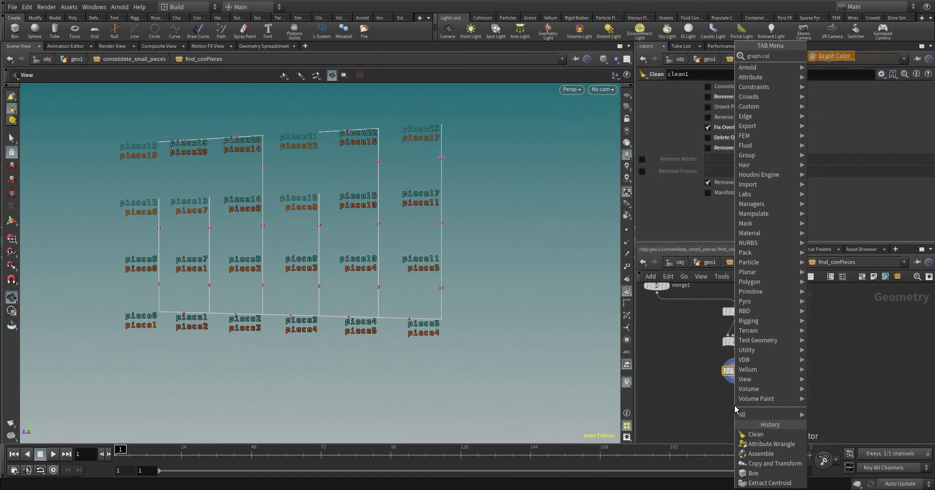
key("Return")
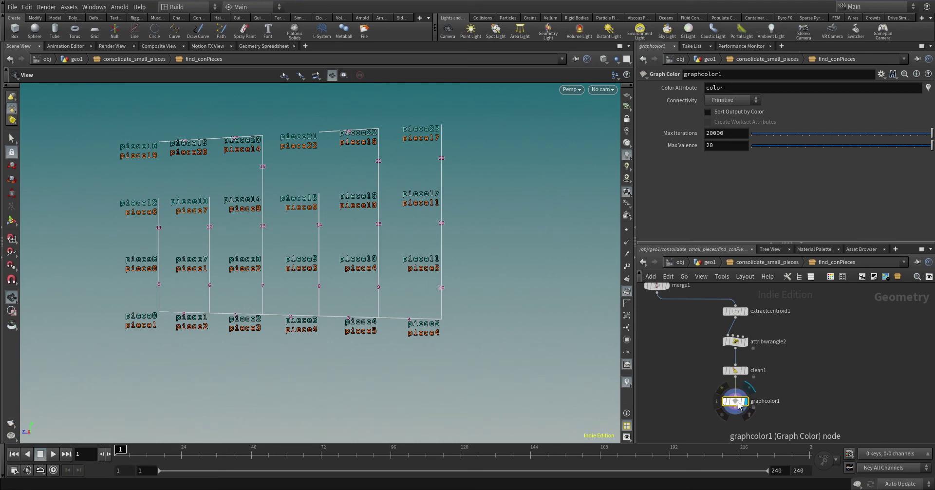
middle_click(738, 404)
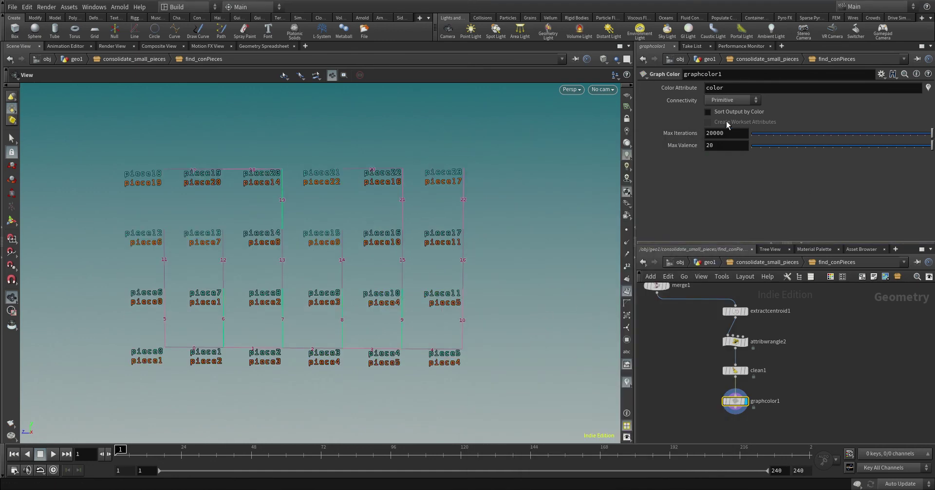
- Enable Sort Output by Color on graphcolor1 and inspect the primitives' color values in the geometry spreadsheet and the viewport
left_click(730, 111)
left_click(270, 46)
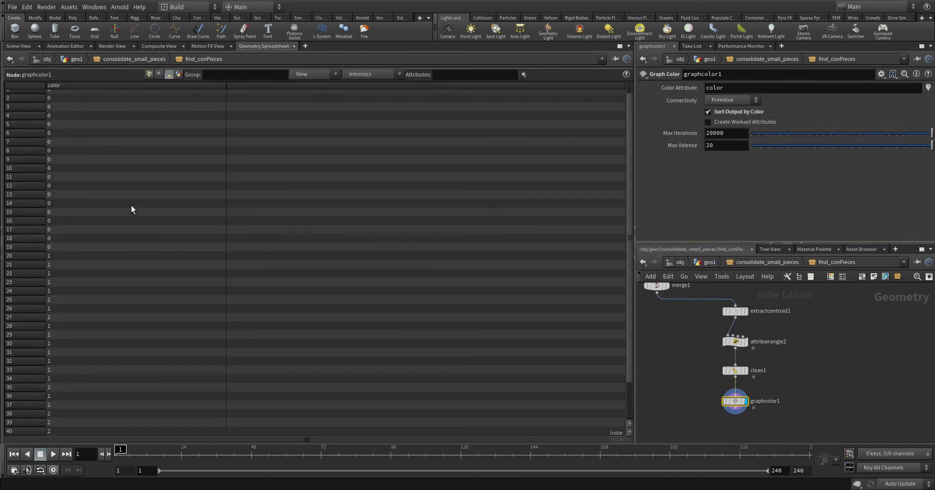
scroll(131, 209, "down", 2)
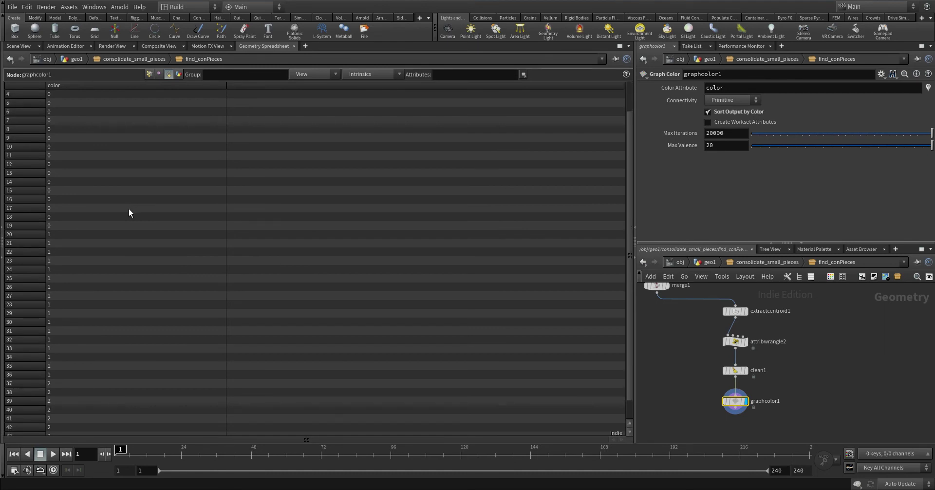
scroll(129, 213, "up", 2)
left_click(18, 46)
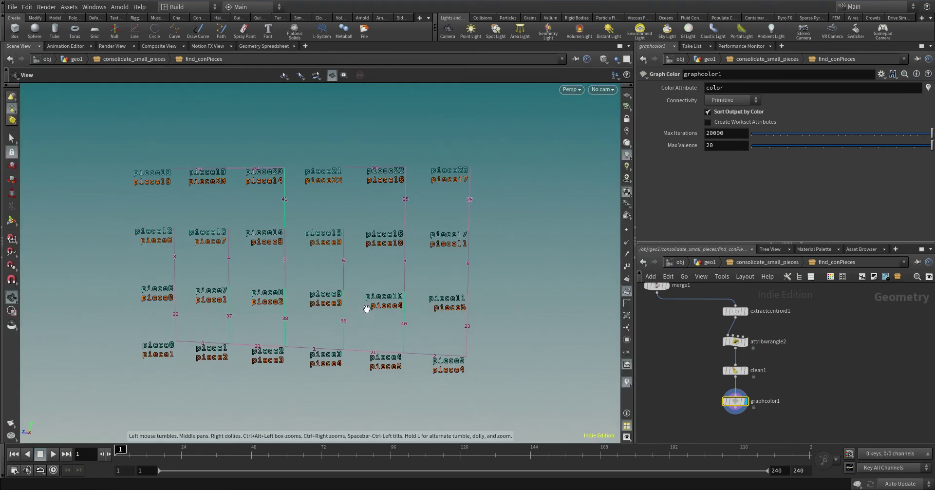
middle_click_drag(305, 294, 309, 296)
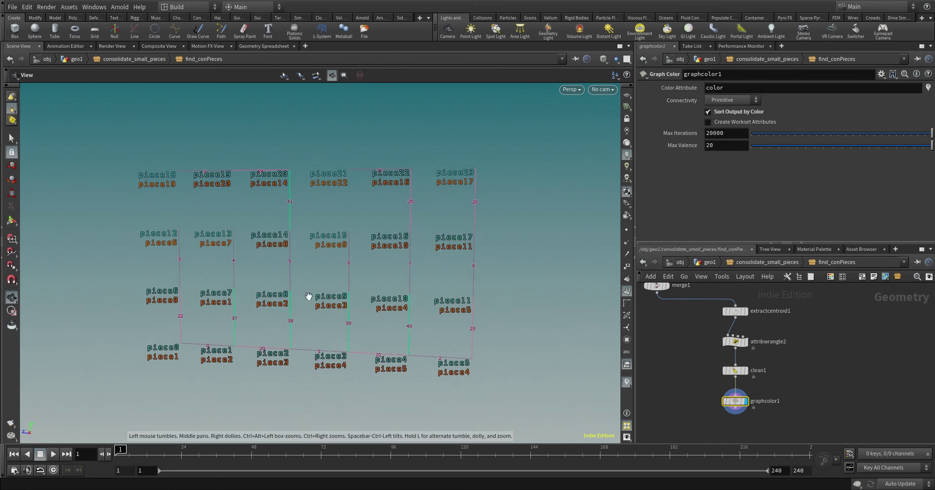
left_click_drag(262, 282, 304, 282)
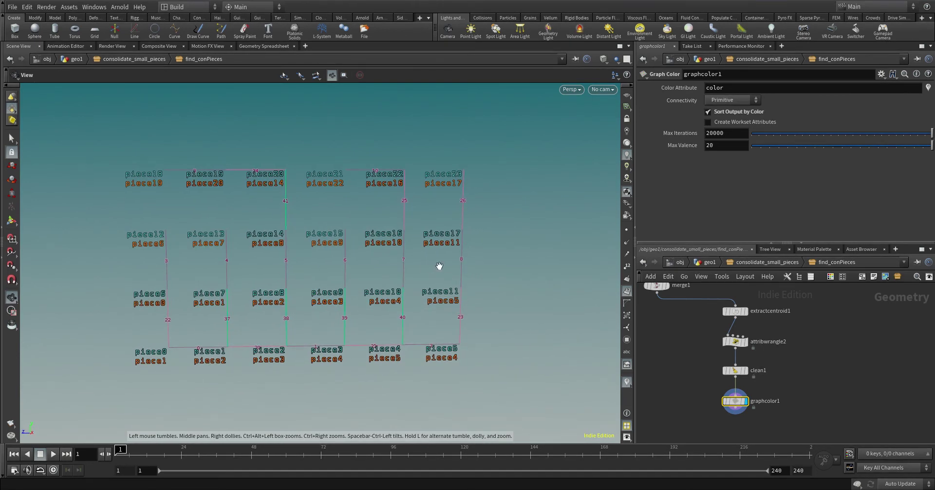
left_click_drag(407, 267, 393, 271)
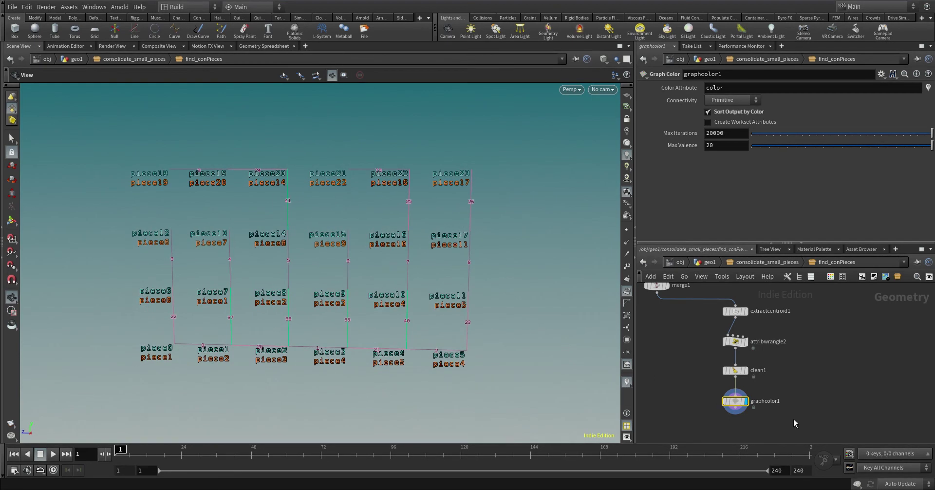
- Append a Blast node below graphcolor1 and display its output
middle_click_drag(793, 419, 775, 364)
left_click_drag(715, 348, 714, 375)
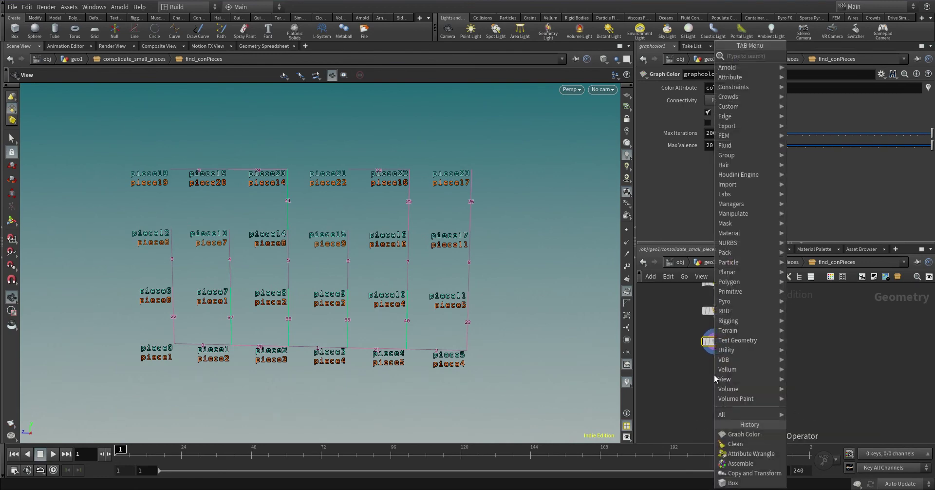
type("blast")
key("Return")
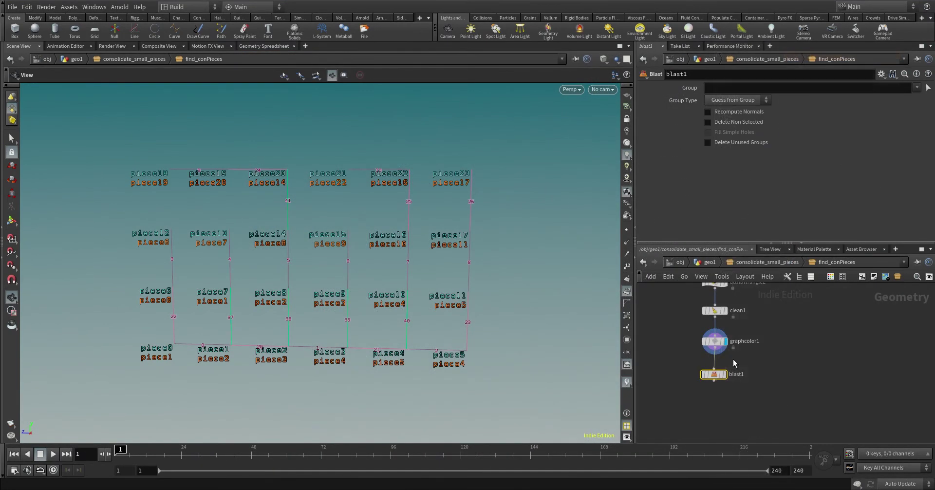
left_click(726, 373)
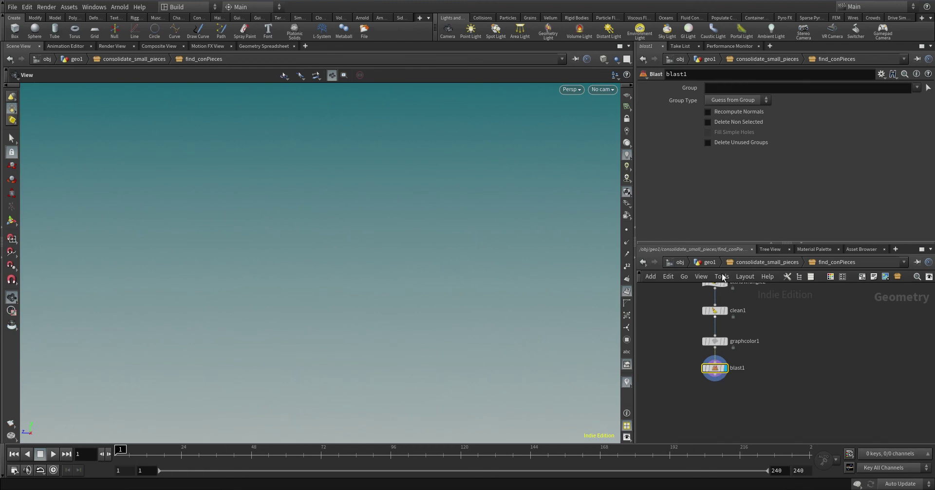
left_click(742, 122)
left_click(738, 100)
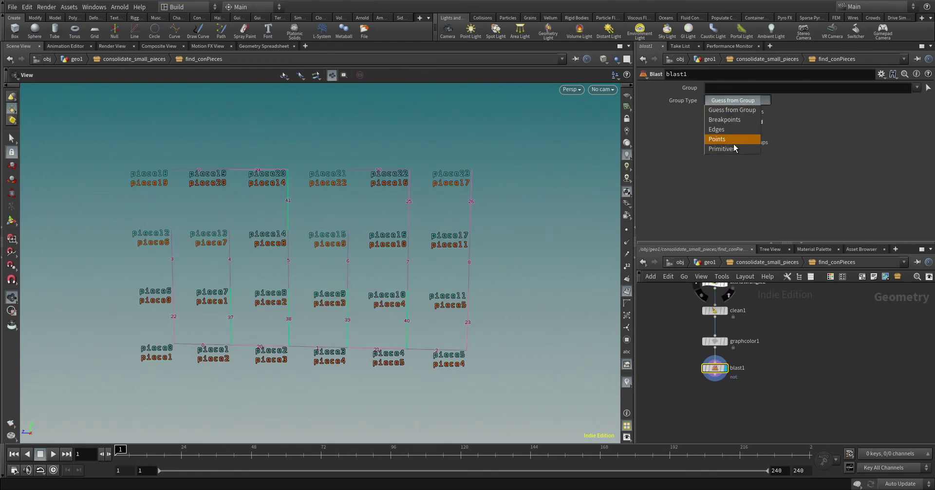
left_click(733, 143)
left_click(736, 102)
left_click(733, 145)
left_click(719, 88)
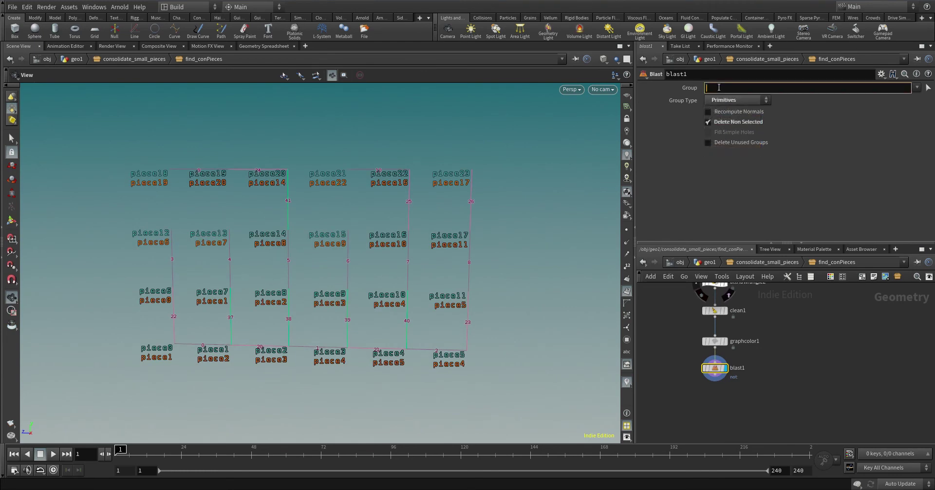
type("@co")
type("lor==0")
key("Return")
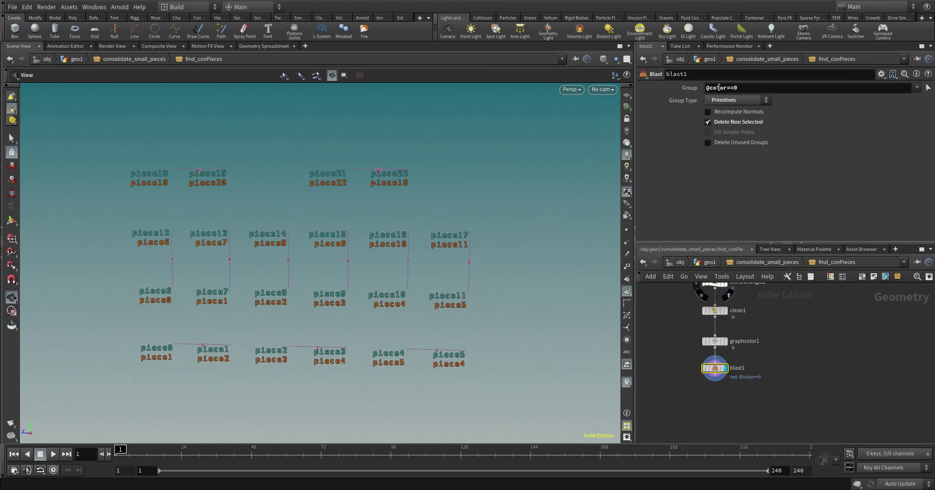
left_click_drag(344, 264, 364, 291)
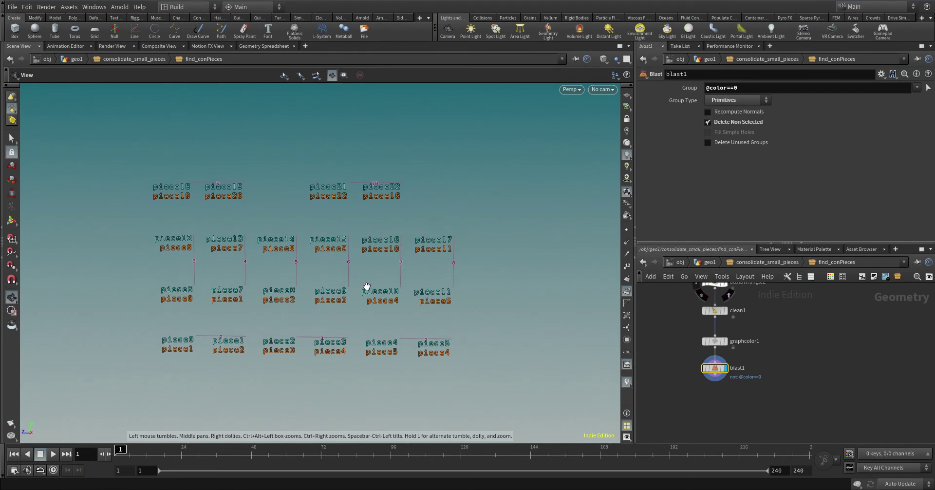
- Append an Attribute Create node below blast1 and display its output
left_click(715, 381)
key("Tab")
type("attri")
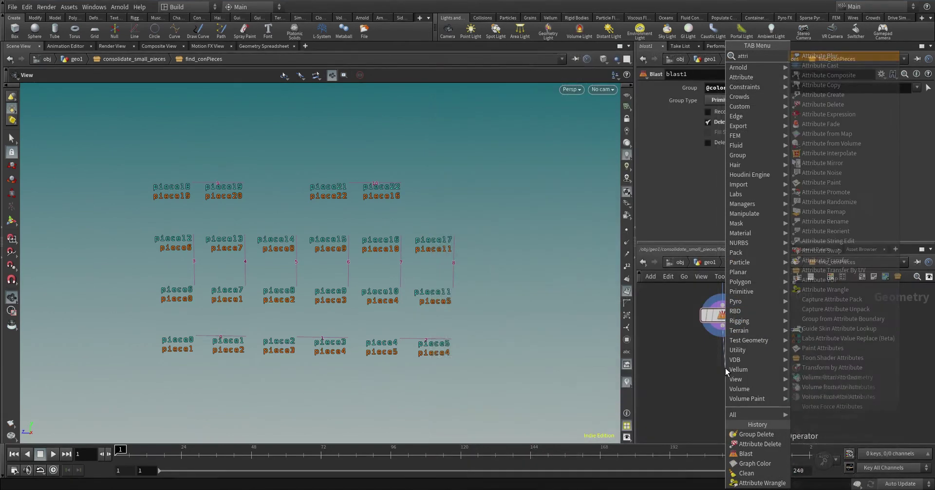
type("bcreate")
key("Return")
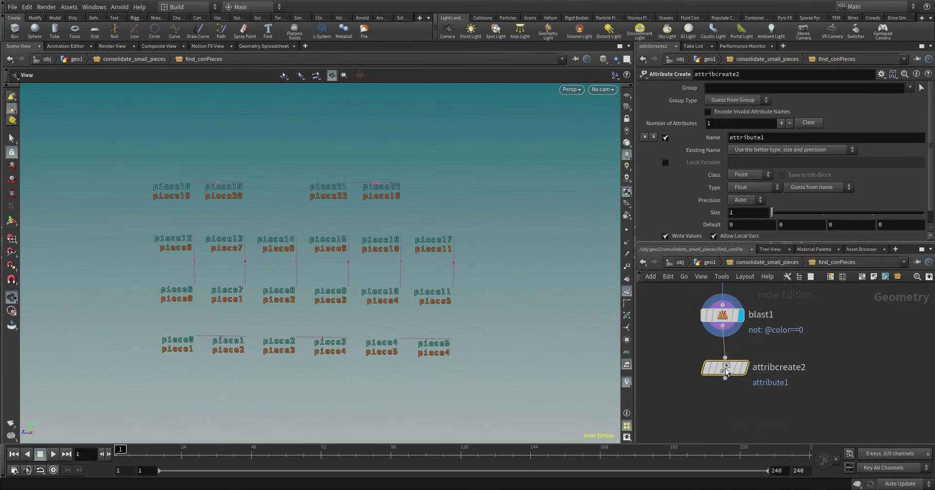
left_click(723, 375)
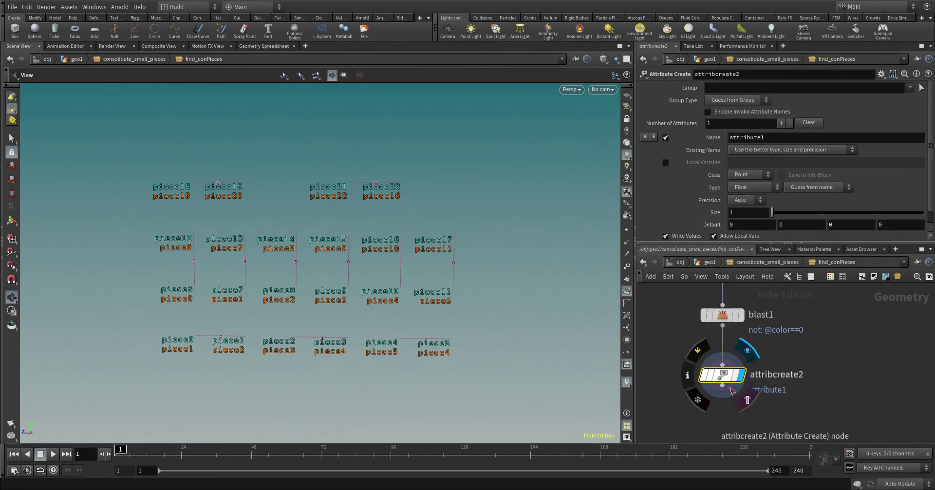
- Name the attribute conPiece on attribcreate2 and set its type to String
double_click(777, 137)
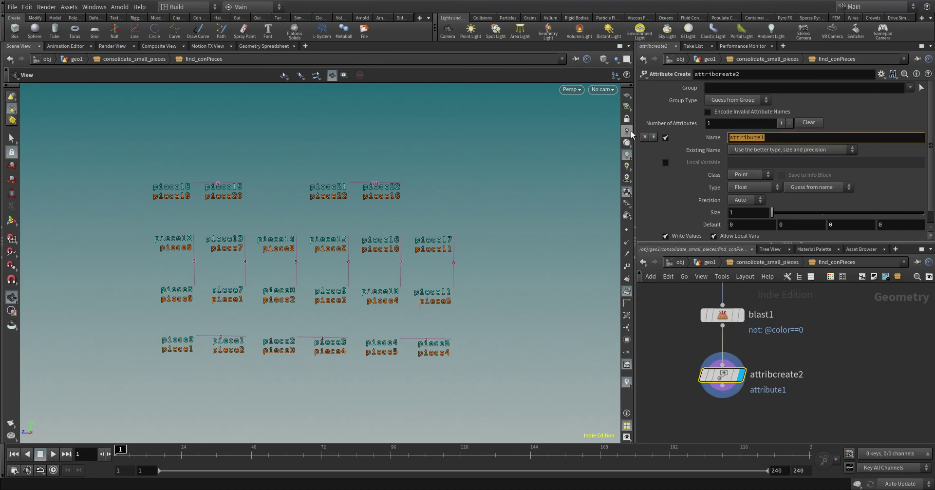
type("conPiece")
key("Return")
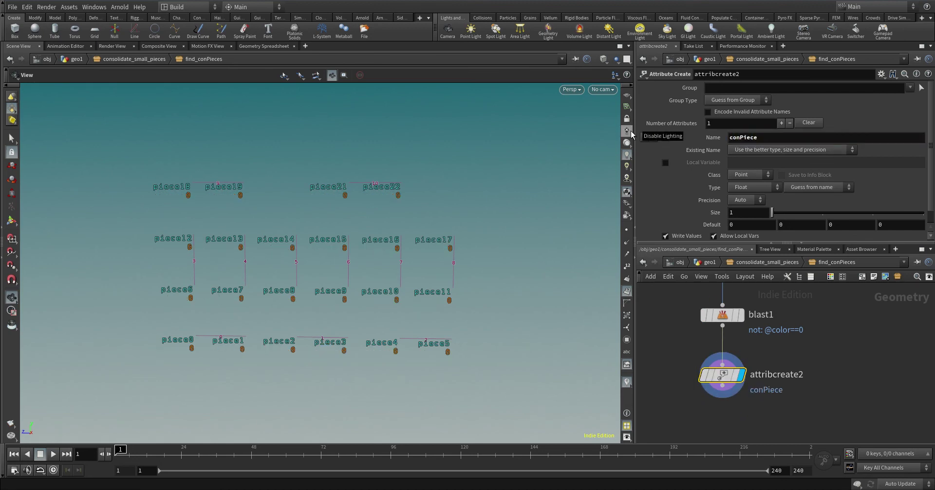
left_click(753, 186)
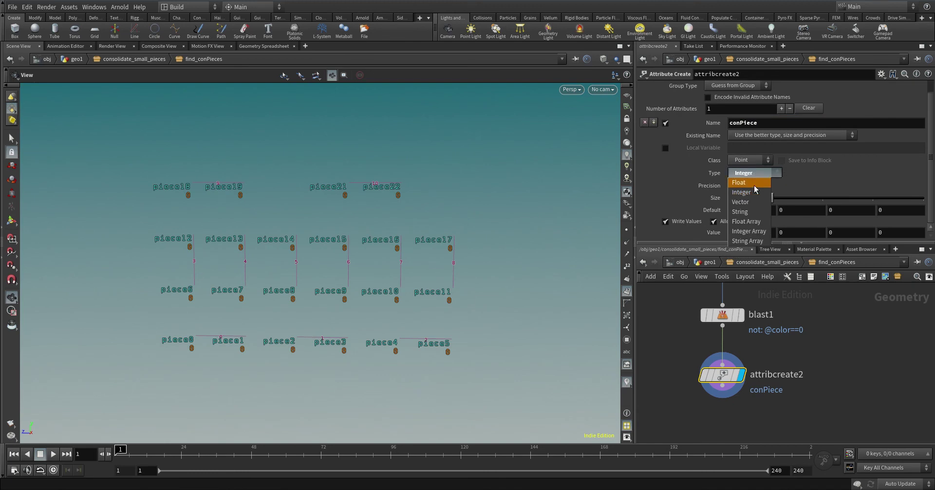
left_click(747, 212)
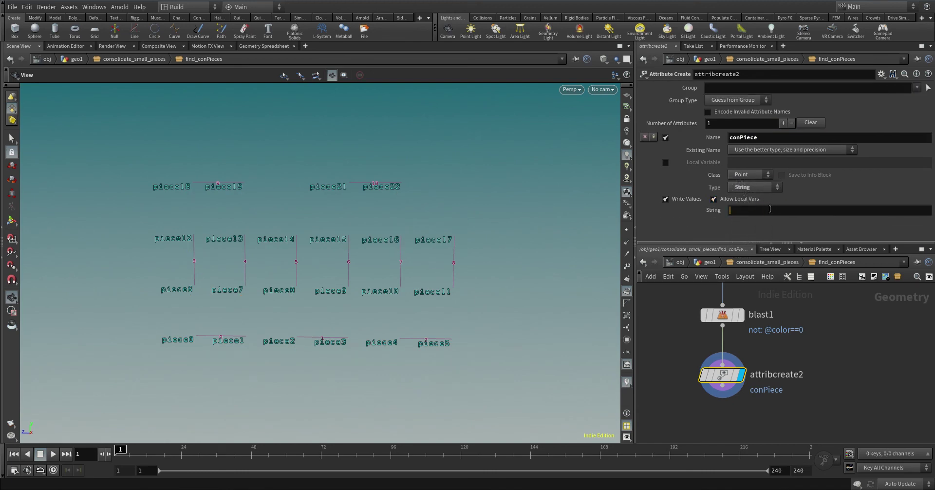
- Set the conPiece string value to -1 without quotation marks and check the labels in the viewport
type("\"-1\"")
key("Return")
left_click_drag(418, 223, 400, 263)
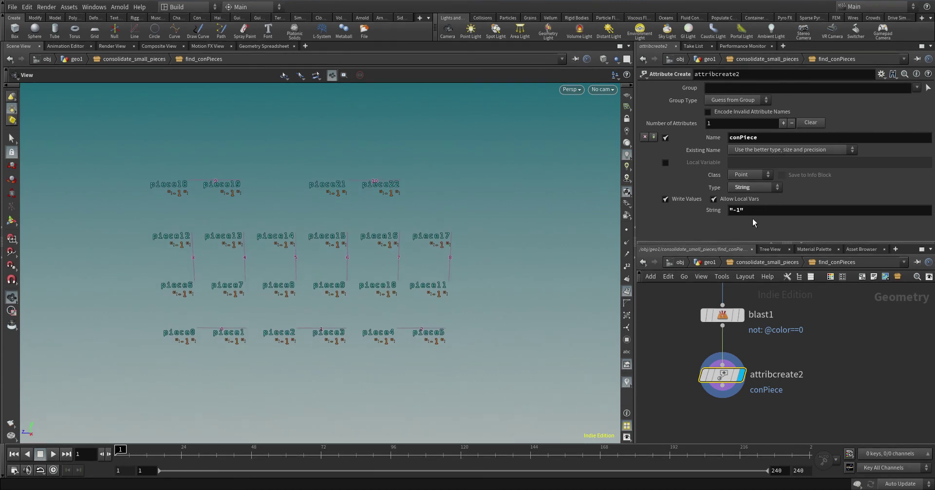
left_click(733, 210)
key("Home")
key("Delete")
key("End")
key("BackSpace")
key("Return")
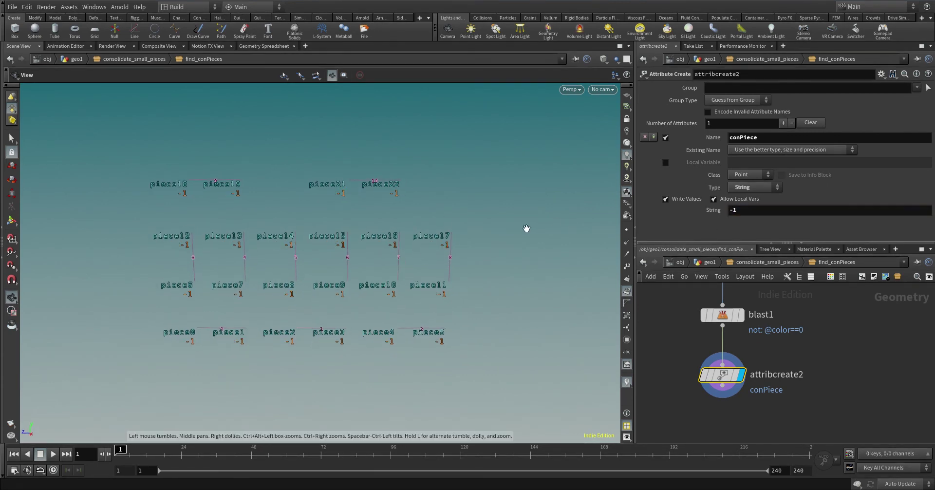
left_click_drag(526, 229, 389, 285)
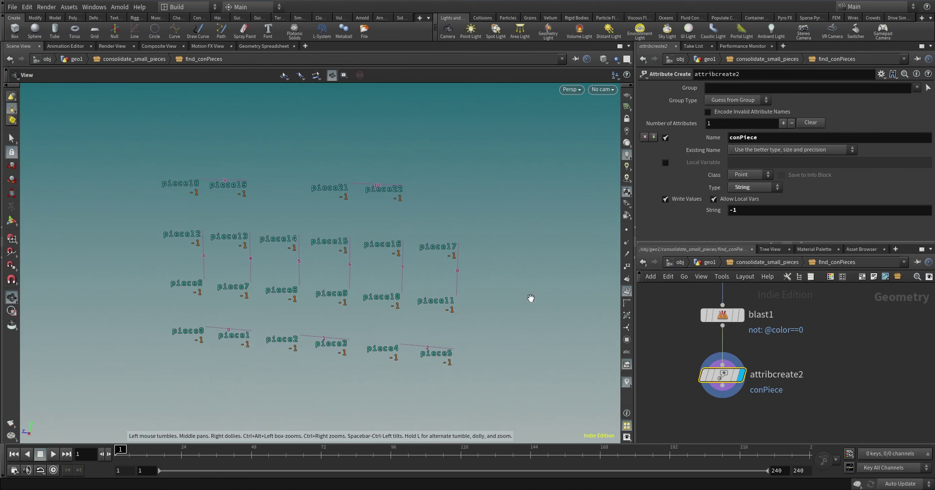
- Start adding another node below attribcreate2
key("Tab")
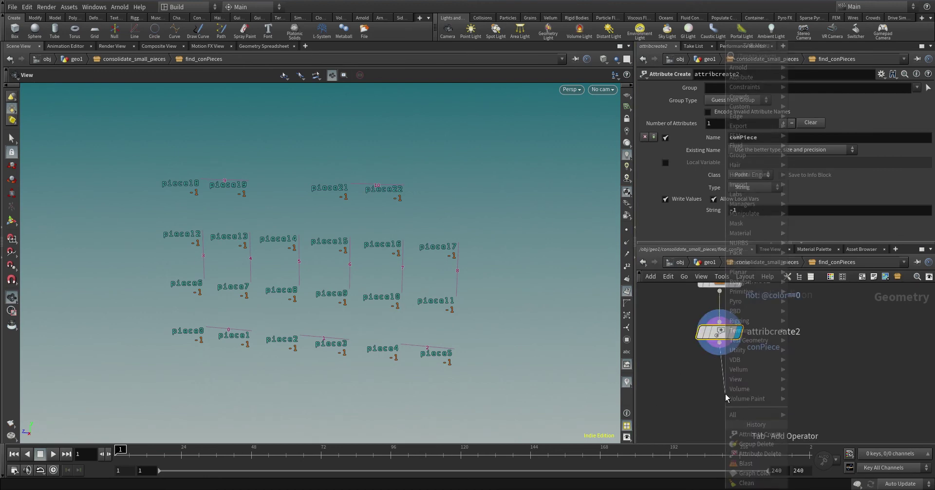
- Add a Group Delete node below attribcreate2, display it, and set it to delete the group small
type("groupd")
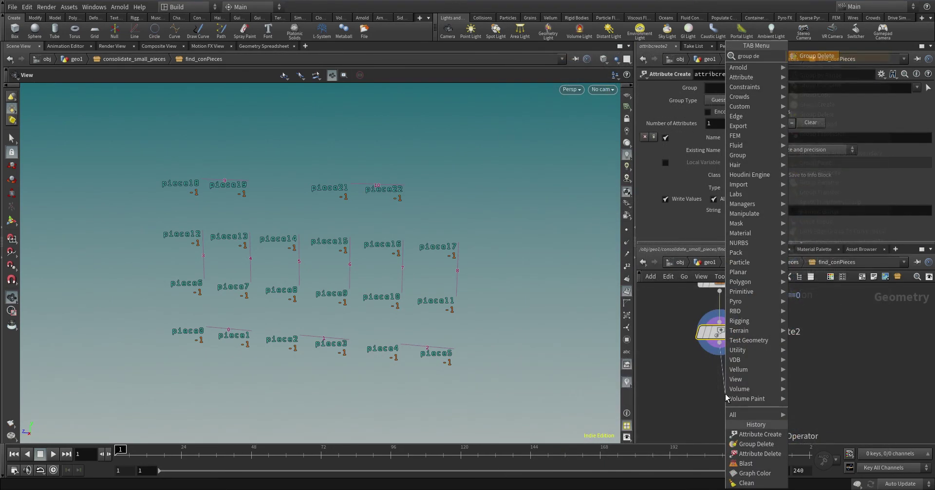
key("Return")
left_click(726, 395)
left_click_drag(726, 395, 720, 388)
left_click(737, 387)
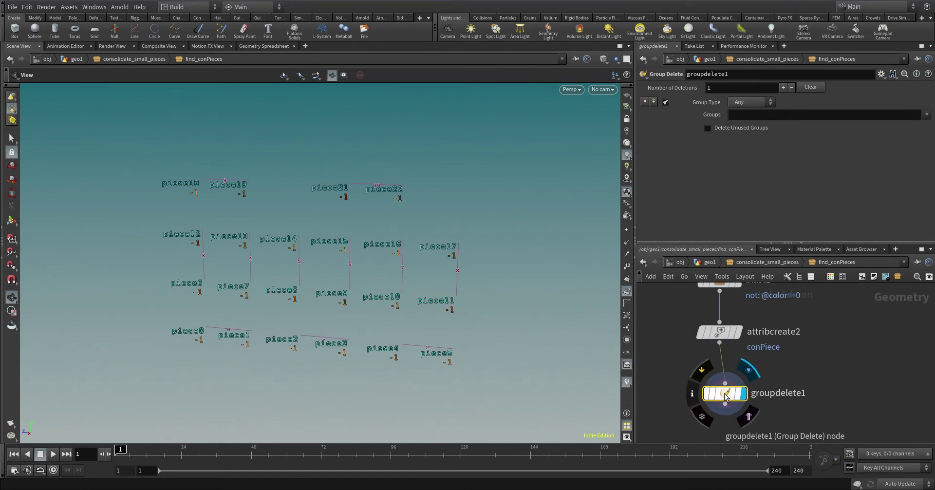
left_click(926, 115)
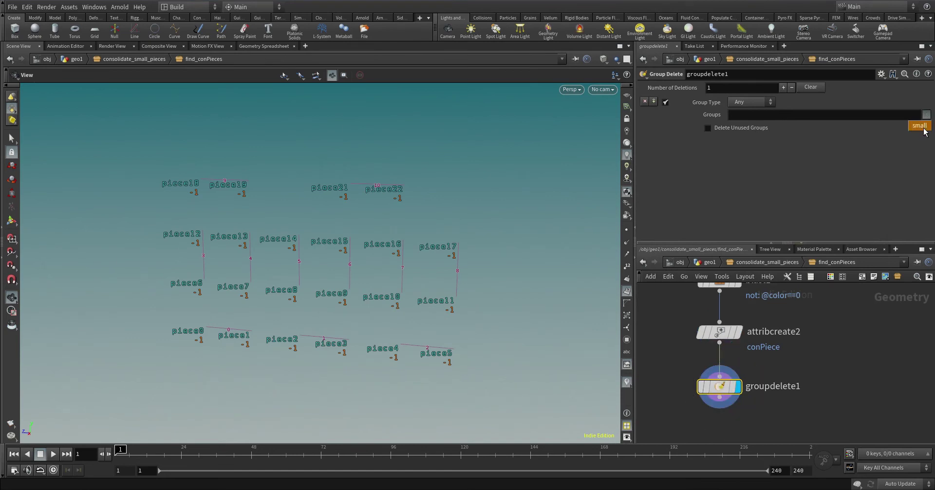
left_click(913, 126)
- Add an Attribute Wrangle below groupdelete1, display it, and set it to run over Primitives
mouse_move(722, 396)
middle_click_drag(722, 395, 720, 353)
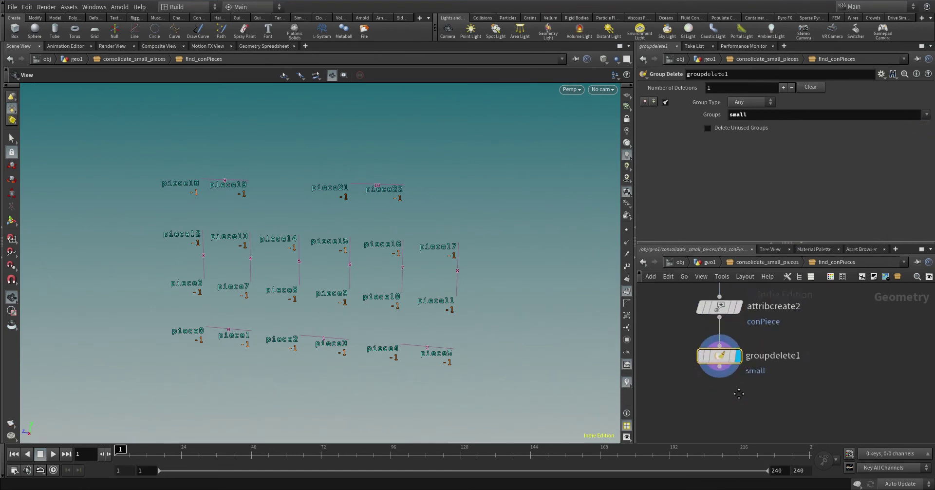
left_click_drag(720, 354, 720, 386)
type("wrangle")
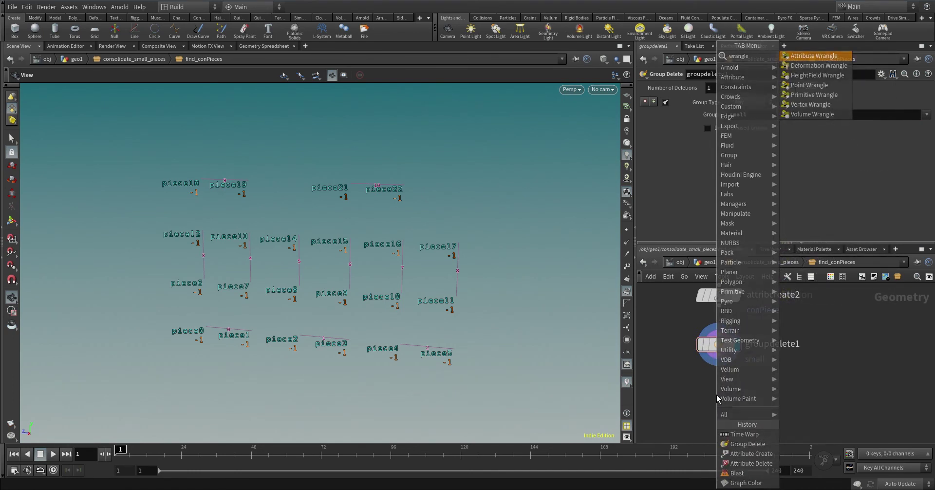
key("Return")
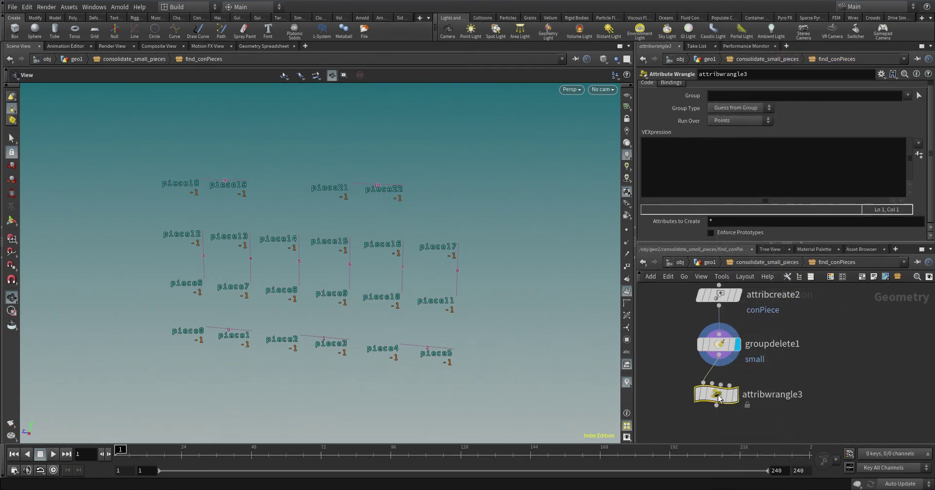
mouse_move(731, 397)
left_click(740, 121)
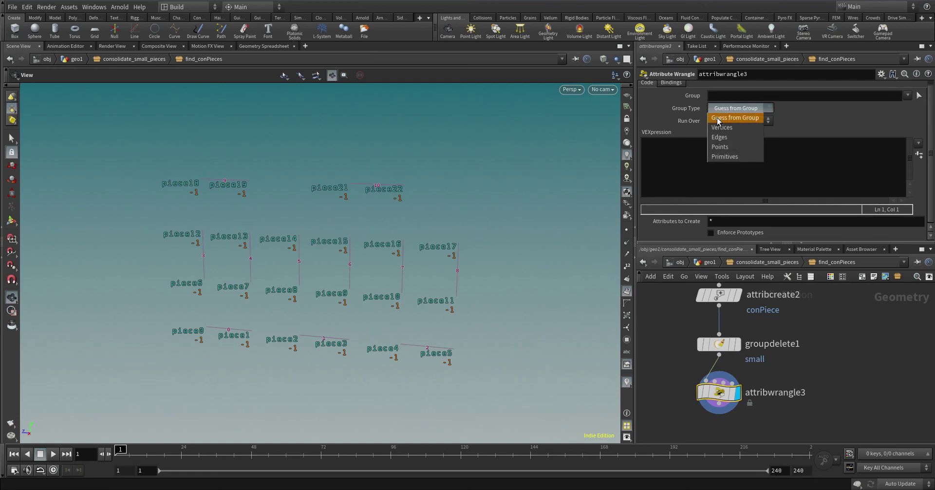
left_click(748, 123)
left_click(746, 121)
left_click(738, 139)
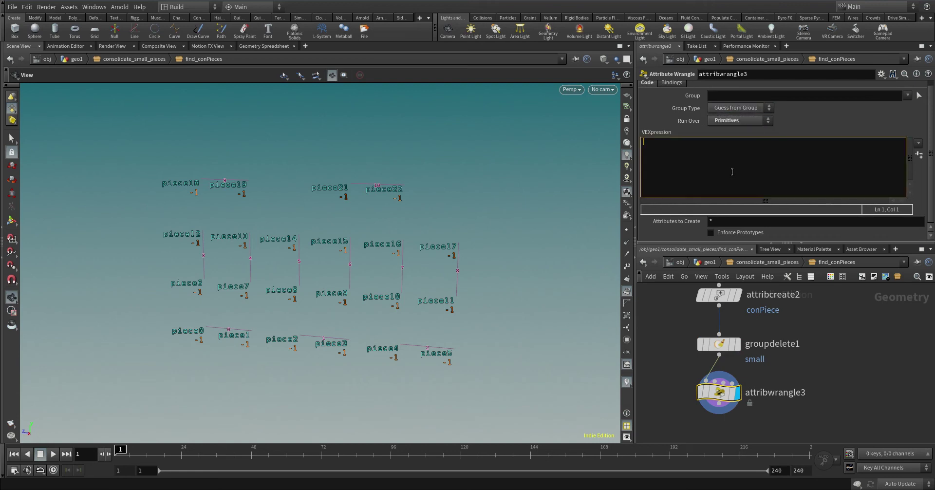
left_click(732, 172)
type("int points[] = primpoints")
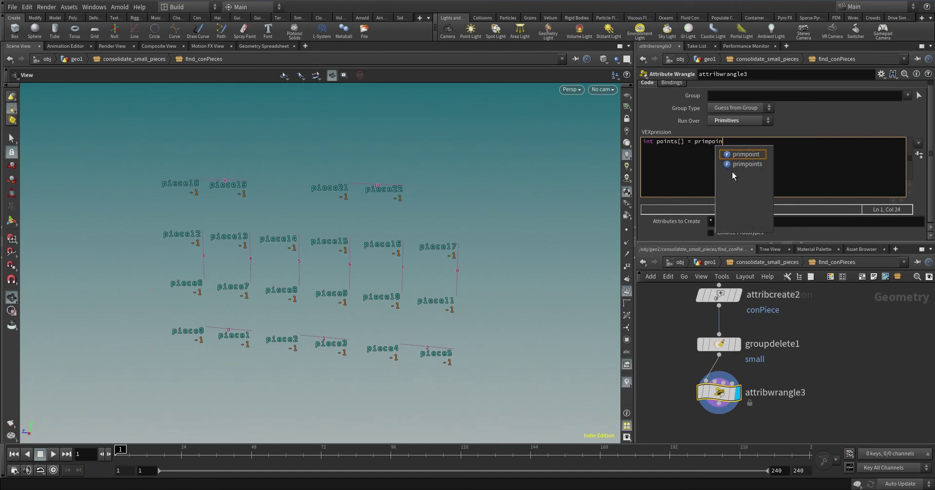
type("();")
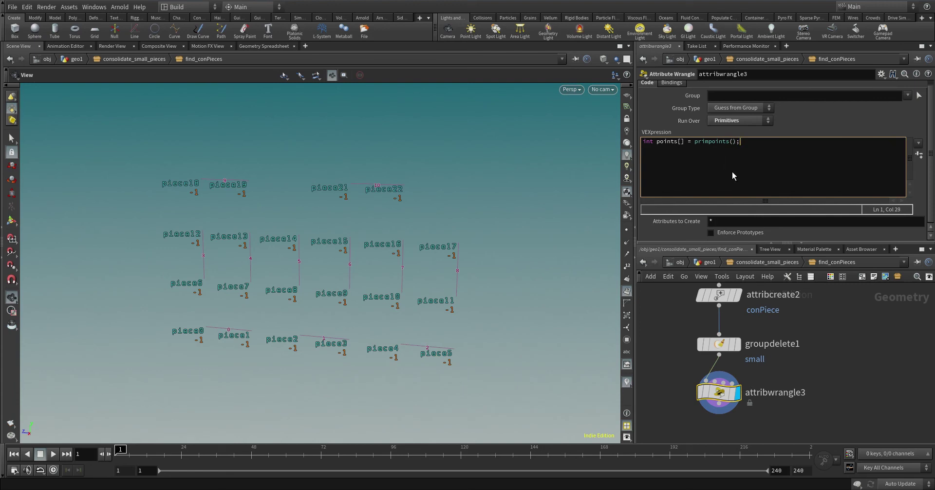
key("Left")
key("Left")
type("0")
type(", ")
type("@")
type("p")
type("rimnum")
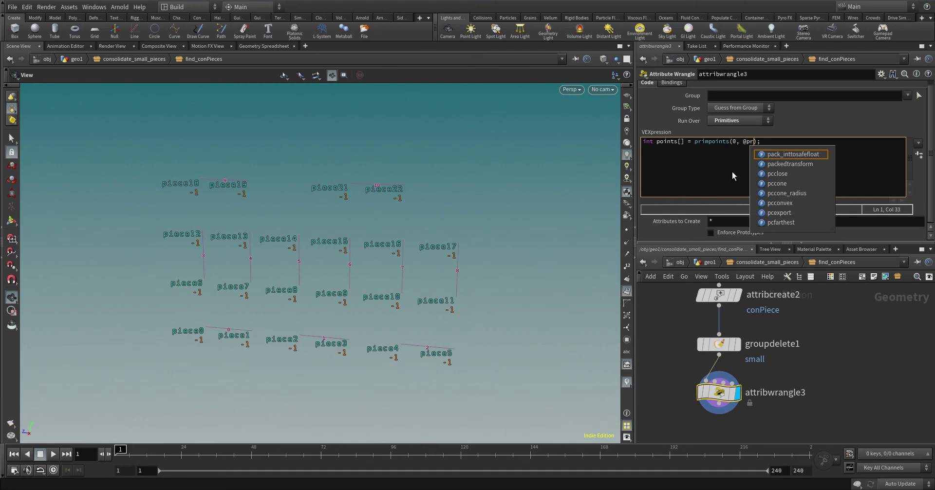
left_click(801, 141)
key("Return")
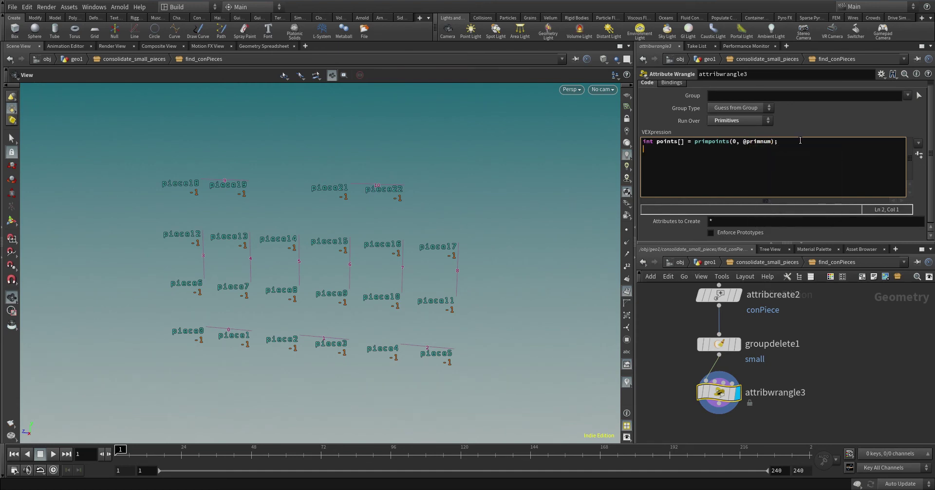
- Add a VEX line reading the second point's name: string name = point(0, "name", points[1]);
type("string ")
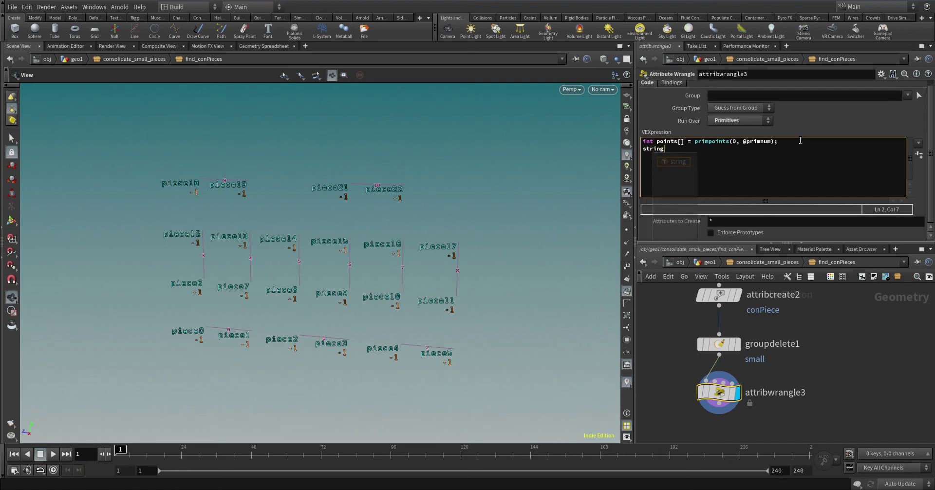
type("name =")
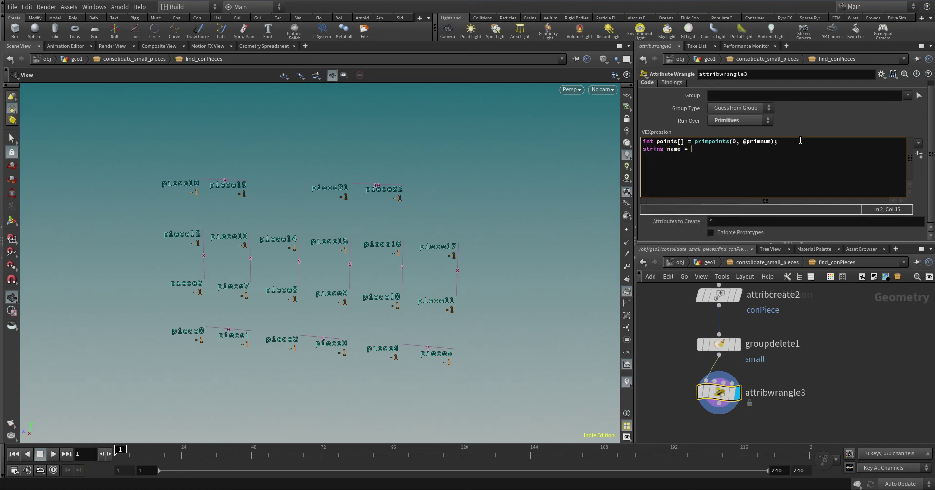
type(" point();")
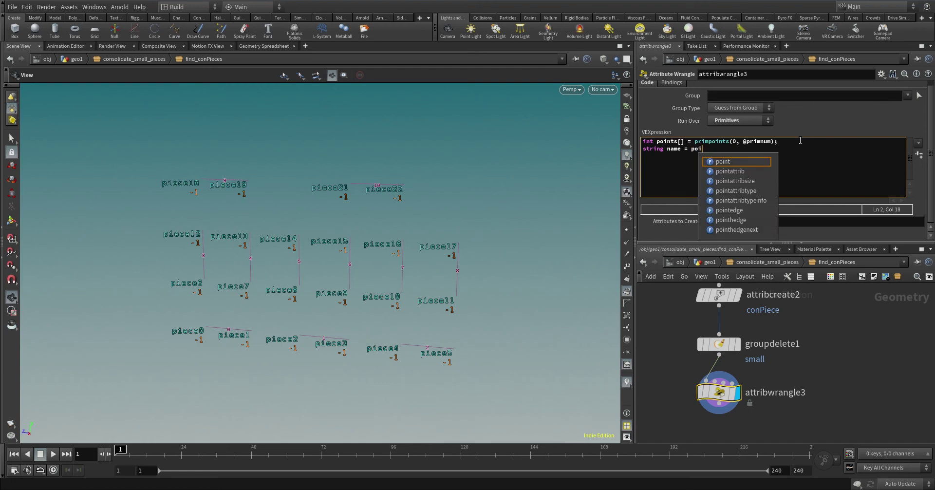
key("Left")
key("Left")
type("0, \"\"")
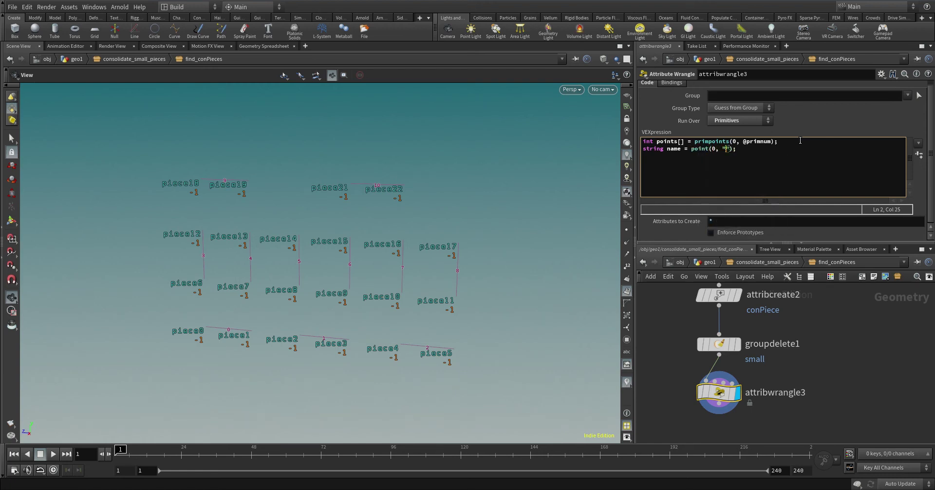
type("name\", points[]1")
left_click(788, 149)
key("Return")
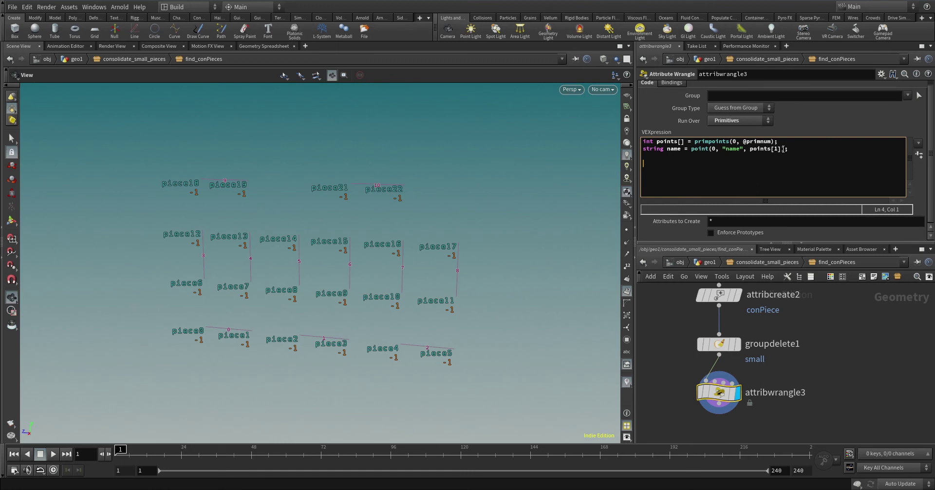
- Consult the setpointattrib help and add the line setpointattrib(0, "conPiece", points[0], name, "set"); below a blank line
type("s")
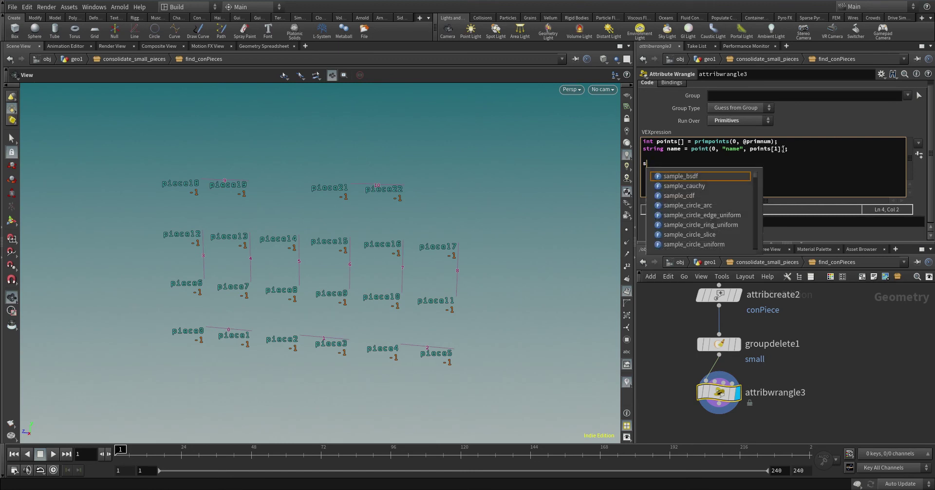
type("etpointattrib")
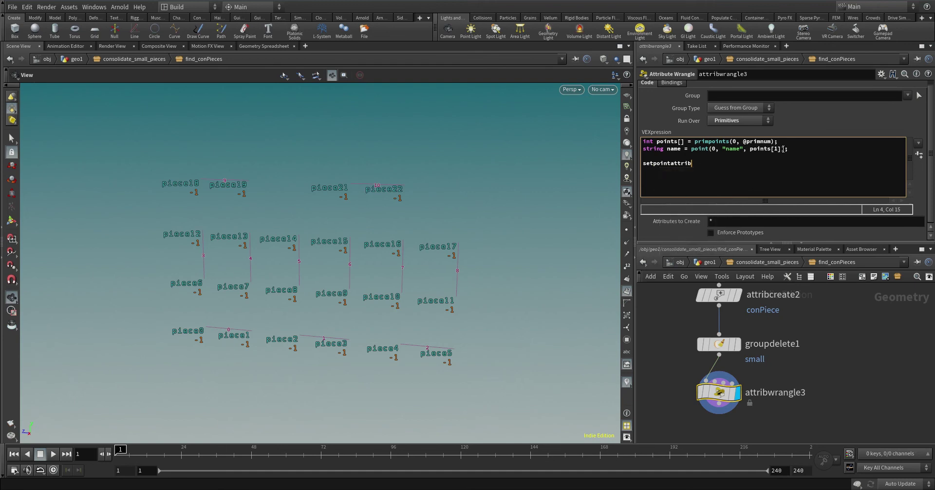
type("()")
left_click(657, 163)
key("F1")
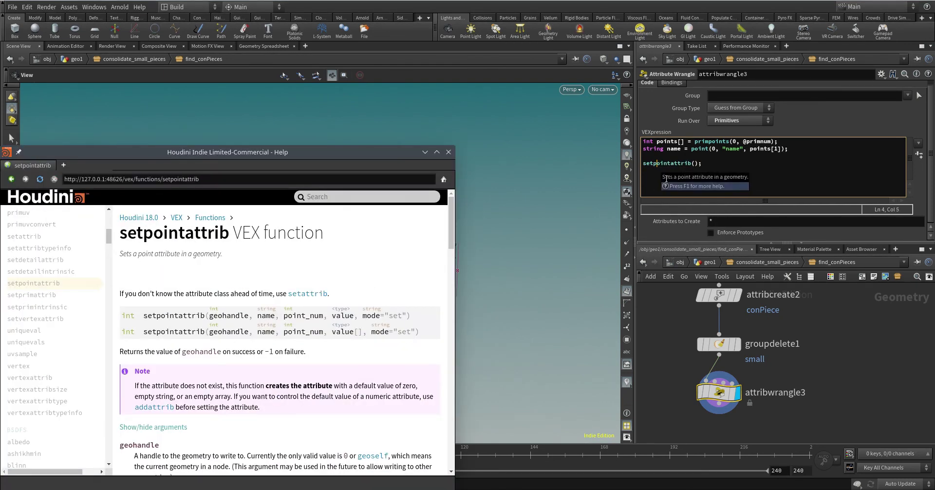
left_click(694, 163)
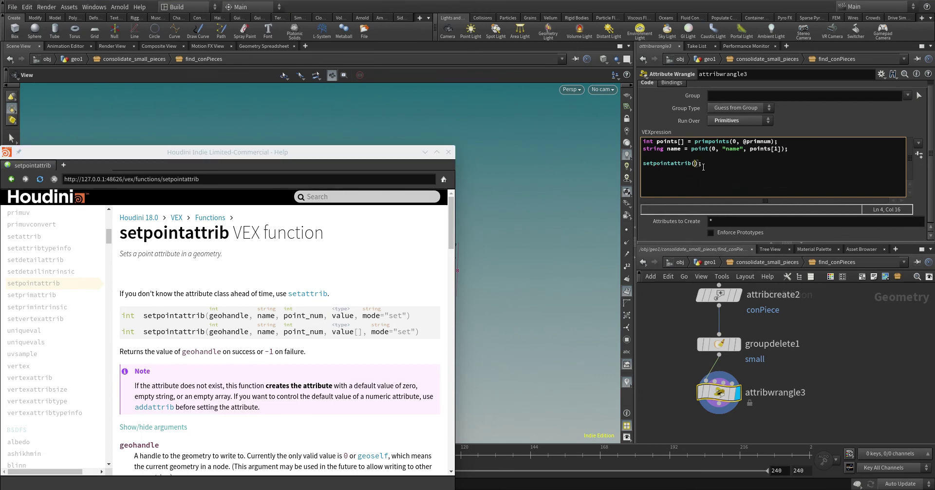
type("0, \"conPiece\", points[0],")
type("name, \"set\"")
key("End")
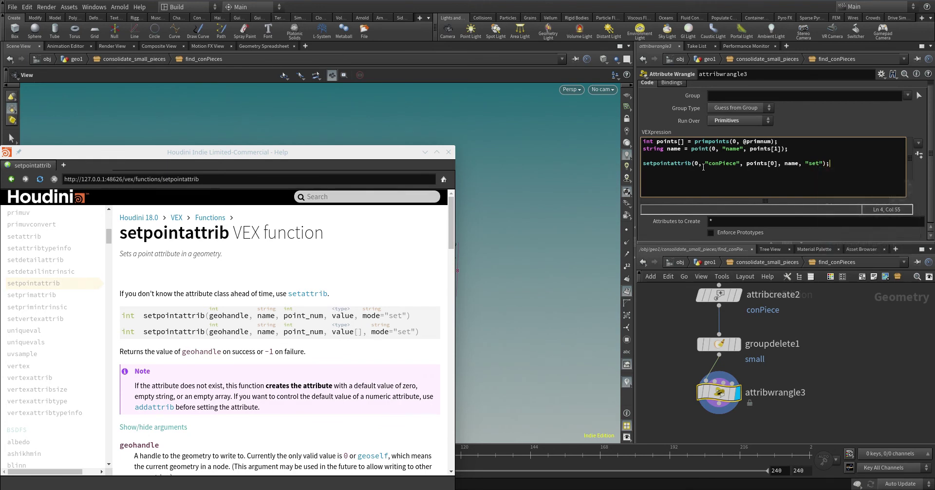
- Consult the setpointgroup help and add the line setpointgroup(0, "small", points[0], 1, "set"); to the wrangle
key("Return")
type("setpoin")
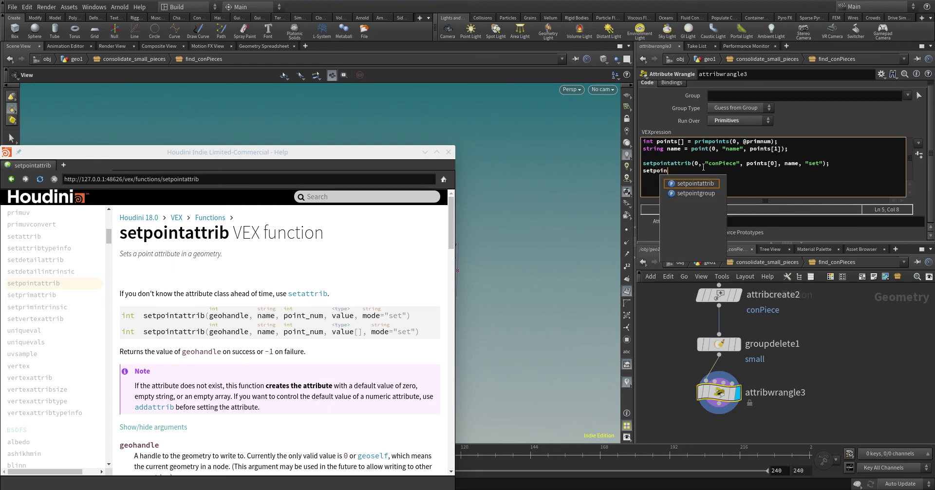
key("Down")
key("Return")
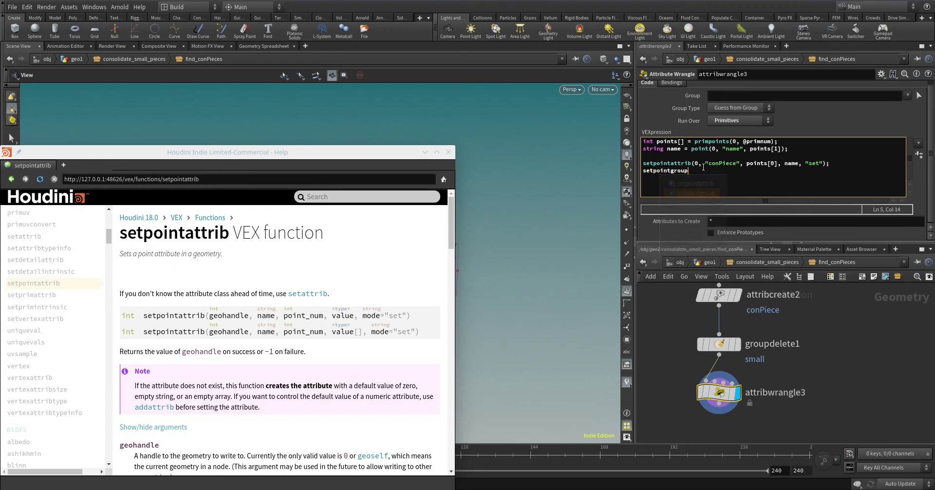
type("(")
left_click(661, 170)
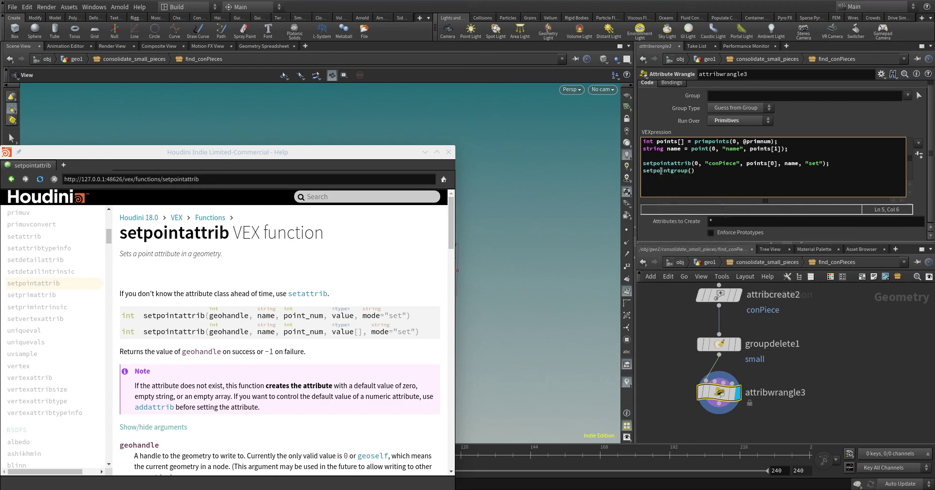
key("F1")
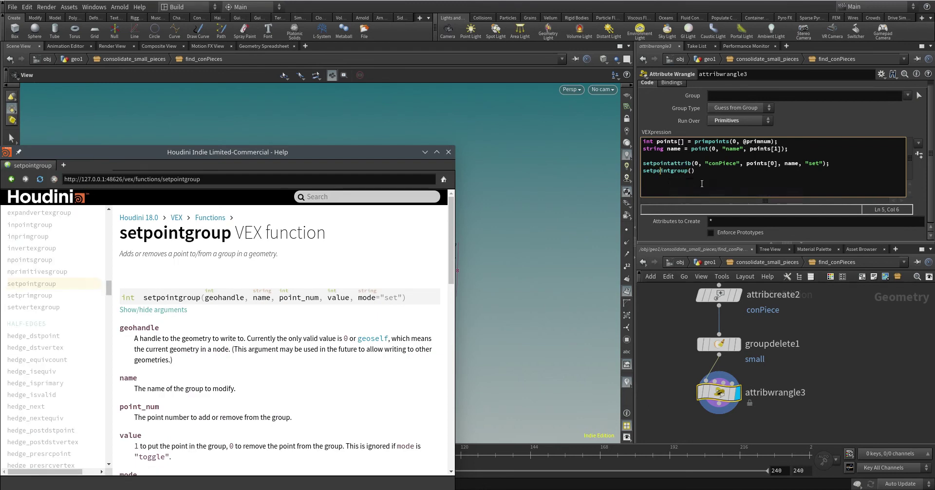
left_click(692, 170)
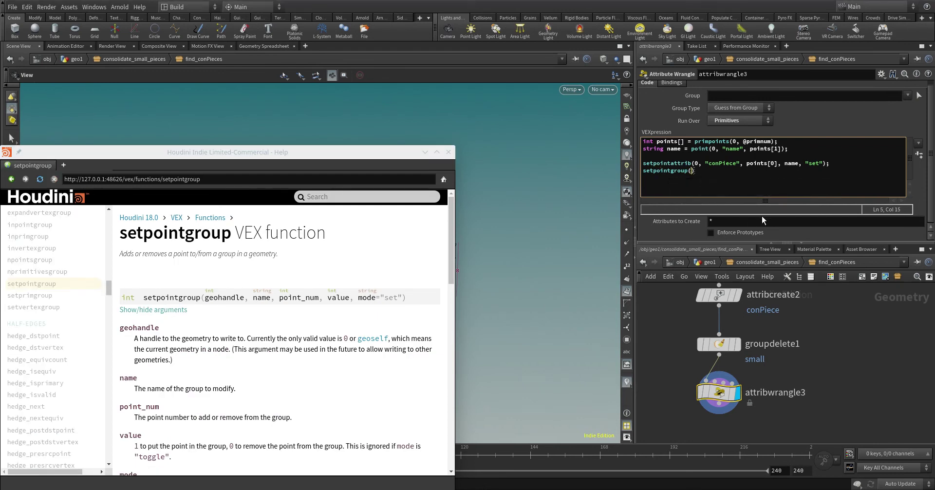
type("0, \"snm")
key("BackSpace")
key("BackSpace")
type("mall")
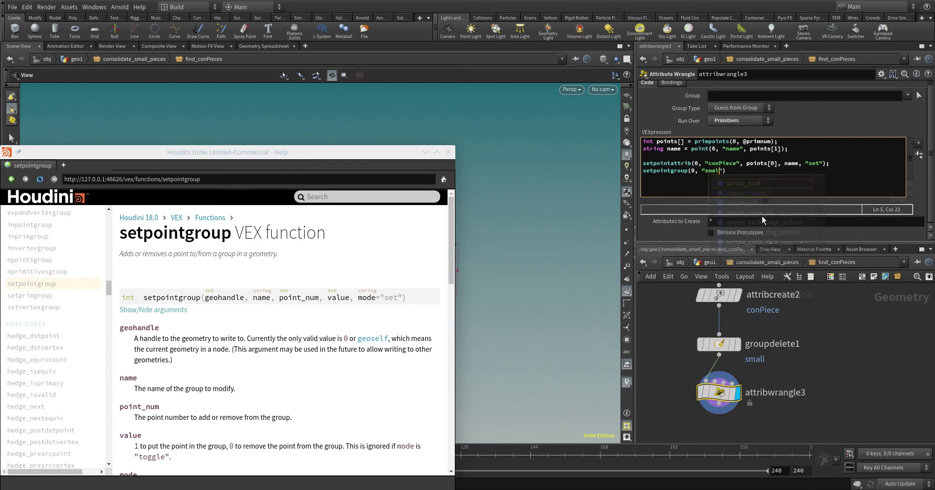
type("\", ")
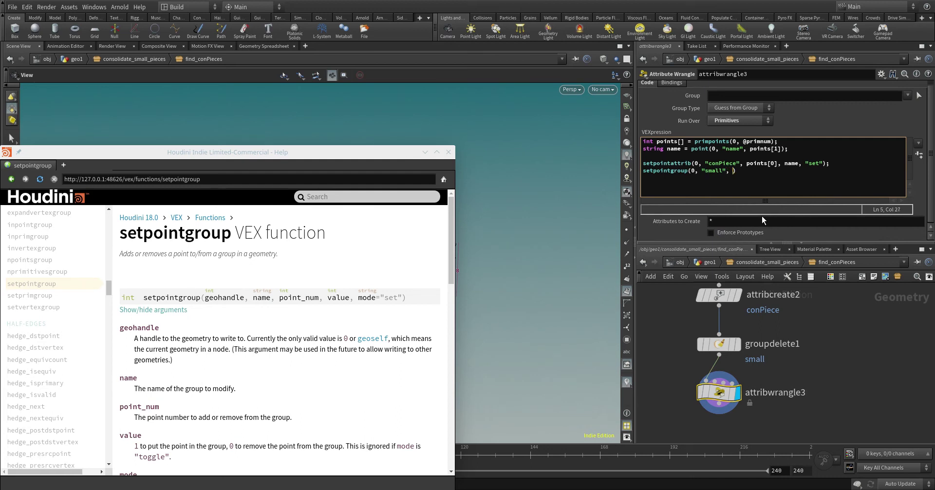
type("points[0], 1, \"set\"")
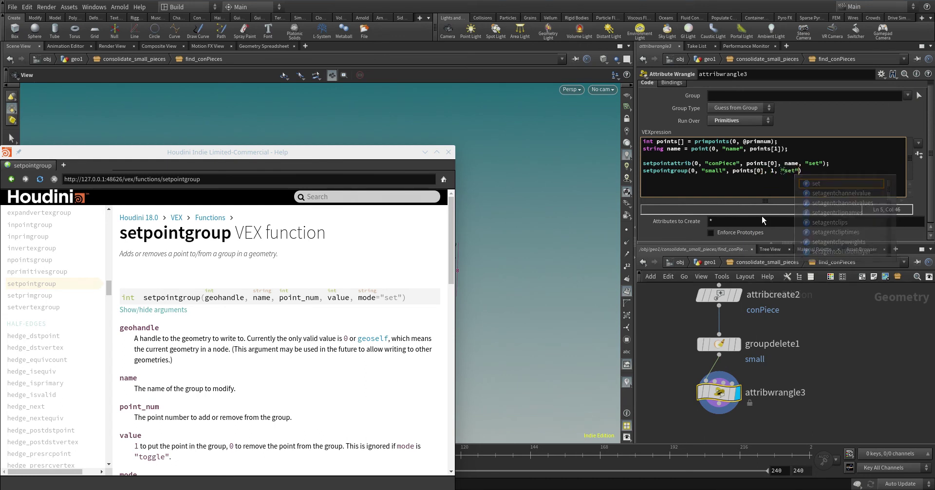
type(");")
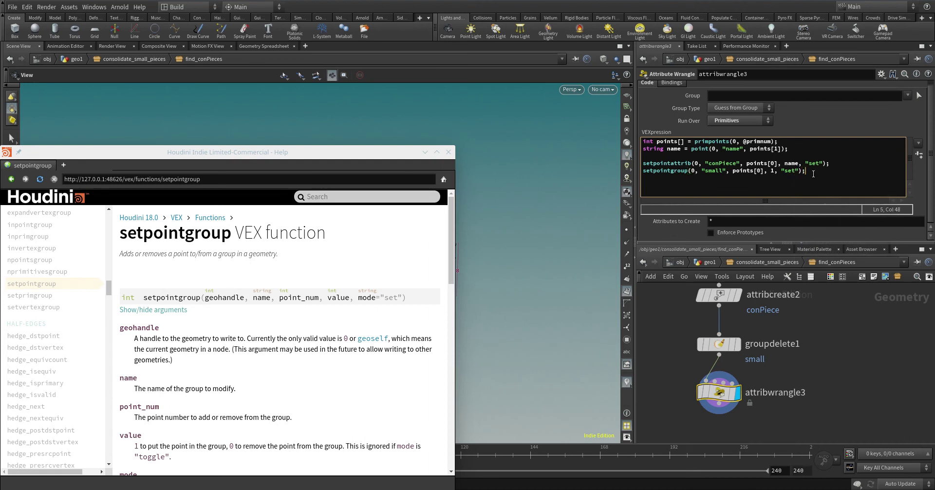
- Duplicate the setpointgroup line below itself and change the copy's group to "used" and its point to points[1]
key("shift+Home")
key("ctrl+c")
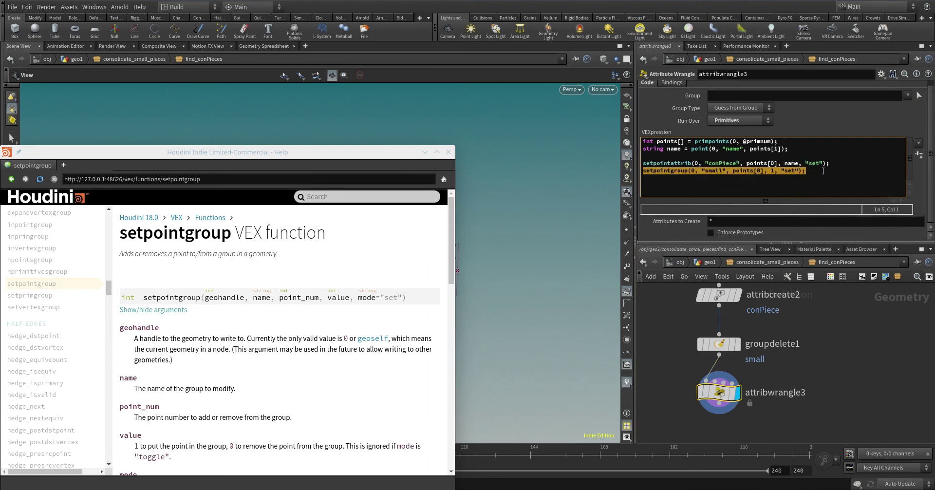
key("Down")
key("ctrl+v")
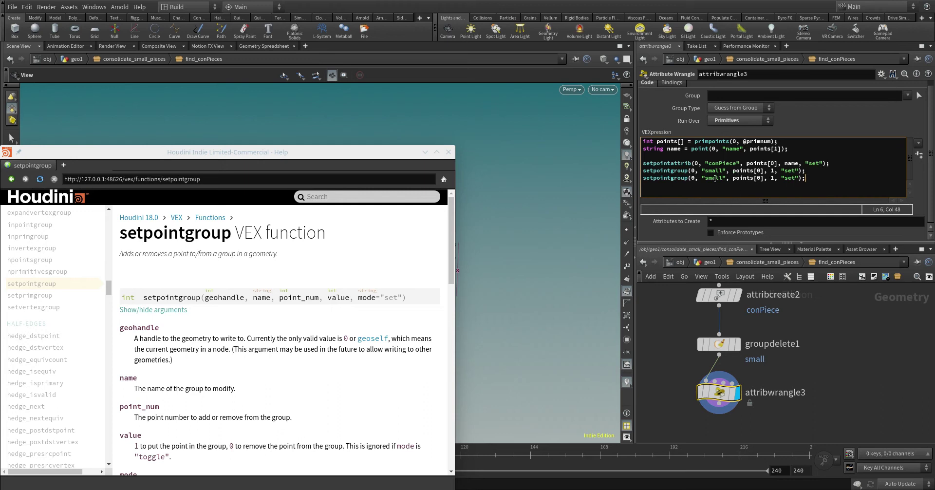
double_click(714, 178)
type("used")
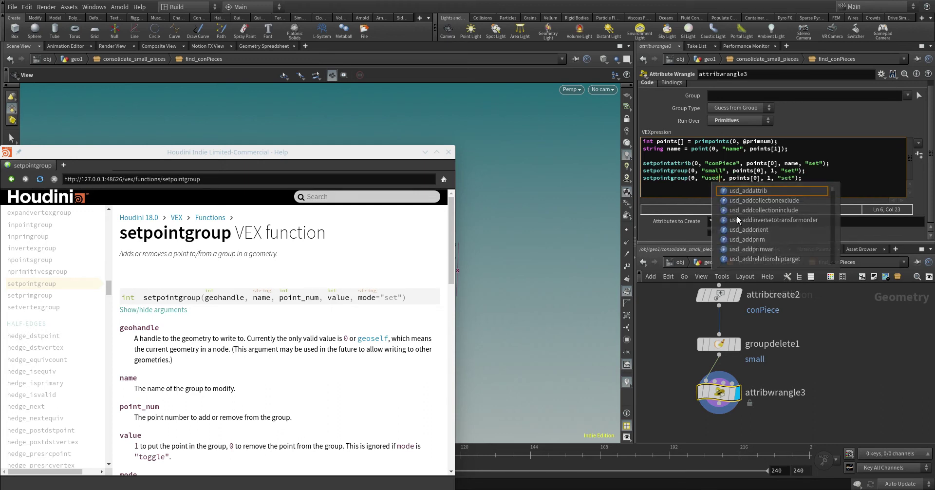
key("BackSpace")
type("1")
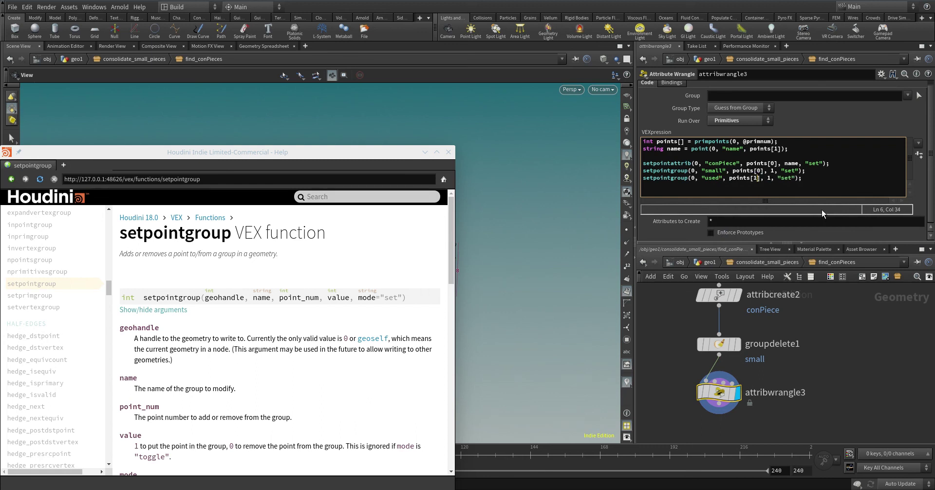
- Add an Add node directly below attribwrangle3, connected to its output, and display its result
left_click(425, 152)
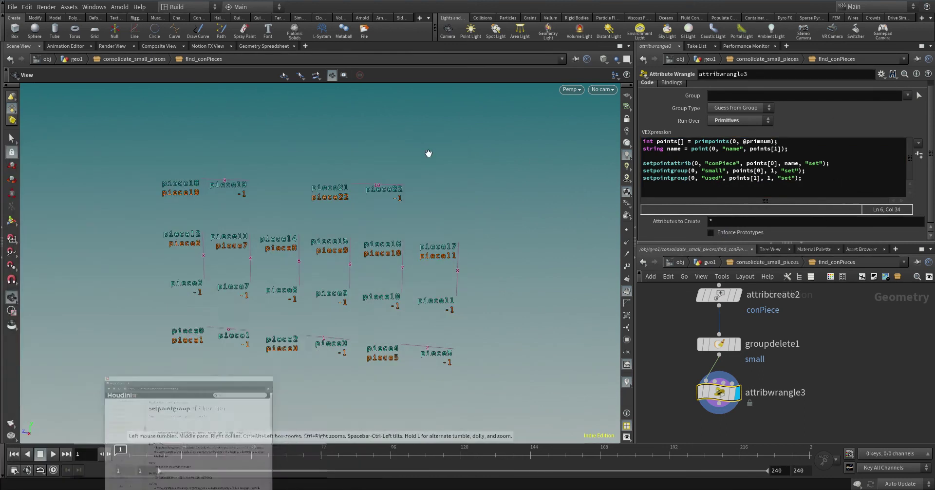
left_click_drag(426, 325, 445, 277)
middle_click_drag(837, 443, 748, 344)
key("Tab")
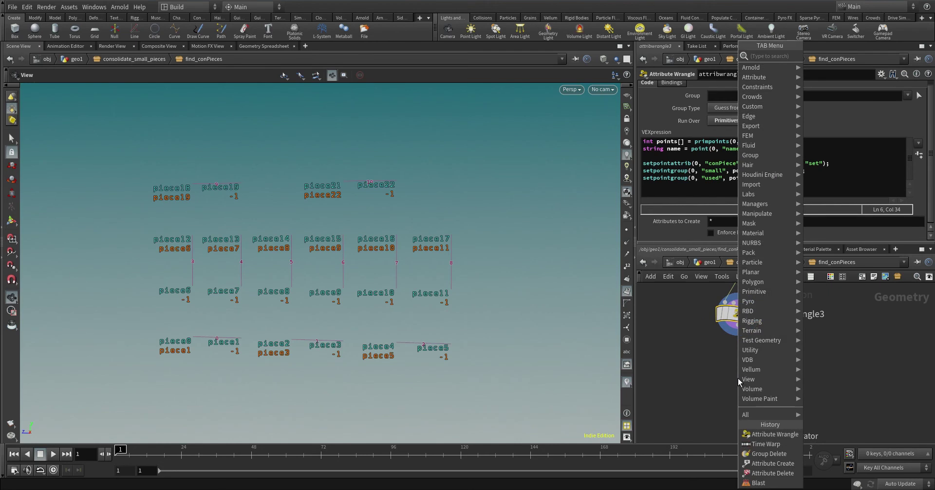
type("add")
key("Return")
left_click(738, 378)
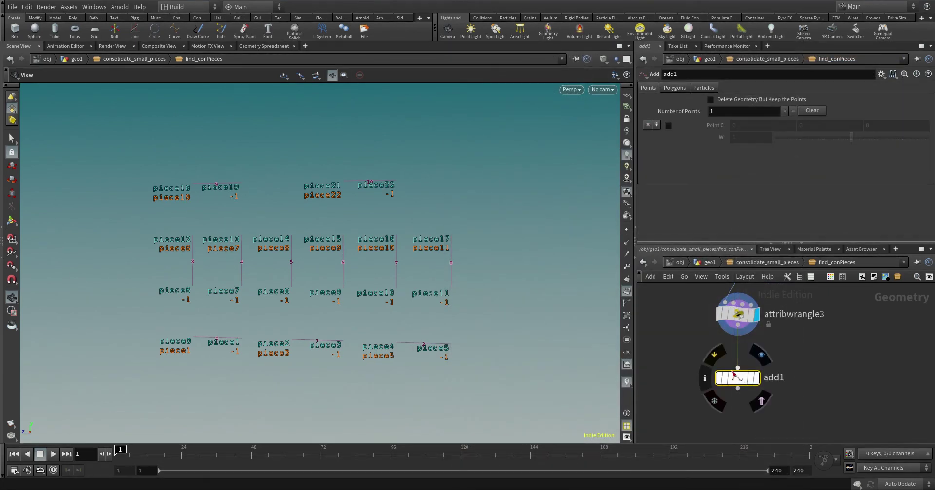
left_click_drag(733, 374, 736, 362)
left_click(755, 365)
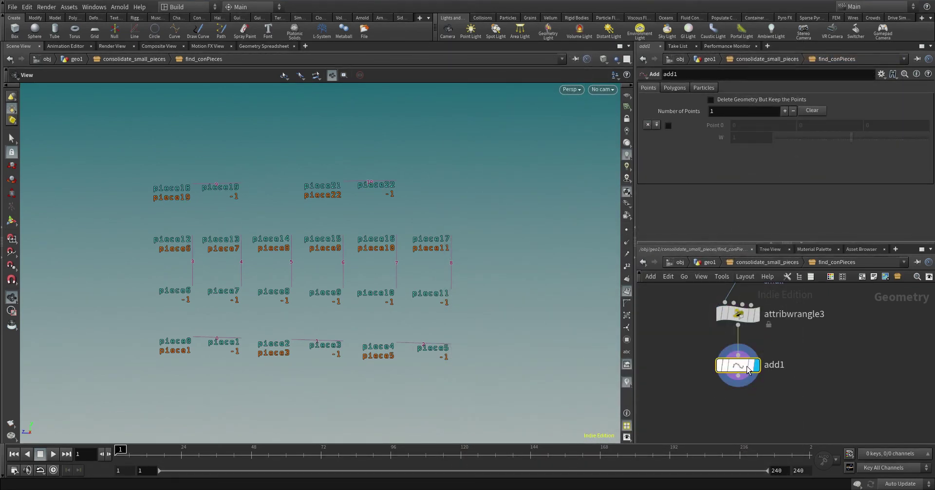
- Remove the point entry from add1 and have it delete the geometry but keep the points
left_click(647, 125)
left_click(710, 99)
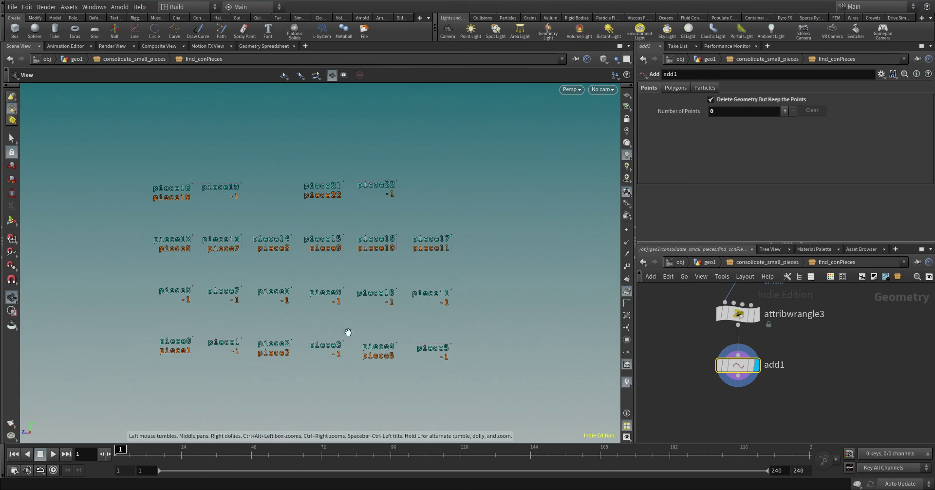
mouse_move(348, 332)
left_mouse_down()
mouse_move(336, 327)
mouse_move(359, 307)
mouse_move(344, 328)
left_mouse_up()
- Lay out the node chain from extractcentroid1 down to add1 neatly
scroll(779, 396, "down", 5)
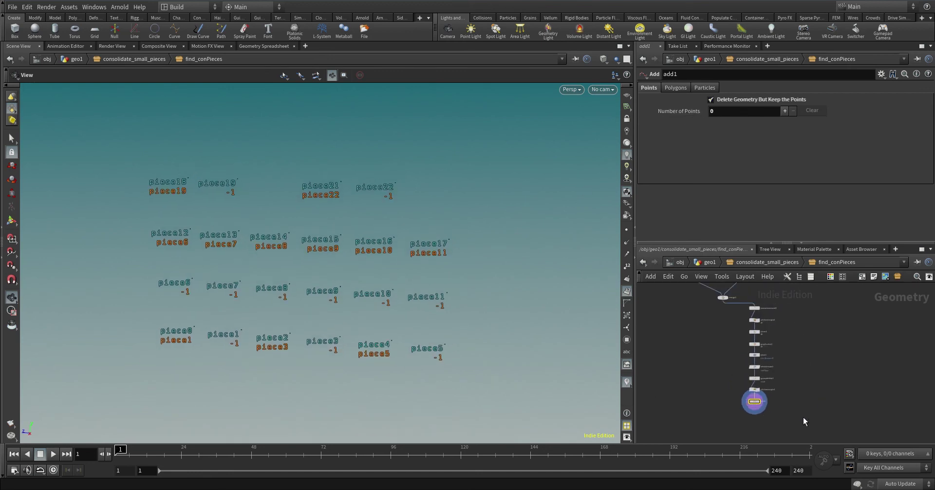
left_click_drag(803, 417, 746, 308)
key("l")
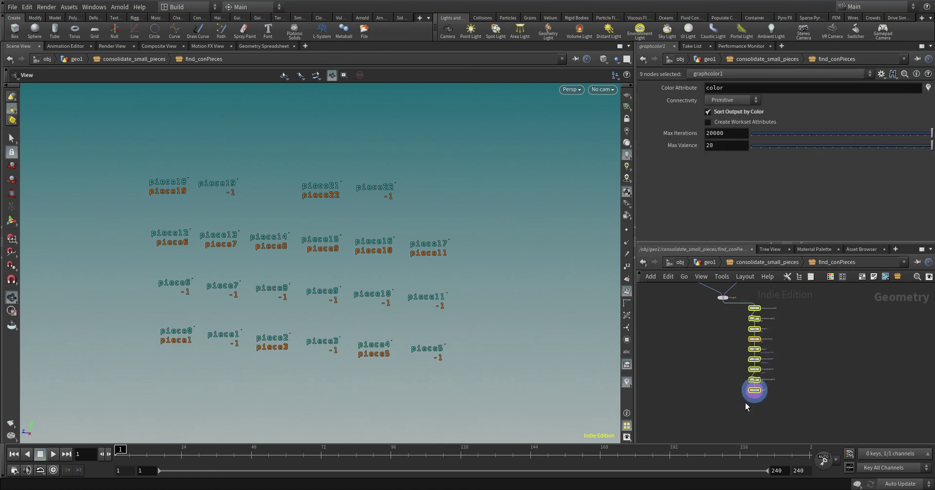
left_click(717, 405)
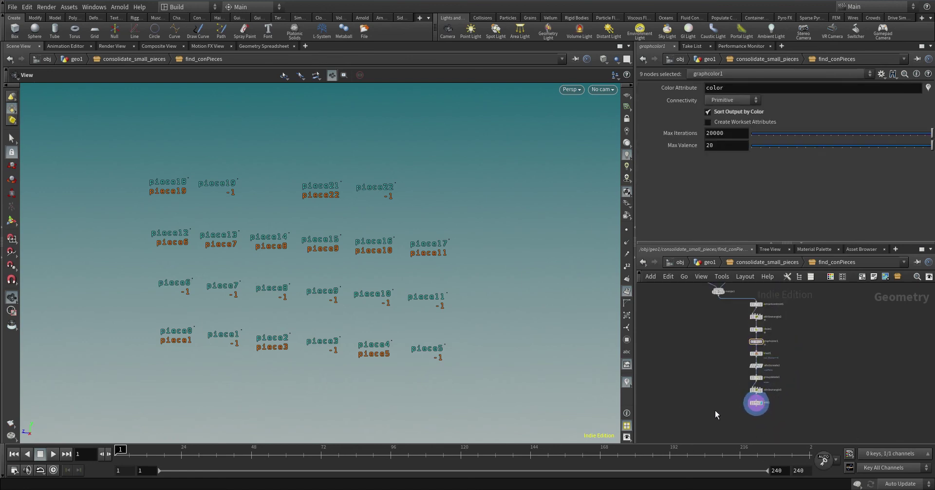
- Place a new Attribute Wrangle below and beside the finished node chain
key("Tab")
type("wrangl")
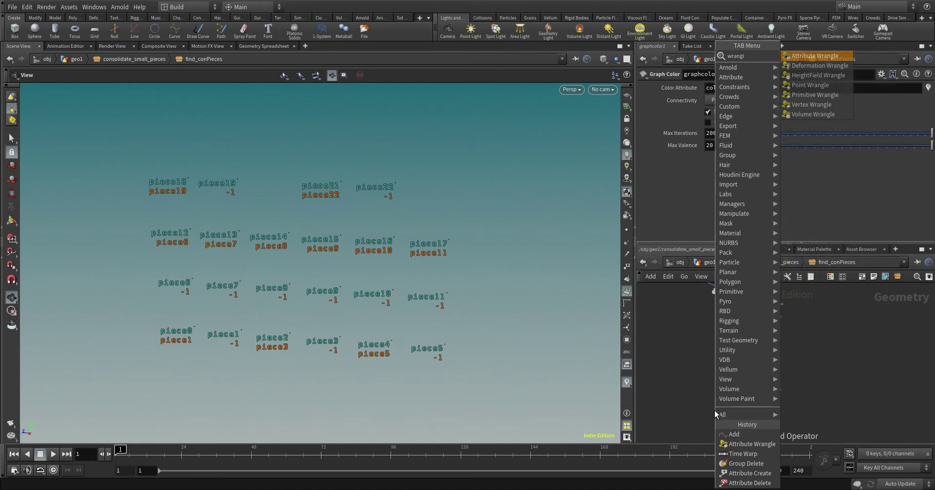
key("Return")
left_click(720, 422)
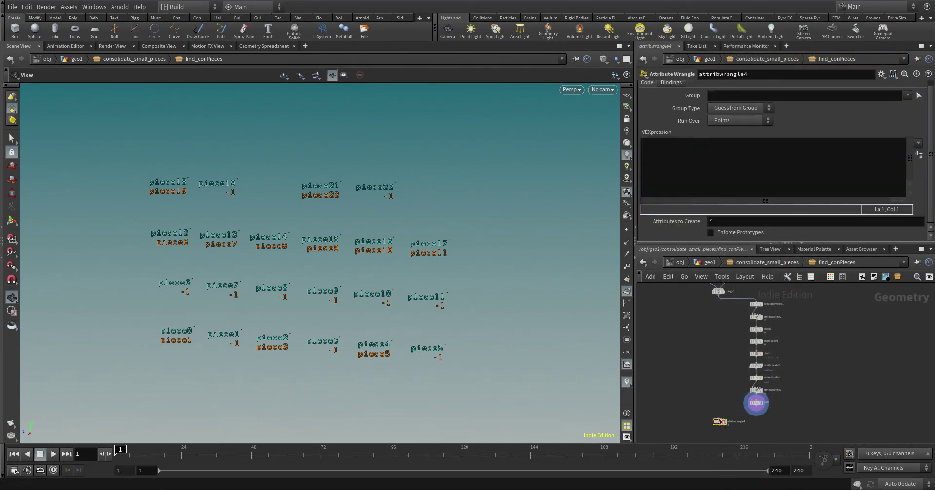
- Wire attribwrangle4's first input to the node feeding extractcentroid1 and its second input to add1, and display the wrangle
left_click(718, 419)
scroll(724, 340, "up", 5)
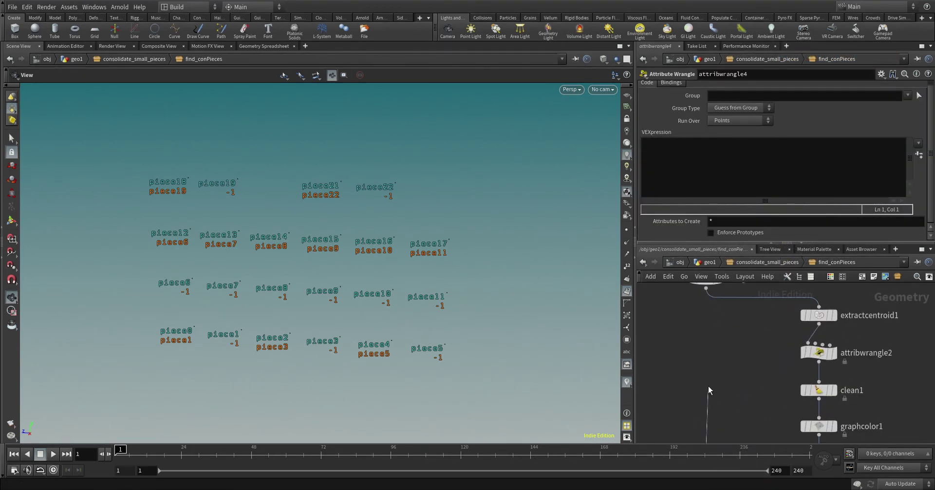
left_click(706, 305)
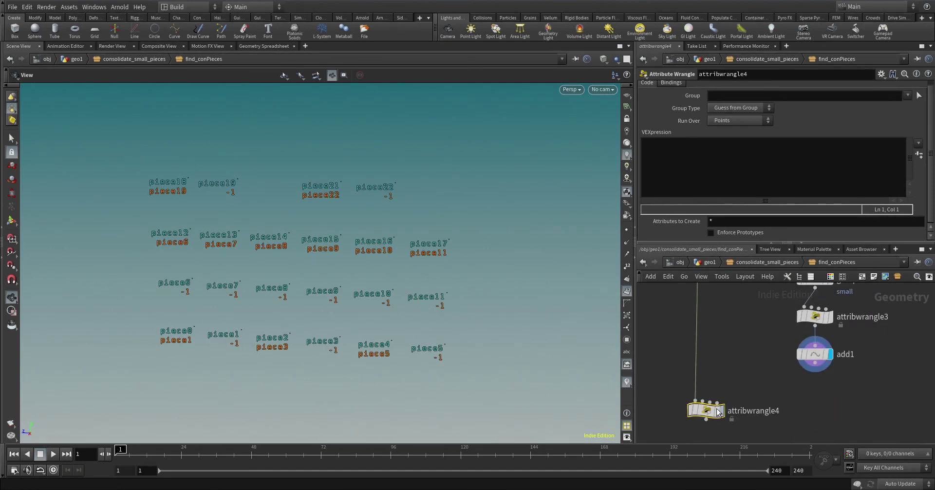
left_click(705, 402)
left_click(815, 363)
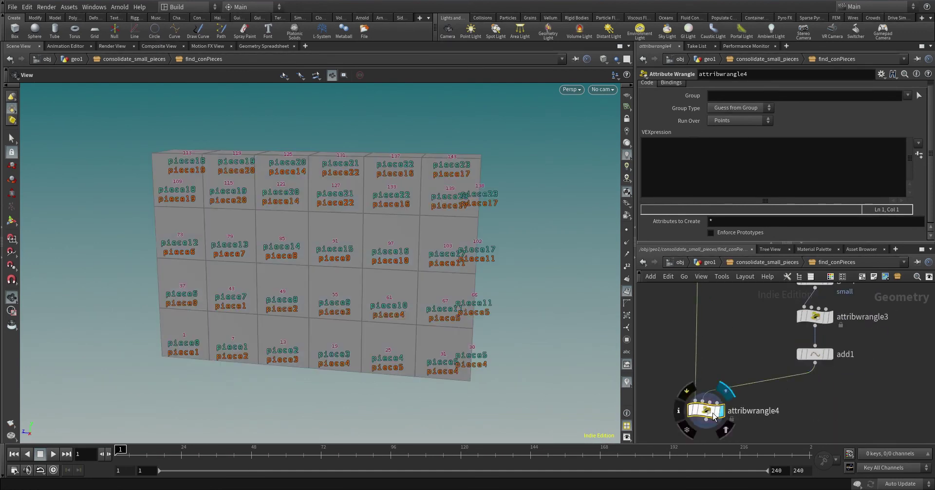
- Set attribwrangle4 to run over Primitives and write the VEX line int point = findattribval();
left_click(741, 120)
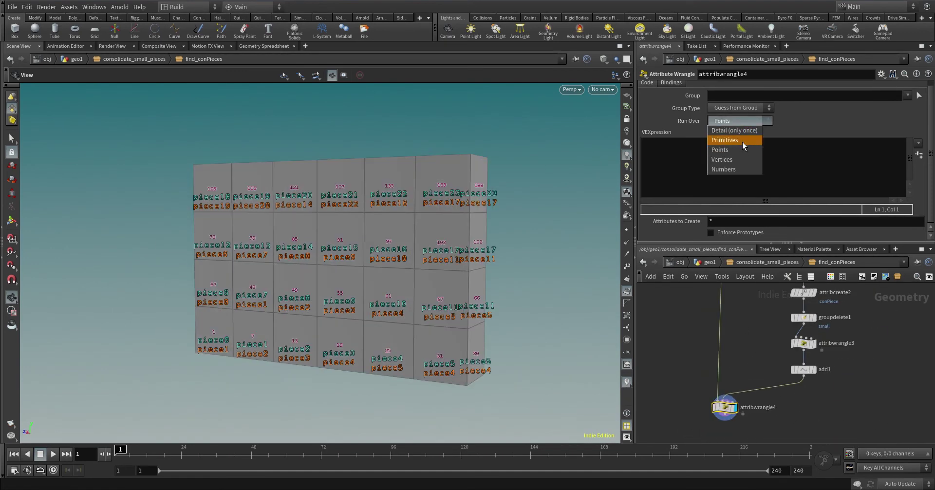
left_click(741, 142)
mouse_move(726, 410)
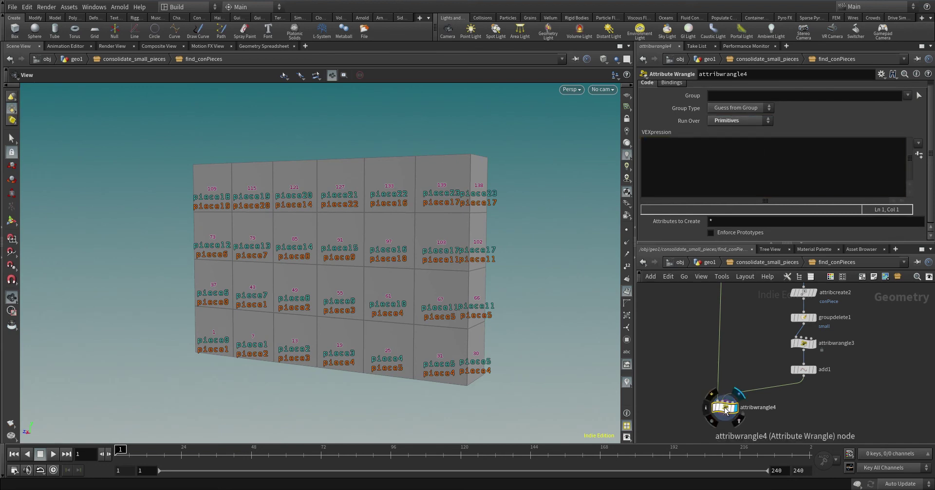
left_click(721, 153)
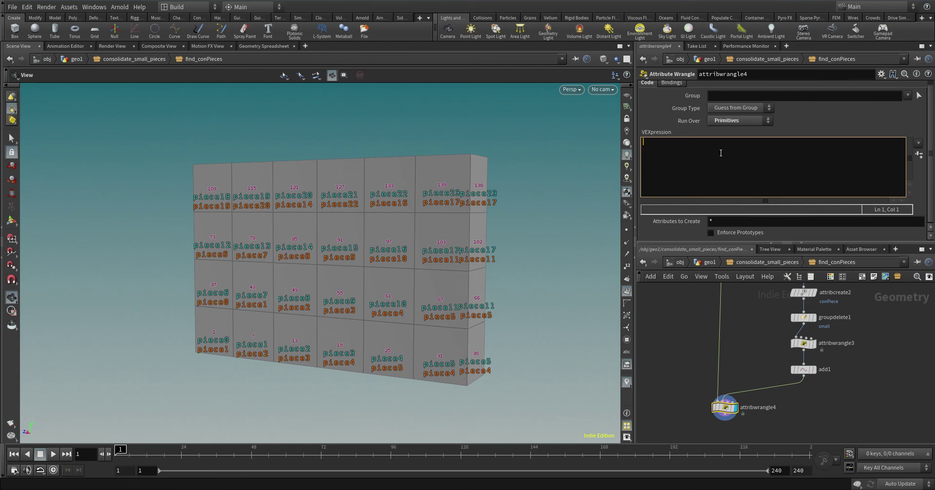
type("int point = find")
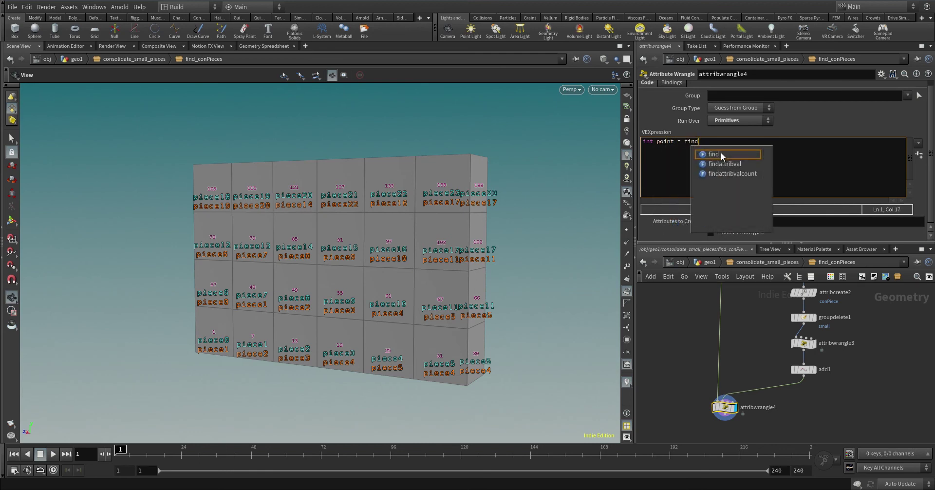
type("attribval()")
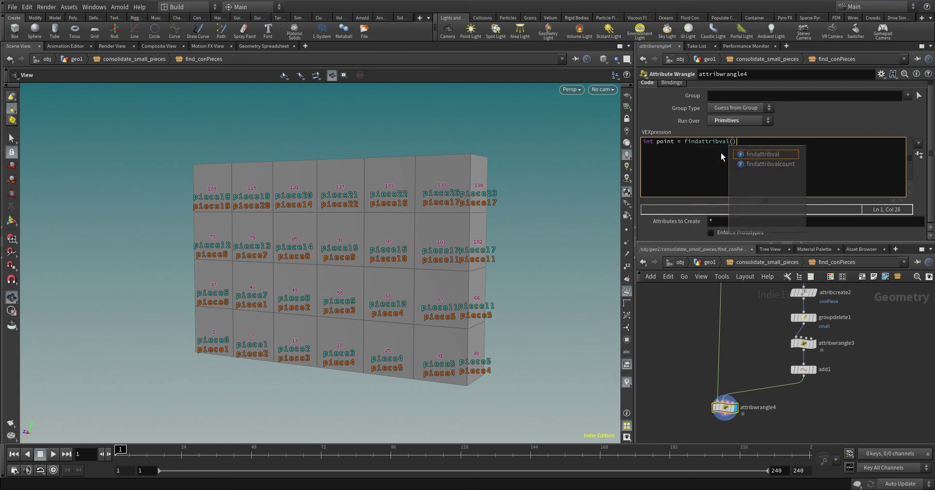
type(";")
- Consult the findattribval help and fill in its arguments: 0, "point", "name", s@name, 0
left_click(715, 142)
key("F1")
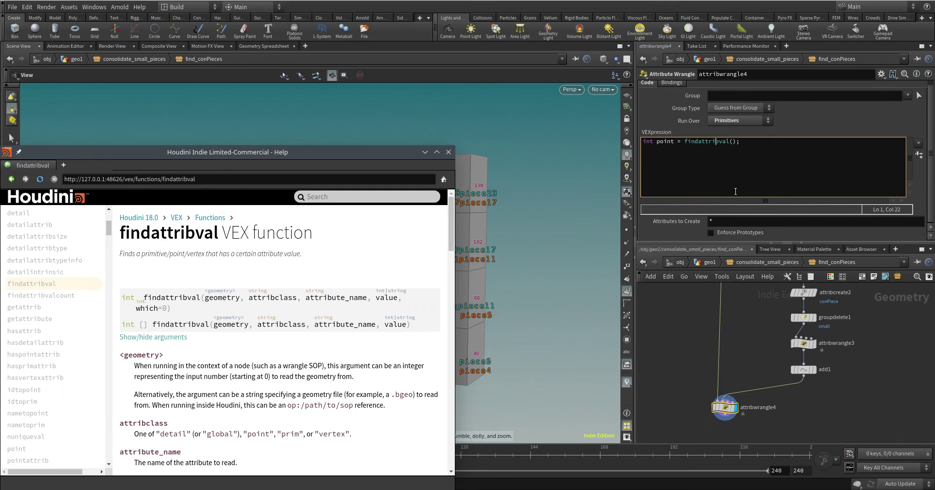
left_click(734, 141)
type("0, ")
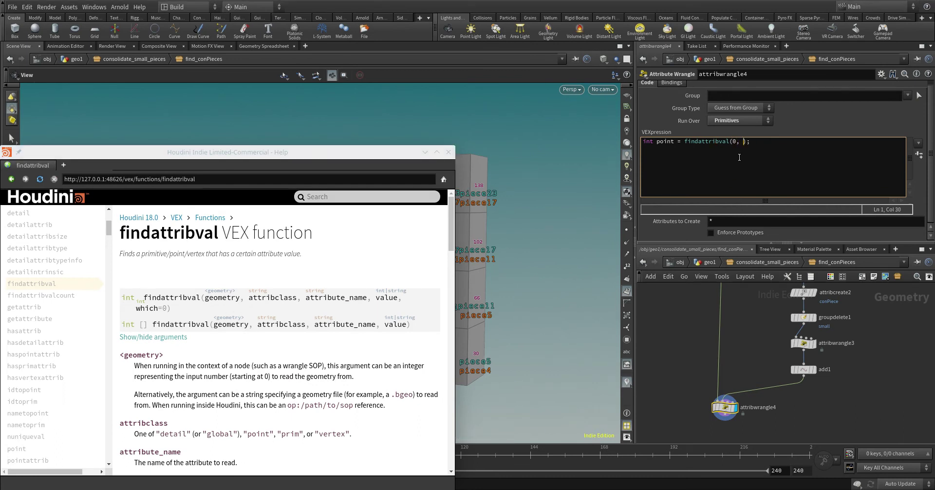
type("\"point\"")
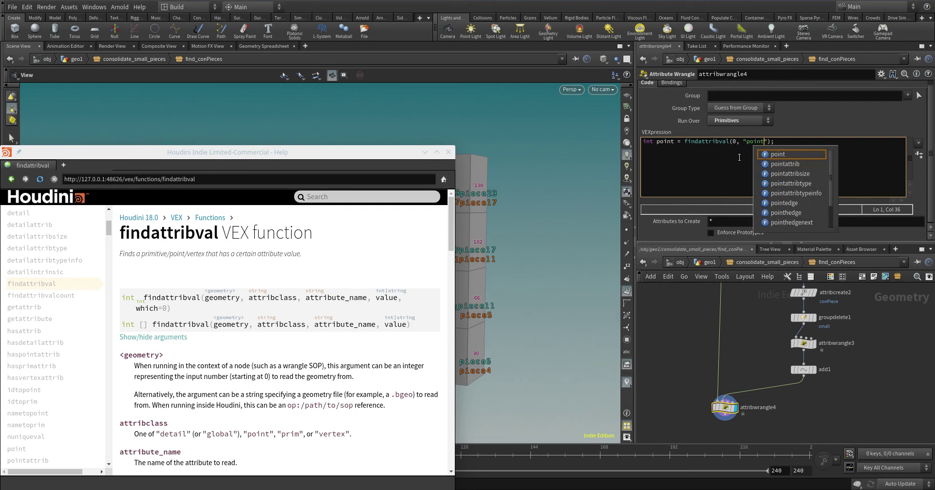
type(", \"name")
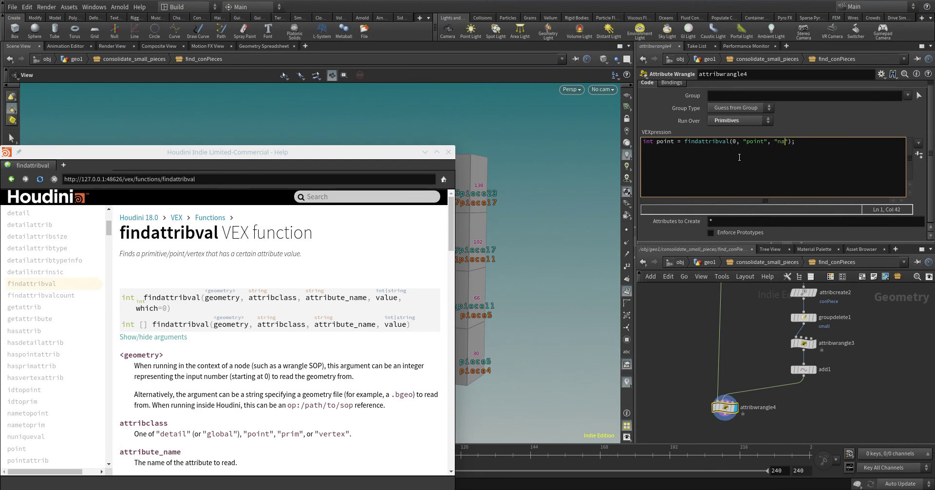
type("\", s@")
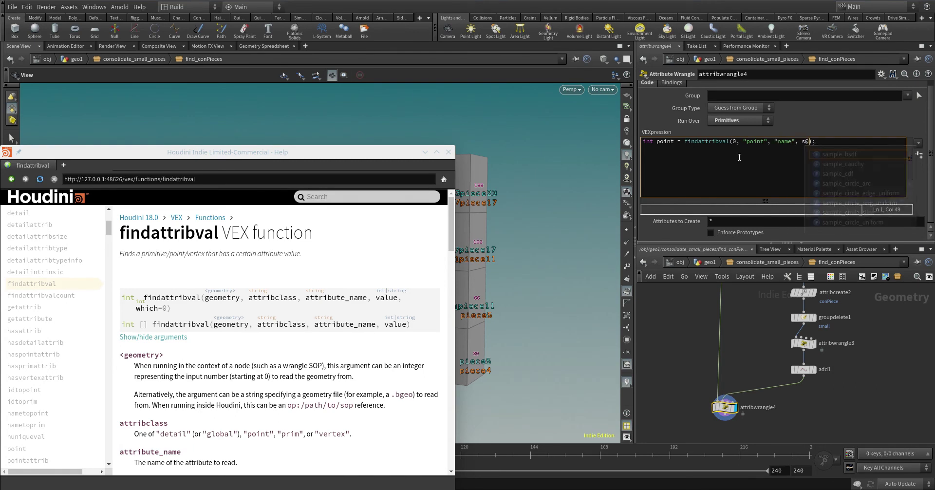
type("name, 0")
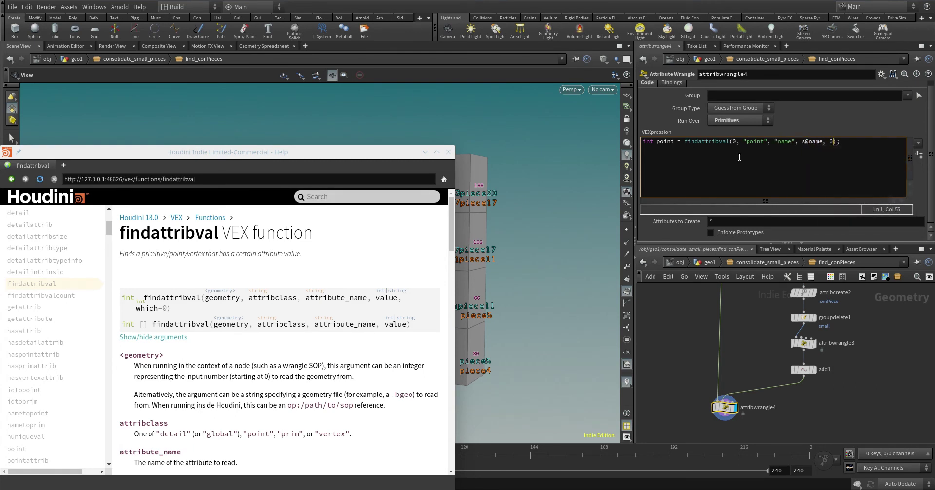
left_click(425, 152)
- Add a second VEX line reading s@conPiece = point();
left_click(852, 145)
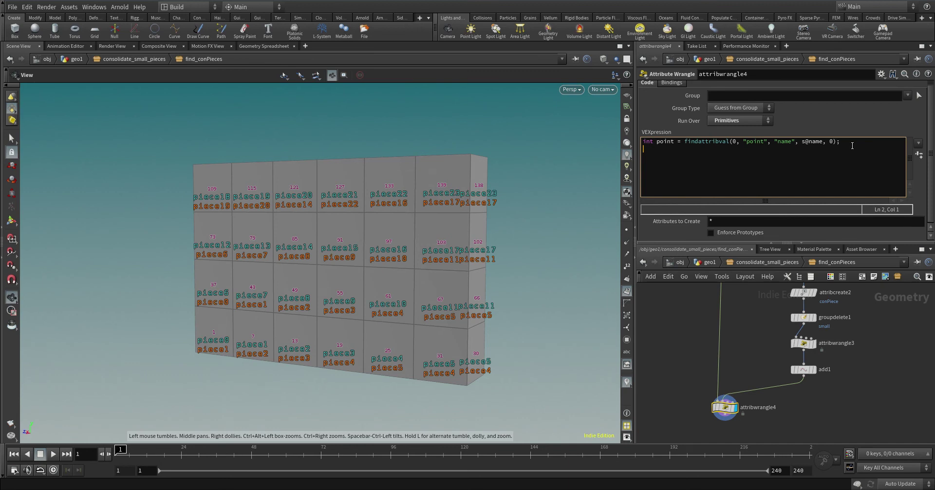
type("s@con")
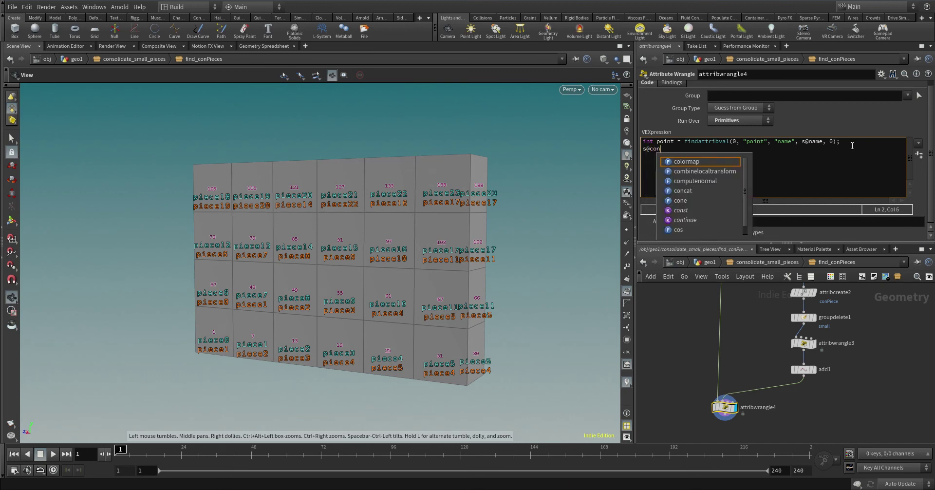
type("Piece")
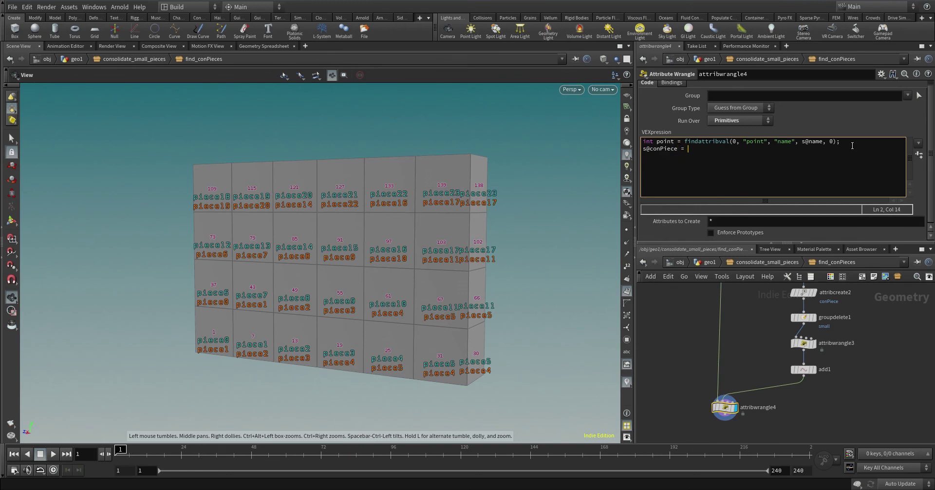
type(" = point();")
key("Left")
key("Left")
- Change findattribval's geometry input to 1 and fill in the point() arguments: 1, "conPiece", point
type("1")
key("BackSpace")
type("1")
type(", \"")
type("conPiec")
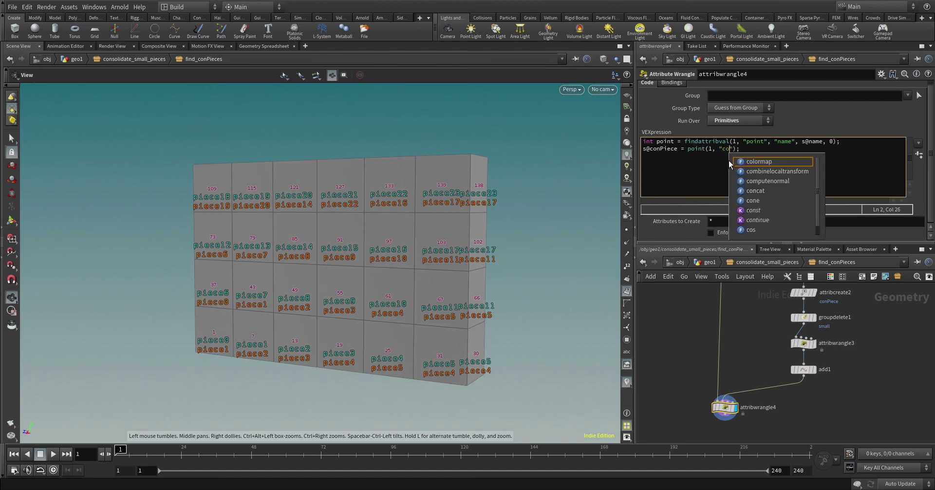
type("e\"")
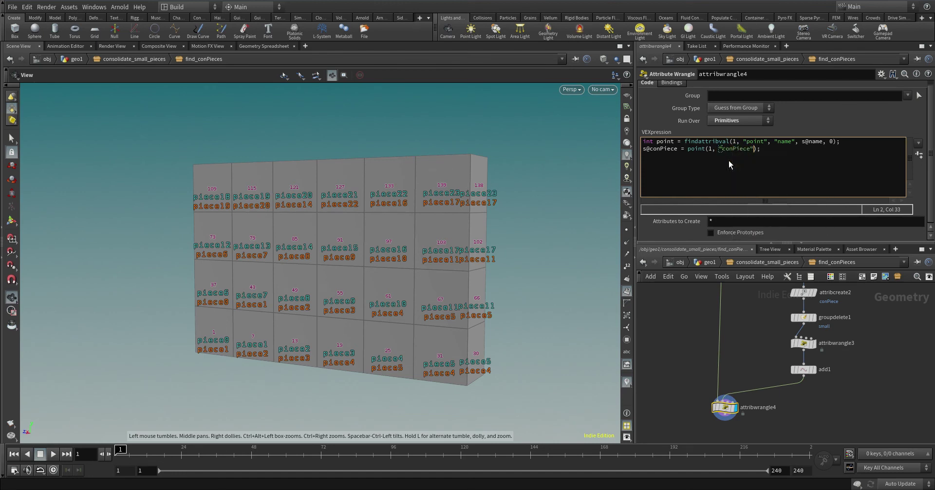
type(", point")
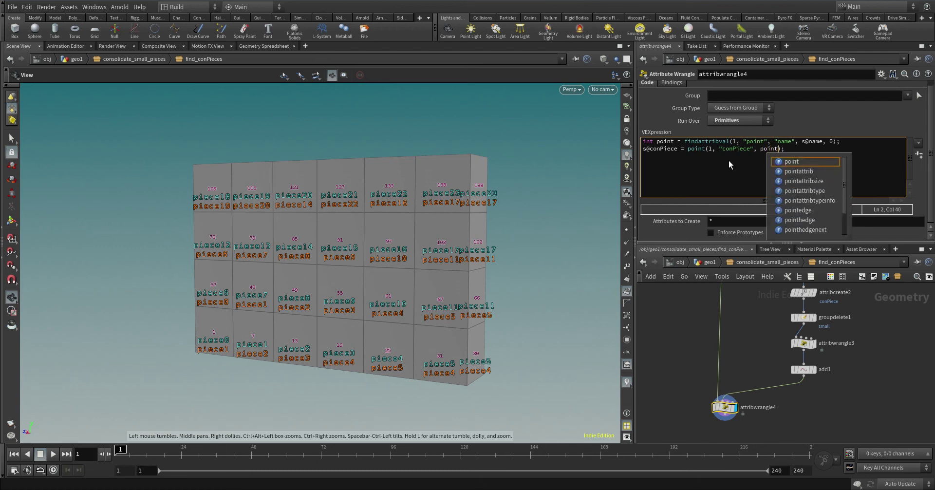
key("Return")
key("End")
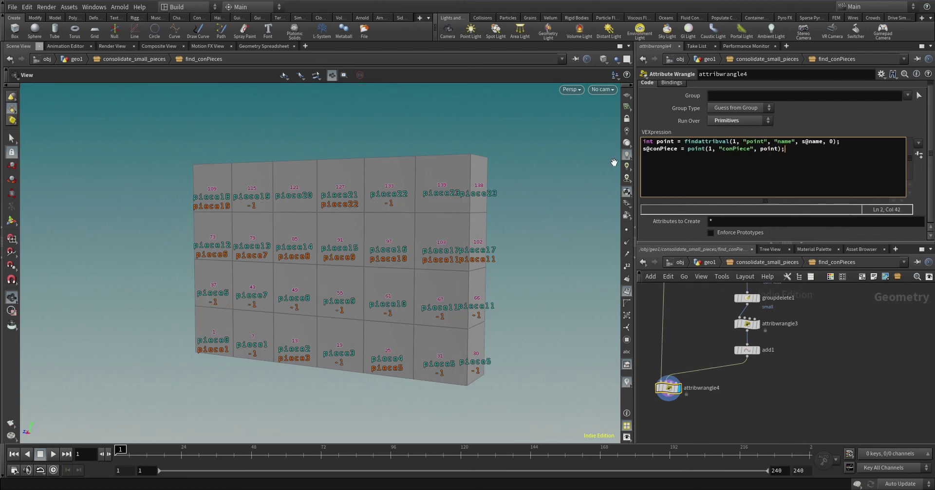
- Add an if block with an empty body below a blank line, with inpointgroup() as its condition
key("Return")
type("() {}")
key("Left")
key("Return")
key("Return")
type("inpoi")
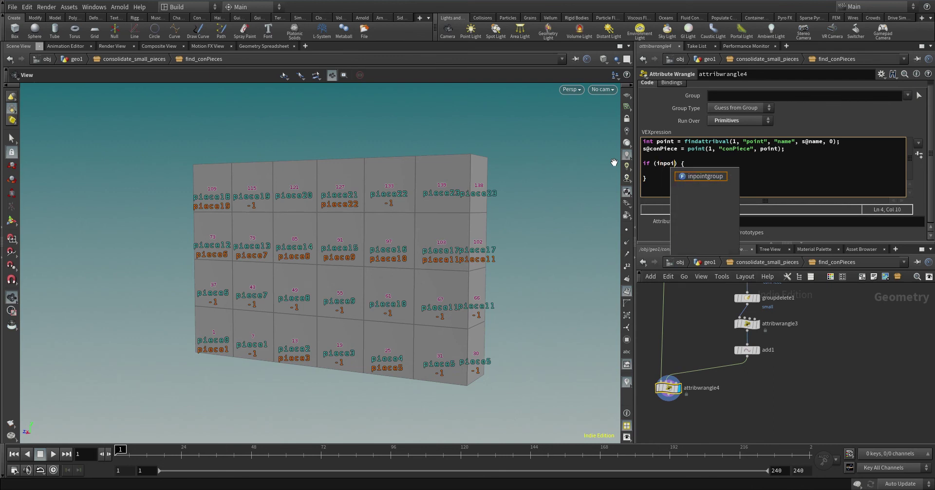
key("Return")
type("()")
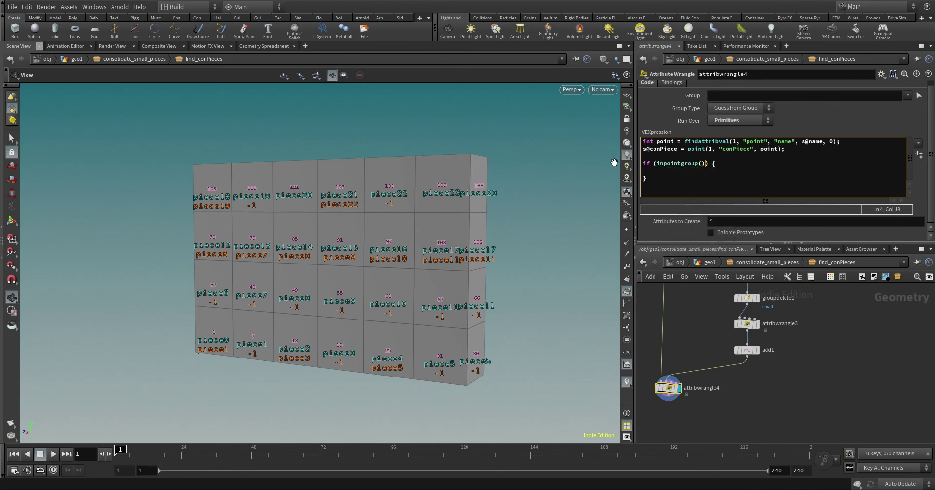
- Consult the inpointgroup help, fill in its arguments as 1. "small", point, and add i@group_small = 1; inside the if block
left_click(682, 163)
key("F1")
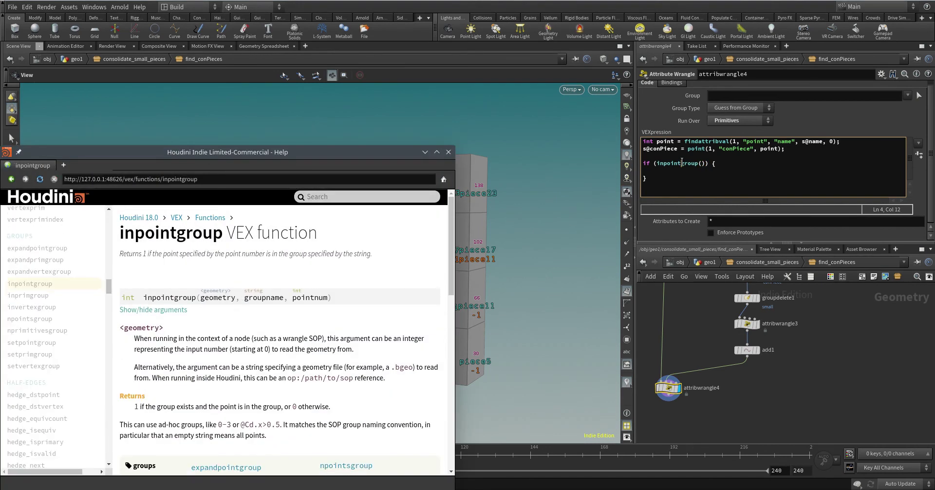
left_click(703, 163)
type("1")
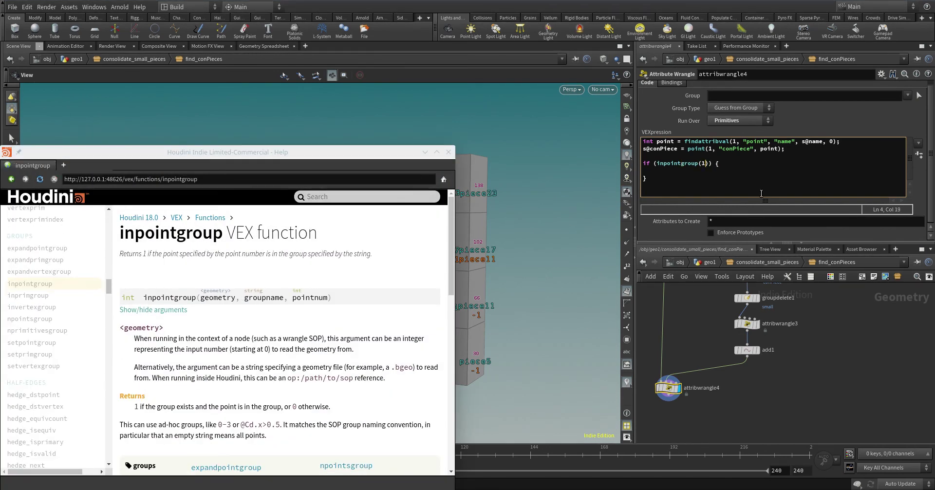
type(". \"small\", point")
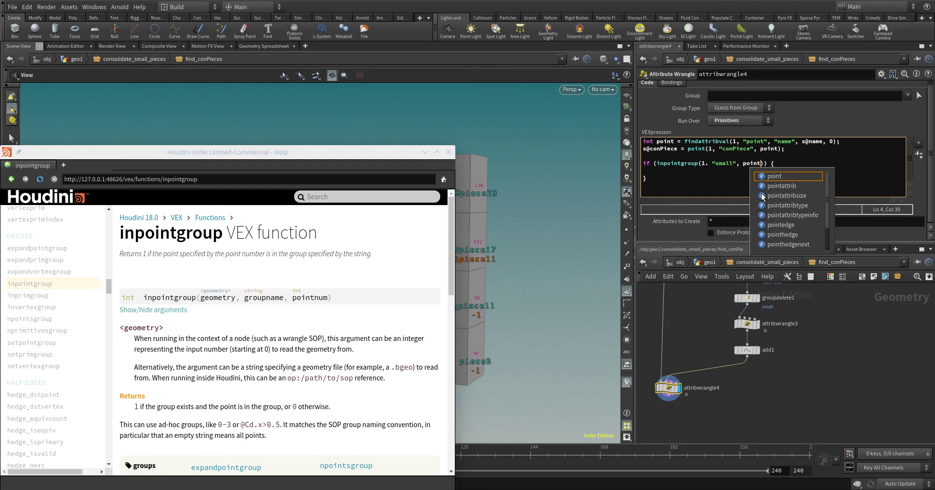
key("Escape")
key("Down")
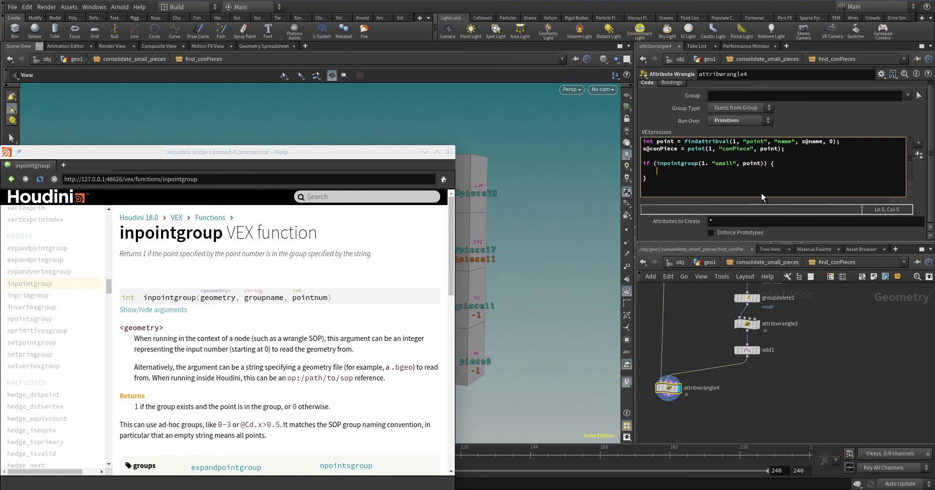
type("i@group_small = 1;")
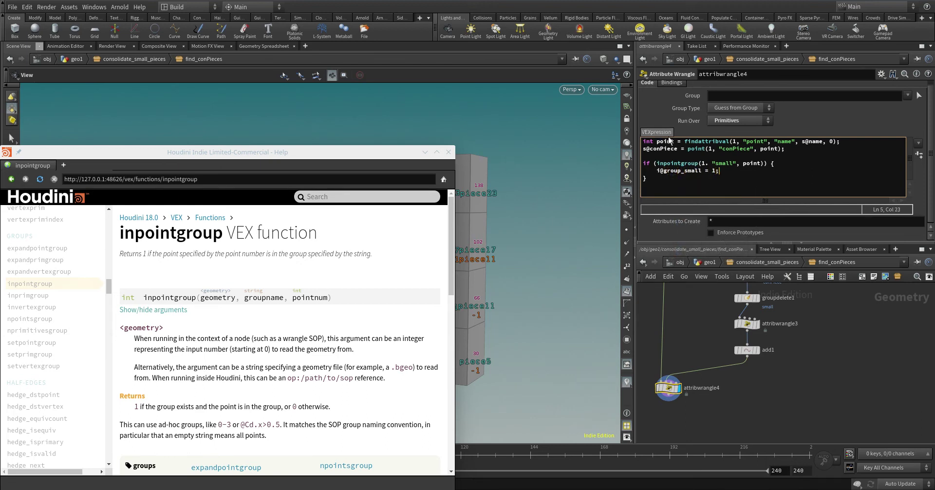
- Duplicate the if block below the first one and adapt the copy to test the "used" group and set i@group_used = 1;
left_click(654, 178)
type("if (inpointgroup(1, \"small\", point)) {     i@group_small = 1; }")
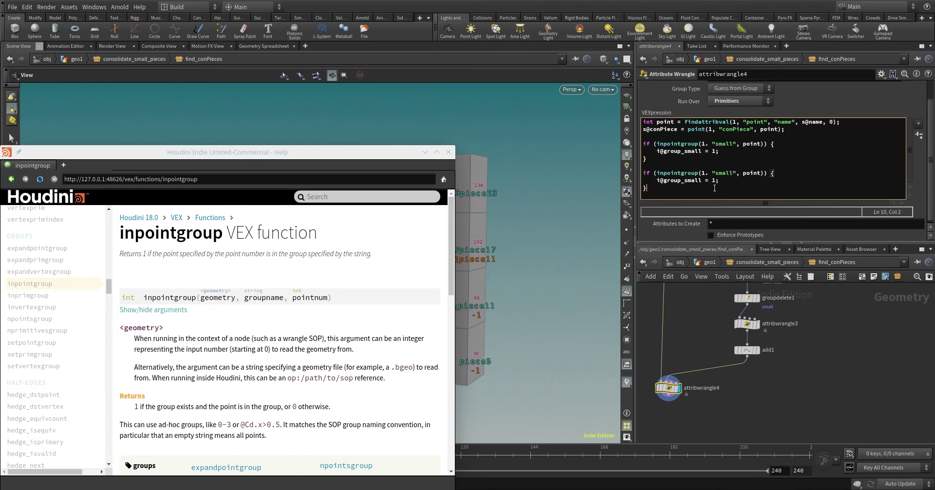
double_click(723, 173)
type("usd")
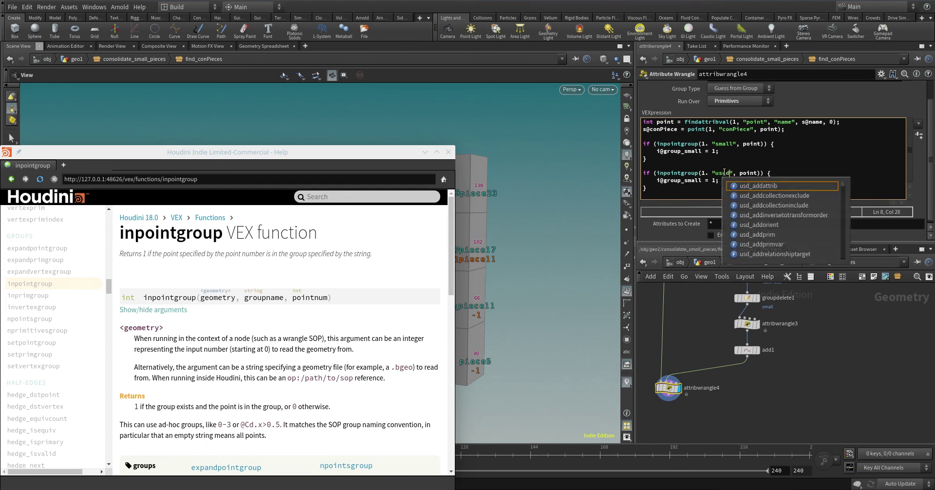
key("Escape")
left_click_drag(701, 180, 685, 180)
type("used")
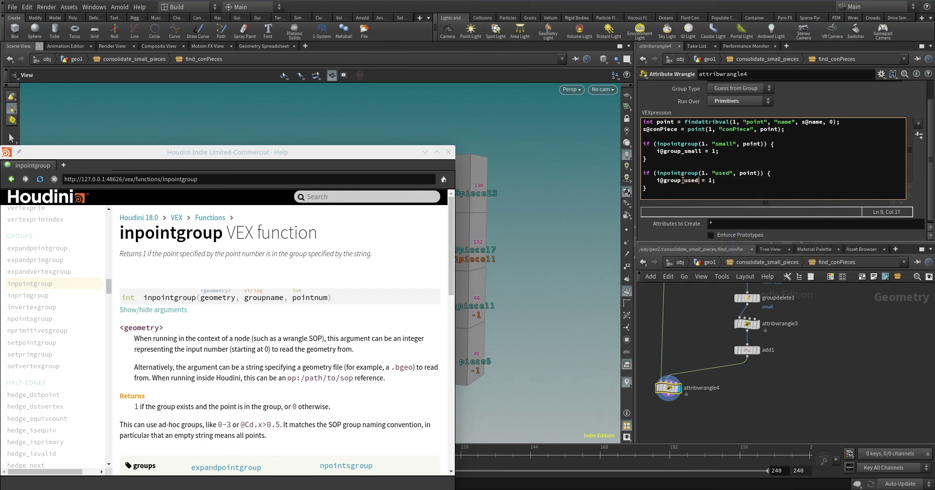
- Replace the period after 1 with a comma in both inpointgroup calls and close the help window
left_click(706, 144)
type(",")
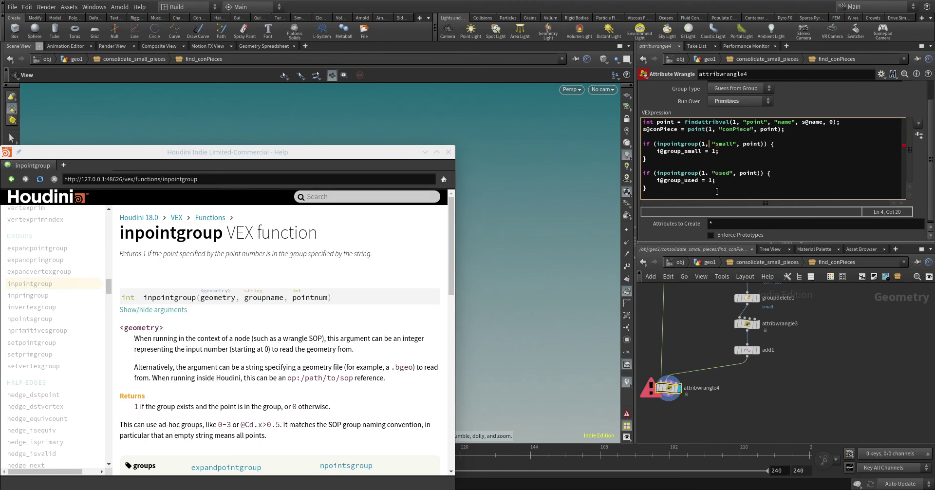
double_click(708, 173)
type(",")
left_click(425, 152)
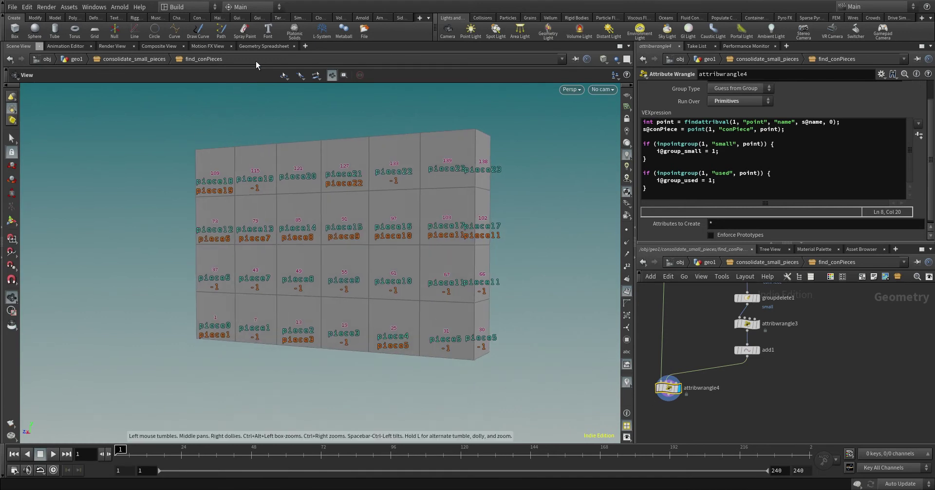
- Examine the primitives' conPiece and group values in the geometry spreadsheet, sorted by the used group, and return to the scene view
left_click(258, 46)
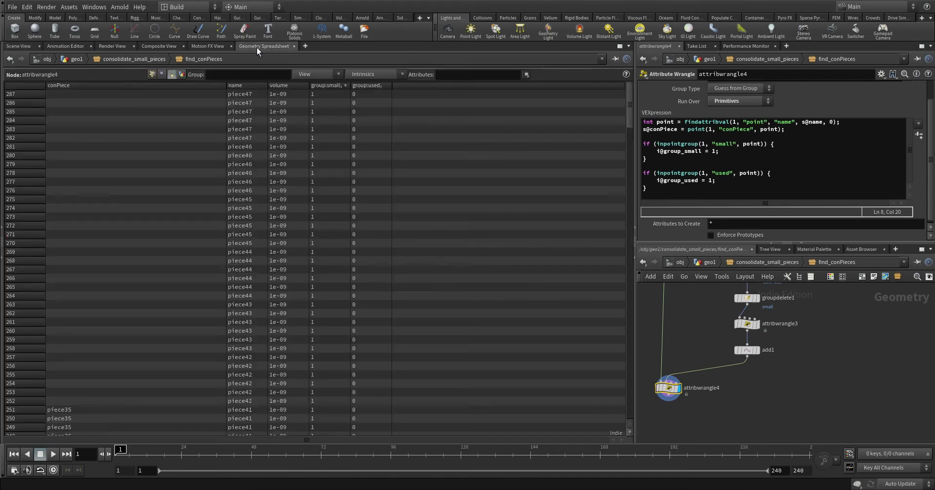
left_click(376, 86)
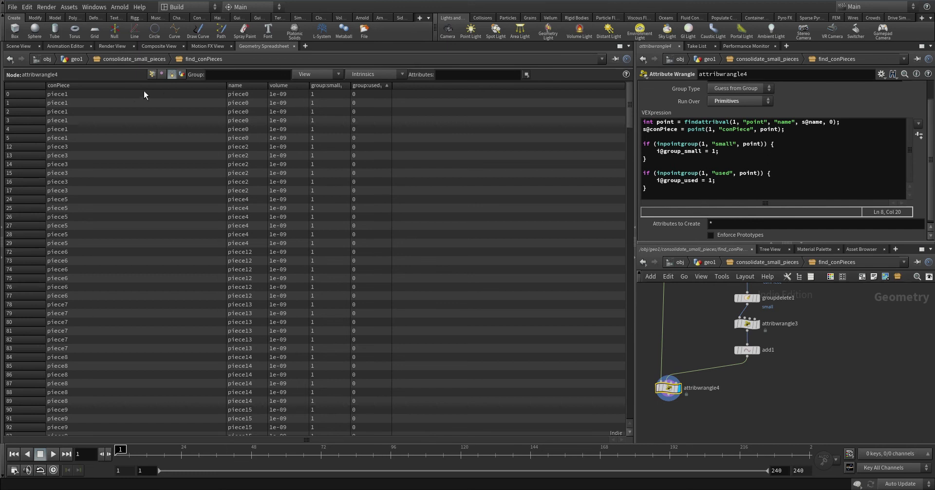
left_click(14, 46)
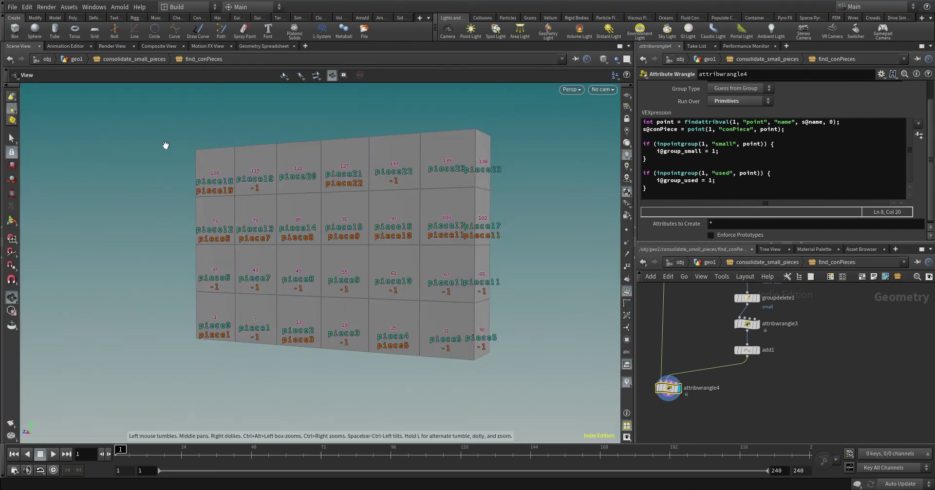
left_click_drag(167, 146, 307, 316)
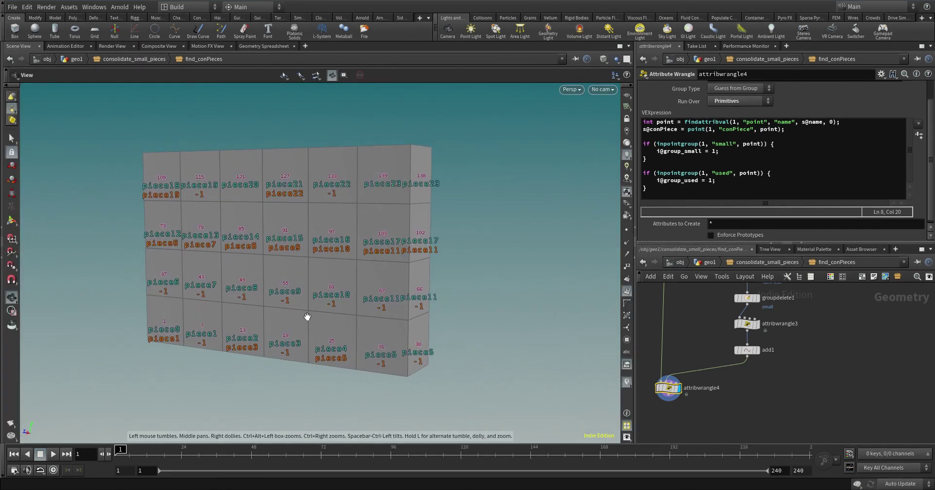
- Rename the attribwrangle4 node to transfer and add a displayed Output node below it
left_click(700, 389)
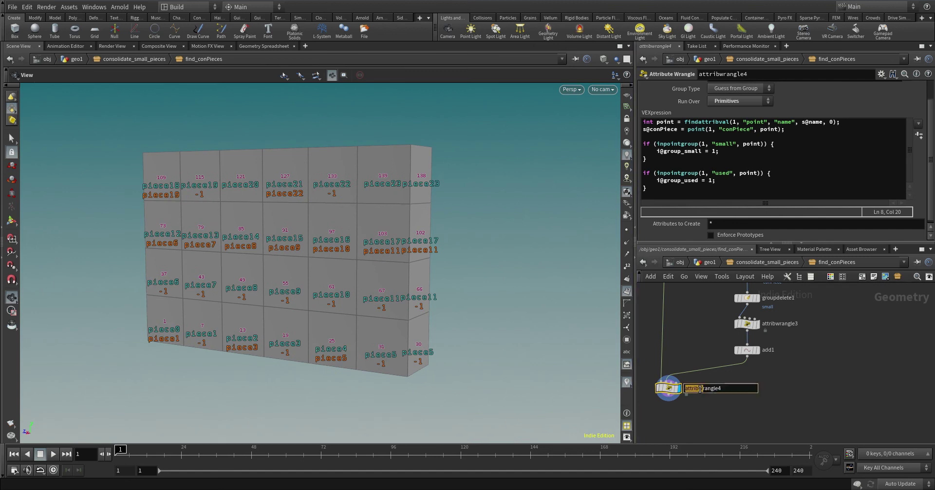
type("transfer")
key("Return")
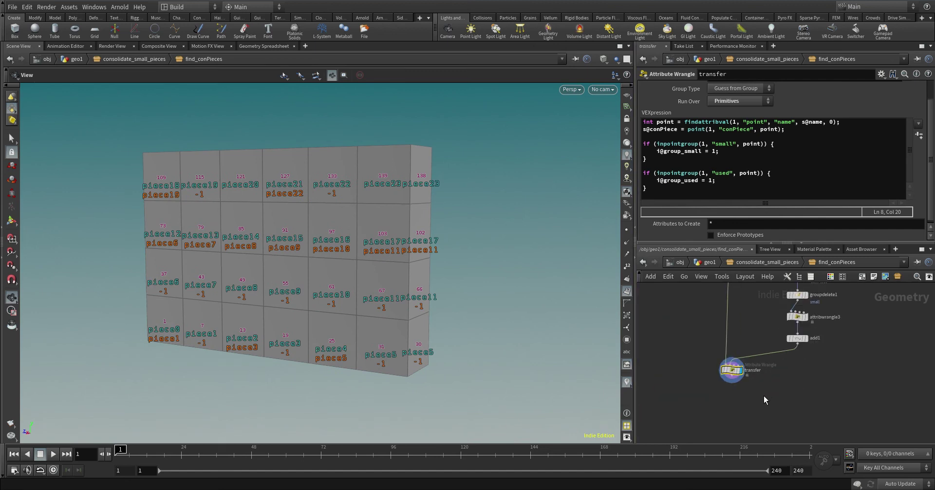
key("Tab")
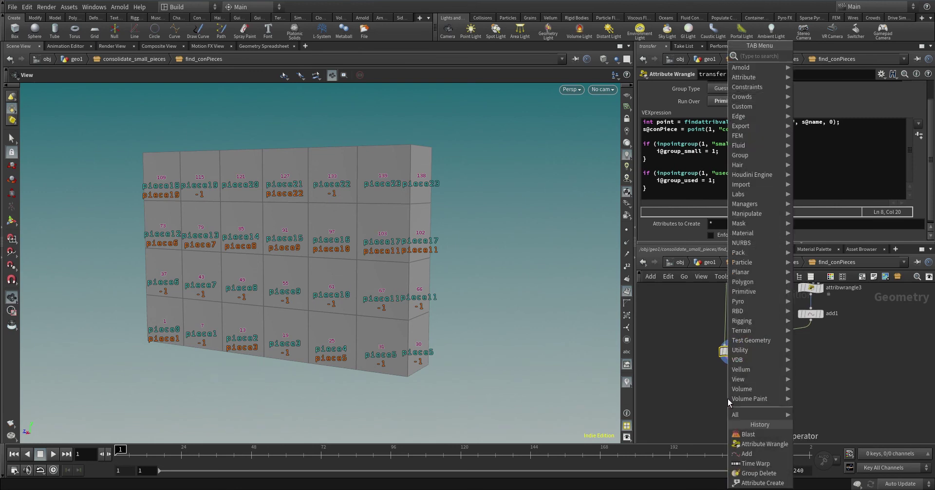
type("outpu")
key("Return")
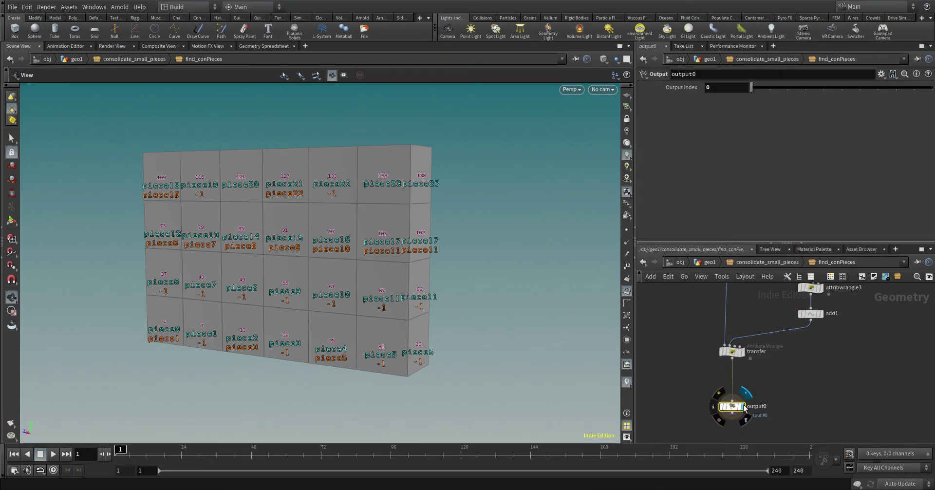
left_click_drag(323, 346, 341, 327)
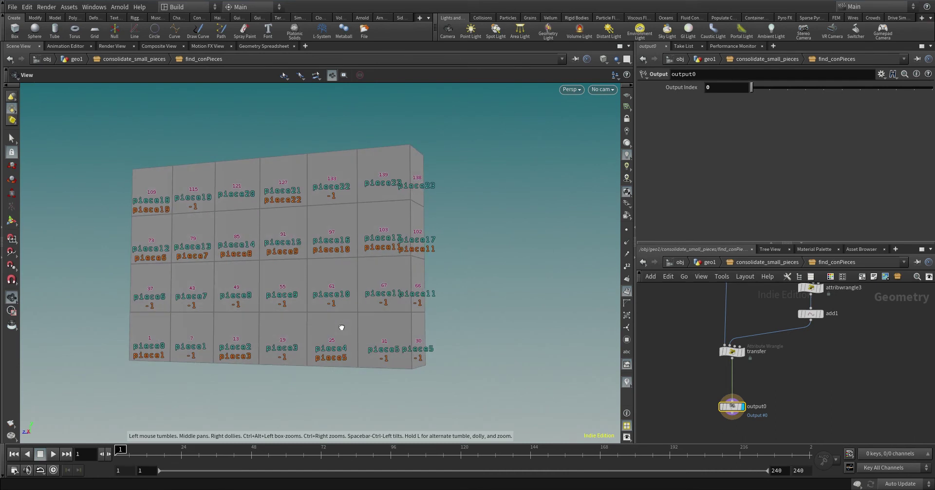
- Go up to consolidate_small_pieces, insert a Split node directly after find_conPieces, and display it
left_click(764, 263)
key("Tab")
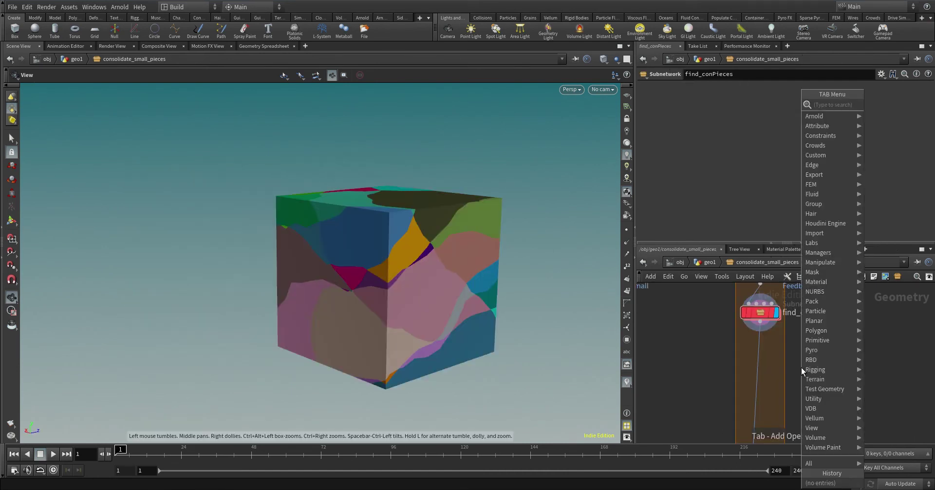
type("split")
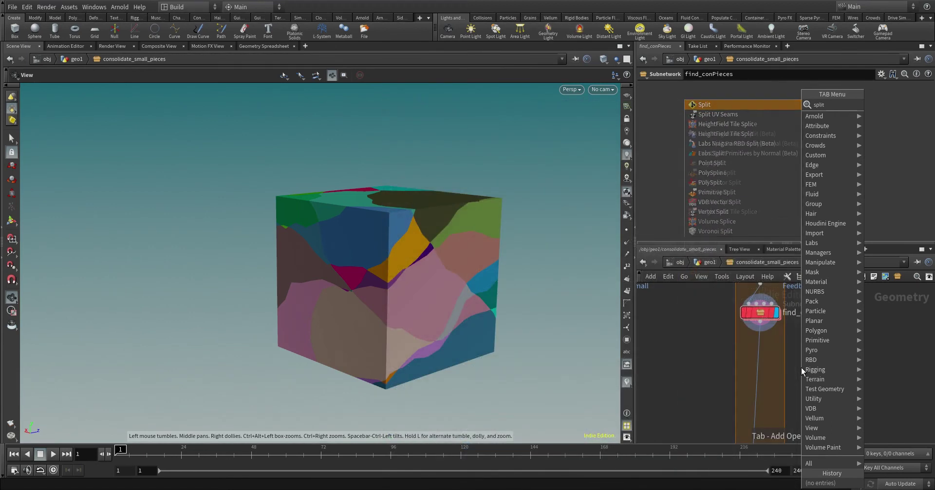
key("Return")
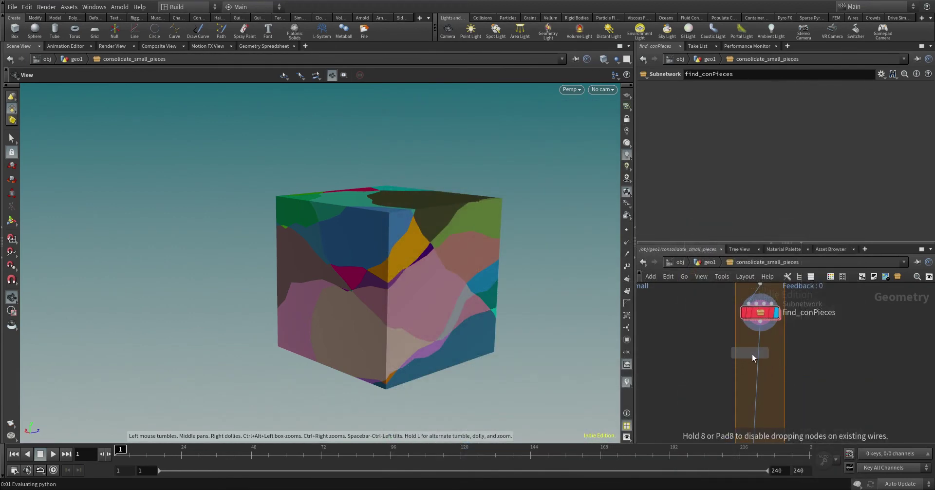
left_click(753, 357)
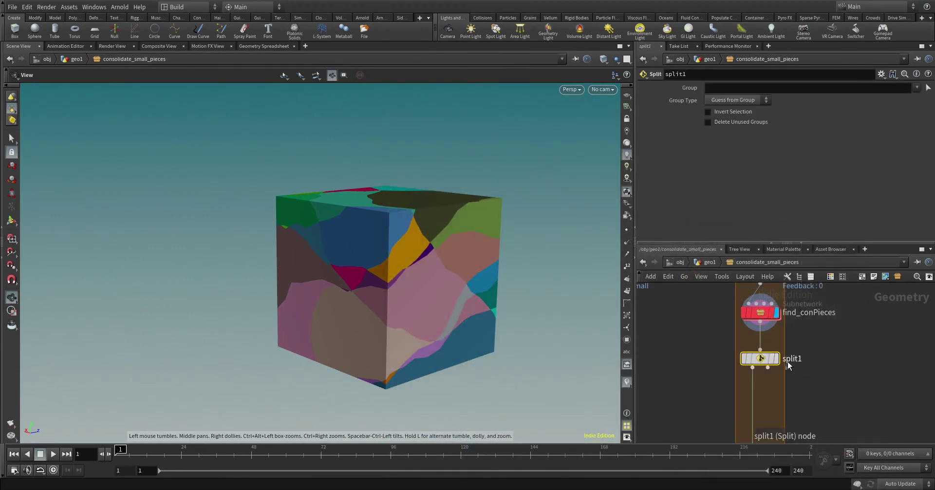
left_click(779, 359)
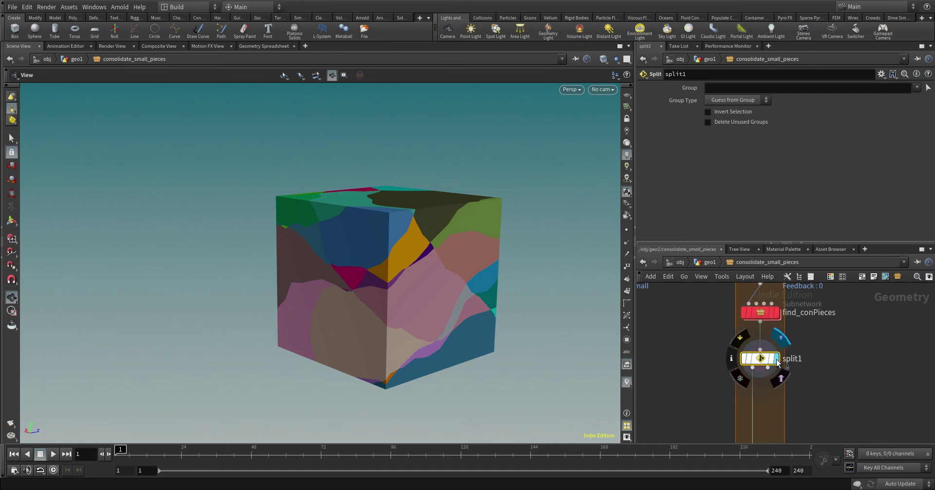
- Set the Split node's group type to Primitives and its group to small
left_click(733, 100)
left_click(724, 145)
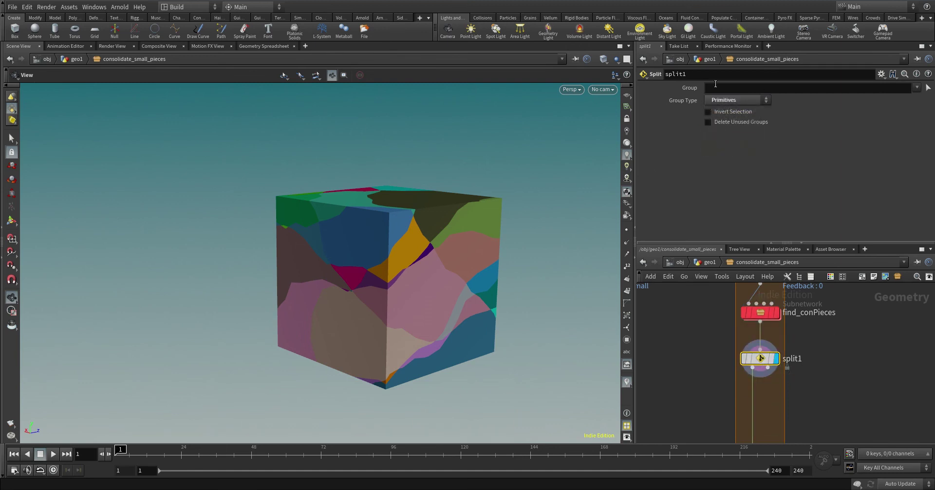
left_click(793, 88)
left_click(917, 89)
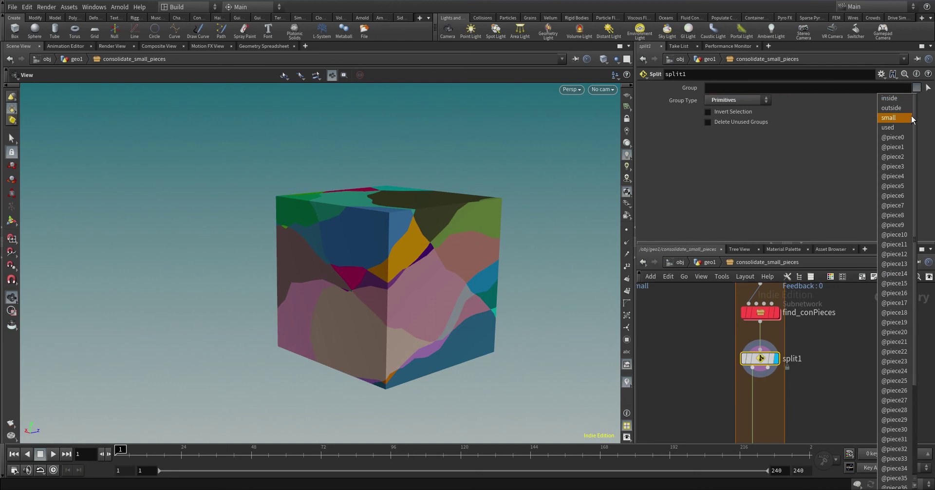
left_click(893, 118)
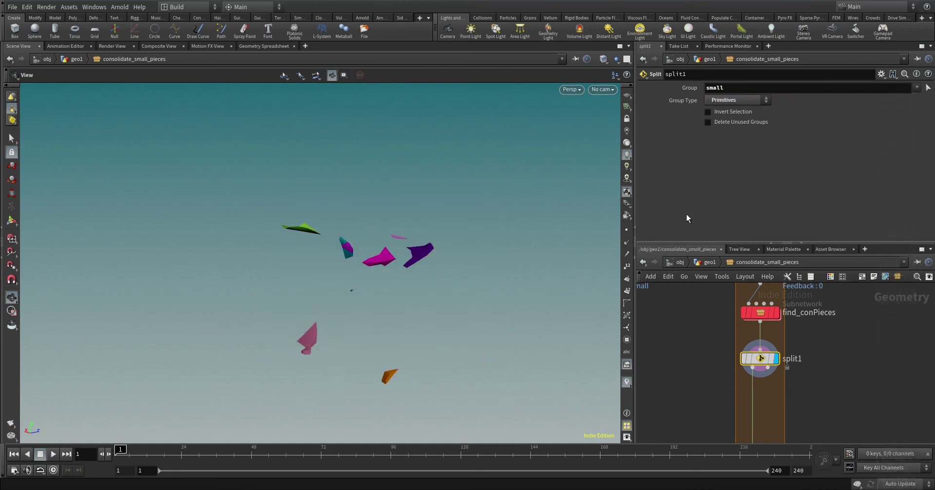
- Collapse the Split node into a subnetwork and make its four input label parameters invisible
left_click_drag(820, 381, 716, 341)
key("shift+c")
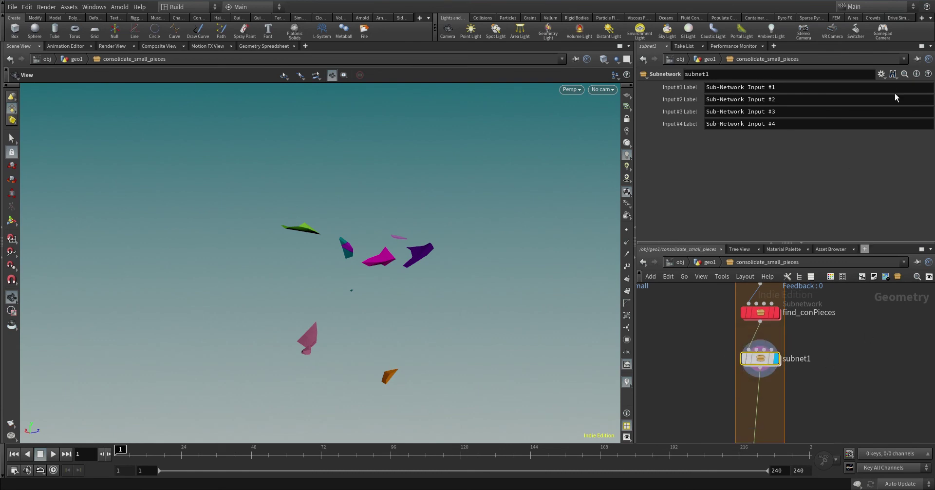
left_click(883, 77)
left_click(864, 87)
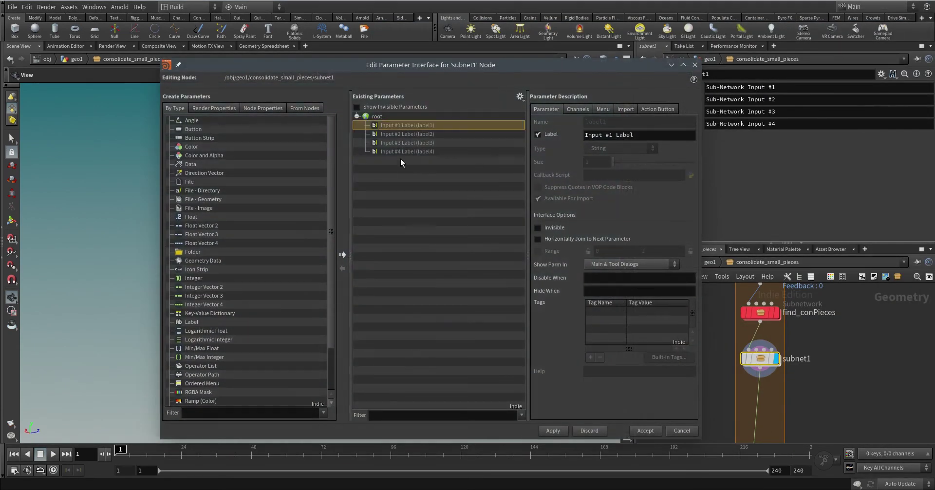
left_click(409, 153, "shift")
left_click(538, 228)
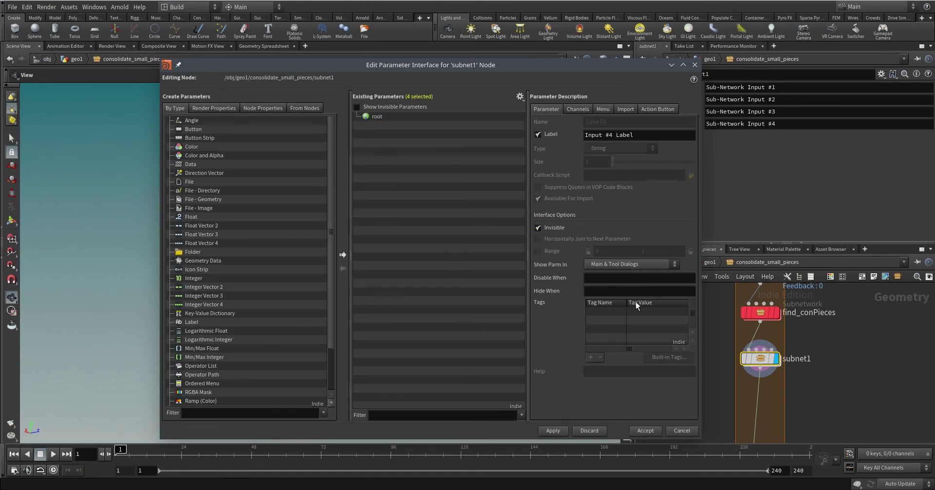
left_click(645, 431)
- Enter the new subnetwork and stack the unused inputs 2, 3 and 4 in a column away from input 1
double_click(761, 359)
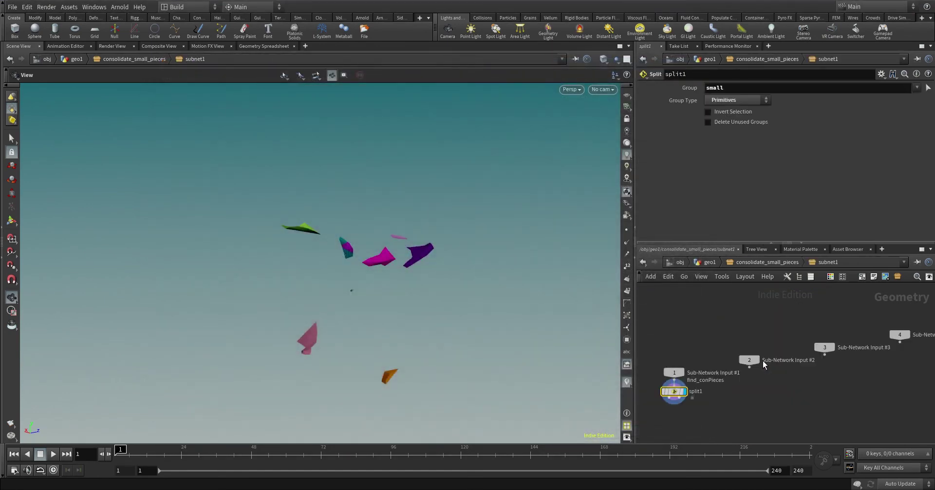
scroll(787, 402, "down", 3)
left_click_drag(706, 292, 879, 388)
key("l")
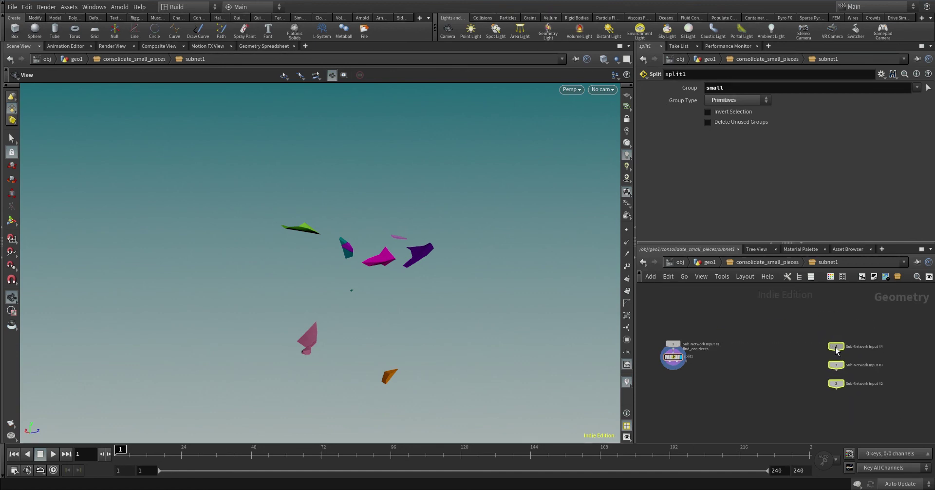
- Add a second Split node below split1, wire split1's second output into it, and display it
scroll(689, 388, "up", 3)
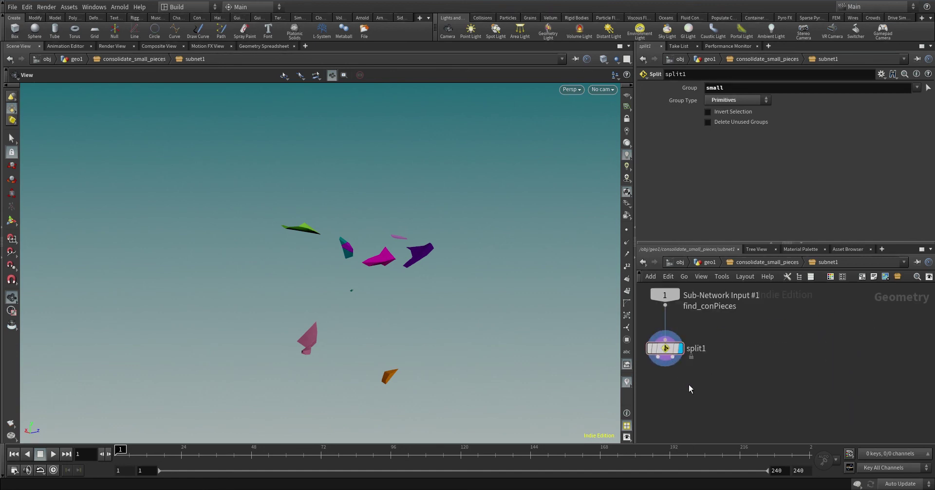
middle_click_drag(689, 388, 764, 349)
key("Tab")
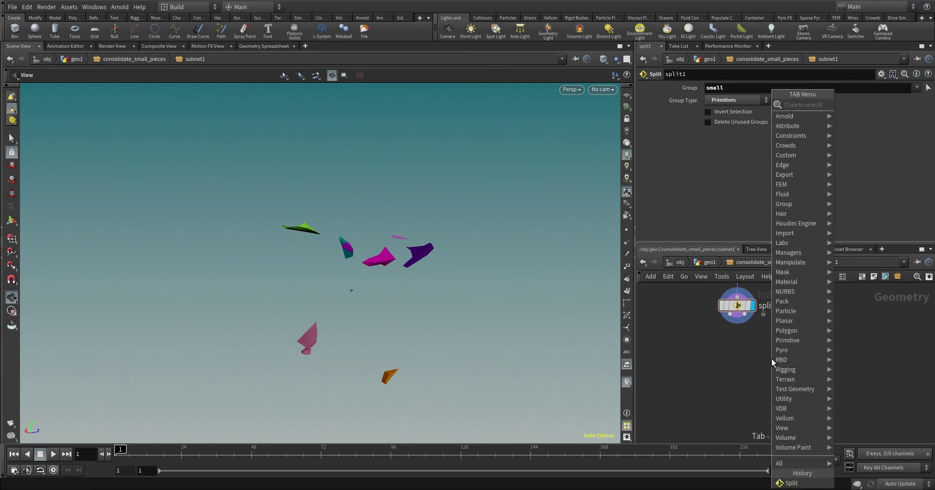
type("split")
key("Return")
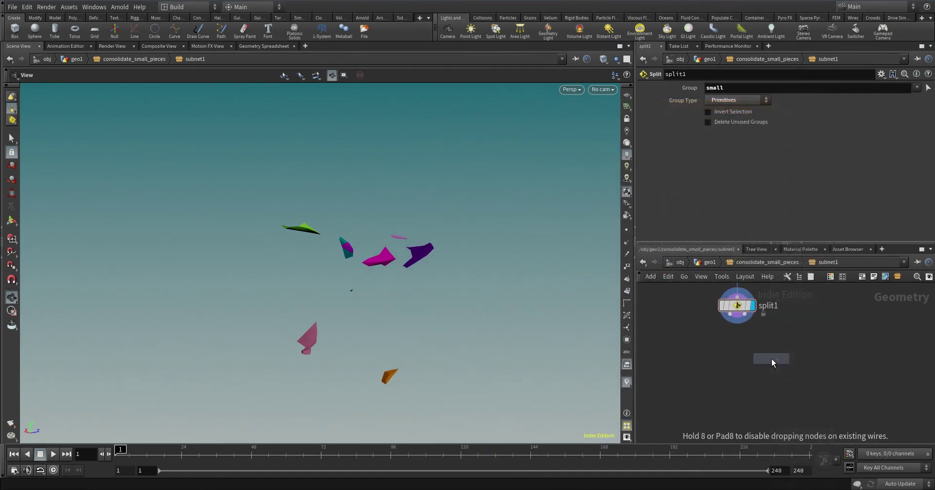
left_click(773, 362)
left_click_drag(730, 314, 785, 361)
left_click(745, 315)
left_click(774, 354)
left_click(799, 359)
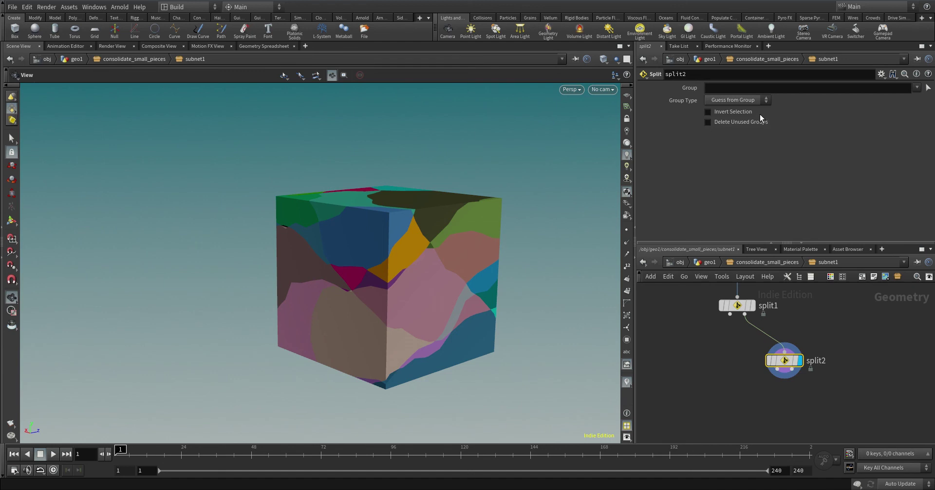
- Set split2's group to used and its group type to Primitives
left_click(917, 89)
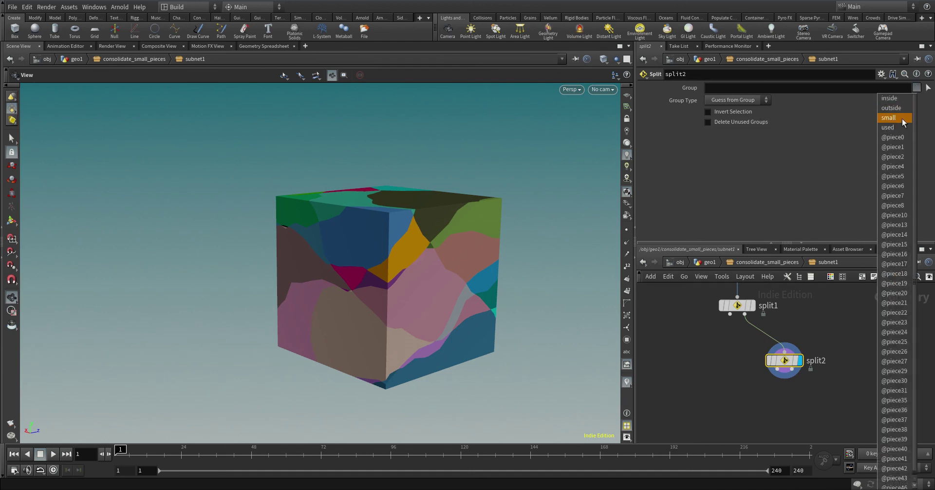
left_click(900, 121)
left_click(759, 100)
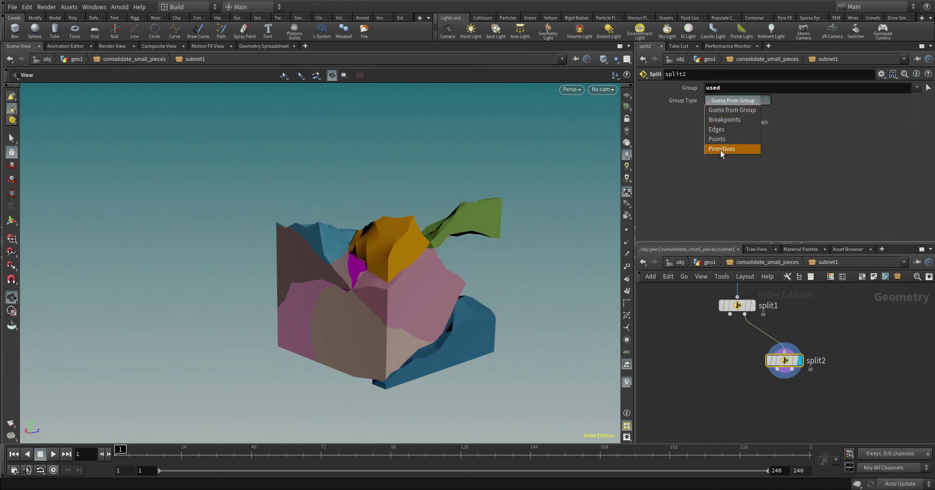
left_click(721, 150)
- Add a For-Each Named Primitive loop fed by split1's first output
left_click_drag(821, 316, 756, 346)
type("for")
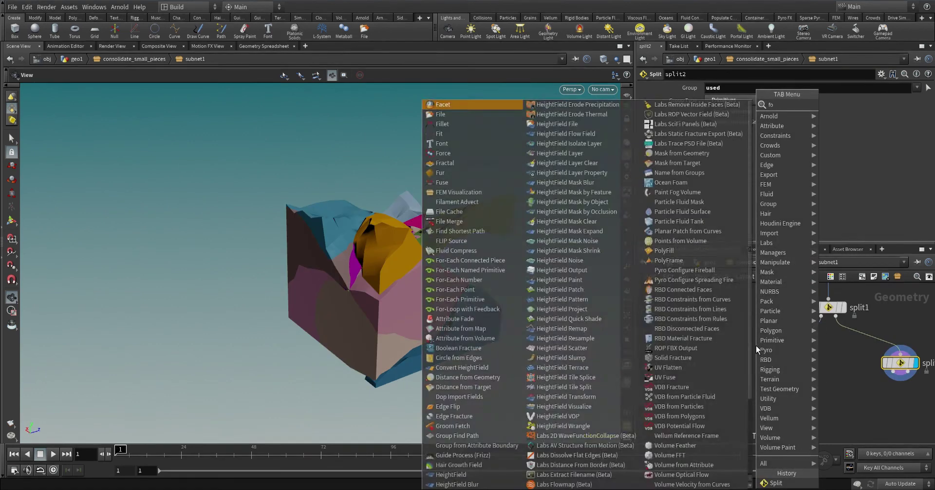
key("Down")
key("Down")
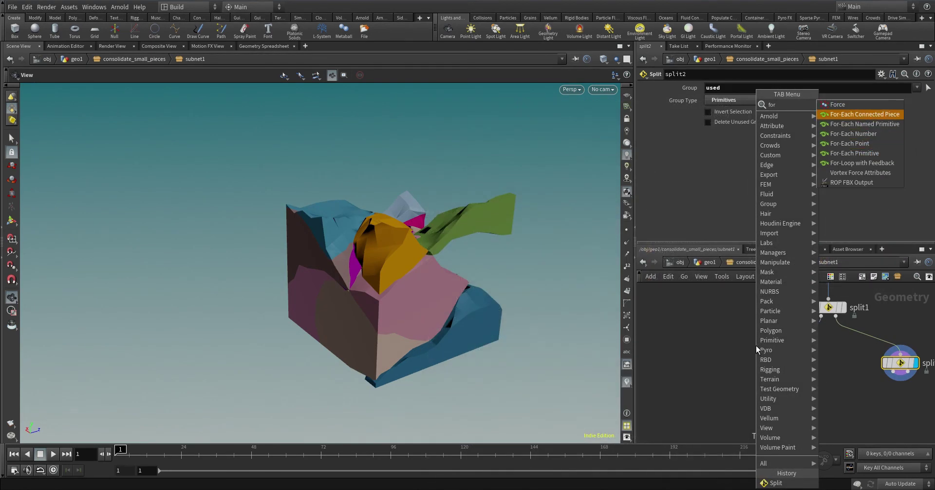
key("Return")
left_click(756, 346)
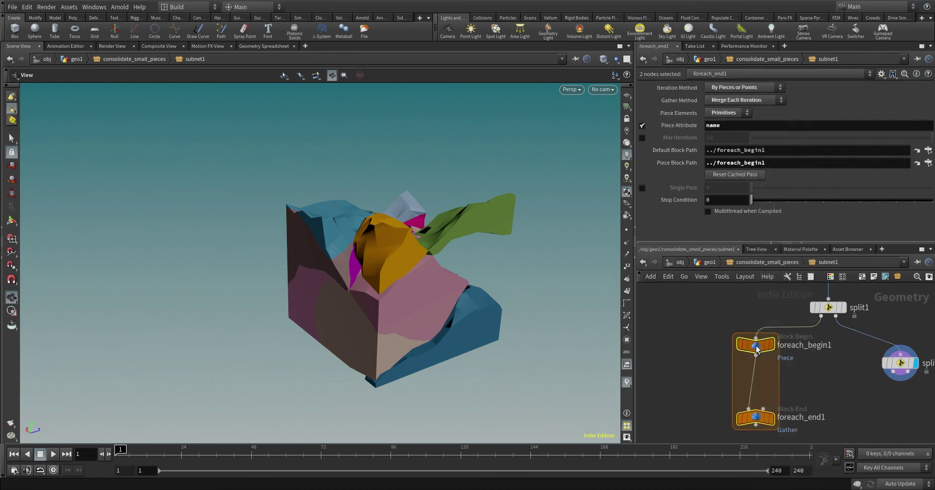
- Display foreach_begin1, create a meta import node from it, and set the new node's method to Fetch Input
left_click(733, 344)
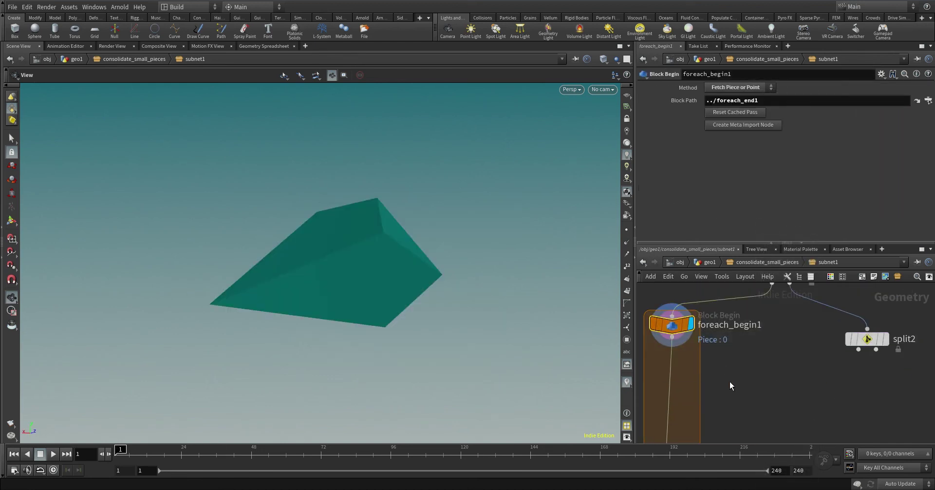
left_click(743, 125)
middle_click_drag(841, 396, 879, 364)
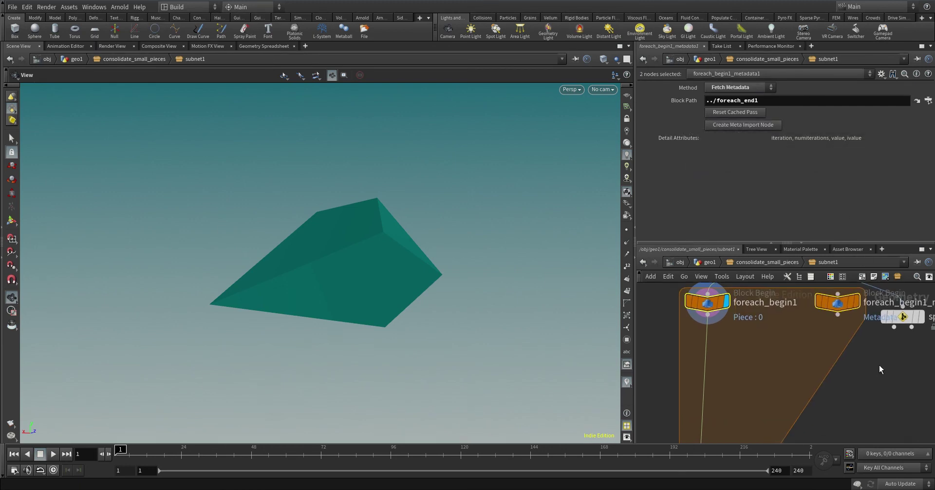
left_click(838, 303)
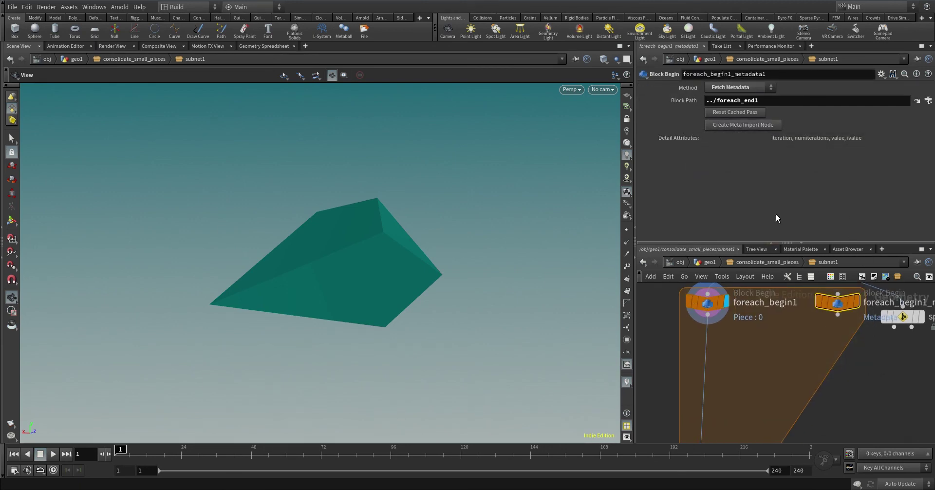
left_click(740, 87)
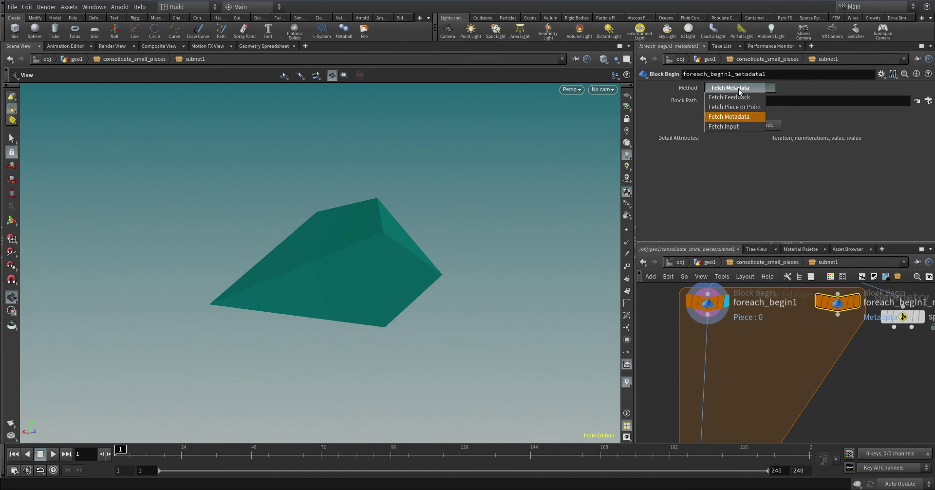
left_click(735, 126)
- Move the three for-each nodes lower and wire split2's first output into the Fetch Input block begin node
scroll(755, 372, "down", 5)
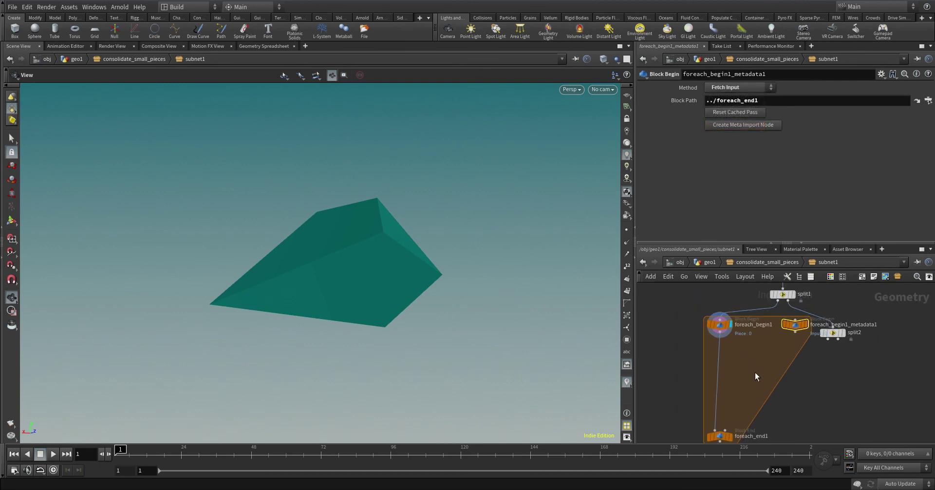
left_click_drag(811, 418, 745, 309)
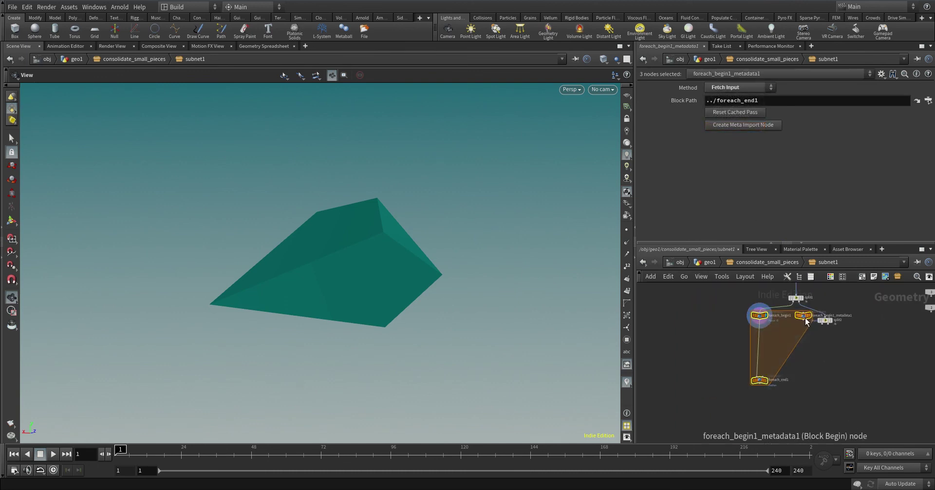
left_click_drag(805, 317, 786, 344)
scroll(796, 323, "up", 3)
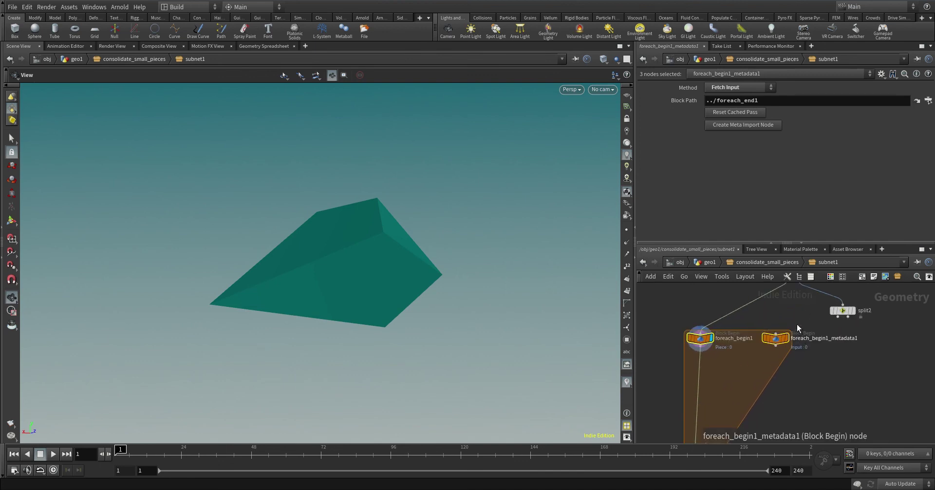
left_click(823, 316)
middle_click_drag(751, 393, 858, 361)
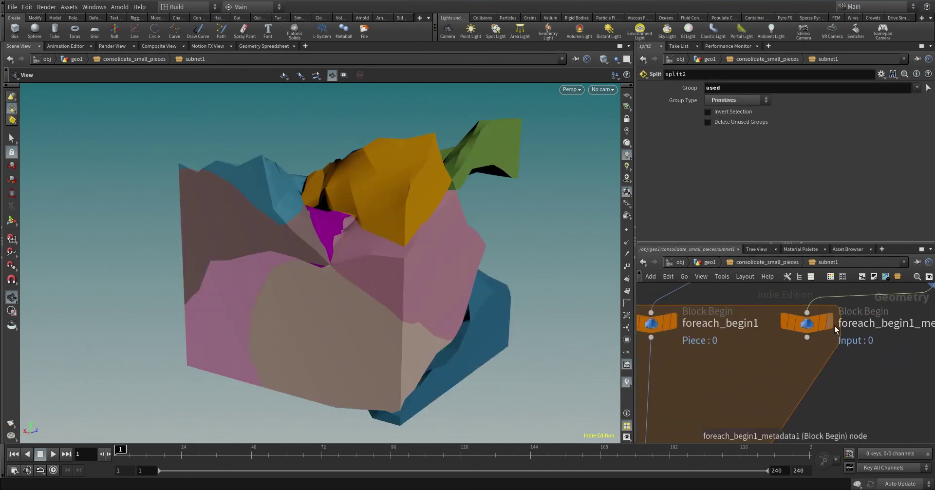
- Compare the geometry of foreach_begin1 and the Fetch Input block begin node in the viewport by displaying each alternately
left_click(808, 325)
scroll(720, 341, "down", 2)
left_click(714, 327)
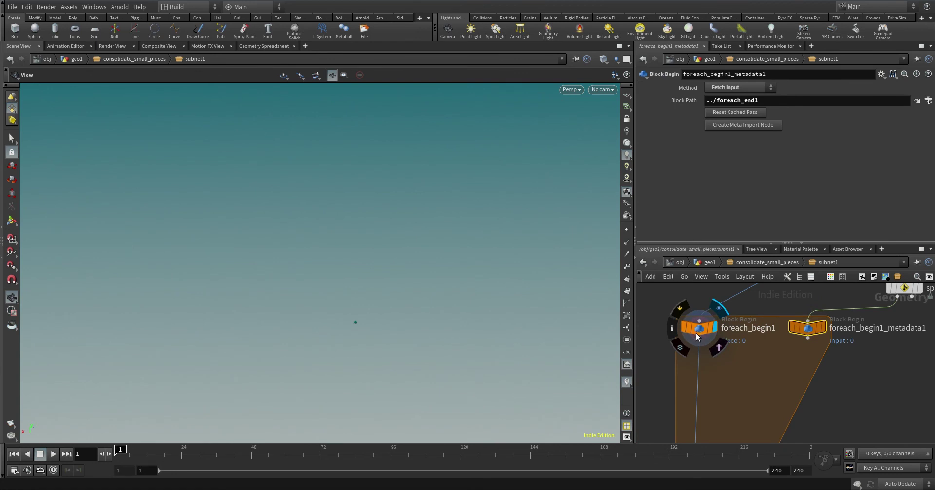
key("h")
left_click(823, 327)
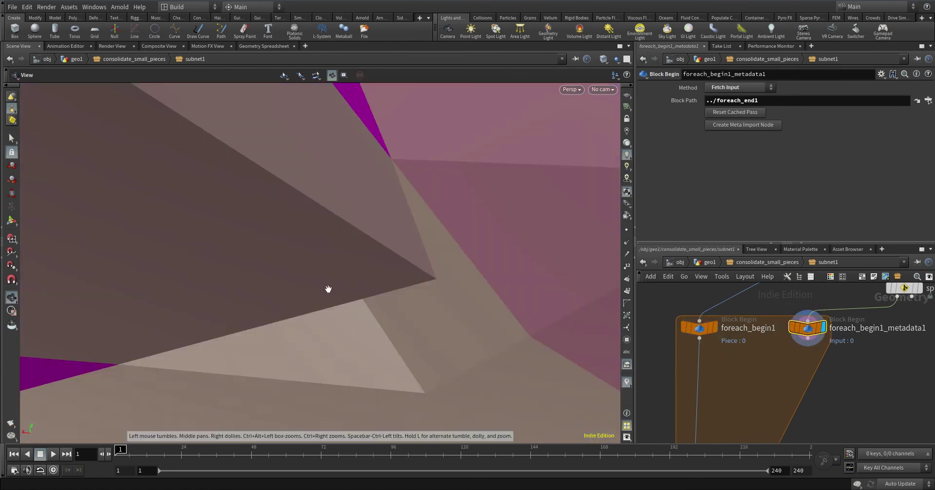
key("h")
left_click(714, 327)
left_click(700, 327)
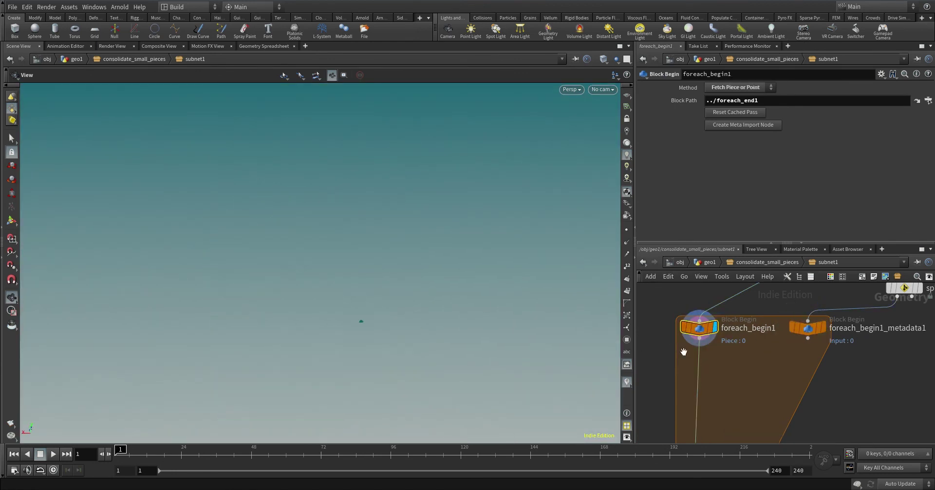
key("h")
- Examine the primitive attributes of both block begin nodes in the Geometry Spreadsheet, then return to the scene view
left_click(261, 45)
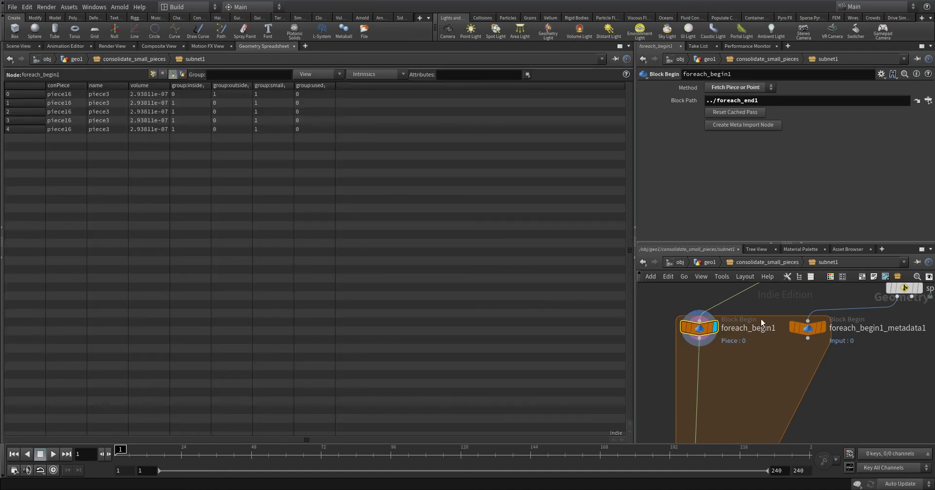
left_click(822, 327)
left_click(806, 327)
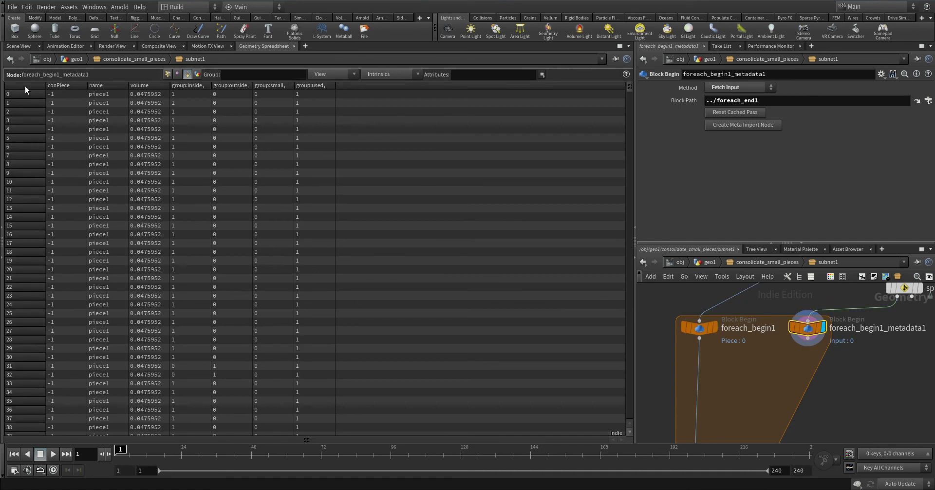
left_click(19, 46)
key("h")
left_click_drag(351, 299, 368, 286)
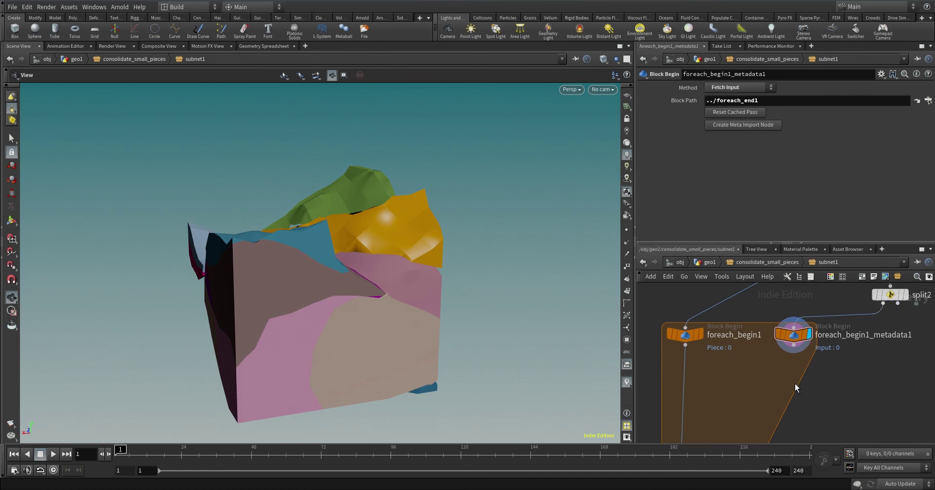
- Add an Attribute Wrangle with the Fetch Input node as first input and foreach_begin1 as second input, and display it
key("Tab")
type("wrangle")
key("Return")
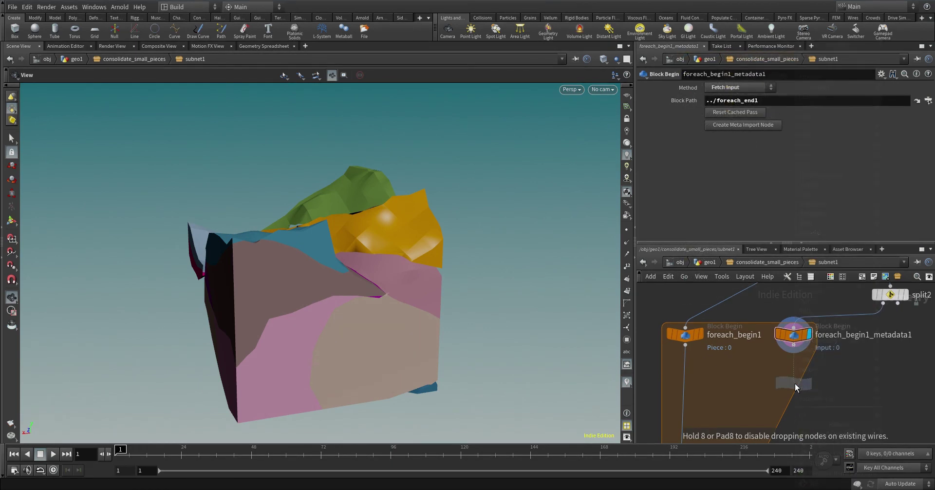
left_click(795, 383)
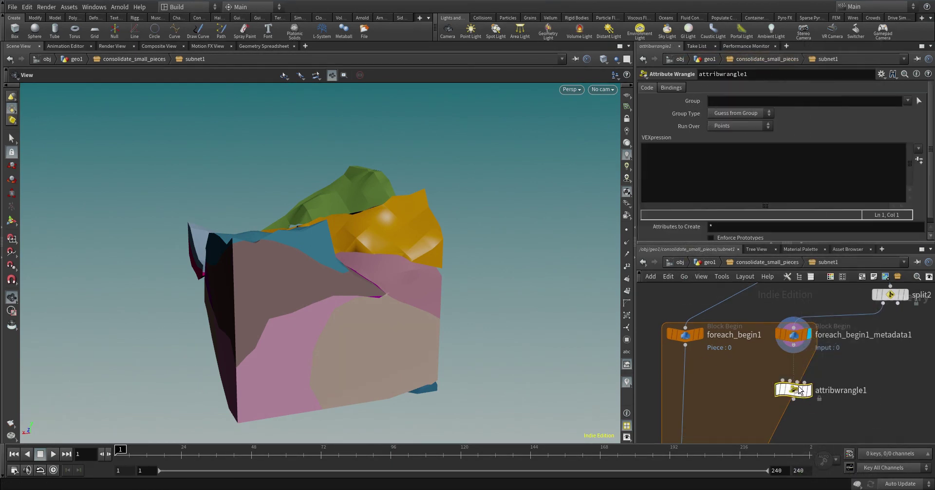
left_click(782, 381)
left_click(794, 344)
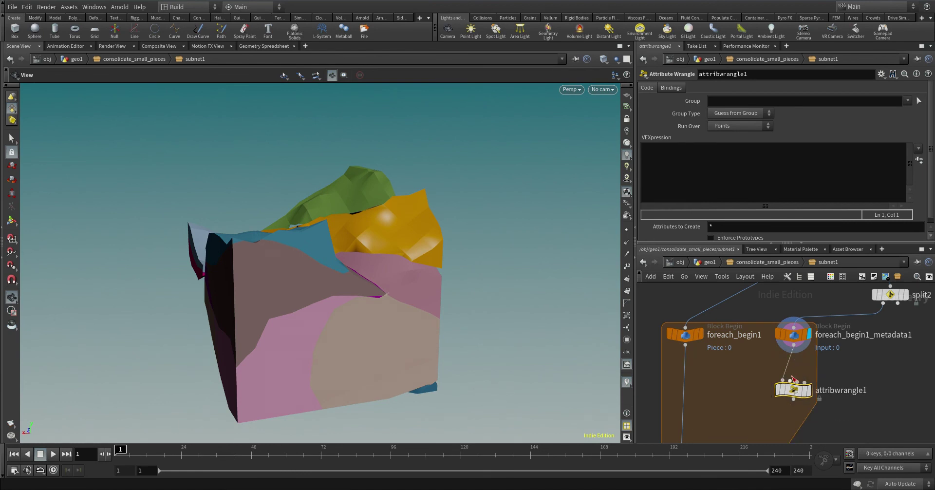
left_click(790, 380)
left_click(687, 347)
middle_click_drag(737, 397, 718, 401)
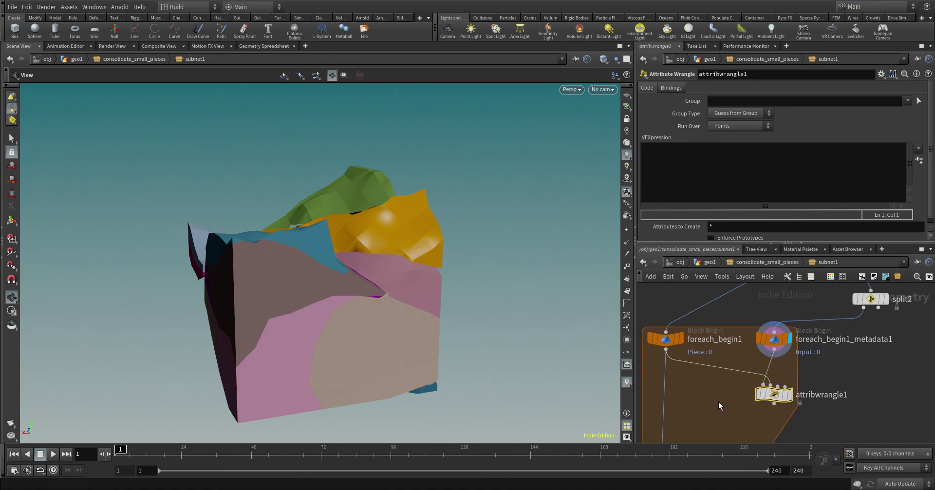
left_click(789, 395)
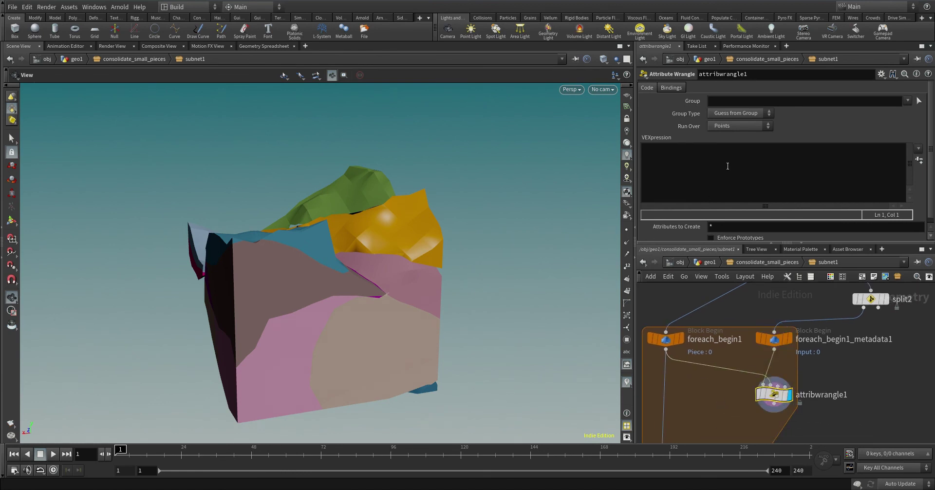
- Run the wrangle over Primitives and enter the VEX line string name = prim(1, "conPiece", 0);
left_click(744, 126)
left_click(738, 145)
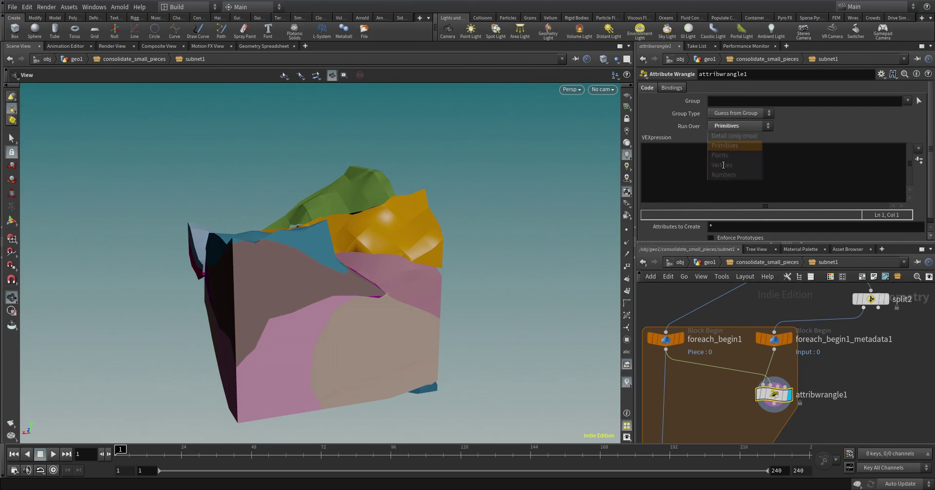
left_click(715, 162)
type("s")
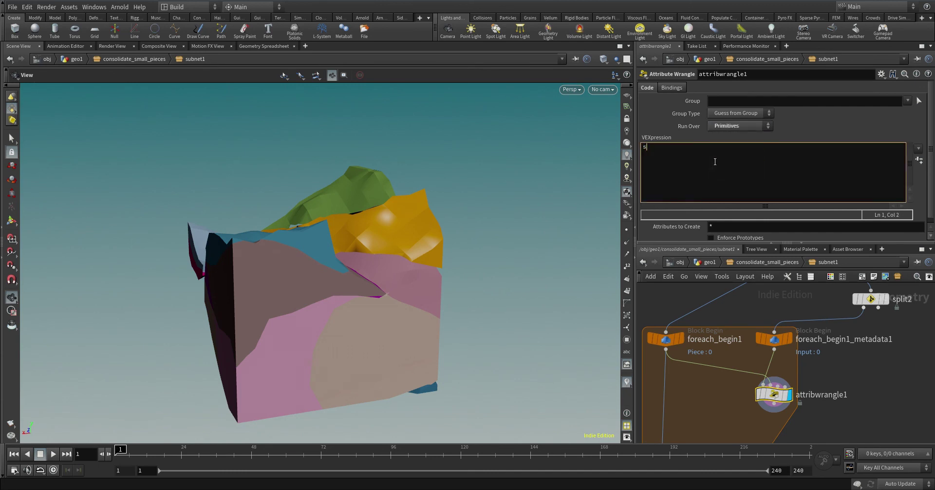
type("tring name = prim()1, \"conPiece")
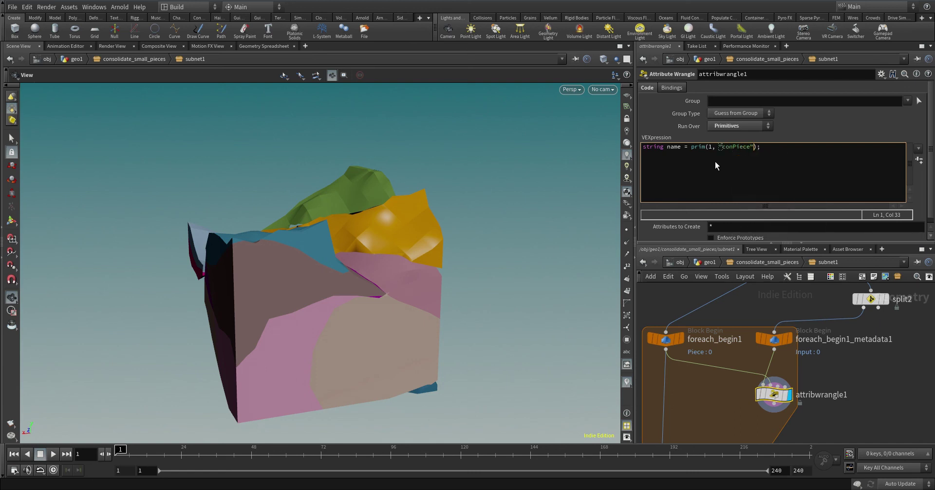
type(", 0")
type(";")
- Add an if block to the wrangle's VEX code with the condition name != s@name
key("Return")
key("Return")
type("if () {")
key("Return")
key("Up")
type("name != s@name) {")
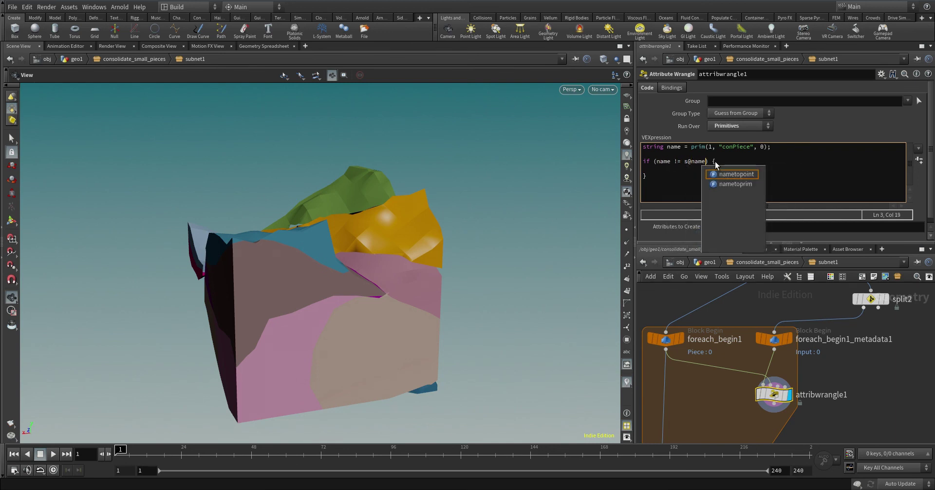
key("Escape")
key("Down")
type("re")
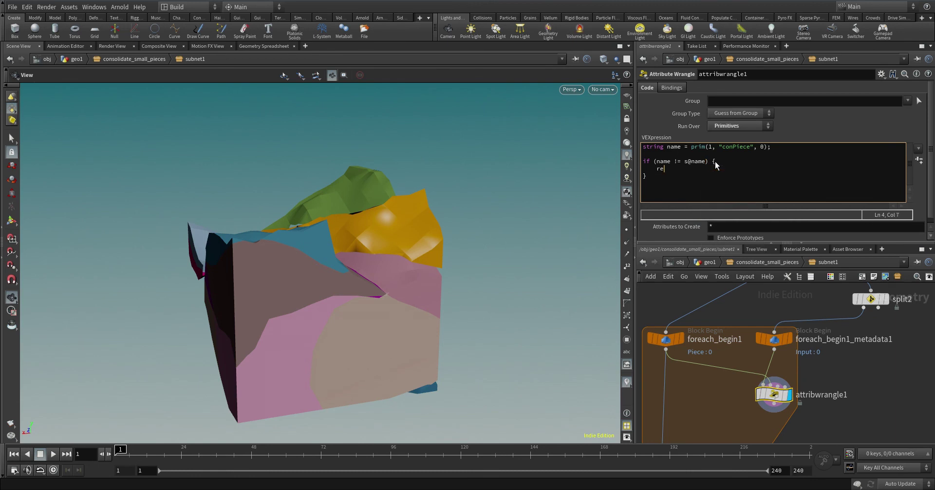
type("moveprim")
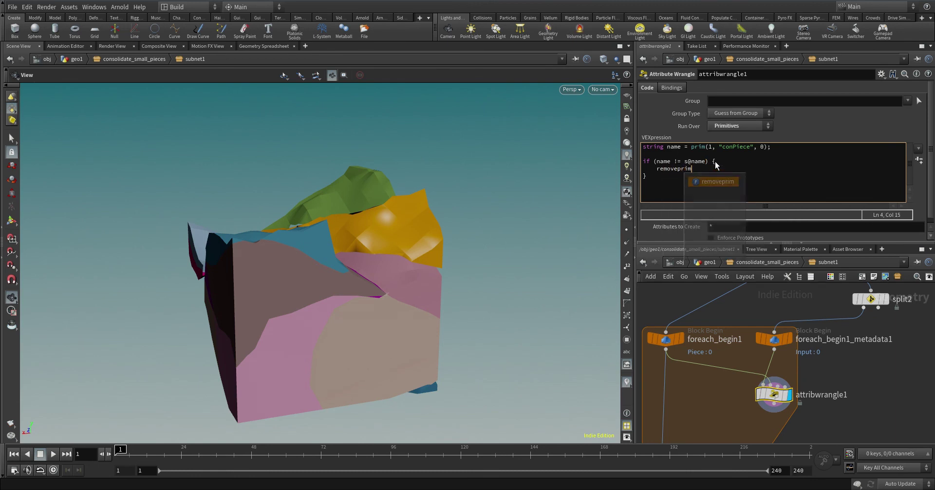
type("();")
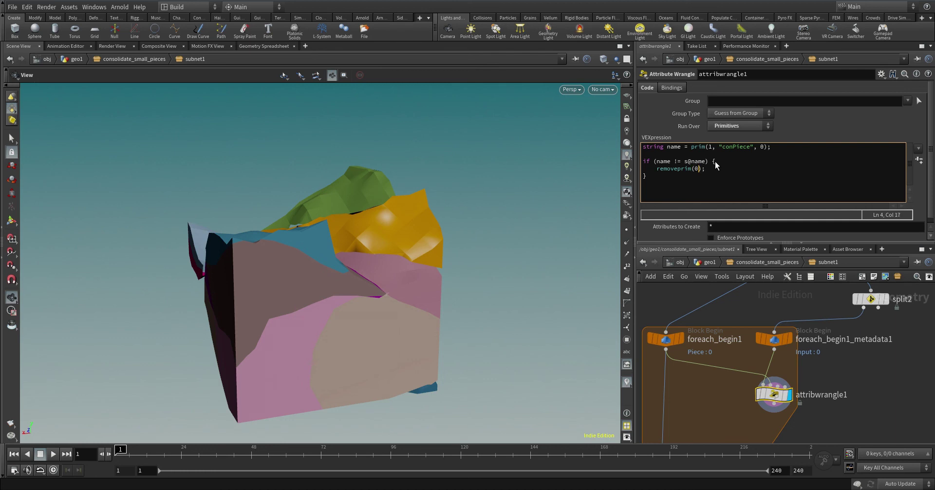
type("@primnum, 1")
left_click(825, 130)
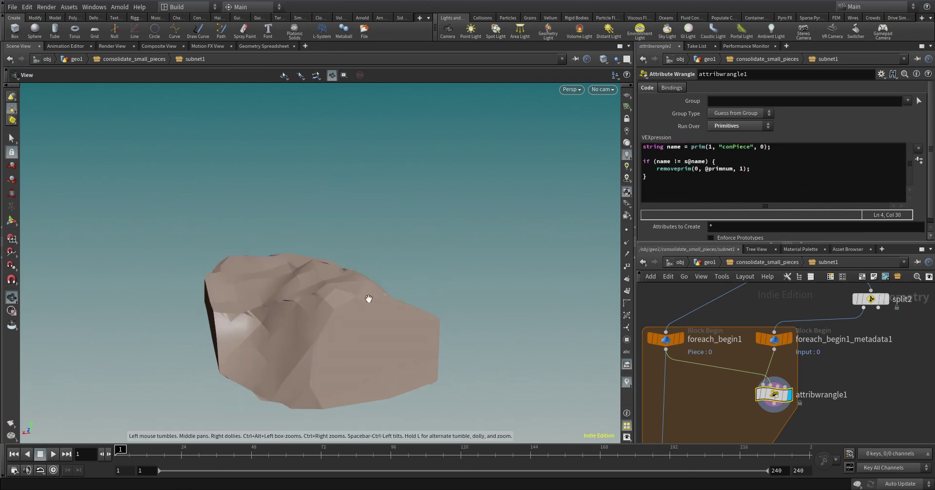
left_click_drag(370, 298, 404, 288)
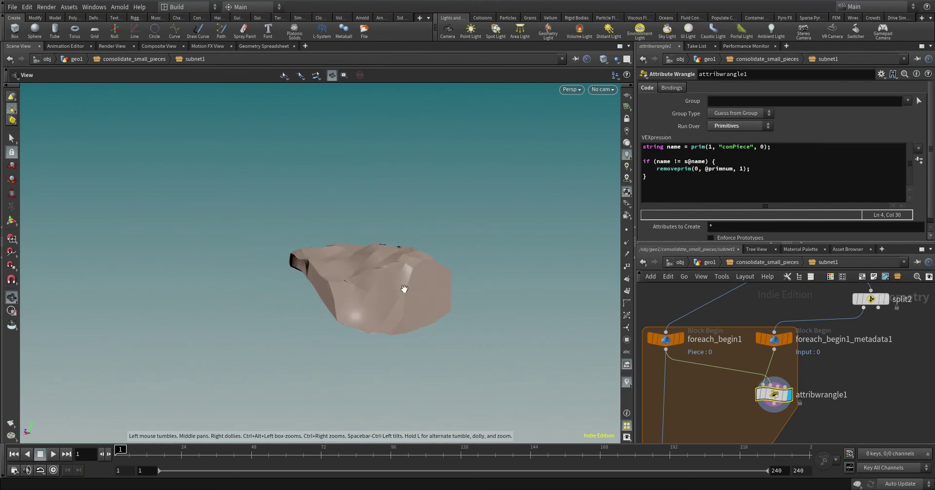
- Rename the Attribute Wrangle node to isolate
double_click(828, 395)
type("is")
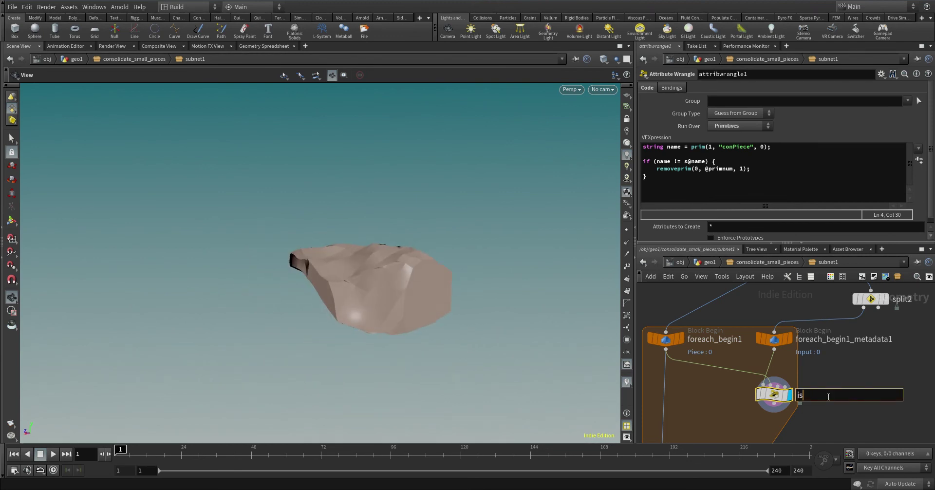
type("olate")
key("Return")
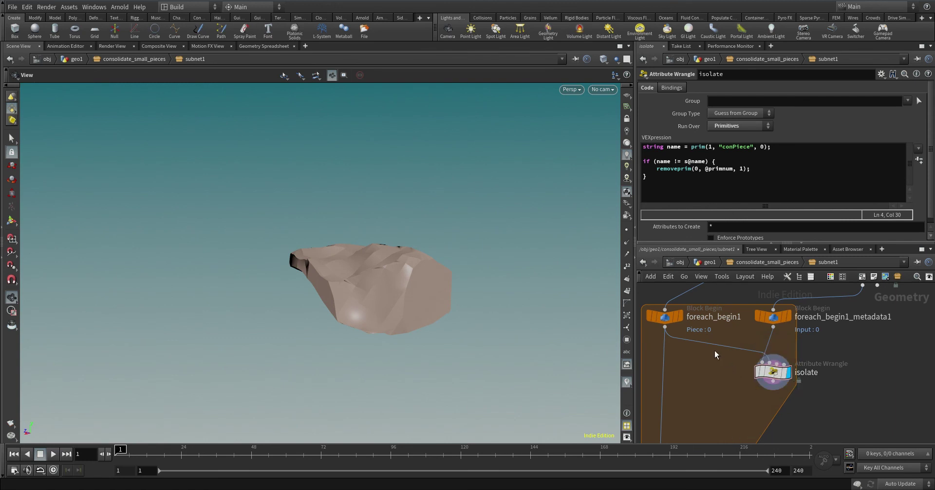
- Insert a second Attribute Wrangle on the wire below foreach_begin1 and connect isolate to its second input
key("Tab")
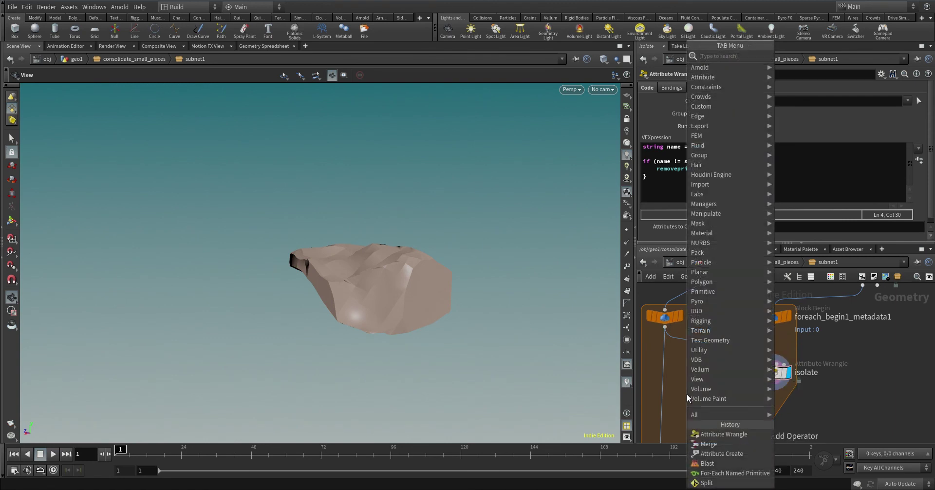
type("wrangle")
key("Return")
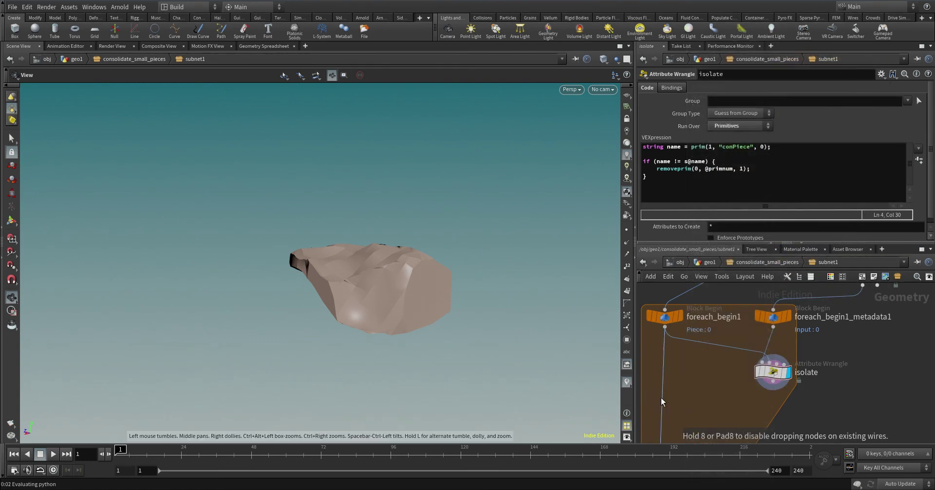
left_click(665, 398)
left_click_drag(663, 396, 774, 369)
middle_click_drag(711, 439, 722, 375)
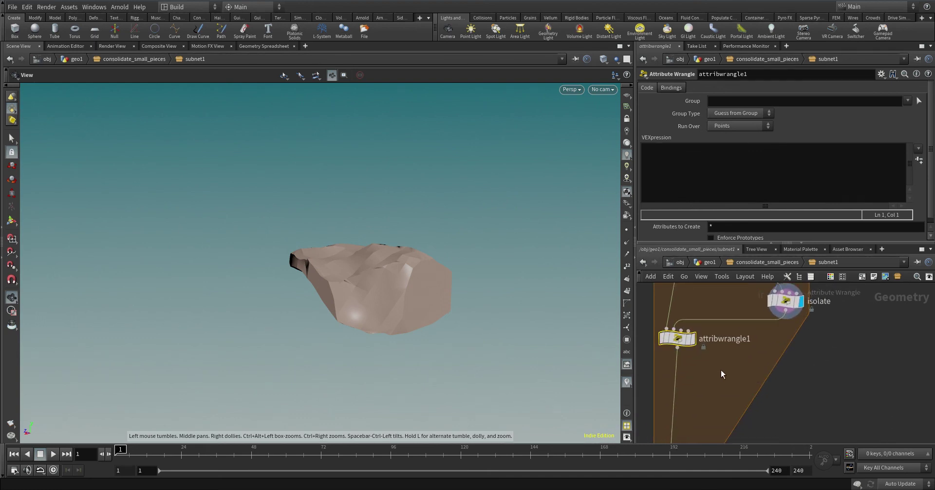
- Rename the new Attribute Wrangle node to transfer_attribs
double_click(720, 338)
type("transfe")
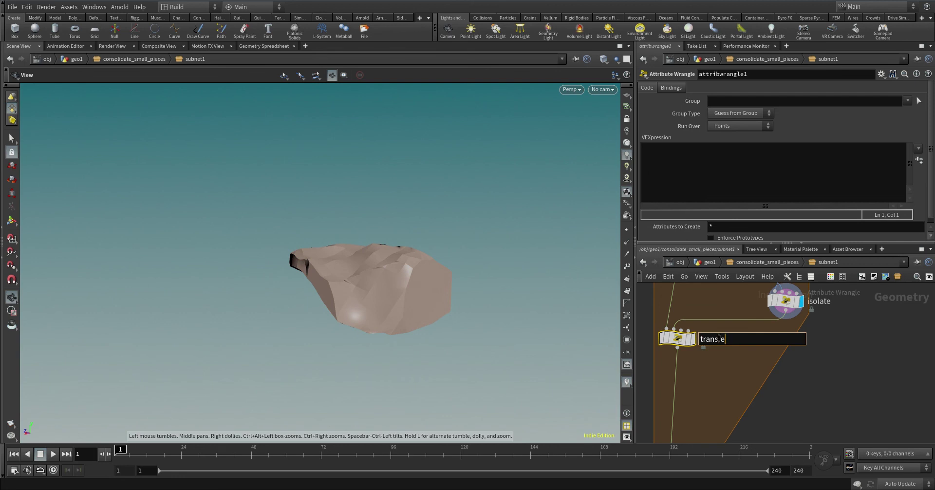
type("r_attribs")
key("Return")
middle_click_drag(728, 375, 761, 392)
- Run transfer_attribs over Primitives and enter the VEX line s@name = prim(1, "name", 0);
left_click(741, 126)
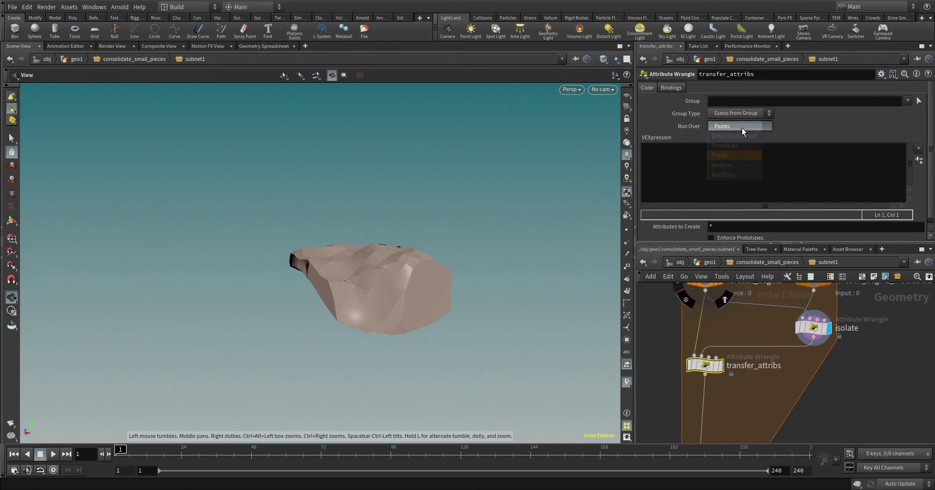
left_click(742, 146)
left_click(710, 160)
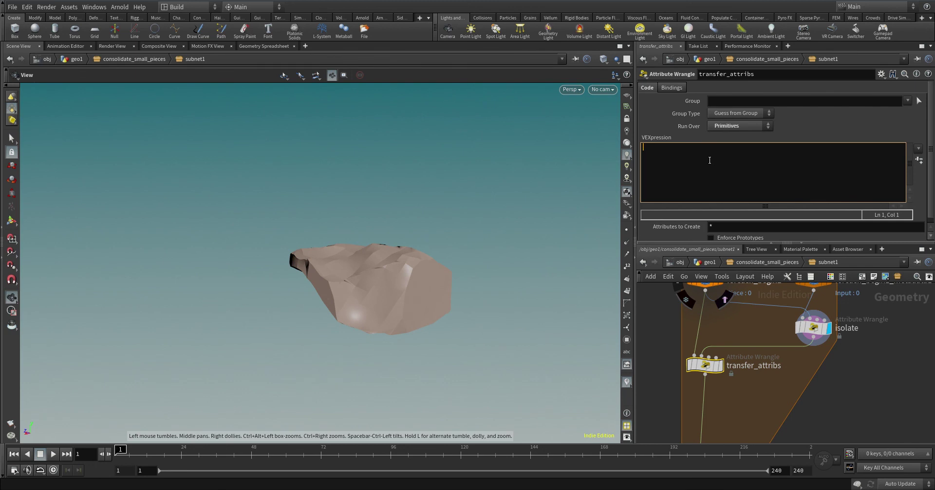
type("s@")
type("name =")
type(" prim();")
type("1, \"name\", 0);")
key("Return")
- Add a second VEX line, f@volume += prim(1, "volume", 0);, to transfer_attribs
type("f@")
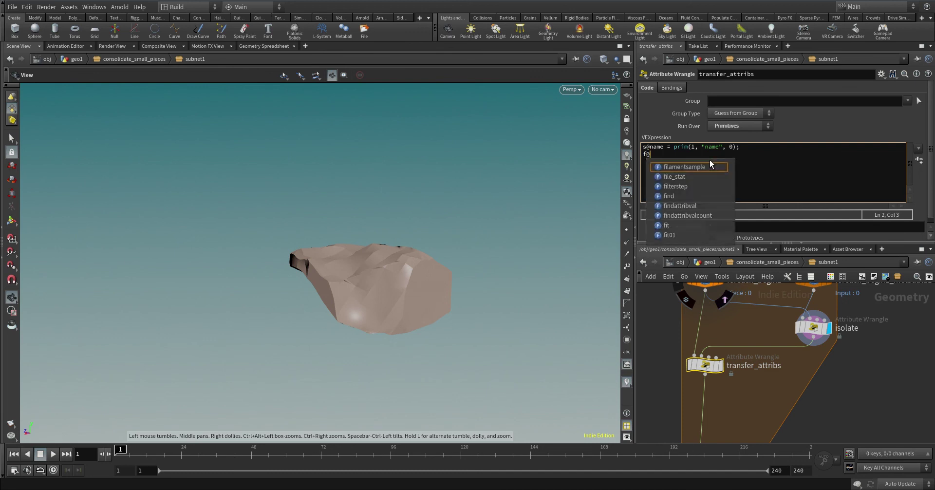
type("volum")
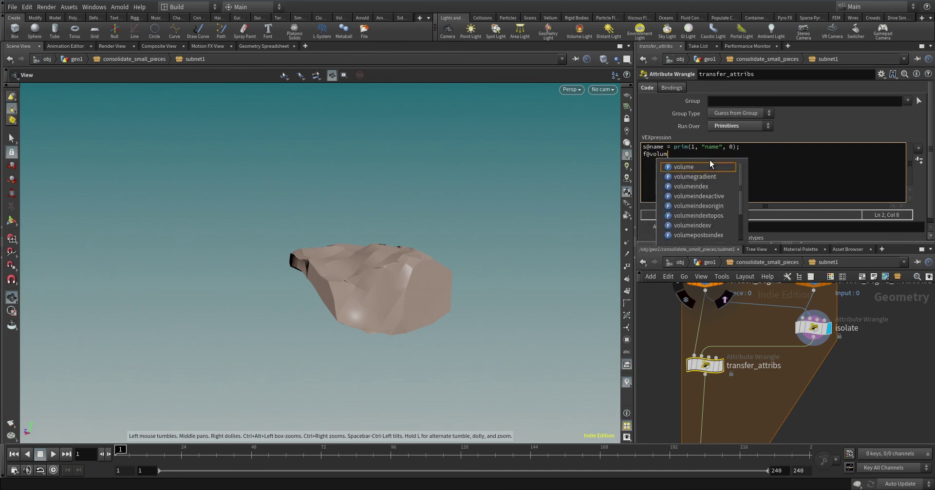
type("e += ")
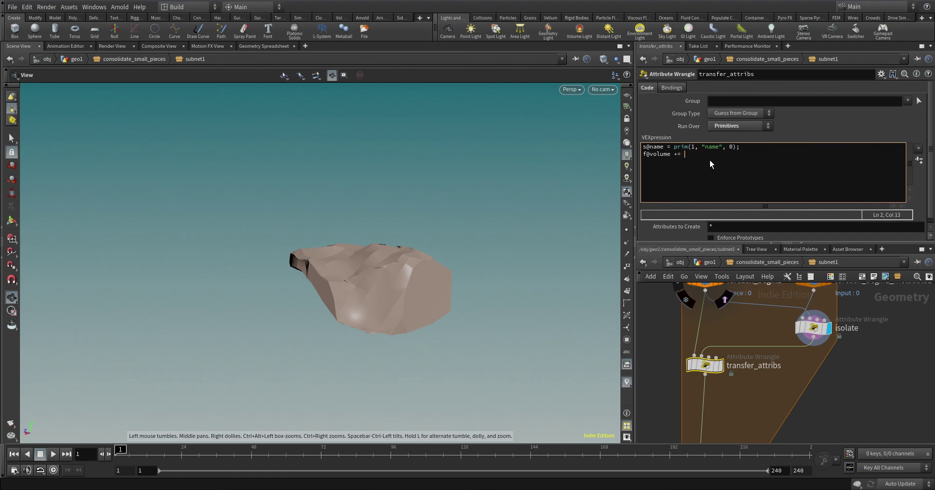
type("prim();")
type("1, \"")
type("volume")
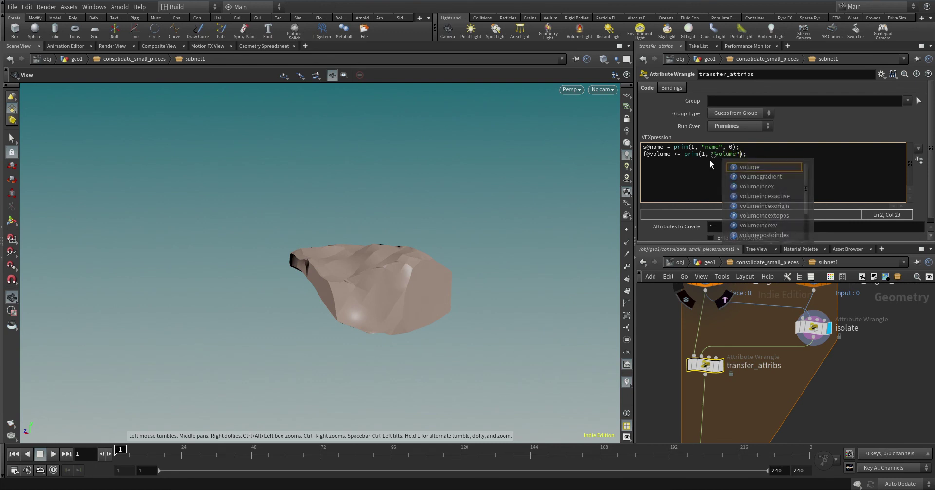
type(", 0")
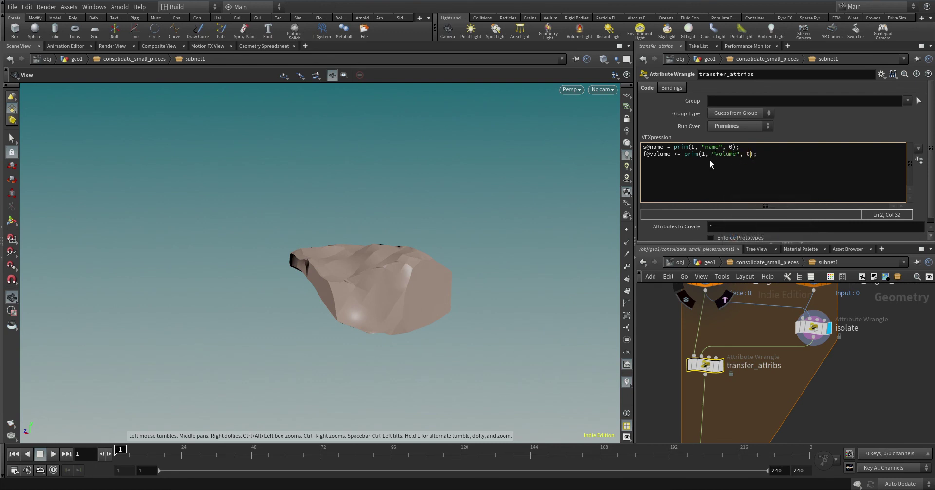
- Display transfer_attribs and compare its primitive attributes bypassed and active in the Geometry Spreadsheet, then return to the scene view
left_click(719, 365)
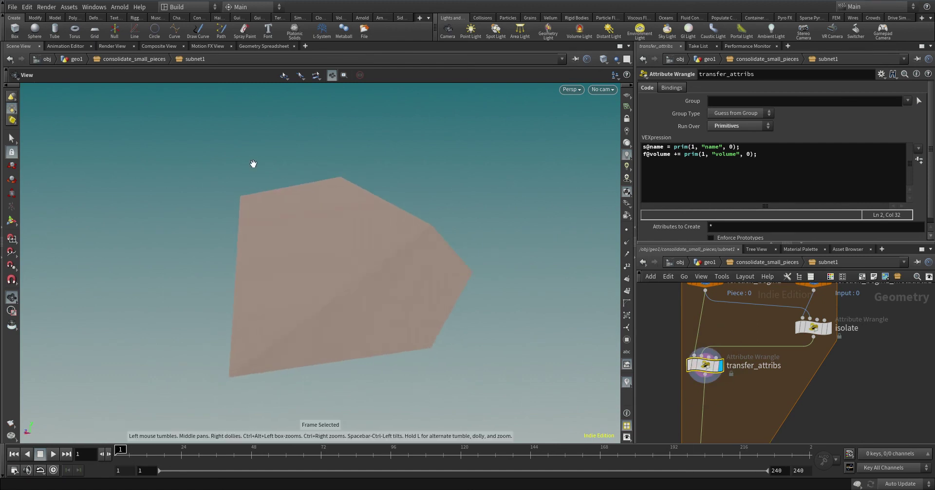
left_click(263, 46)
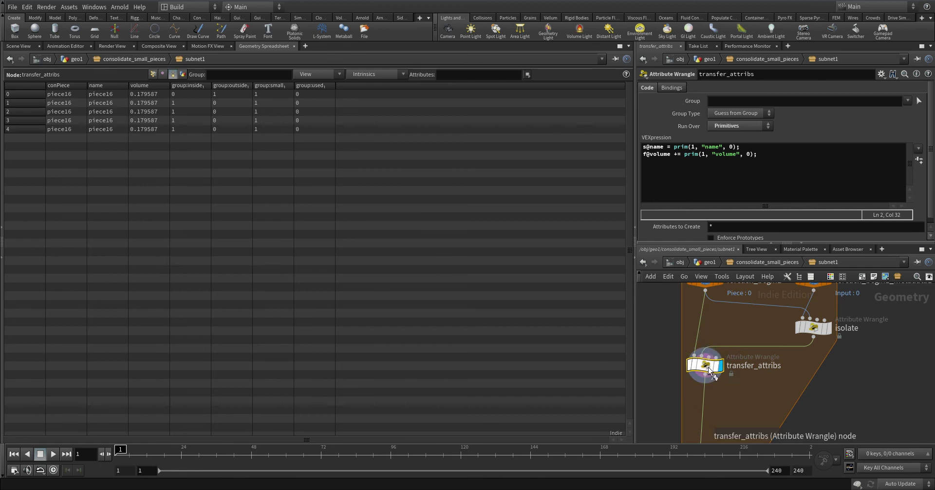
key("b")
key("b")
key("b")
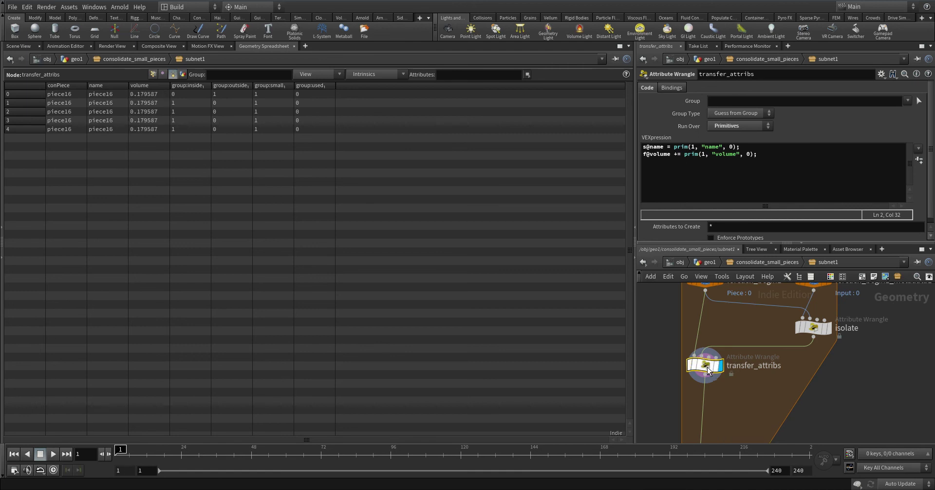
left_click(17, 46)
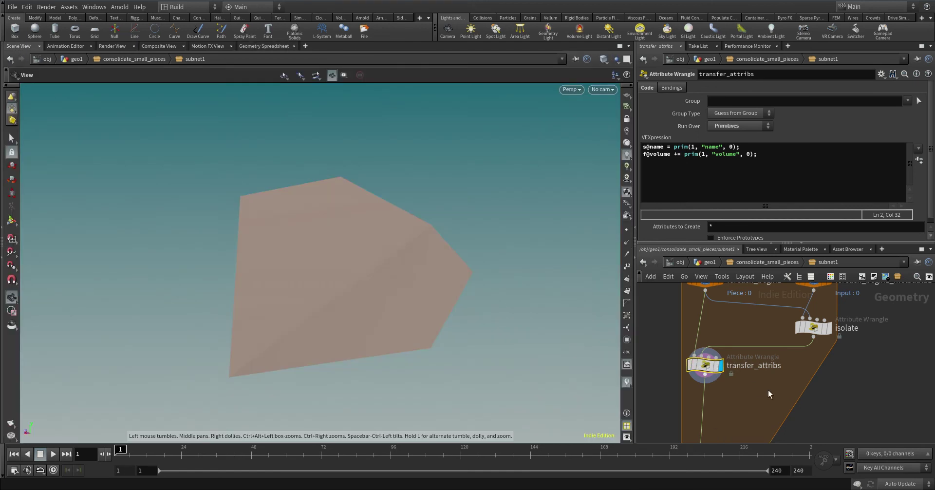
- Insert a Merge node after transfer_attribs, connect isolate as its second input, and display it
middle_click_drag(757, 401, 743, 378)
left_click(741, 381)
key("Tab")
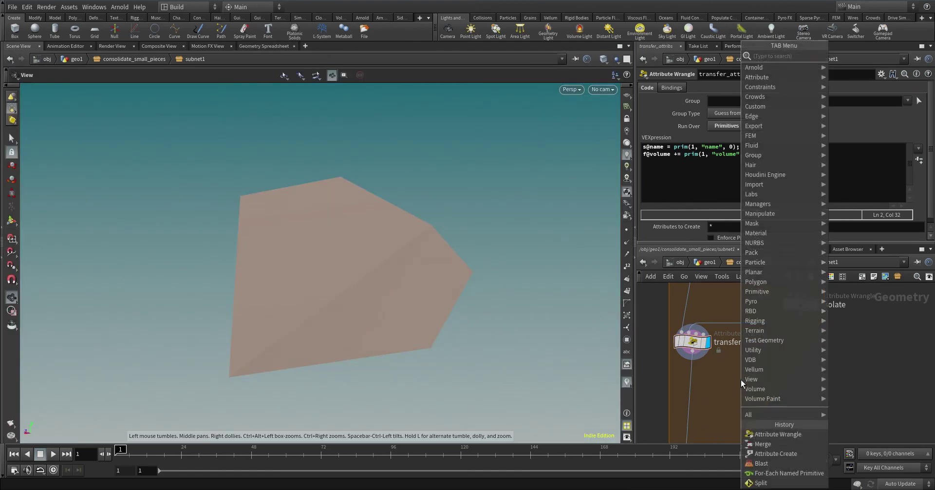
type("null")
key("Return")
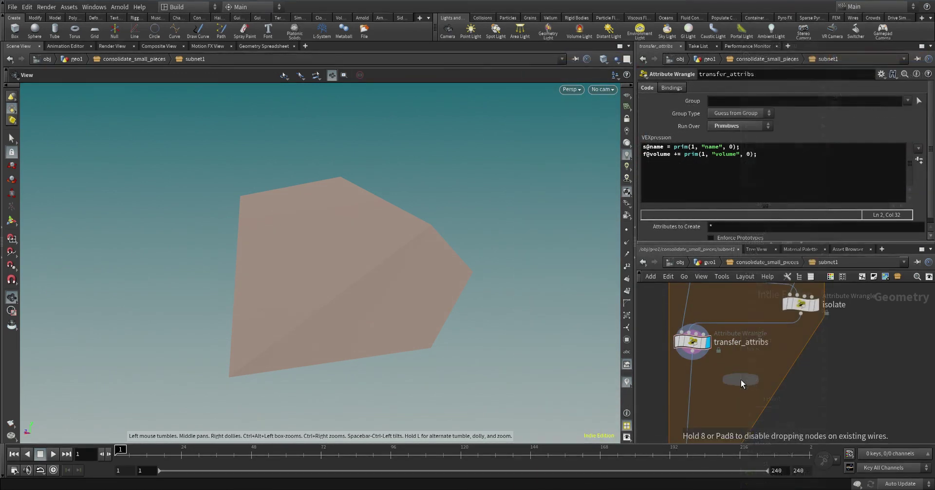
left_click(689, 397)
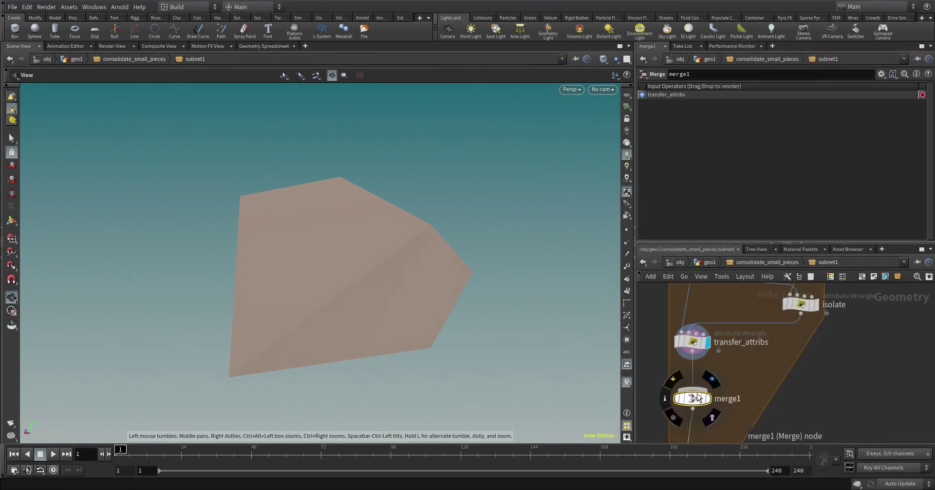
left_click_drag(692, 390, 825, 325)
left_click(707, 399)
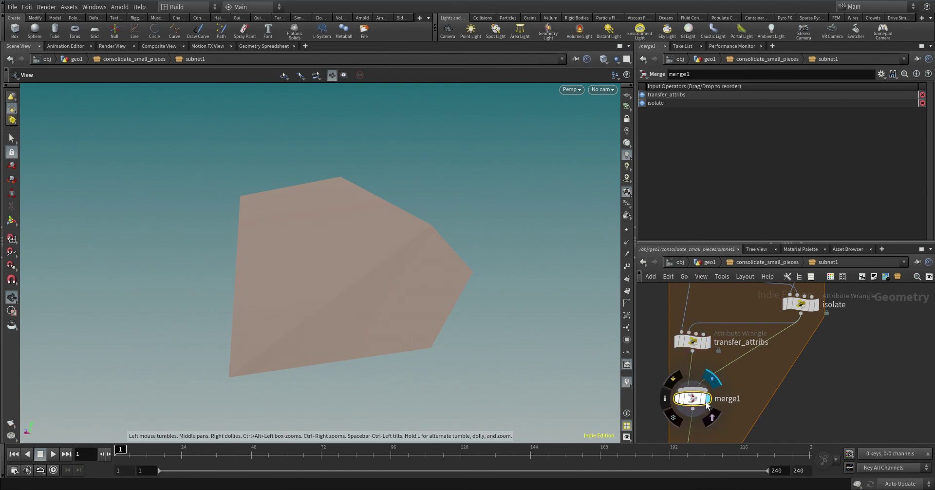
- Examine the small piece within the merged geometry up close while toggling the bypass of transfer_attribs
key("space+f")
left_click_drag(384, 288, 396, 294)
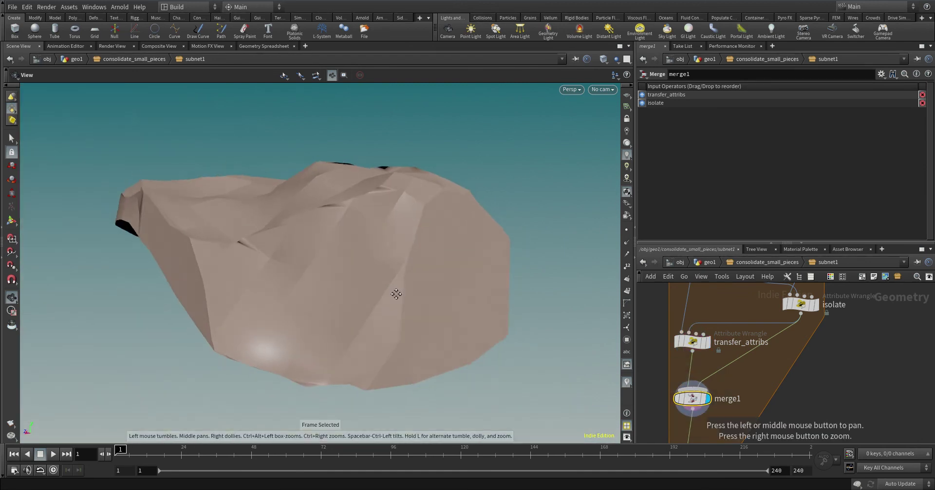
left_click(685, 307)
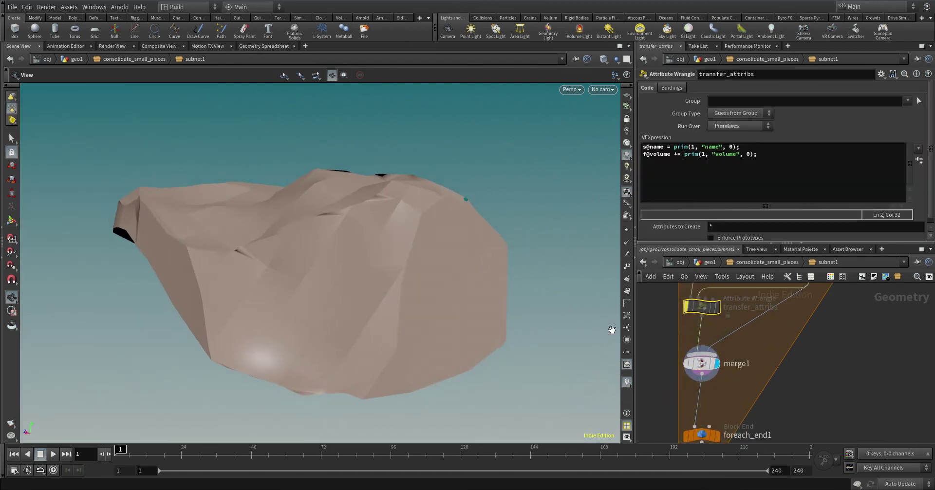
scroll(492, 187, "up", 5)
mouse_move(492, 187)
left_mouse_down()
mouse_move(407, 244)
mouse_move(443, 261)
mouse_move(417, 267)
mouse_move(423, 261)
mouse_move(417, 275)
mouse_move(382, 289)
mouse_move(390, 253)
mouse_move(370, 279)
mouse_move(357, 247)
mouse_move(382, 273)
mouse_move(369, 284)
mouse_move(445, 232)
mouse_move(511, 203)
mouse_move(370, 265)
mouse_move(346, 254)
mouse_move(383, 237)
mouse_move(352, 230)
left_mouse_up()
scroll(438, 265, "up", 2)
left_click(702, 308)
left_click(686, 307)
- Move foreach_end1 down and insert a Clean node on the wire between merge1 and foreach_end1
middle_click_drag(754, 420, 744, 346)
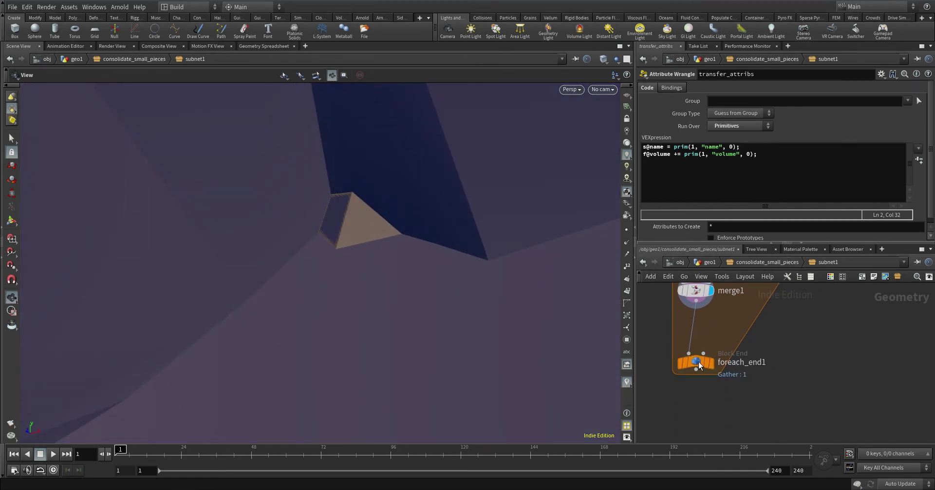
left_click_drag(698, 362, 698, 405)
key("Tab")
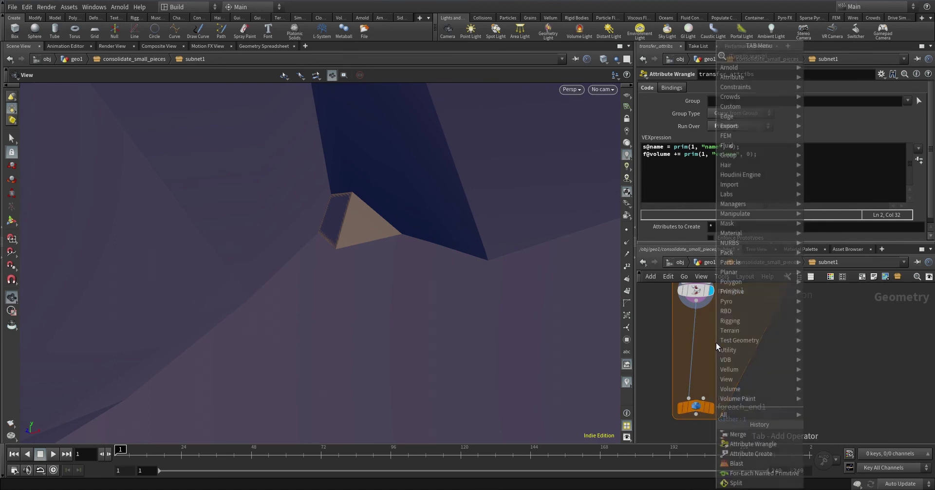
type("clean")
key("Return")
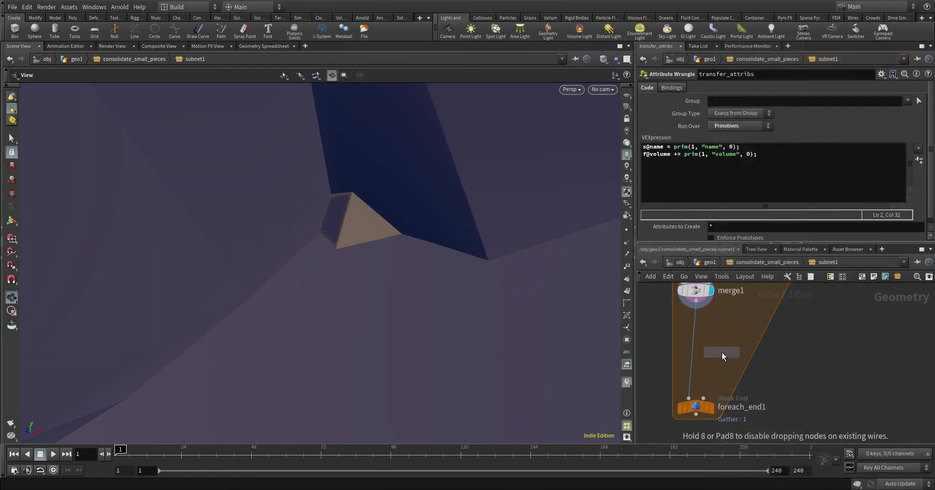
left_click(697, 327)
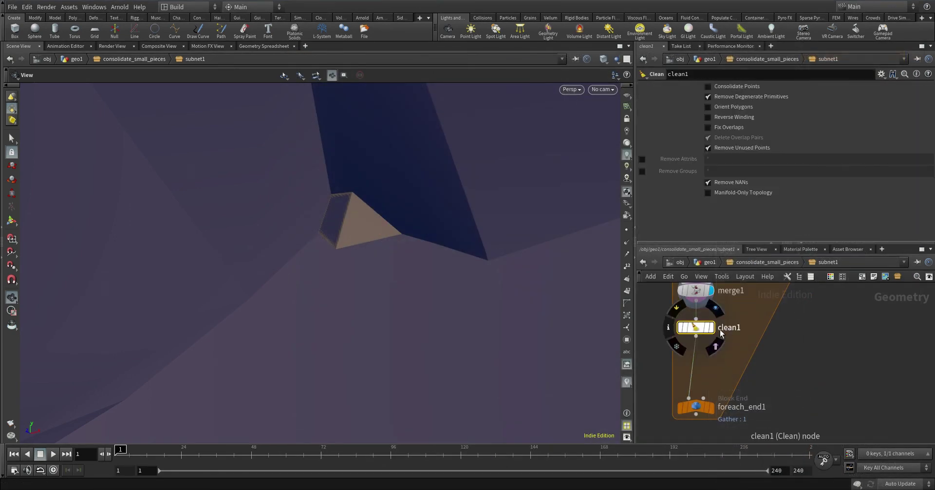
- On the Clean node, disable Remove Degenerate Primitives and Remove Unused Points, and enable Fix Overlaps and Consolidate Points
left_click(733, 97)
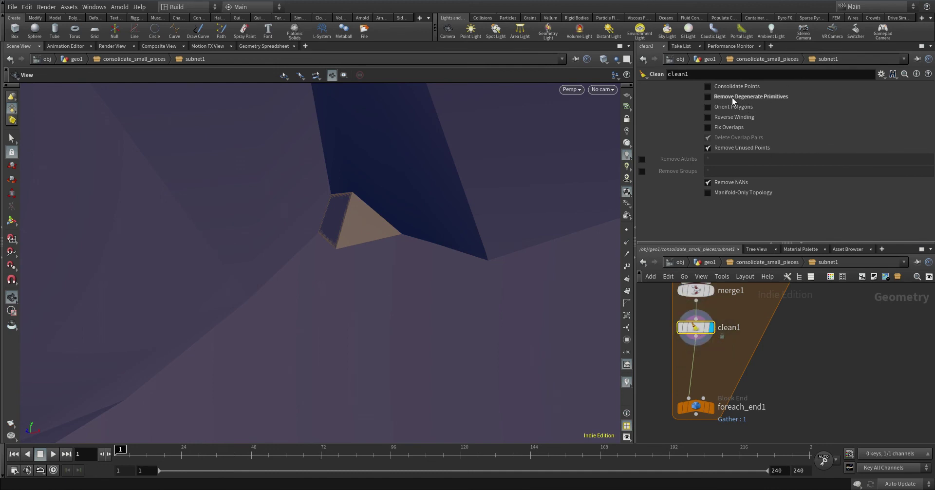
left_click(730, 146)
left_click(722, 127)
left_click(723, 86)
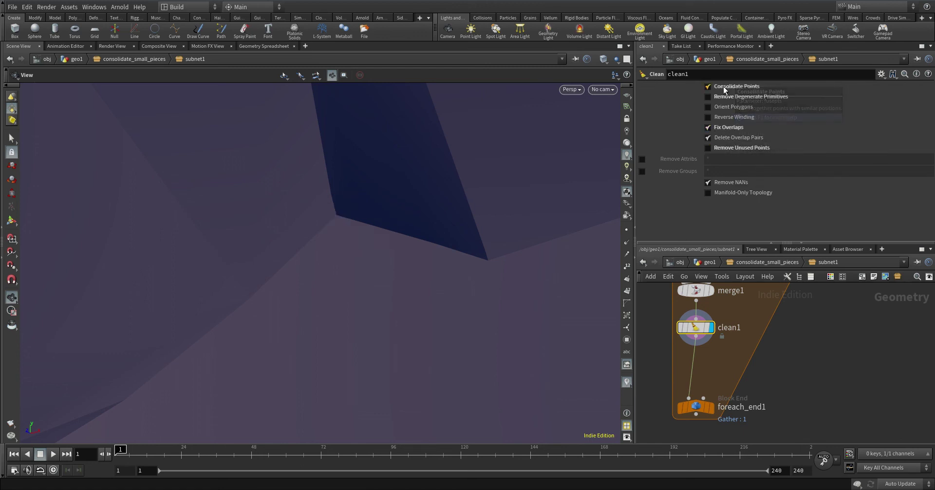
- Frame the merged piece in the viewport and lay out the nodes of the for-each block neatly
left_click_drag(431, 228, 371, 241)
key("f")
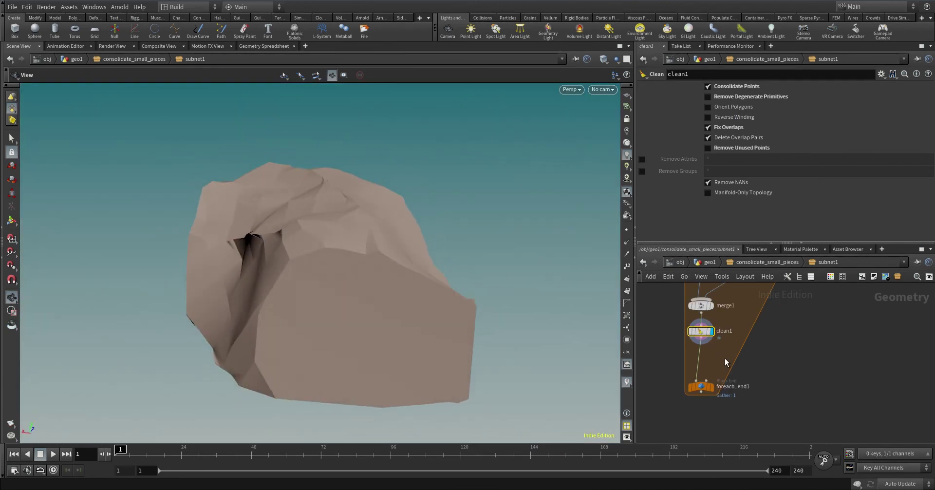
scroll(709, 393, "down", 4)
scroll(696, 390, "down", 4)
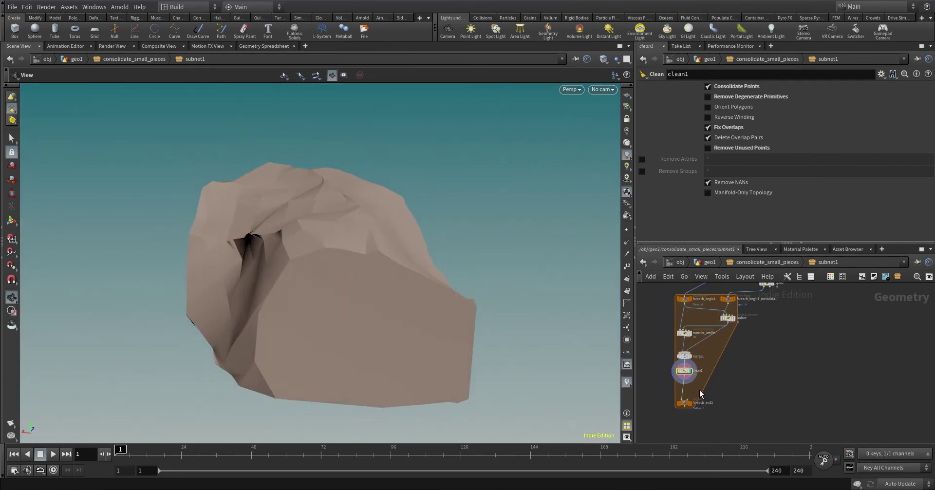
mouse_move(663, 331)
left_mouse_down()
mouse_move(711, 425)
mouse_move(658, 321)
left_mouse_up()
key("l")
middle_click_drag(699, 341, 774, 339)
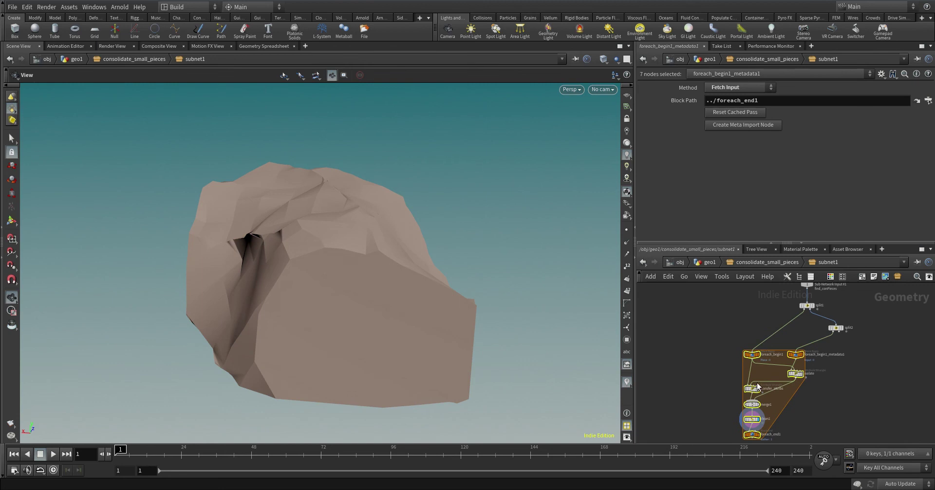
- Add a Compiled Block and wrap the for-each block with its begin and end nodes
left_click(724, 361)
key("Tab")
type("compile")
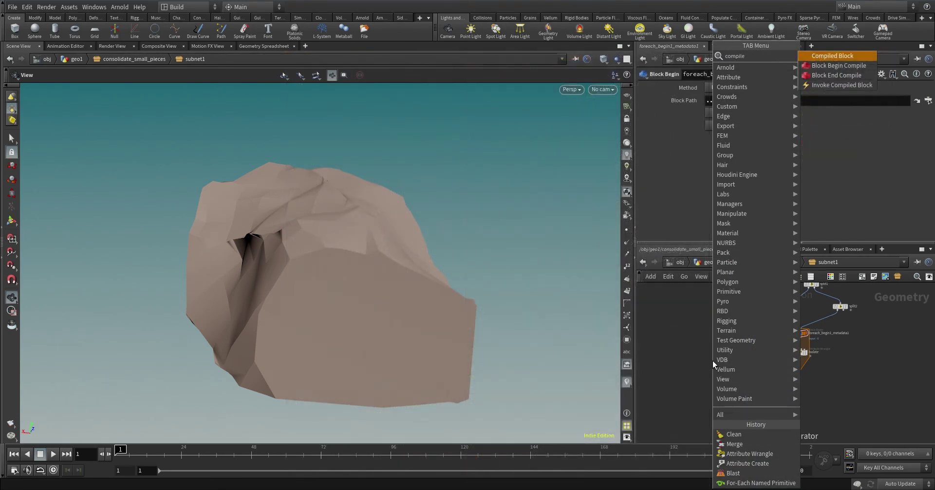
key("Return")
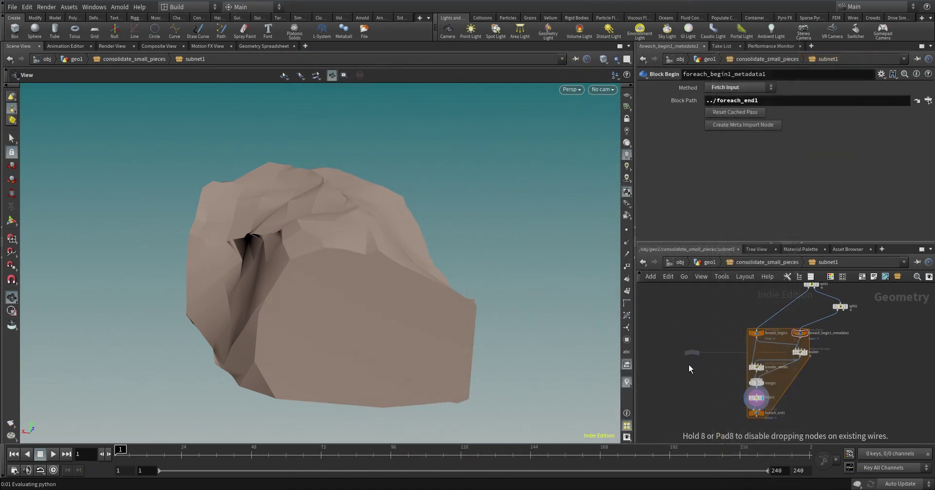
left_click(688, 364)
left_click_drag(690, 375, 799, 305)
scroll(823, 341, "up", 3)
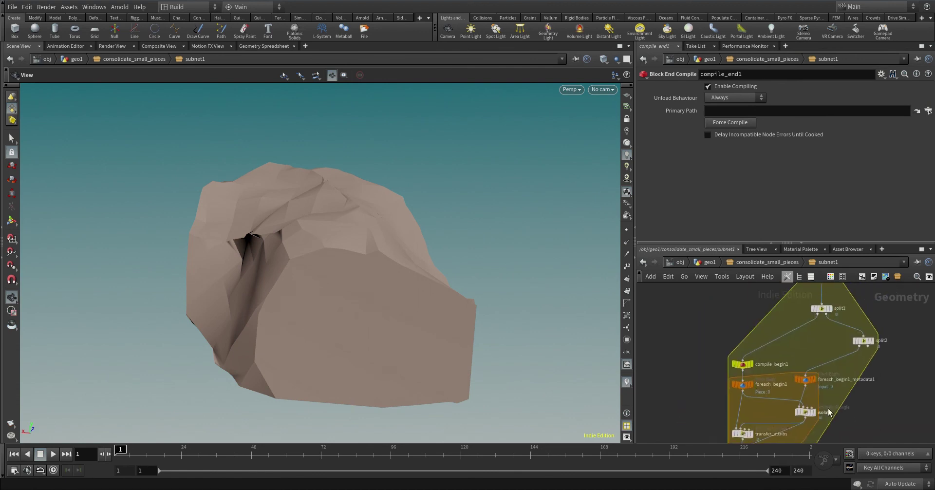
- Duplicate the compile begin node onto the wire between split2 and foreach_begin1_metadata1 and tidy the block's layout
left_click_drag(740, 365, 826, 313, "alt")
scroll(816, 338, "up", 3)
scroll(817, 338, "down", 5)
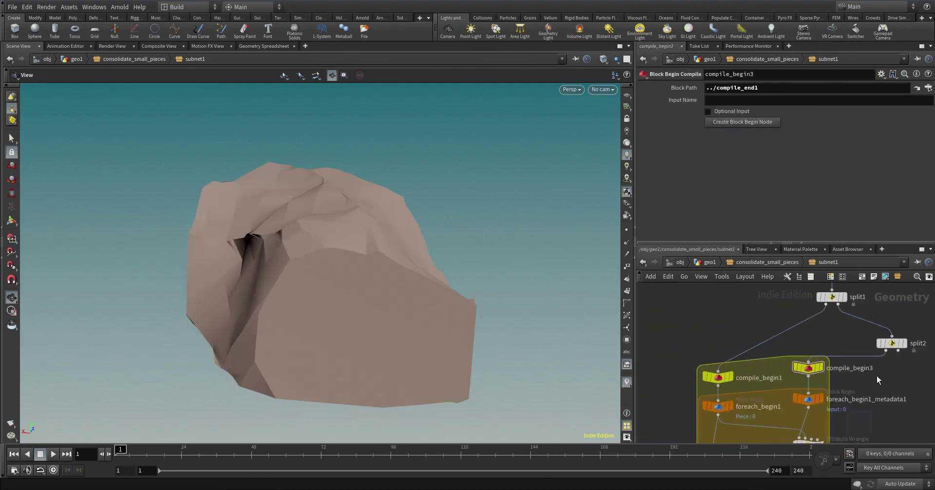
left_click(799, 355, "shift")
middle_click_drag(801, 355, 800, 278)
- Enable Multithread when Compiled on foreach_end1 and display compile_end1
left_click(746, 373)
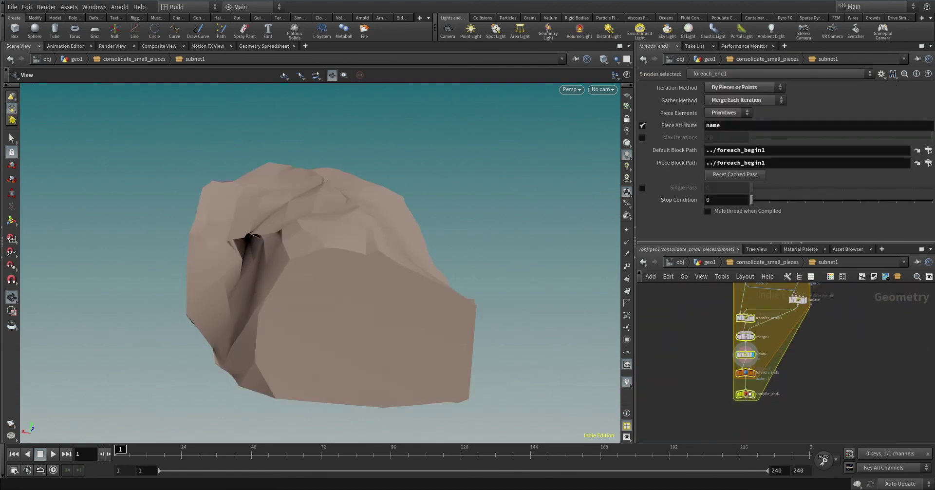
scroll(772, 382, "up", 3)
left_click(730, 211)
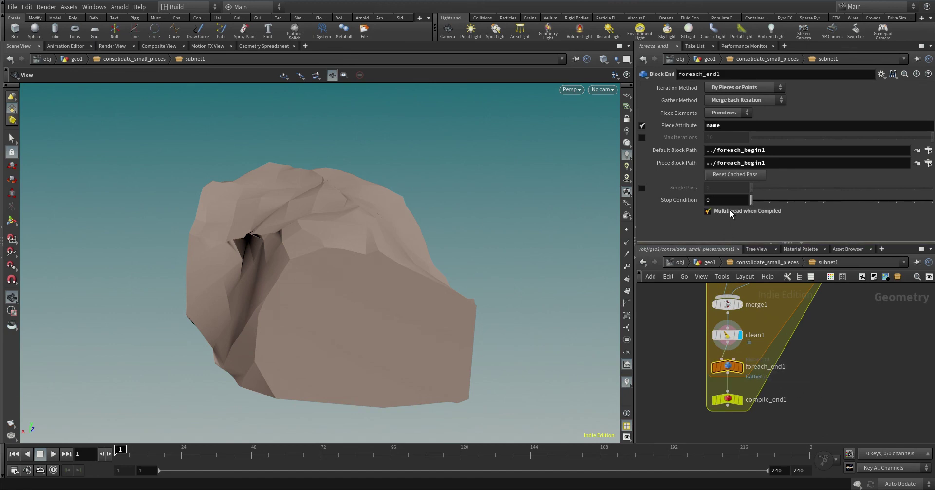
left_click(741, 399)
left_click(727, 400)
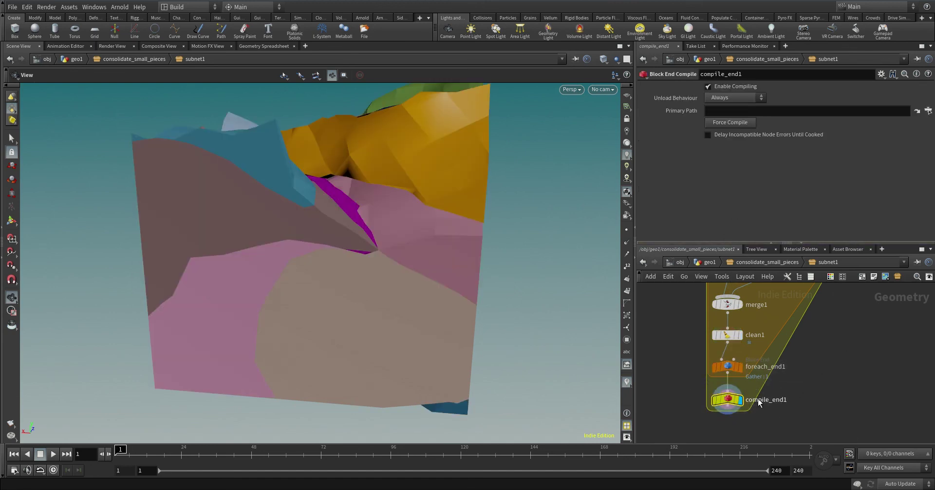
- Add a Merge node that combines compile_end1 with the remaining pieces from split2, and display it
scroll(758, 398, "down", 3)
key("Tab")
type("merge")
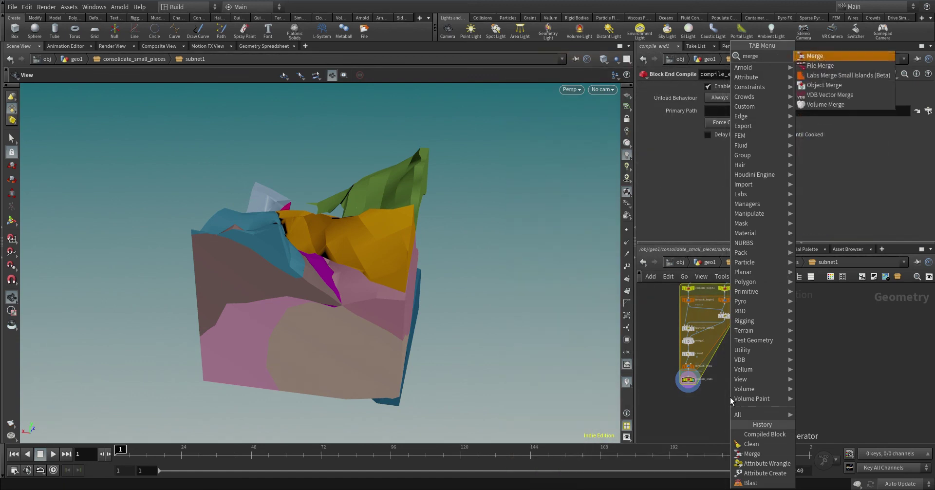
key("Return")
left_click(733, 410)
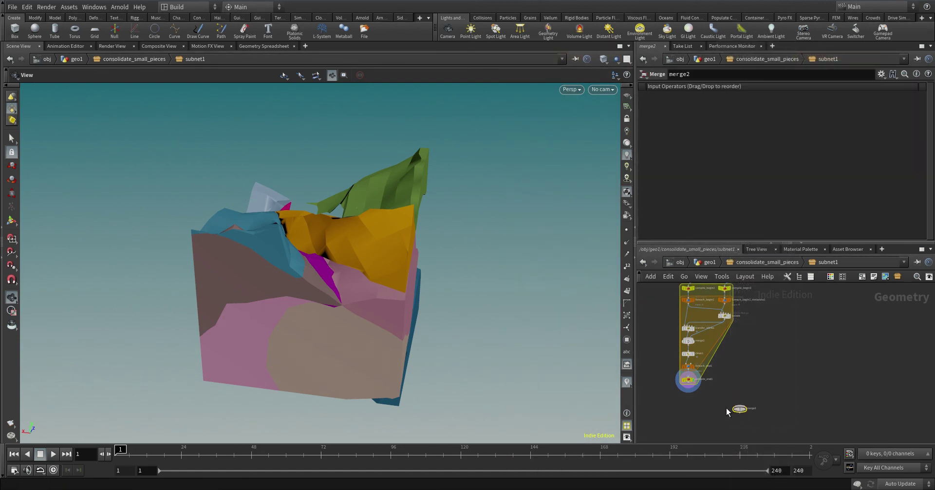
left_click(739, 405)
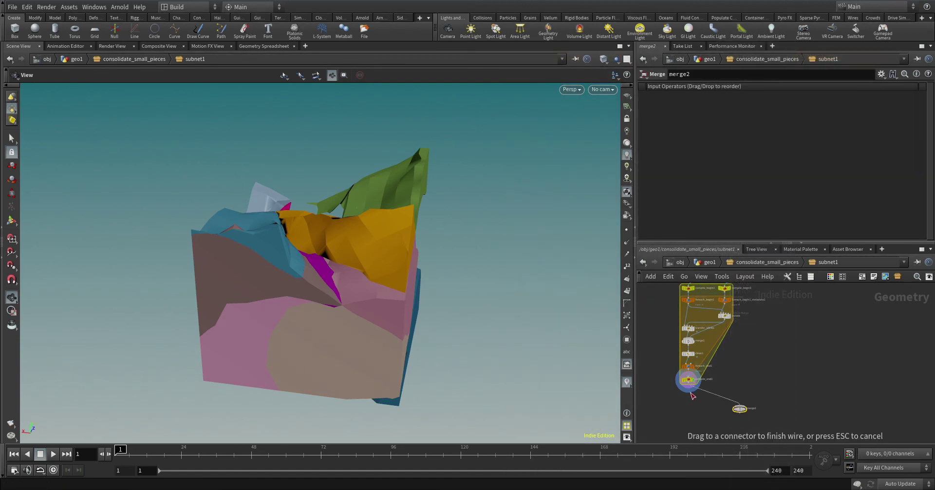
left_click(739, 405)
left_click(720, 287)
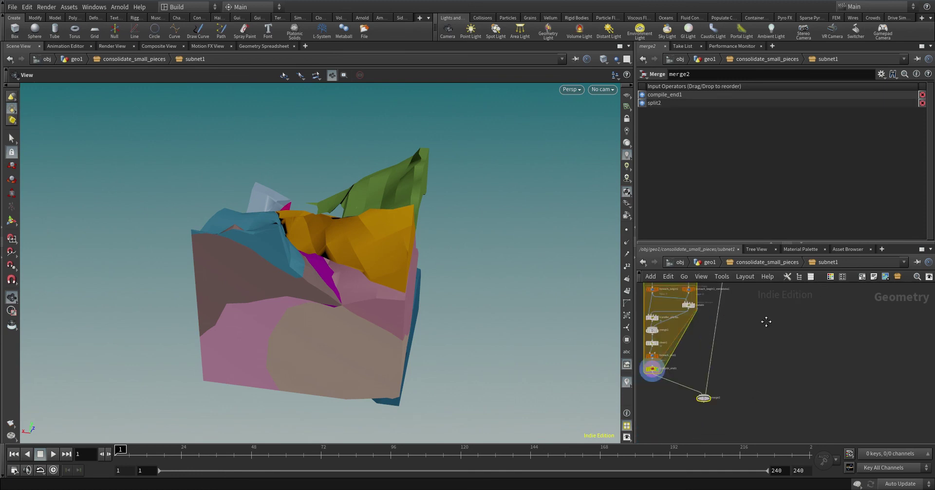
left_click(699, 377)
scroll(760, 380, "up", 3)
- Append a Clean node below merge2 and display it
left_click(770, 372)
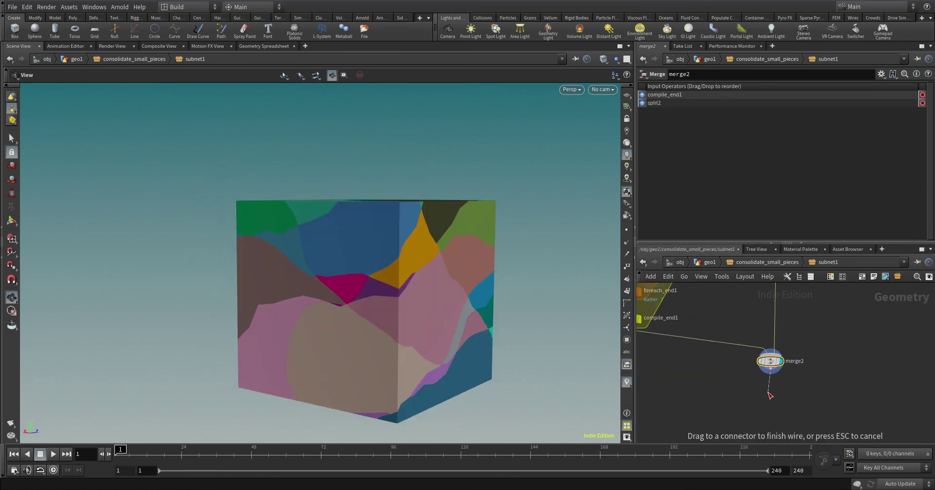
left_click(769, 394)
type("clean")
key("Return")
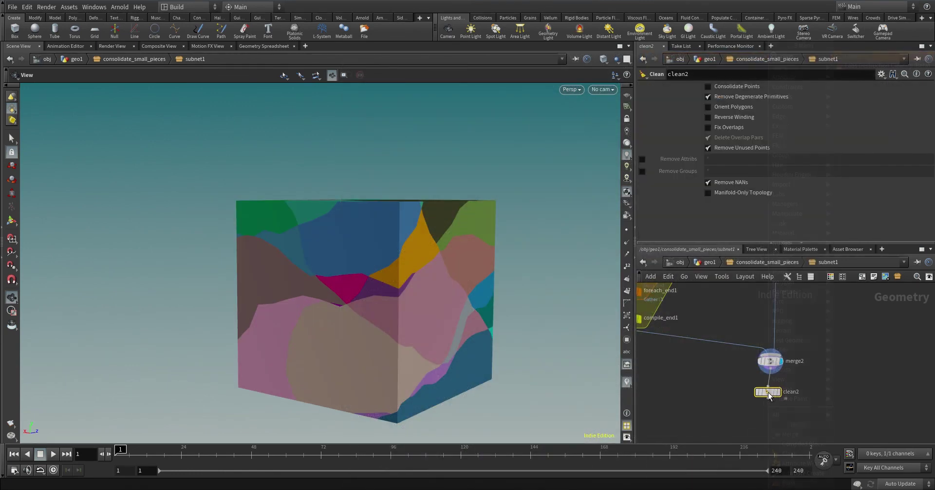
left_click(769, 399)
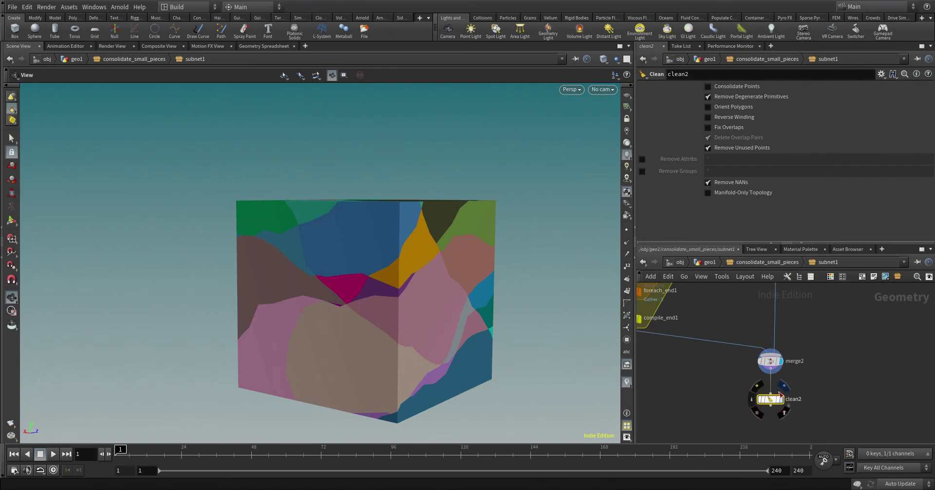
left_click(781, 395)
- On clean2, disable Remove Degenerate Primitives and Remove Unused Points, and remove the attribute conPiece and the groups small and used
left_click(720, 98)
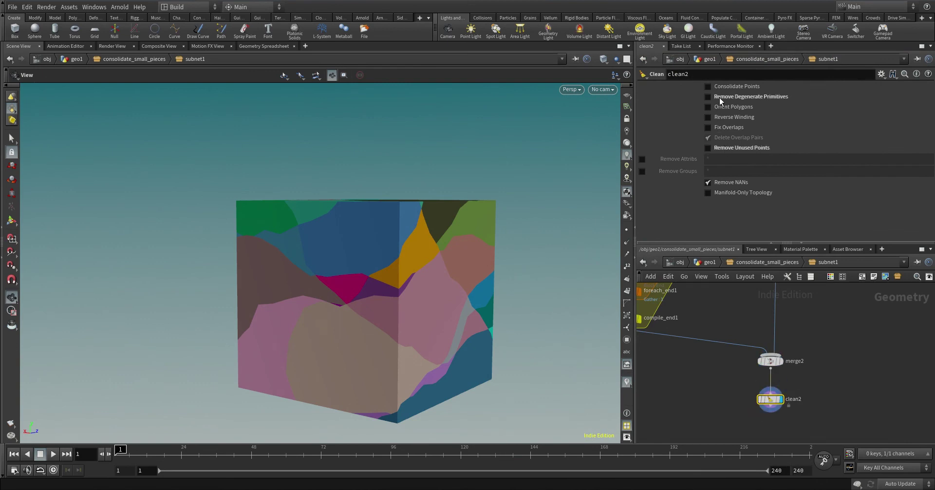
left_click(642, 159)
left_click(642, 171)
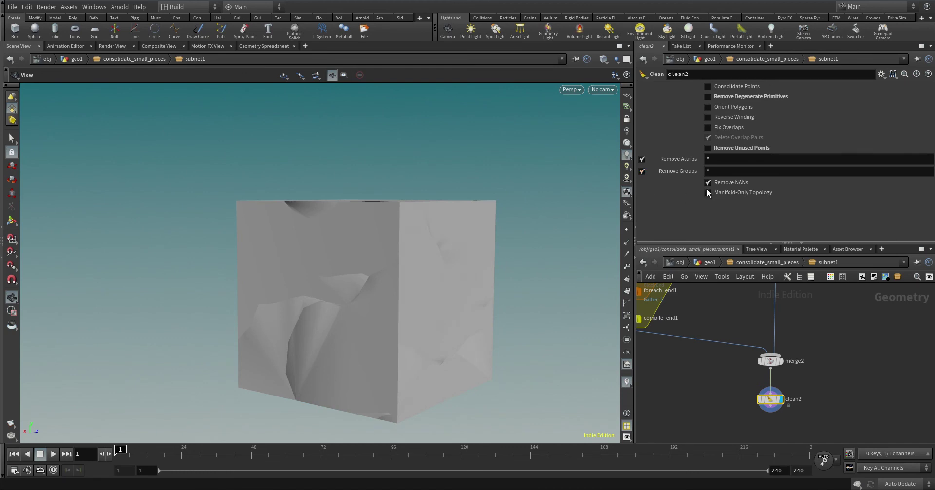
double_click(710, 159)
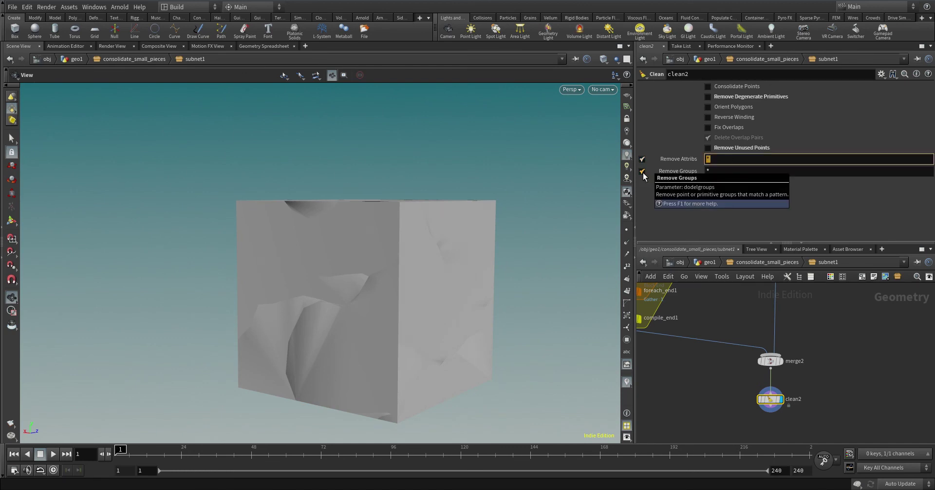
type("conPiece")
key("Return")
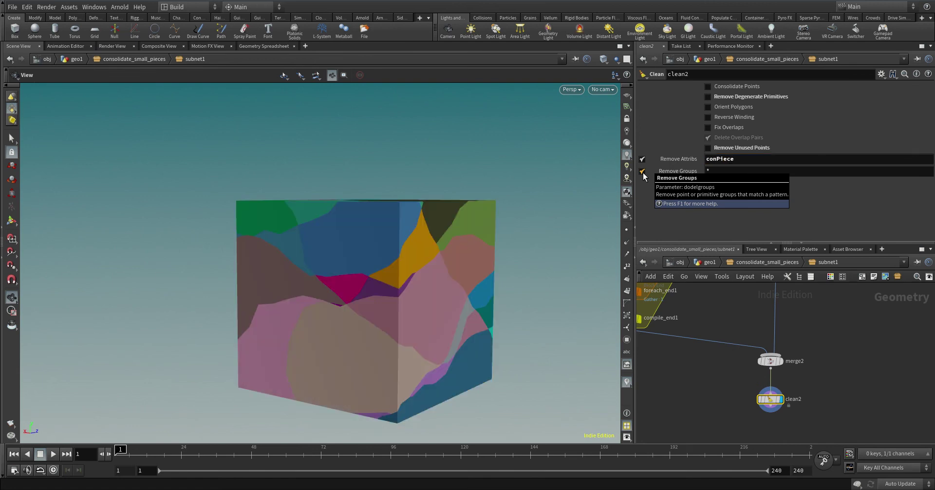
key("Tab")
type("small ")
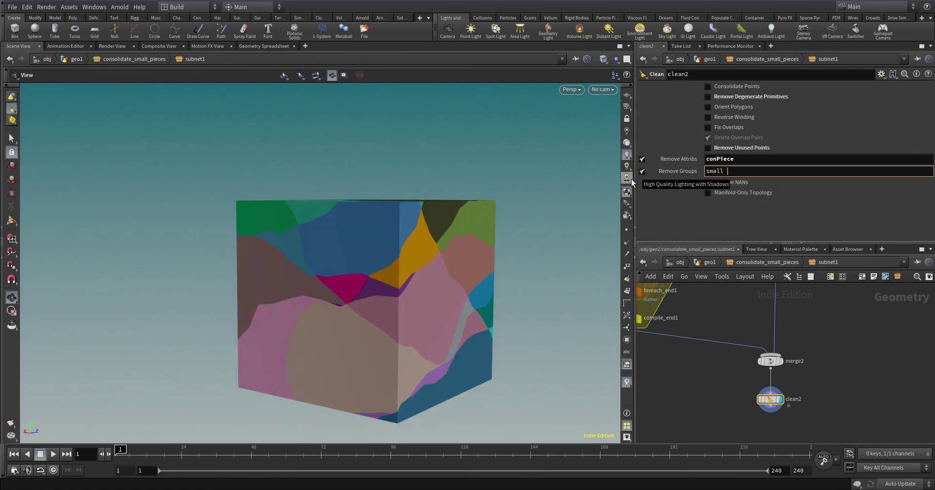
type("used")
key("Return")
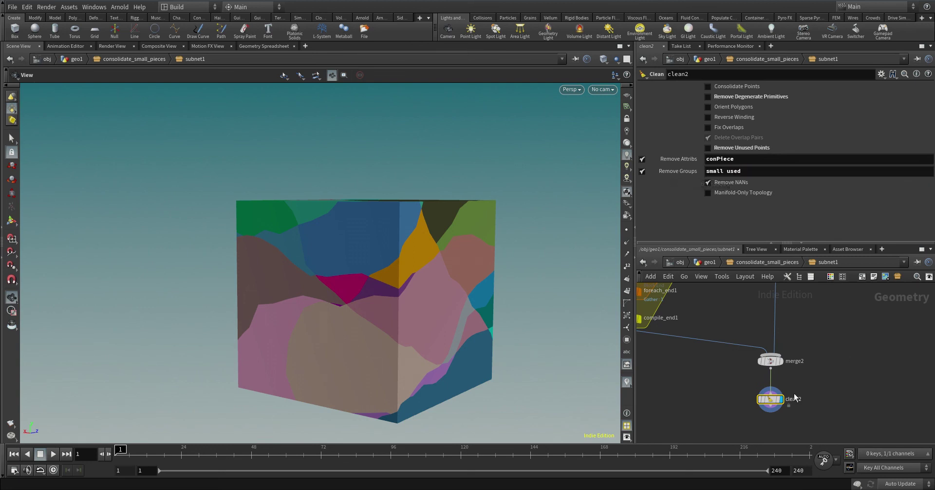
- Append a displayed Output node below clean2 and lay out the merge2, clean2 and output chain
middle_click_drag(795, 398, 801, 341)
left_click(776, 355)
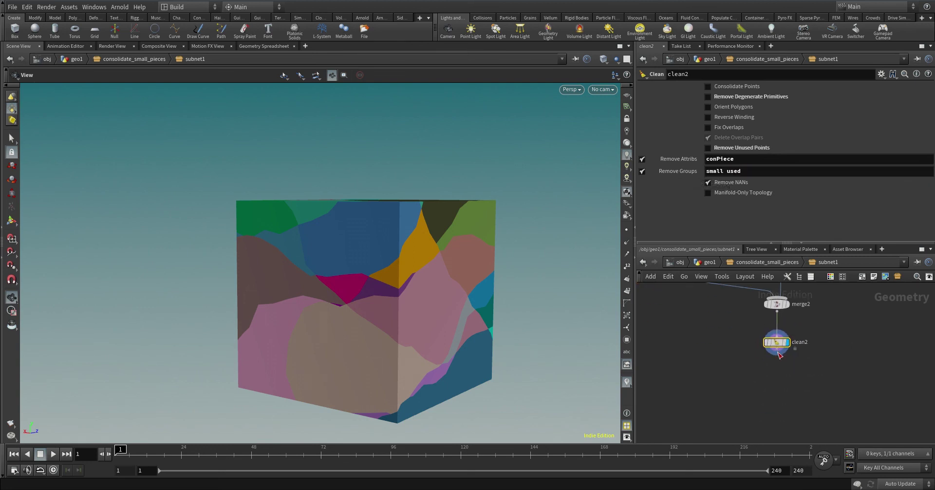
left_click(776, 389)
type("outp")
key("Return")
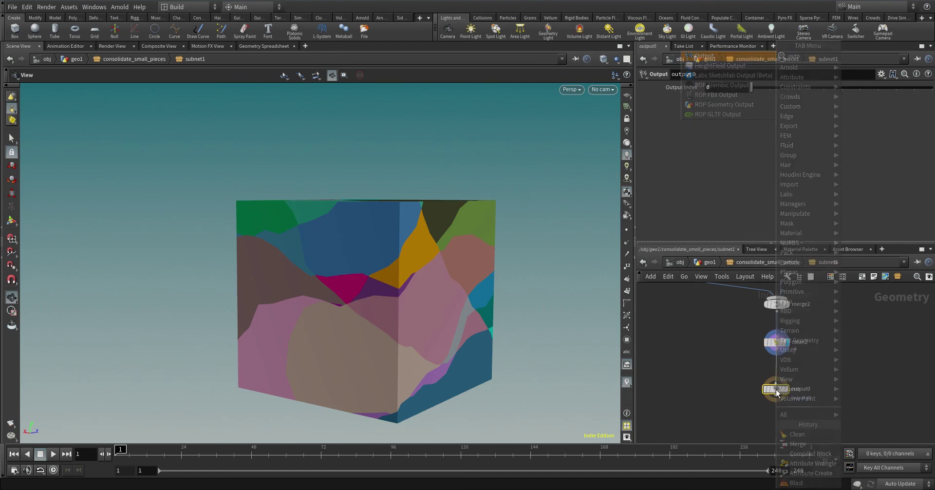
left_click(777, 382)
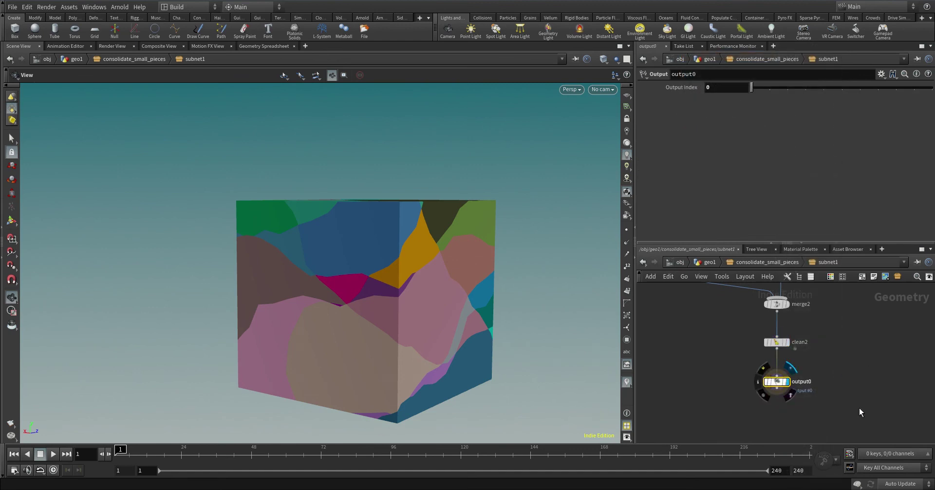
left_click_drag(859, 407, 786, 302)
key("l")
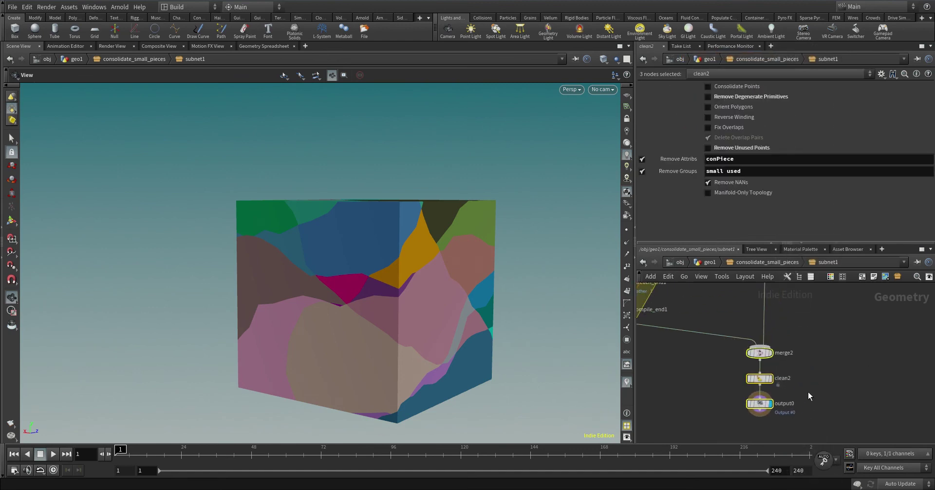
- Go up to consolidate_small_pieces, colour subnet1 red like find_conPieces, and rename it combine_pieces
left_click(779, 261)
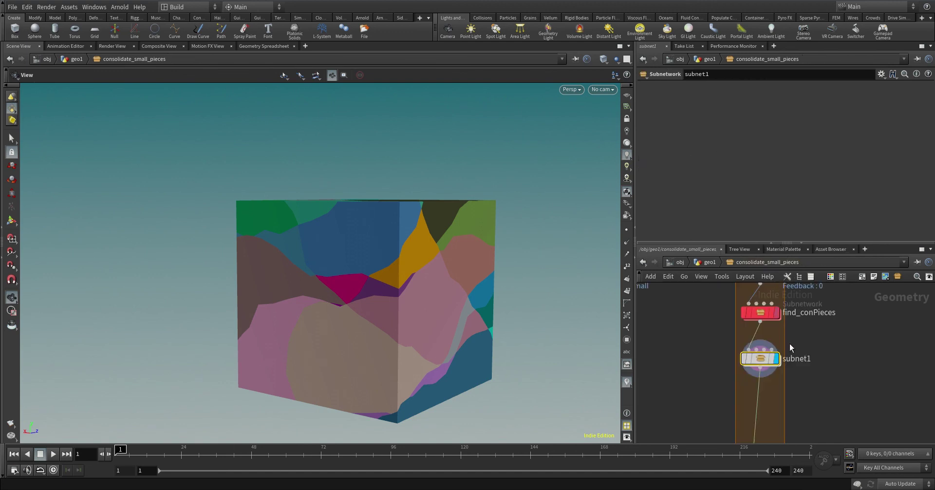
key("c")
left_click(890, 379)
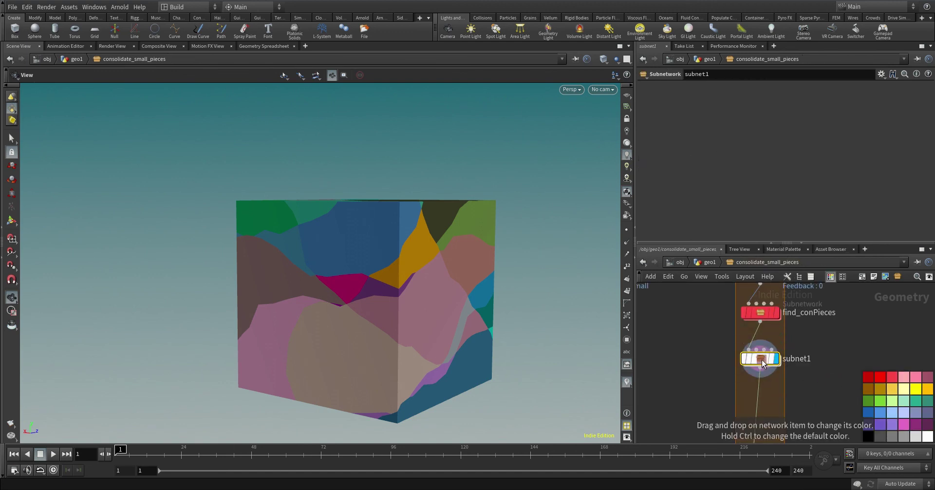
key("c")
key("F2")
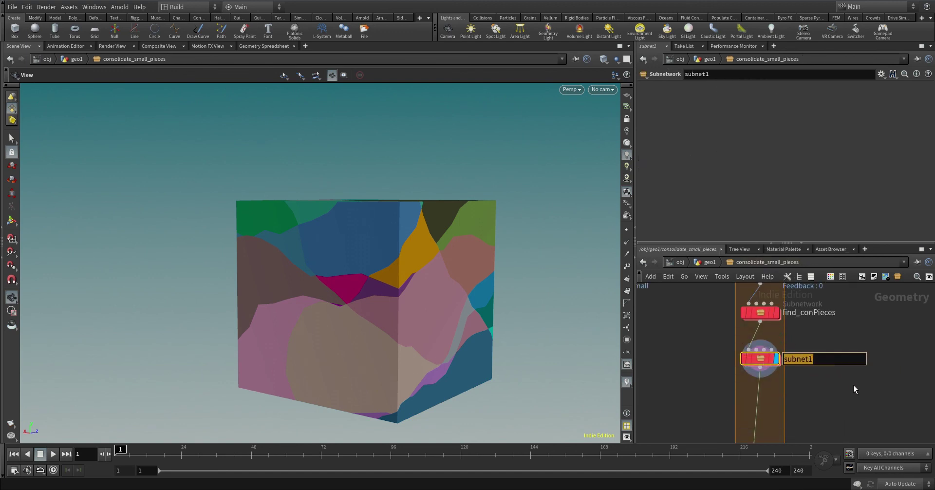
type("combine_pieces")
key("Return")
- Lay out the repeat block's nodes in a compact column and select repeat_end1
scroll(853, 384, "down", 2)
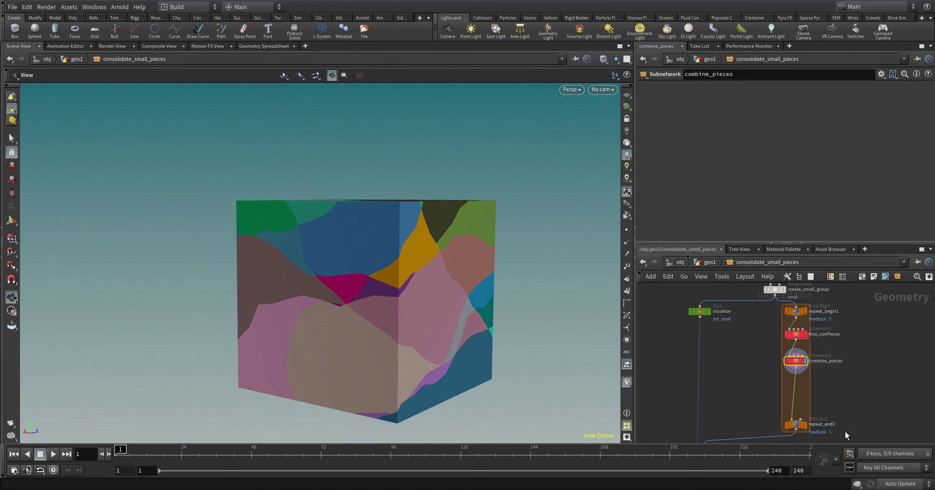
left_click_drag(845, 431, 778, 307)
key("l")
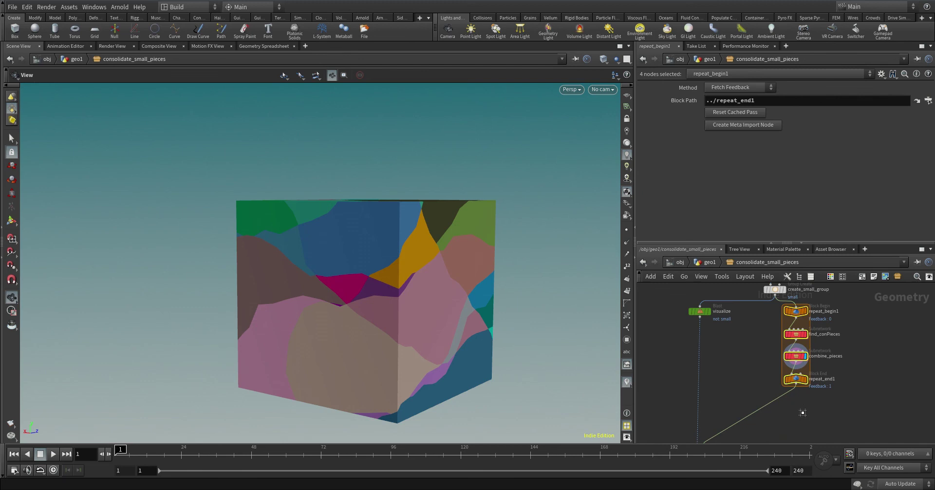
left_click(822, 383)
scroll(850, 381, "up", 5)
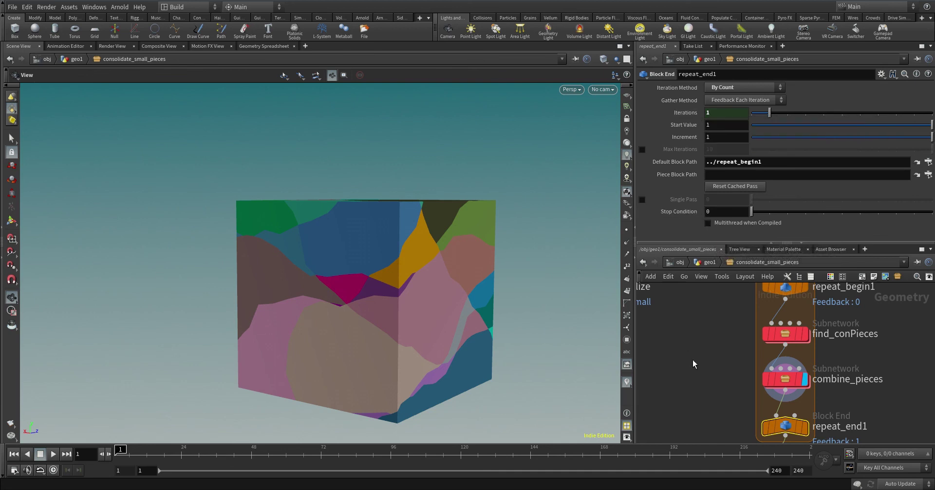
- Add a Blast node beside combine_pieces, feed it from find_conPieces, and display it
middle_click_drag(695, 364, 734, 377)
key("Tab")
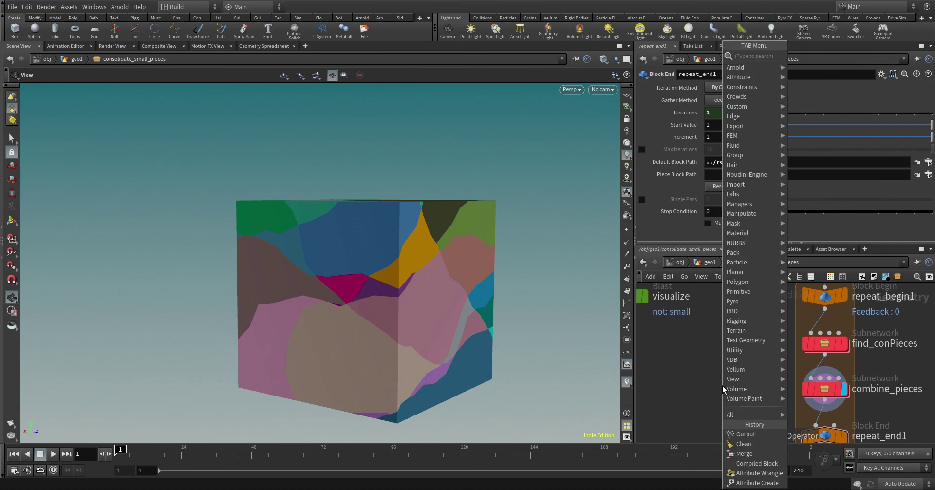
type("blas")
key("Return")
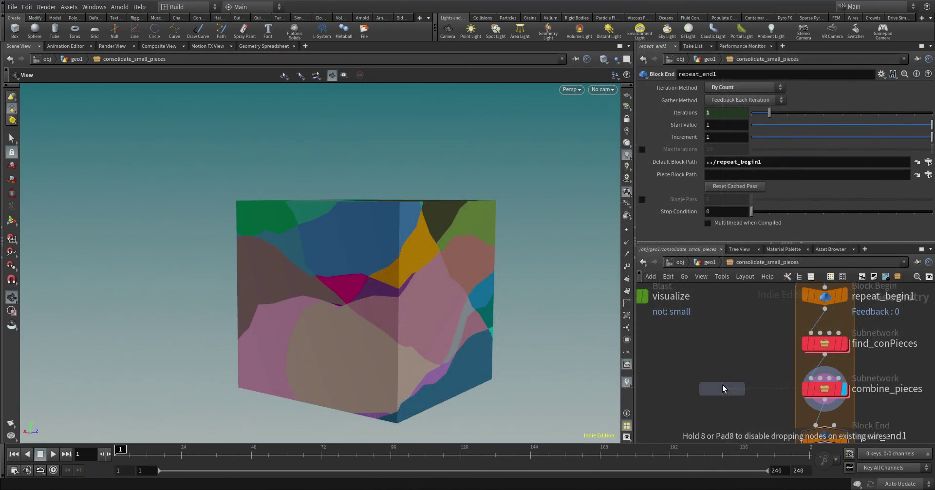
left_click(719, 385)
left_click(719, 390)
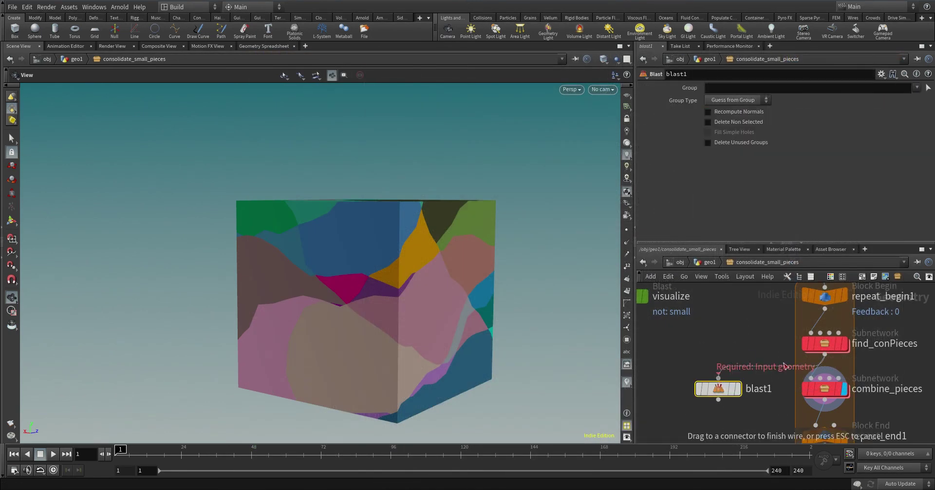
left_click(736, 389)
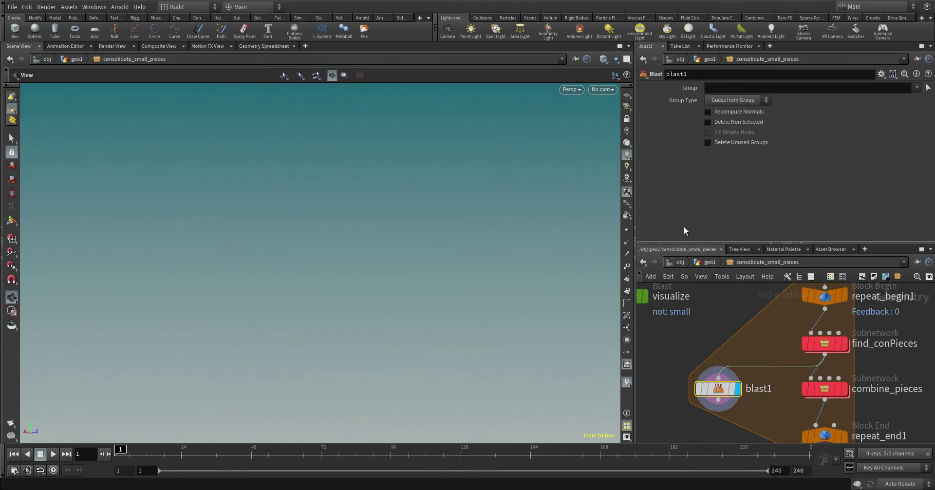
- Set blast1 to delete non-selected geometry using the group small, and view the isolated pieces
left_click(726, 122)
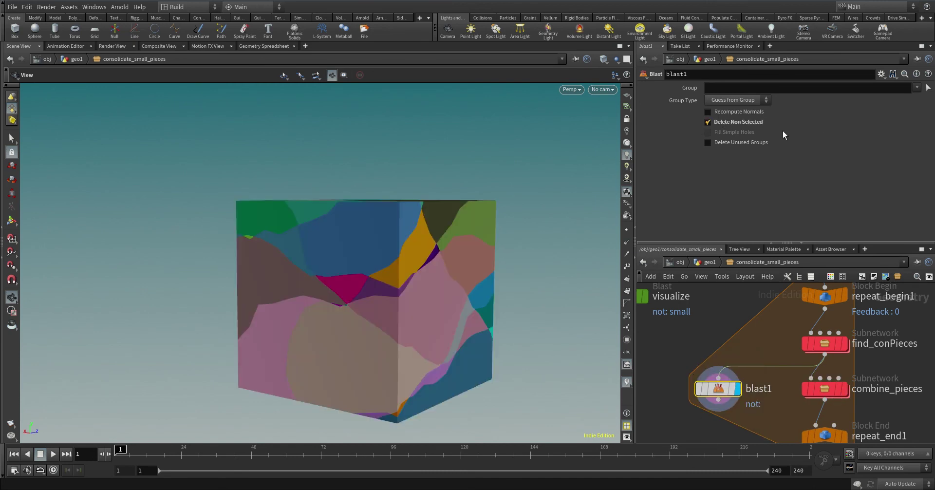
left_click(918, 88)
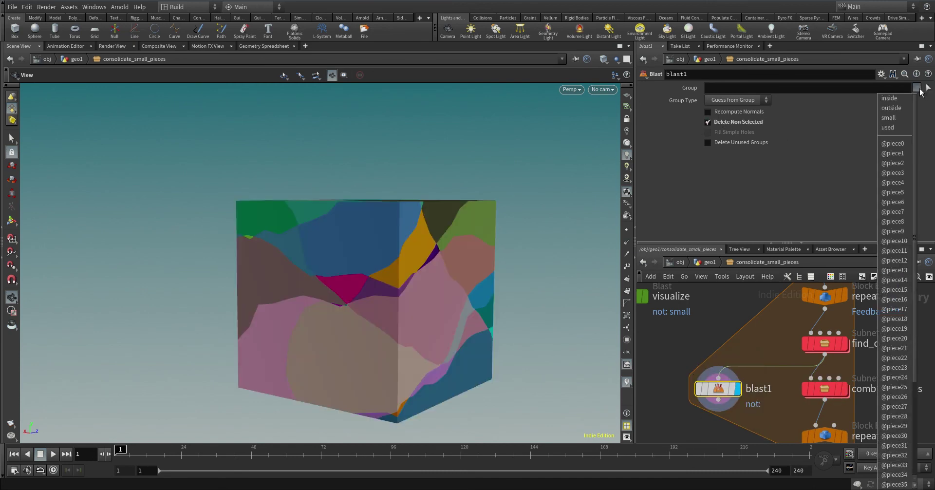
left_click(889, 117)
middle_click_drag(784, 419, 760, 390)
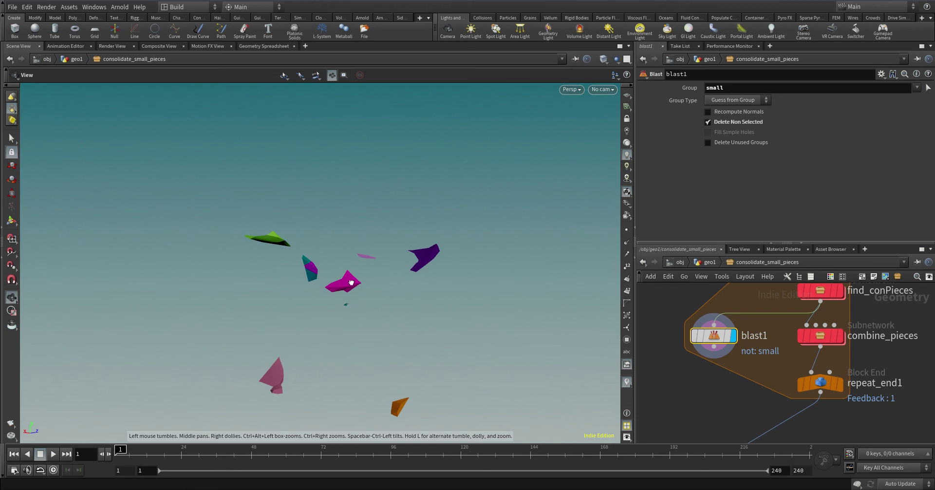
left_click_drag(352, 282, 358, 297)
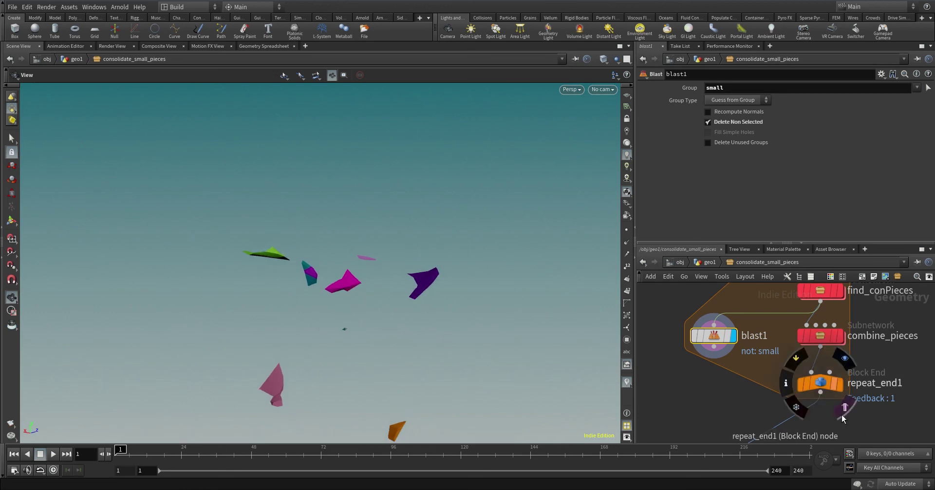
- Display repeat_end1, add a spare input to it, and point Spare Input 0 at ../blast1
scroll(845, 410, "up", 1)
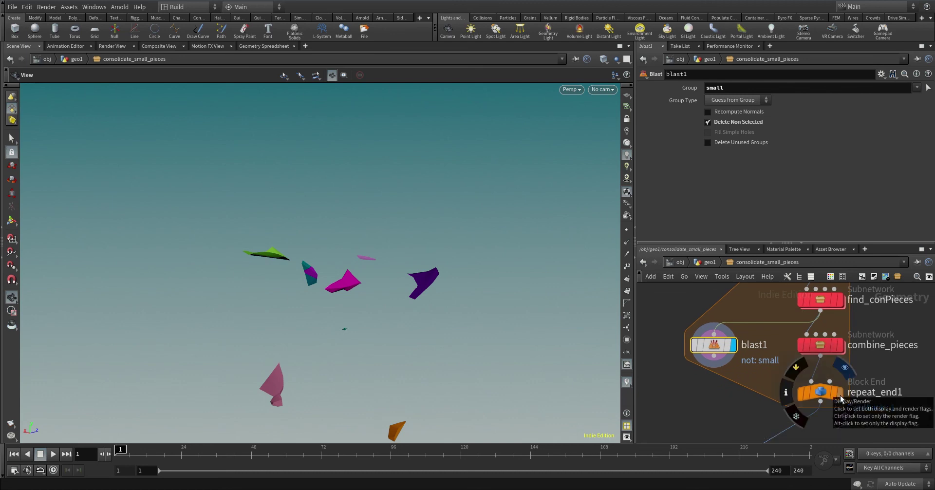
left_click(839, 392)
left_click(821, 392)
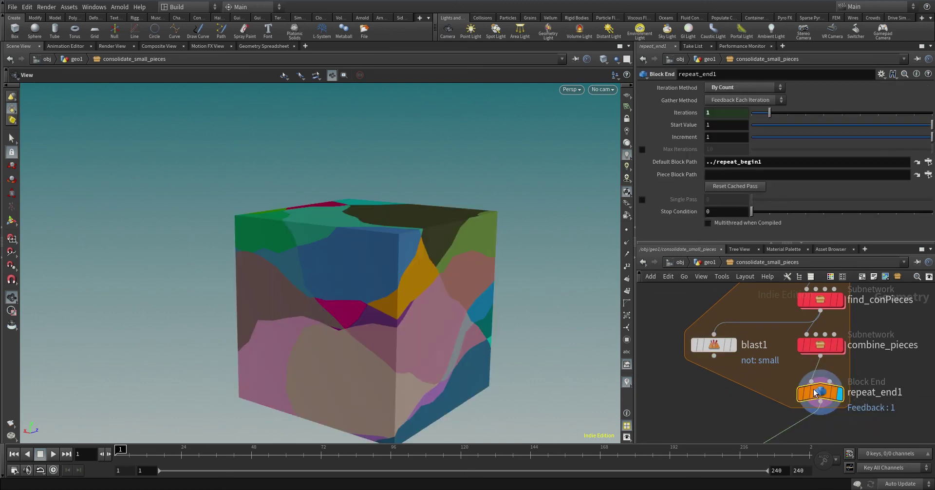
left_click(881, 75)
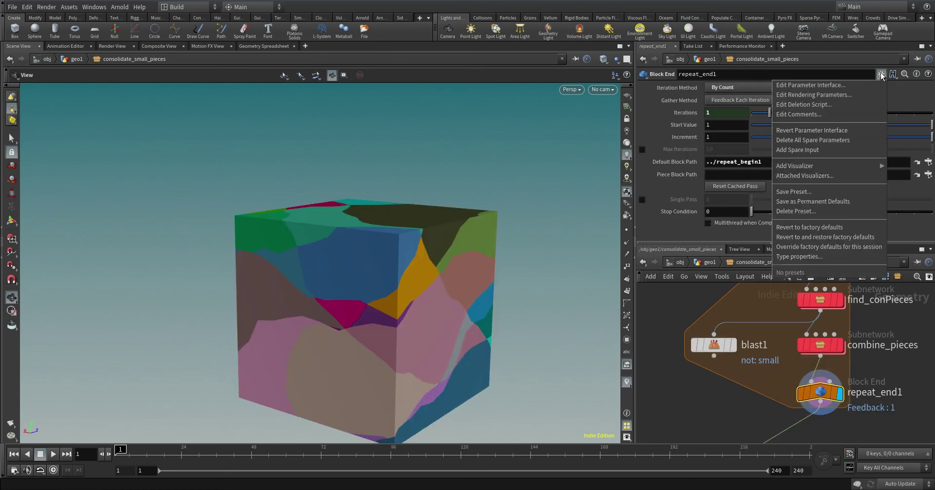
left_click(820, 150)
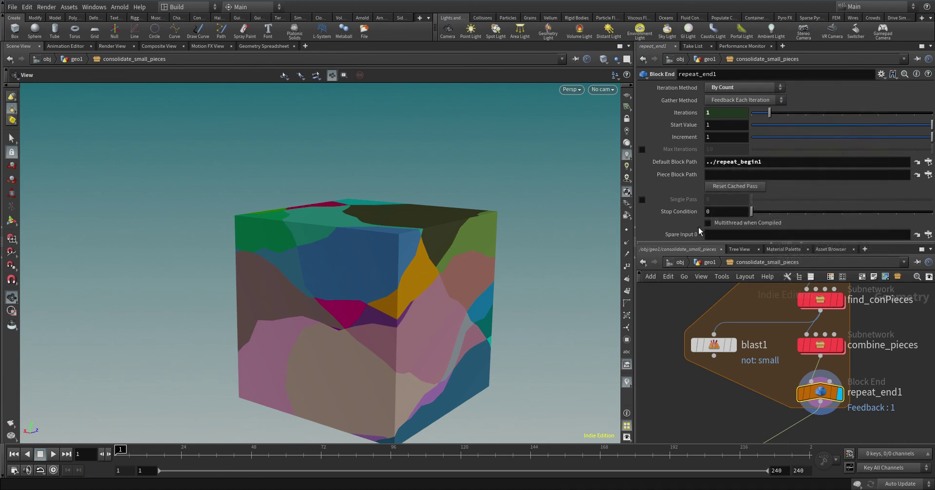
left_click_drag(723, 244, 720, 236)
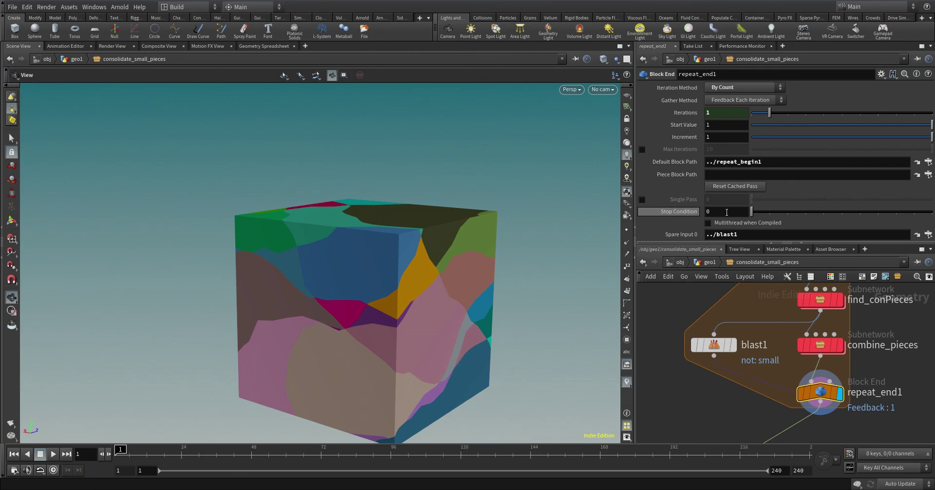
- Set repeat_end1's Stop Condition to the expression npoints(-1)==0 and nudge the node slightly down
left_click(726, 213)
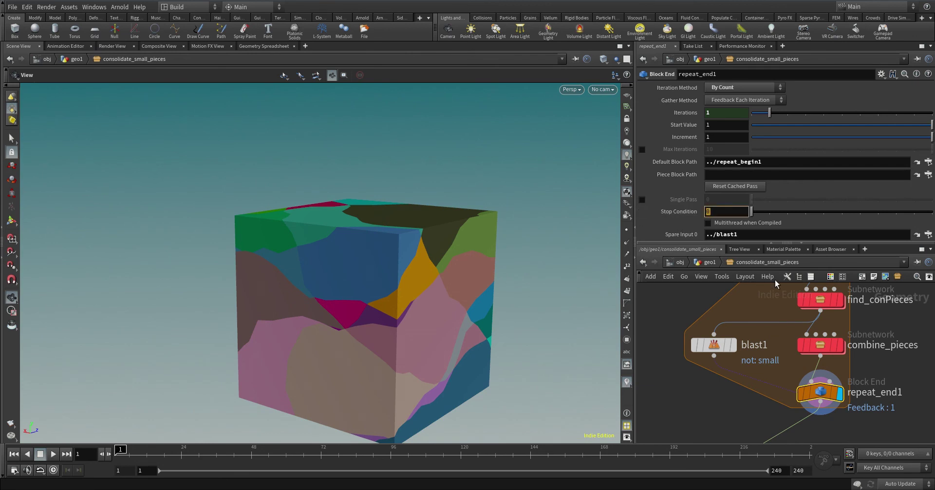
type("npoint")
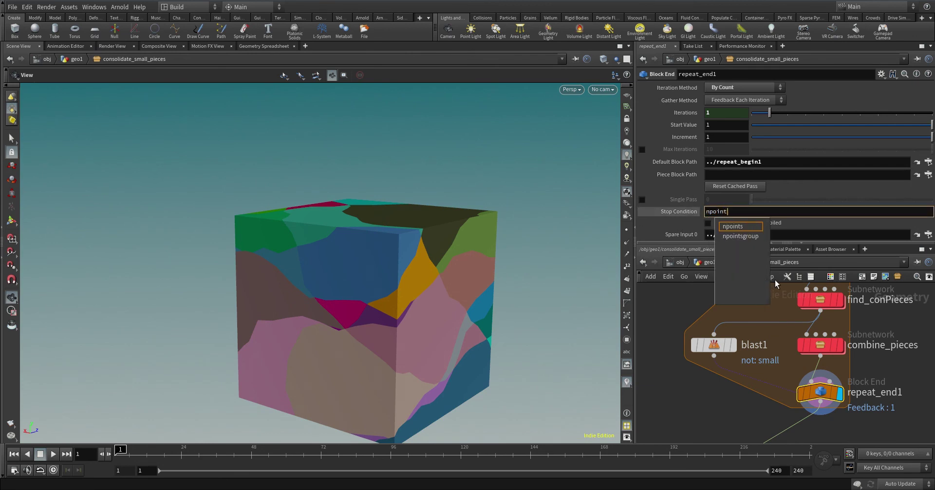
key("Return")
type(")")
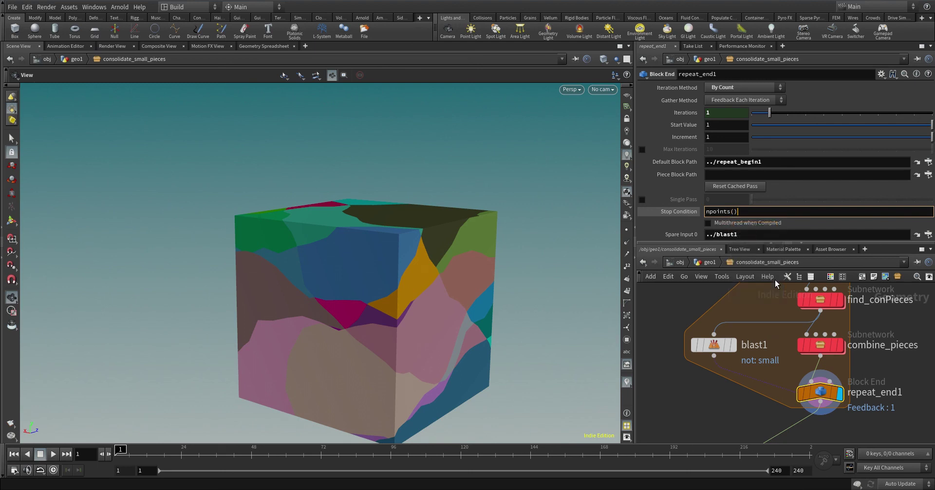
type("-1")
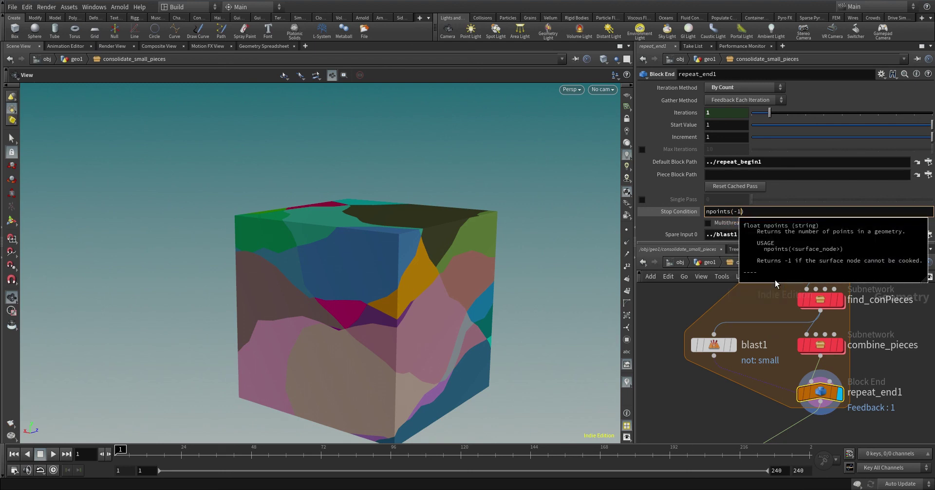
key("End")
type("=")
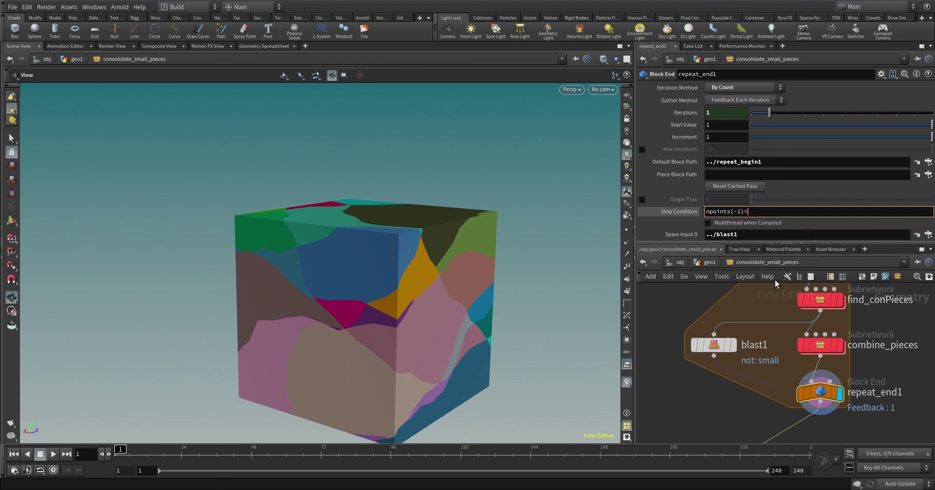
type("=0")
key("Return")
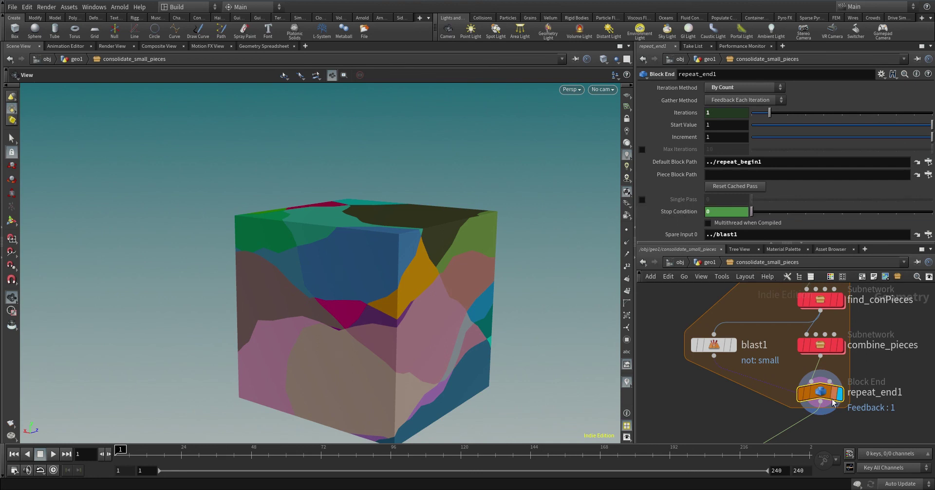
mouse_move(823, 395)
left_click_drag(822, 393, 822, 398)
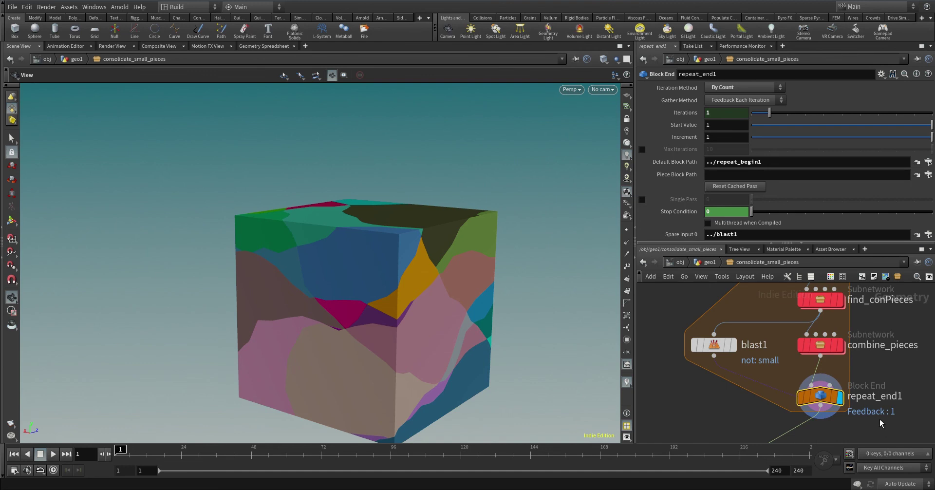
- Insert a displayed Attribute Delete node on the wire directly below switch1
scroll(880, 423, "down", 2)
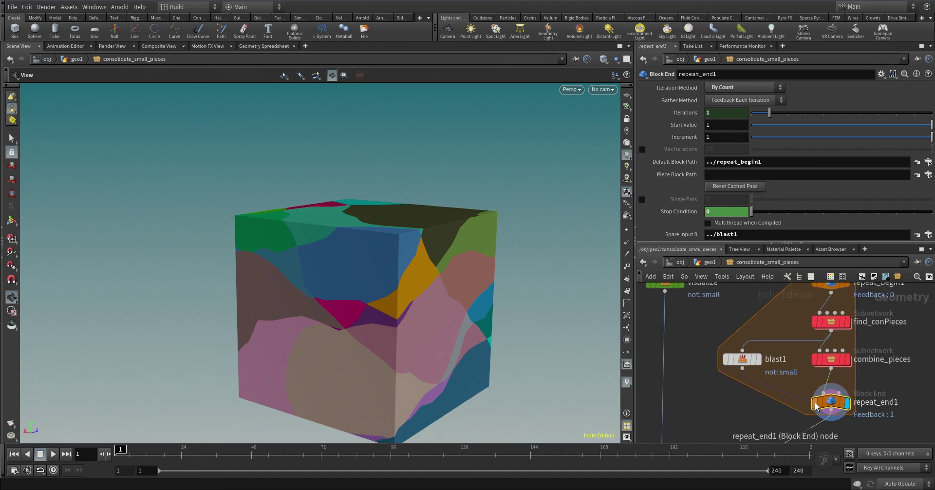
mouse_move(817, 410)
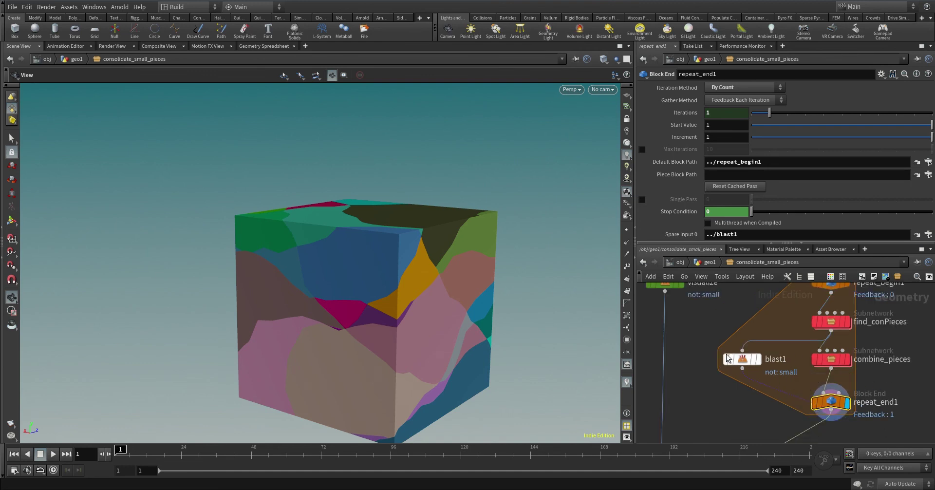
scroll(769, 404, "down", 2)
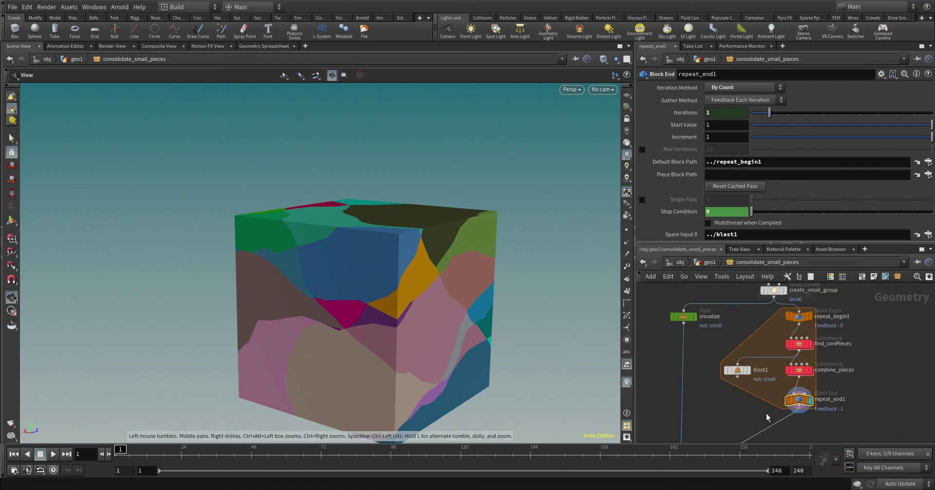
left_click(799, 292)
middle_click_drag(818, 411, 838, 408)
left_click_drag(751, 409, 749, 375)
mouse_move(778, 392)
middle_mouse_down()
mouse_move(776, 428)
mouse_move(769, 385)
middle_mouse_up()
scroll(756, 431, "up", 2)
key("Tab")
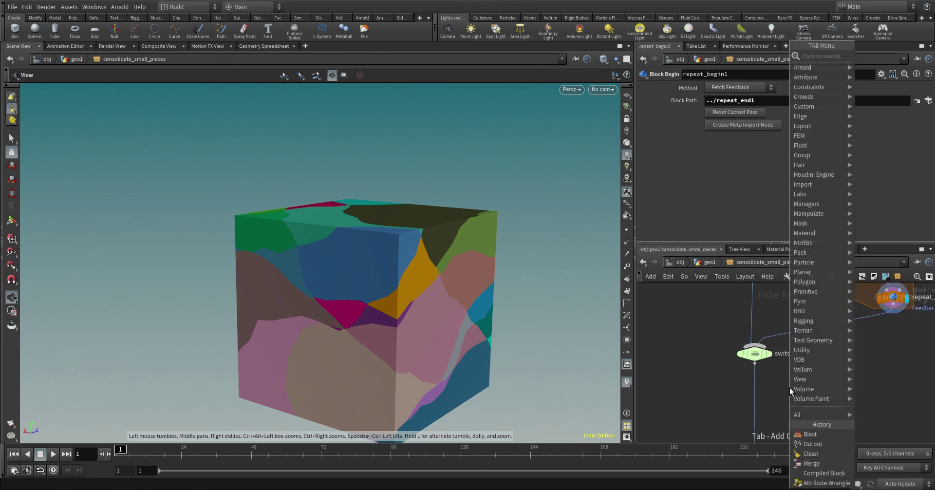
type("attribute del")
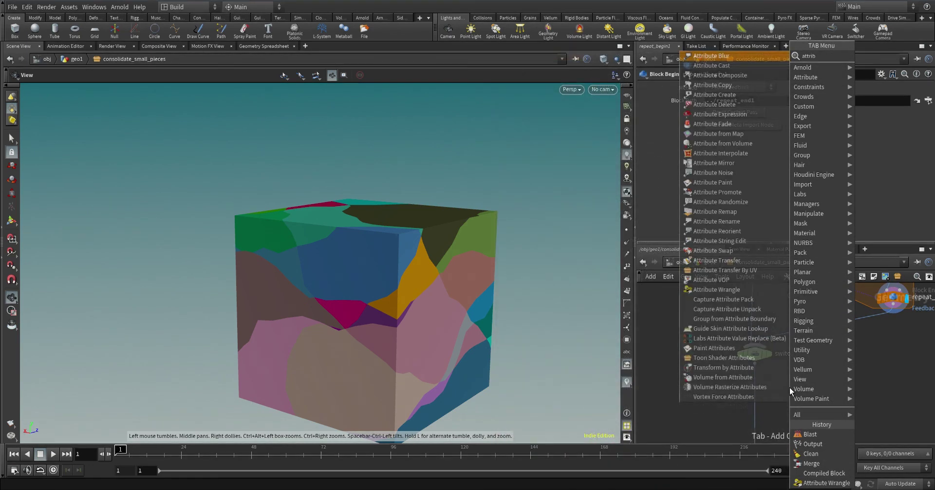
key("Return")
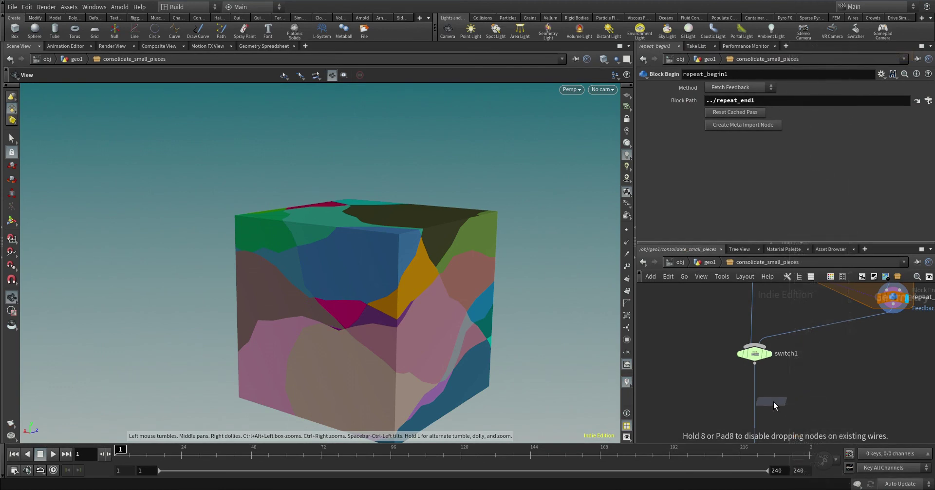
left_click(758, 389)
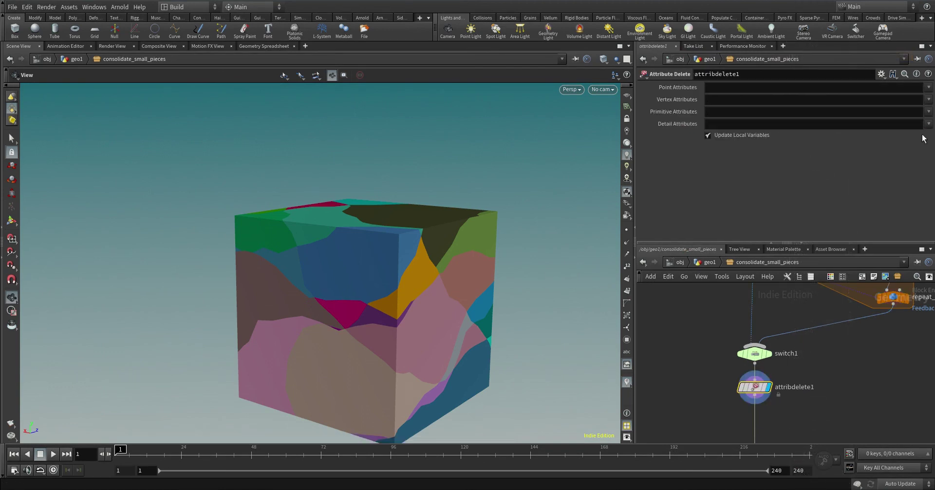
- Make attribdelete1 remove the primitive attribute volume, and display output0
left_click(929, 112)
left_click(918, 138)
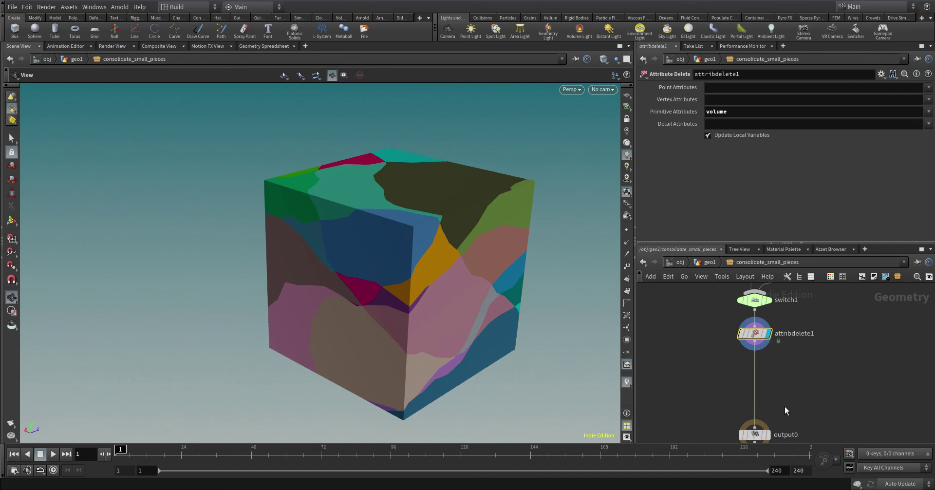
left_click(764, 414)
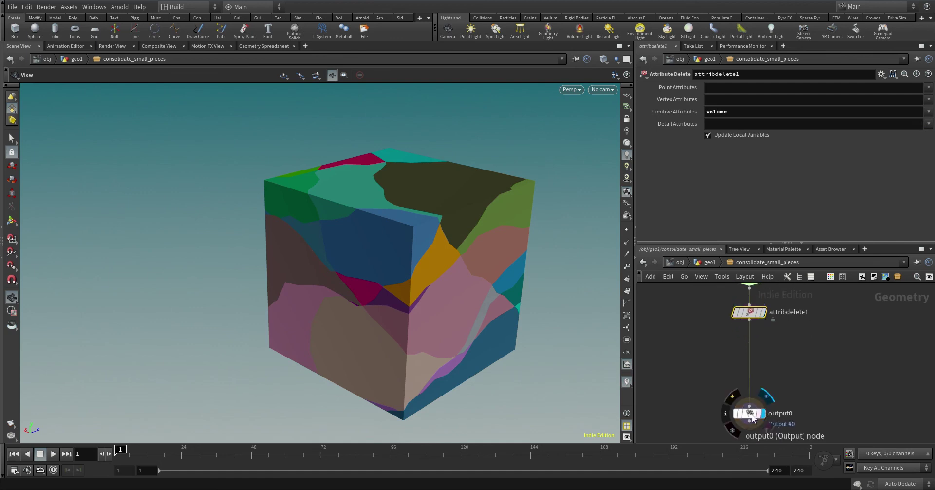
left_click(752, 414)
left_click_drag(435, 294, 428, 305)
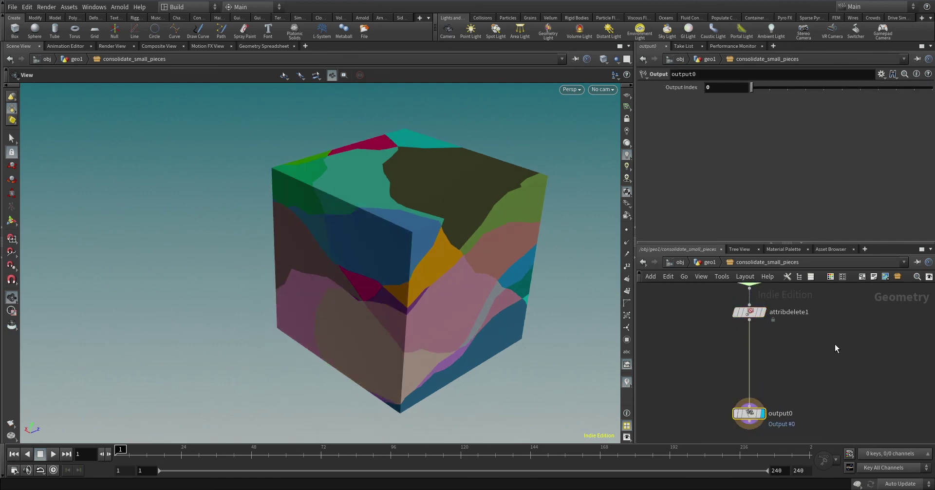
- Go up to geo1 and set the Iterations of consolidate_small_pieces to 1000
left_click(709, 262)
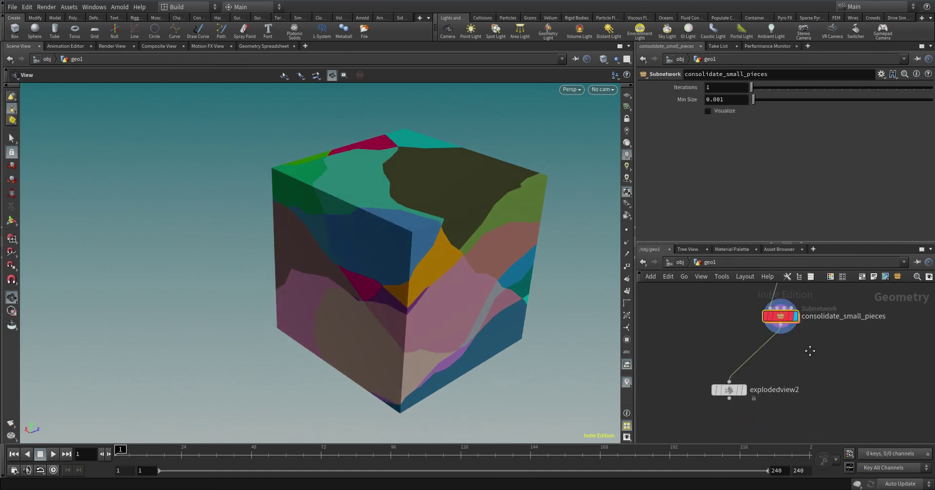
left_click(726, 86)
type("000")
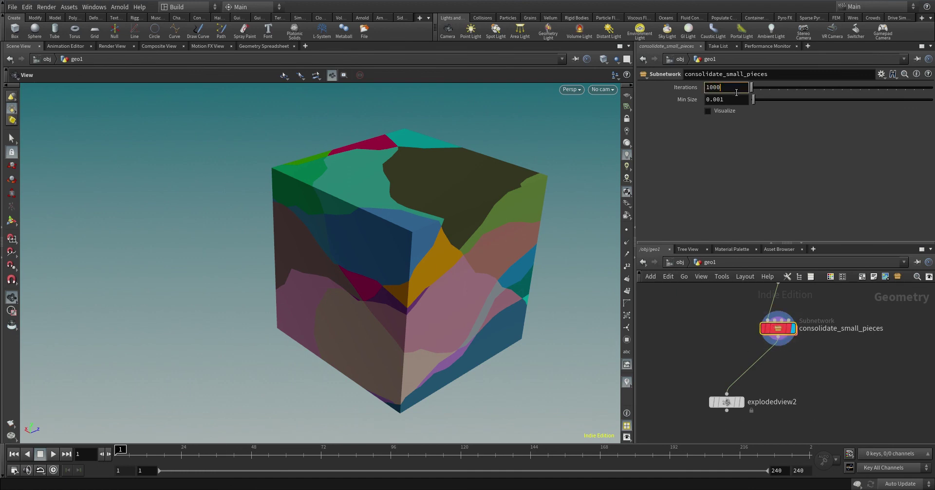
key("Return")
left_click_drag(427, 294, 421, 271)
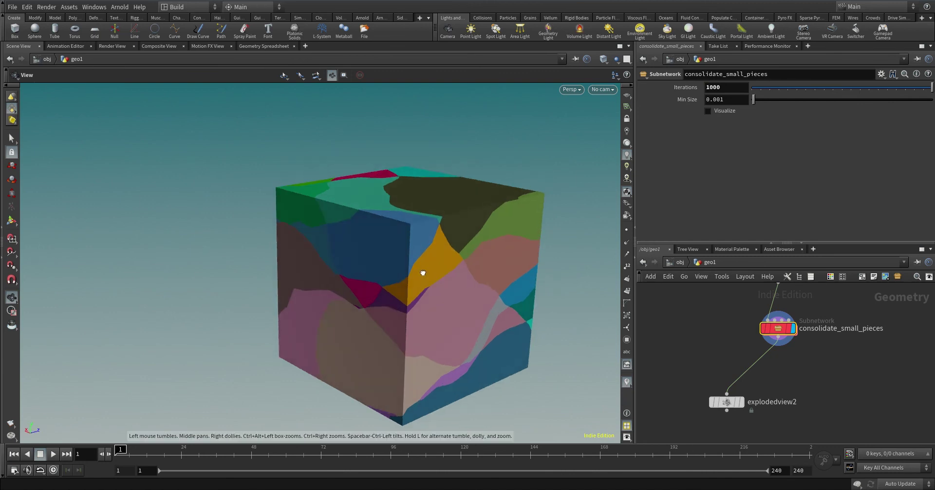
- Display explodedview2, select consolidate_small_pieces, and examine the exploded pieces from another side
left_click(741, 402)
left_click(779, 329)
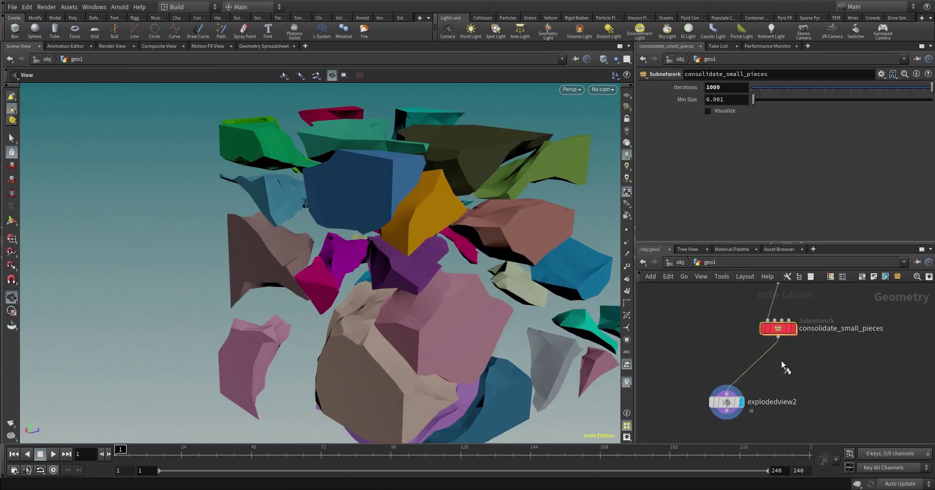
left_click(764, 328)
key("f")
left_click_drag(302, 293, 521, 336)
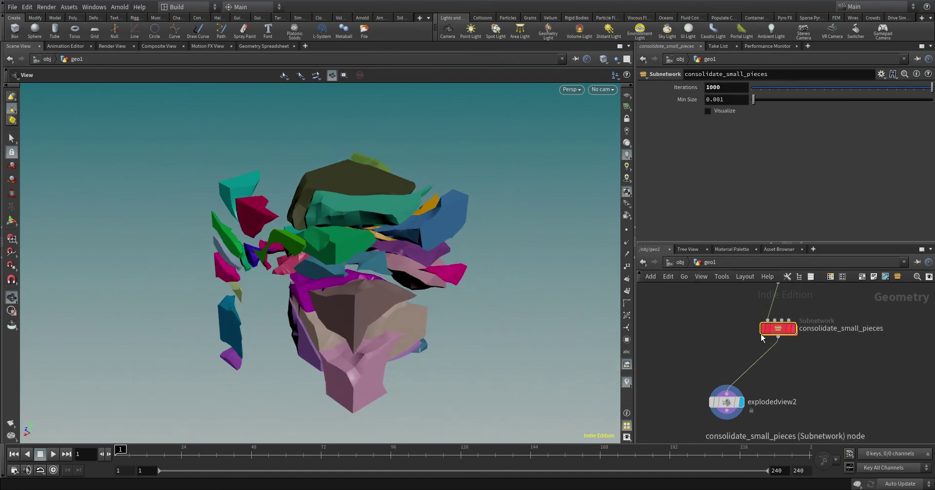
- Display consolidate_small_pieces to view the unexploded cube, and rewire the node's first input to the assemble node below copy3
left_click_drag(355, 309, 336, 292)
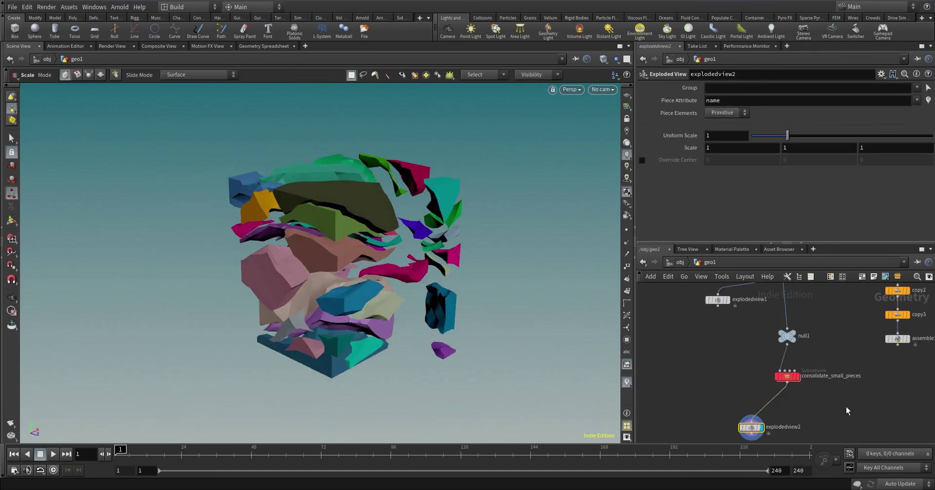
left_click(797, 376)
key("Escape")
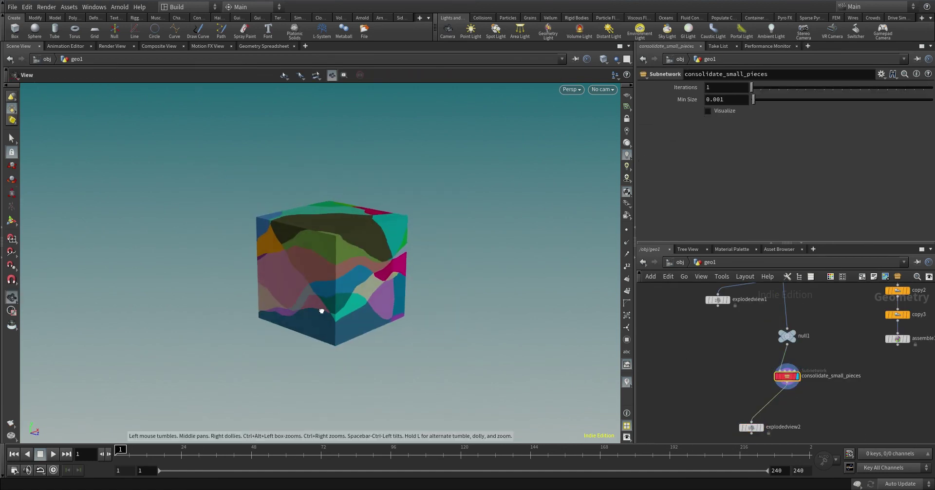
middle_click_drag(346, 298, 393, 303)
key("e")
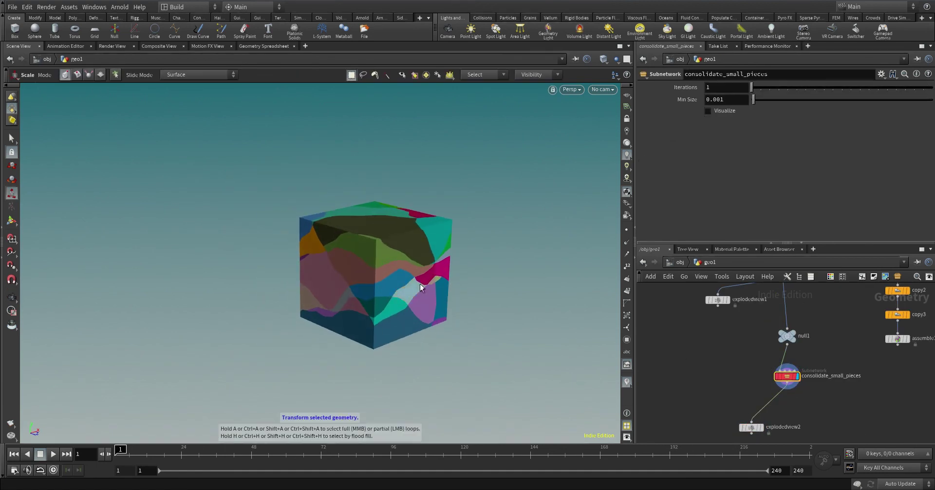
scroll(901, 369, "up", 2)
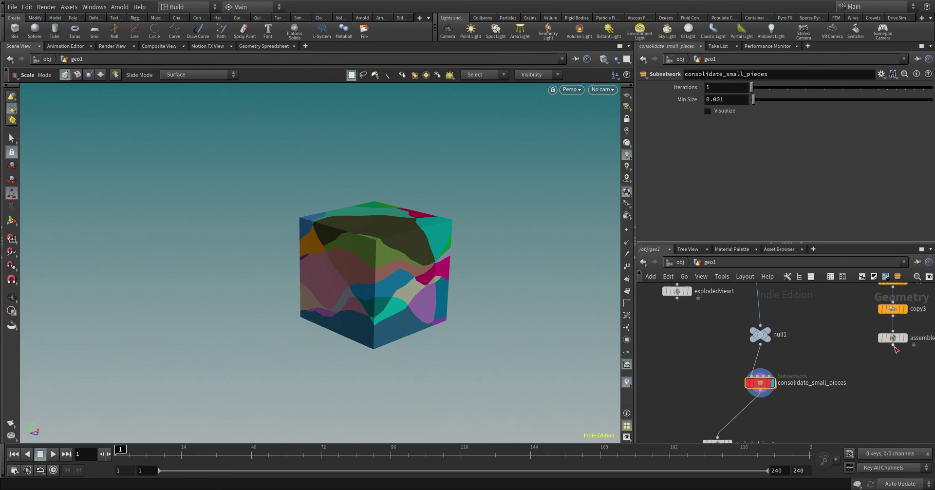
left_click_drag(892, 347, 754, 392)
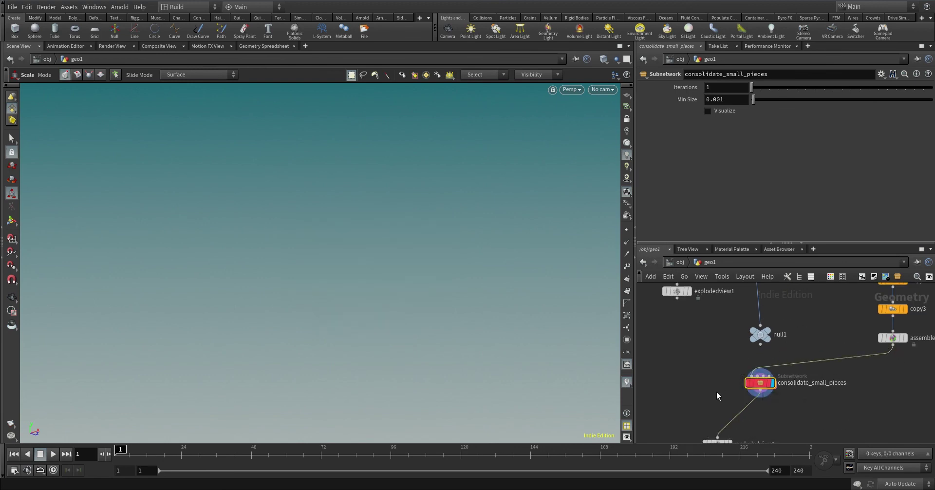
- Inside consolidate_small_pieces, make room in the repeat loop and insert a copy of create_small_group between repeat_begin1 and find_conPieces
double_click(762, 386)
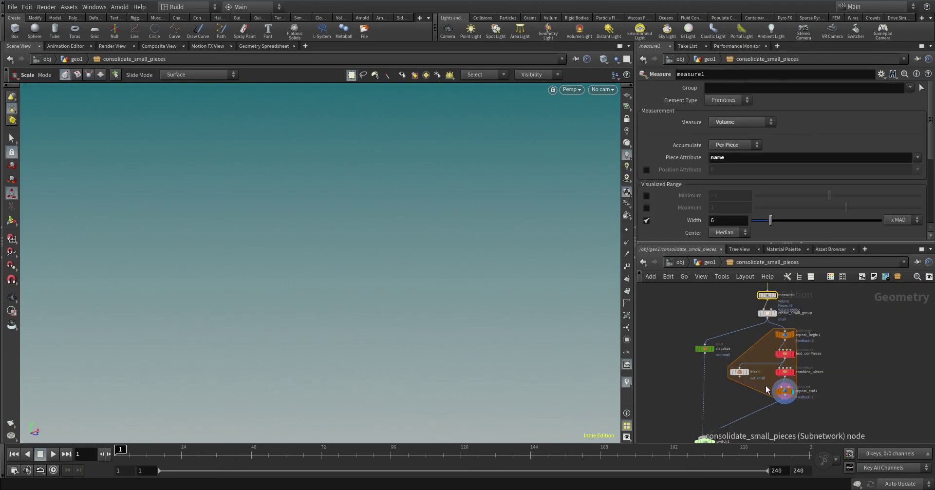
middle_click_drag(832, 370, 850, 349)
left_click_drag(864, 400, 804, 362)
scroll(847, 368, "up", 2)
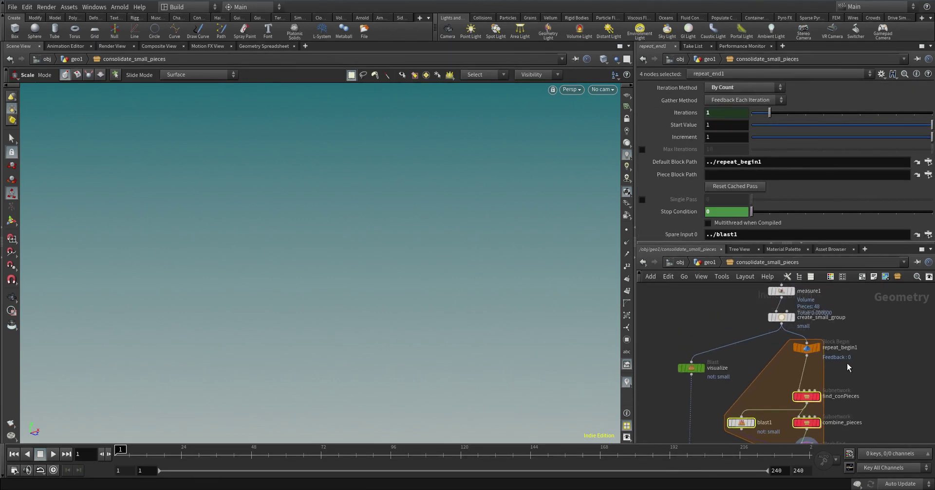
left_click(783, 323)
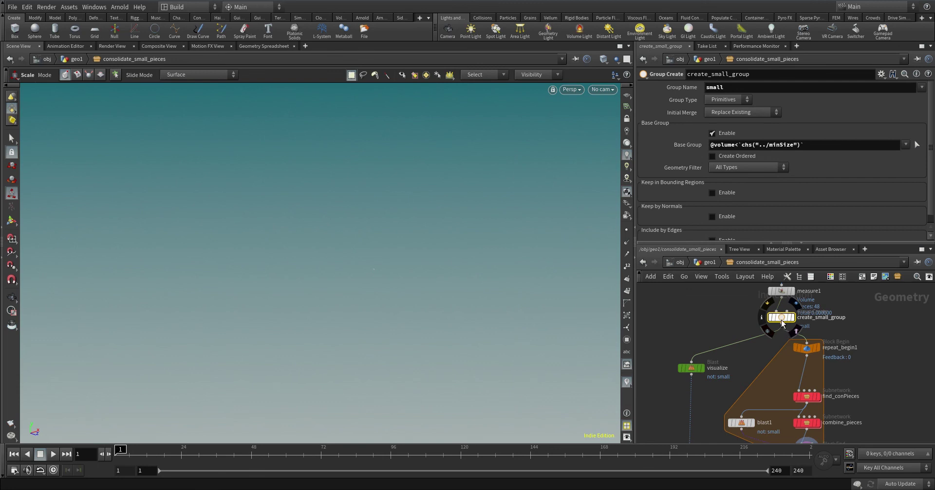
left_click_drag(783, 323, 810, 374, "alt")
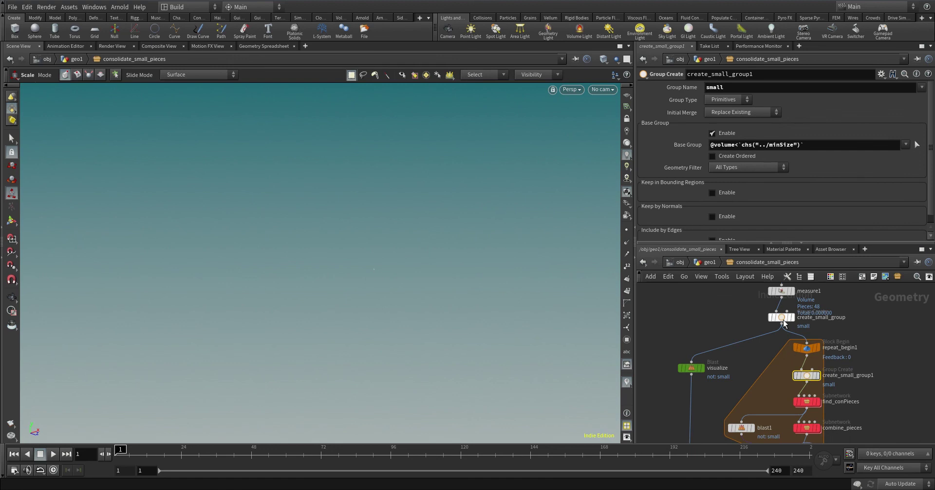
mouse_move(783, 321)
left_mouse_down()
mouse_move(731, 317)
mouse_move(689, 332)
mouse_move(752, 334)
mouse_move(783, 314)
left_mouse_up()
left_click_drag(664, 308, 728, 378)
middle_click_drag(702, 370, 831, 379)
scroll(831, 376, "up", 2)
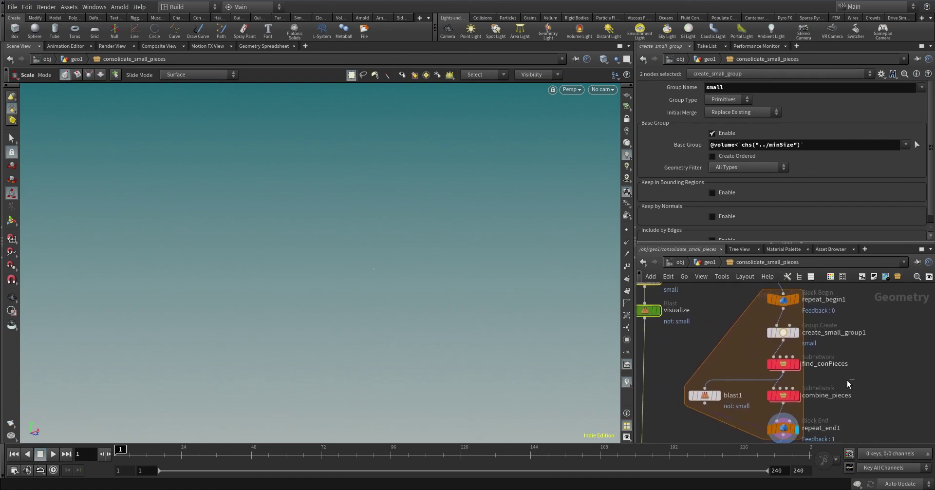
- Enter the find_conPieces subnet and inspect the code of the transfer wrangle near its output
left_click(783, 364)
double_click(782, 365)
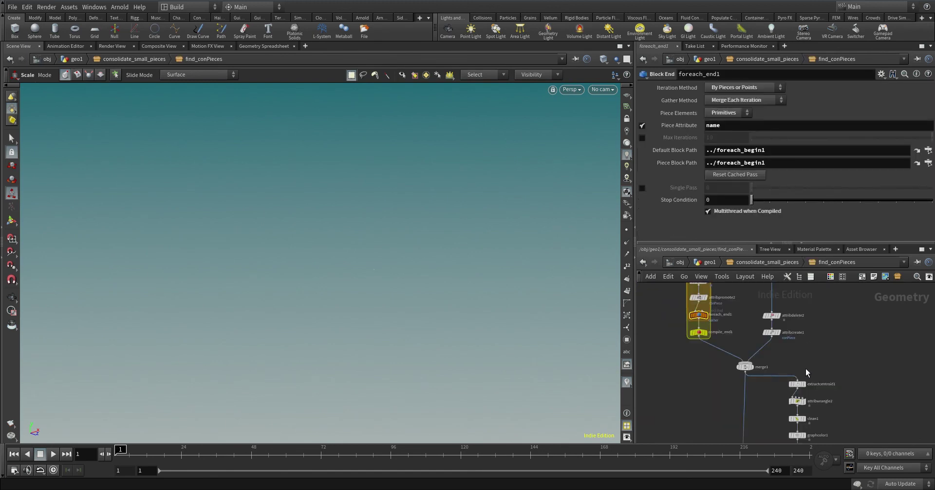
scroll(799, 365, "down", 5)
scroll(777, 367, "up", 2)
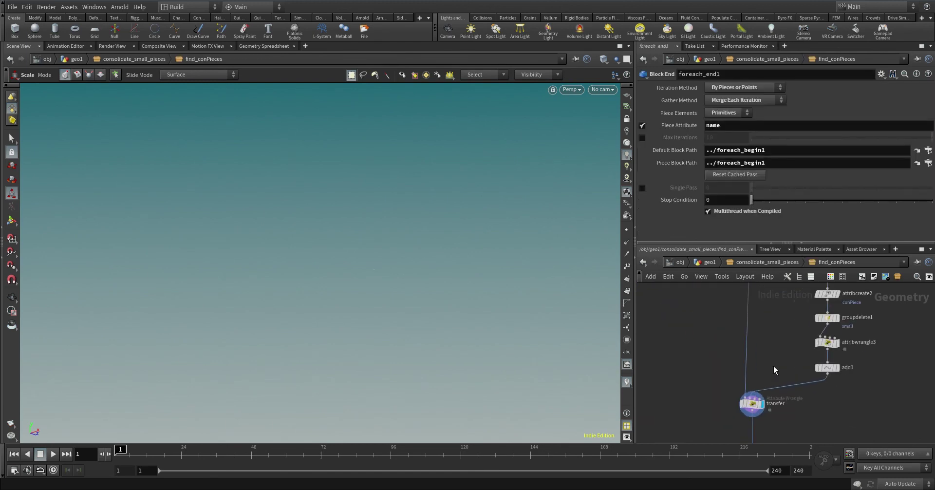
scroll(784, 365, "down", 1)
scroll(793, 367, "down", 2)
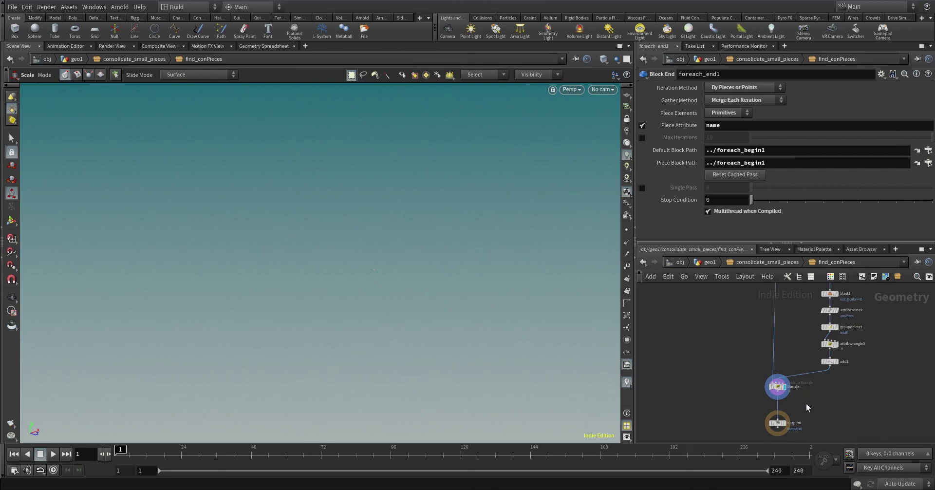
left_click(780, 396)
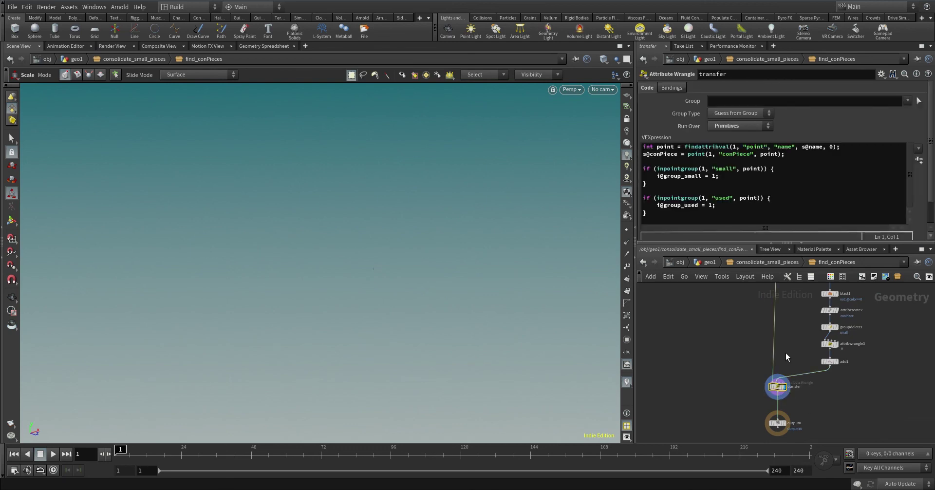
- Insert a Group Delete node on the main wire from merge1 to transfer, and choose the group it removes
middle_click_drag(785, 353, 781, 414)
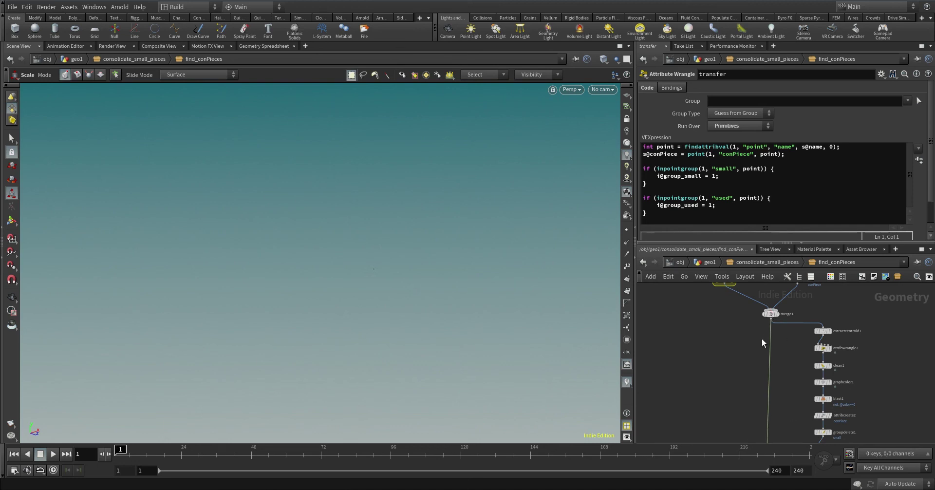
mouse_move(783, 380)
middle_mouse_down()
mouse_move(781, 311)
mouse_move(783, 387)
mouse_move(790, 372)
middle_mouse_up()
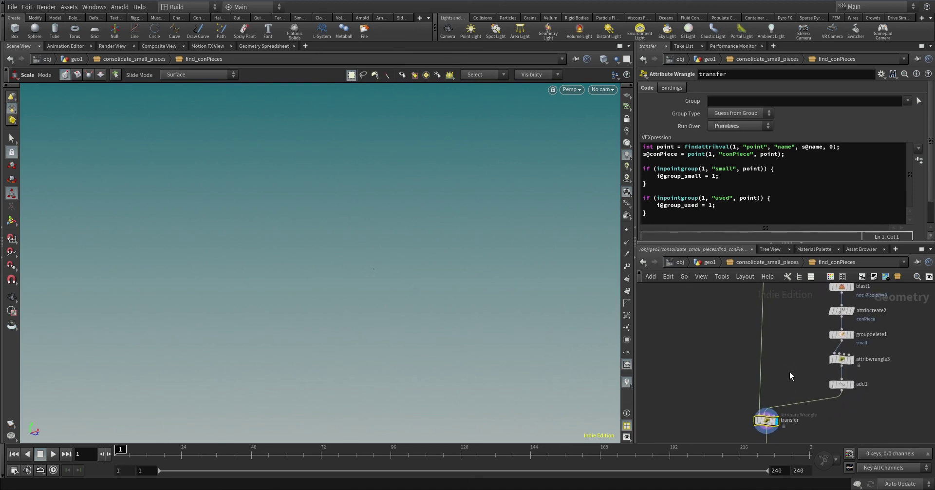
key("Tab")
type("group d")
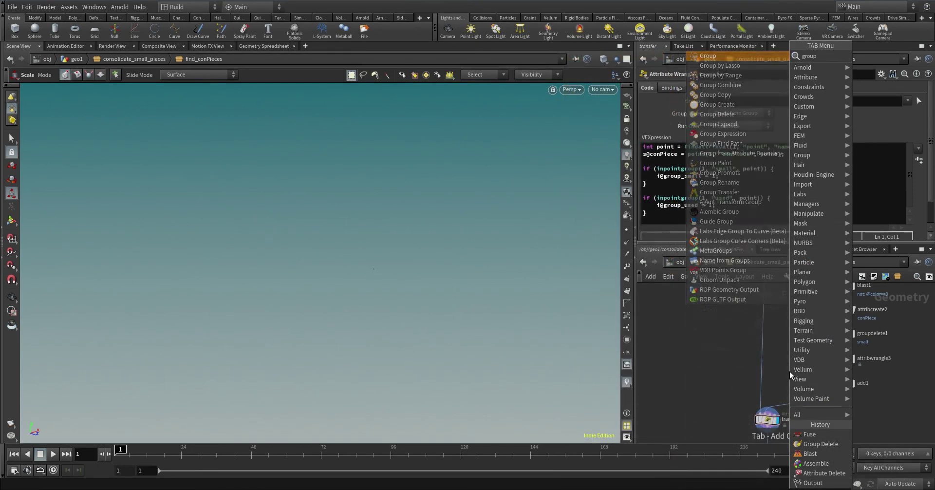
key("Return")
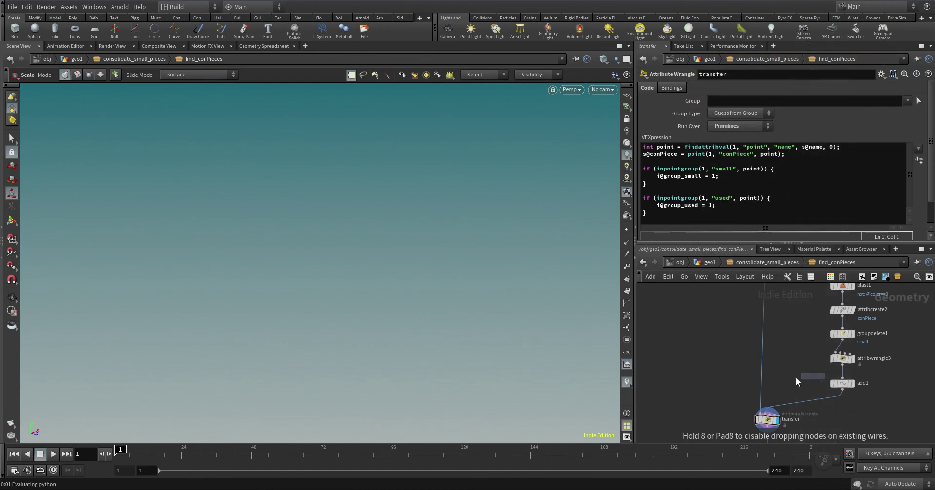
left_click_drag(763, 374, 761, 359)
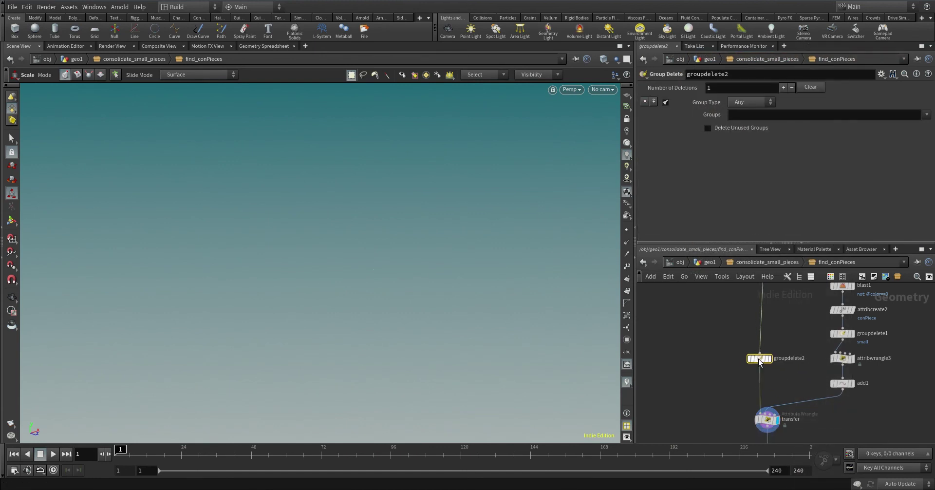
left_click(926, 114)
left_click(897, 125)
middle_click_drag(798, 395, 788, 390)
left_click_drag(753, 353, 760, 354)
- Inside the combine_pieces subnet, move clean1 and the nodes below it down to make room, and display merge1
left_click(772, 262)
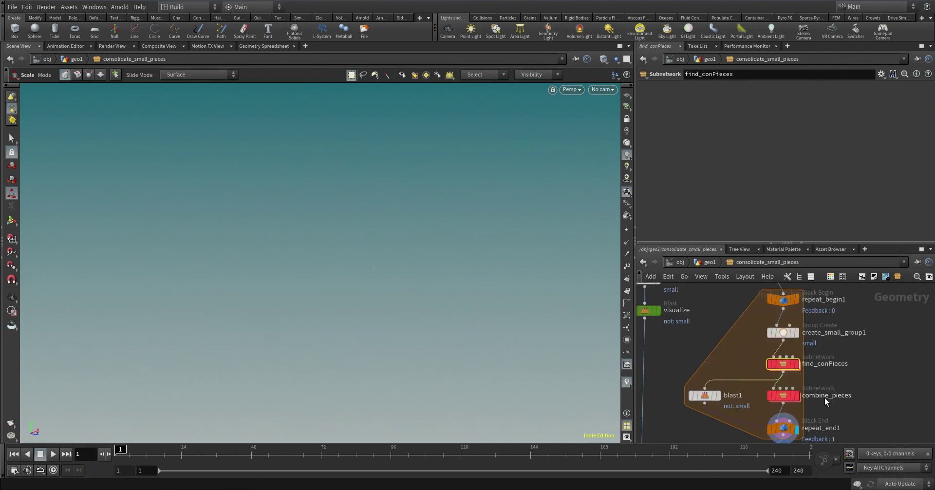
middle_click_drag(825, 398, 837, 374)
double_click(795, 373)
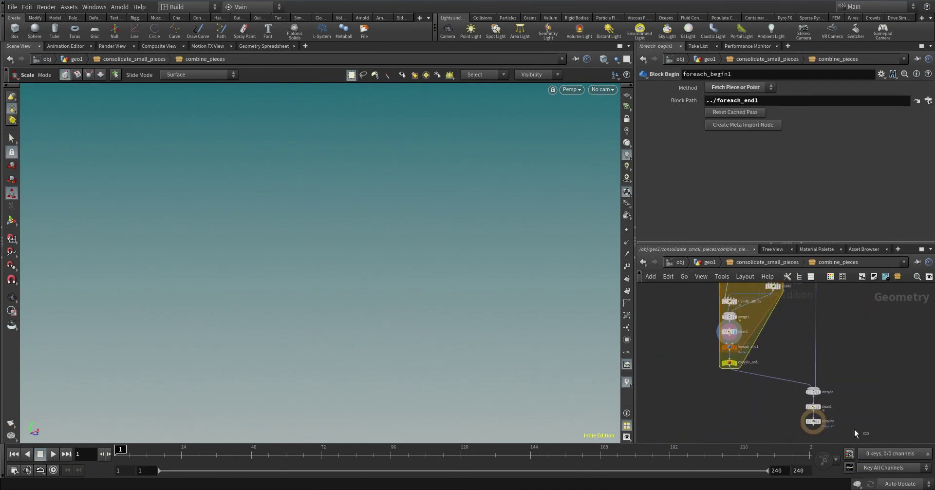
left_click_drag(856, 433, 733, 355)
scroll(733, 341, "up", 2)
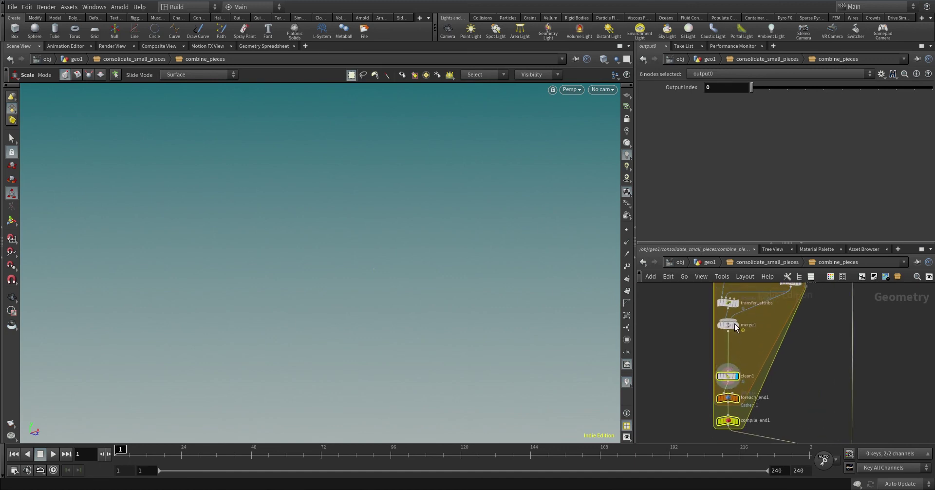
left_click(729, 327)
scroll(727, 331, "up", 2)
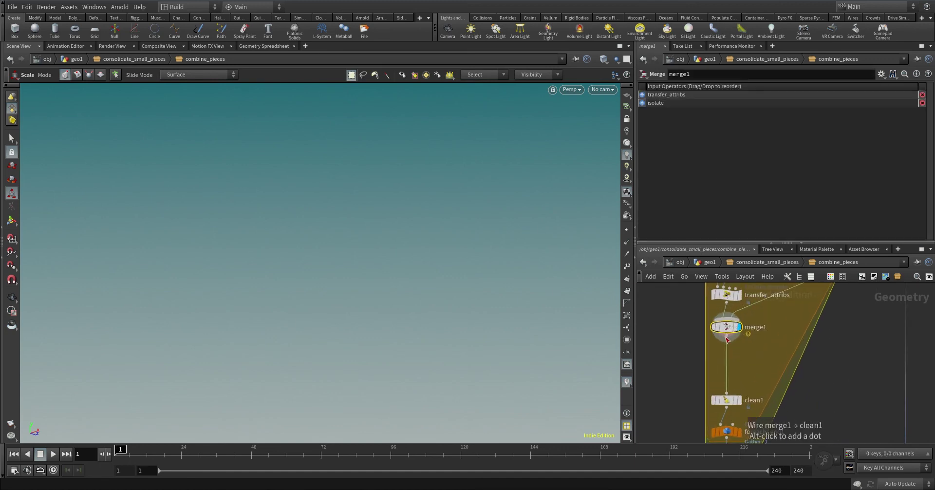
- Add a Fuse node fed by merge1 and display it
key("Tab")
type("f")
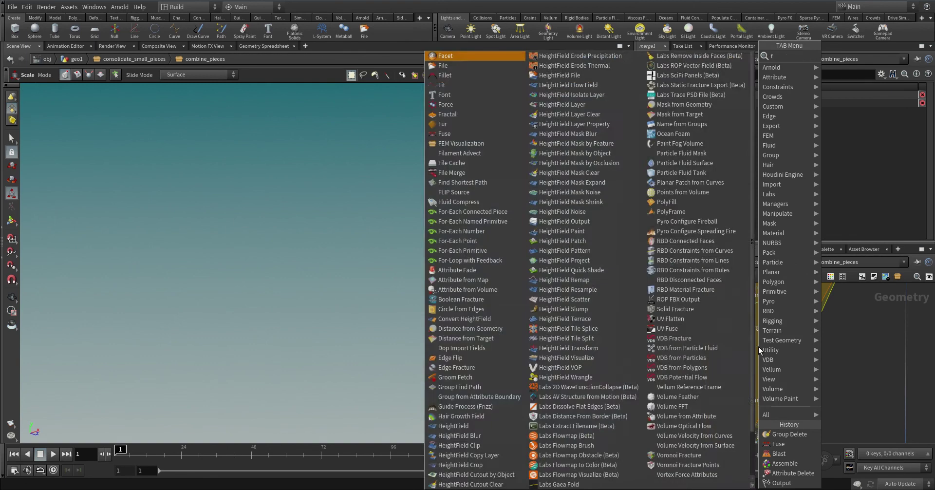
type("use")
key("Return")
left_click(758, 349)
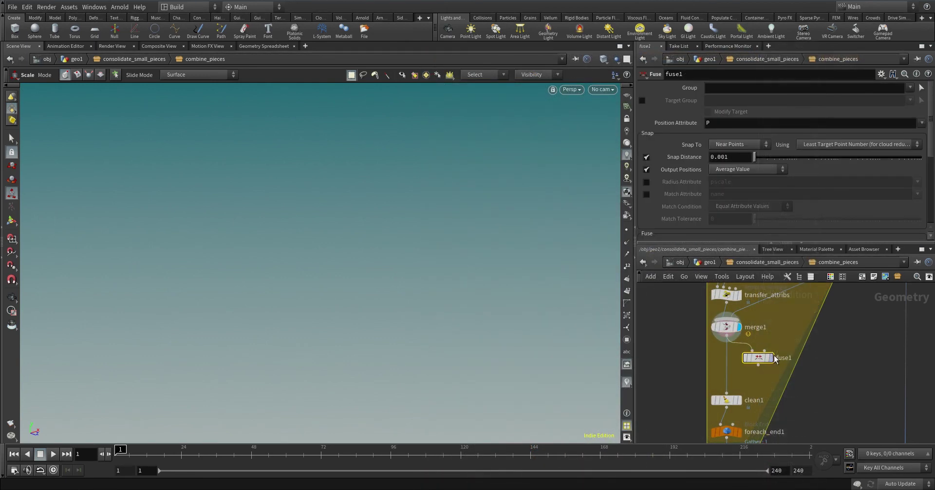
left_click(771, 357)
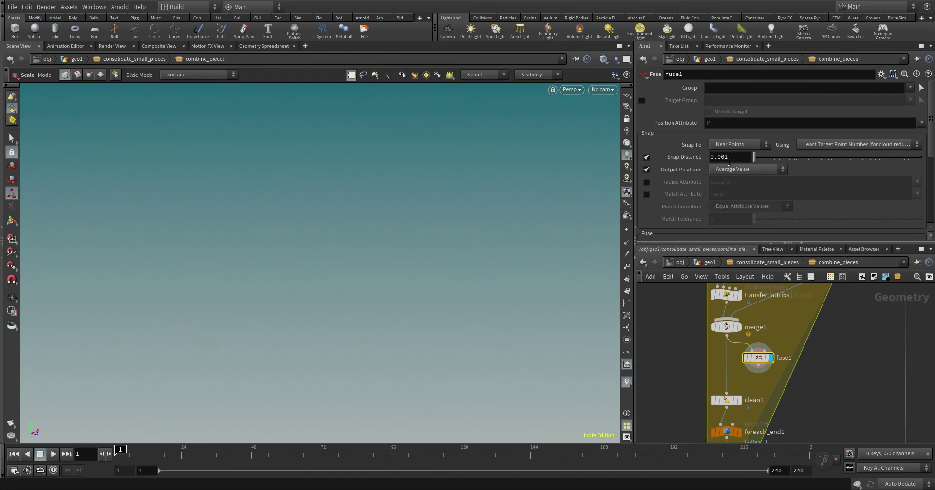
- Set fuse1's Snap Distance to 0.00001 and turn off Recompute Affected Normals
left_click(723, 157)
mouse_move(752, 360)
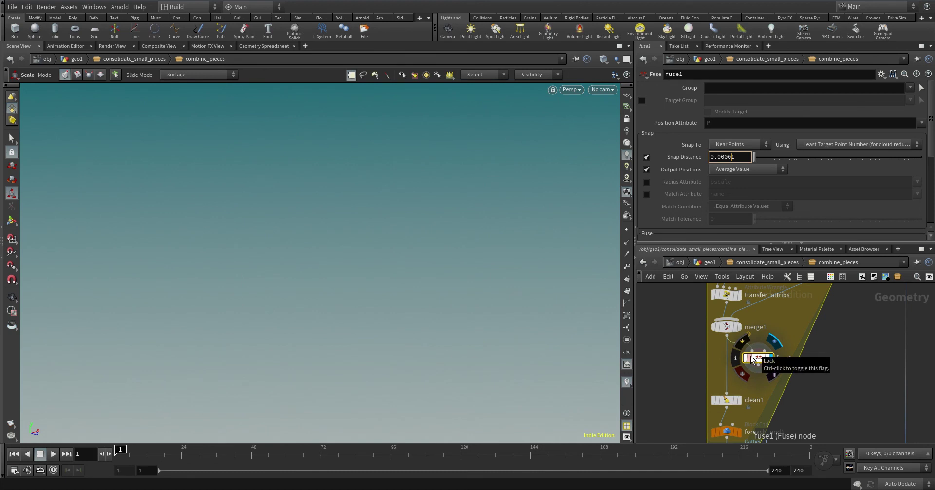
scroll(734, 174, "down", 5)
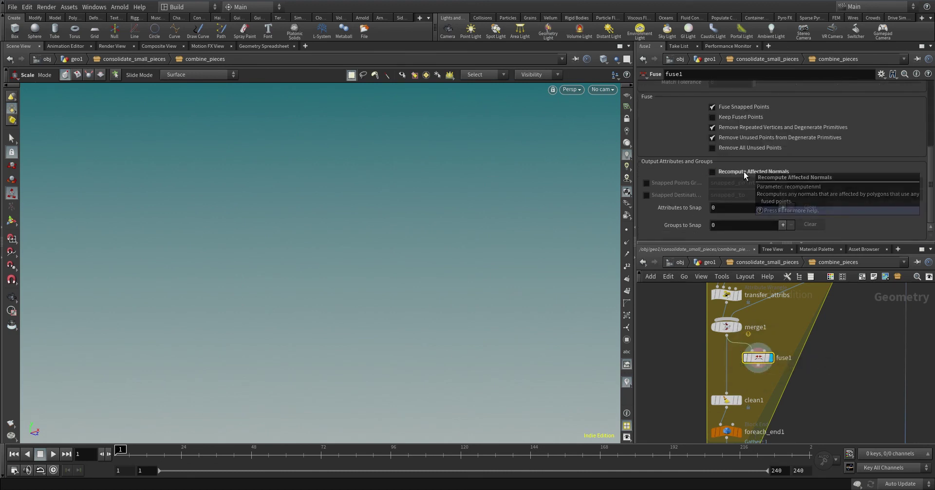
left_click(744, 172)
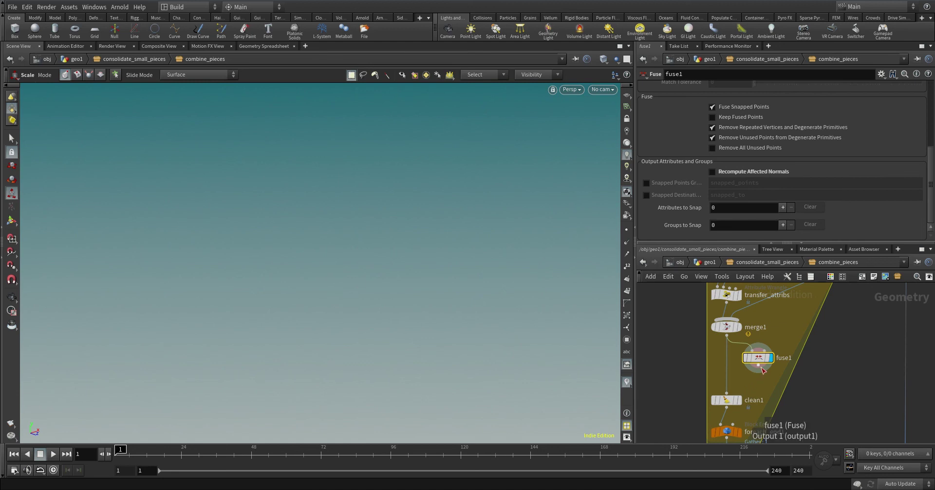
- Wire fuse1 into clean1 and line it up between merge1 and clean1
left_click(726, 394)
left_click(756, 354)
left_click_drag(757, 354, 725, 355)
- Turn off Consolidate Points on clean1 and tighten the spacing of the nodes at the end of the loop
left_click_drag(755, 386, 706, 405)
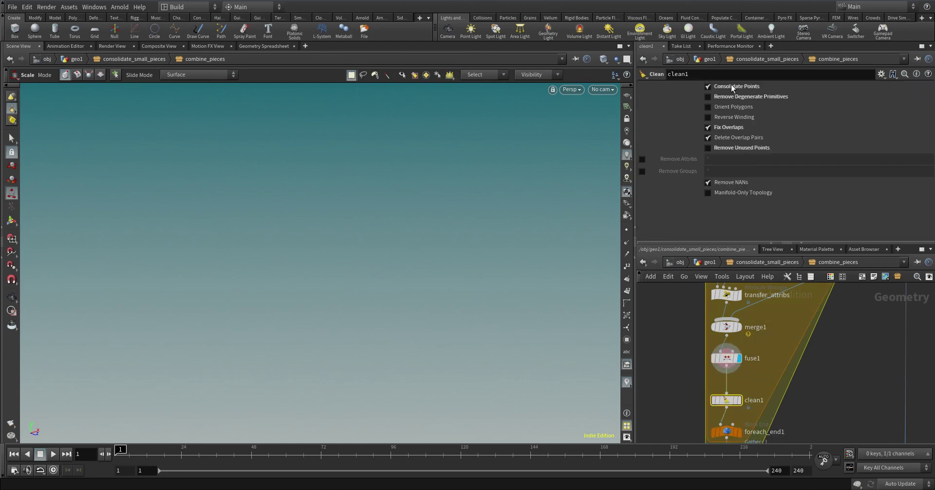
scroll(775, 351, "down", 4)
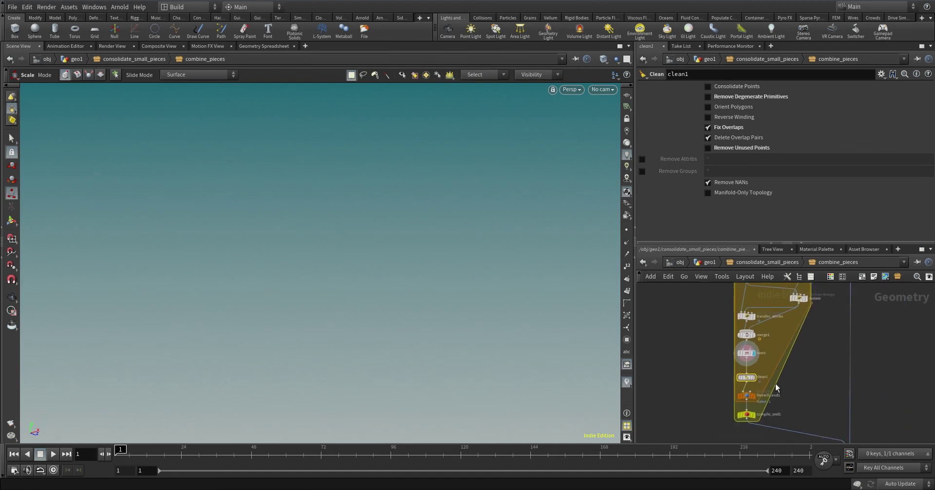
left_click_drag(760, 434, 726, 324)
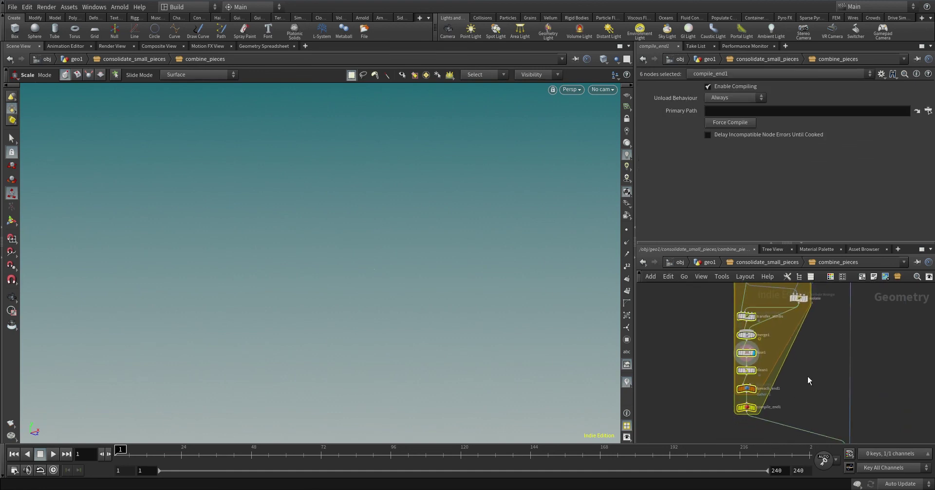
middle_click_drag(808, 376, 772, 355)
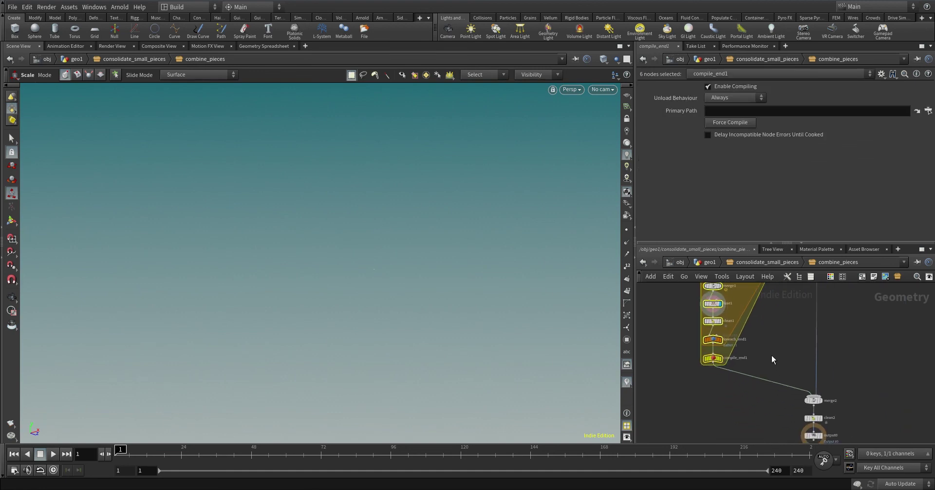
- Return to the geo1 network, set the Iterations of consolidate_small_pieces to 1 and frame the two blocks
left_click(709, 263)
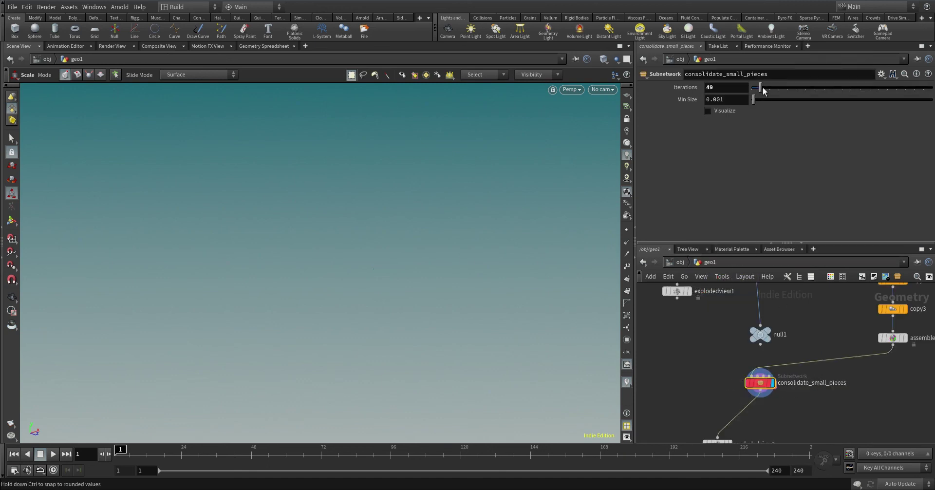
double_click(760, 382)
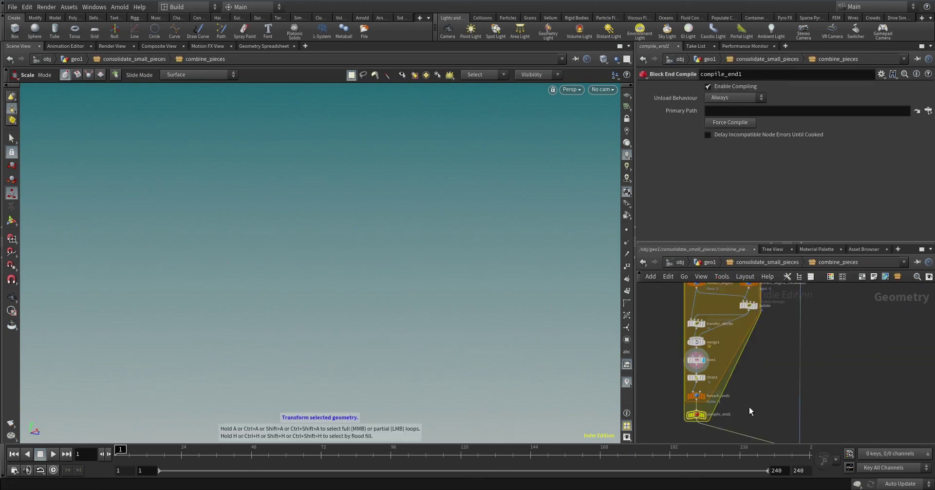
left_click(711, 263)
key("Escape")
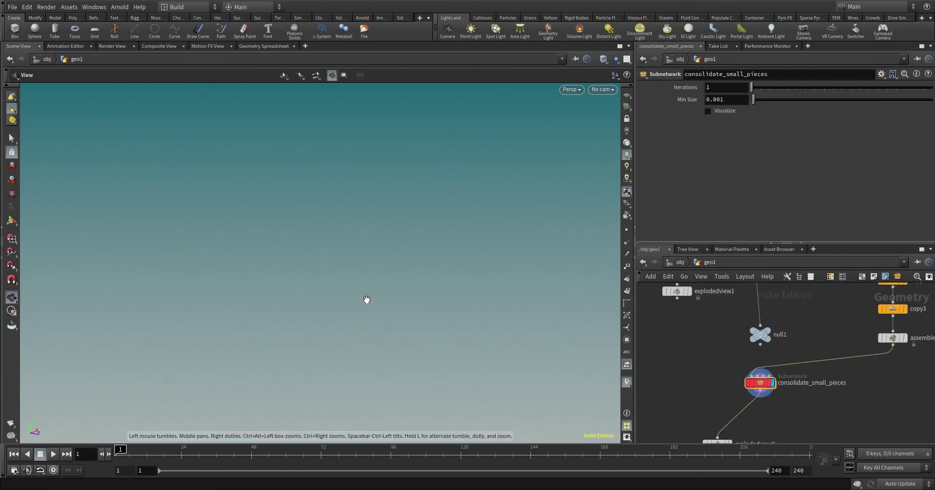
left_click_drag(341, 337, 551, 273)
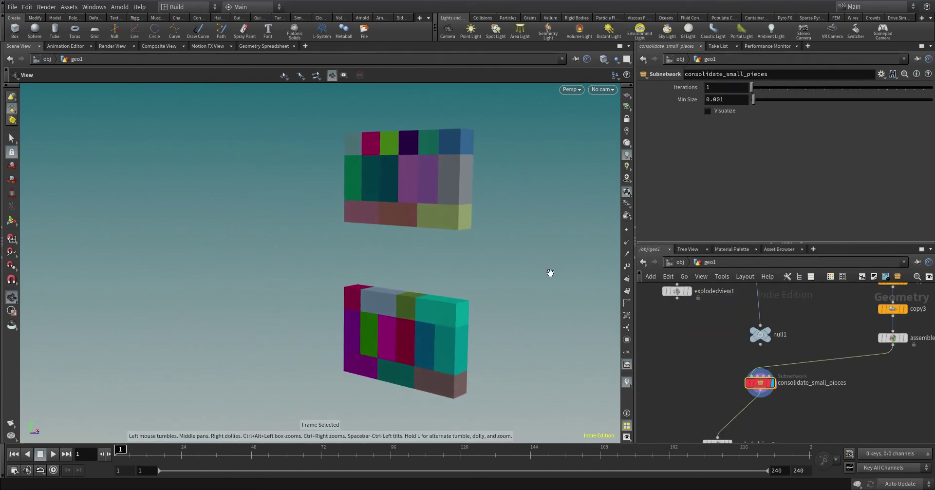
- Set Iterations to 0, view the unmerged blocks, and set it back to 1 to compare the first merge
type("e0")
key("Return")
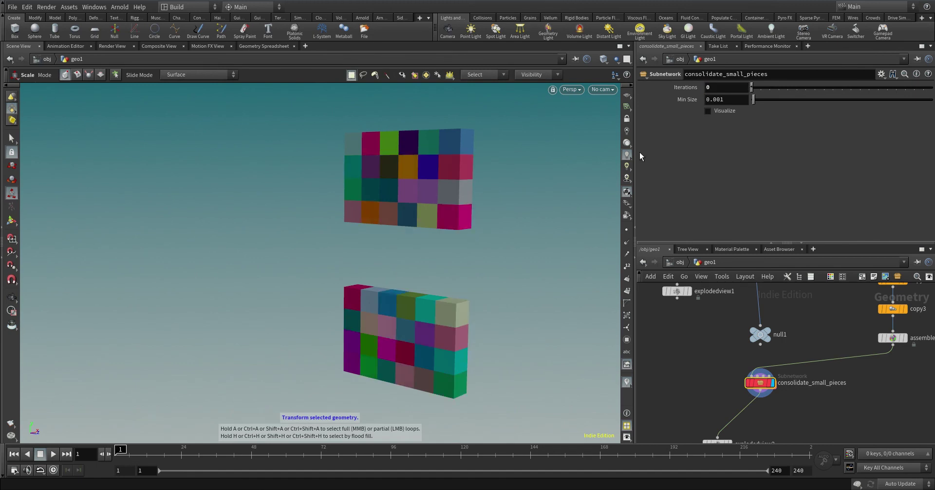
left_click_drag(423, 351, 463, 347)
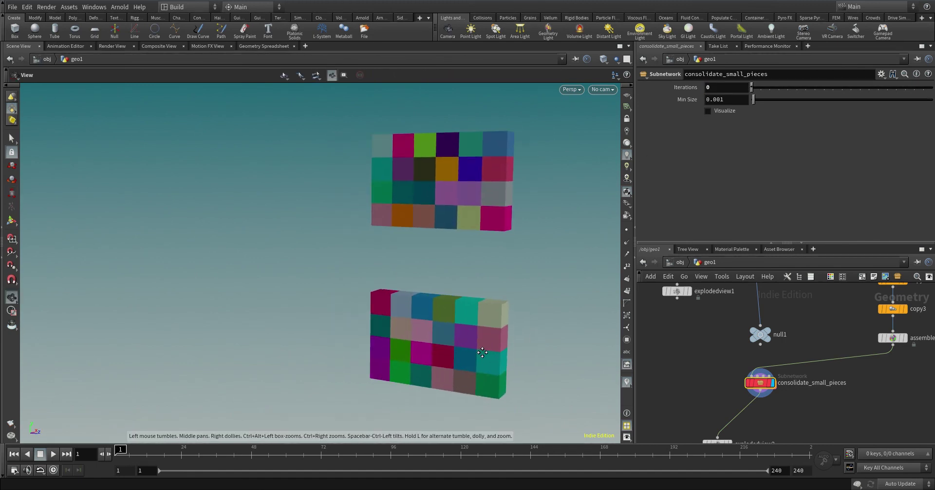
type("1")
key("Return")
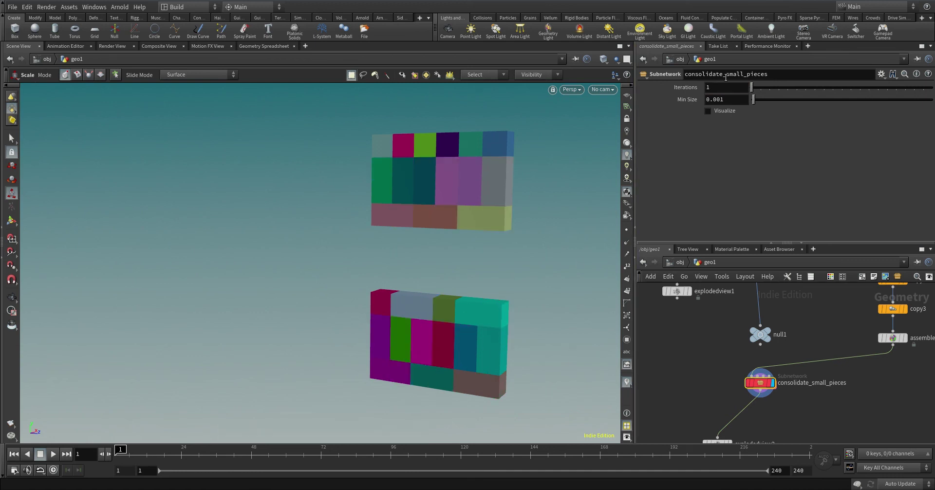
- Raise Iterations one at a time from 2 to 6 to follow how the pieces merge
scroll(712, 88, "up", 1)
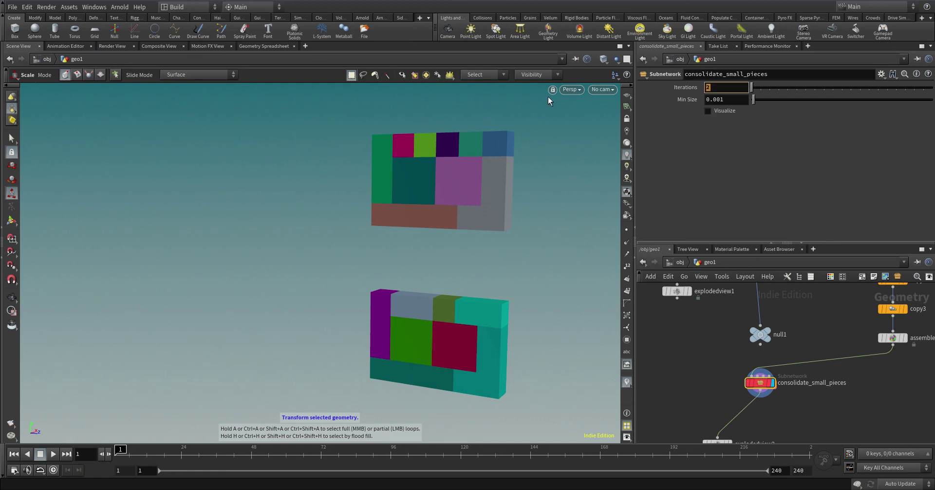
type("3")
key("Return")
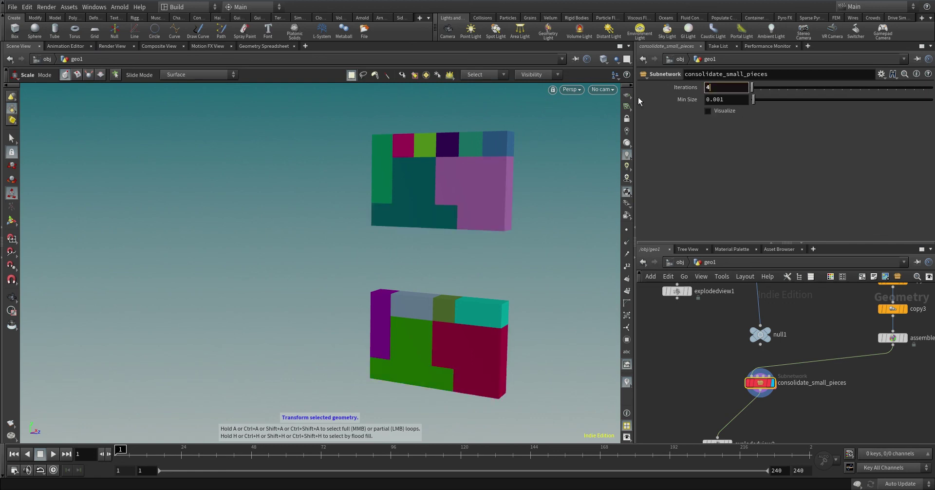
scroll(714, 89, "up", 1)
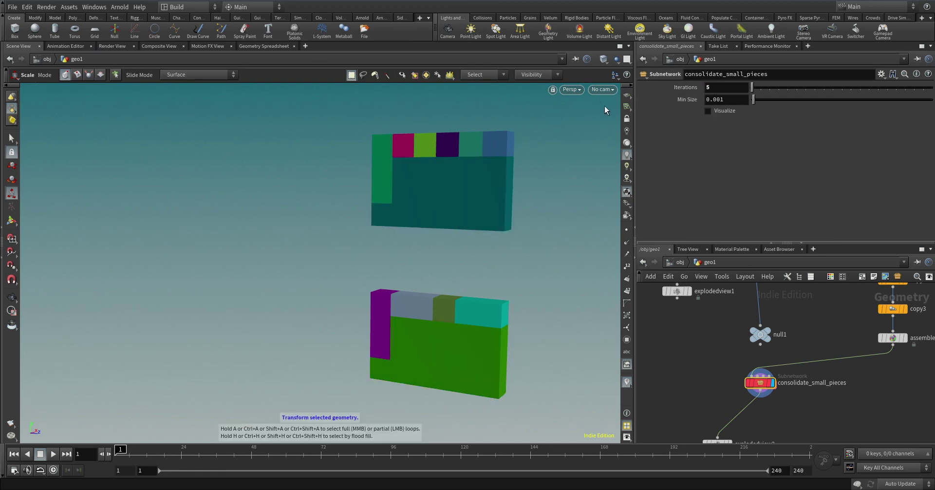
type("6")
key("Return")
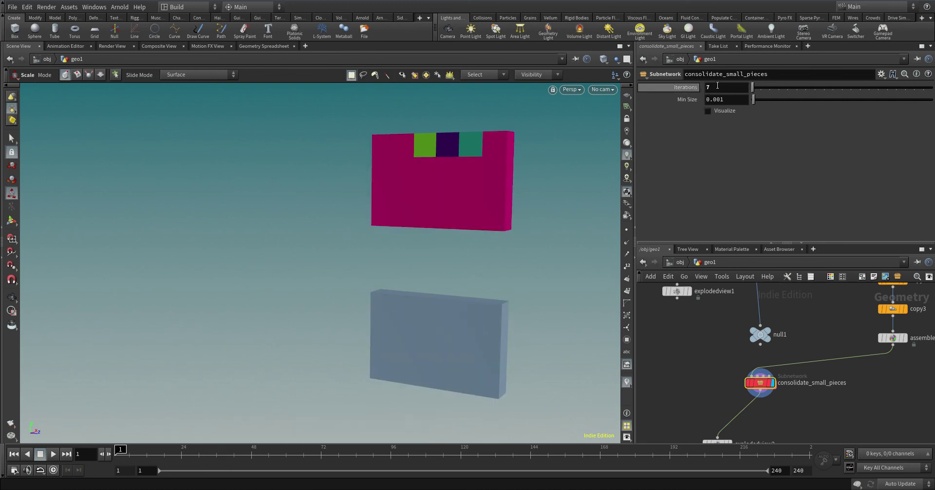
- Raise Iterations one at a time from 8 to 10 and inspect both blocks from another angle
type("8")
key("Return")
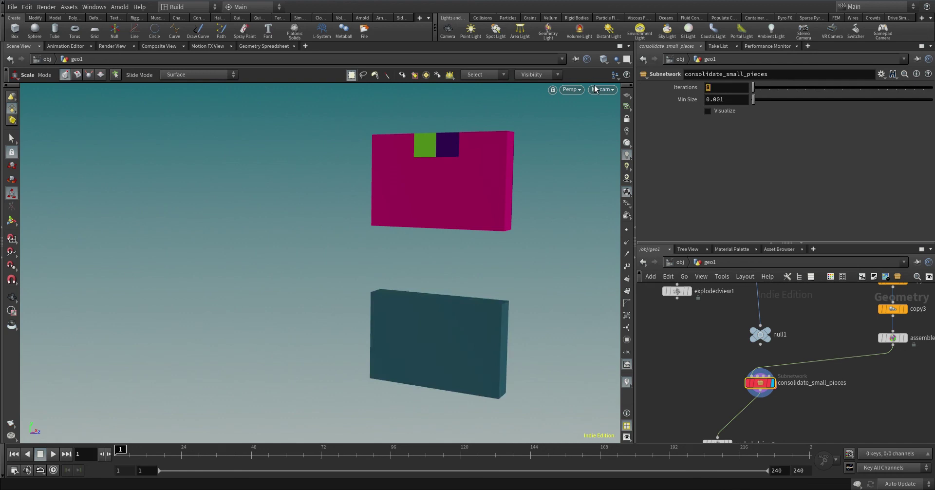
type("9")
key("Return")
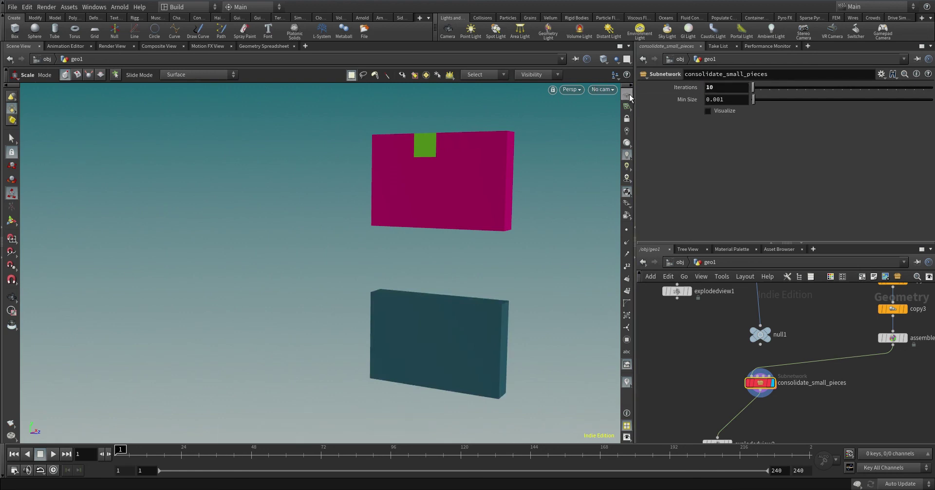
key("Escape")
mouse_move(449, 330)
left_mouse_down()
mouse_move(454, 351)
mouse_move(421, 354)
mouse_move(432, 328)
left_mouse_up()
key("e")
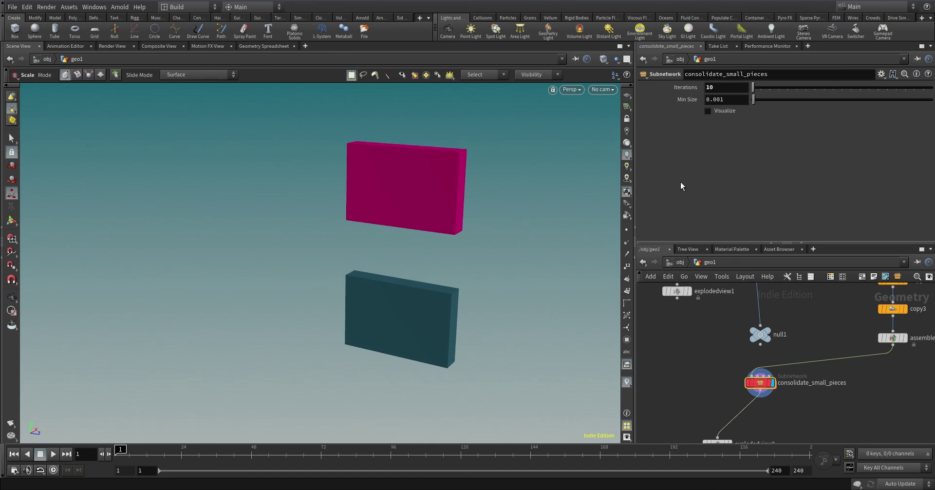
- Set the Iterations of consolidate_small_pieces to 1000 and inspect the two blocks
type("1000")
key("Return")
key("Escape")
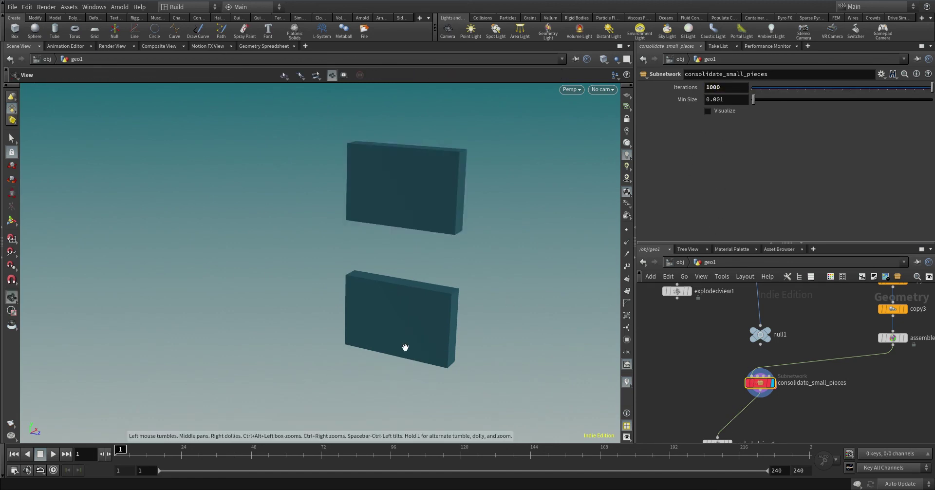
left_click_drag(405, 347, 417, 323)
key("e")
- Wire null1 into consolidate_small_pieces in place of the assemble node, and display and select explodedview2 to inspect the separated pieces
mouse_move(766, 380)
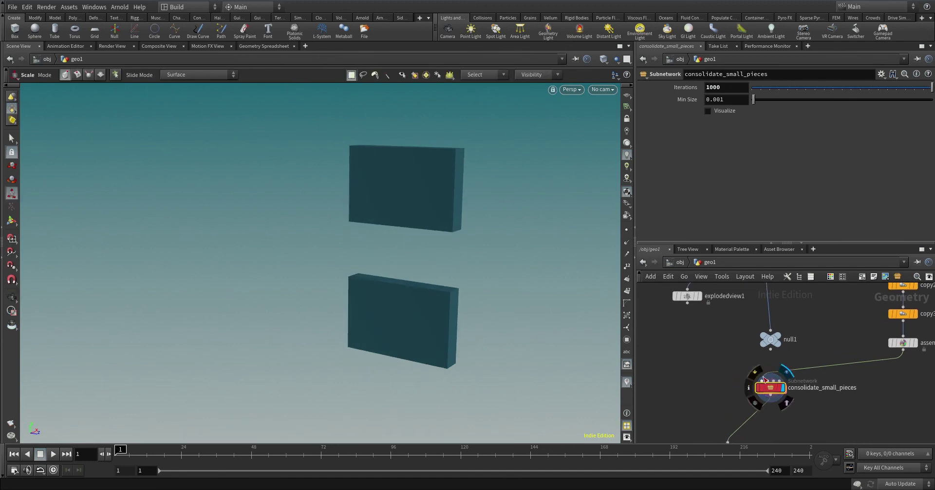
key("space+f")
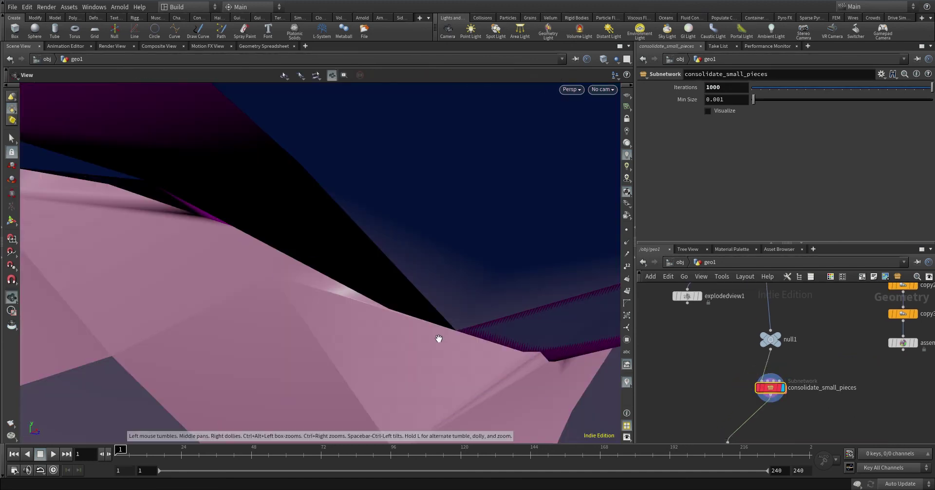
middle_click_drag(763, 432, 770, 373)
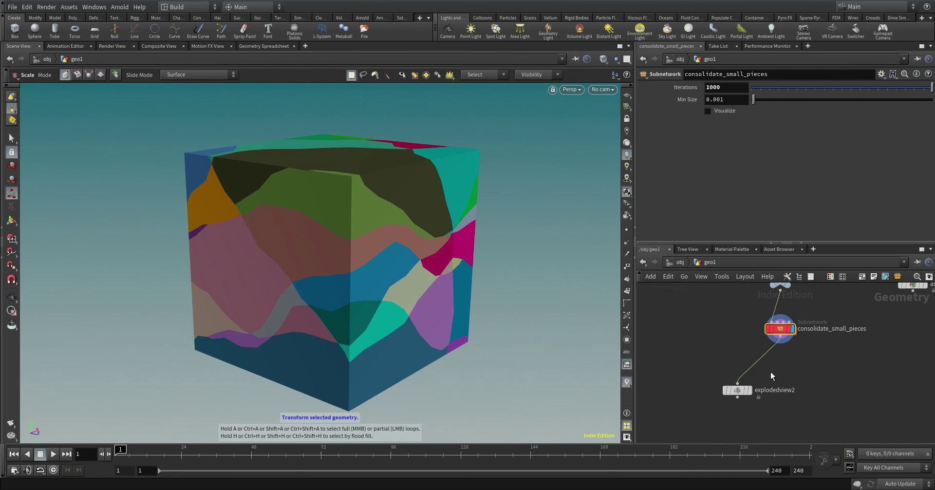
left_click(750, 390)
key("space+f")
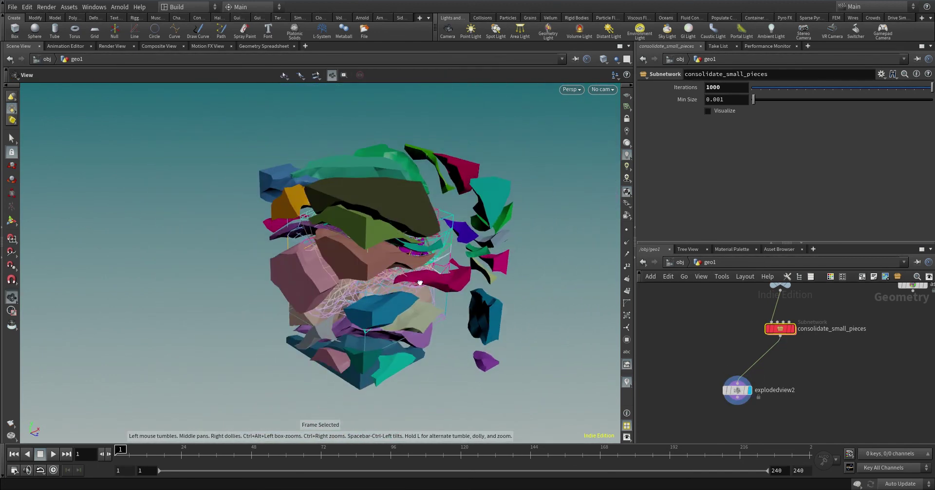
left_click(737, 390)
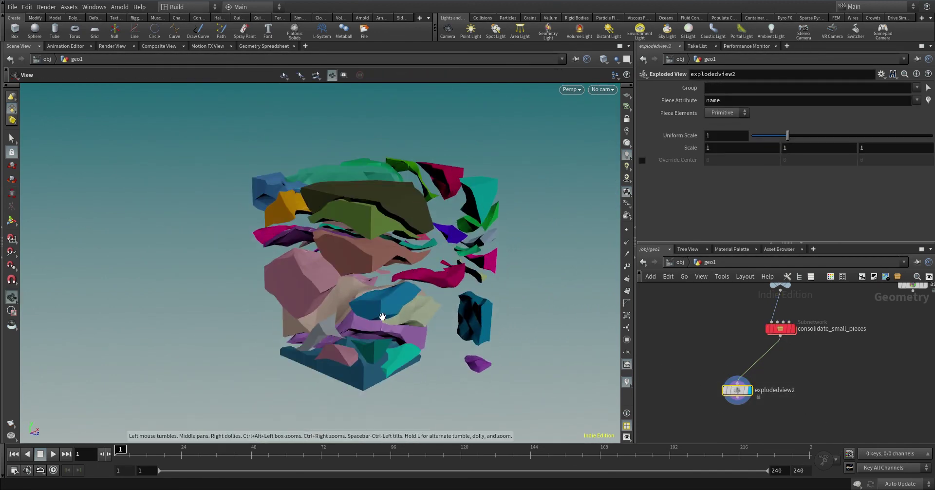